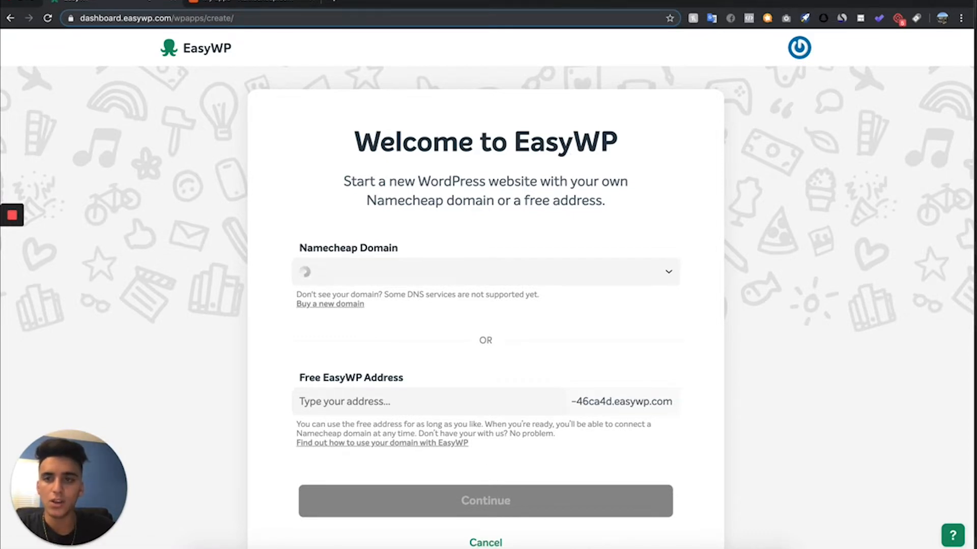
- Return to the EasyWP website list and open the WordPress admin dashboard of the Armourshades site
{"action": "left_click", "coordinate": [10, 19]}
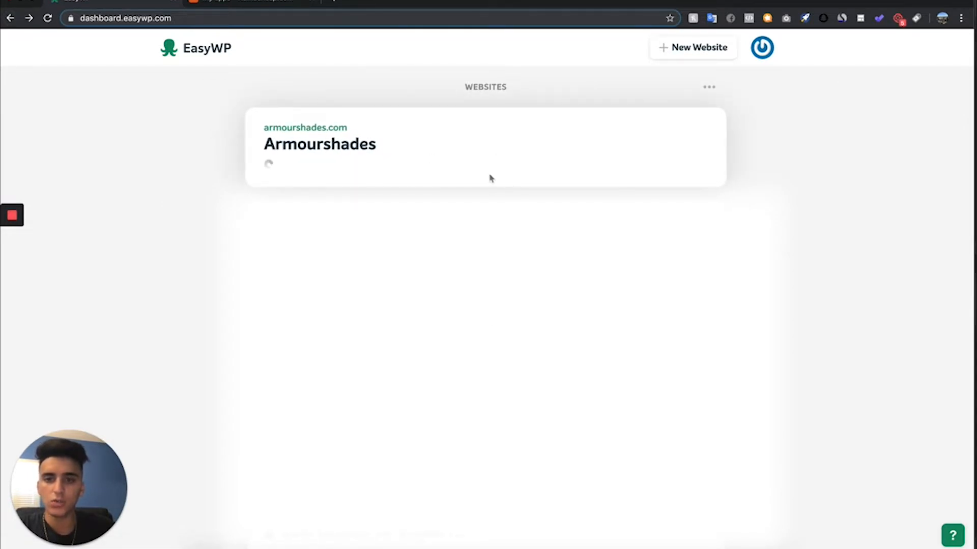
{"action": "left_click", "coordinate": [491, 142]}
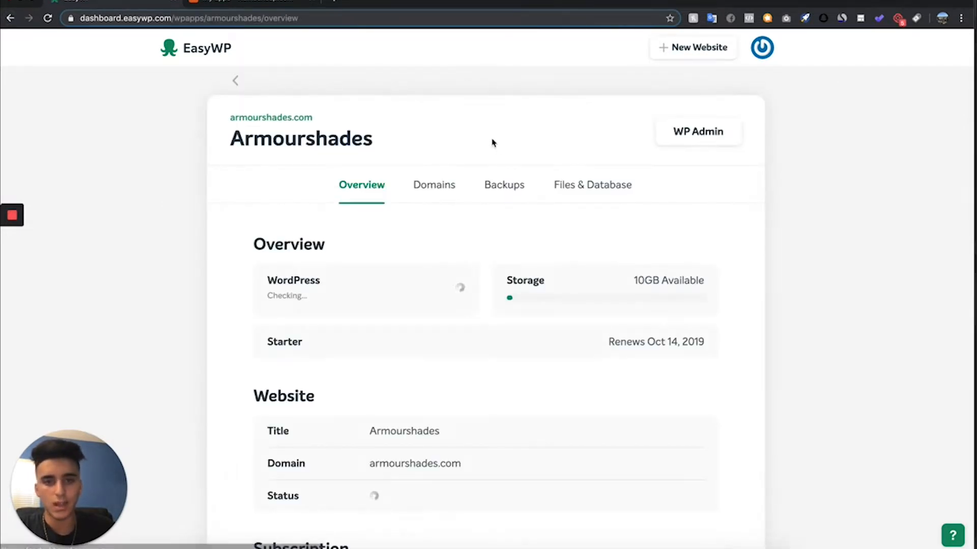
{"action": "left_click", "coordinate": [723, 144]}
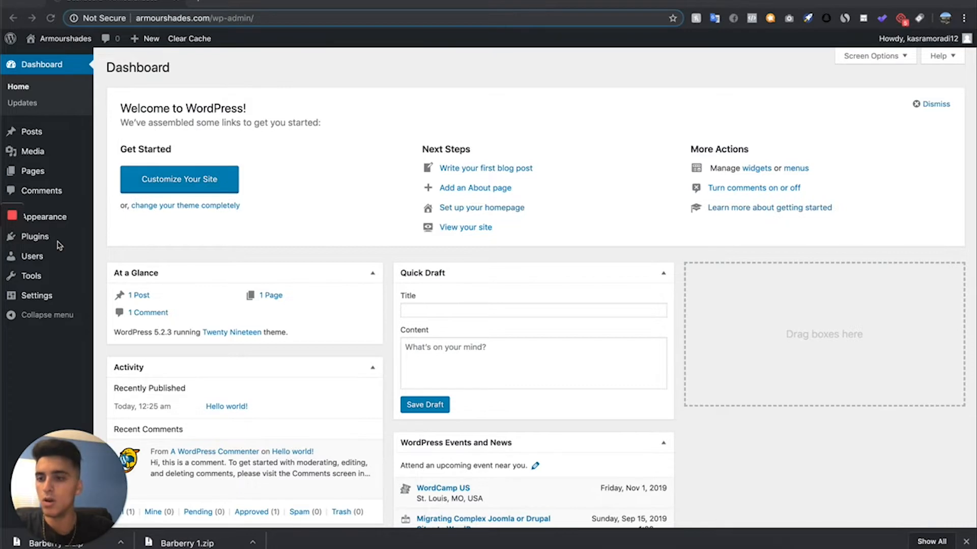
- Go to the site's themes and open the upload form for adding a new theme
{"action": "mouse_move", "coordinate": [61, 227]}
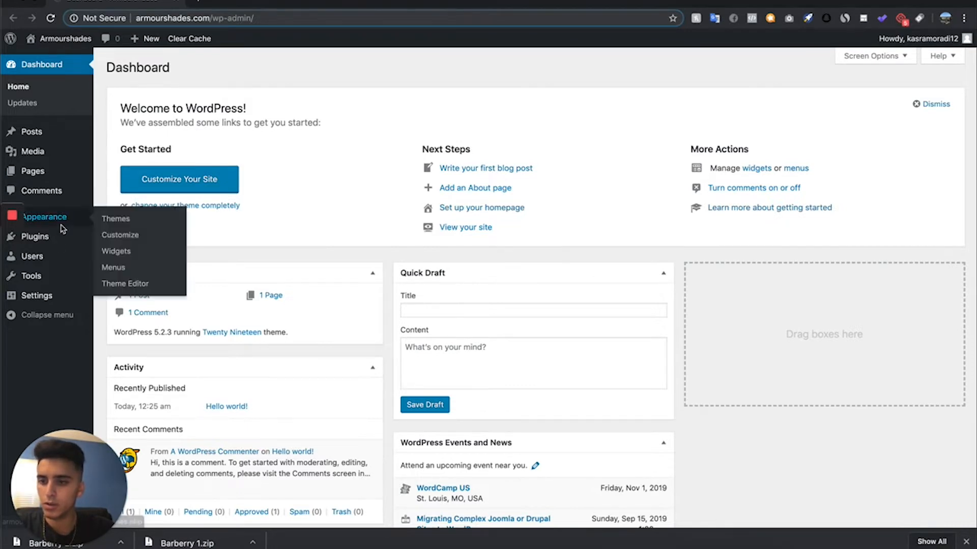
{"action": "left_click", "coordinate": [133, 220]}
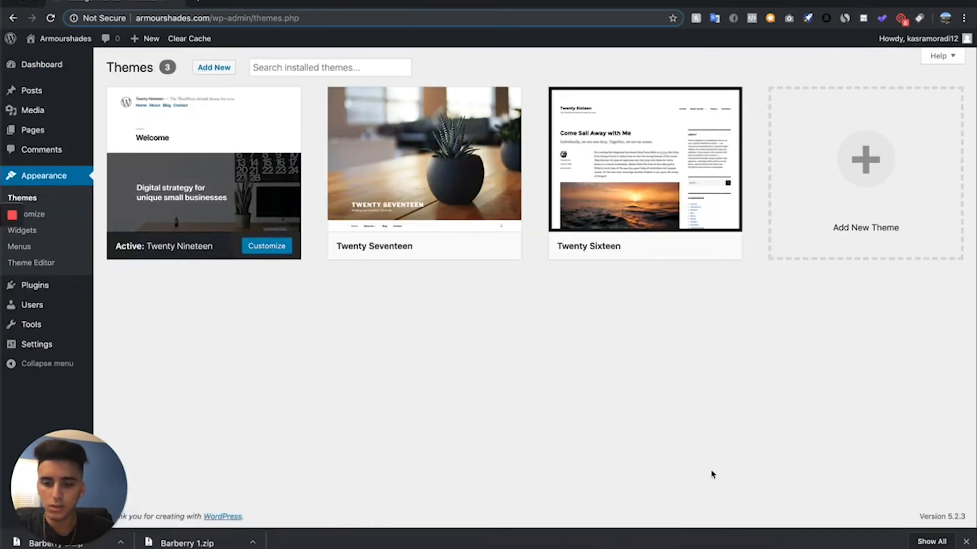
{"action": "left_click", "coordinate": [216, 69]}
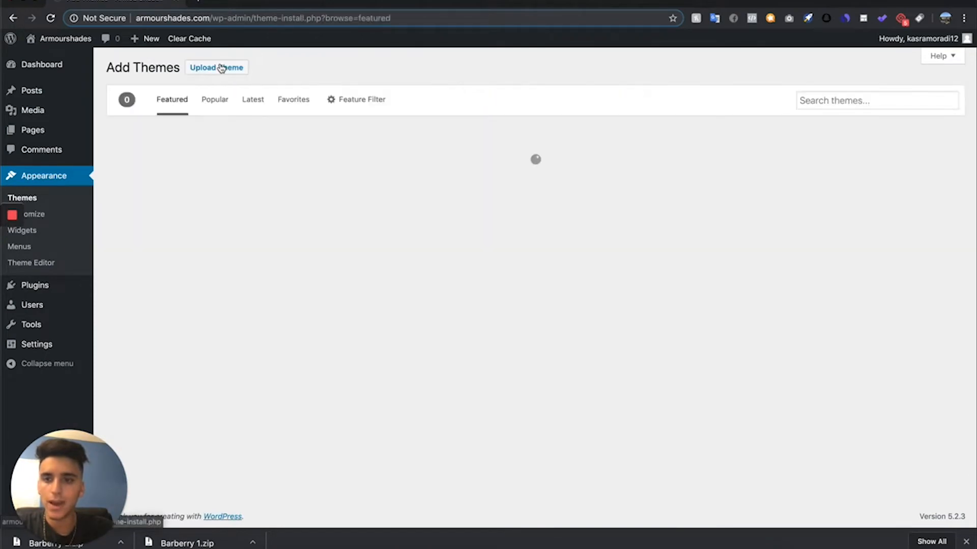
{"action": "left_click", "coordinate": [220, 68]}
- Supply Barberry 1.zip as the theme file to upload and open the list of installed themes
{"action": "scroll", "coordinate": [416, 400], "scroll_direction": "down", "scroll_amount": 2}
{"action": "scroll", "coordinate": [416, 400], "scroll_direction": "down", "scroll_amount": 1}
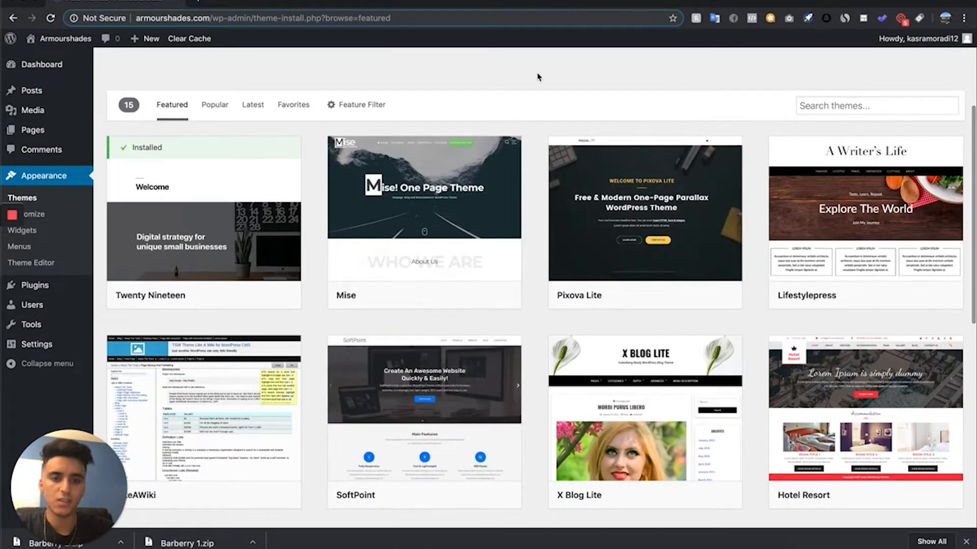
{"action": "scroll", "coordinate": [536, 76], "scroll_direction": "up", "scroll_amount": 3}
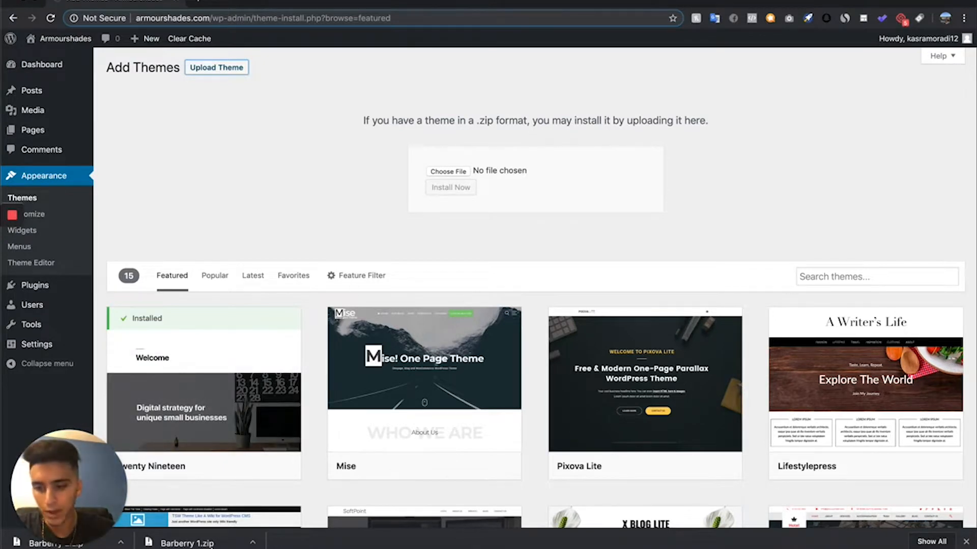
{"action": "left_click_drag", "start_coordinate": [211, 544], "coordinate": [460, 171]}
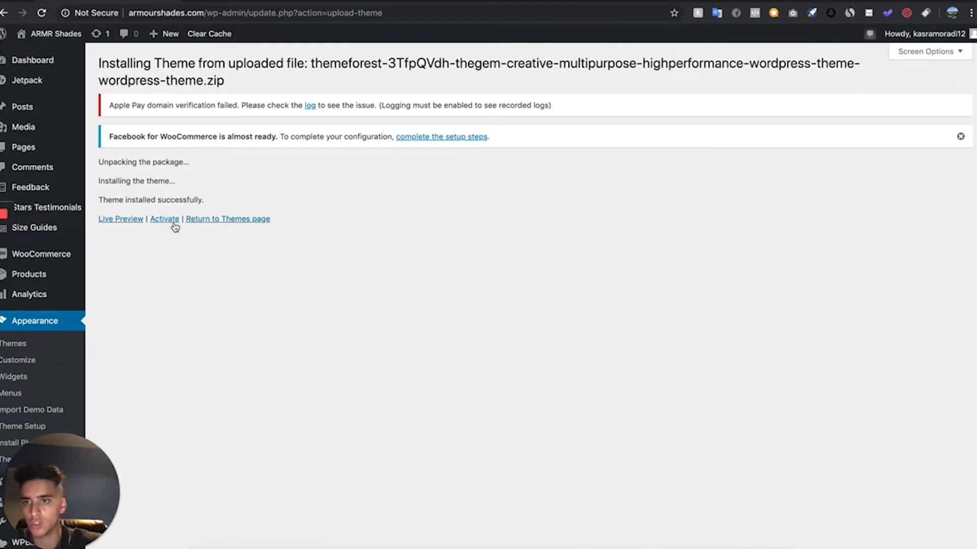
{"action": "left_click", "coordinate": [20, 344]}
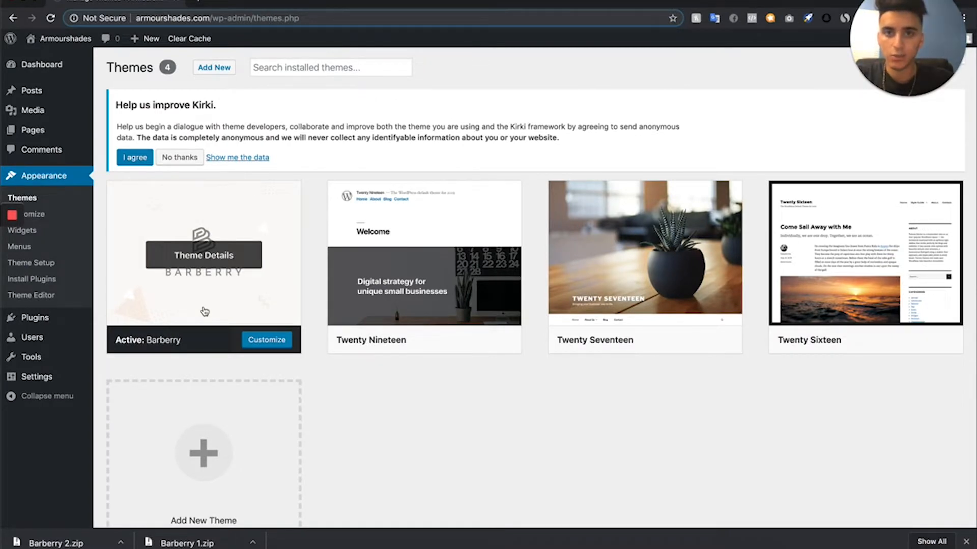
{"action": "mouse_move", "coordinate": [21, 219]}
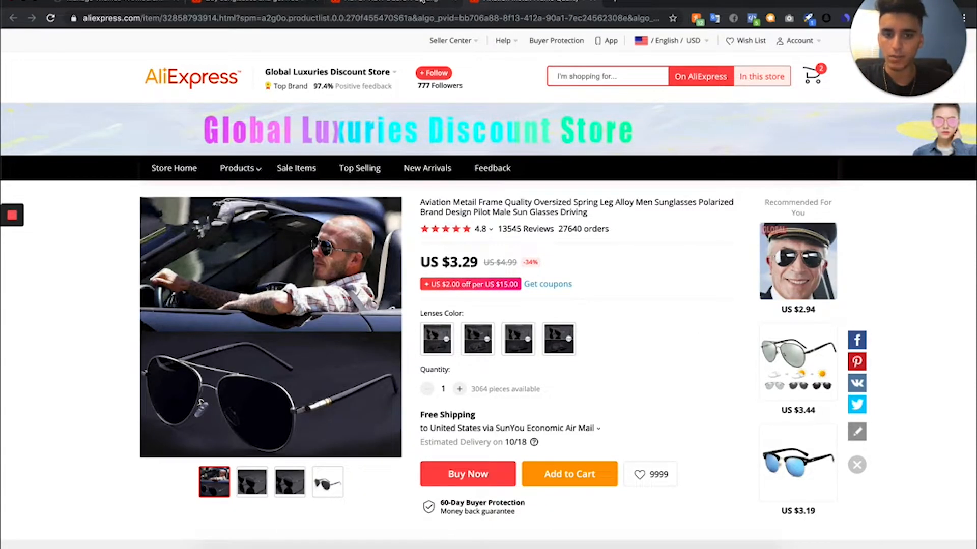
- Switch to the AOFLY sunglasses listing on AliExpress and choose the C1Matte Black lens color
{"action": "left_click", "coordinate": [359, 1]}
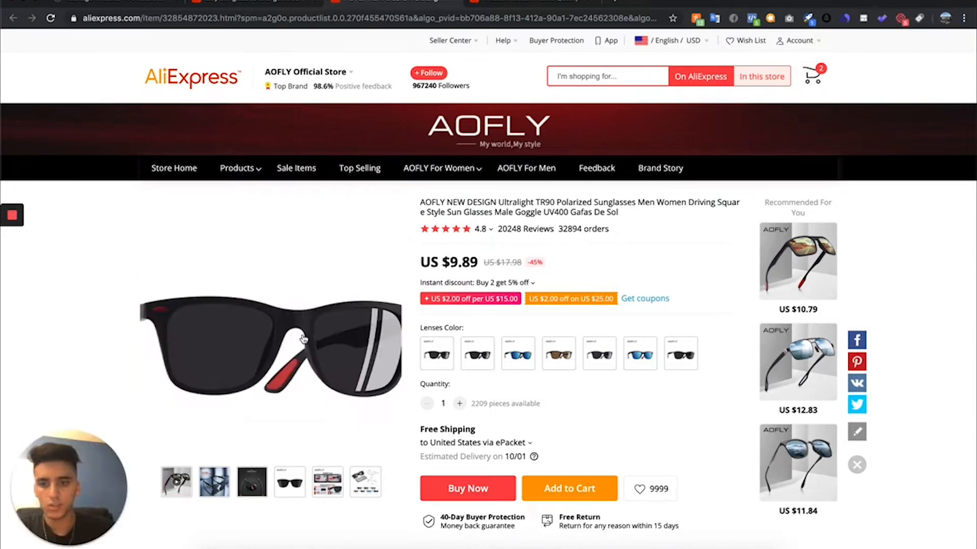
{"action": "left_click", "coordinate": [423, 353]}
{"action": "left_click", "coordinate": [423, 353]}
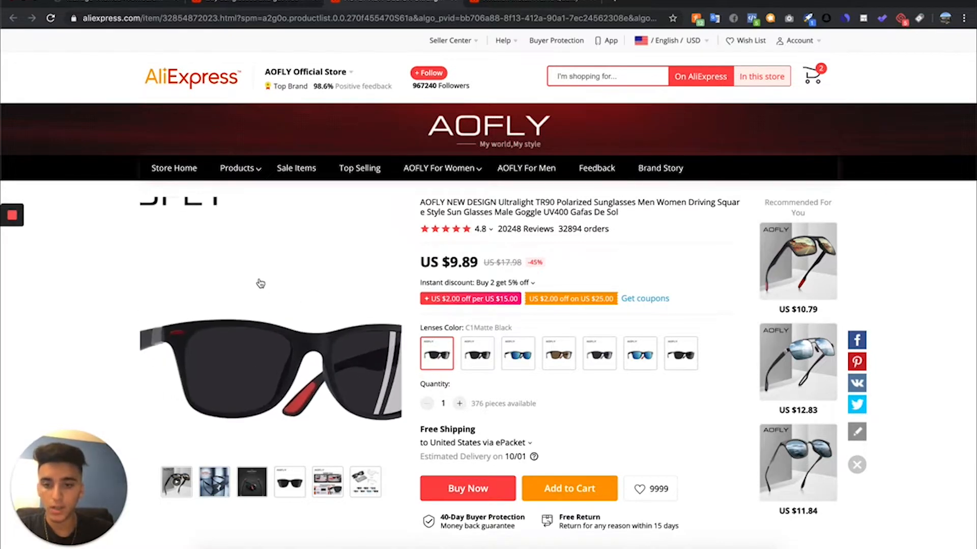
- Inspect the C1Matte Black product image, copy its source URL and open that image in a new browser tab
{"action": "right_click", "coordinate": [260, 279]}
{"action": "left_click", "coordinate": [268, 390]}
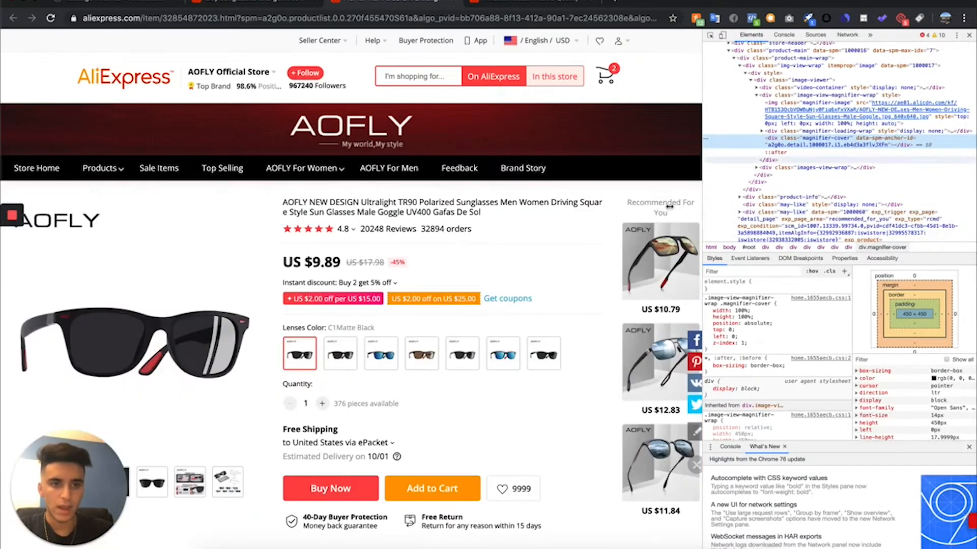
{"action": "left_click", "coordinate": [811, 115]}
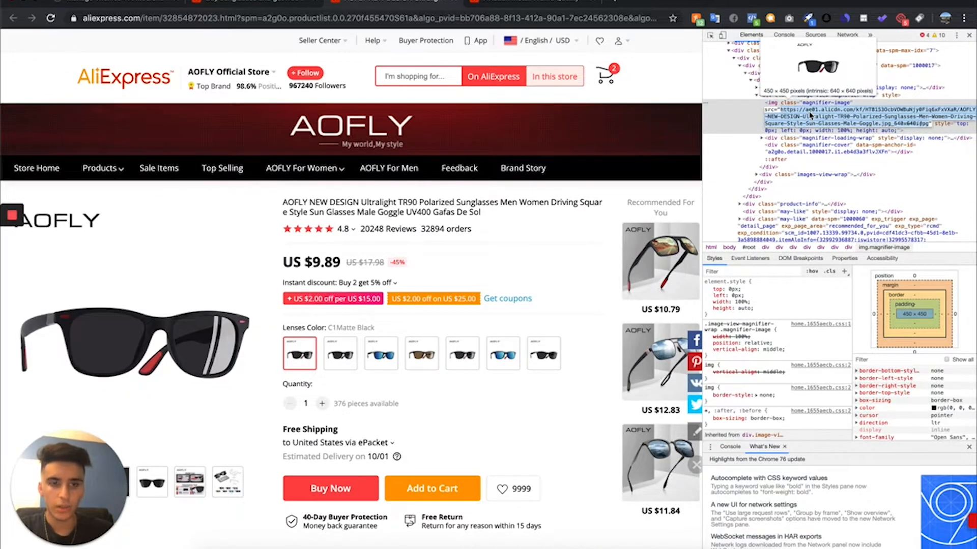
{"action": "left_click", "coordinate": [627, 4]}
{"action": "type", "text": "https://ae01.alicdn.com/kf/HTB153OcbVOWBuNjy0Fiq6xFxVXaR/AOFLY-NEW-DESIGN-Ultralight-TR90-Polarized-Sunglasses-Men-Women-Driving-Square-Style-Sun-Glasses-Male-Goggle.jpg_640x640.jpg"}
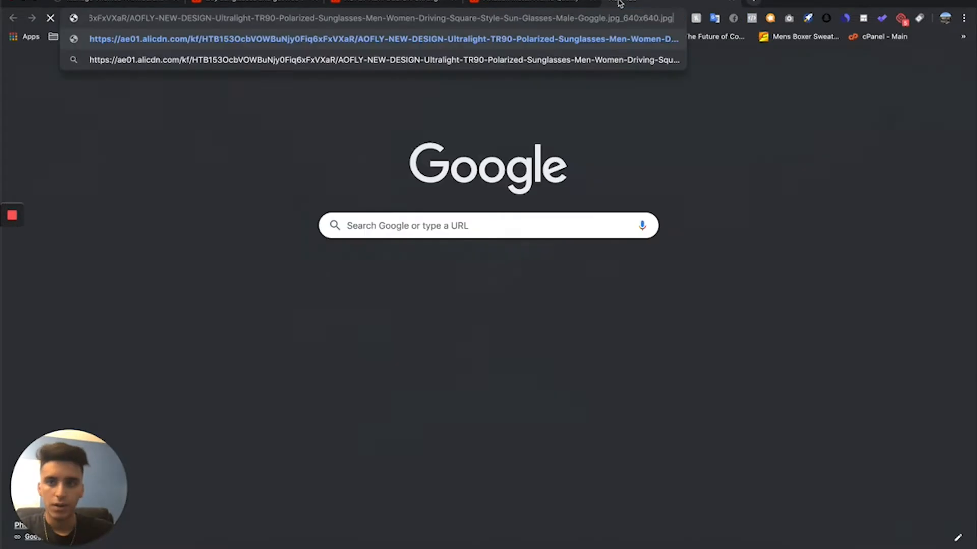
{"action": "key", "text": "Return"}
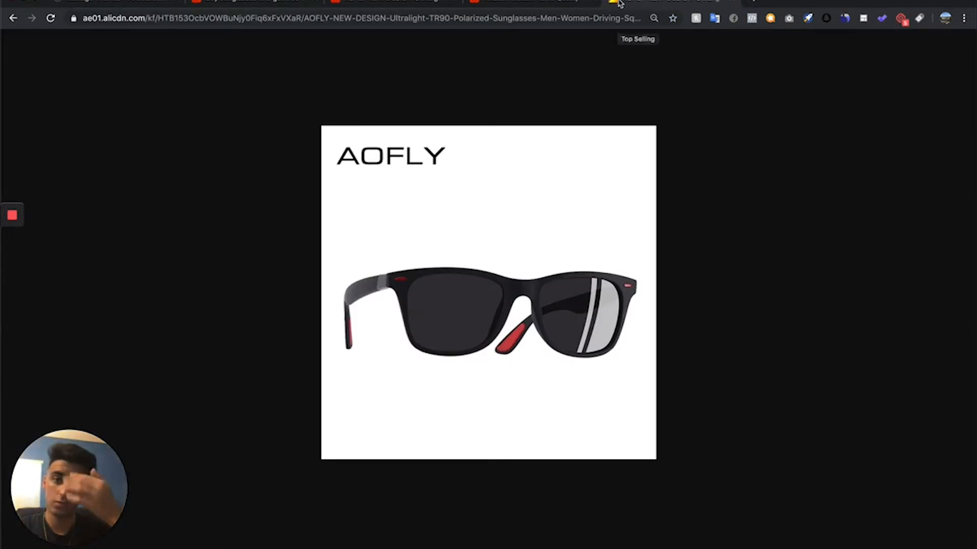
- Capture the sunglasses without the AOFLY logo using Gyazo and save the captured image to the computer
{"action": "left_click", "coordinate": [231, 457]}
{"action": "left_click_drag", "start_coordinate": [331, 179], "coordinate": [654, 344]}
{"action": "right_click", "coordinate": [414, 265]}
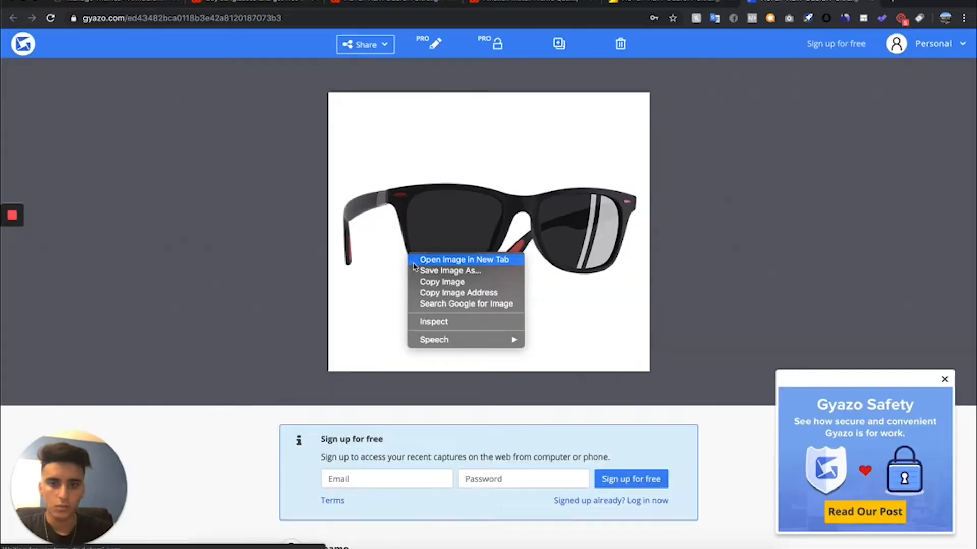
{"action": "left_click", "coordinate": [415, 272]}
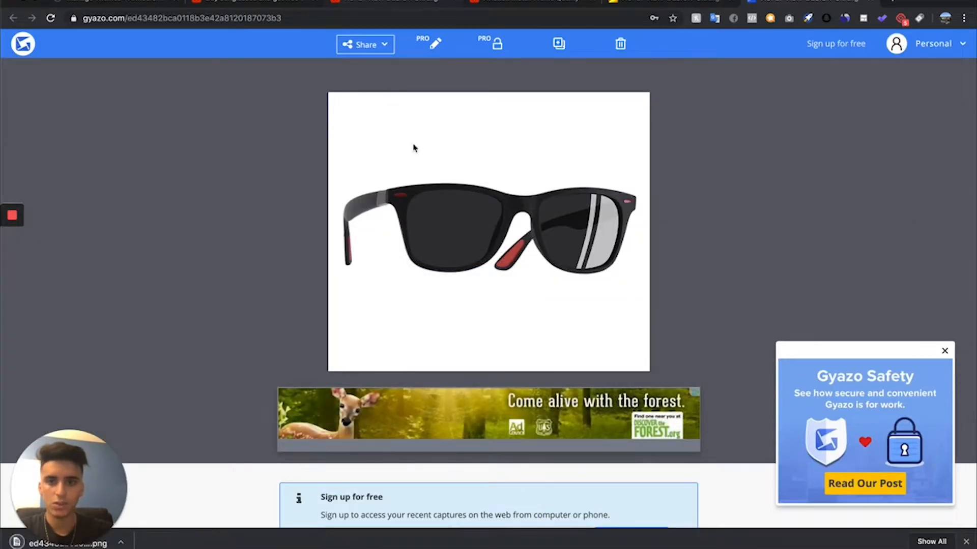
- Return to the AOFLY listing and select the C2Matte Black lens color, followed by the adjacent blue lens variant
{"action": "left_click", "coordinate": [395, 2]}
{"action": "left_click", "coordinate": [347, 355]}
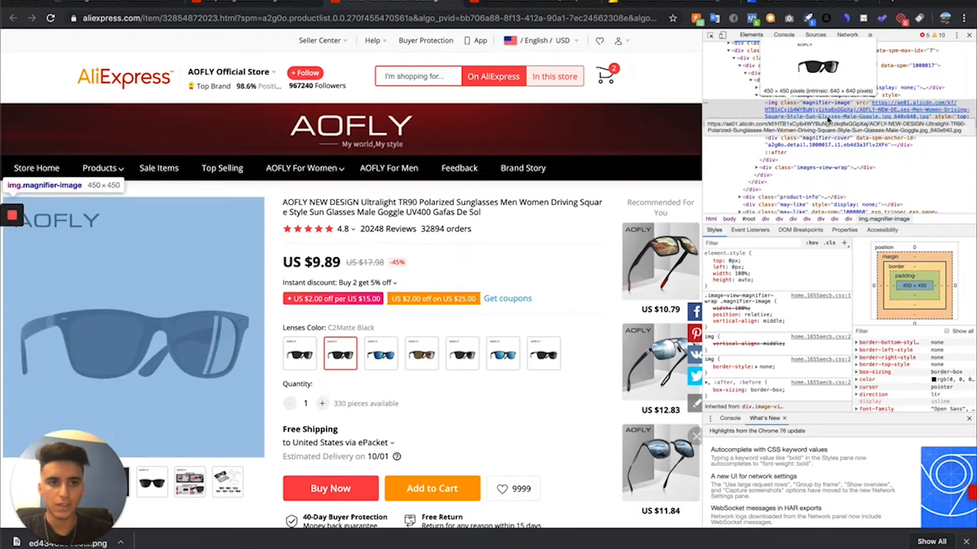
{"action": "left_click", "coordinate": [381, 353]}
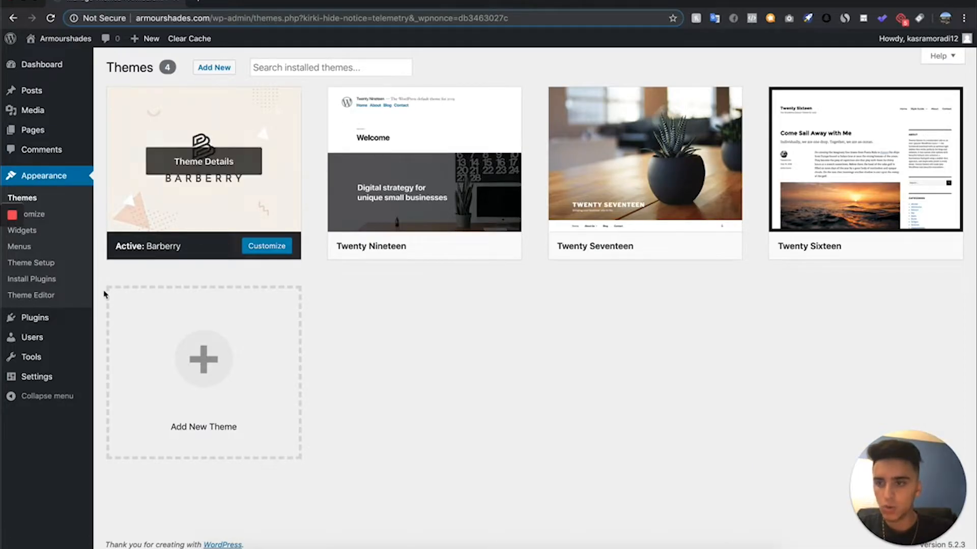
- Open the WordPress page for adding new plugins and start a plugin search
{"action": "mouse_move", "coordinate": [55, 320]}
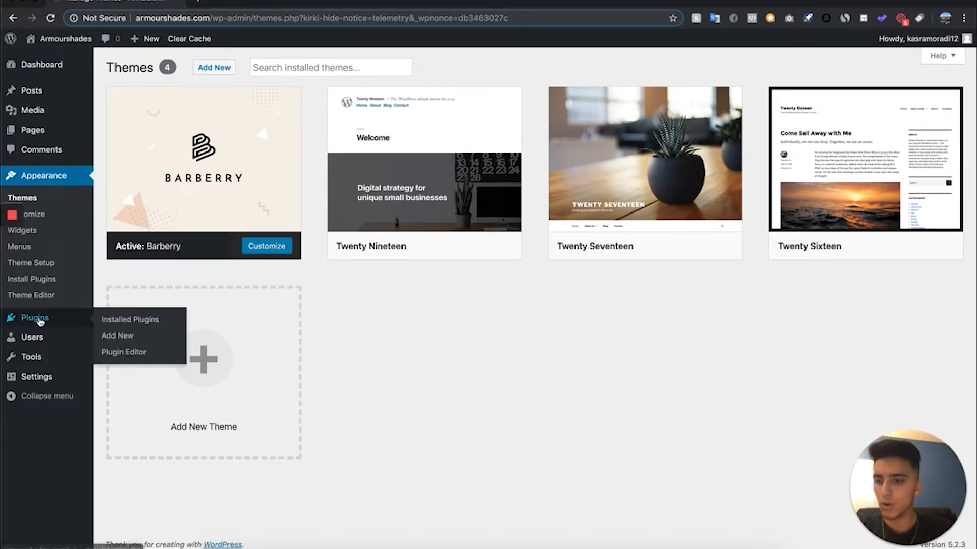
{"action": "left_click", "coordinate": [108, 335]}
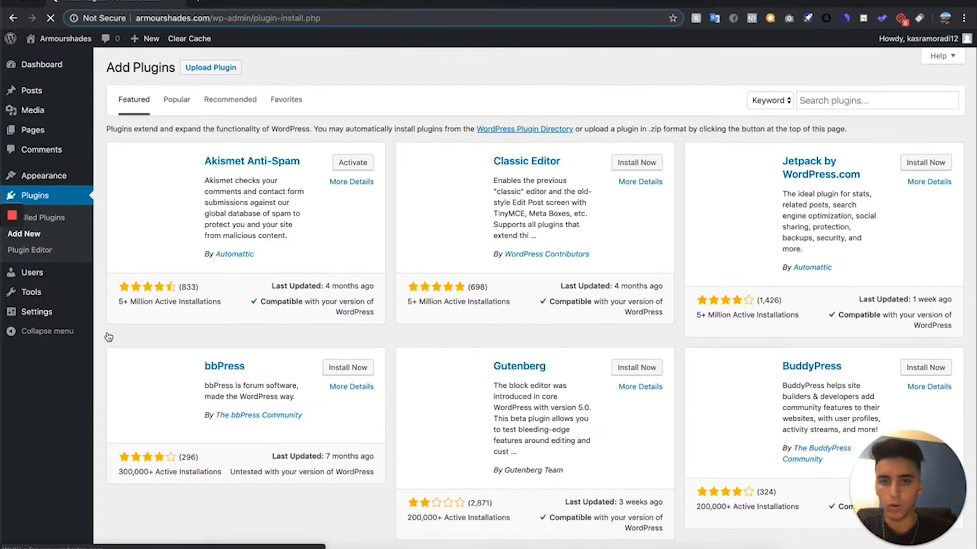
{"action": "left_click", "coordinate": [847, 102]}
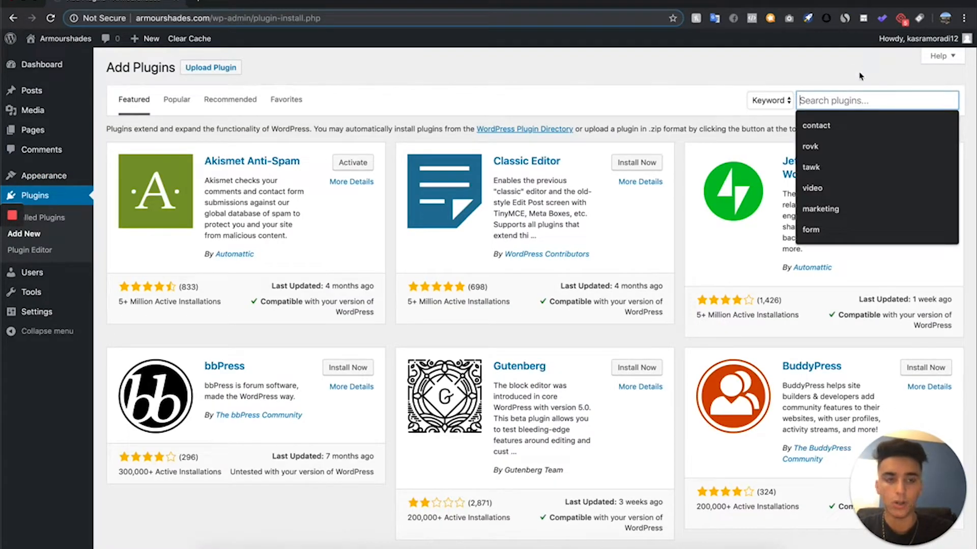
{"action": "type", "text": "wordpres"}
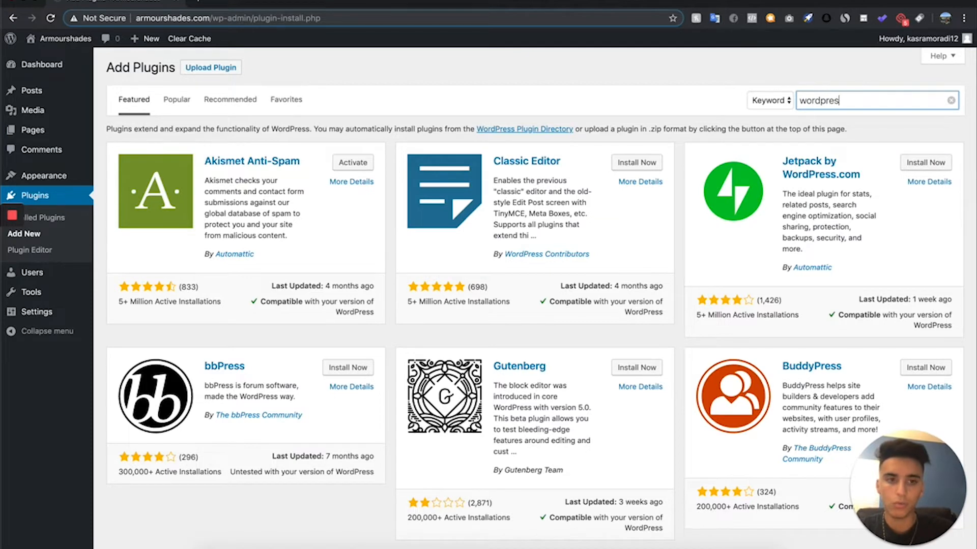
{"action": "type", "text": "s"}
{"action": "key", "text": "super+a"}
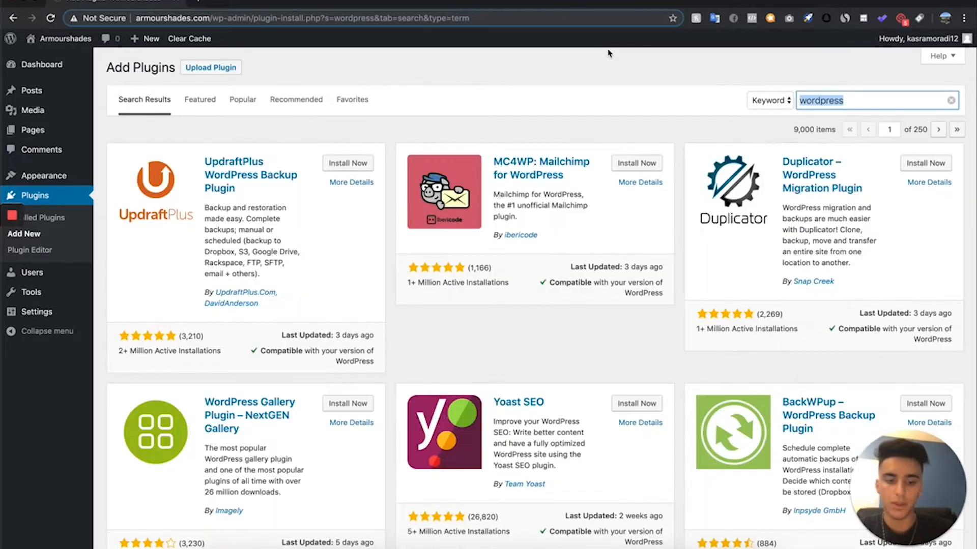
- Search the plugins for "woocommerce", then install and activate the WooCommerce plugin by Automattic
{"action": "type", "text": "woocommerce"}
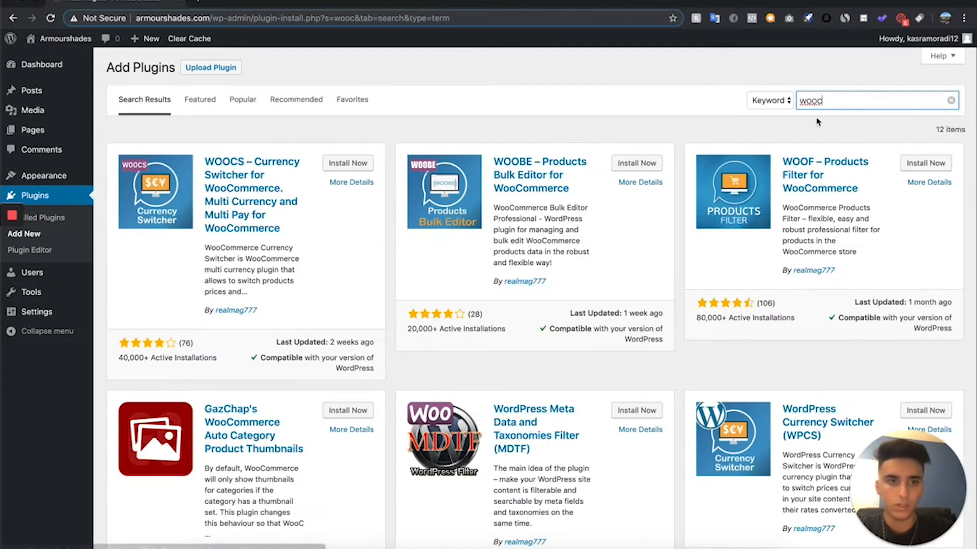
{"action": "left_click", "coordinate": [839, 122]}
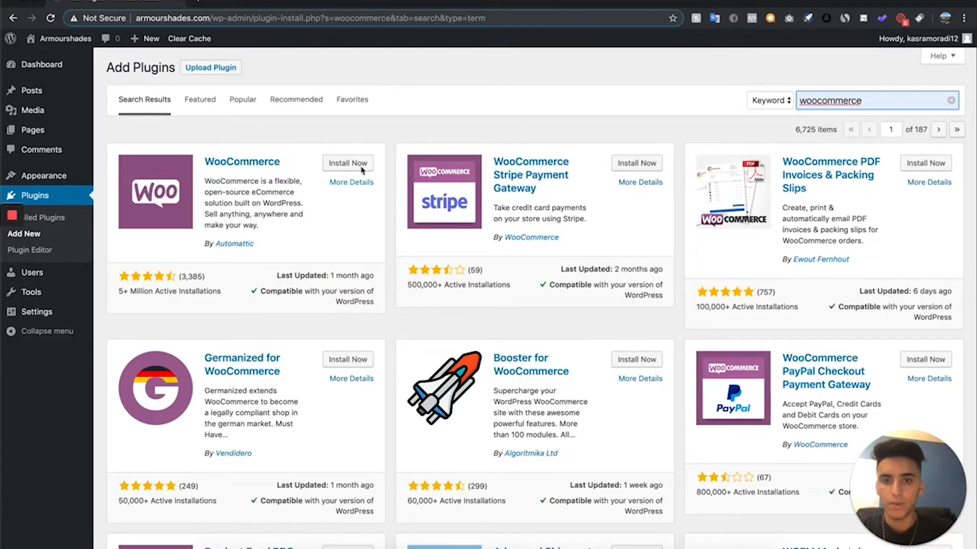
{"action": "left_click", "coordinate": [358, 164]}
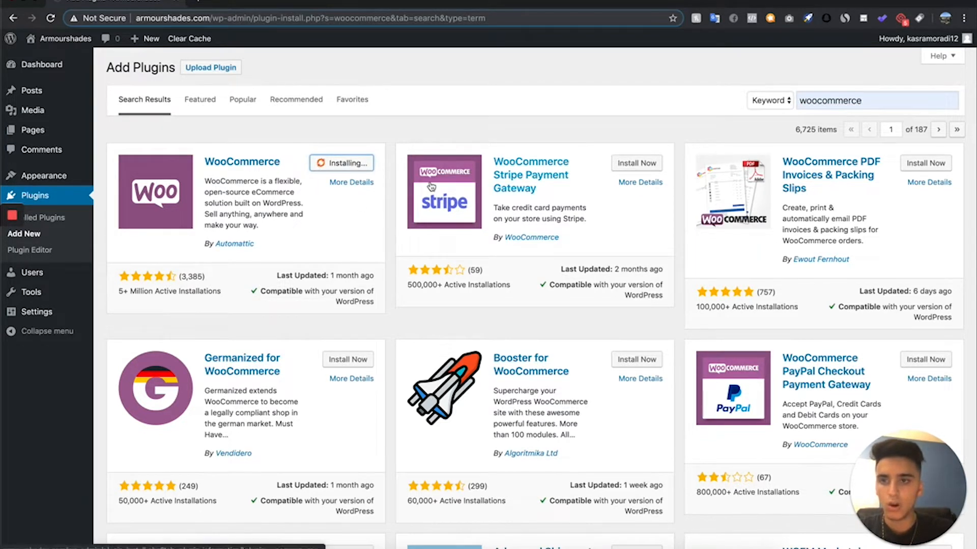
{"action": "left_click", "coordinate": [360, 165]}
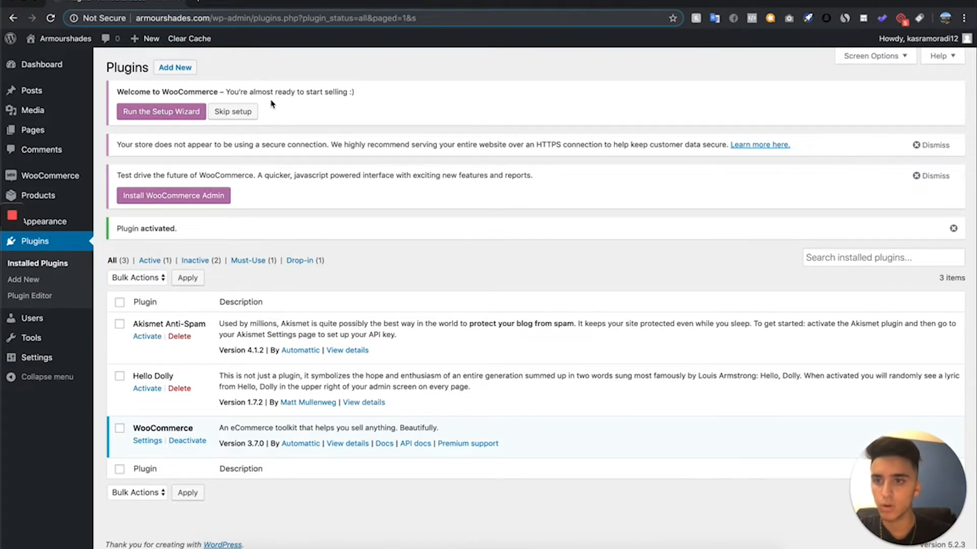
- Run the WooCommerce setup wizard and set the store's base country to United States (US)
{"action": "left_click", "coordinate": [143, 111]}
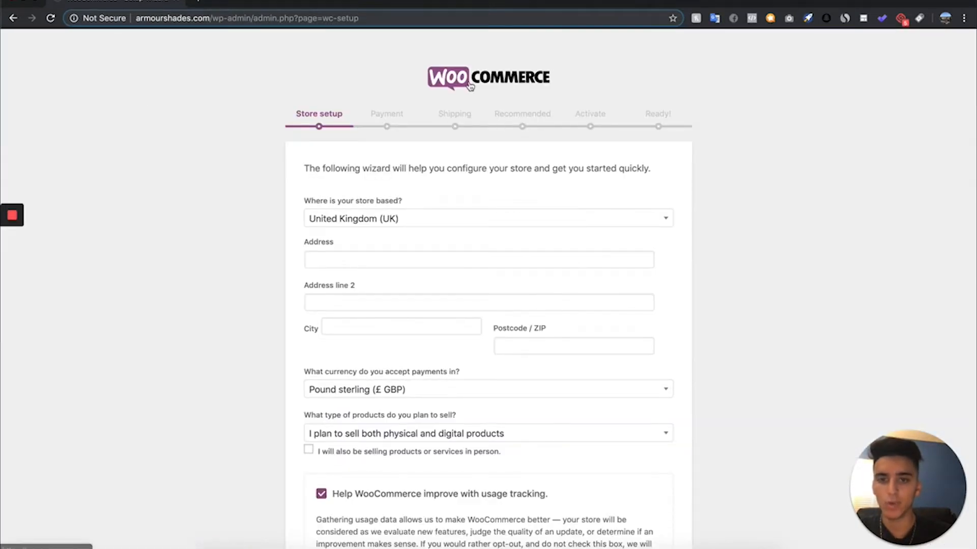
{"action": "scroll", "coordinate": [473, 88], "scroll_direction": "down", "scroll_amount": 1}
{"action": "scroll", "coordinate": [323, 113], "scroll_direction": "down", "scroll_amount": 3}
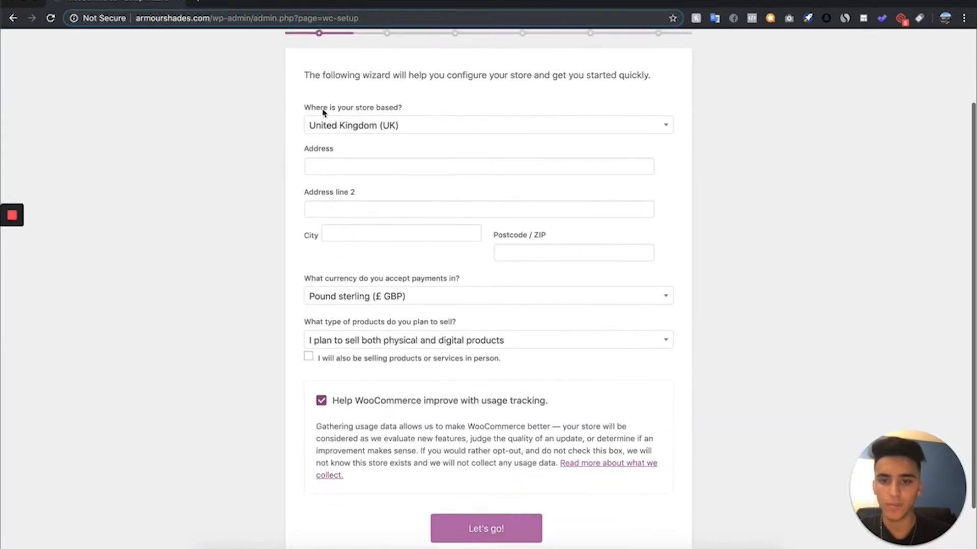
{"action": "scroll", "coordinate": [322, 109], "scroll_direction": "up", "scroll_amount": 4}
{"action": "left_click", "coordinate": [423, 217]}
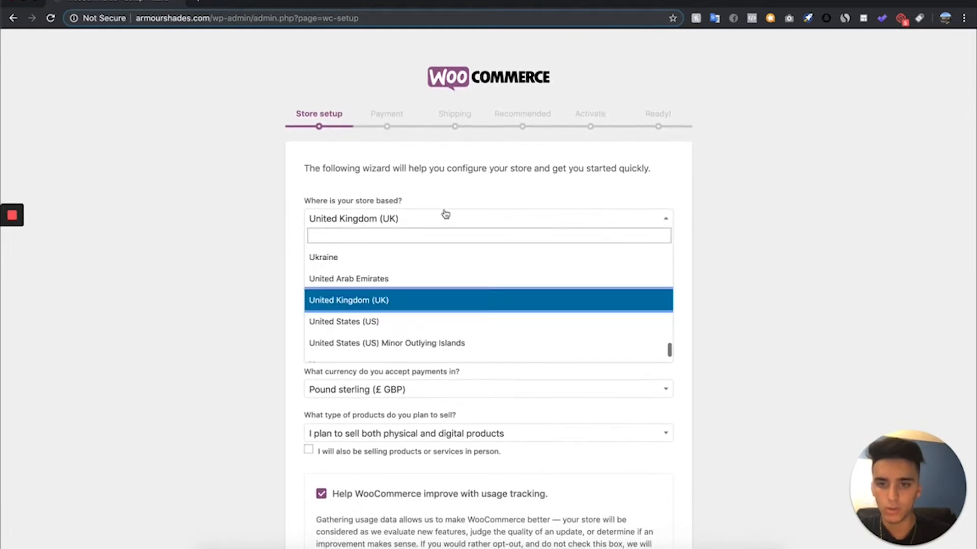
{"action": "left_click", "coordinate": [388, 320]}
- Set the type of products sold to "I plan to sell physical products"
{"action": "scroll", "coordinate": [383, 242], "scroll_direction": "down", "scroll_amount": 2}
{"action": "left_click", "coordinate": [407, 339]}
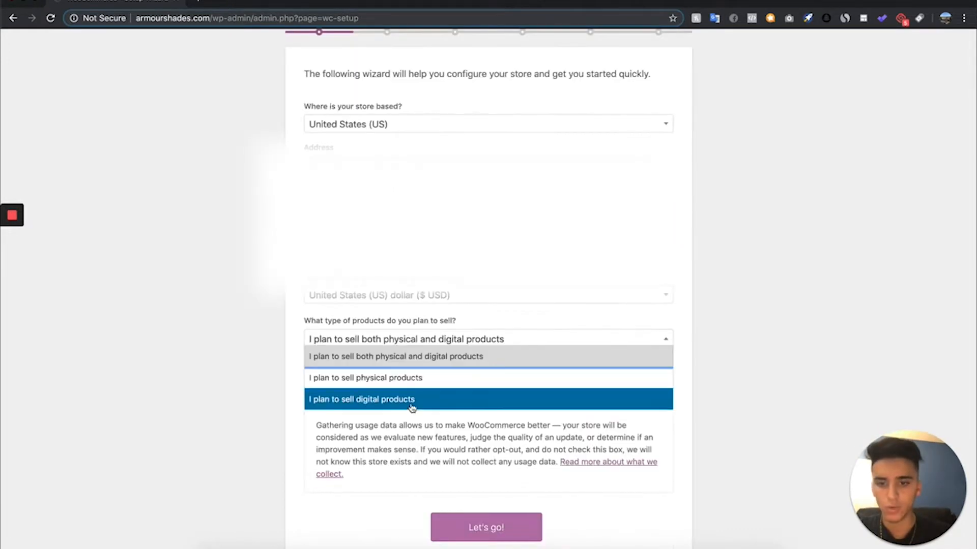
{"action": "left_click", "coordinate": [434, 381]}
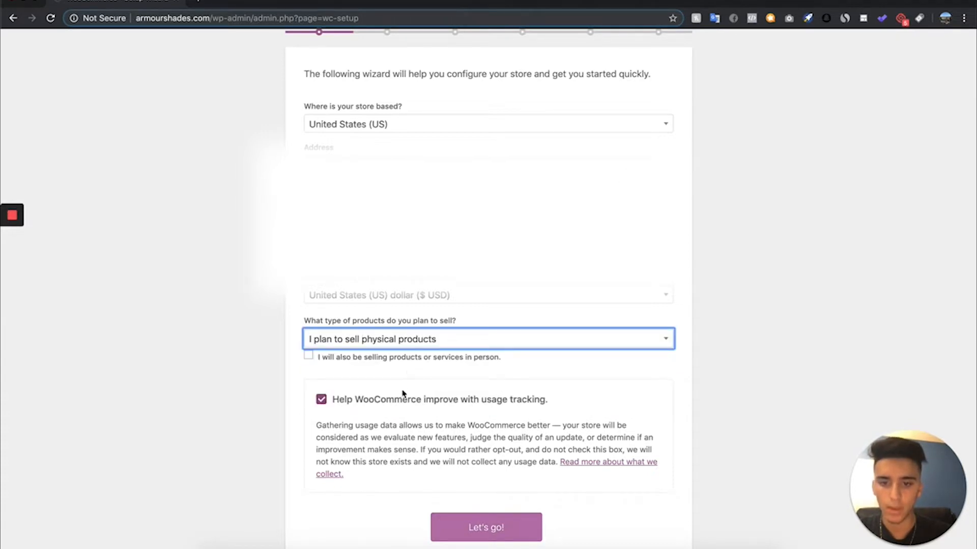
- Opt out of WooCommerce usage tracking, then disable shipping for both the United States zone and the locations not covered by other zones
{"action": "left_click", "coordinate": [321, 400]}
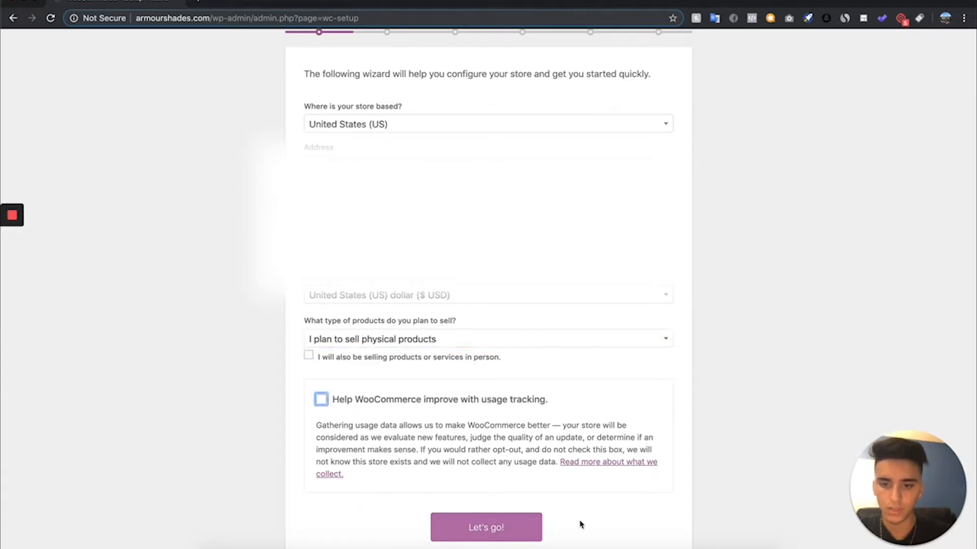
{"action": "left_click", "coordinate": [487, 532]}
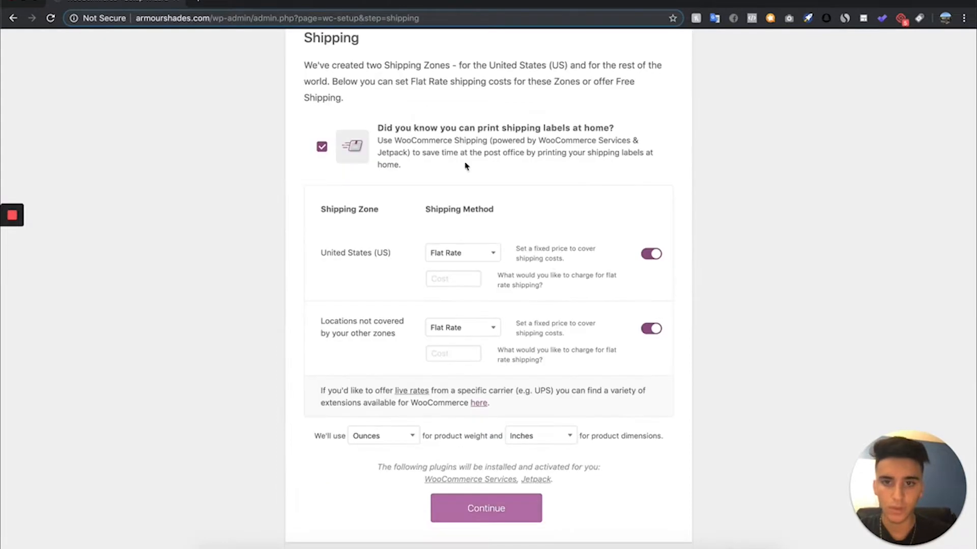
{"action": "left_click", "coordinate": [651, 253]}
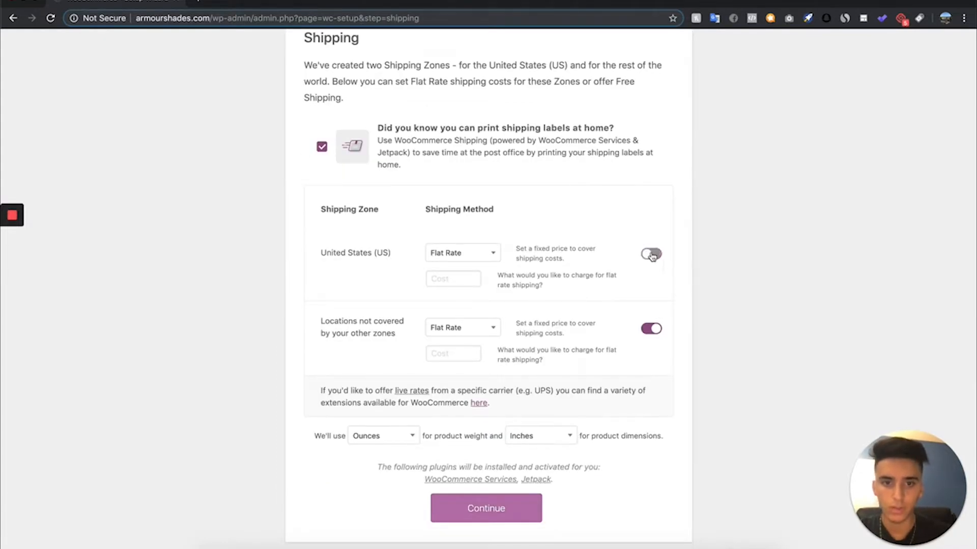
{"action": "left_click", "coordinate": [651, 328]}
{"action": "left_click", "coordinate": [479, 505]}
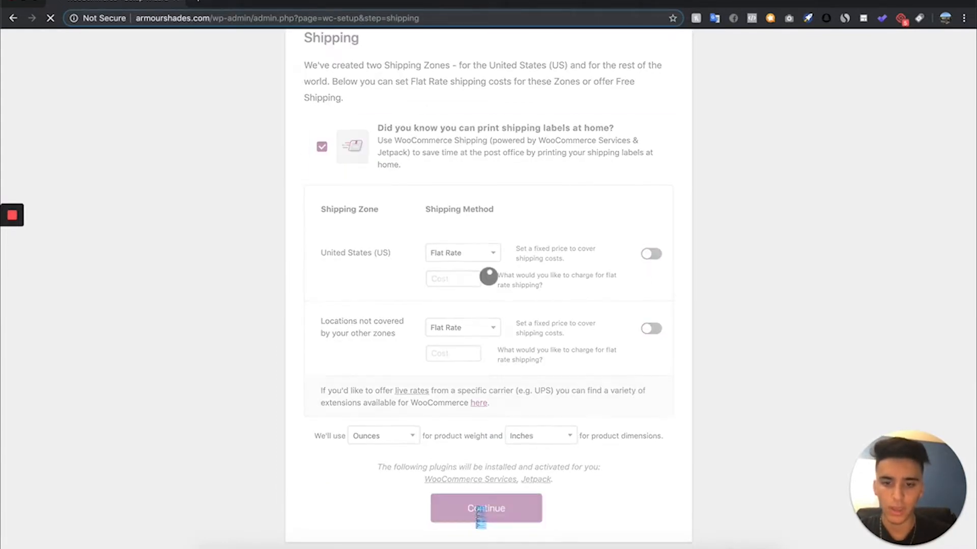
- Accept the recommended WooCommerce features except Mailchimp and proceed with connecting the store to Jetpack through WordPress.com
{"action": "scroll", "coordinate": [517, 485], "scroll_direction": "down", "scroll_amount": 2}
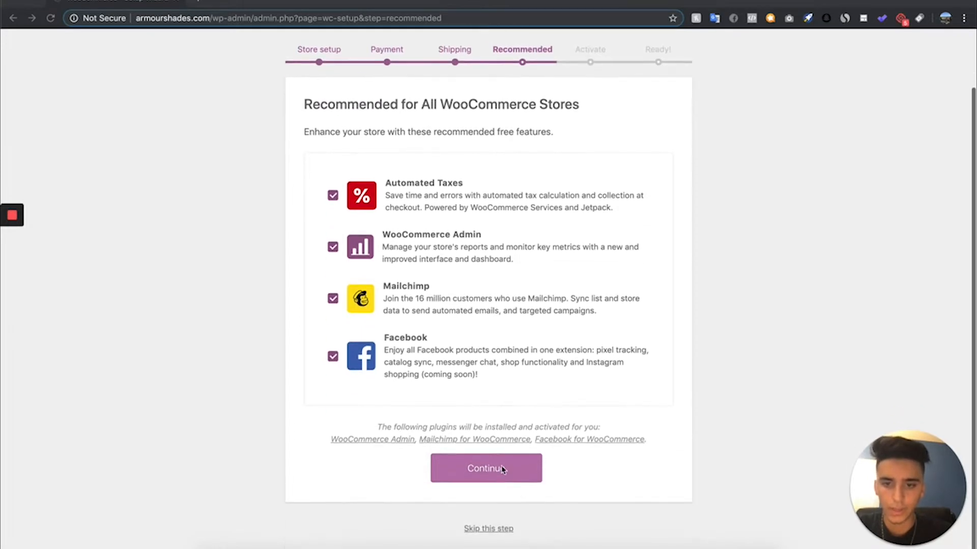
{"action": "left_click", "coordinate": [527, 465]}
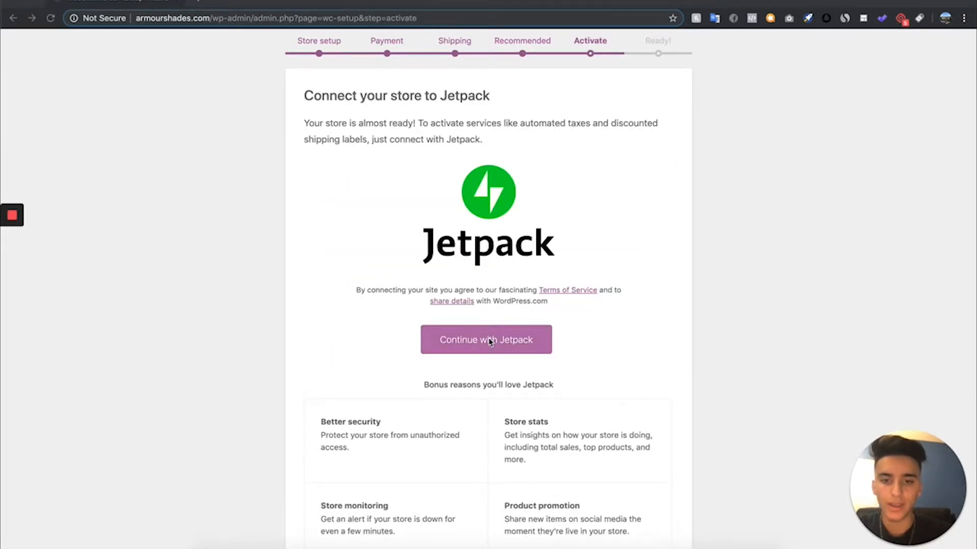
{"action": "left_click", "coordinate": [490, 341]}
{"action": "scroll", "coordinate": [490, 326], "scroll_direction": "down", "scroll_amount": 2}
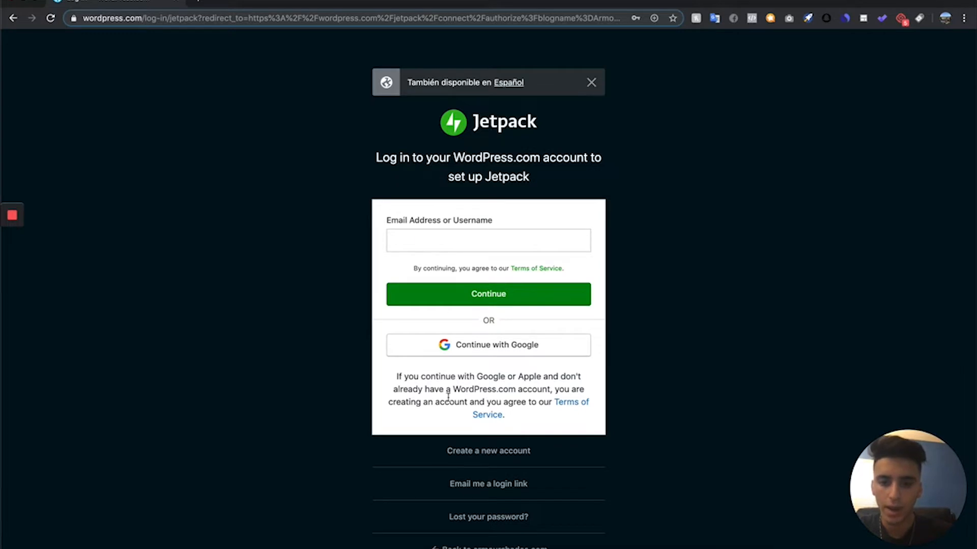
{"action": "scroll", "coordinate": [447, 400], "scroll_direction": "down", "scroll_amount": 2}
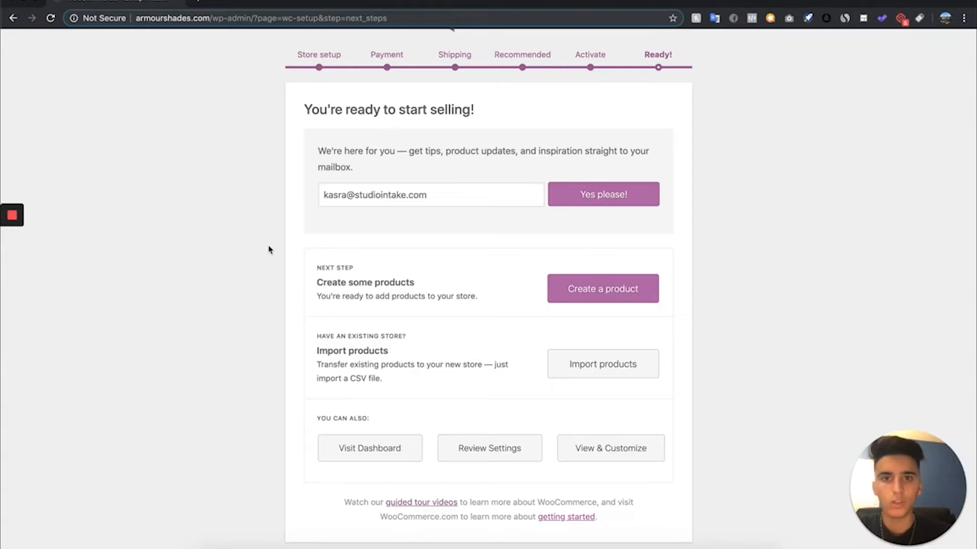
{"action": "scroll", "coordinate": [268, 249], "scroll_direction": "up", "scroll_amount": 1}
{"action": "scroll", "coordinate": [268, 249], "scroll_direction": "down", "scroll_amount": 2}
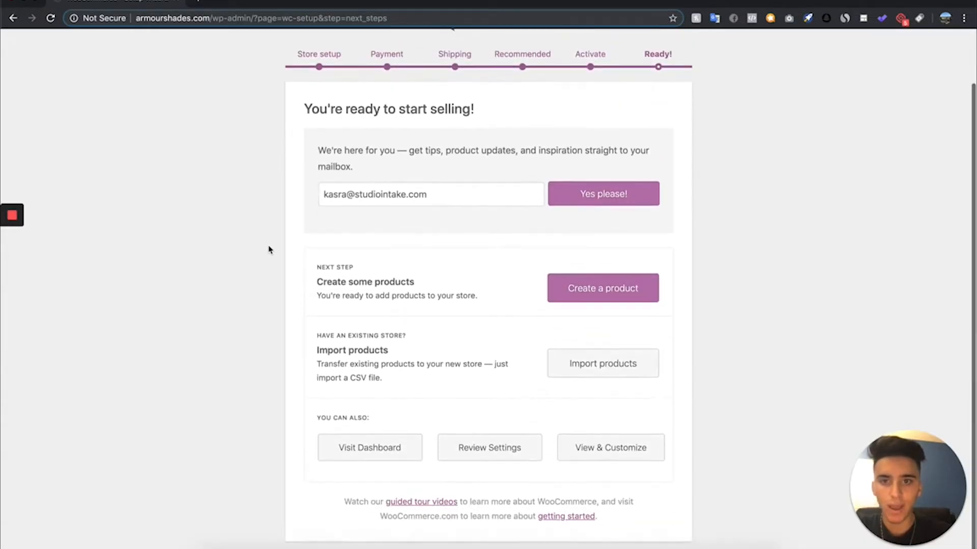
- Leave the setup wizard for the dashboard and dismiss the Facebook for WooCommerce, Jetpack site accelerator and secure connection notices
{"action": "left_click", "coordinate": [339, 442]}
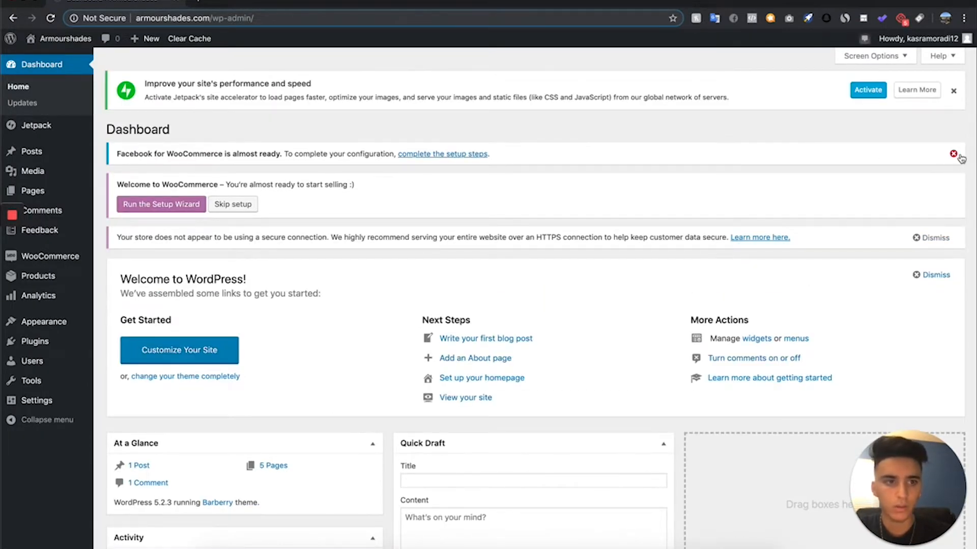
{"action": "left_click", "coordinate": [954, 155]}
{"action": "left_click", "coordinate": [954, 91]}
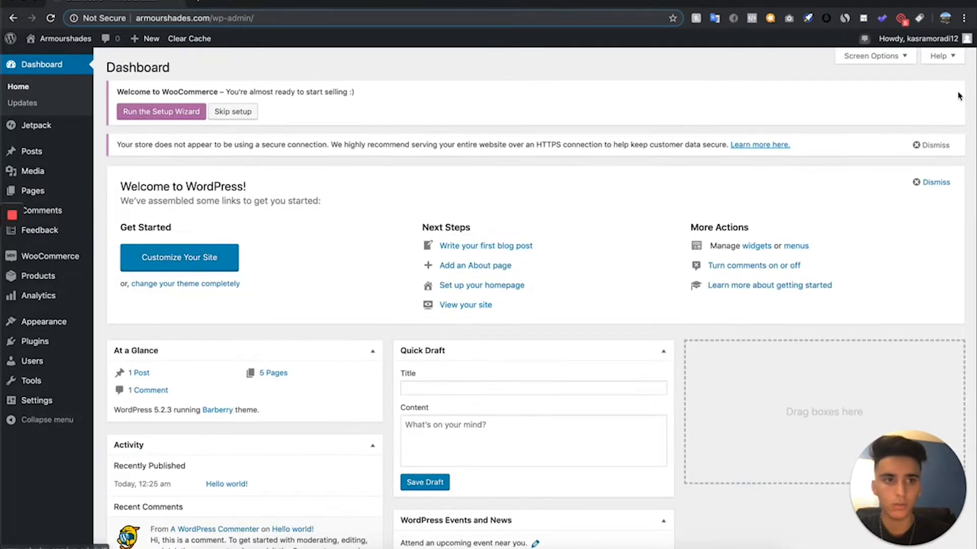
{"action": "left_click", "coordinate": [947, 146]}
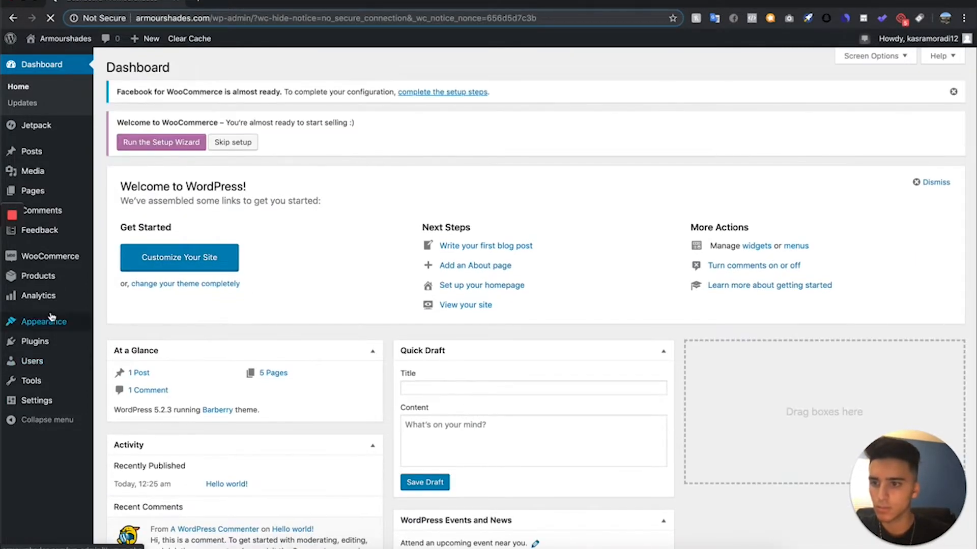
- Start a new WooCommerce product and name it "Mens Sunglasses Black"
{"action": "mouse_move", "coordinate": [48, 277]}
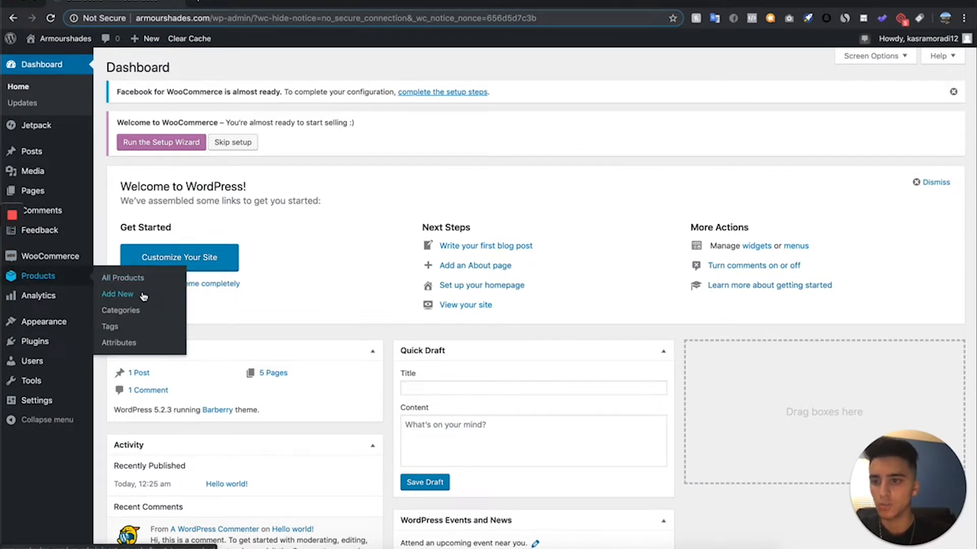
{"action": "left_click", "coordinate": [143, 297]}
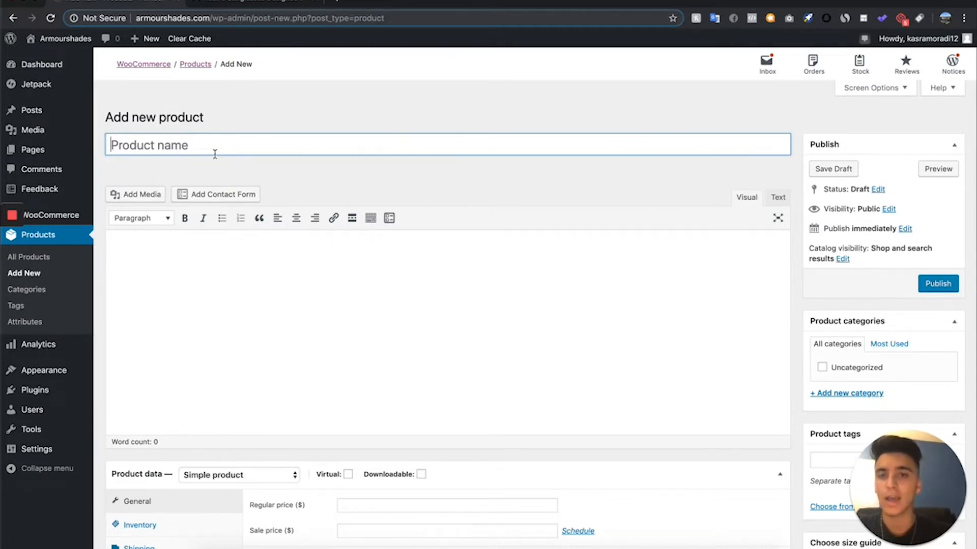
{"action": "type", "text": "Men"}
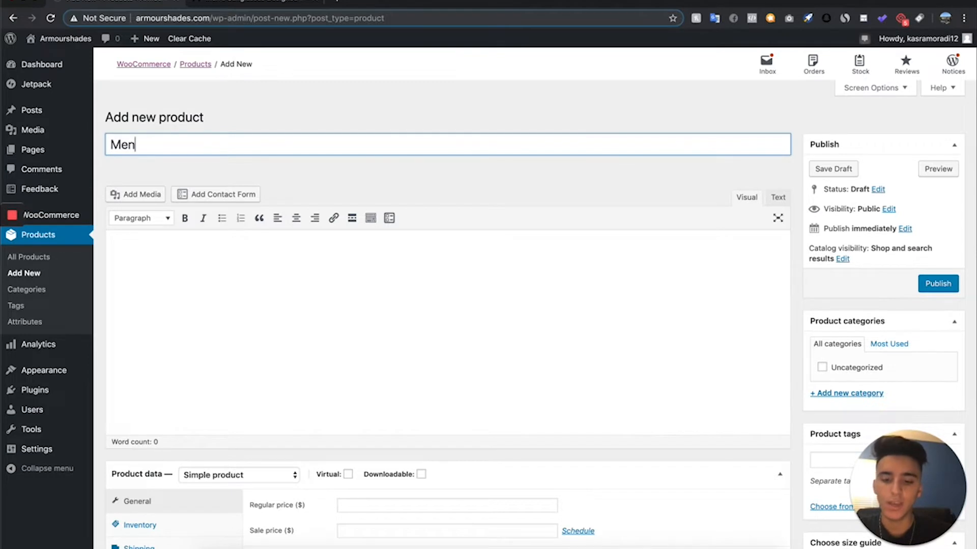
{"action": "type", "text": "s Sunglasses Black"}
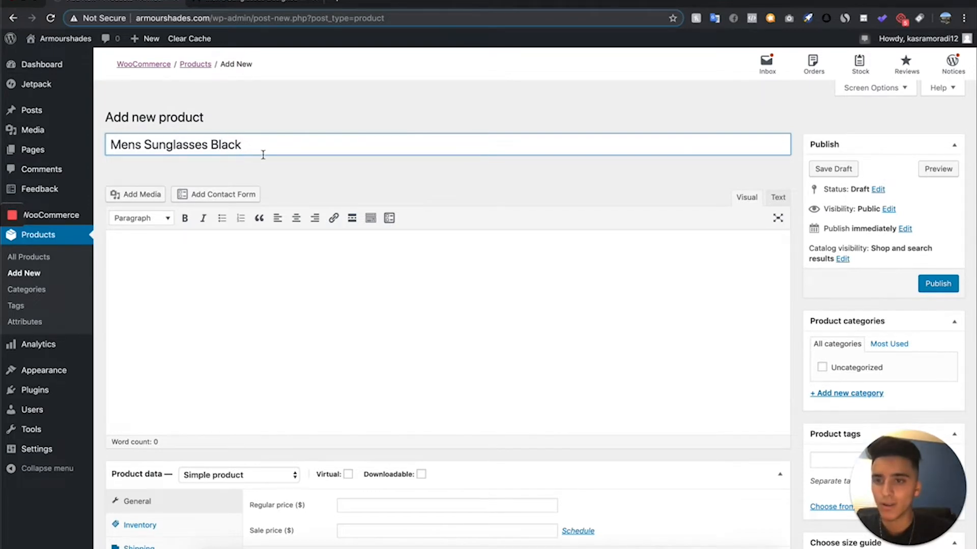
{"action": "left_click_drag", "start_coordinate": [262, 153], "coordinate": [3, 155]}
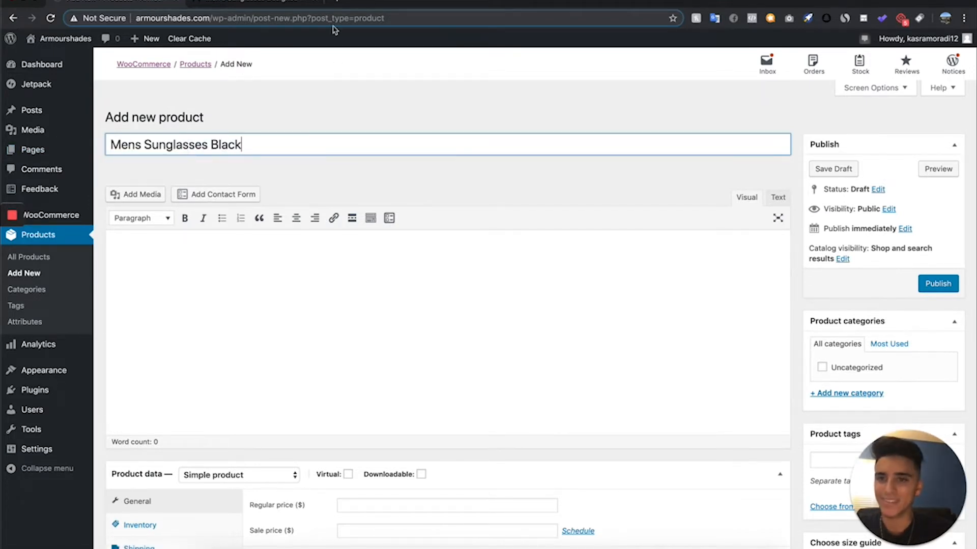
- Switch to MVMT's men's sunglasses collection and examine how the competitor names its products, such as the black aviator pair
{"action": "left_click", "coordinate": [268, 6]}
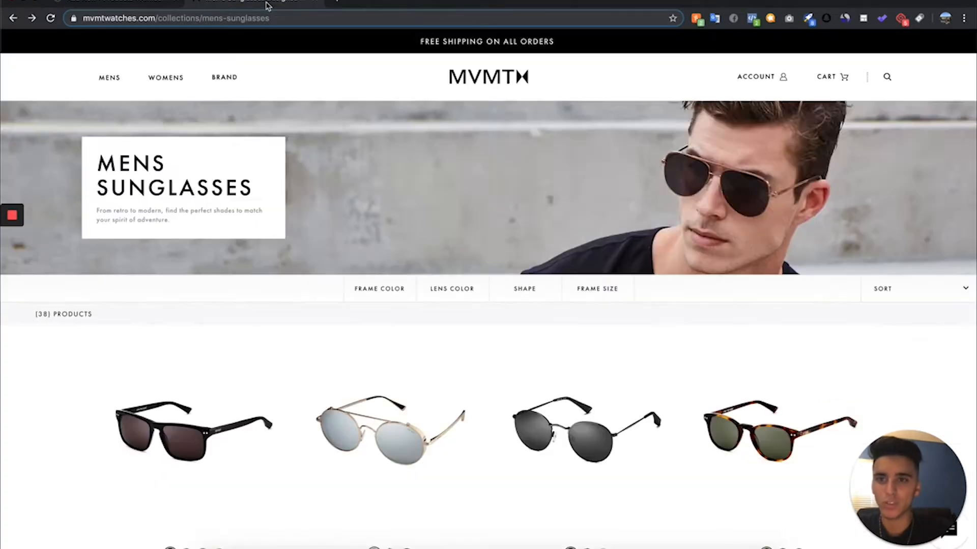
{"action": "scroll", "coordinate": [389, 496], "scroll_direction": "down", "scroll_amount": 3}
{"action": "scroll", "coordinate": [390, 496], "scroll_direction": "down", "scroll_amount": 1}
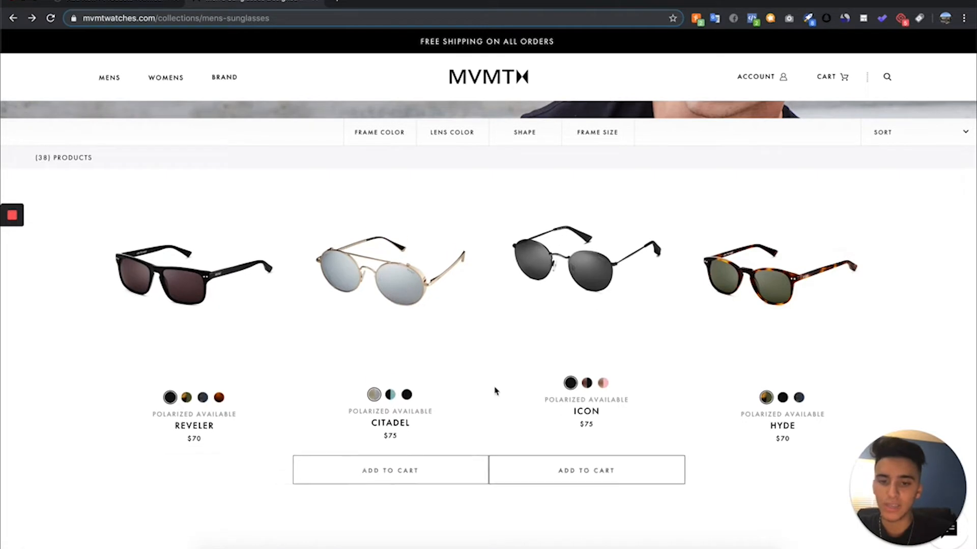
{"action": "scroll", "coordinate": [872, 424], "scroll_direction": "down", "scroll_amount": 3}
{"action": "scroll", "coordinate": [873, 423], "scroll_direction": "down", "scroll_amount": 5}
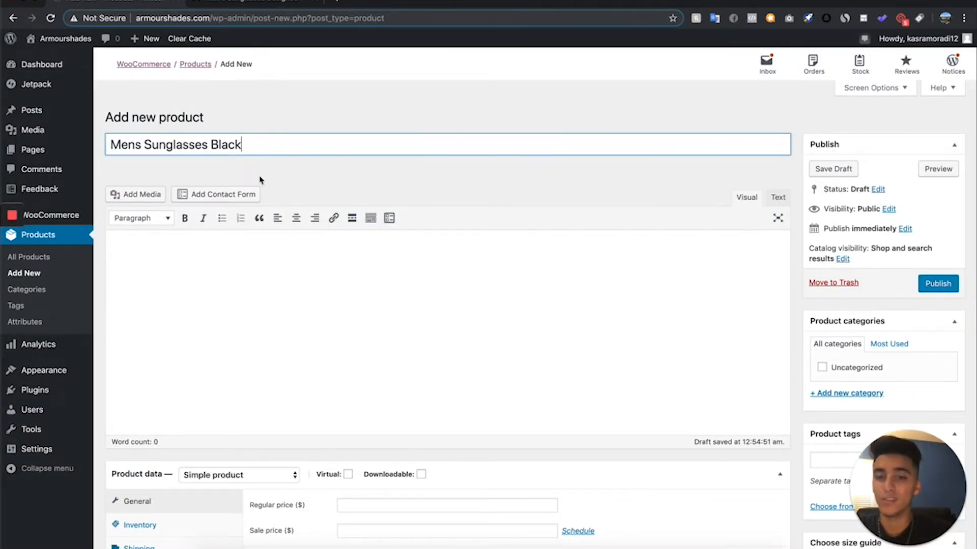
{"action": "left_click", "coordinate": [274, 3]}
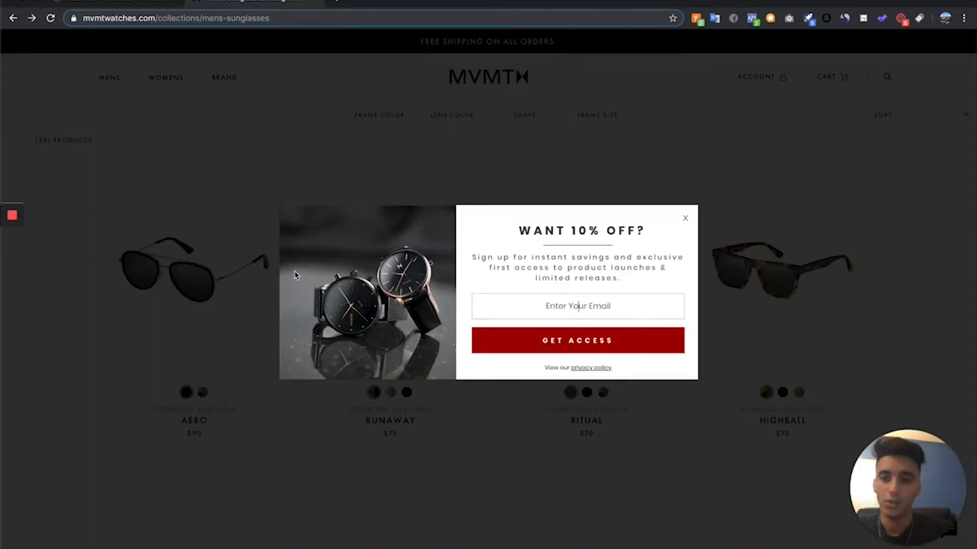
{"action": "left_click", "coordinate": [211, 287]}
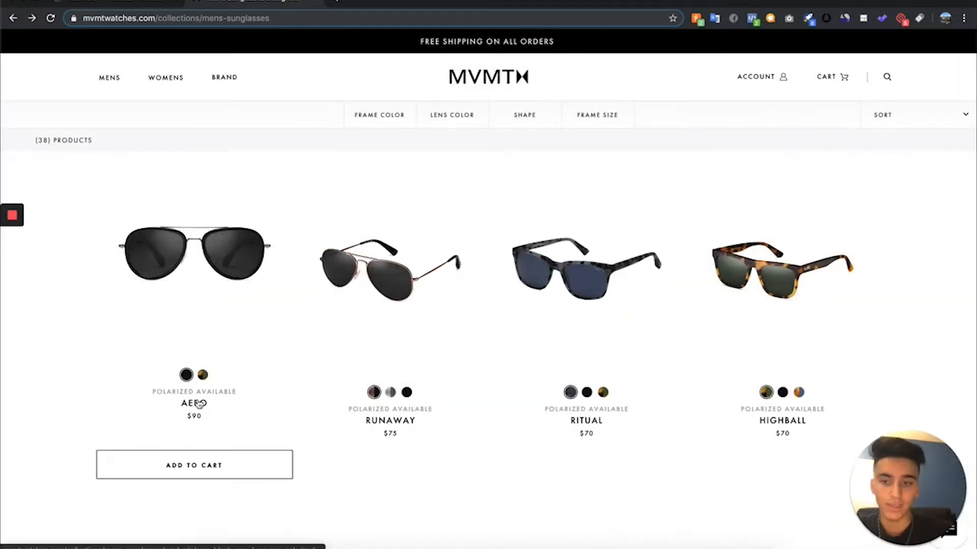
{"action": "scroll", "coordinate": [207, 396], "scroll_direction": "up", "scroll_amount": 3}
{"action": "scroll", "coordinate": [207, 396], "scroll_direction": "down", "scroll_amount": 2}
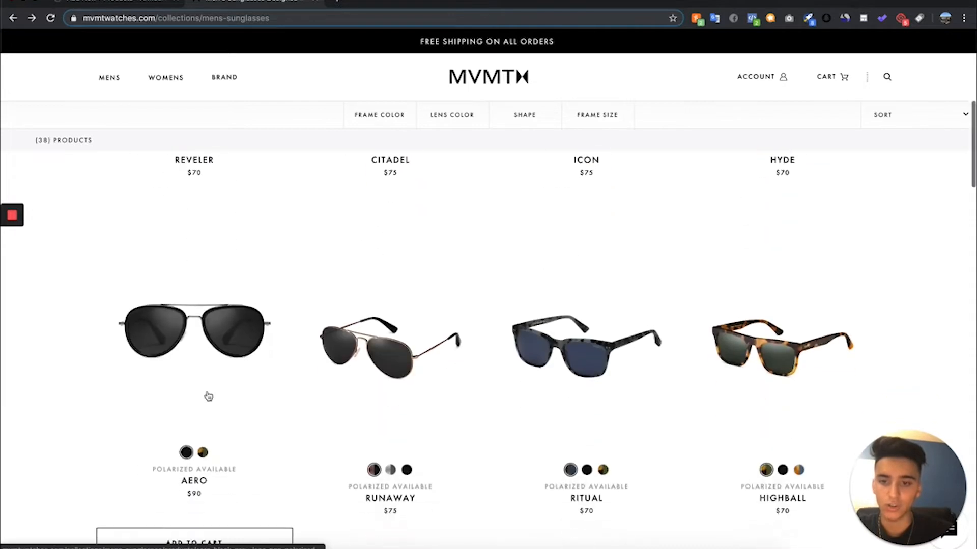
{"action": "left_click", "coordinate": [198, 264]}
{"action": "scroll", "coordinate": [391, 448], "scroll_direction": "down", "scroll_amount": 1}
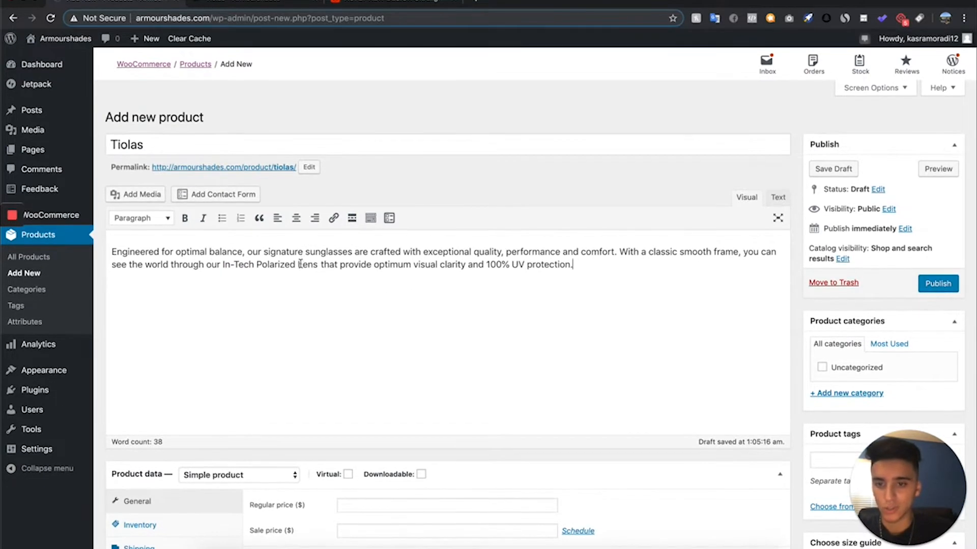
- Look over the new product's pricing section, then check the supplier's price on the AliExpress listing for the AOFLY sunglasses
{"action": "scroll", "coordinate": [302, 269], "scroll_direction": "down", "scroll_amount": 4}
{"action": "scroll", "coordinate": [300, 270], "scroll_direction": "down", "scroll_amount": 2}
{"action": "scroll", "coordinate": [299, 270], "scroll_direction": "up", "scroll_amount": 1}
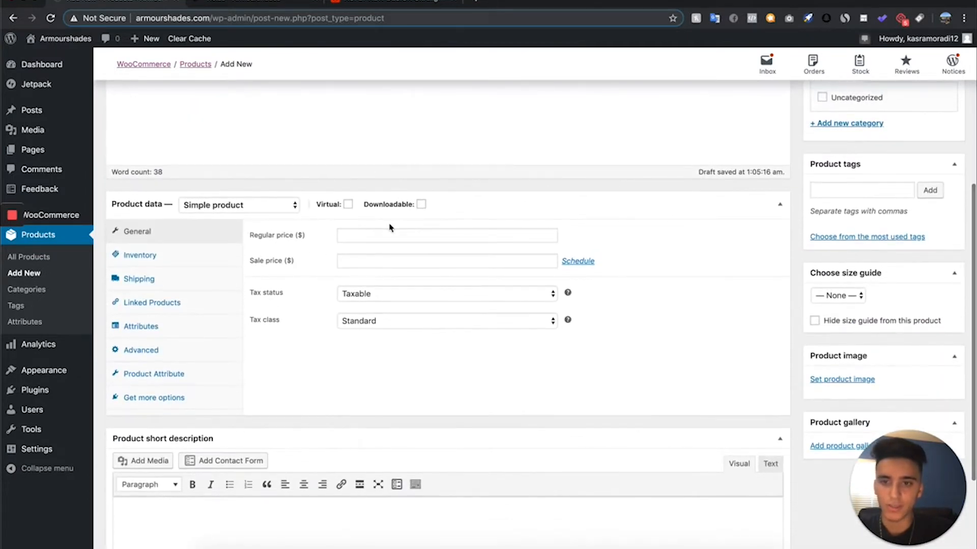
{"action": "left_click", "coordinate": [375, 5]}
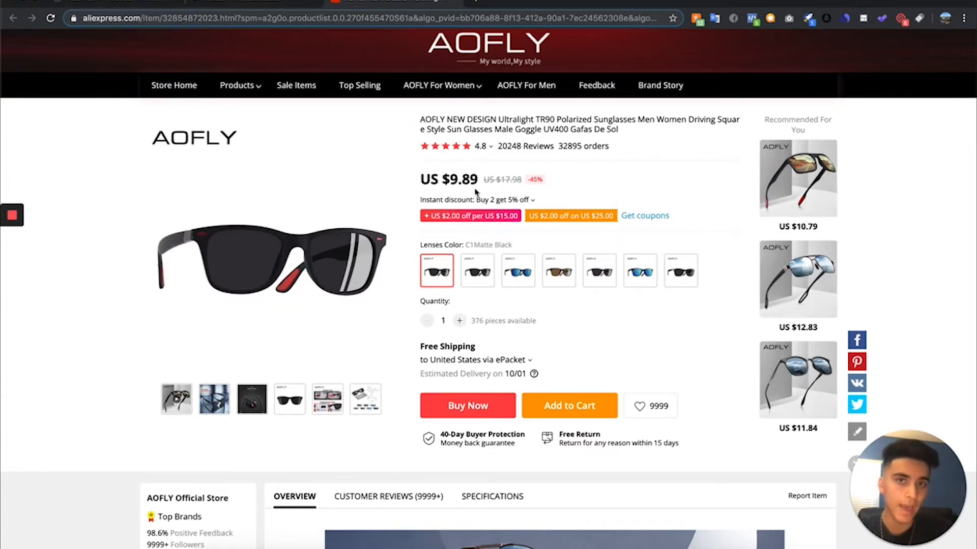
{"action": "left_click_drag", "start_coordinate": [477, 180], "coordinate": [444, 182]}
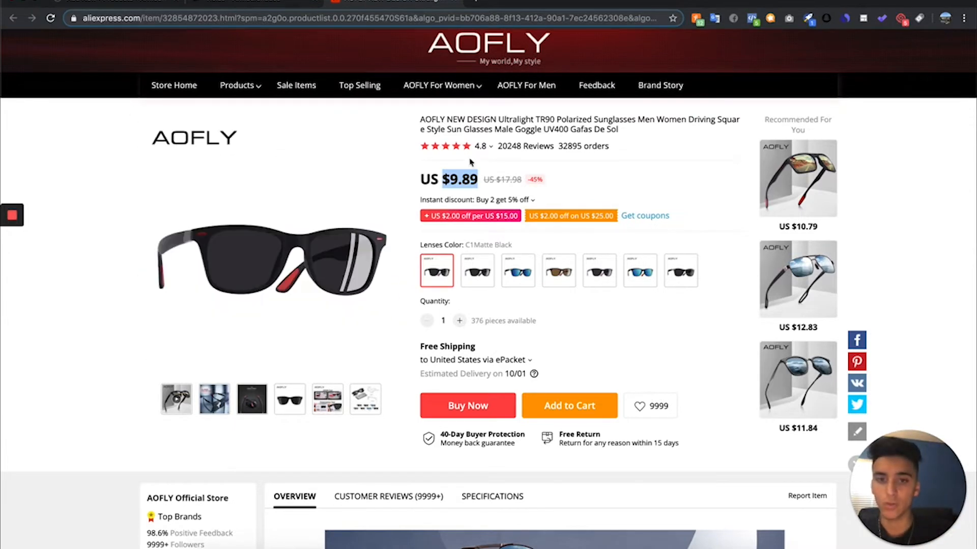
- Return to the WordPress product form and try to set the product's sale price to 37.99
{"action": "left_click", "coordinate": [150, 3]}
{"action": "scroll", "coordinate": [297, 384], "scroll_direction": "down", "scroll_amount": 3}
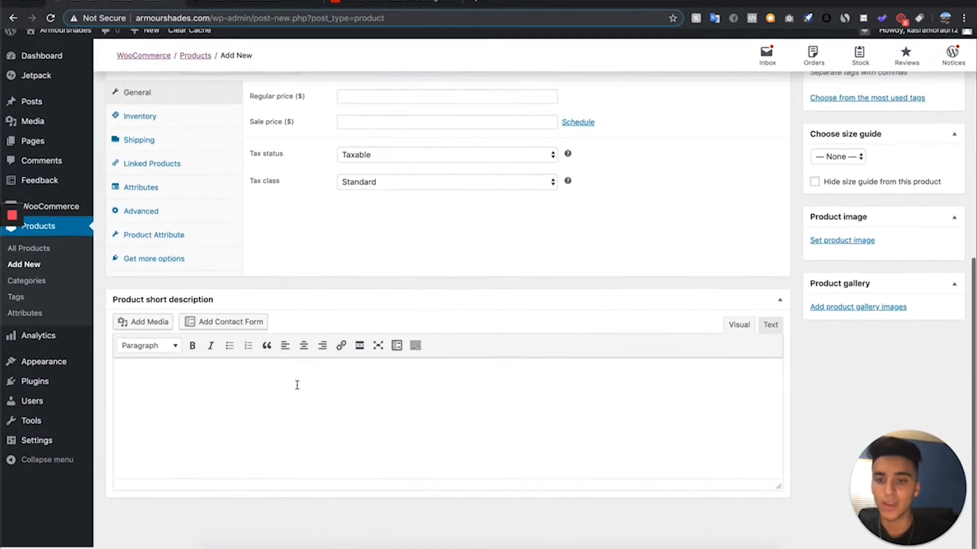
{"action": "scroll", "coordinate": [334, 174], "scroll_direction": "up", "scroll_amount": 3}
{"action": "scroll", "coordinate": [334, 174], "scroll_direction": "up", "scroll_amount": 4}
{"action": "scroll", "coordinate": [334, 170], "scroll_direction": "down", "scroll_amount": 6}
{"action": "scroll", "coordinate": [334, 179], "scroll_direction": "up", "scroll_amount": 2}
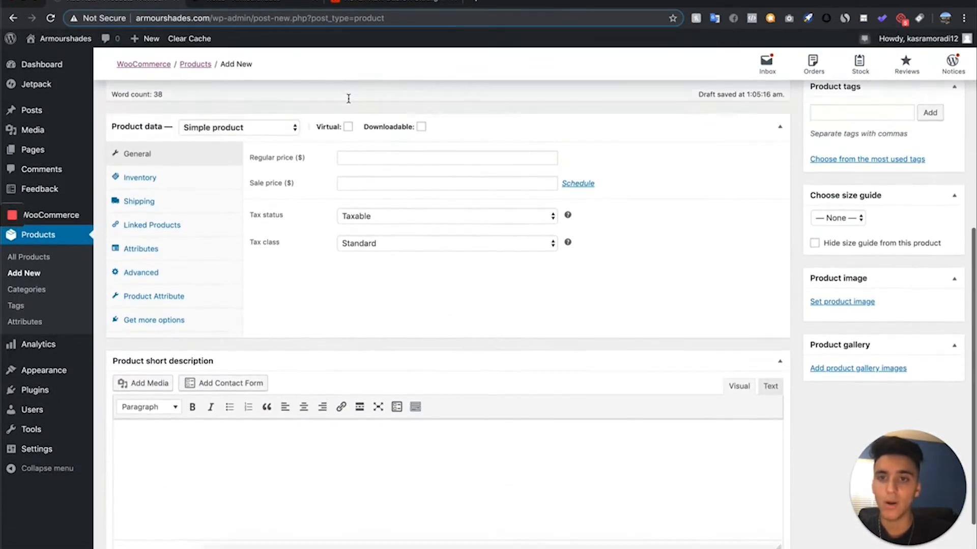
{"action": "left_click", "coordinate": [365, 166]}
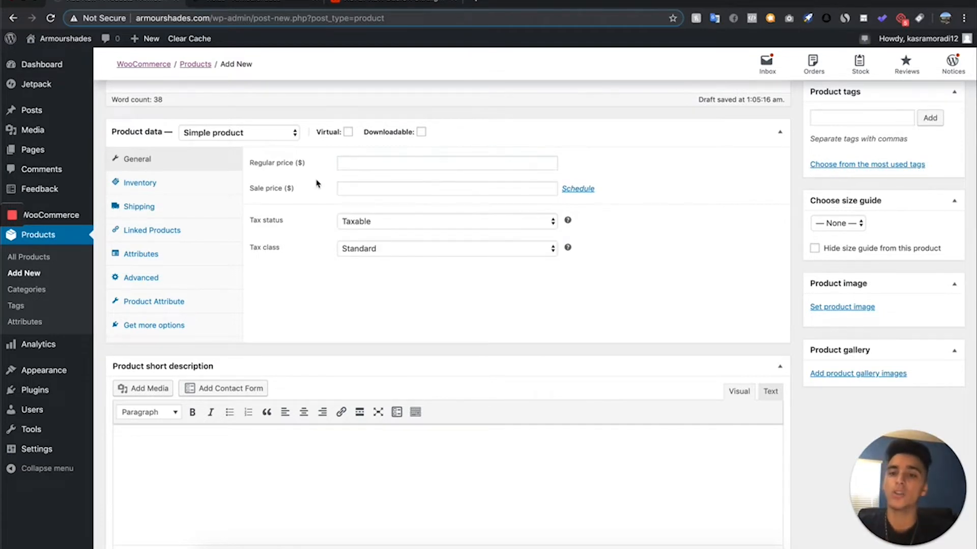
{"action": "left_click", "coordinate": [349, 190]}
{"action": "type", "text": "37.99"}
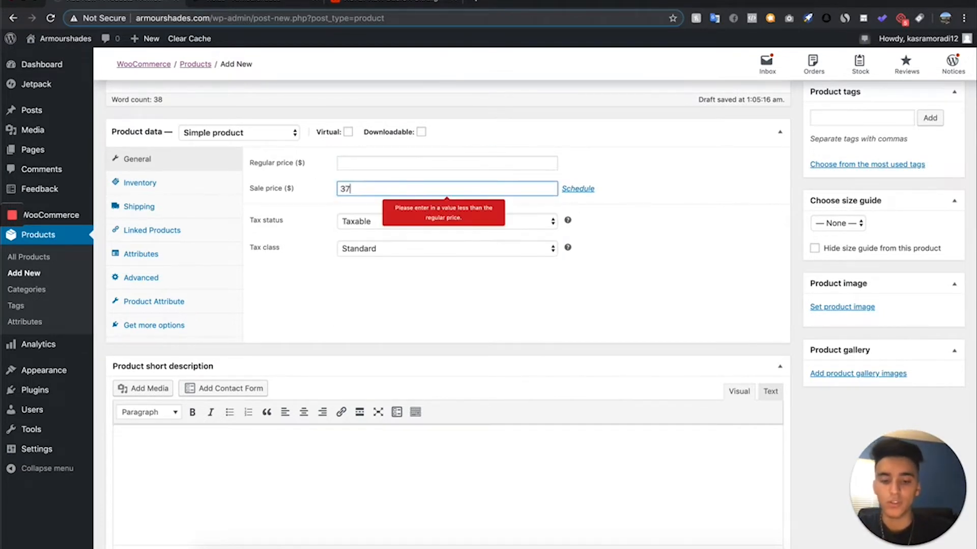
- Set the product's regular price to 80.00
{"action": "left_click", "coordinate": [381, 160]}
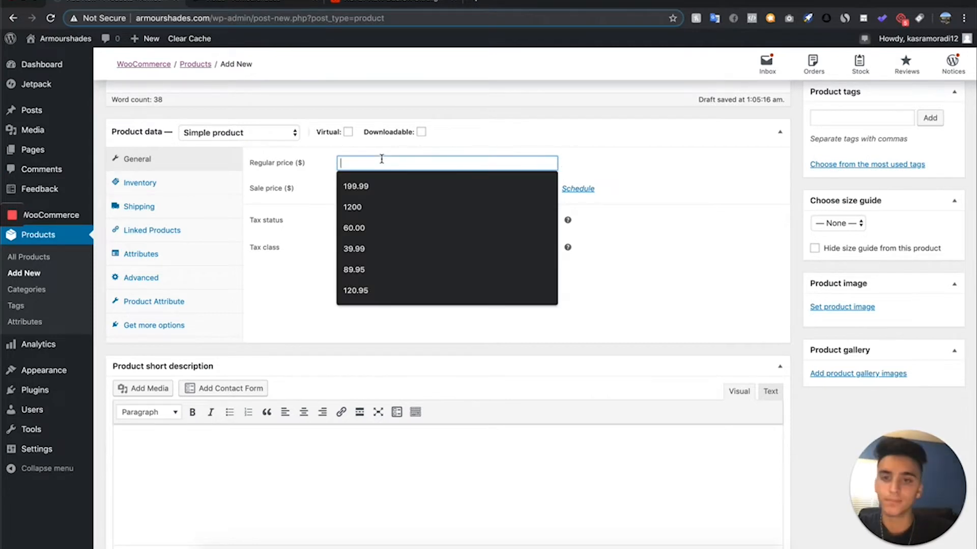
{"action": "type", "text": "8"}
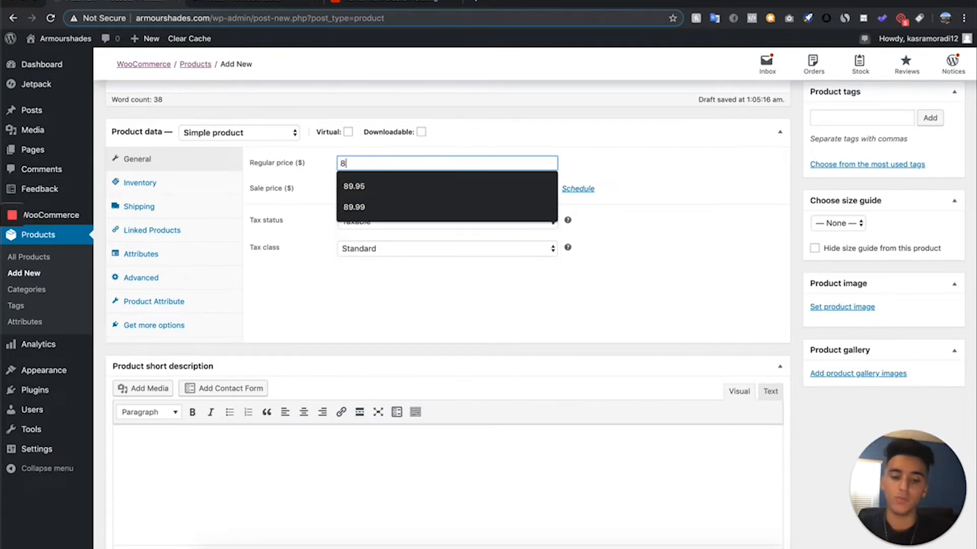
{"action": "type", "text": "0.l00"}
{"action": "key", "text": "BackSpace"}
{"action": "key", "text": "BackSpace"}
{"action": "key", "text": "BackSpace"}
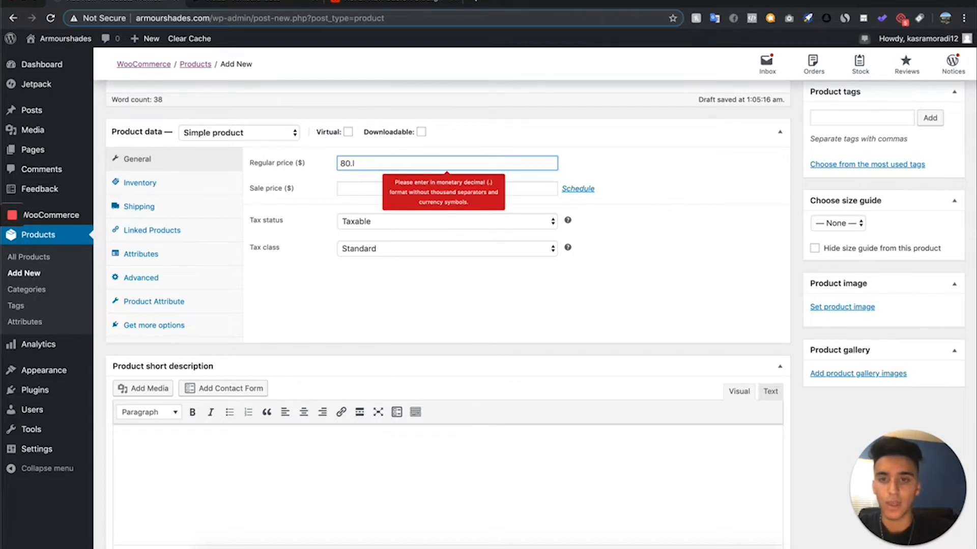
{"action": "type", "text": "00"}
- Set the product's sale price to 39.99
{"action": "left_click", "coordinate": [392, 189]}
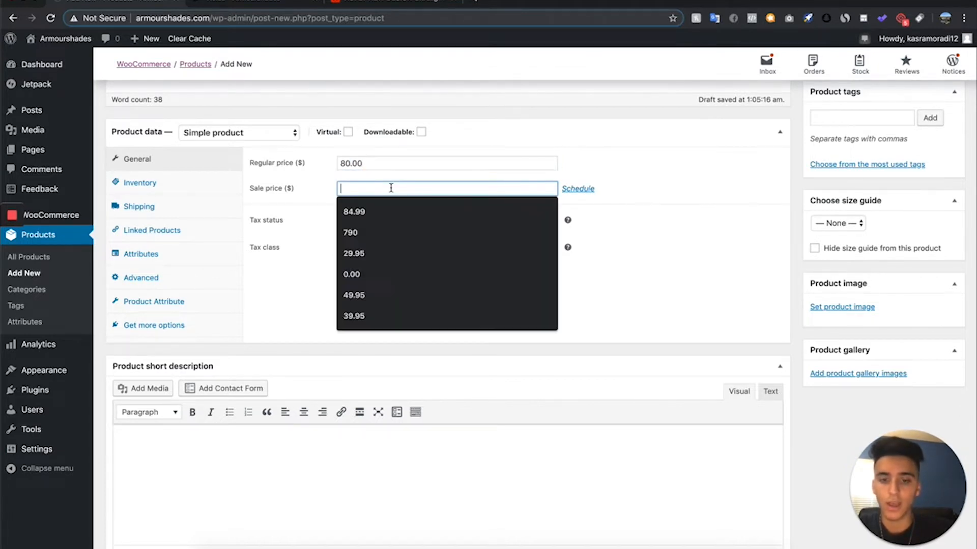
{"action": "type", "text": "27."}
{"action": "key", "text": "BackSpace"}
{"action": "key", "text": "BackSpace"}
{"action": "key", "text": "BackSpace"}
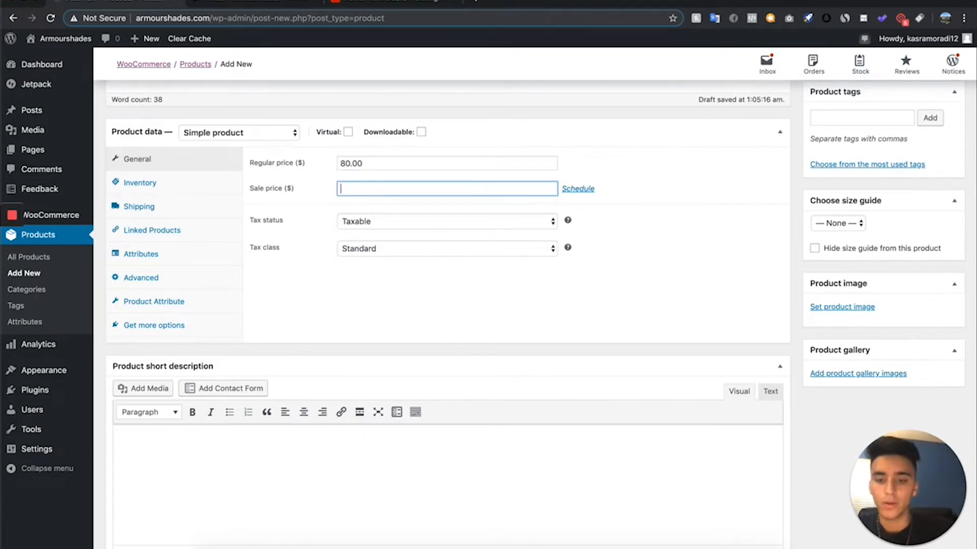
{"action": "type", "text": "39.99"}
{"action": "left_click", "coordinate": [732, 150]}
- Set the product's tax status to None and its tax class to Zero rate
{"action": "scroll", "coordinate": [447, 318], "scroll_direction": "up", "scroll_amount": 4}
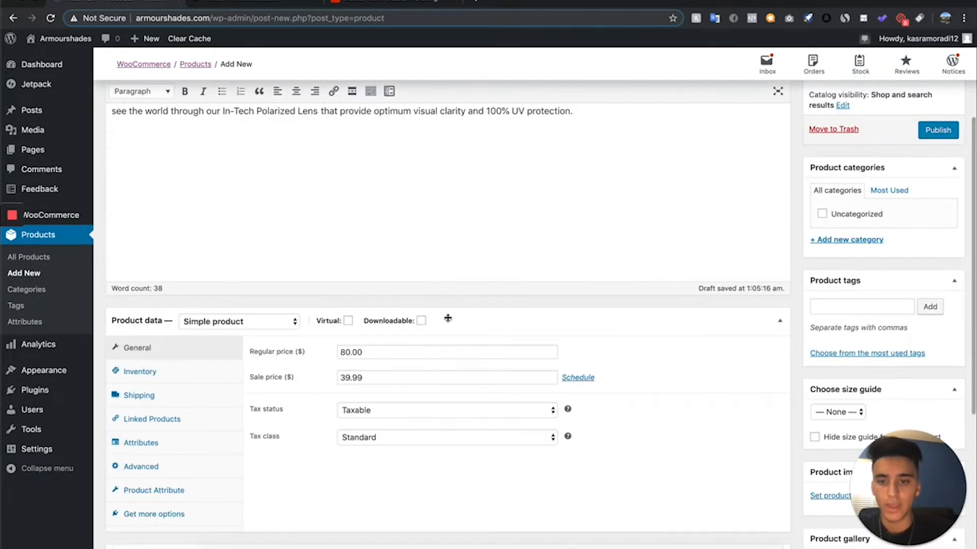
{"action": "scroll", "coordinate": [429, 479], "scroll_direction": "up", "scroll_amount": 1}
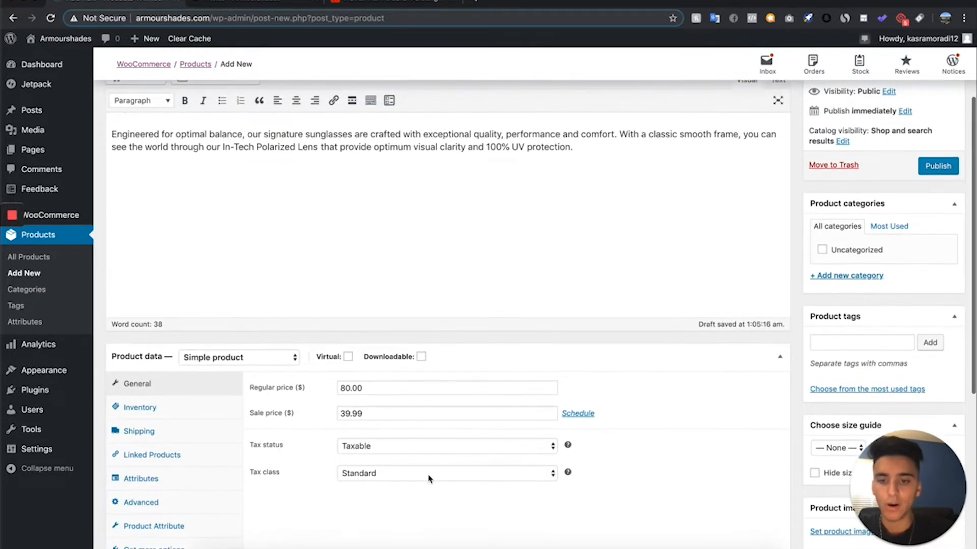
{"action": "scroll", "coordinate": [428, 475], "scroll_direction": "down", "scroll_amount": 1}
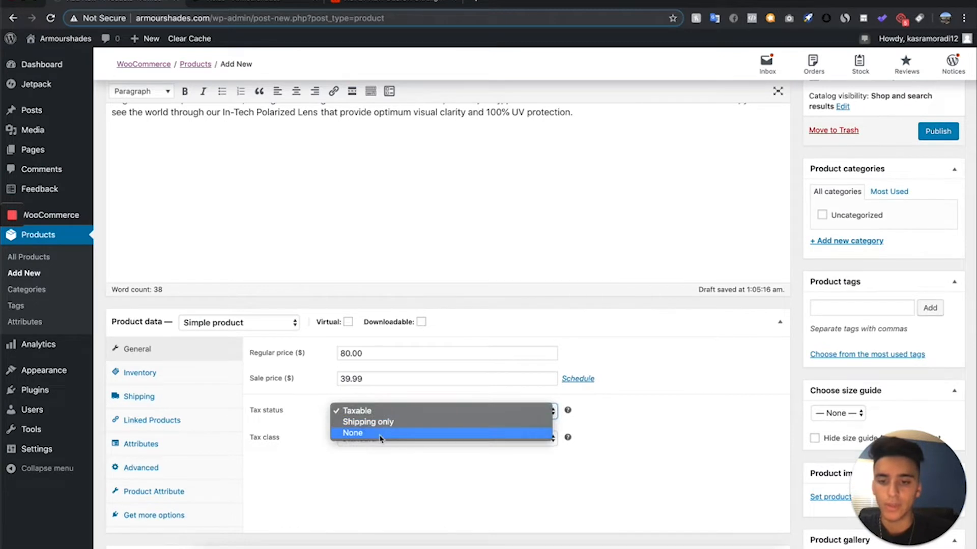
{"action": "left_click", "coordinate": [380, 433]}
{"action": "scroll", "coordinate": [374, 460], "scroll_direction": "down", "scroll_amount": 1}
{"action": "left_click", "coordinate": [378, 426]}
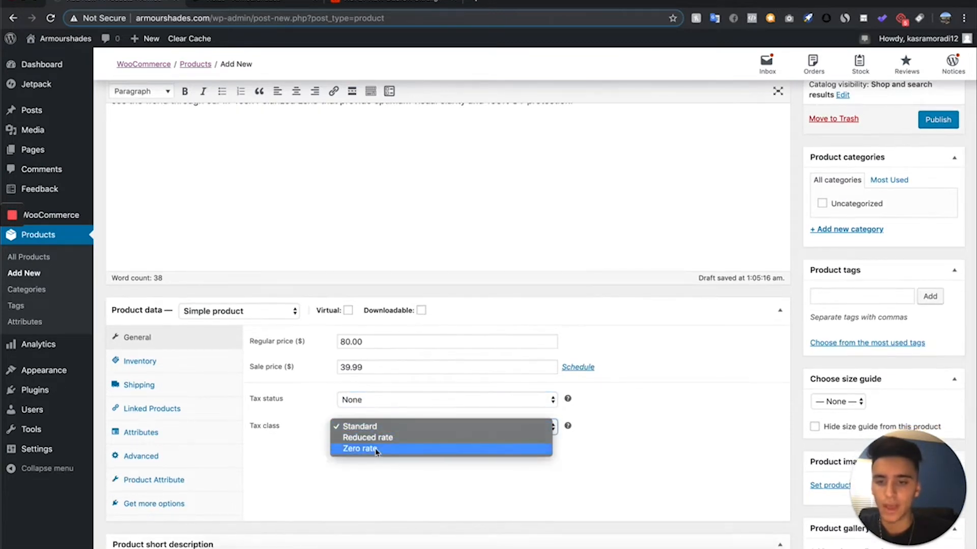
{"action": "left_click", "coordinate": [374, 448]}
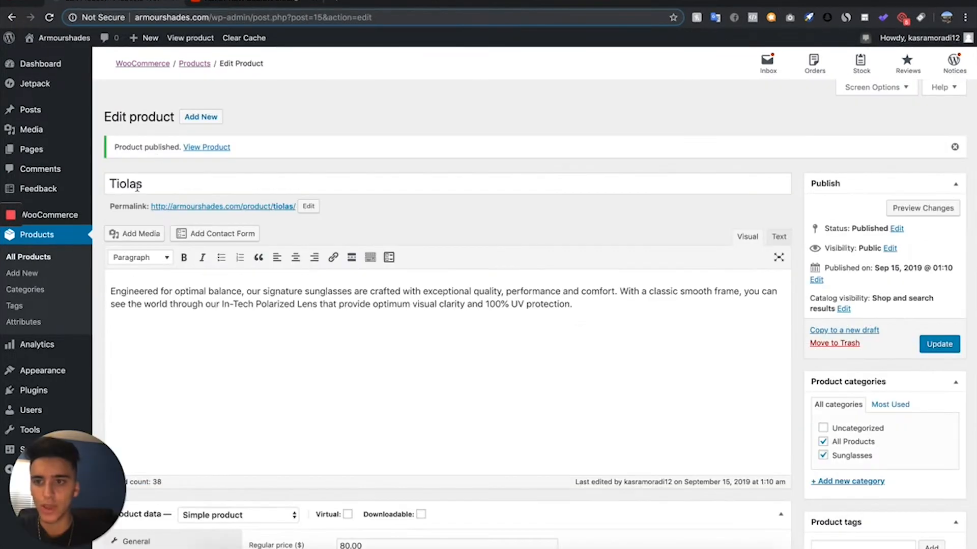
- Upload 1.png from the videos tore folder and set it as the Tiolas product image
{"action": "scroll", "coordinate": [292, 373], "scroll_direction": "down", "scroll_amount": 9}
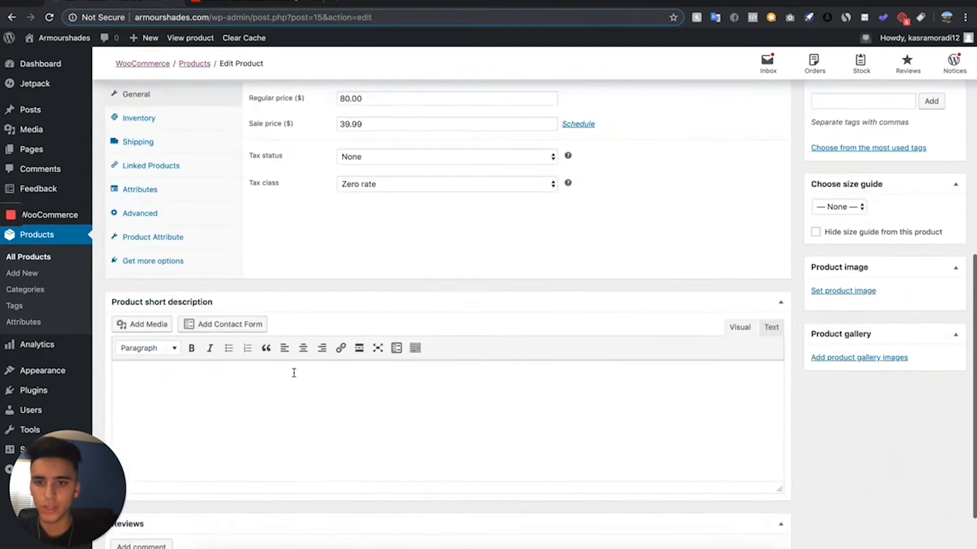
{"action": "scroll", "coordinate": [300, 356], "scroll_direction": "up", "scroll_amount": 3}
{"action": "scroll", "coordinate": [505, 321], "scroll_direction": "down", "scroll_amount": 3}
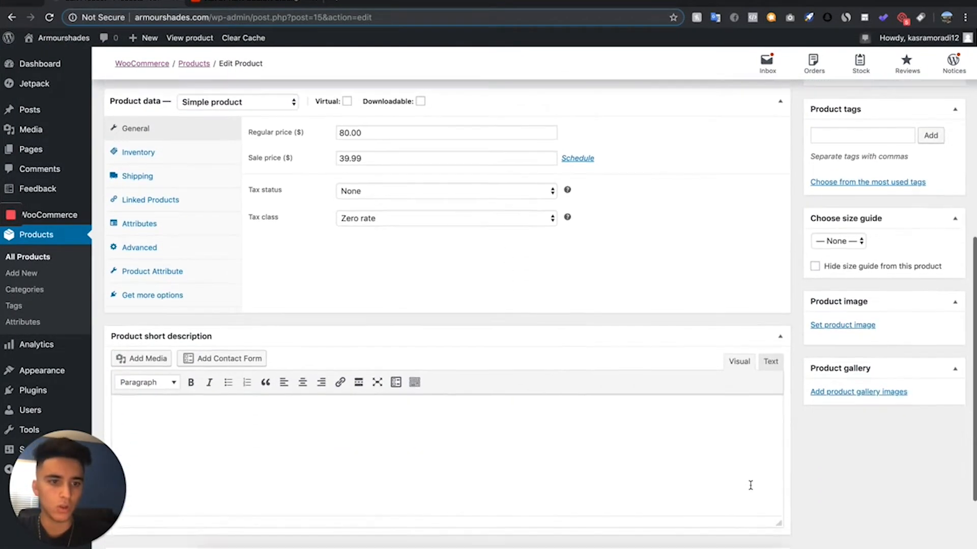
{"action": "left_click", "coordinate": [863, 326]}
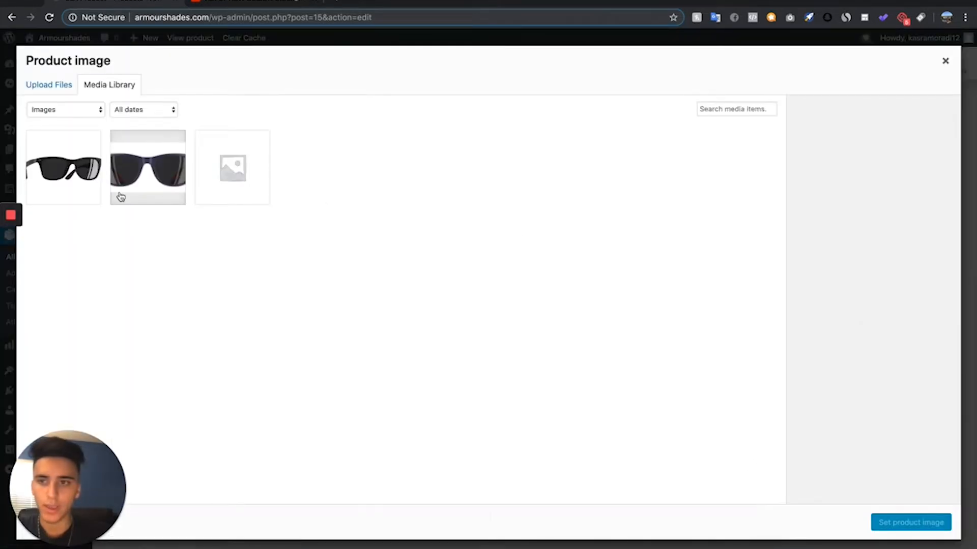
{"action": "left_click", "coordinate": [208, 545]}
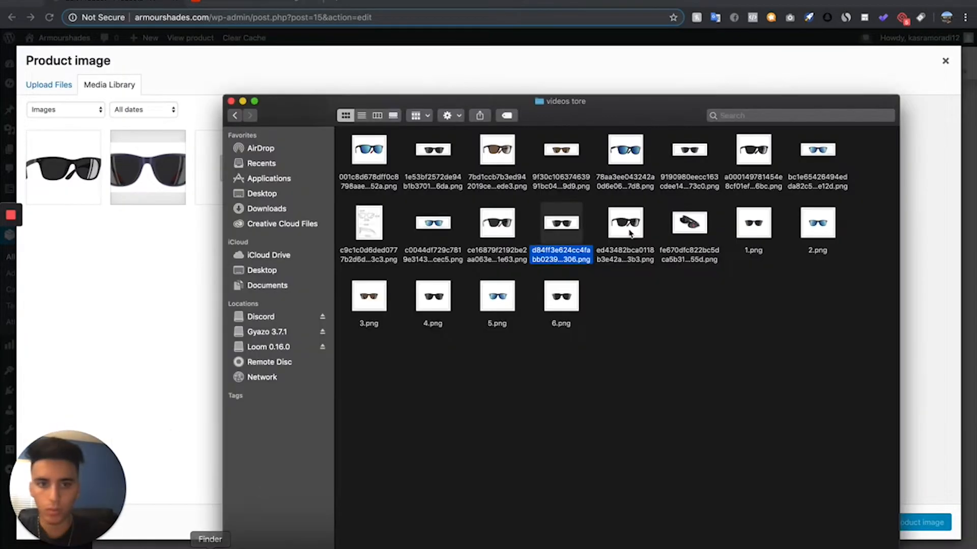
{"action": "left_click_drag", "start_coordinate": [753, 223], "coordinate": [306, 331]}
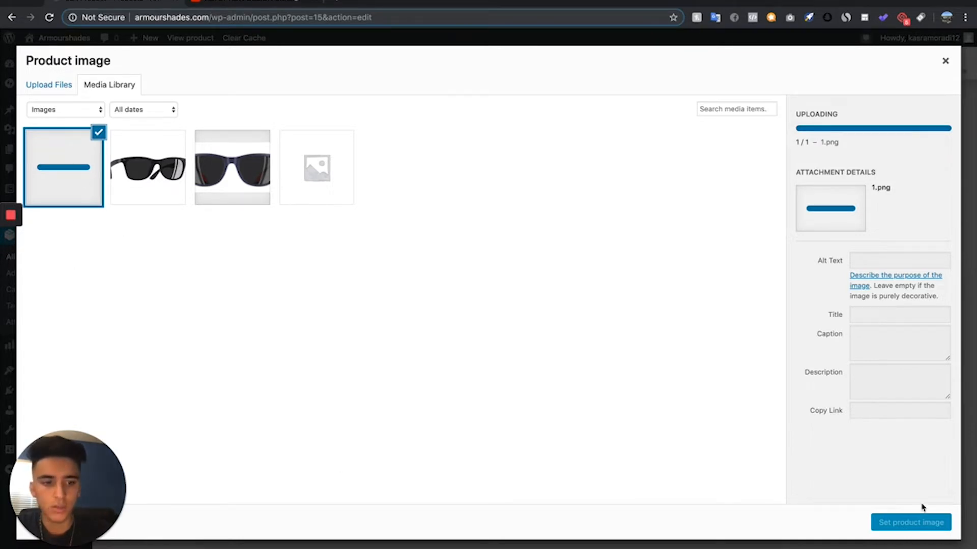
{"action": "left_click", "coordinate": [911, 522]}
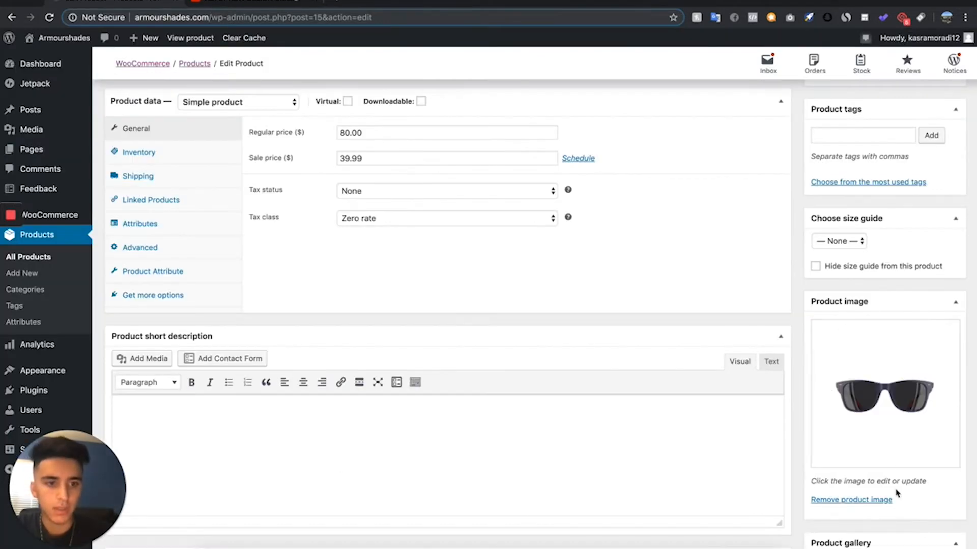
- Upload ce16879f2192be2aa063e25847741e63.png from the same folder and add it to the product gallery
{"action": "scroll", "coordinate": [895, 495], "scroll_direction": "down", "scroll_amount": 3}
{"action": "left_click", "coordinate": [871, 460]}
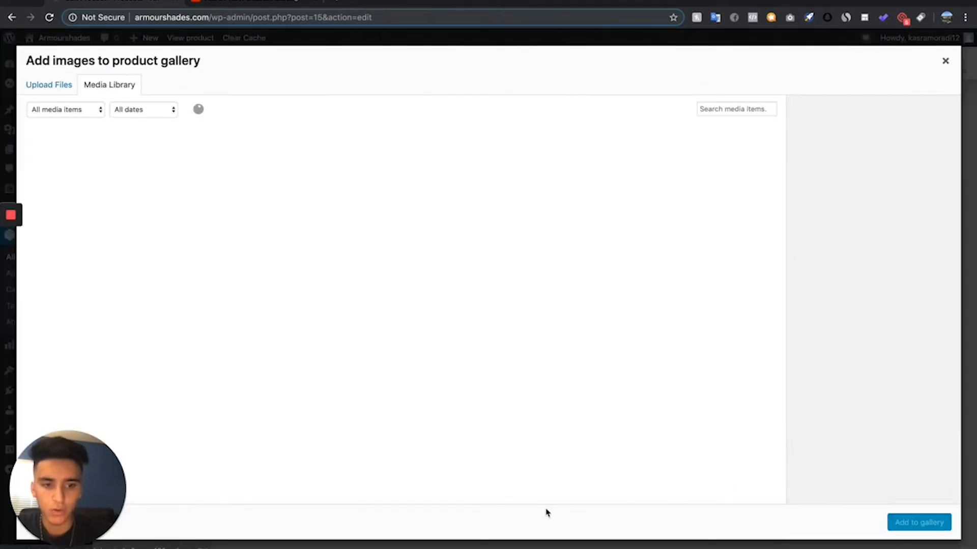
{"action": "left_click", "coordinate": [210, 547]}
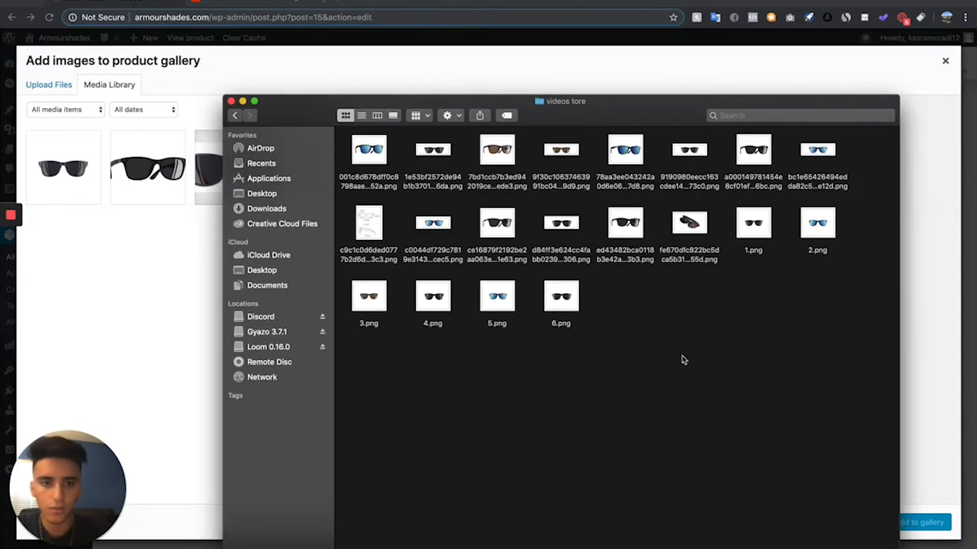
{"action": "left_click_drag", "start_coordinate": [492, 227], "coordinate": [76, 224]}
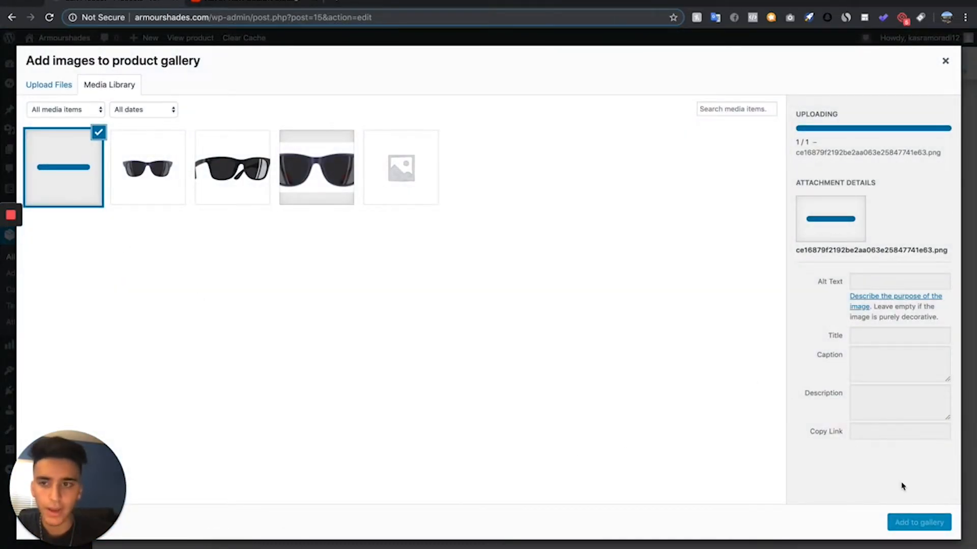
{"action": "left_click", "coordinate": [919, 523]}
{"action": "scroll", "coordinate": [490, 190], "scroll_direction": "down", "scroll_amount": 2}
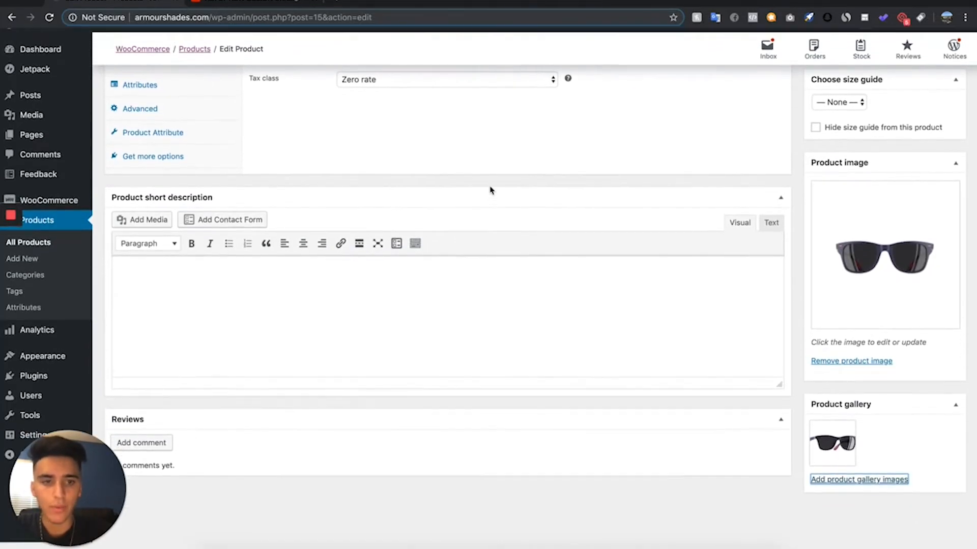
- Review the Tiolas product's details and update the published product
{"action": "scroll", "coordinate": [492, 188], "scroll_direction": "up", "scroll_amount": 10}
{"action": "scroll", "coordinate": [492, 179], "scroll_direction": "down", "scroll_amount": 5}
{"action": "scroll", "coordinate": [493, 179], "scroll_direction": "up", "scroll_amount": 5}
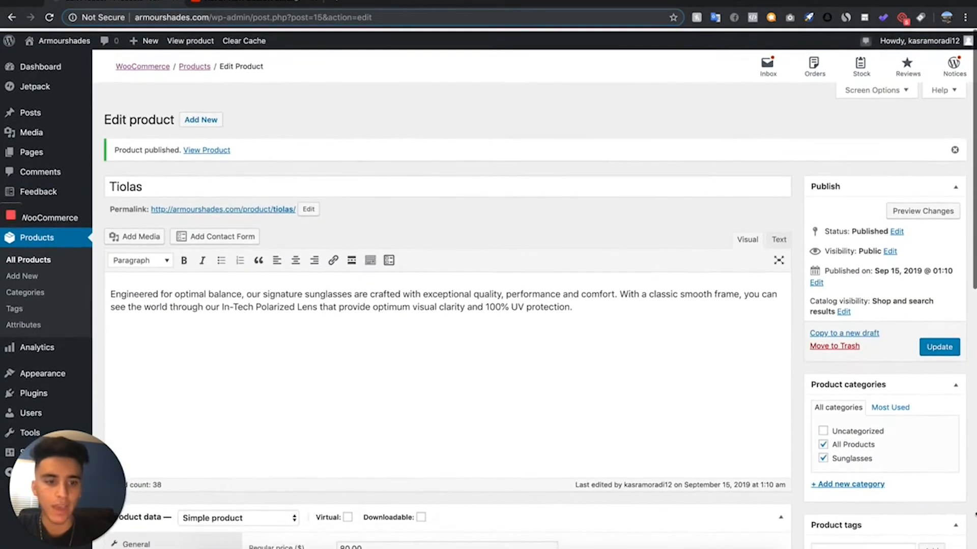
{"action": "scroll", "coordinate": [926, 525], "scroll_direction": "down", "scroll_amount": 5}
{"action": "scroll", "coordinate": [895, 516], "scroll_direction": "up", "scroll_amount": 1}
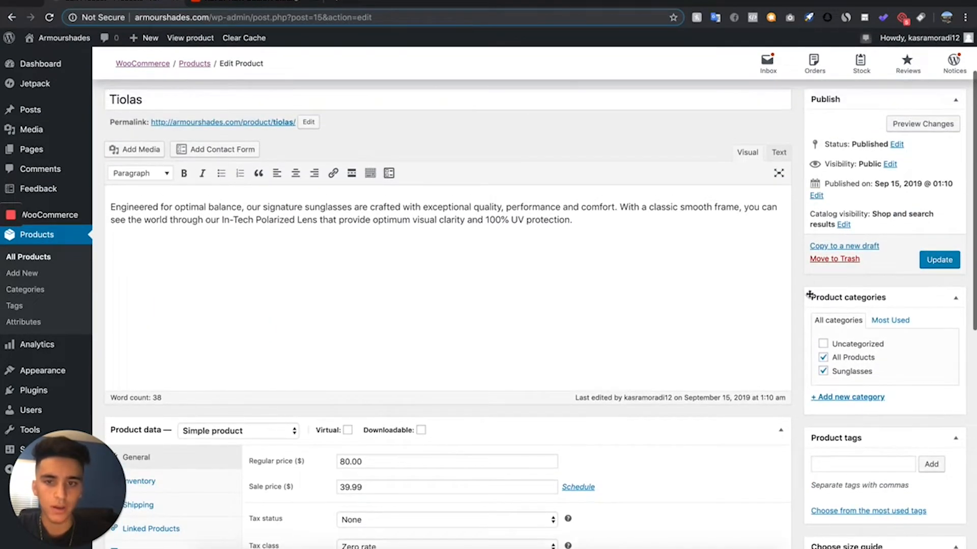
{"action": "scroll", "coordinate": [556, 307], "scroll_direction": "up", "scroll_amount": 3}
{"action": "scroll", "coordinate": [460, 356], "scroll_direction": "down", "scroll_amount": 10}
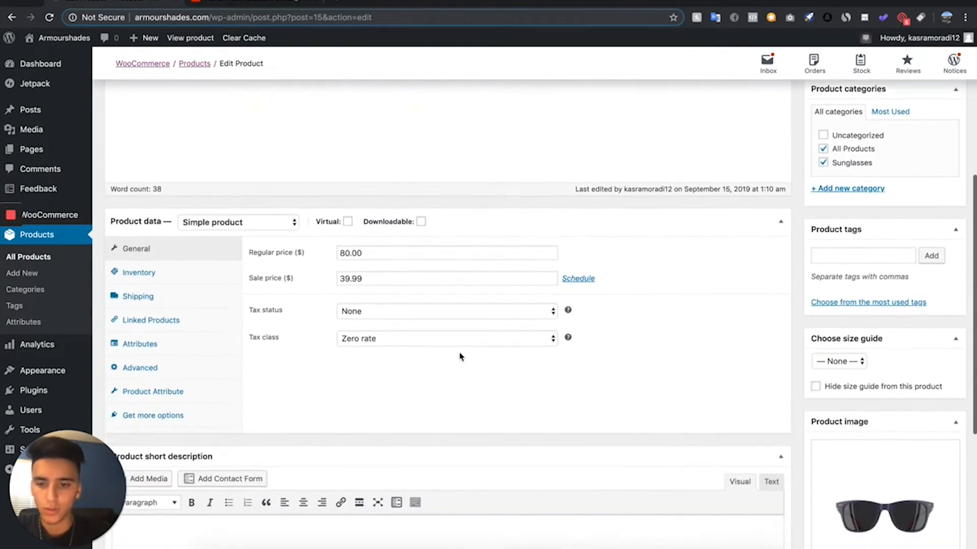
{"action": "scroll", "coordinate": [455, 262], "scroll_direction": "up", "scroll_amount": 10}
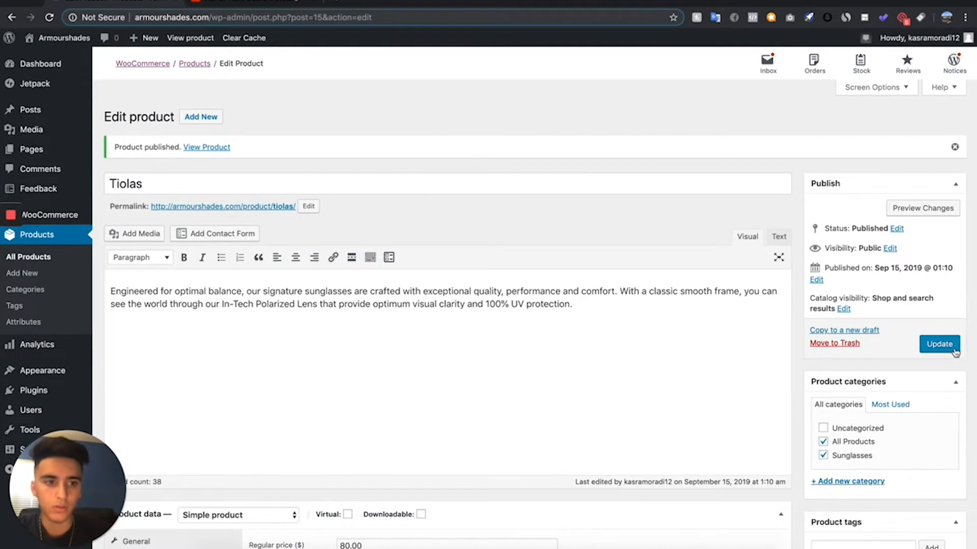
{"action": "left_click", "coordinate": [939, 345]}
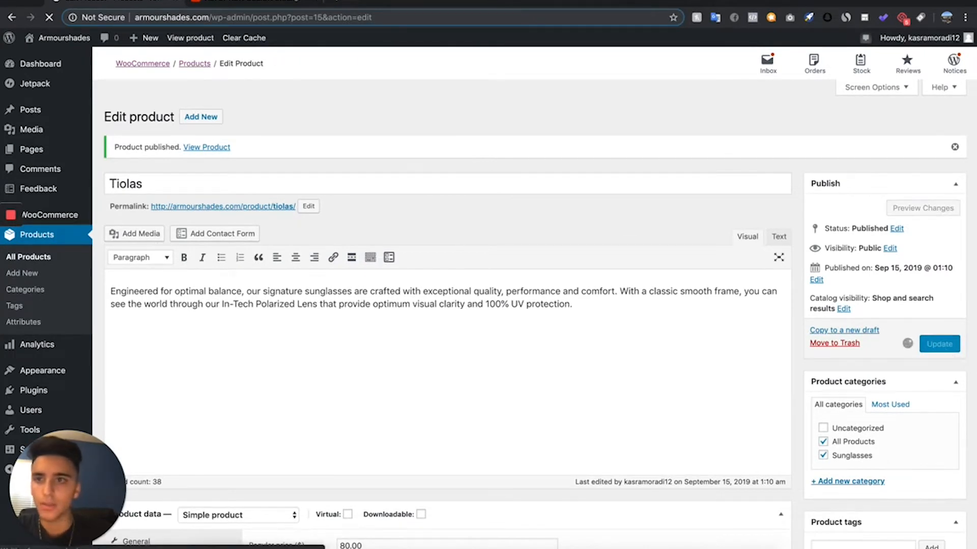
- View the live Tiolas product page in a new tab and check its gallery images, prices and description
{"action": "right_click", "coordinate": [268, 210]}
{"action": "left_click", "coordinate": [286, 219]}
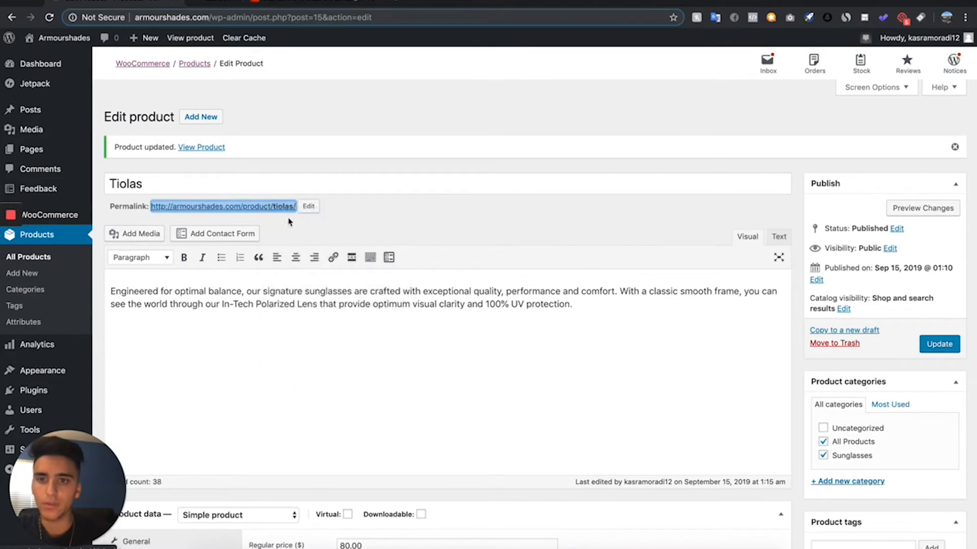
{"action": "left_click", "coordinate": [235, 2]}
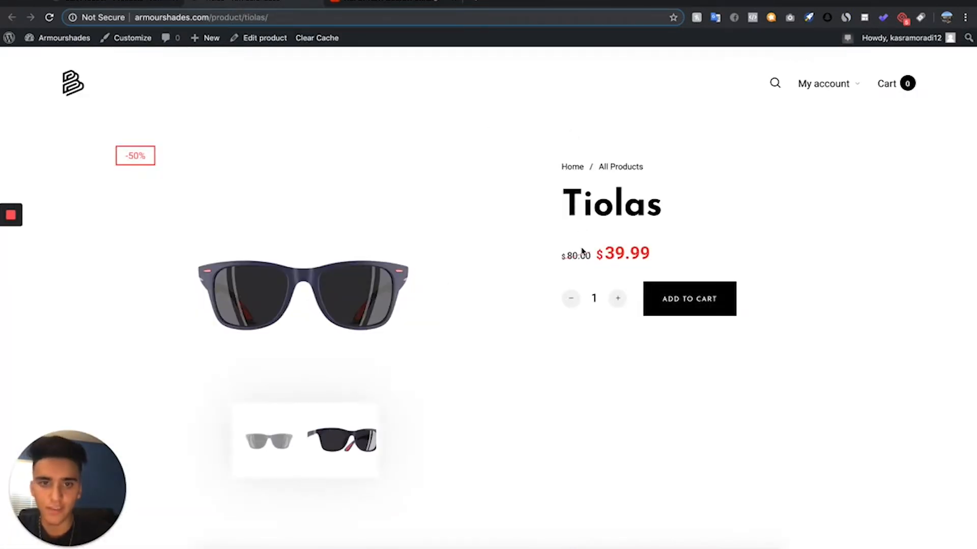
{"action": "scroll", "coordinate": [470, 178], "scroll_direction": "down", "scroll_amount": 2}
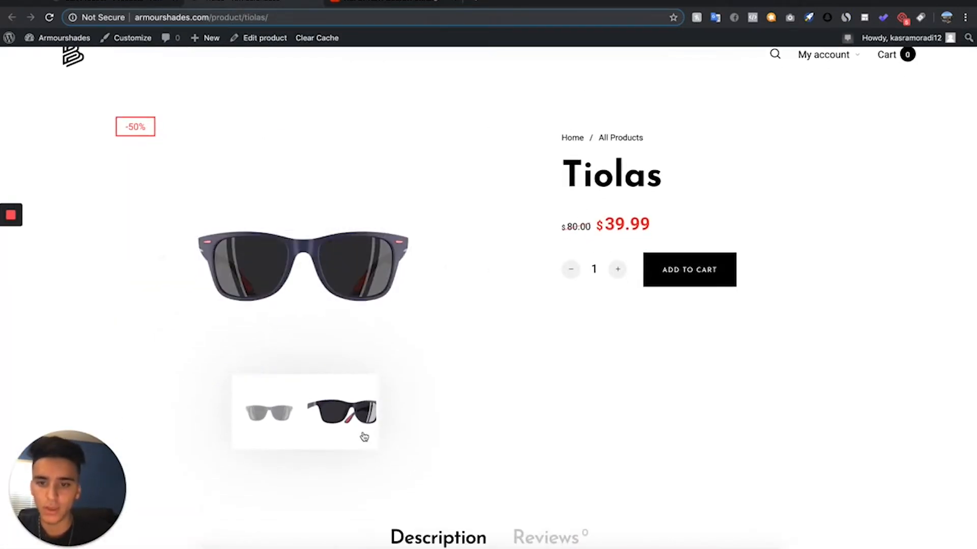
{"action": "left_click", "coordinate": [364, 436]}
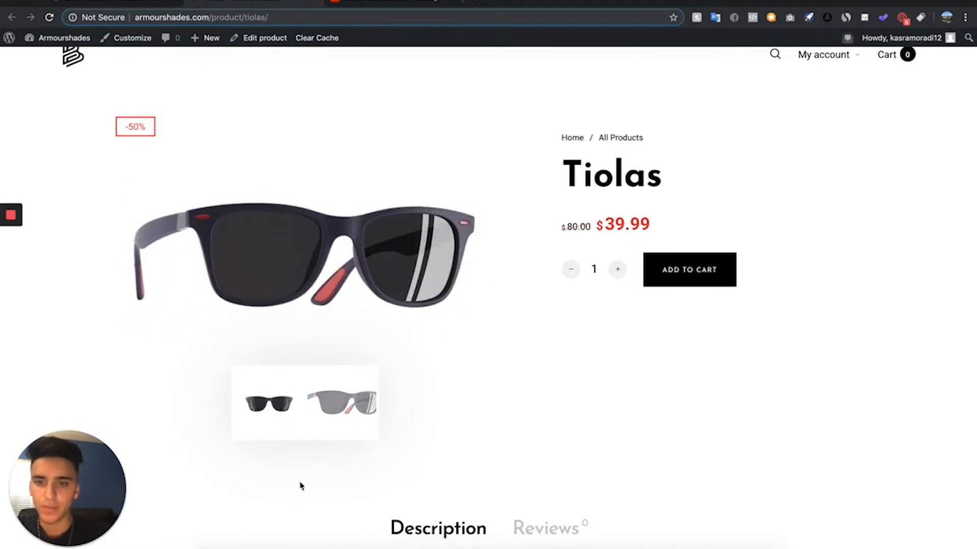
{"action": "scroll", "coordinate": [301, 483], "scroll_direction": "down", "scroll_amount": 5}
{"action": "scroll", "coordinate": [301, 493], "scroll_direction": "up", "scroll_amount": 10}
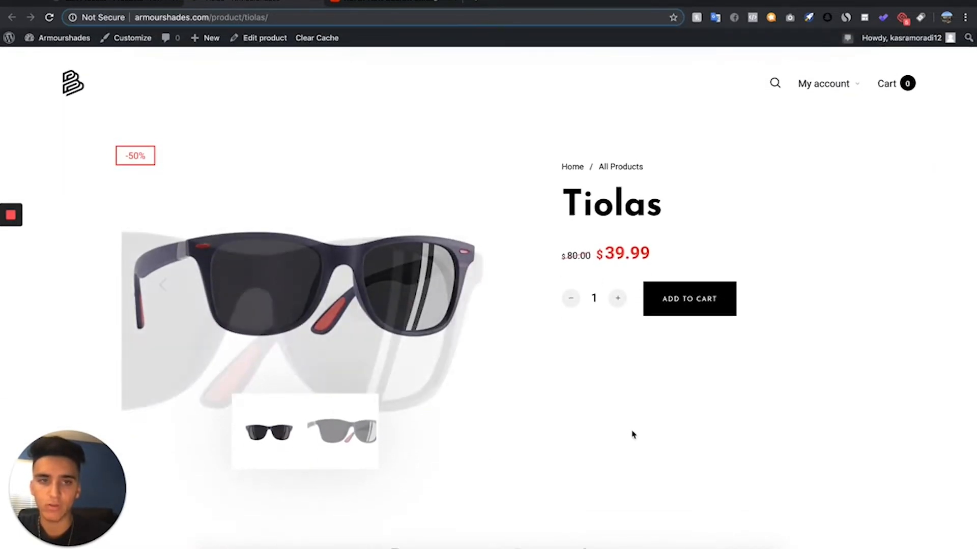
{"action": "scroll", "coordinate": [573, 268], "scroll_direction": "down", "scroll_amount": 3}
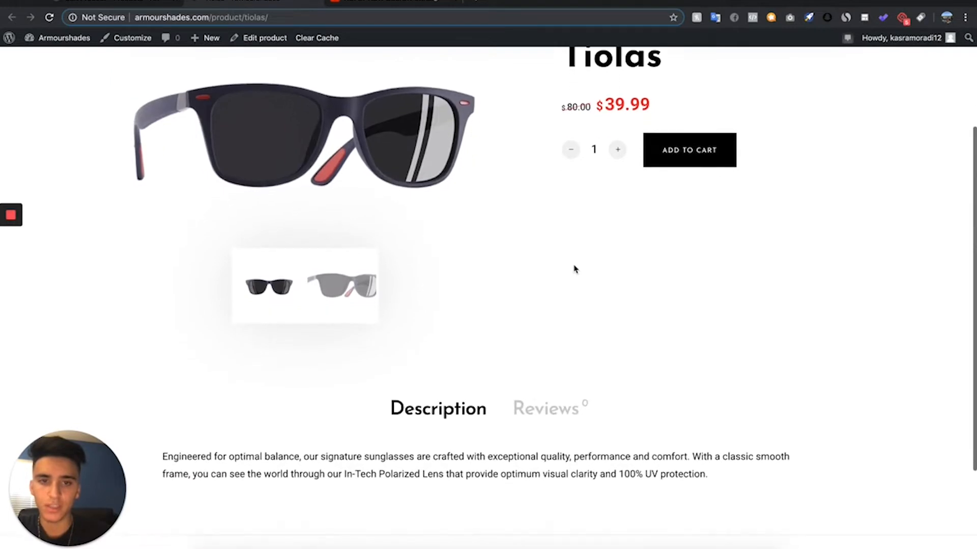
{"action": "scroll", "coordinate": [573, 268], "scroll_direction": "up", "scroll_amount": 3}
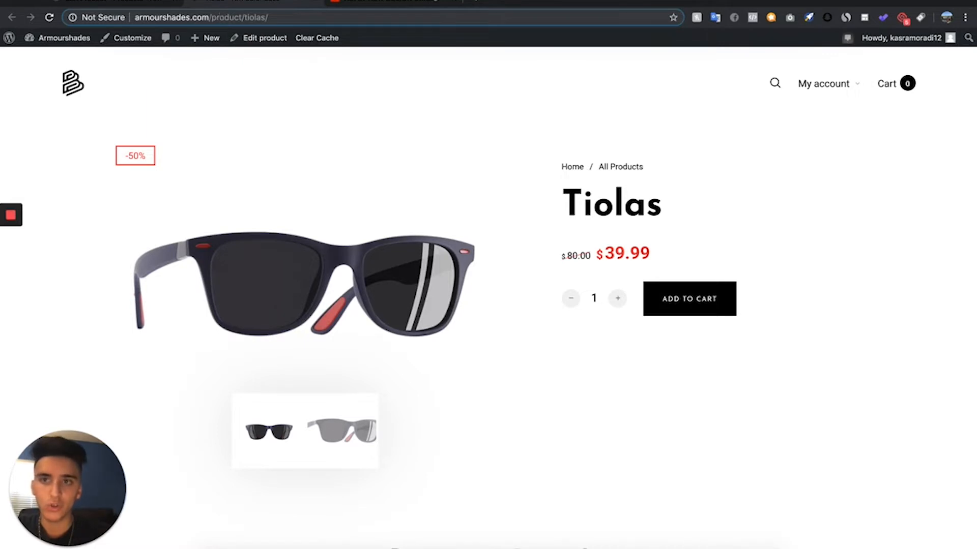
- Return to the WordPress admin and duplicate the Tiolas product from the product list
{"action": "left_click", "coordinate": [77, 2]}
{"action": "scroll", "coordinate": [344, 445], "scroll_direction": "down", "scroll_amount": 2}
{"action": "scroll", "coordinate": [345, 445], "scroll_direction": "up", "scroll_amount": 2}
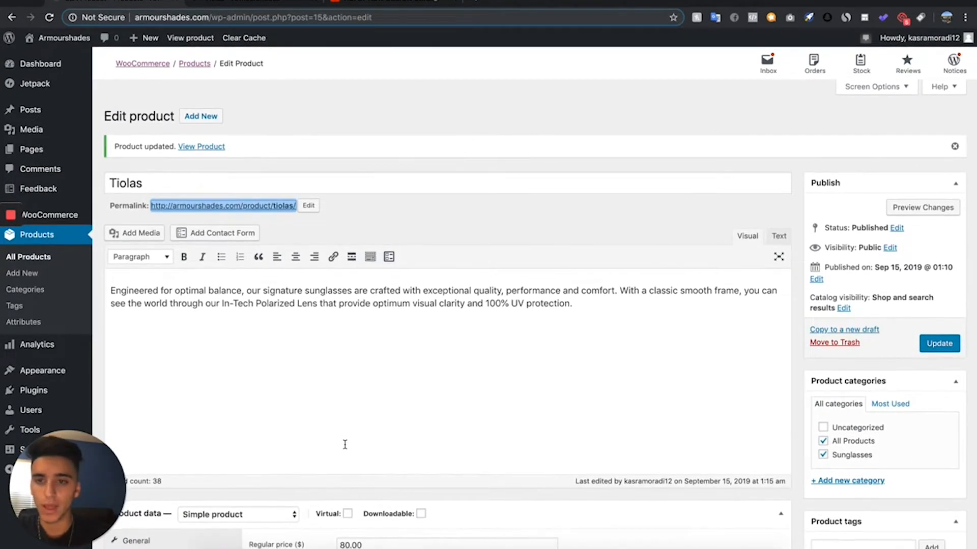
{"action": "scroll", "coordinate": [345, 444], "scroll_direction": "down", "scroll_amount": 9}
{"action": "scroll", "coordinate": [344, 445], "scroll_direction": "up", "scroll_amount": 10}
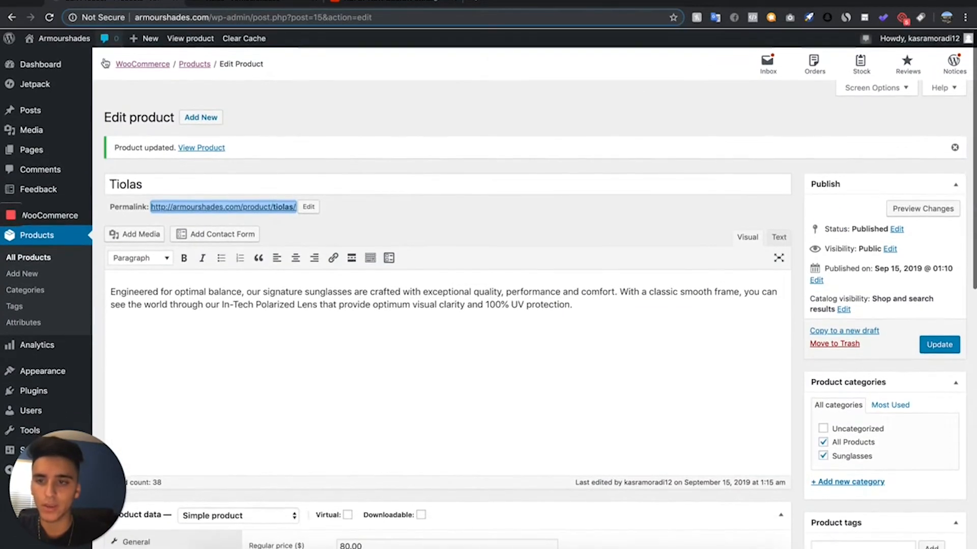
{"action": "left_click", "coordinate": [53, 258]}
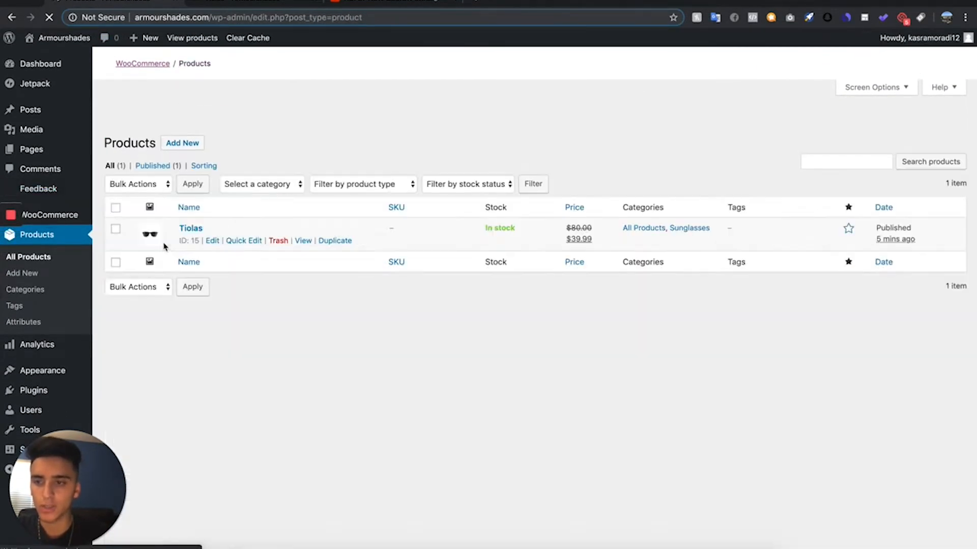
{"action": "mouse_move", "coordinate": [290, 219]}
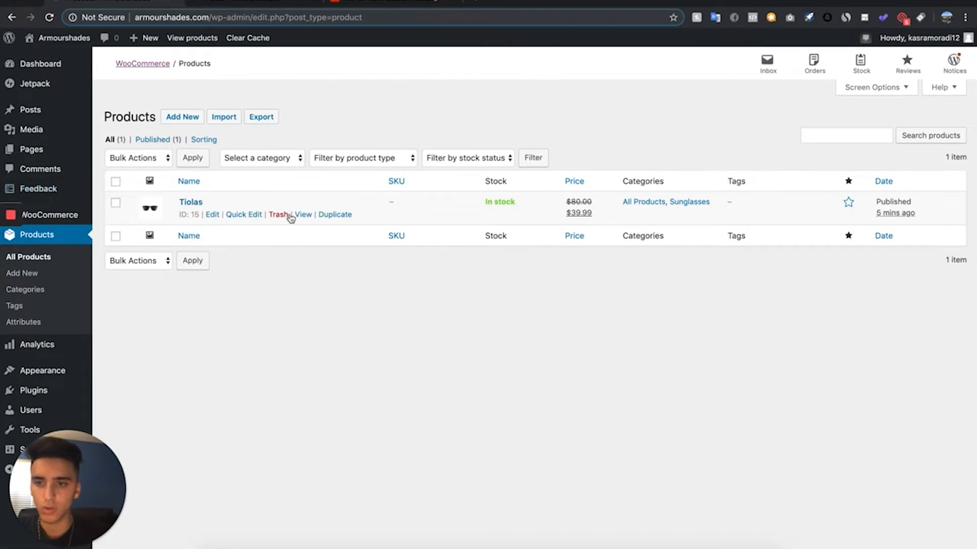
{"action": "left_click", "coordinate": [343, 214]}
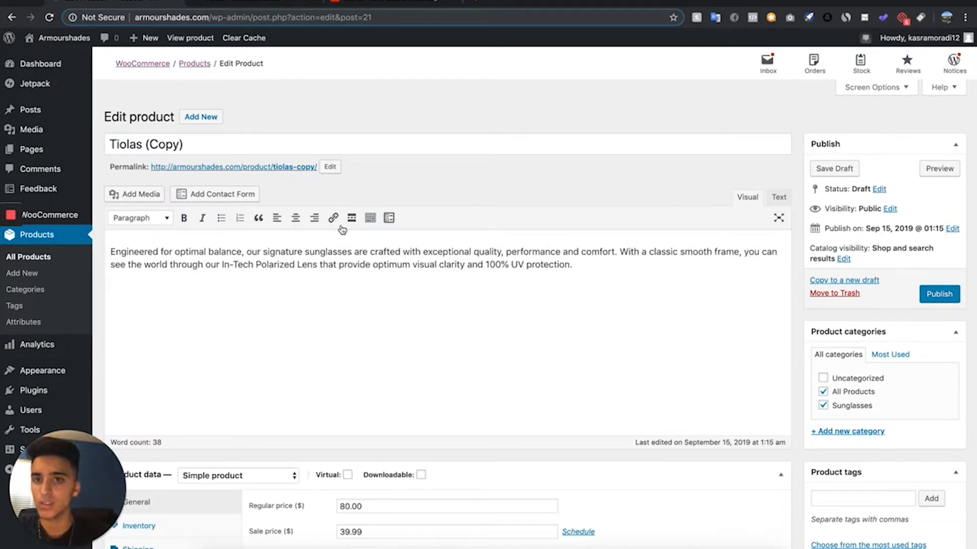
- Set the duplicated Tiolas product's type to Variable product in its product data
{"action": "scroll", "coordinate": [214, 265], "scroll_direction": "down", "scroll_amount": 1}
{"action": "scroll", "coordinate": [214, 265], "scroll_direction": "down", "scroll_amount": 4}
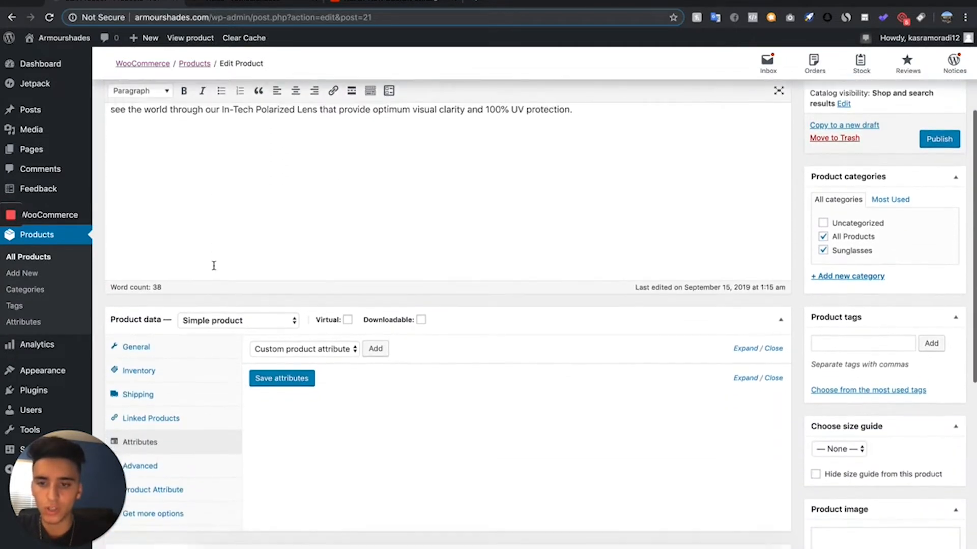
{"action": "left_click", "coordinate": [226, 280]}
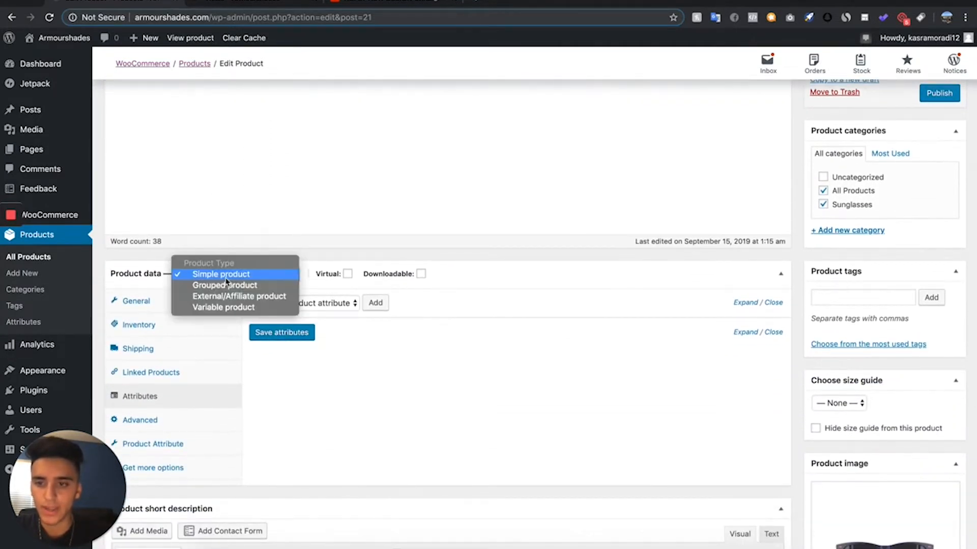
{"action": "left_click", "coordinate": [223, 308]}
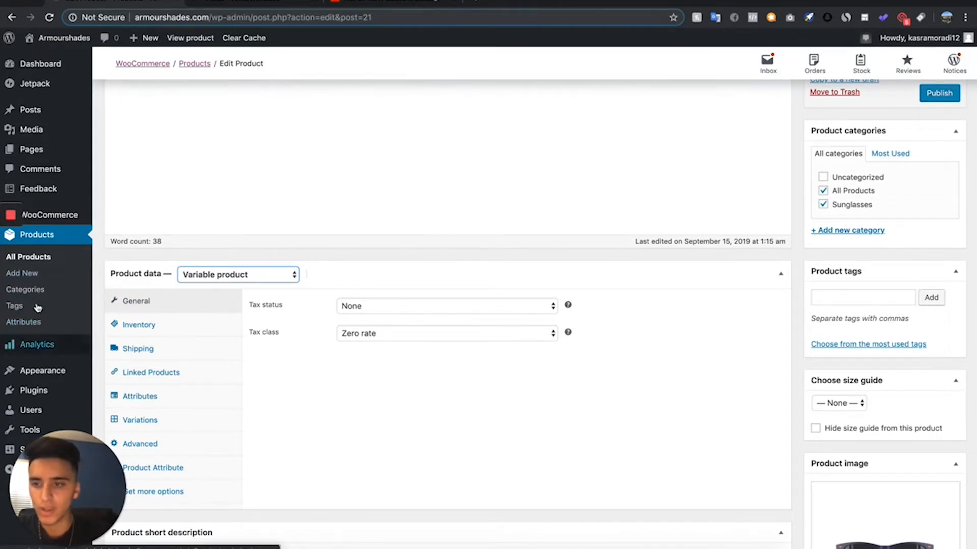
- Open the store's product attributes page in a new tab, glancing at the live Tiolas page before returning to it
{"action": "right_click", "coordinate": [42, 322]}
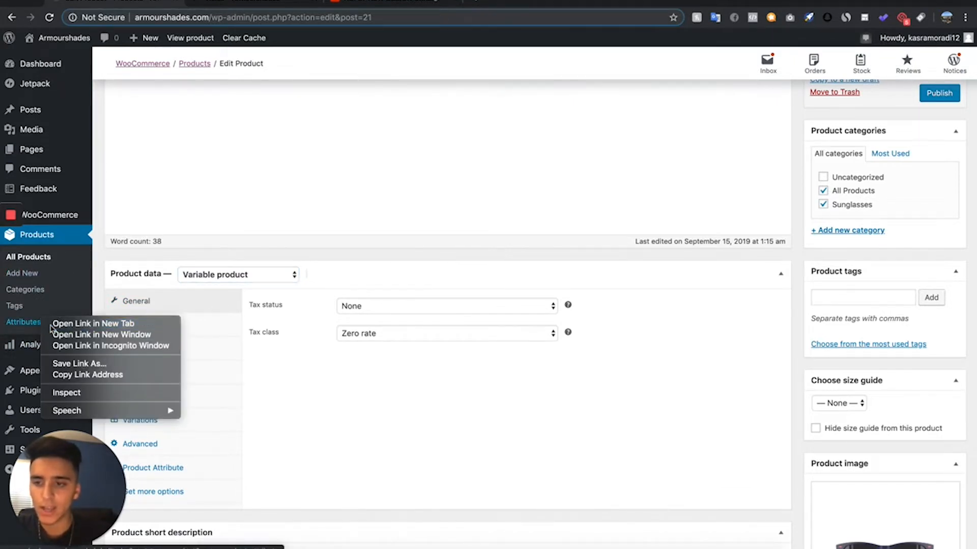
{"action": "left_click", "coordinate": [56, 330]}
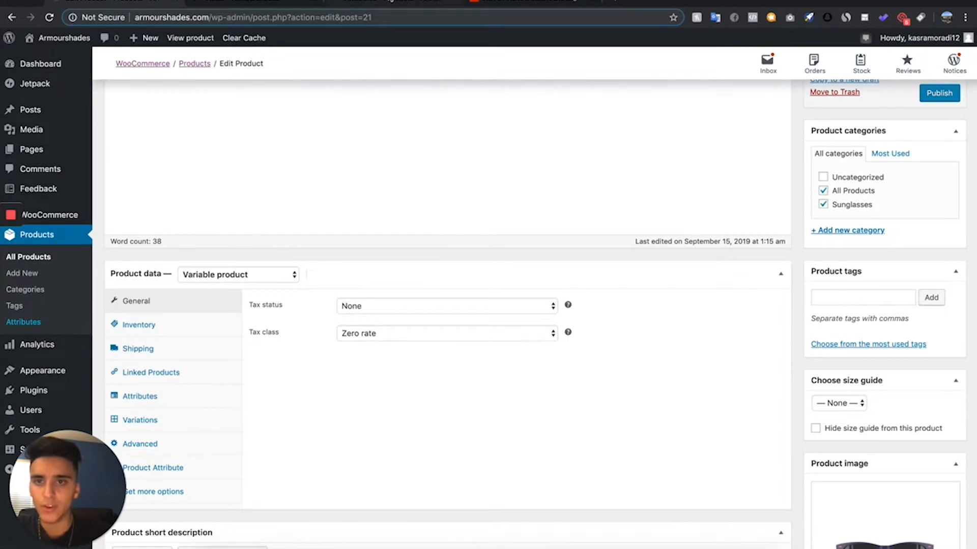
{"action": "left_click", "coordinate": [266, 2]}
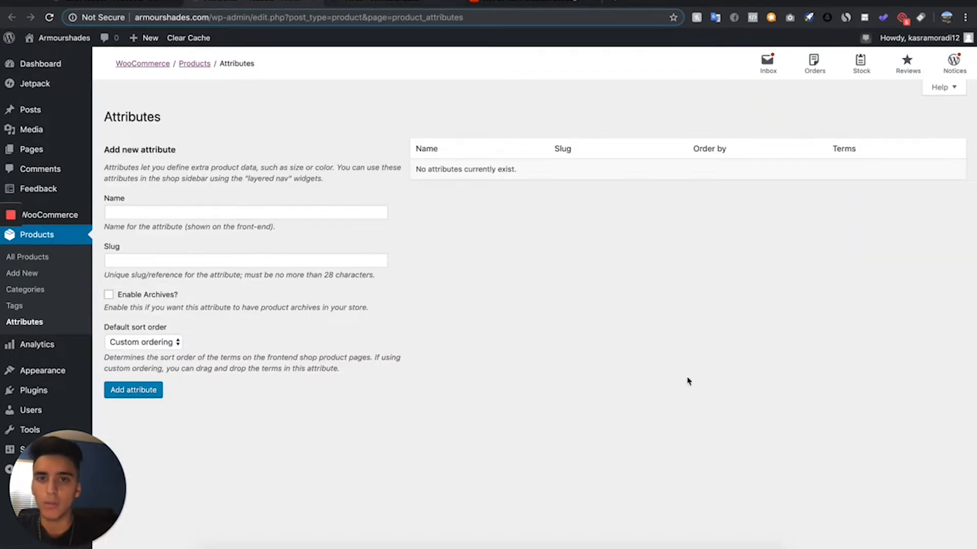
{"action": "key", "text": "ctrl+Tab"}
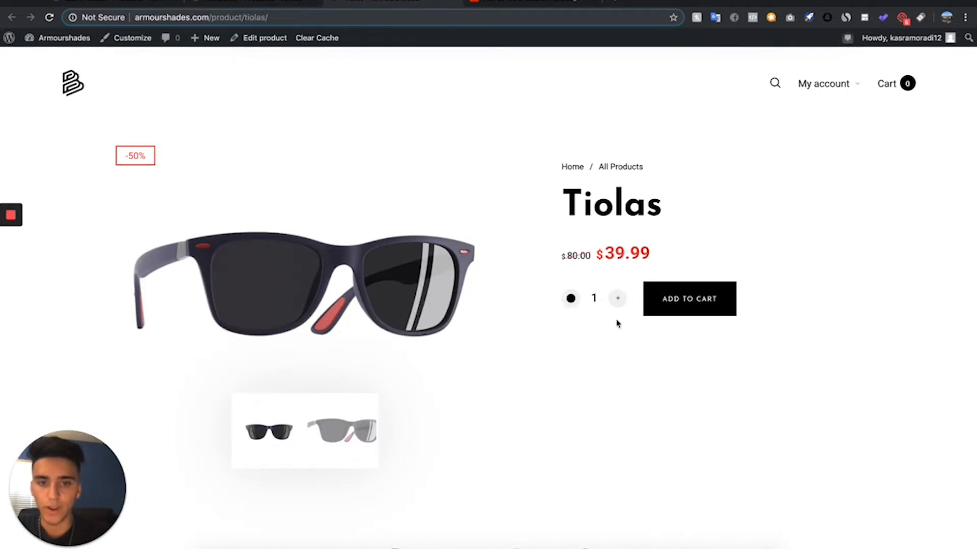
{"action": "left_click", "coordinate": [244, 4]}
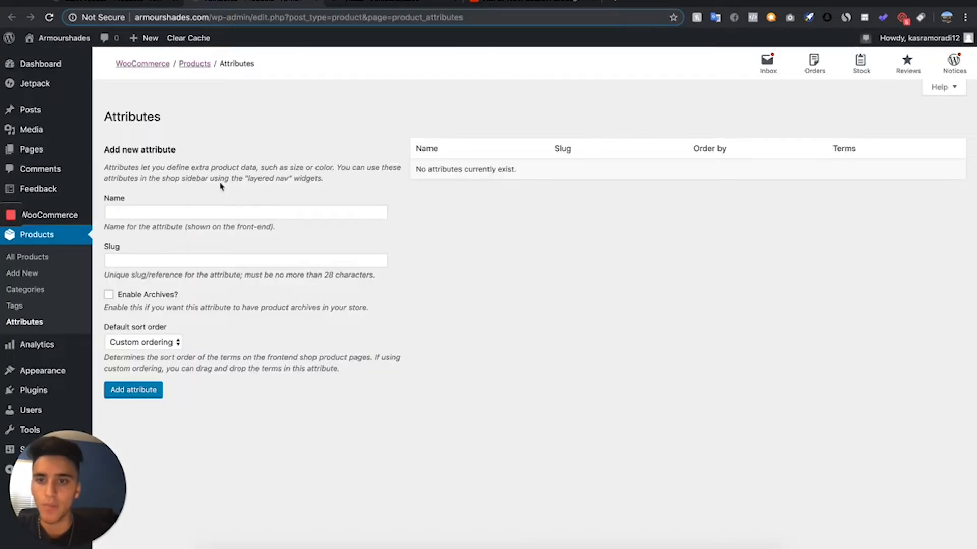
- Add two store-wide product attributes named Color and Size
{"action": "left_click", "coordinate": [218, 213]}
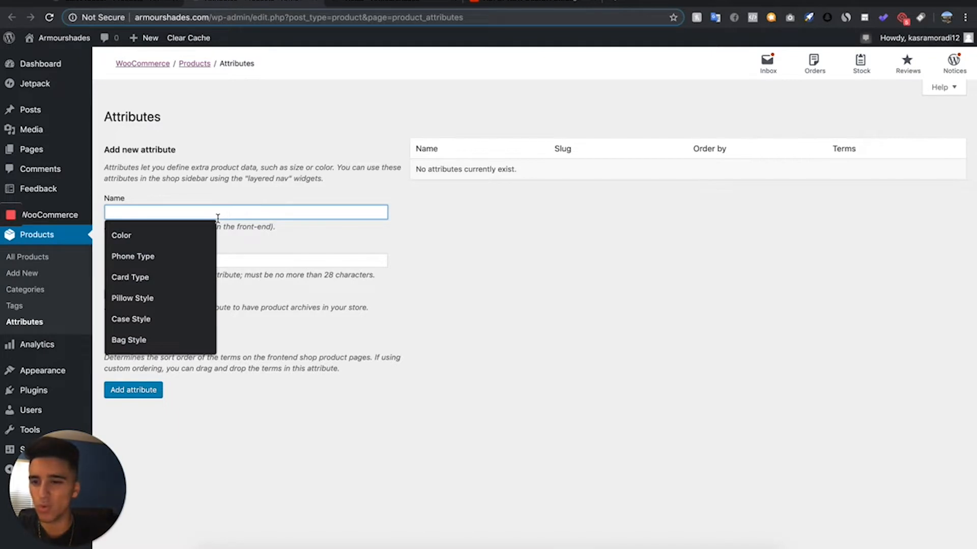
{"action": "left_click", "coordinate": [147, 229]}
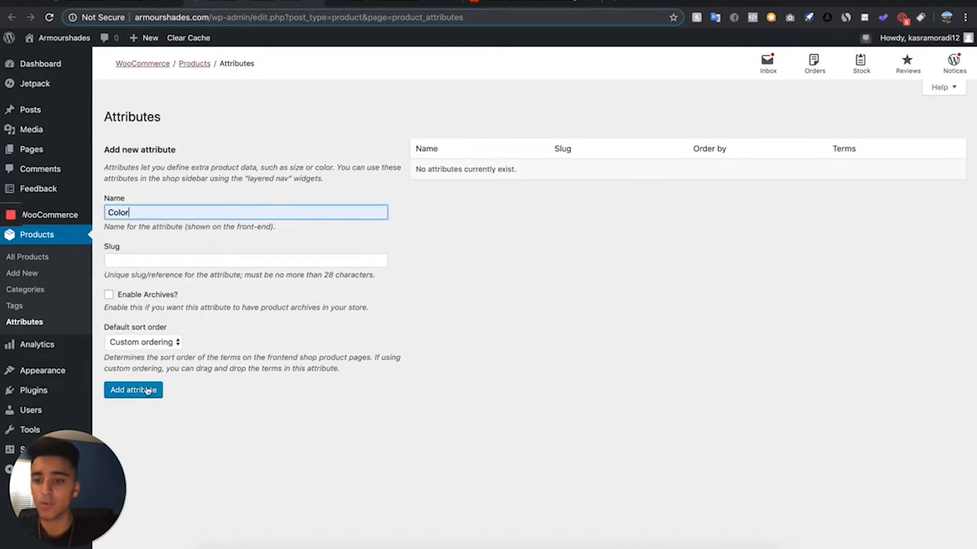
{"action": "left_click", "coordinate": [147, 390]}
{"action": "left_click", "coordinate": [247, 213]}
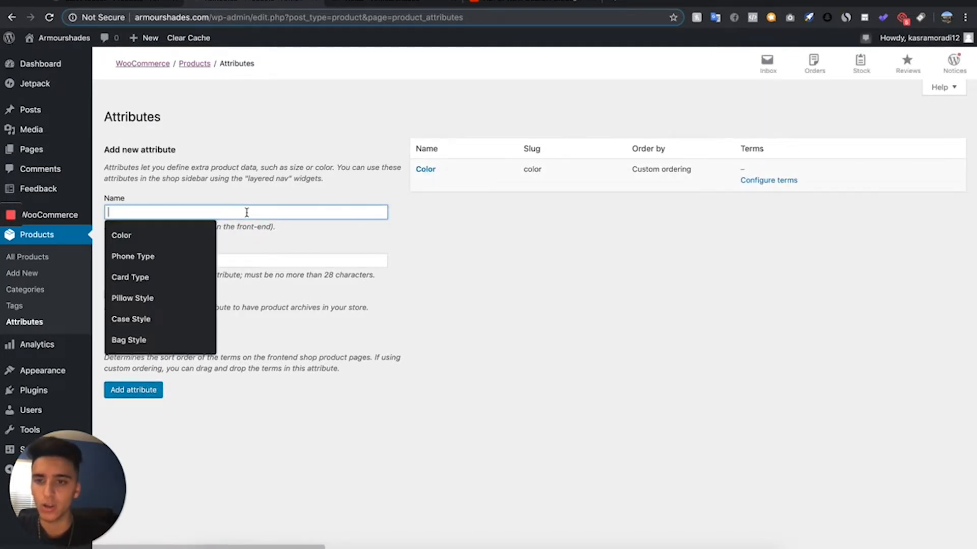
{"action": "type", "text": "Size"}
{"action": "left_click", "coordinate": [105, 391]}
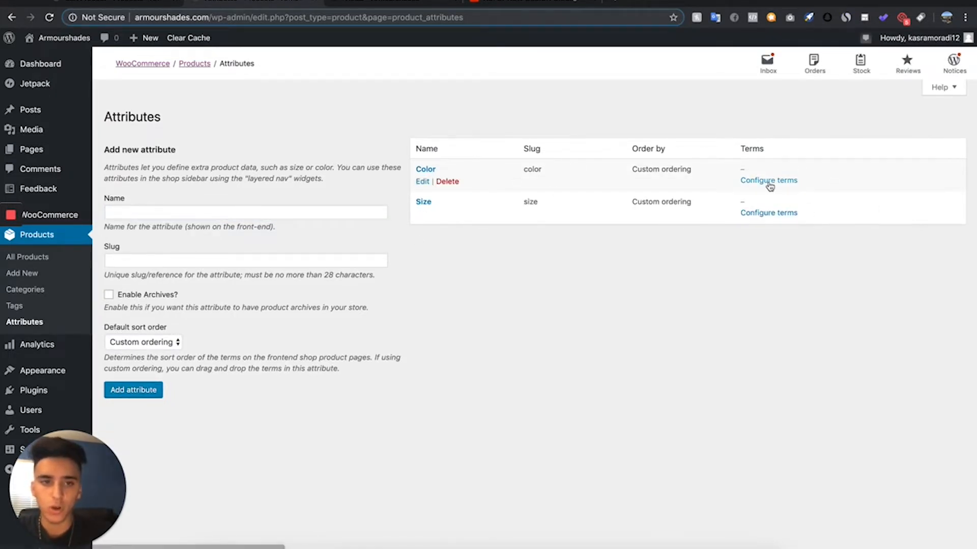
- Configure the Color attribute with the terms Black, White and Blue
{"action": "left_click", "coordinate": [768, 180]}
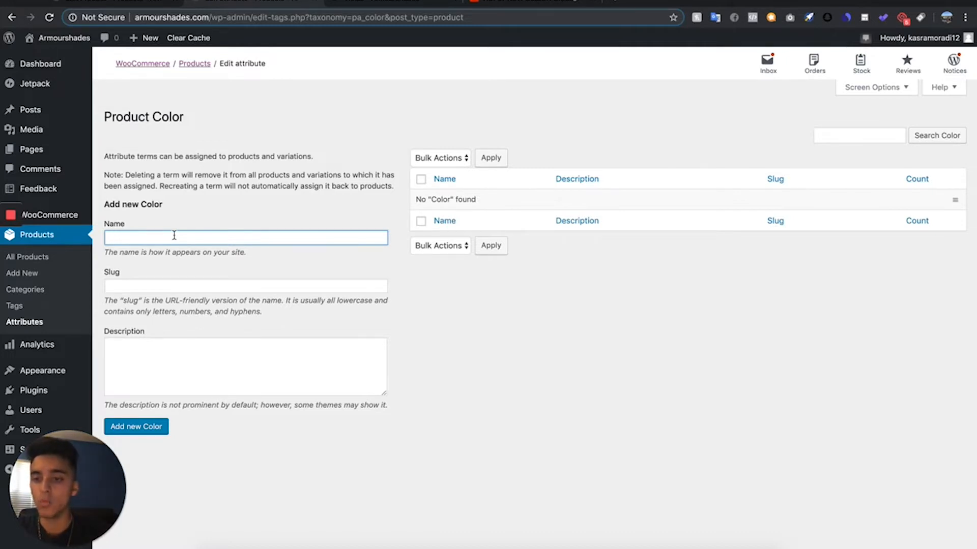
{"action": "type", "text": "Black"}
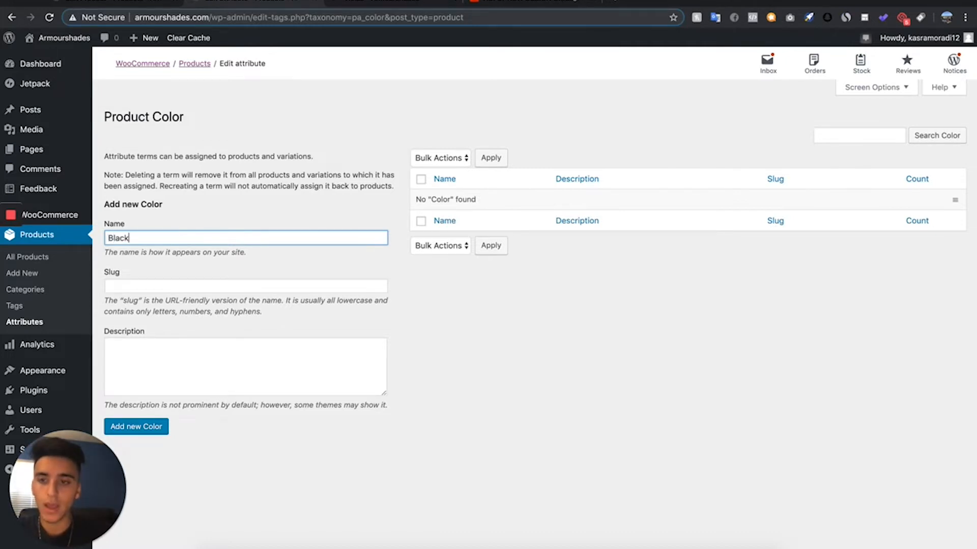
{"action": "key", "text": "Return"}
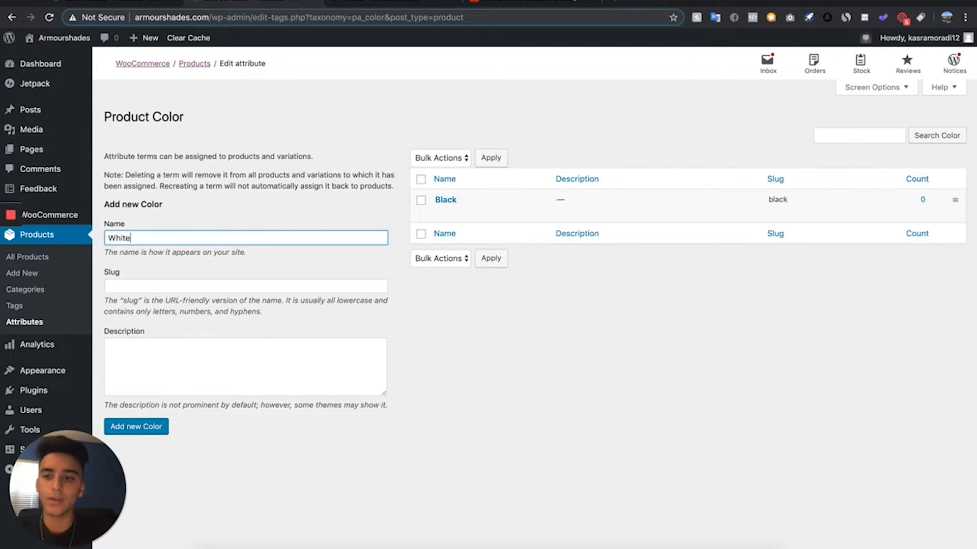
{"action": "key", "text": "Return"}
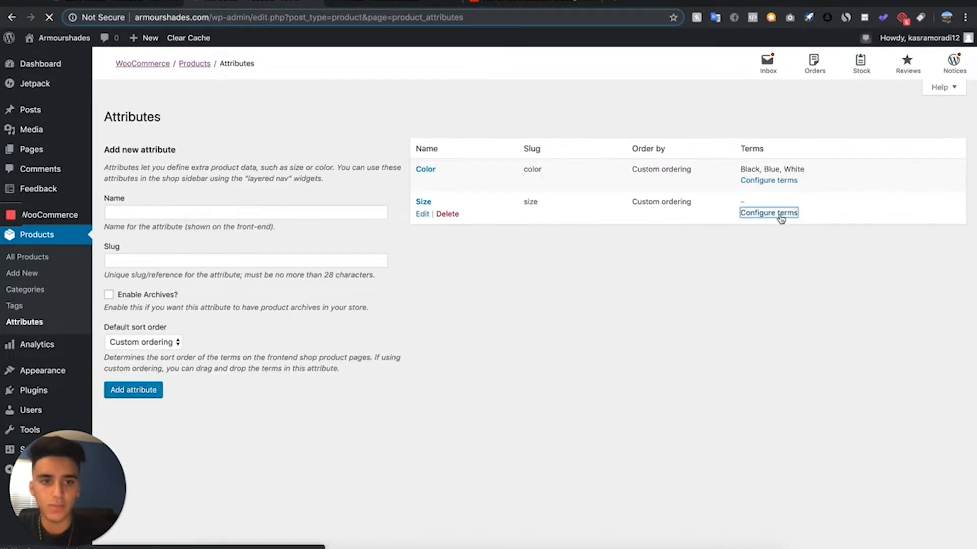
- Configure the Size attribute with the terms S, M and L
{"action": "left_click", "coordinate": [768, 212]}
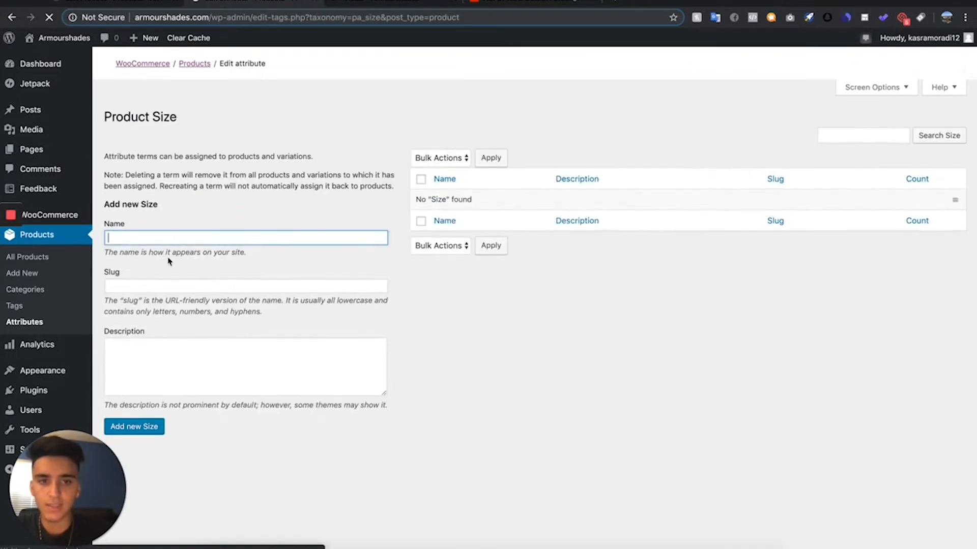
{"action": "type", "text": "S"}
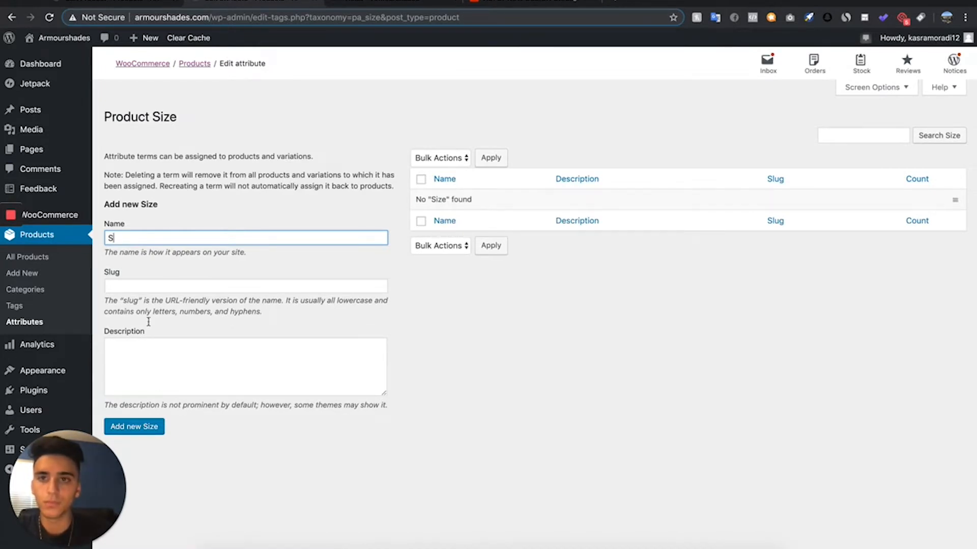
{"action": "left_click", "coordinate": [135, 427]}
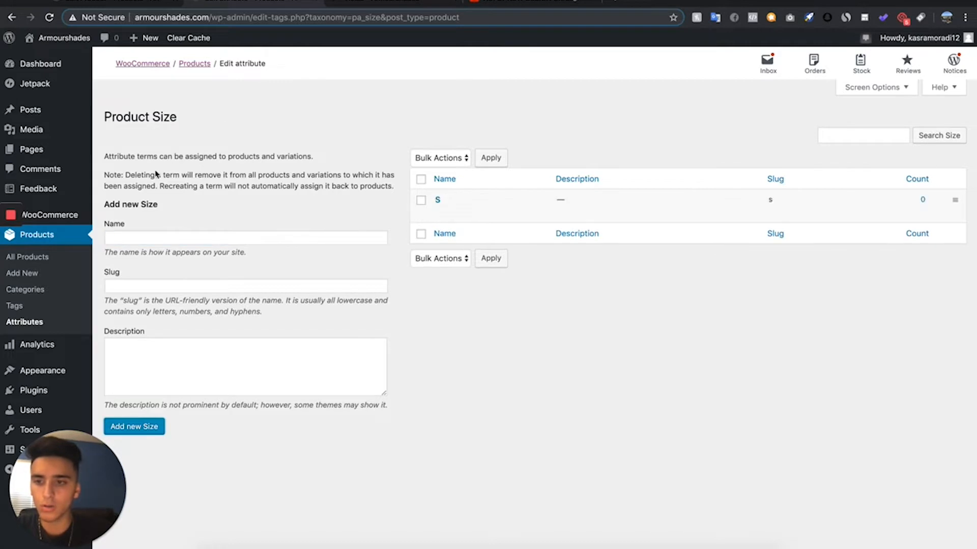
{"action": "left_click", "coordinate": [143, 238]}
{"action": "type", "text": "M"}
{"action": "key", "text": "Return"}
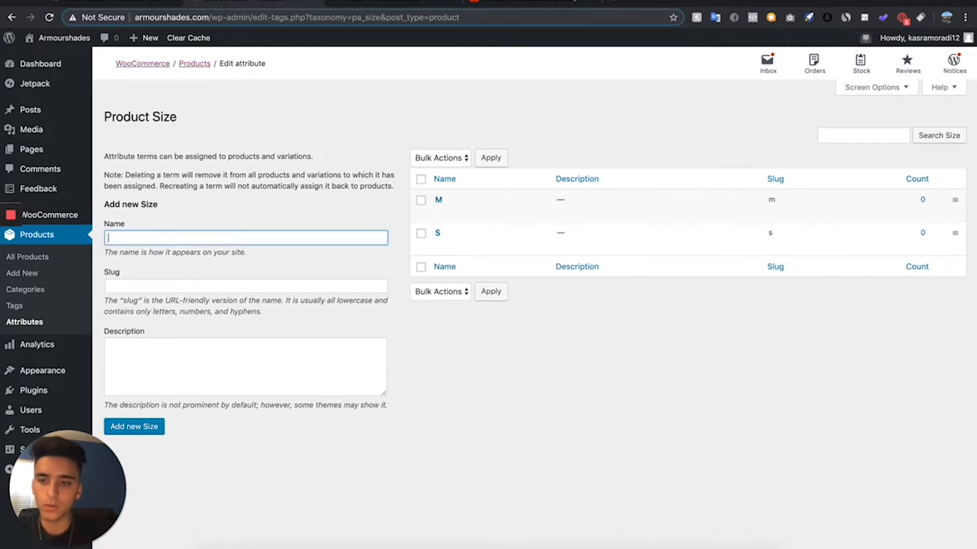
{"action": "key", "text": "Return"}
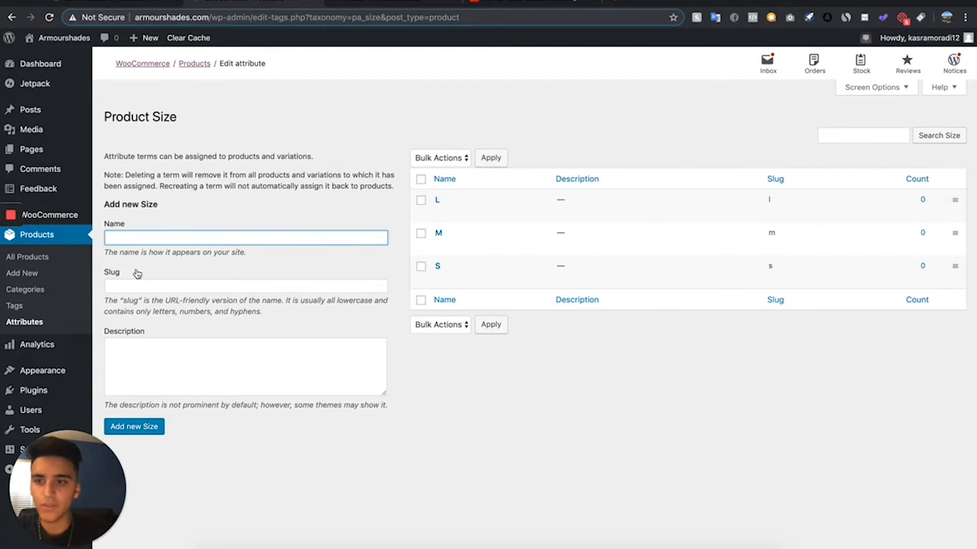
- Return to the duplicated product's edit page, reload it, and make it a Variable product with its product data expanded
{"action": "left_click", "coordinate": [118, 4]}
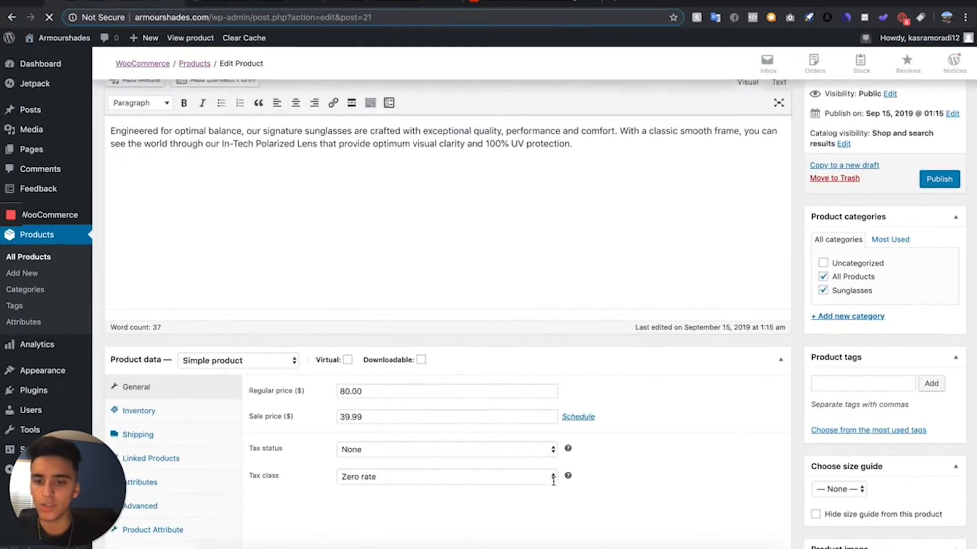
{"action": "left_click", "coordinate": [191, 185]}
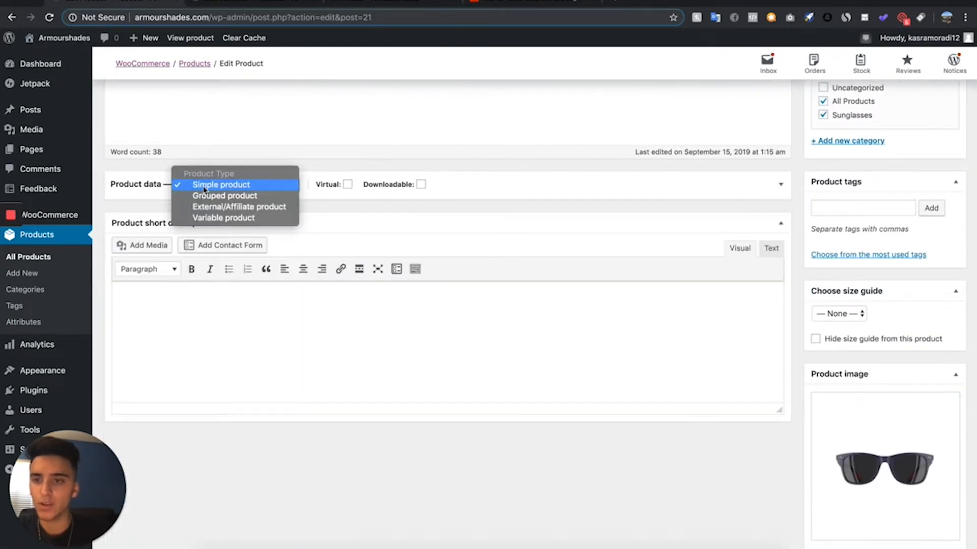
{"action": "left_click", "coordinate": [227, 218]}
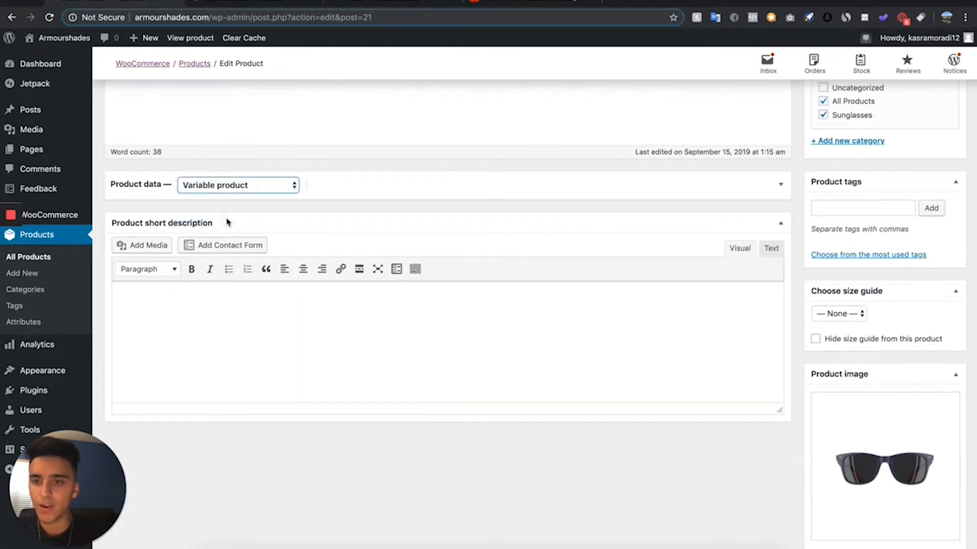
{"action": "left_click", "coordinate": [395, 181]}
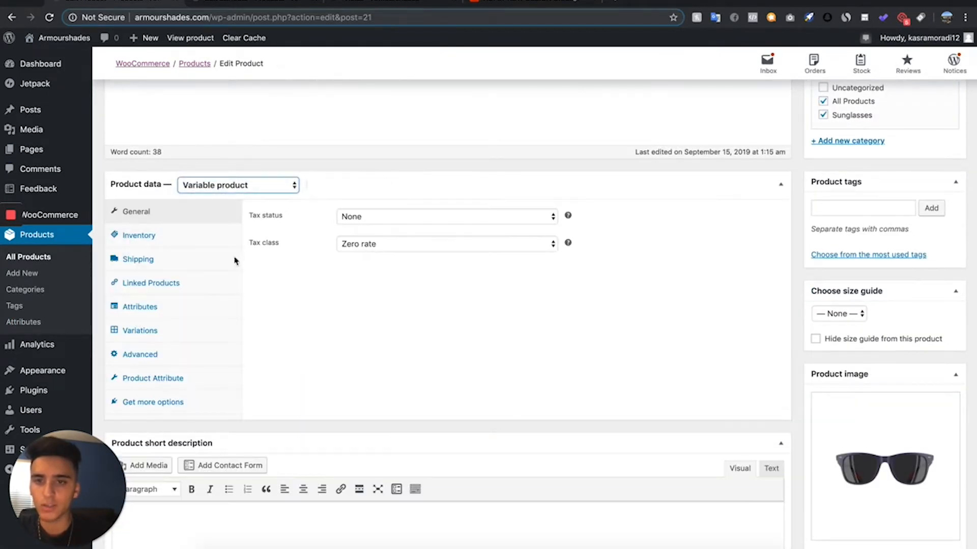
- Add the Color attribute to the duplicated product and enable it for variations
{"action": "left_click", "coordinate": [164, 315]}
{"action": "left_click", "coordinate": [292, 215]}
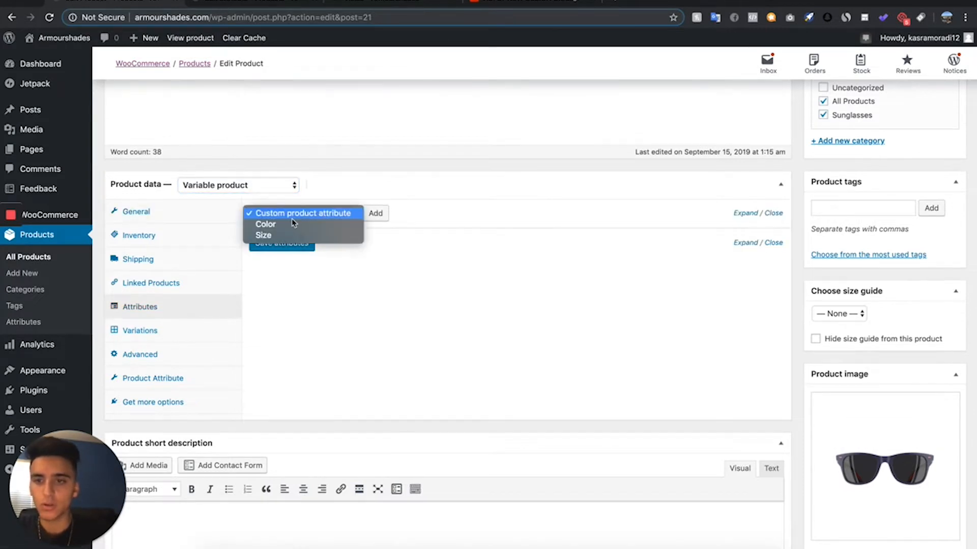
{"action": "left_click", "coordinate": [289, 224]}
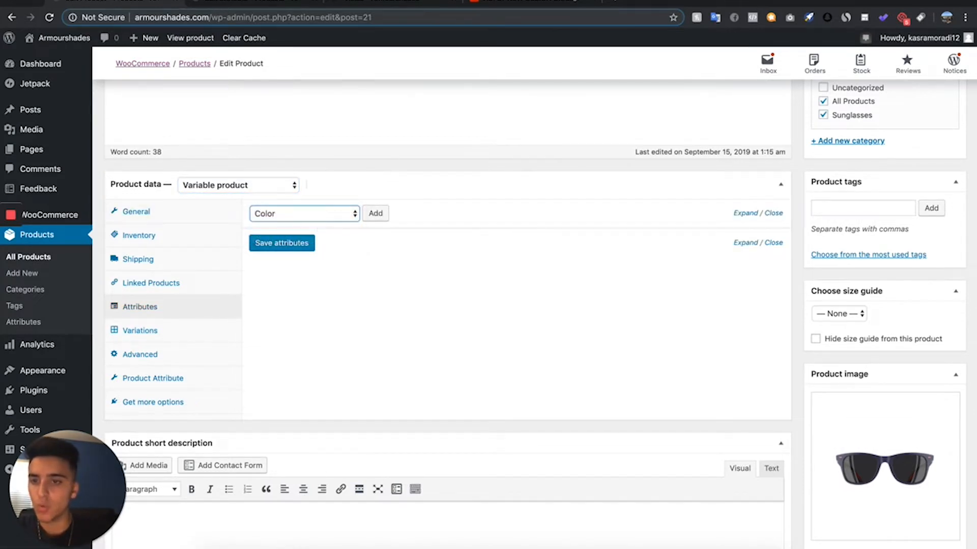
{"action": "left_click", "coordinate": [333, 214]}
{"action": "left_click", "coordinate": [331, 200]}
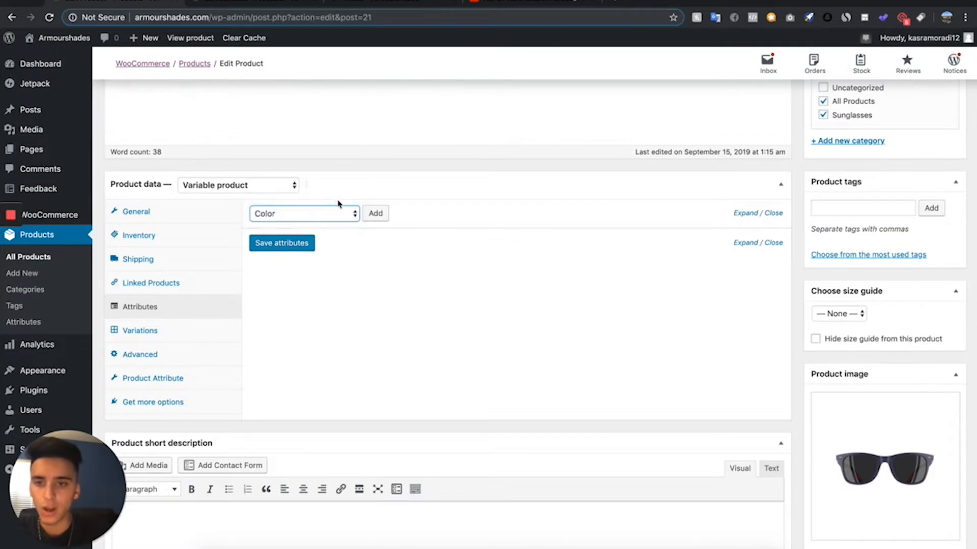
{"action": "left_click", "coordinate": [371, 216]}
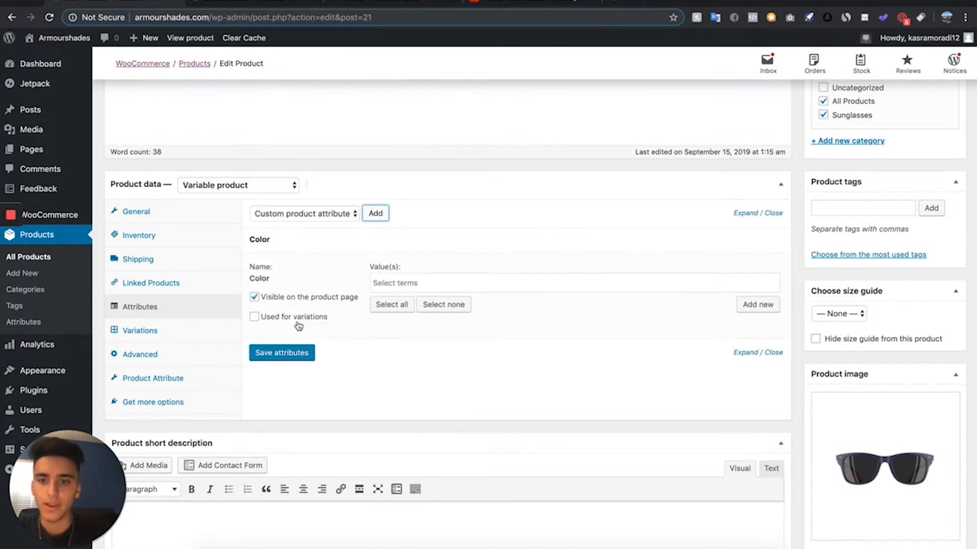
{"action": "left_click", "coordinate": [254, 317]}
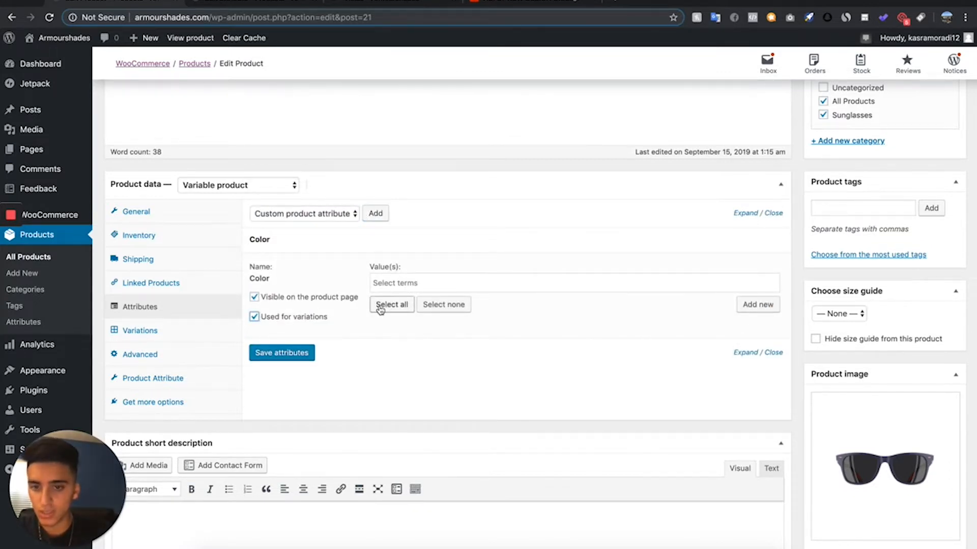
- Assign the values Black, White and Blue to the product's Color attribute and save the attributes
{"action": "left_click", "coordinate": [393, 278]}
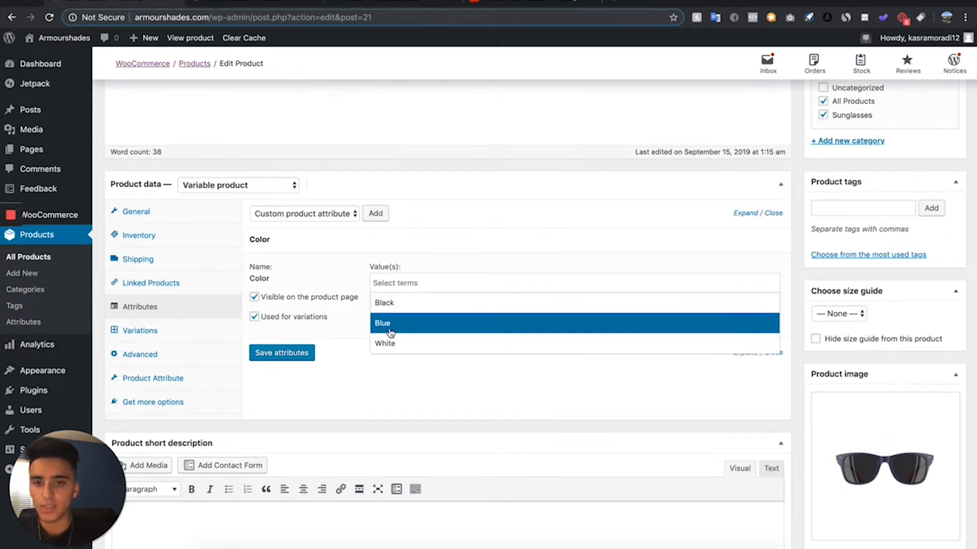
{"action": "left_click", "coordinate": [402, 313]}
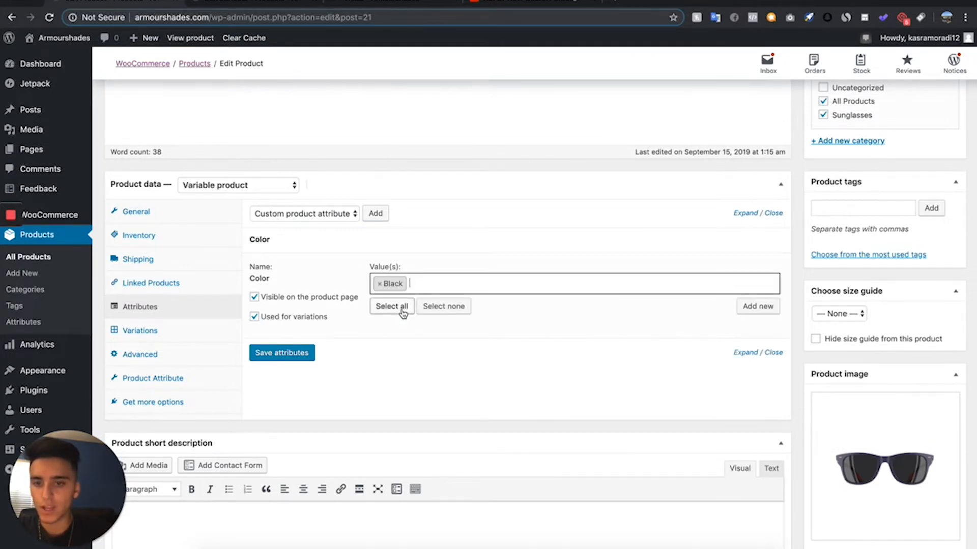
{"action": "left_click", "coordinate": [449, 290]}
{"action": "left_click", "coordinate": [427, 342]}
{"action": "left_click", "coordinate": [459, 286]}
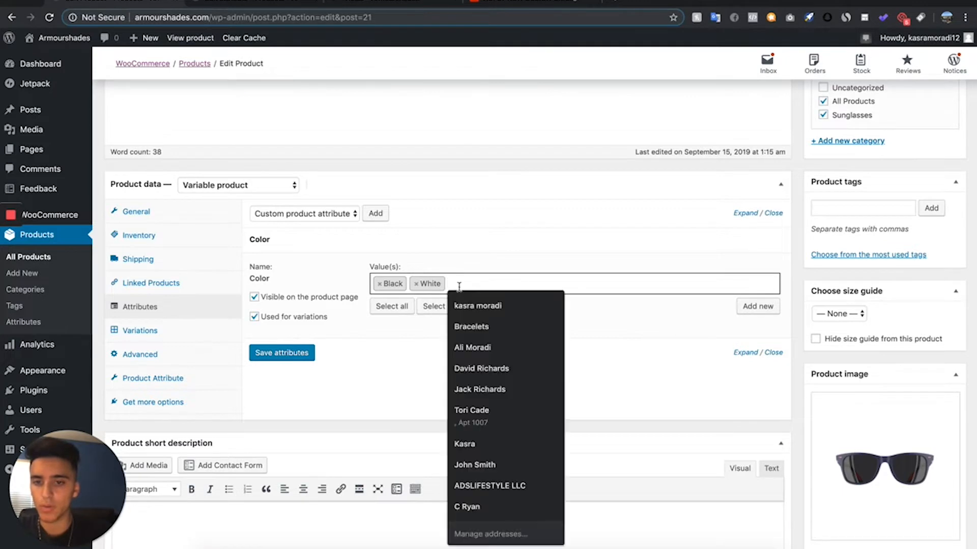
{"action": "left_click", "coordinate": [467, 326]}
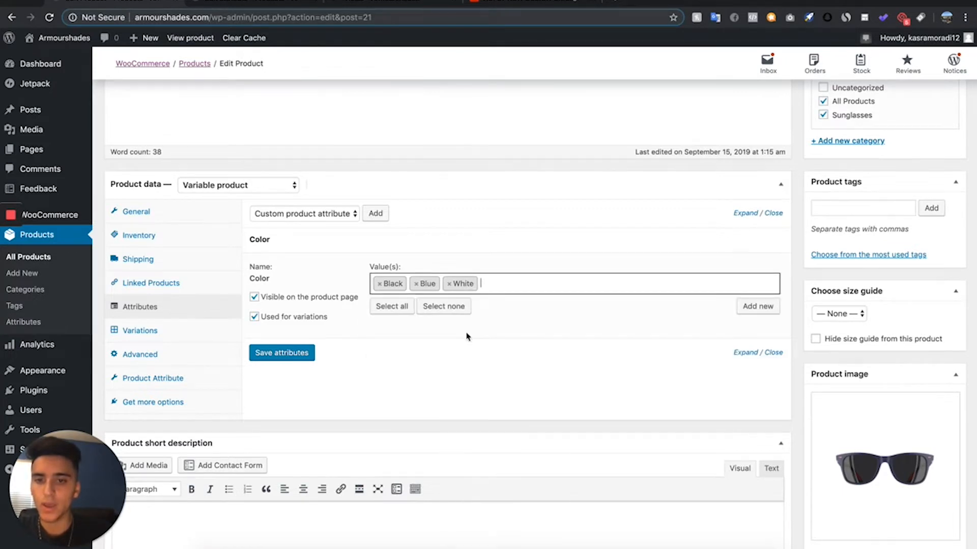
{"action": "left_click", "coordinate": [284, 353]}
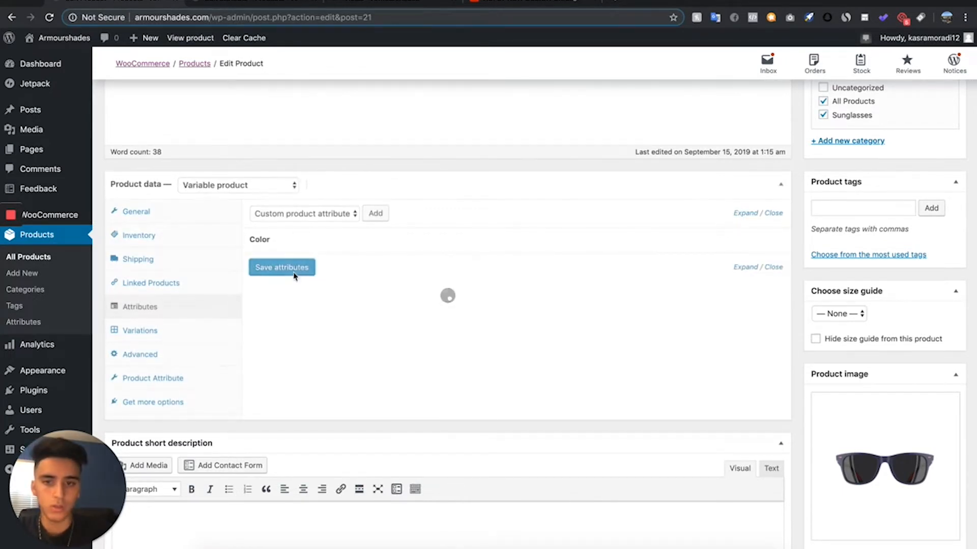
- Generate the product's variations from all attributes and accept the confirmation
{"action": "left_click", "coordinate": [184, 330]}
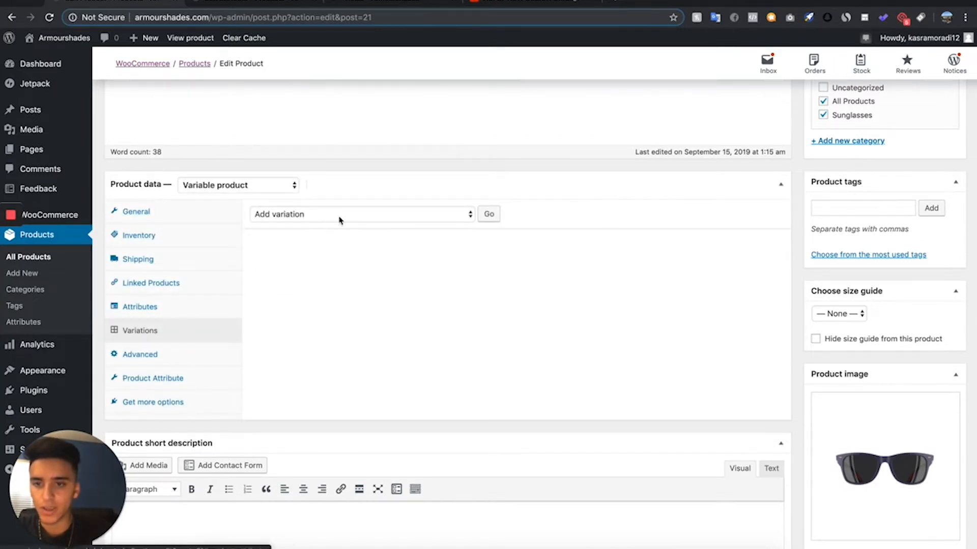
{"action": "left_click", "coordinate": [344, 216]}
{"action": "left_click", "coordinate": [346, 171]}
{"action": "left_click", "coordinate": [337, 218]}
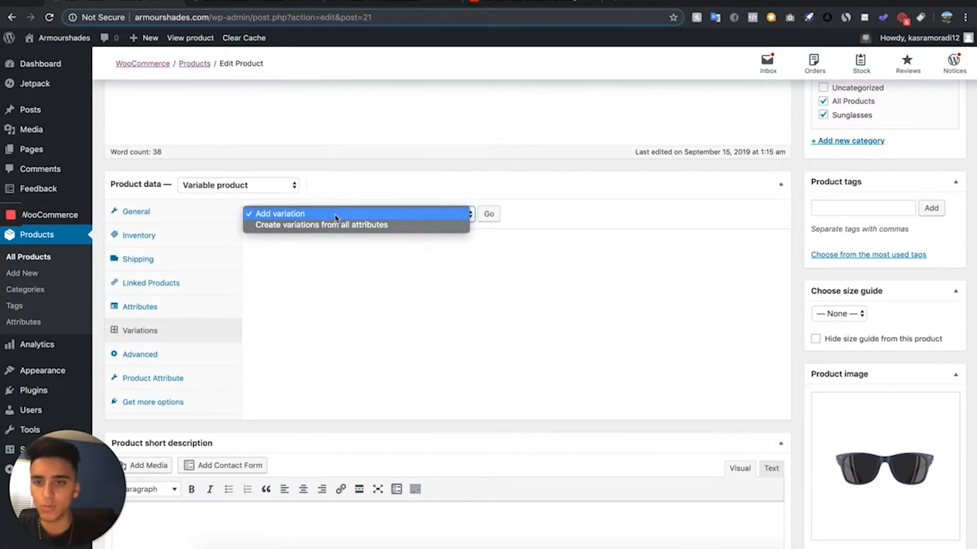
{"action": "left_click", "coordinate": [336, 225]}
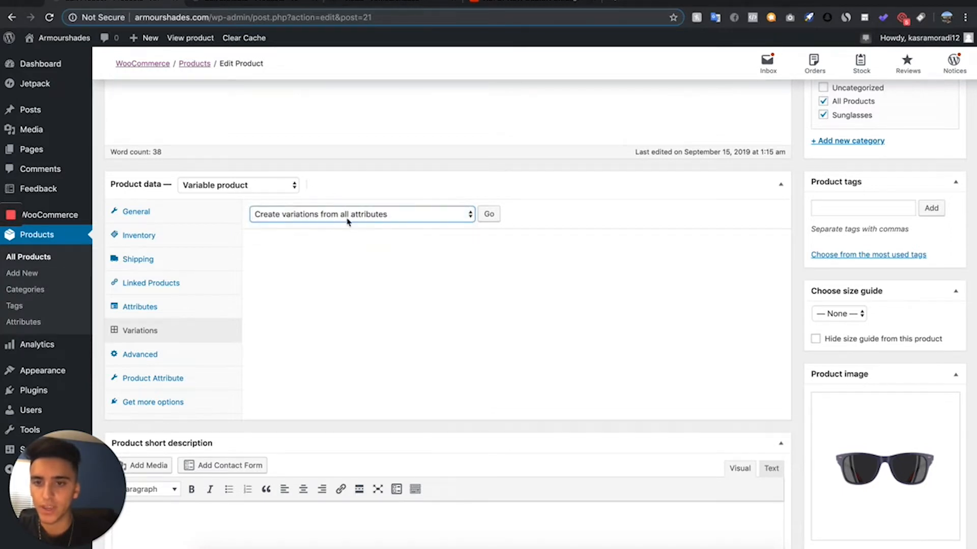
{"action": "left_click", "coordinate": [489, 215]}
{"action": "left_click", "coordinate": [585, 106]}
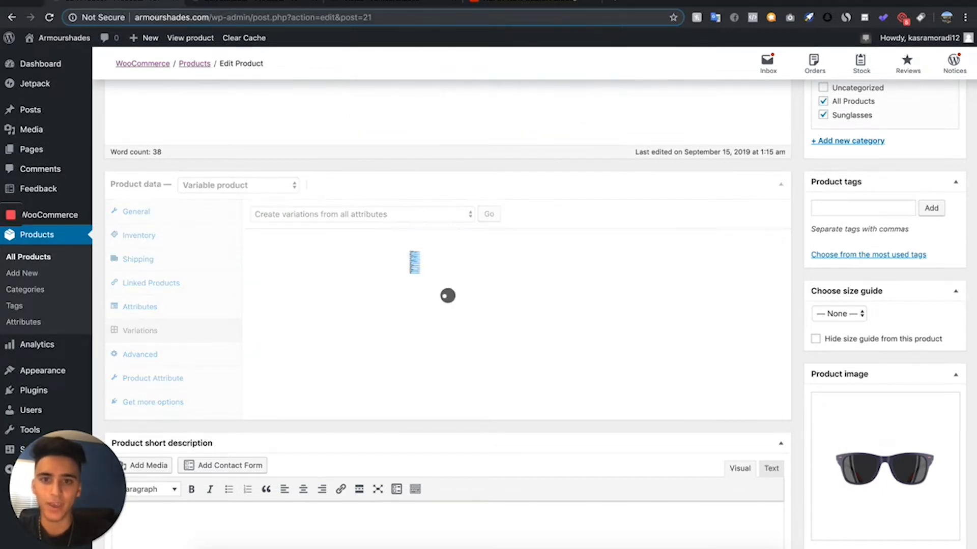
- Expand the Black variation and set 1.png from the media library as its image
{"action": "scroll", "coordinate": [422, 127], "scroll_direction": "down", "scroll_amount": 2}
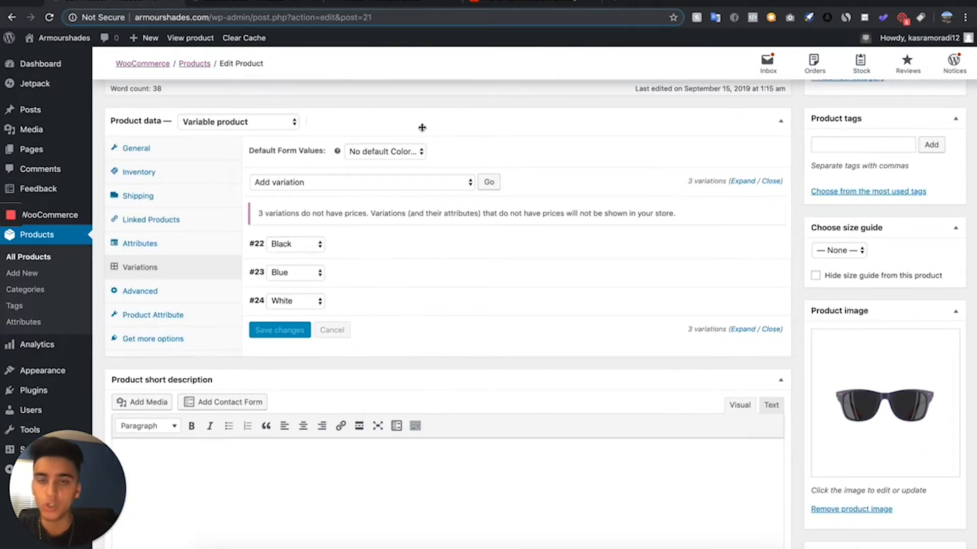
{"action": "left_click", "coordinate": [407, 255]}
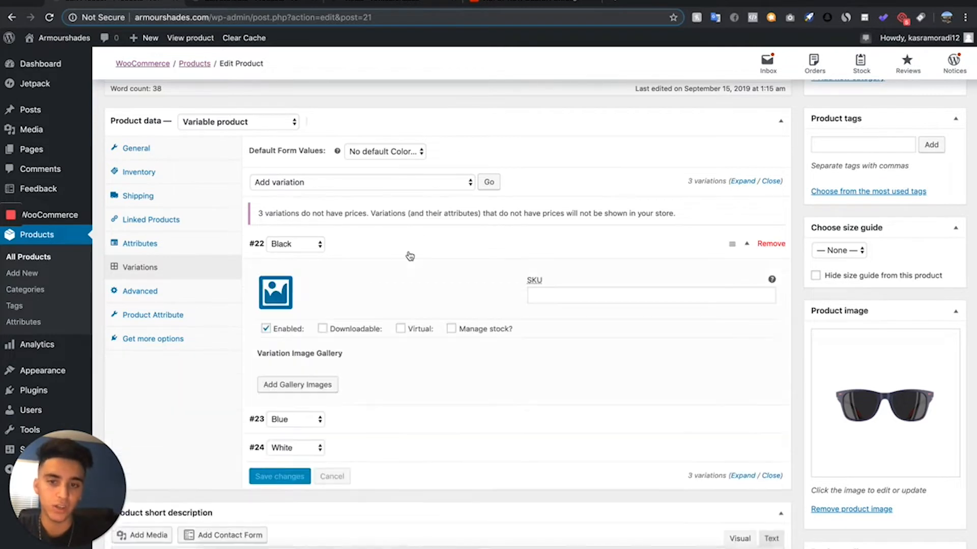
{"action": "scroll", "coordinate": [382, 356], "scroll_direction": "down", "scroll_amount": 1}
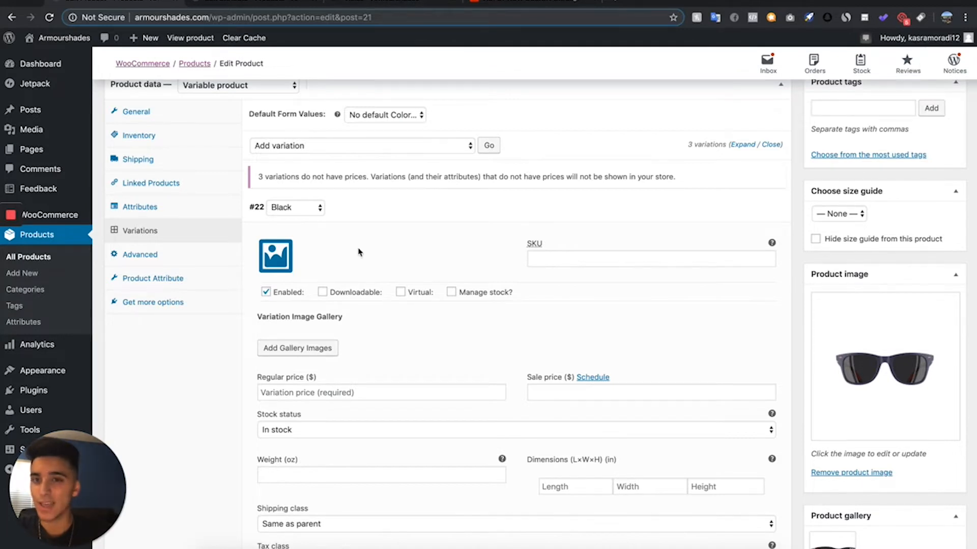
{"action": "scroll", "coordinate": [358, 252], "scroll_direction": "up", "scroll_amount": 2}
{"action": "scroll", "coordinate": [359, 252], "scroll_direction": "down", "scroll_amount": 3}
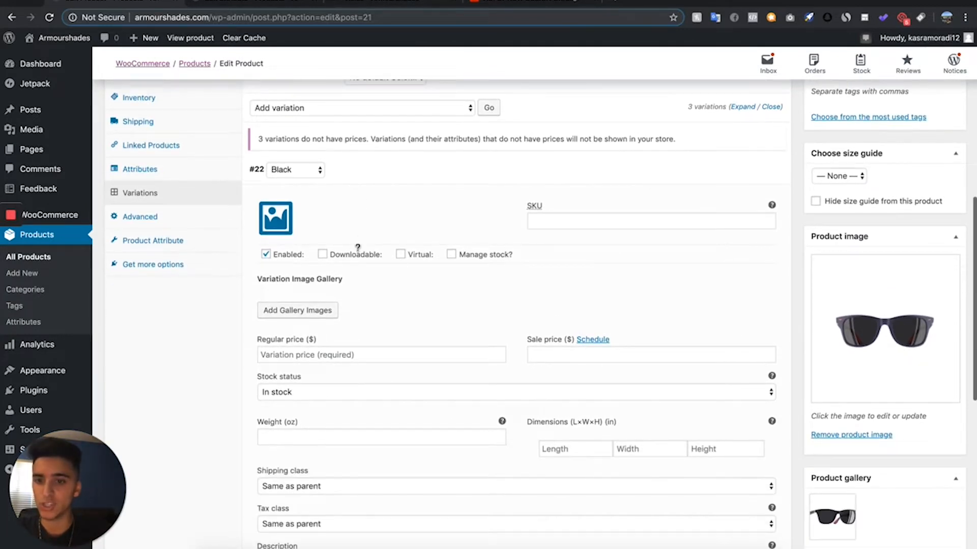
{"action": "left_click", "coordinate": [275, 218]}
{"action": "left_click", "coordinate": [175, 203]}
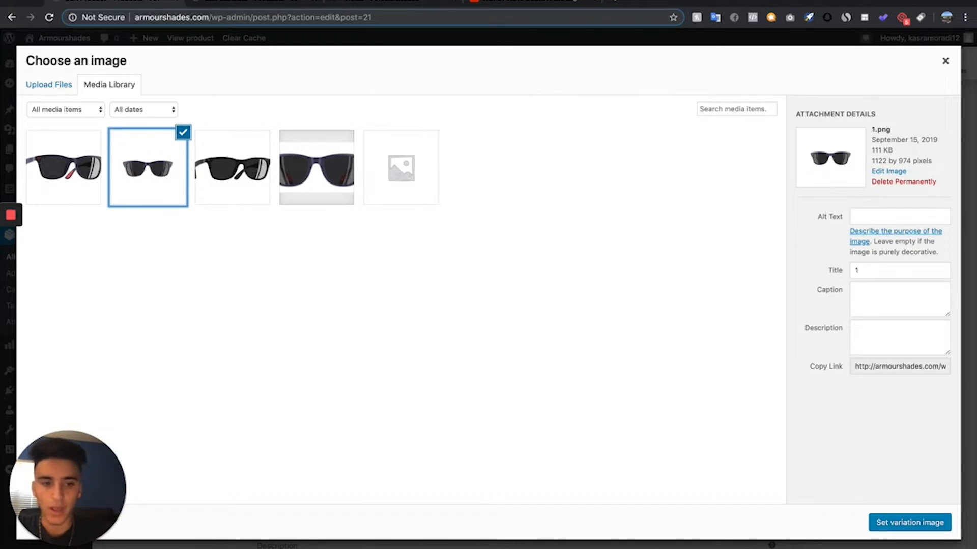
{"action": "left_click", "coordinate": [924, 522]}
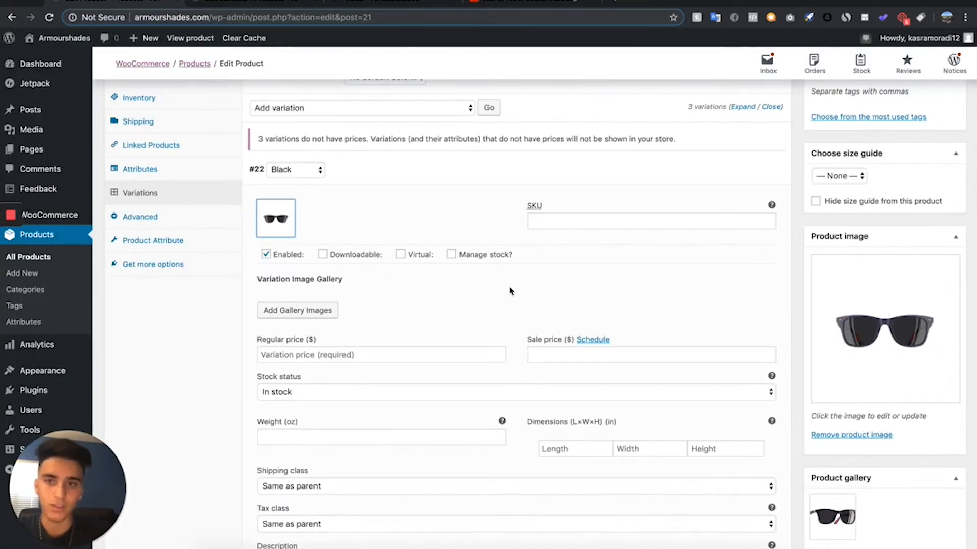
- Set the Black variation's regular price to 80.00 and sale price to 39.99, and collapse the variation
{"action": "mouse_move", "coordinate": [344, 255]}
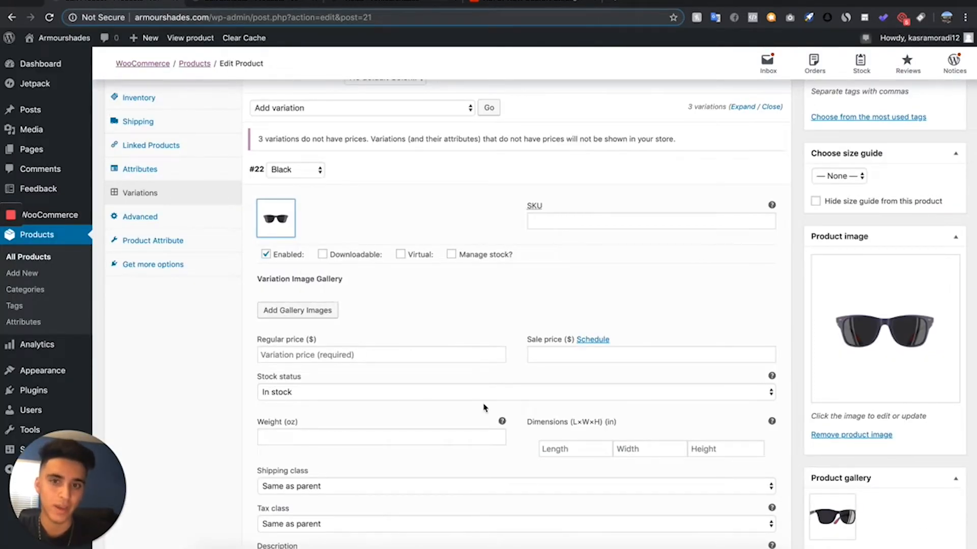
{"action": "left_click", "coordinate": [452, 354]}
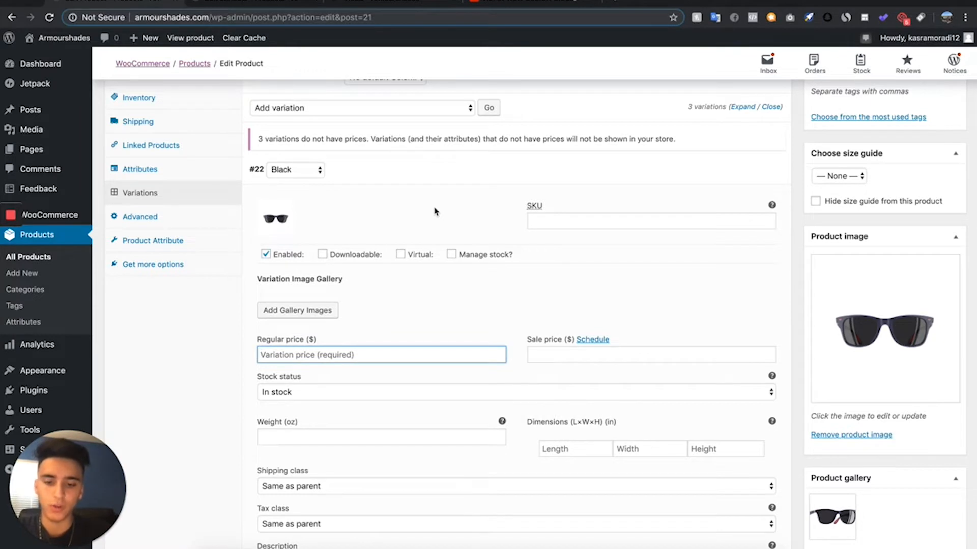
{"action": "type", "text": "80.00"}
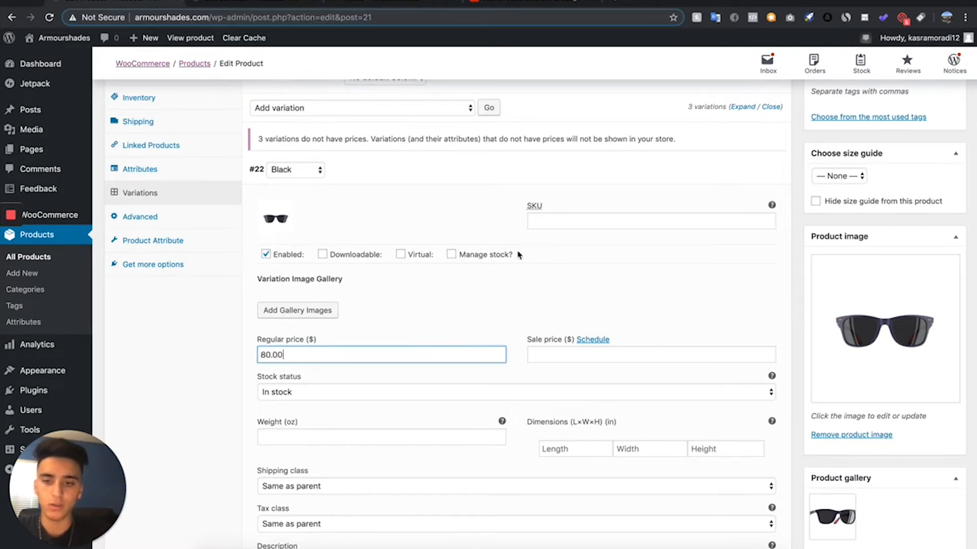
{"action": "key", "text": "Tab"}
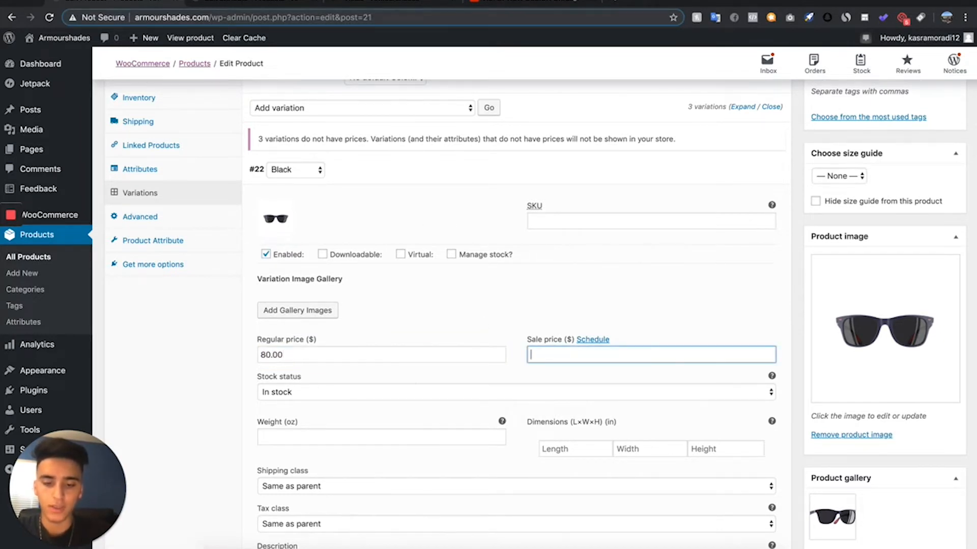
{"action": "left_click", "coordinate": [399, 174]}
- Give the Blue variation the angled sunglasses image, an 80.00 regular price and a 39.99 sale price, and save the variation changes
{"action": "left_click", "coordinate": [389, 194]}
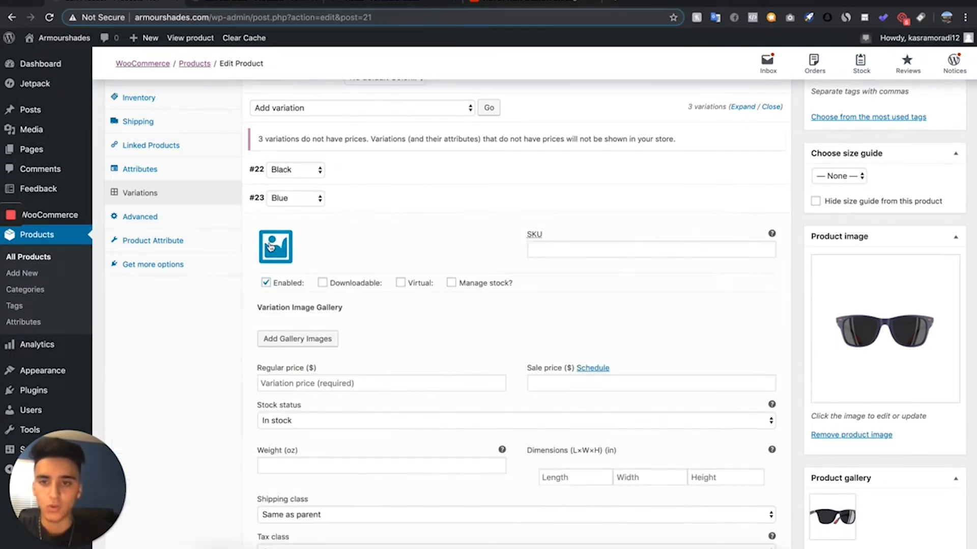
{"action": "left_click", "coordinate": [265, 245]}
{"action": "key", "text": "Escape"}
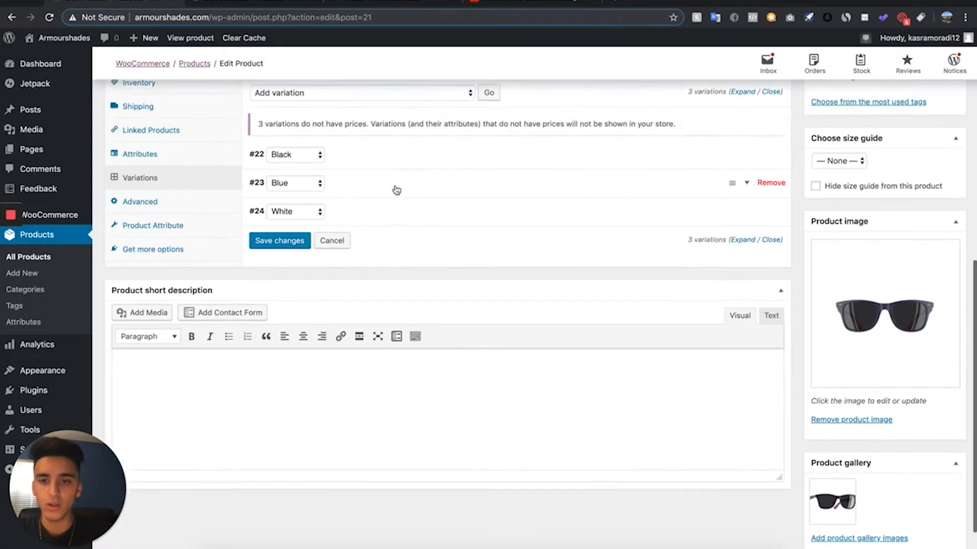
{"action": "scroll", "coordinate": [395, 192], "scroll_direction": "down", "scroll_amount": 1}
{"action": "left_click", "coordinate": [277, 205]}
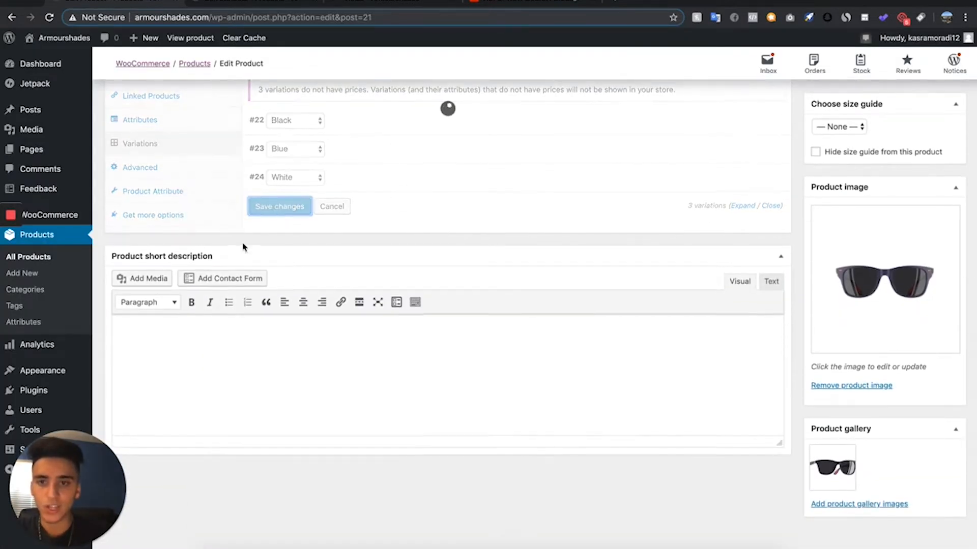
- Publish the duplicated product with its color variations
{"action": "scroll", "coordinate": [242, 244], "scroll_direction": "up", "scroll_amount": 10}
{"action": "scroll", "coordinate": [242, 243], "scroll_direction": "down", "scroll_amount": 2}
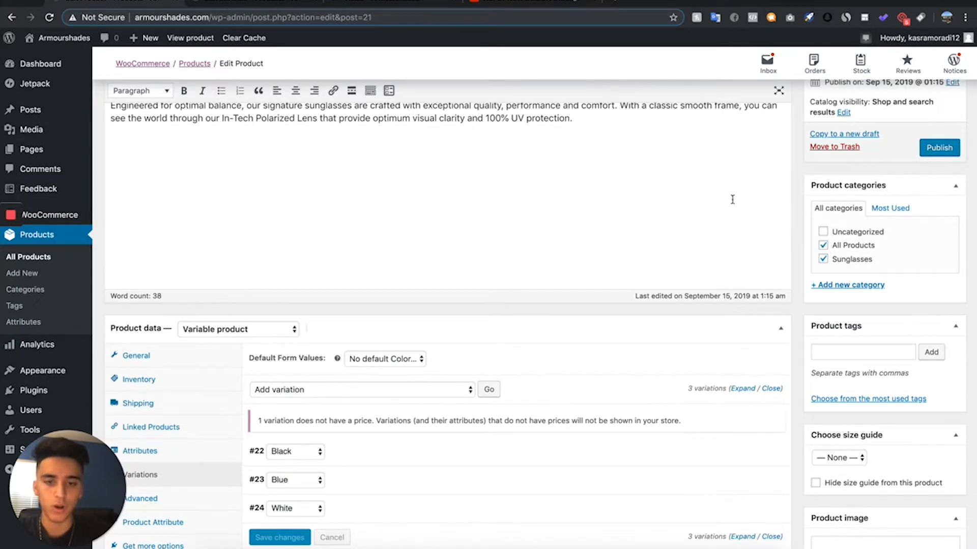
{"action": "left_click", "coordinate": [934, 153]}
{"action": "scroll", "coordinate": [359, 246], "scroll_direction": "up", "scroll_amount": 3}
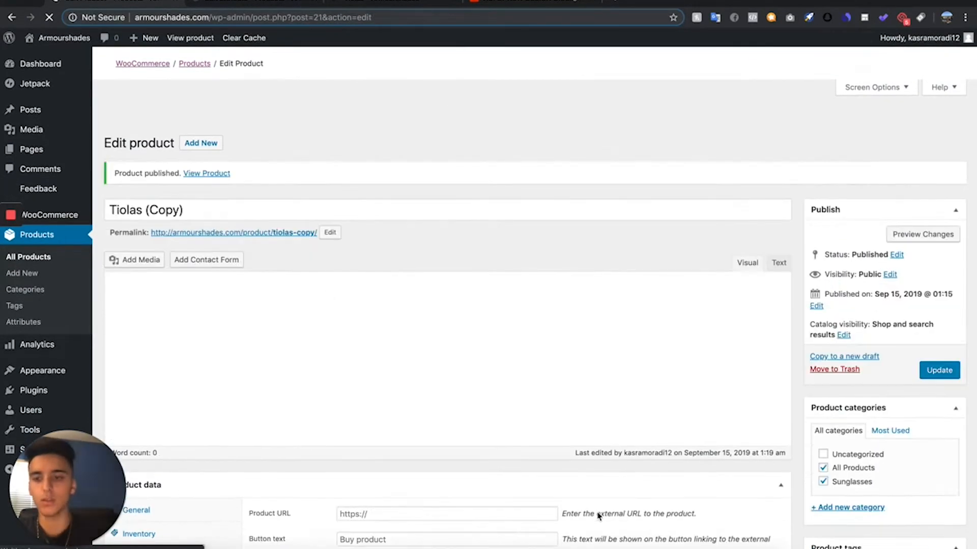
- Open the published product's page in a new tab and preview its Blue and Black color options
{"action": "right_click", "coordinate": [269, 208]}
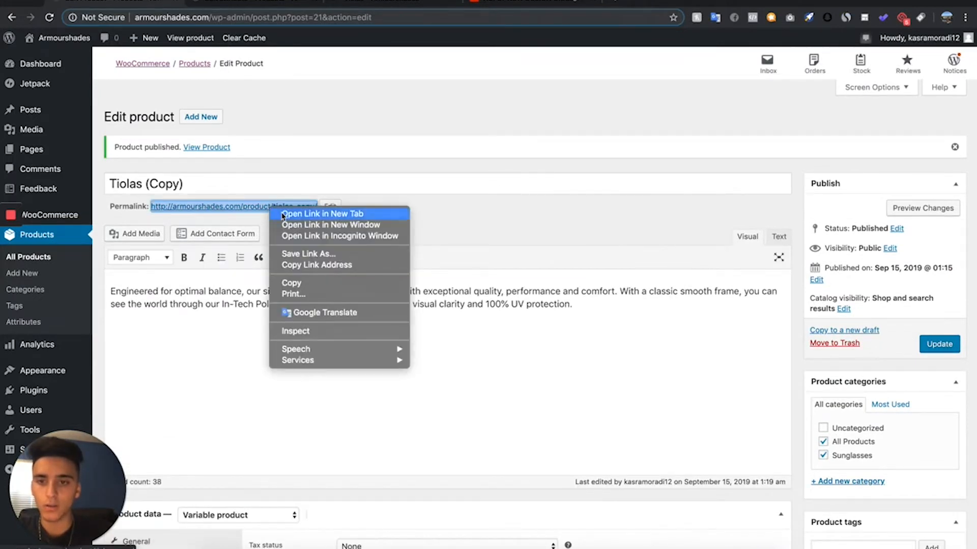
{"action": "left_click", "coordinate": [288, 213]}
{"action": "left_click", "coordinate": [505, 4]}
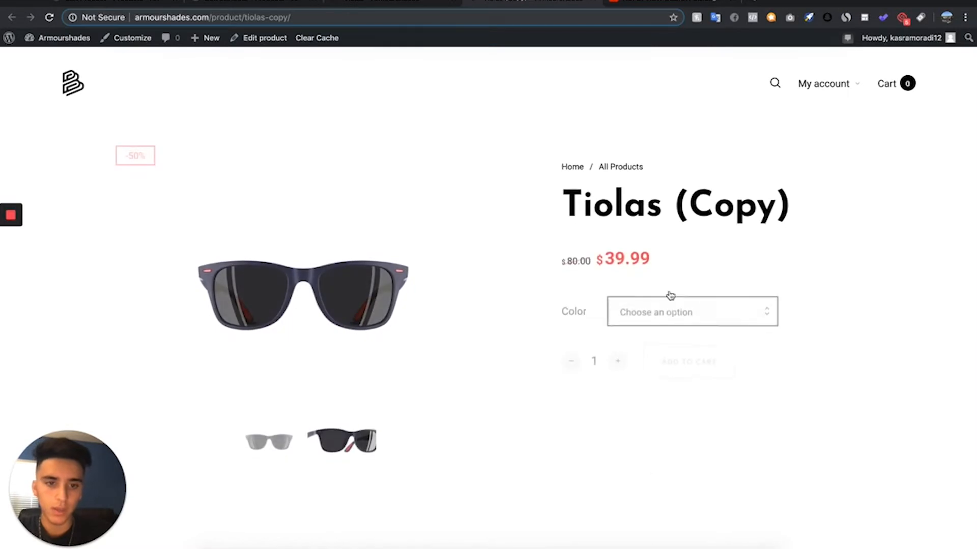
{"action": "left_click", "coordinate": [650, 298]}
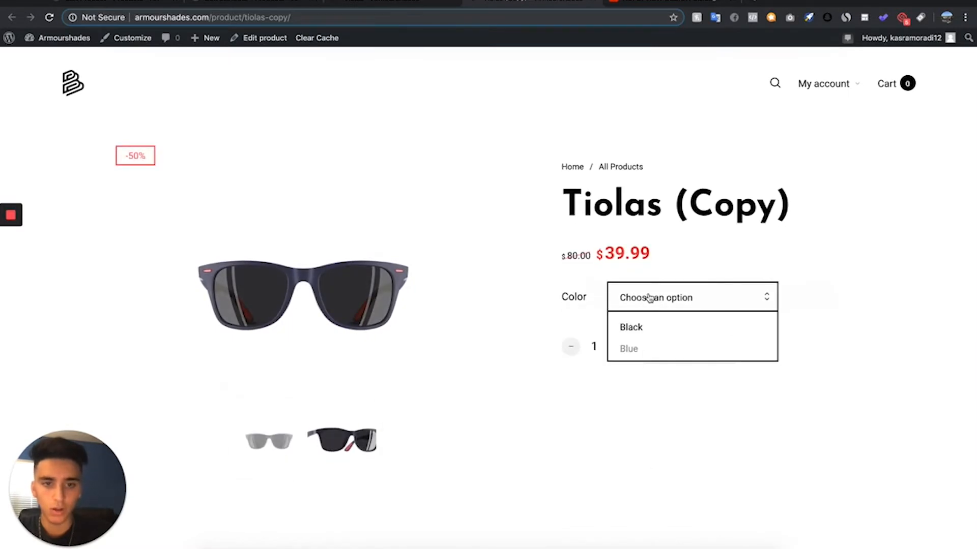
{"action": "left_click", "coordinate": [630, 349]}
{"action": "left_click", "coordinate": [642, 309]}
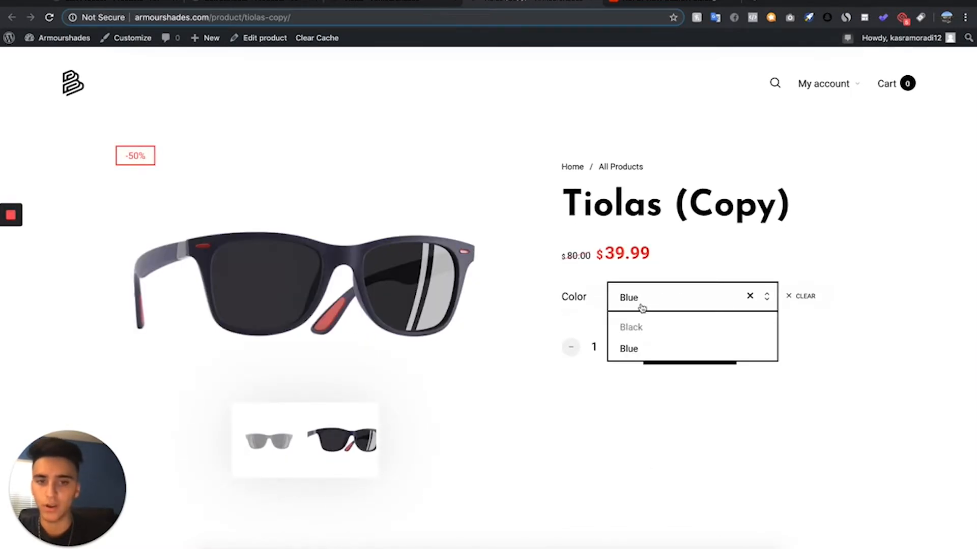
{"action": "left_click", "coordinate": [640, 327]}
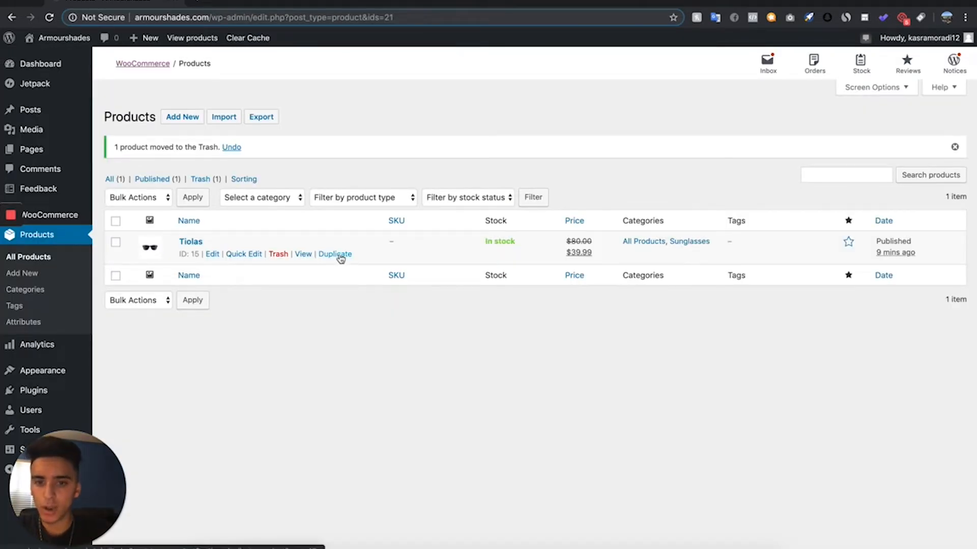
- Duplicate the original Tiolas product and look over the copy's title, description and pricing
{"action": "left_click", "coordinate": [339, 256]}
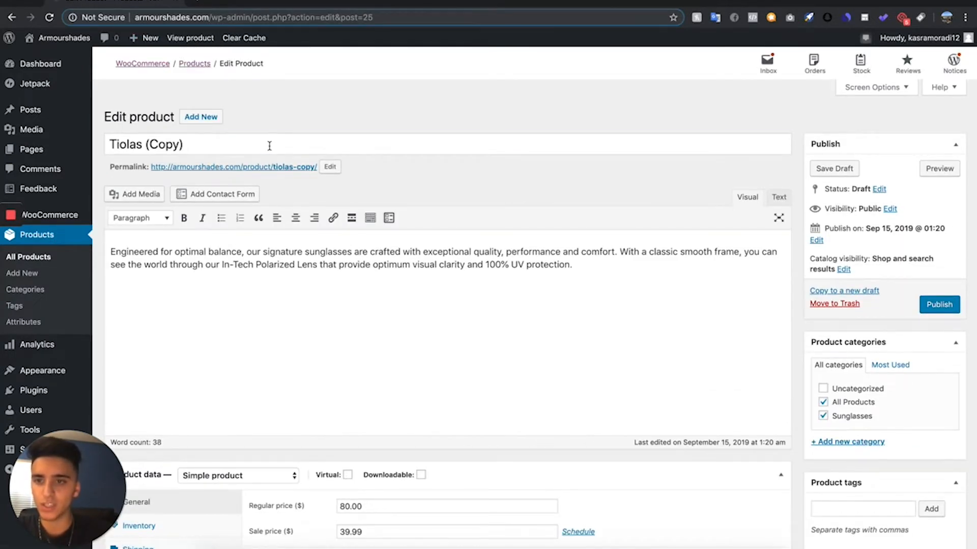
{"action": "left_click_drag", "start_coordinate": [268, 146], "coordinate": [105, 143]}
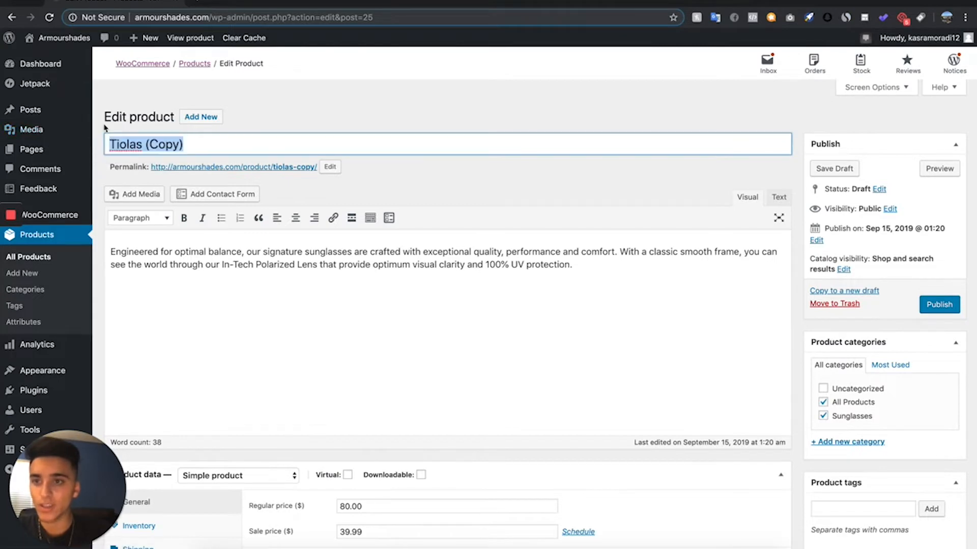
{"action": "scroll", "coordinate": [407, 204], "scroll_direction": "down", "scroll_amount": 8}
{"action": "scroll", "coordinate": [752, 433], "scroll_direction": "up", "scroll_amount": 8}
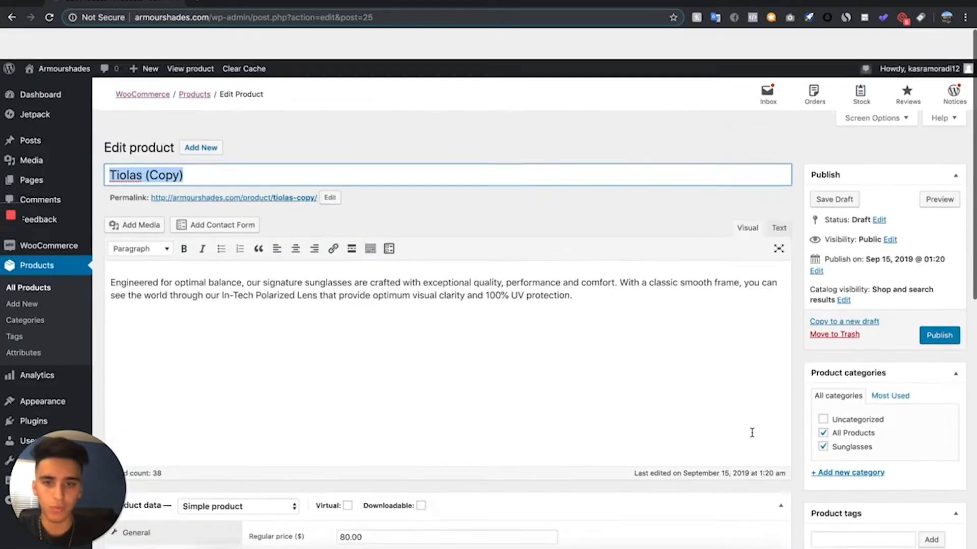
{"action": "scroll", "coordinate": [275, 214], "scroll_direction": "down", "scroll_amount": 1}
{"action": "scroll", "coordinate": [786, 295], "scroll_direction": "down", "scroll_amount": 7}
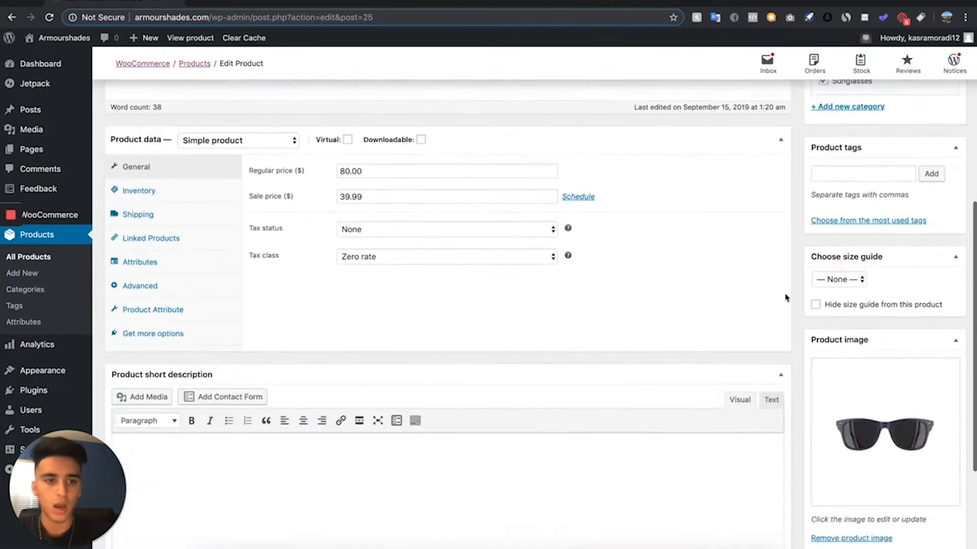
{"action": "scroll", "coordinate": [786, 295], "scroll_direction": "up", "scroll_amount": 5}
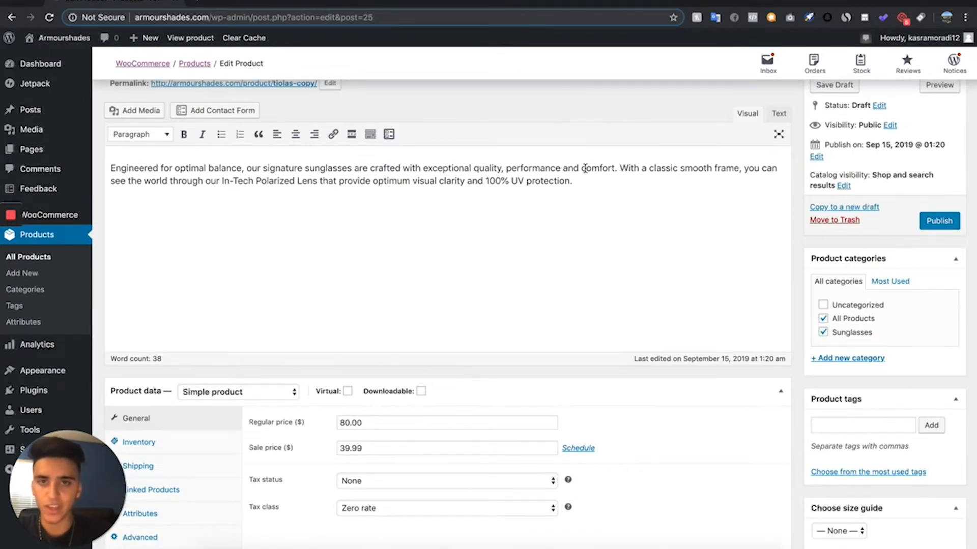
{"action": "scroll", "coordinate": [585, 168], "scroll_direction": "up", "scroll_amount": 1}
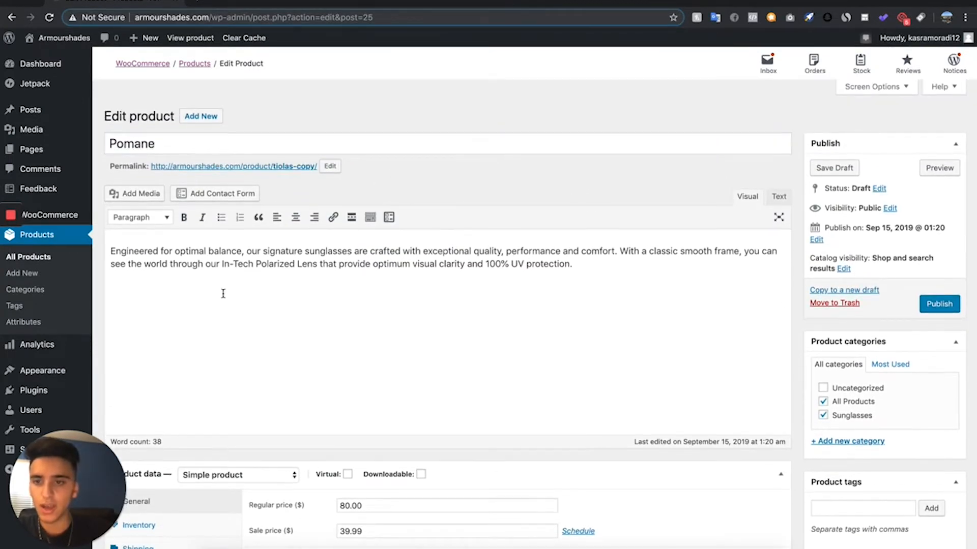
- Remove the copy's current product image and open the chooser for a new one
{"action": "scroll", "coordinate": [222, 292], "scroll_direction": "down", "scroll_amount": 8}
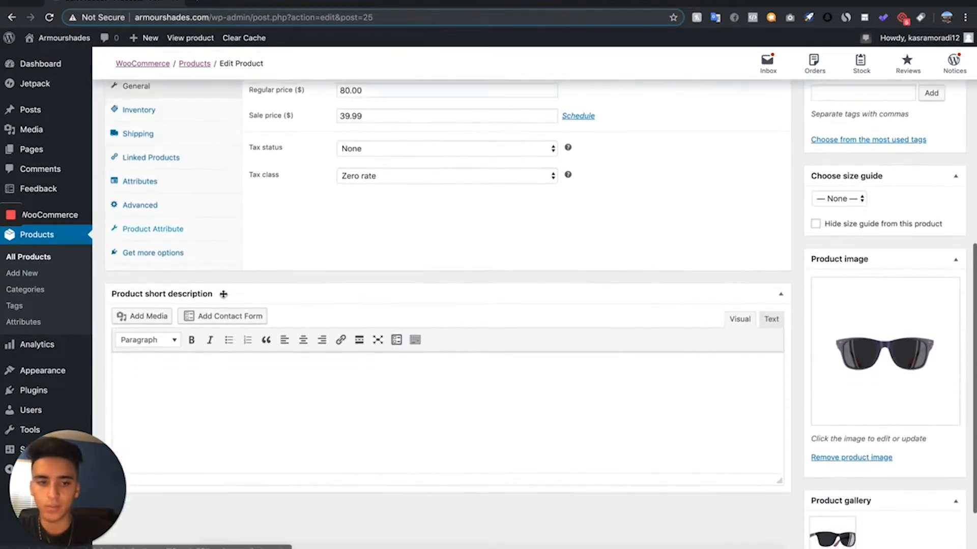
{"action": "left_click", "coordinate": [834, 432]}
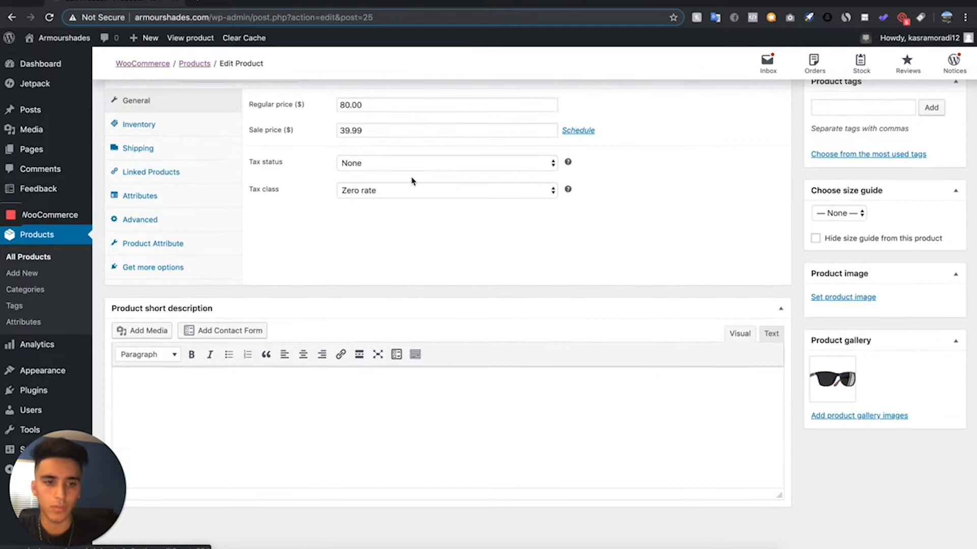
{"action": "left_click", "coordinate": [855, 297]}
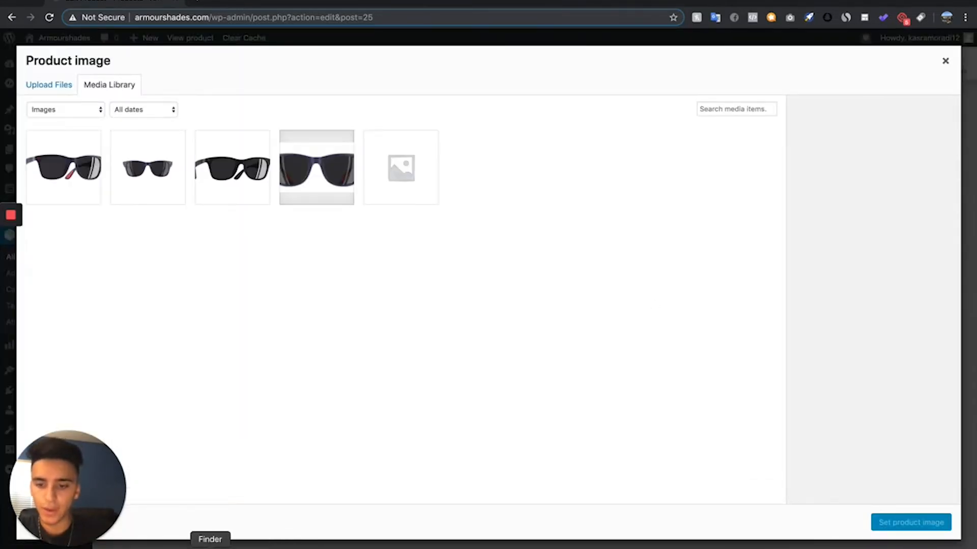
- Move the two black sunglasses images aside in the videos tore folder and upload 2.png for the product image
{"action": "left_click", "coordinate": [208, 545]}
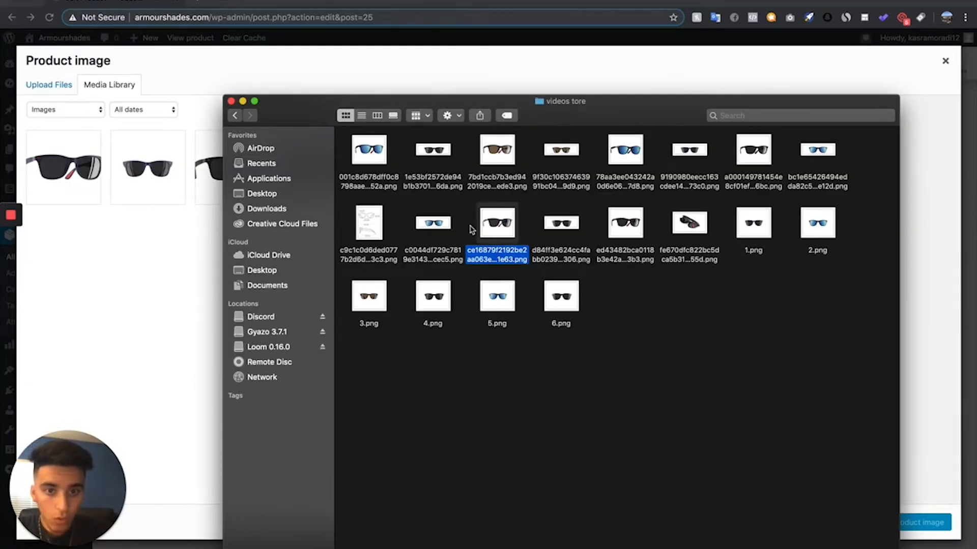
{"action": "left_click_drag", "start_coordinate": [496, 223], "coordinate": [814, 364]}
{"action": "left_click_drag", "start_coordinate": [753, 222], "coordinate": [774, 376]}
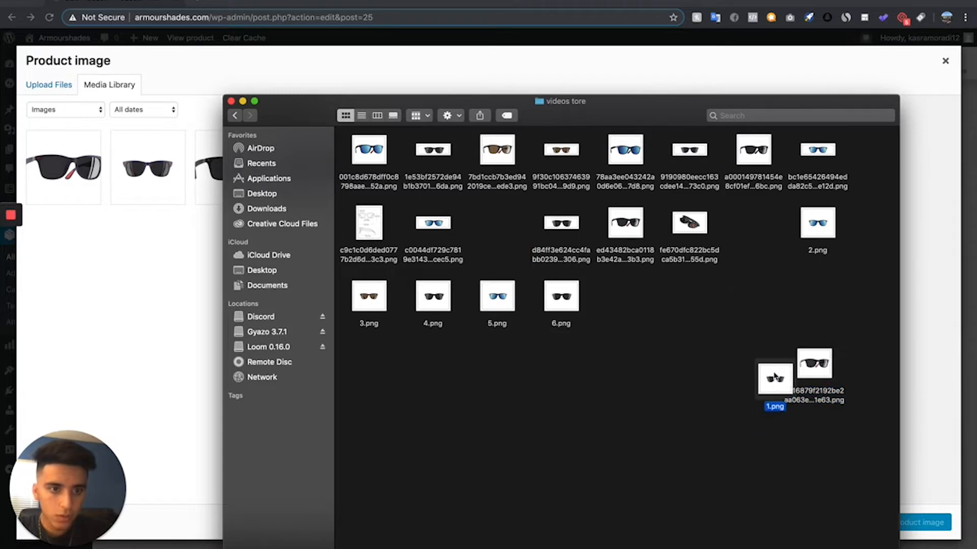
{"action": "left_click_drag", "start_coordinate": [818, 223], "coordinate": [153, 294]}
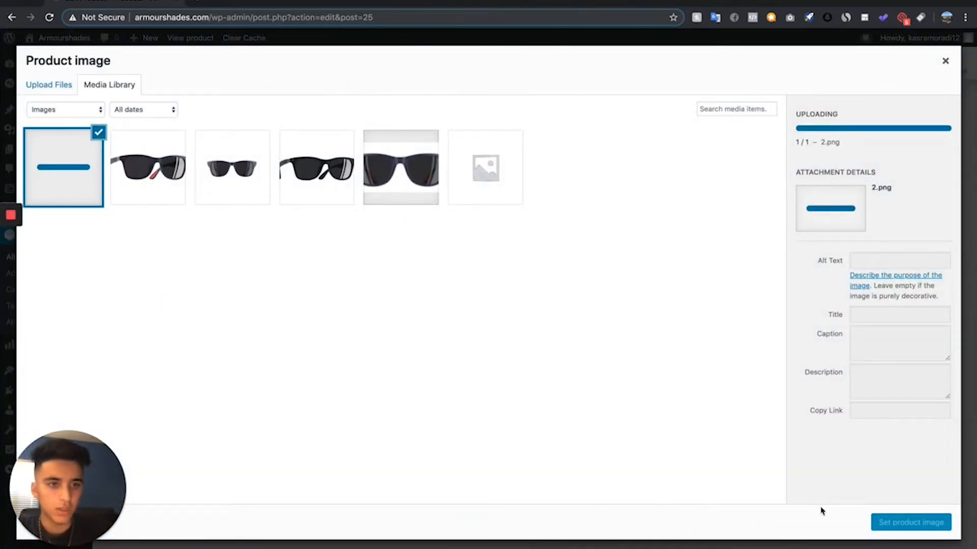
- Set 2.png as the product image and choose the larger blue sunglasses picture from the videos tore folder for the product gallery
{"action": "left_click", "coordinate": [910, 522]}
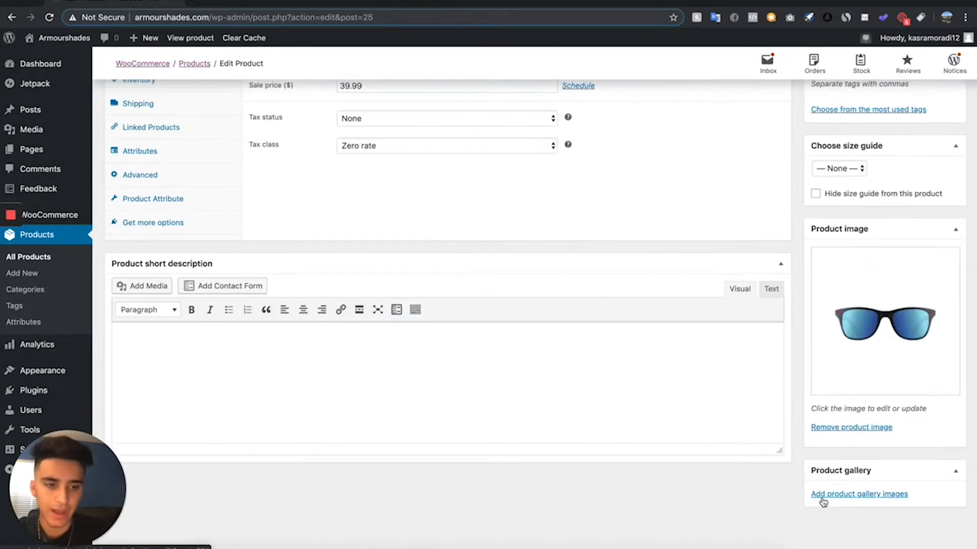
{"action": "left_click", "coordinate": [832, 496]}
{"action": "left_click", "coordinate": [208, 547]}
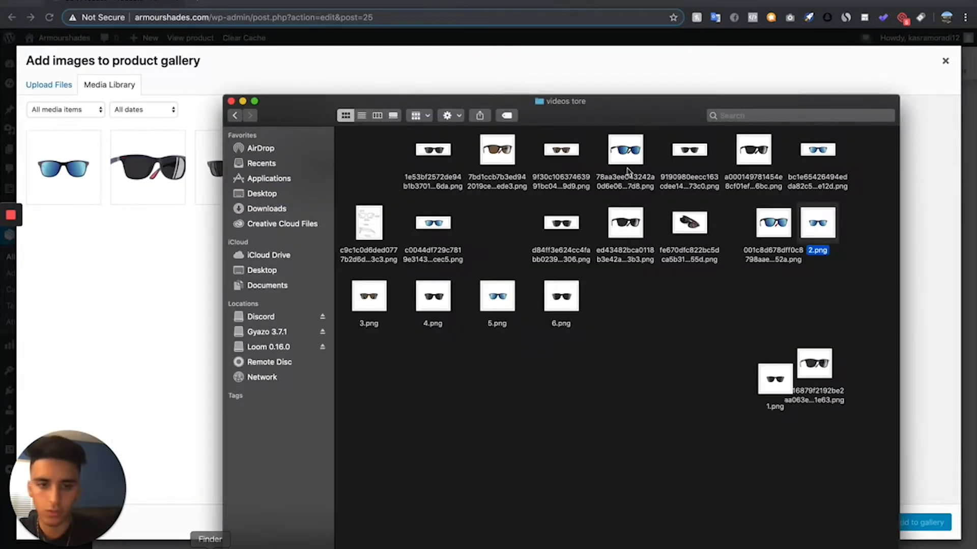
{"action": "left_click", "coordinate": [819, 285]}
{"action": "left_click", "coordinate": [768, 220]}
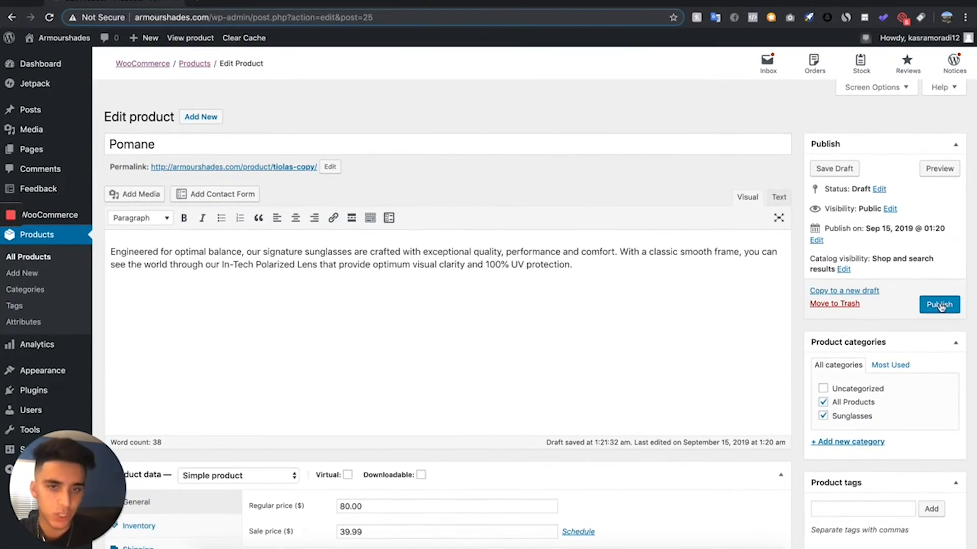
- Publish the Pomane product and look over its live product page in a new tab
{"action": "left_click", "coordinate": [938, 306]}
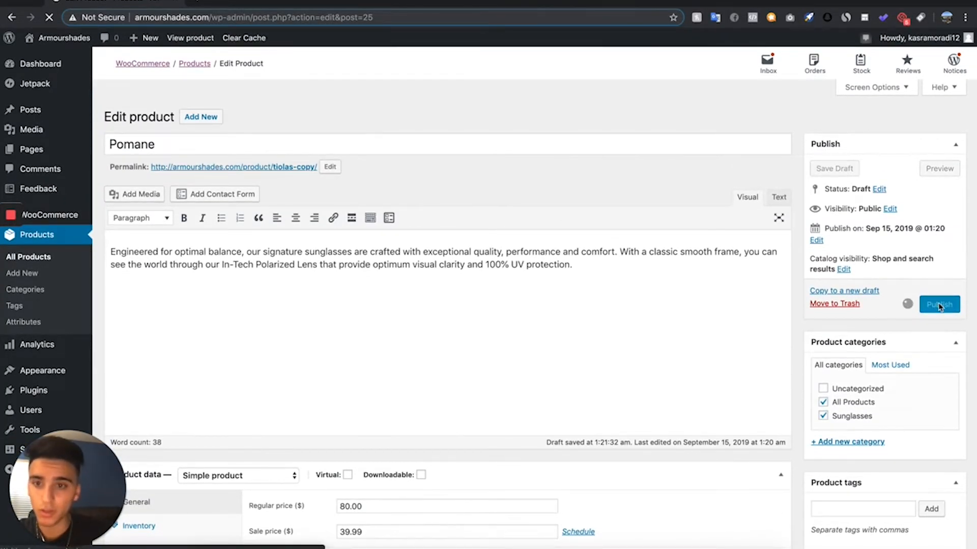
{"action": "right_click", "coordinate": [250, 206]}
{"action": "left_click", "coordinate": [260, 212]}
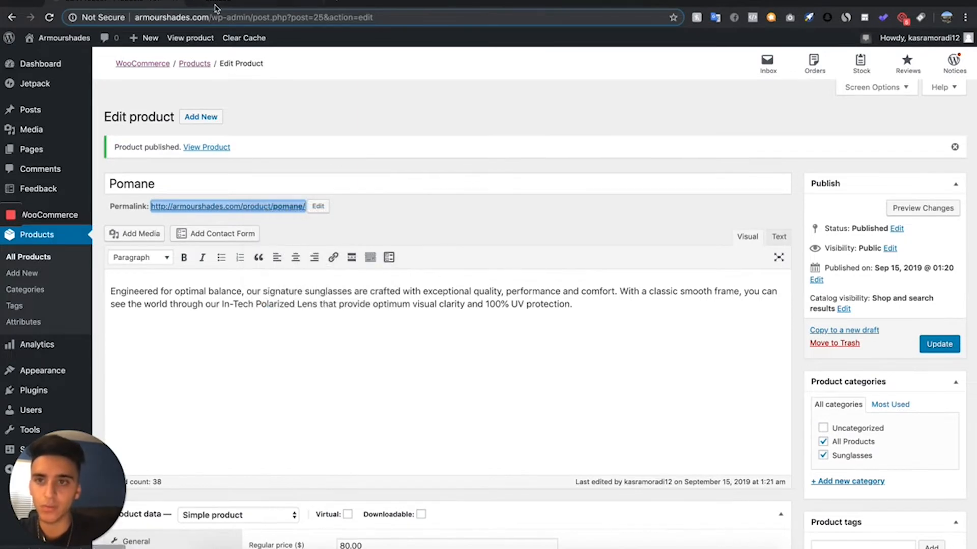
{"action": "left_click", "coordinate": [215, 6]}
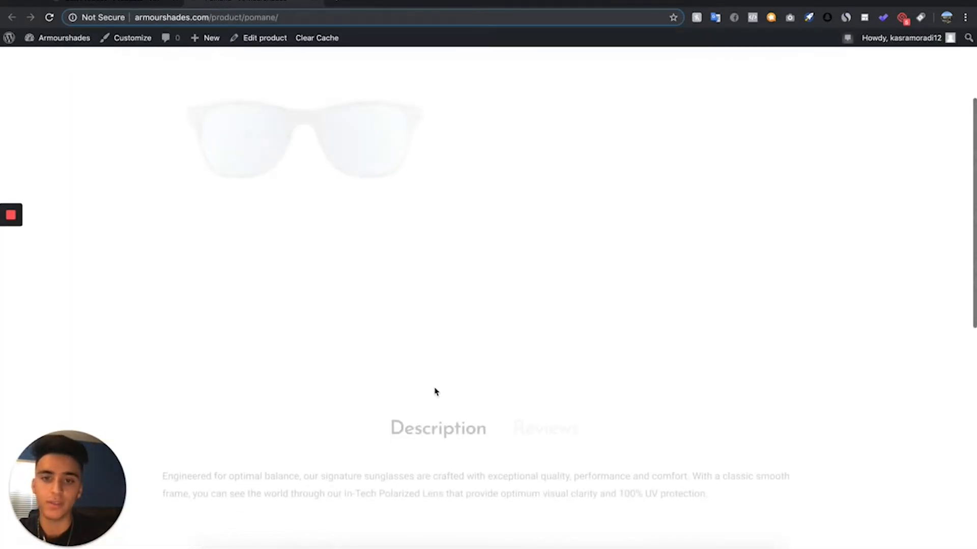
{"action": "scroll", "coordinate": [435, 390], "scroll_direction": "down", "scroll_amount": 9}
{"action": "scroll", "coordinate": [433, 387], "scroll_direction": "up", "scroll_amount": 12}
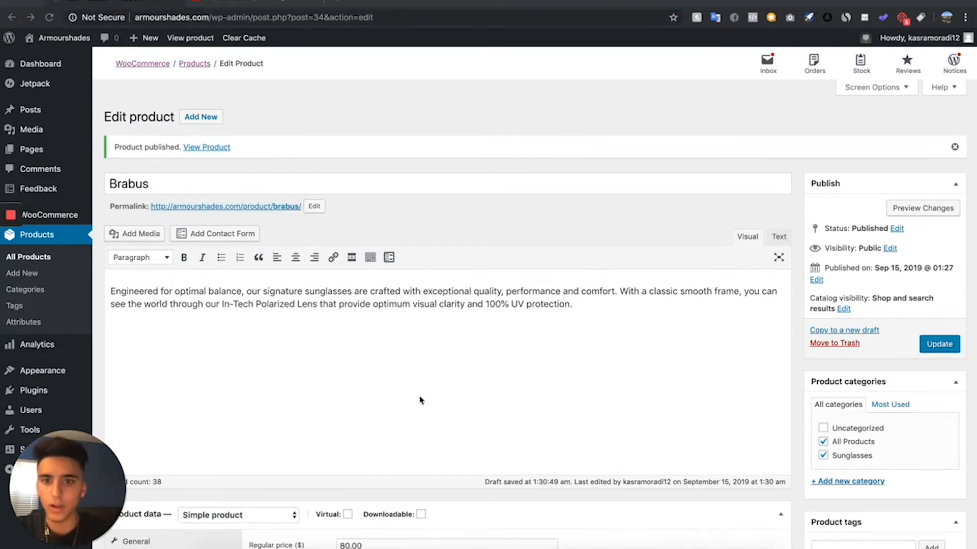
- Look over the Brabus product's data and go to the list of all products without saving
{"action": "scroll", "coordinate": [420, 400], "scroll_direction": "down", "scroll_amount": 5}
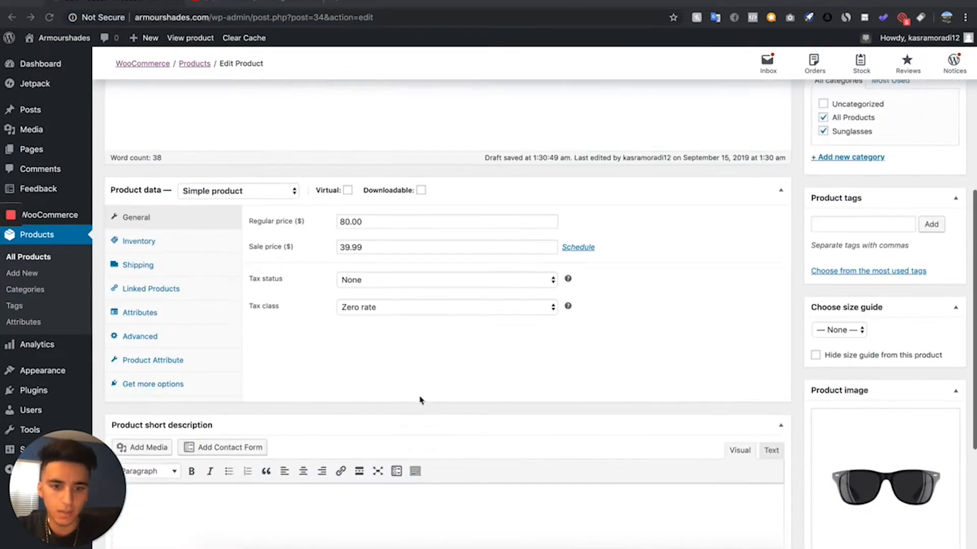
{"action": "scroll", "coordinate": [420, 400], "scroll_direction": "up", "scroll_amount": 5}
{"action": "left_click", "coordinate": [36, 261]}
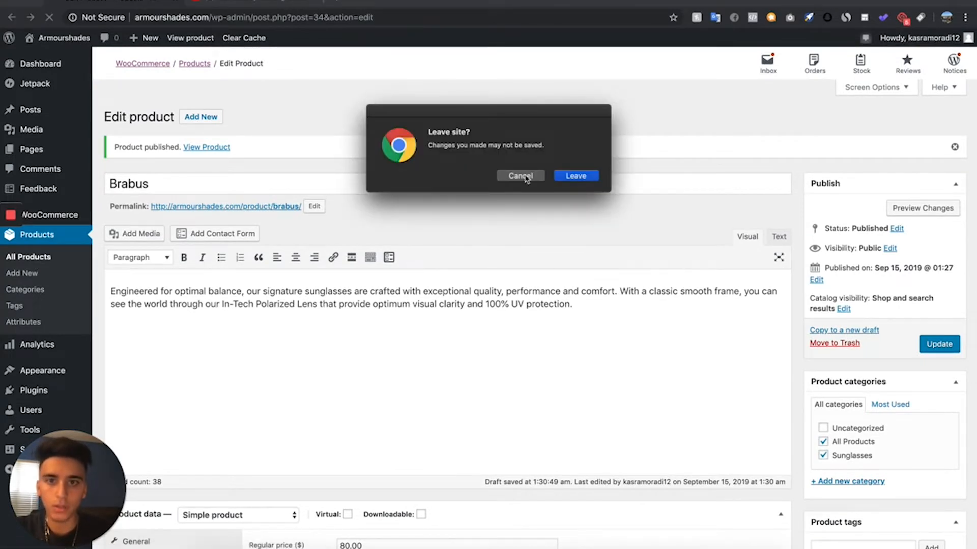
{"action": "left_click", "coordinate": [567, 176]}
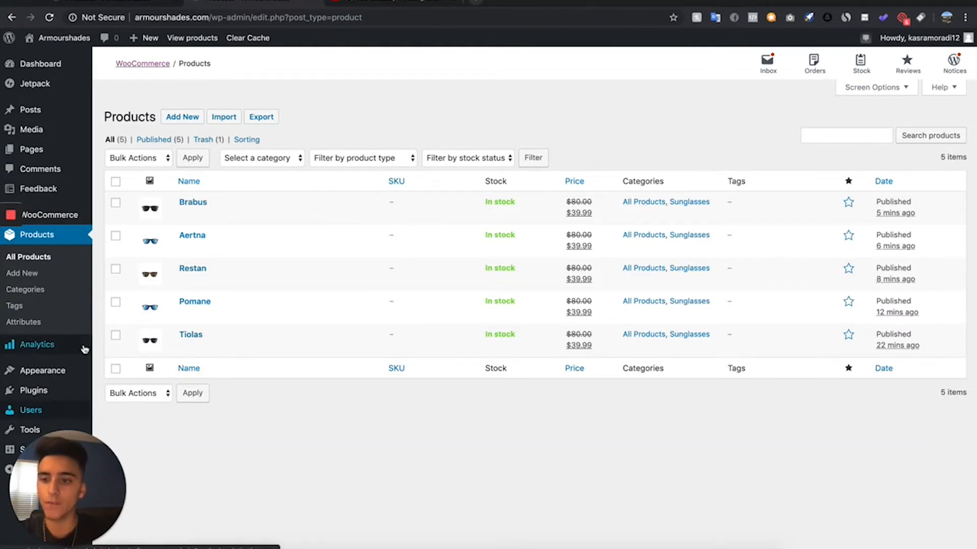
- Open the active Barberry theme's details among the installed themes and start its Theme Setup Wizard
{"action": "mouse_move", "coordinate": [73, 378]}
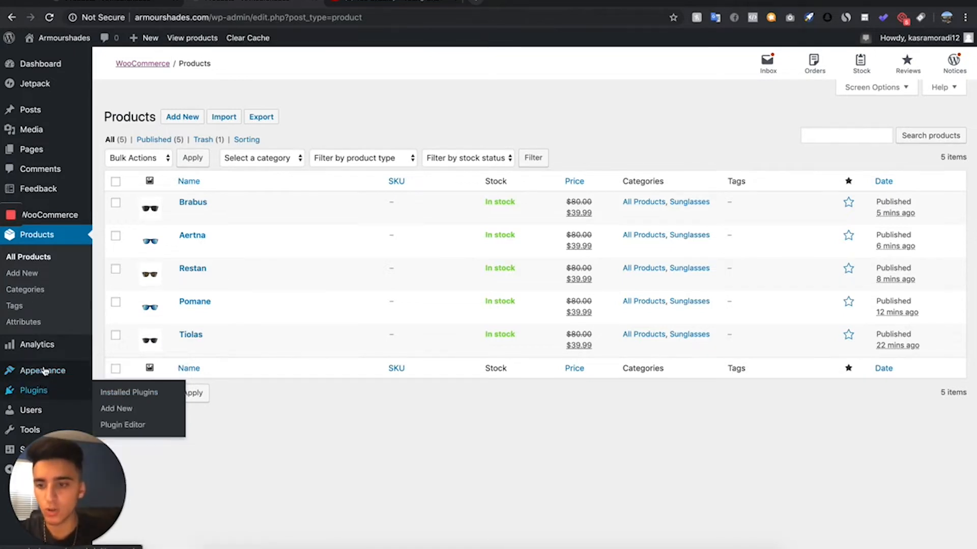
{"action": "left_click", "coordinate": [115, 373]}
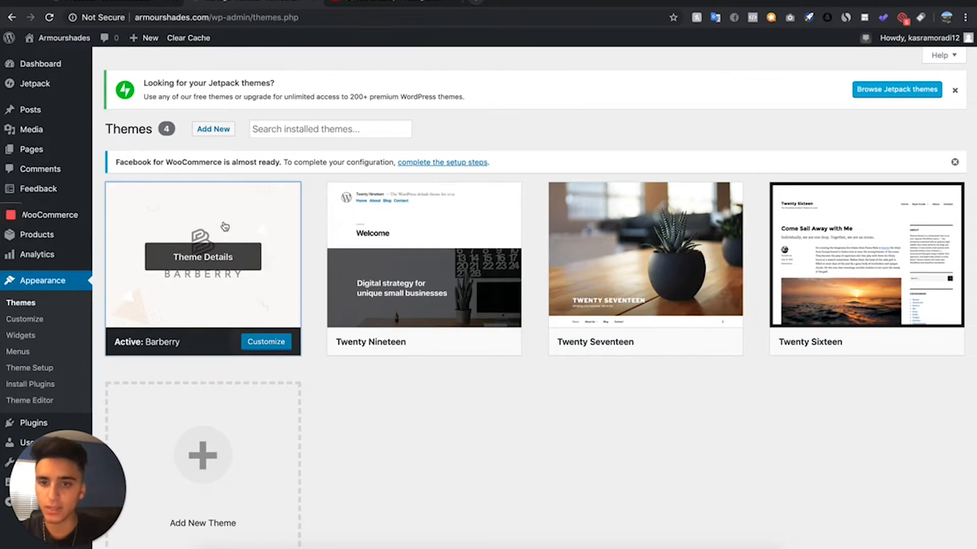
{"action": "left_click", "coordinate": [212, 246]}
{"action": "left_click", "coordinate": [568, 529]}
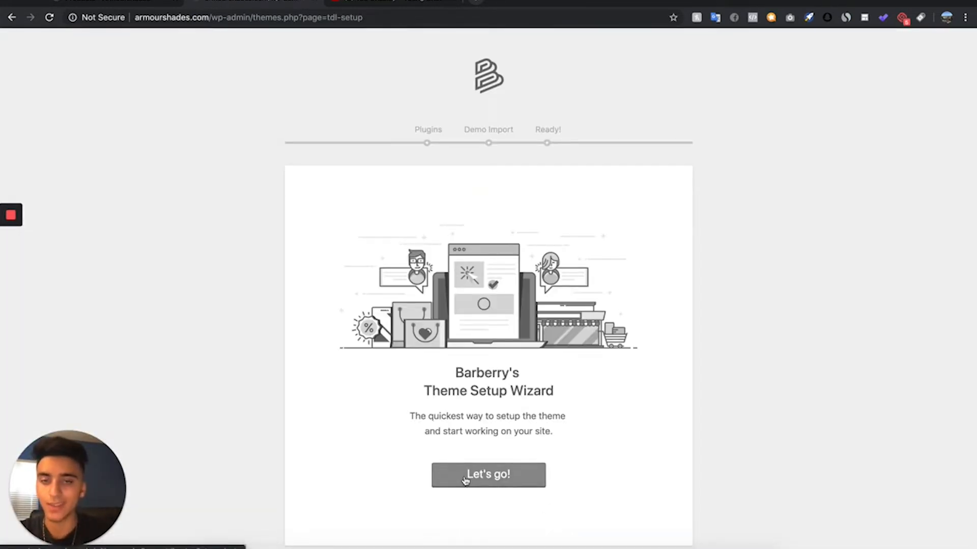
{"action": "left_click", "coordinate": [465, 480]}
- Install the Barberry wizard's listed plugins and demo content, and return to the WordPress dashboard
{"action": "scroll", "coordinate": [377, 196], "scroll_direction": "down", "scroll_amount": 5}
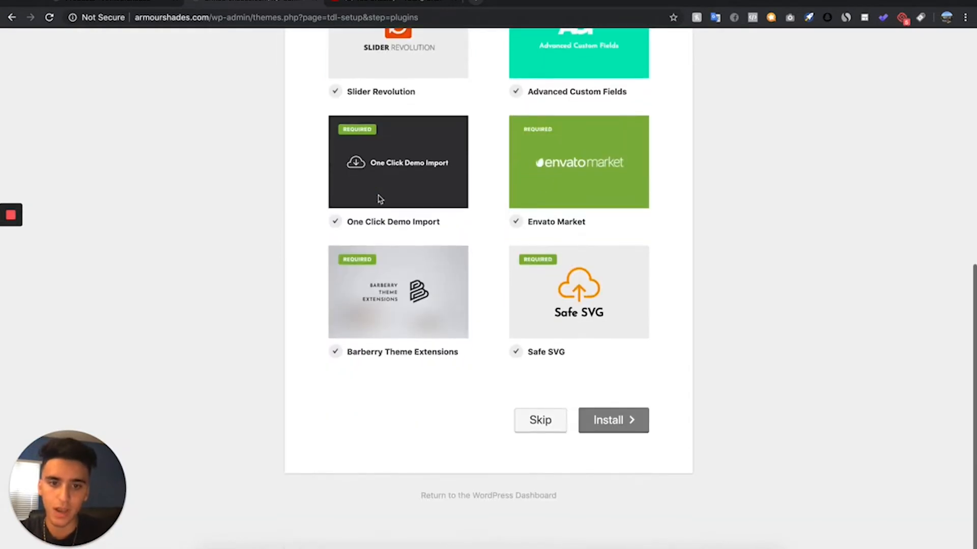
{"action": "left_click", "coordinate": [620, 427]}
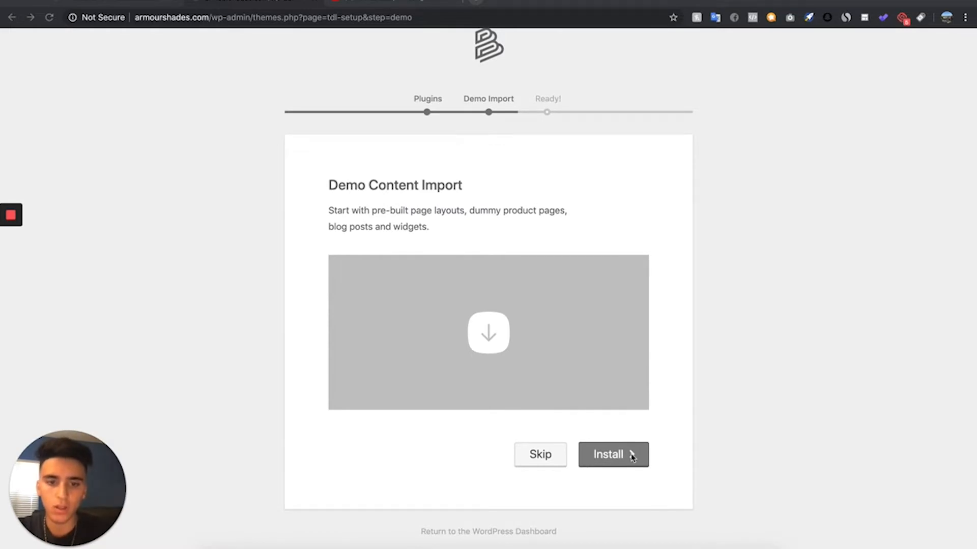
{"action": "left_click", "coordinate": [629, 457]}
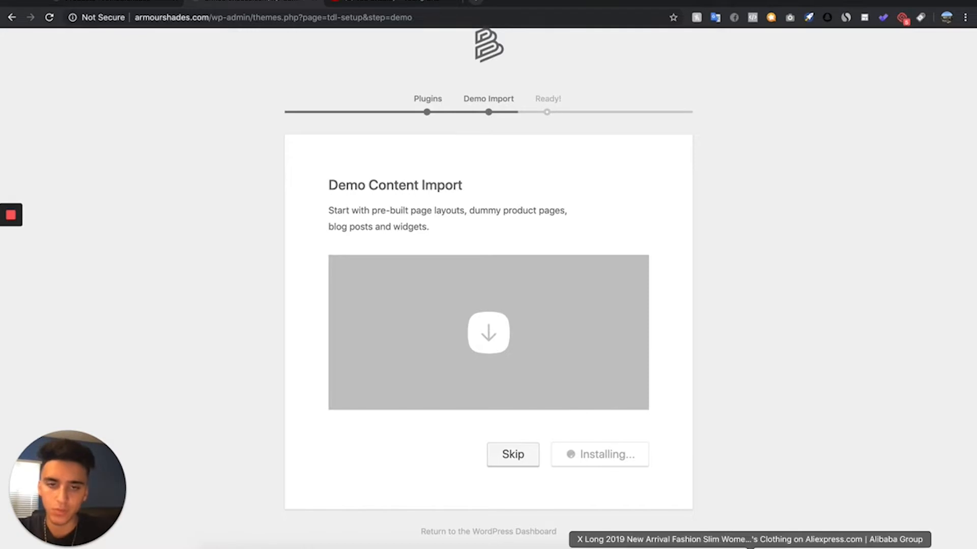
{"action": "scroll", "coordinate": [429, 380], "scroll_direction": "down", "scroll_amount": 2}
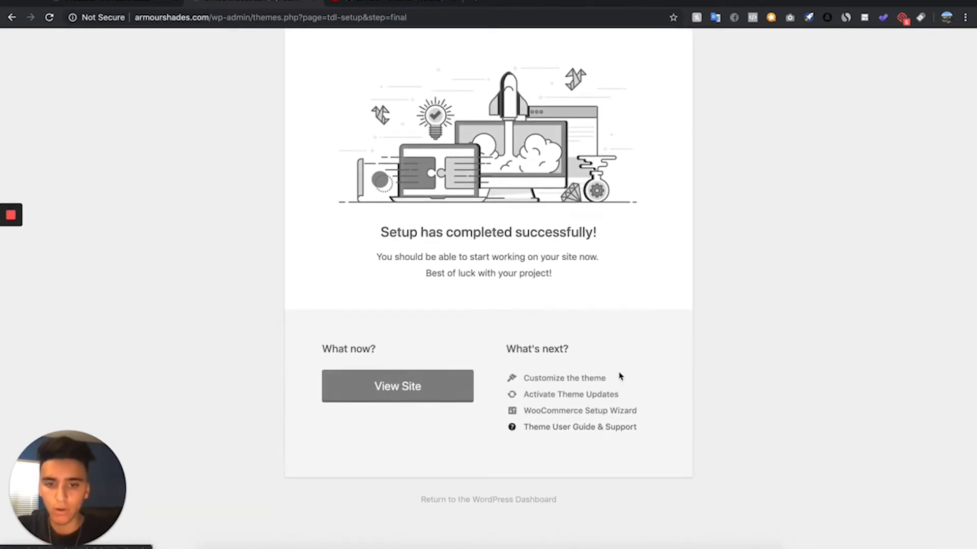
{"action": "left_click", "coordinate": [469, 504]}
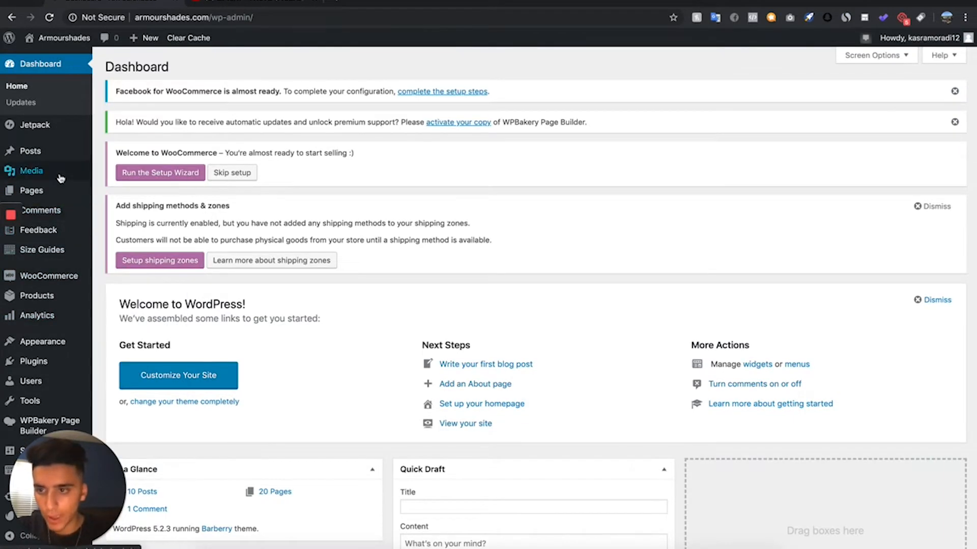
- Find the Home – Classic eCommerce page in the list of all pages and open it for editing
{"action": "mouse_move", "coordinate": [59, 181]}
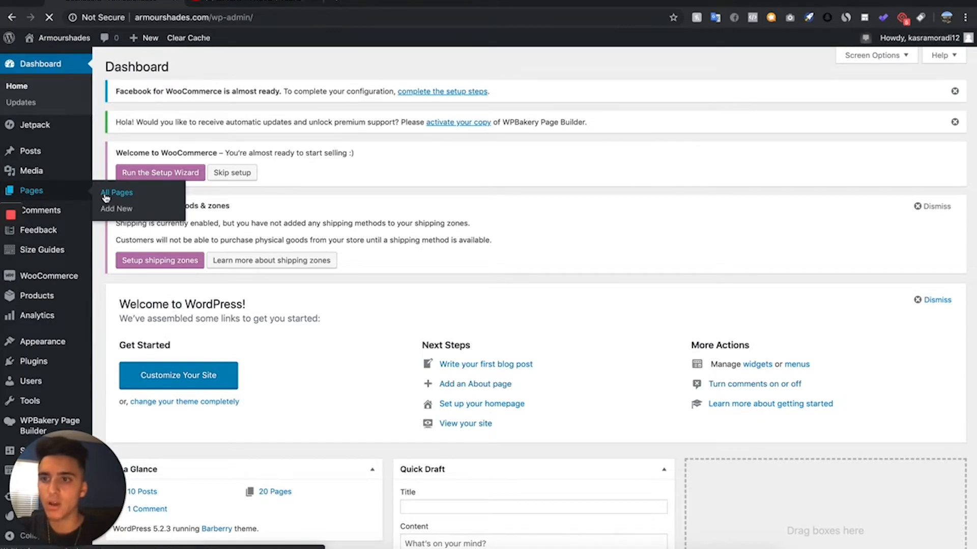
{"action": "left_click", "coordinate": [106, 197]}
{"action": "scroll", "coordinate": [228, 340], "scroll_direction": "down", "scroll_amount": 3}
{"action": "scroll", "coordinate": [229, 339], "scroll_direction": "down", "scroll_amount": 2}
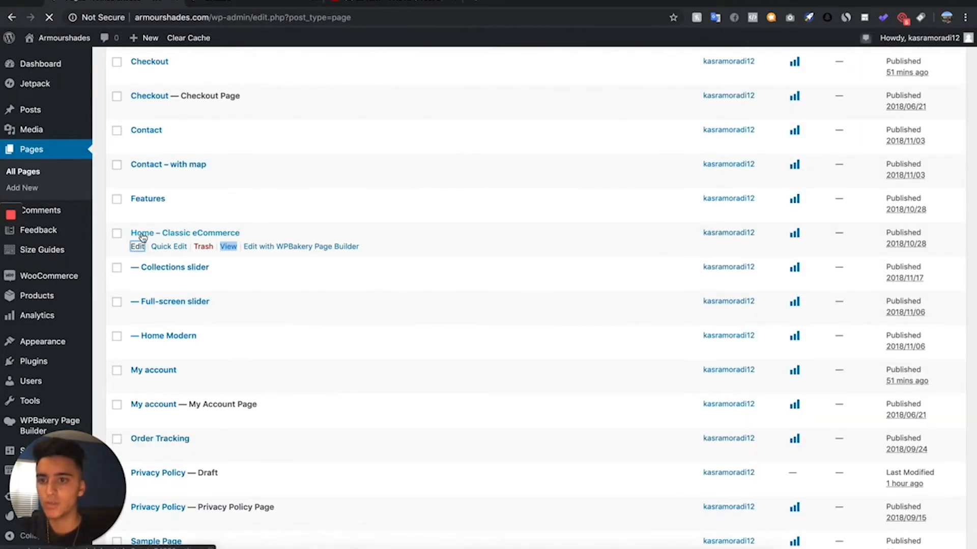
{"action": "left_click", "coordinate": [138, 247]}
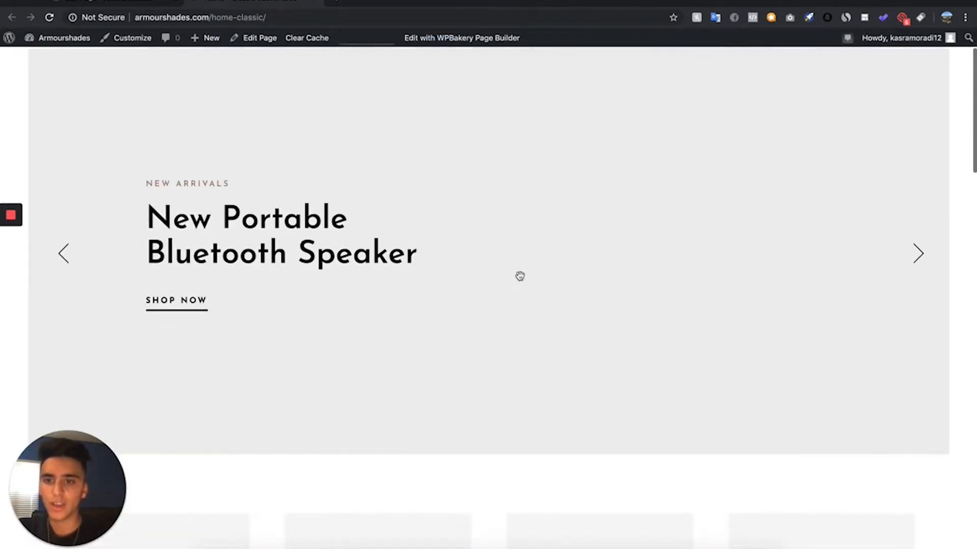
- Look through the live Home – Classic eCommerce page from its slider to its footer
{"action": "scroll", "coordinate": [519, 276], "scroll_direction": "down", "scroll_amount": 10}
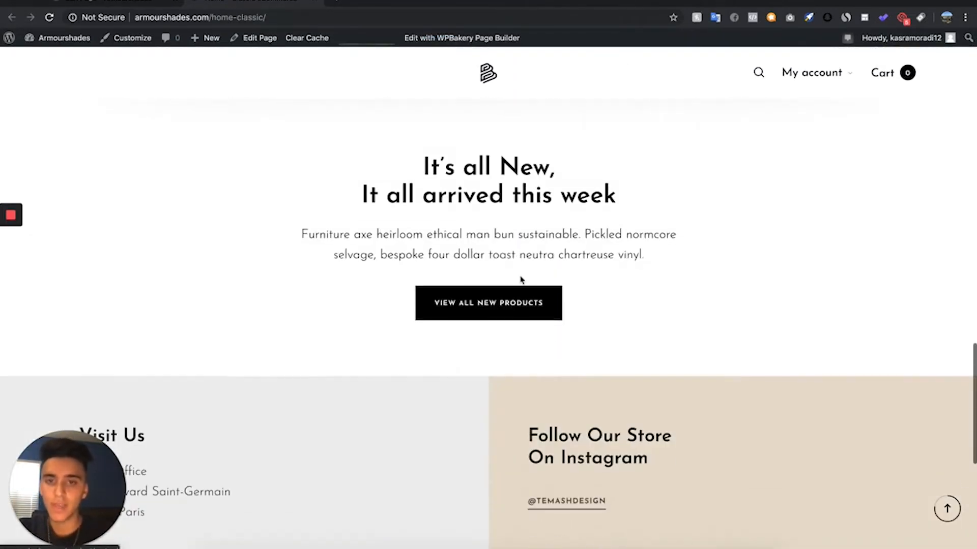
{"action": "scroll", "coordinate": [519, 279], "scroll_direction": "up", "scroll_amount": 5}
{"action": "scroll", "coordinate": [520, 279], "scroll_direction": "down", "scroll_amount": 10}
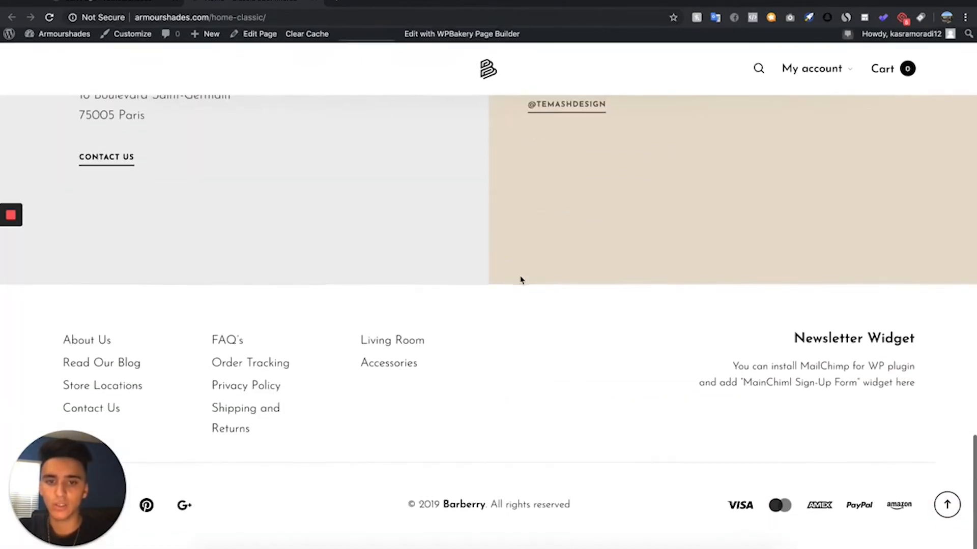
{"action": "scroll", "coordinate": [524, 216], "scroll_direction": "up", "scroll_amount": 20}
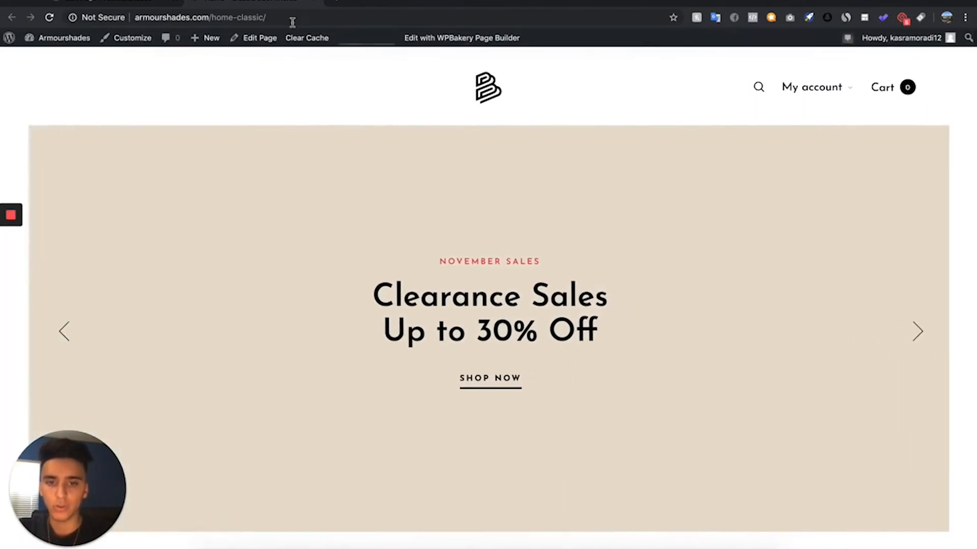
- Return to the homepage's editor, close the WPBakery welcome tip and look through the page's rows and settings
{"action": "left_click", "coordinate": [143, 3]}
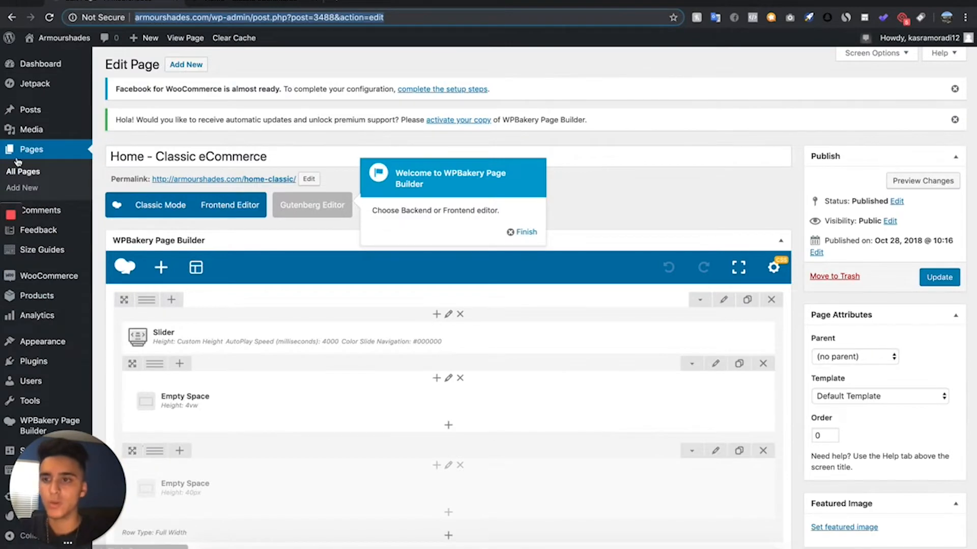
{"action": "left_click", "coordinate": [527, 233]}
{"action": "scroll", "coordinate": [251, 304], "scroll_direction": "down", "scroll_amount": 8}
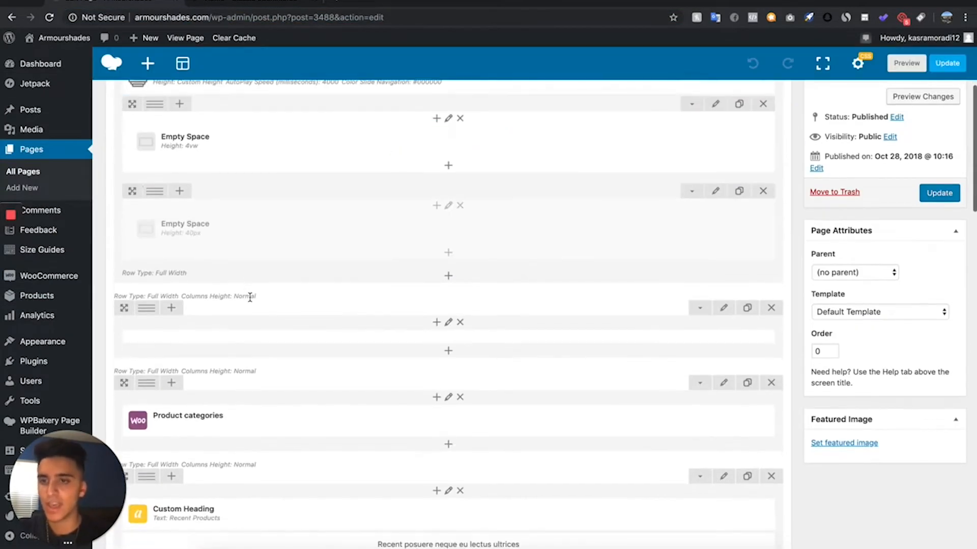
{"action": "scroll", "coordinate": [250, 302], "scroll_direction": "down", "scroll_amount": 10}
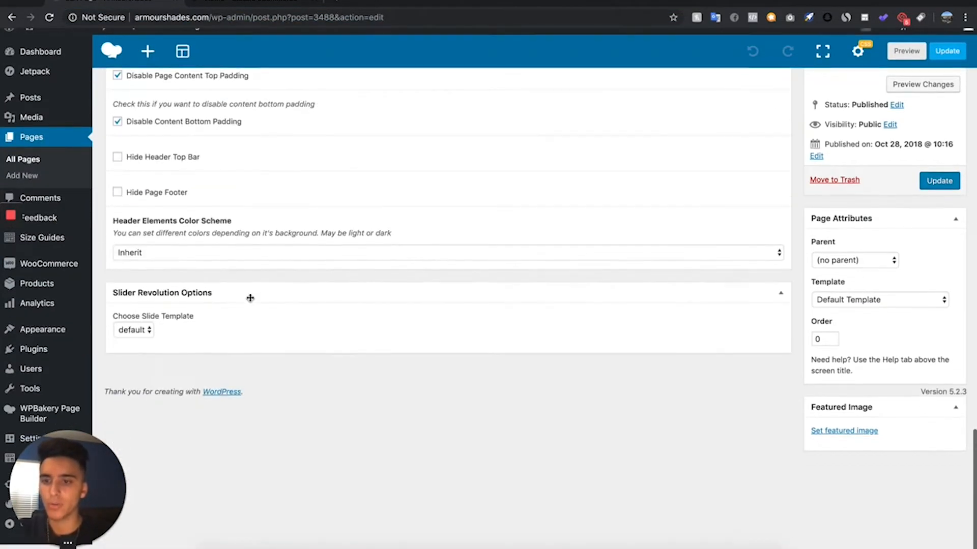
{"action": "scroll", "coordinate": [251, 301], "scroll_direction": "up", "scroll_amount": 20}
{"action": "scroll", "coordinate": [250, 301], "scroll_direction": "up", "scroll_amount": 3}
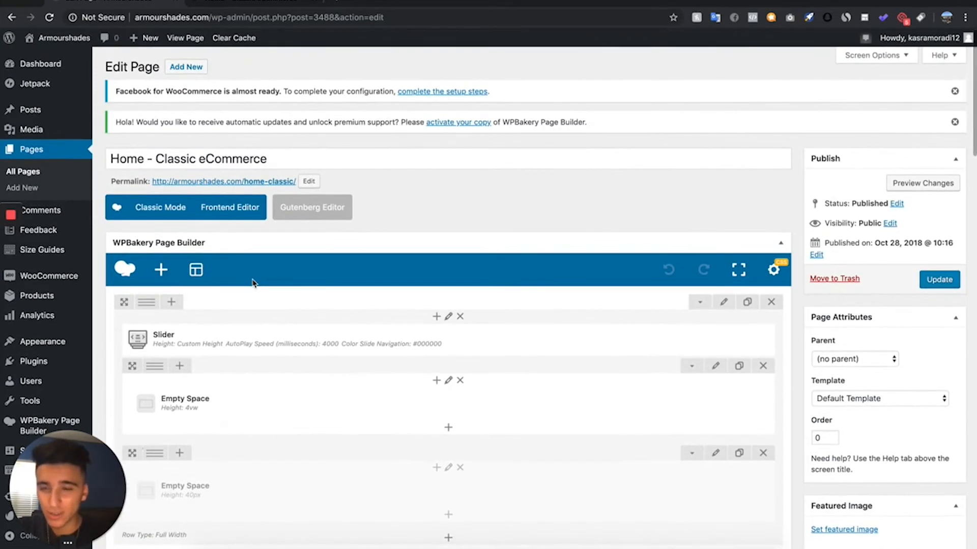
- Dismiss the WPBakery activation notice and the Facebook for WooCommerce notice above the page editor
{"action": "scroll", "coordinate": [251, 279], "scroll_direction": "down", "scroll_amount": 3}
{"action": "scroll", "coordinate": [251, 279], "scroll_direction": "up", "scroll_amount": 3}
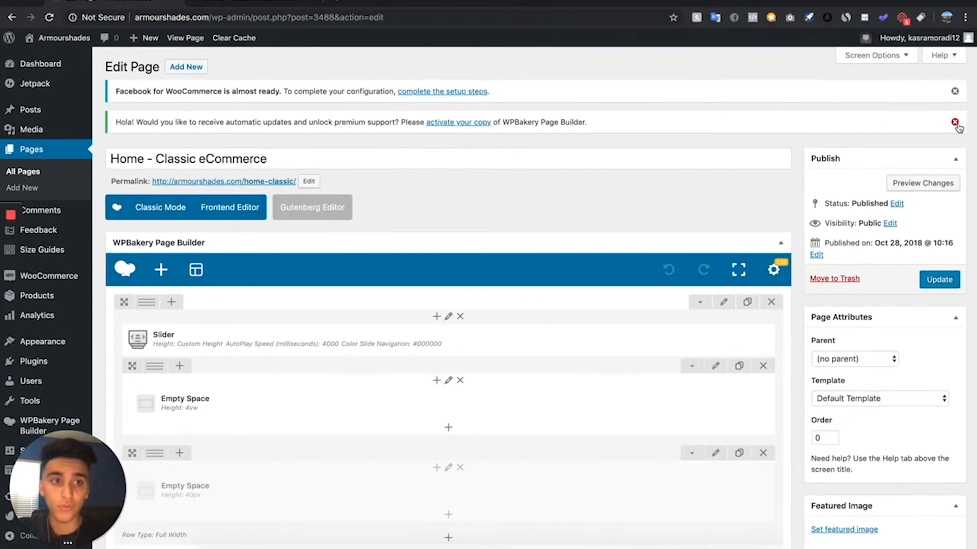
{"action": "left_click", "coordinate": [955, 123]}
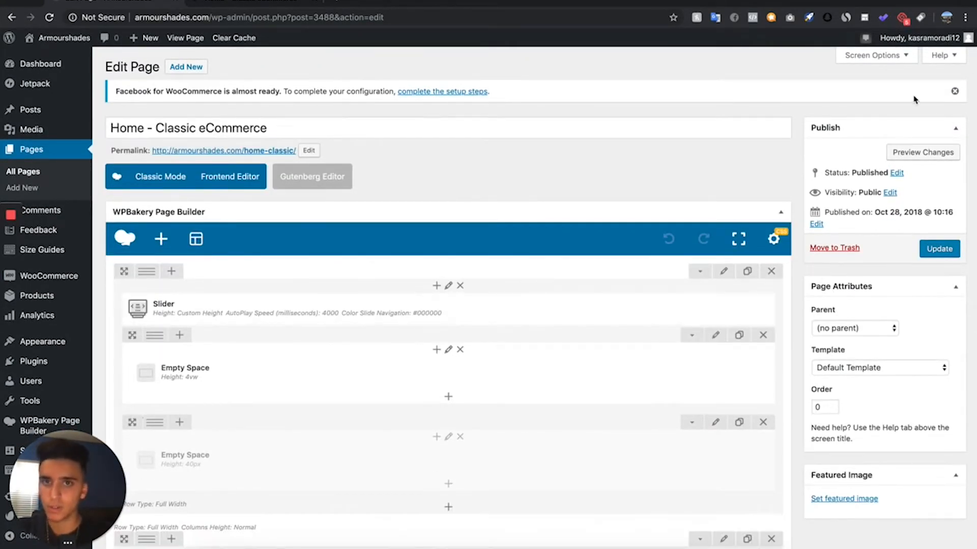
{"action": "left_click", "coordinate": [955, 91]}
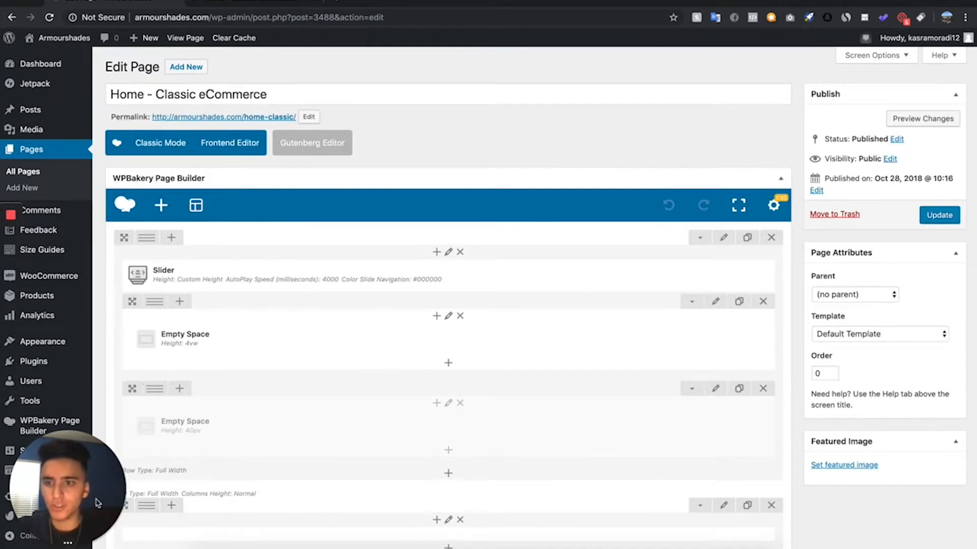
- Check the live homepage's header and slider, and open the theme customizer in a new tab
{"action": "scroll", "coordinate": [25, 354], "scroll_direction": "down", "scroll_amount": 3}
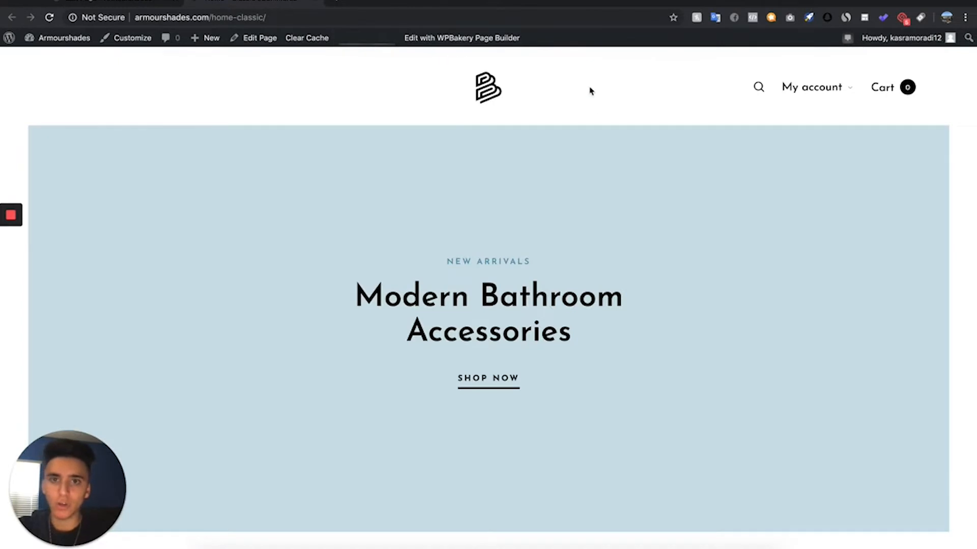
{"action": "left_click", "coordinate": [127, 2]}
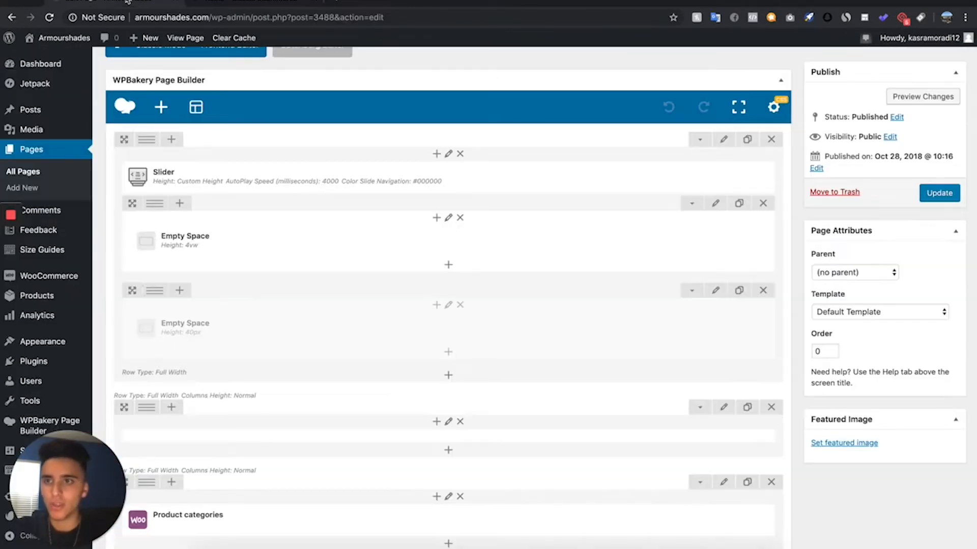
{"action": "mouse_move", "coordinate": [70, 335]}
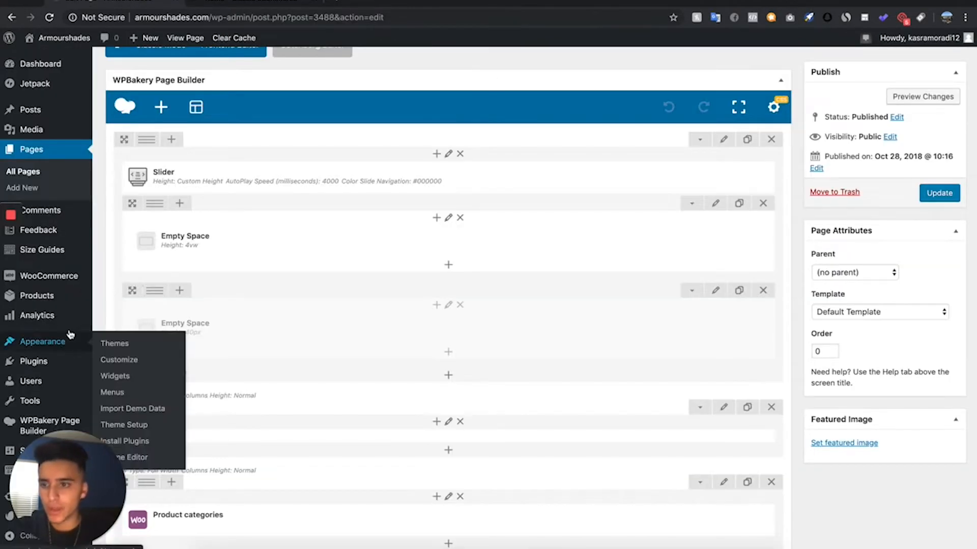
{"action": "right_click", "coordinate": [121, 359]}
{"action": "left_click", "coordinate": [152, 365]}
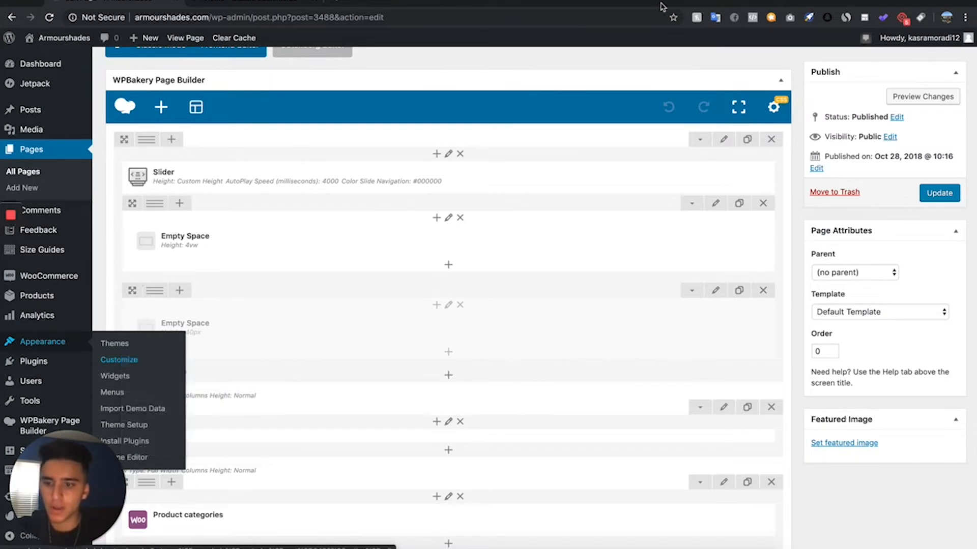
- Open the customizer's header logo settings and replace the main logo with the black ARMRSHADES image
{"action": "left_click", "coordinate": [265, 2]}
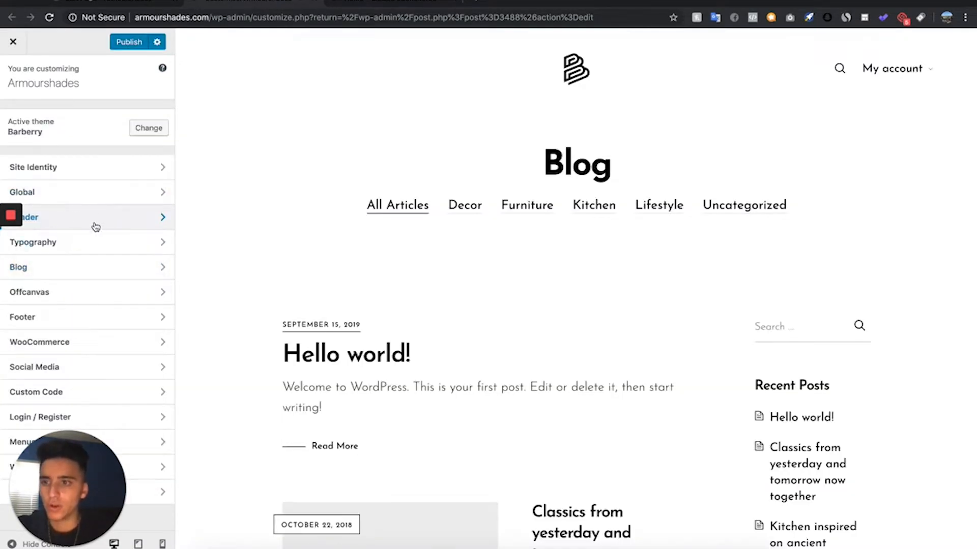
{"action": "left_click", "coordinate": [95, 227]}
{"action": "left_click", "coordinate": [95, 167]}
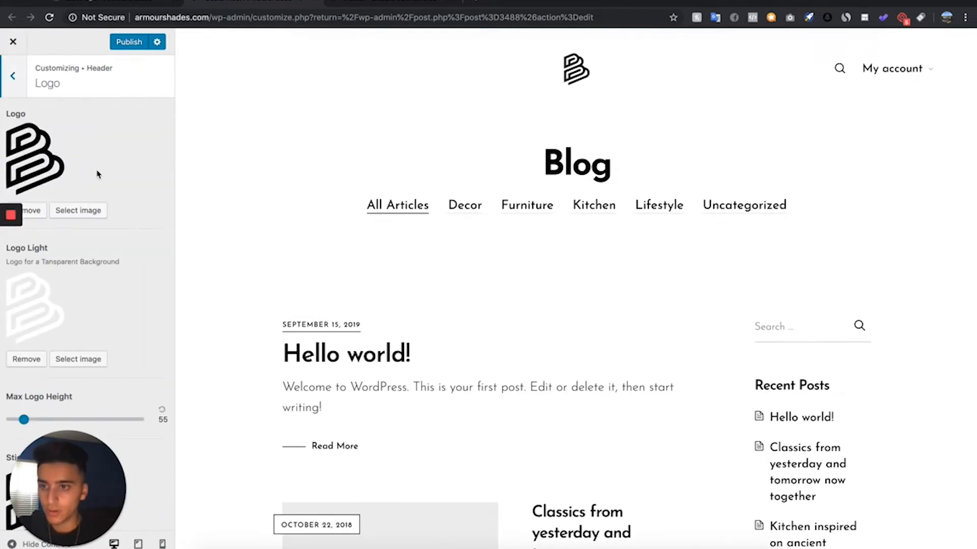
{"action": "left_click", "coordinate": [91, 212]}
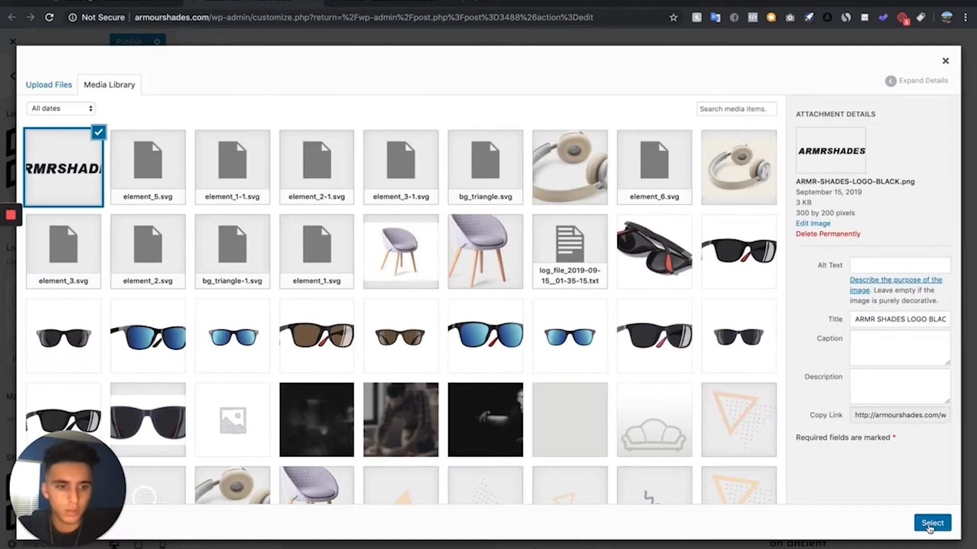
{"action": "left_click", "coordinate": [932, 524]}
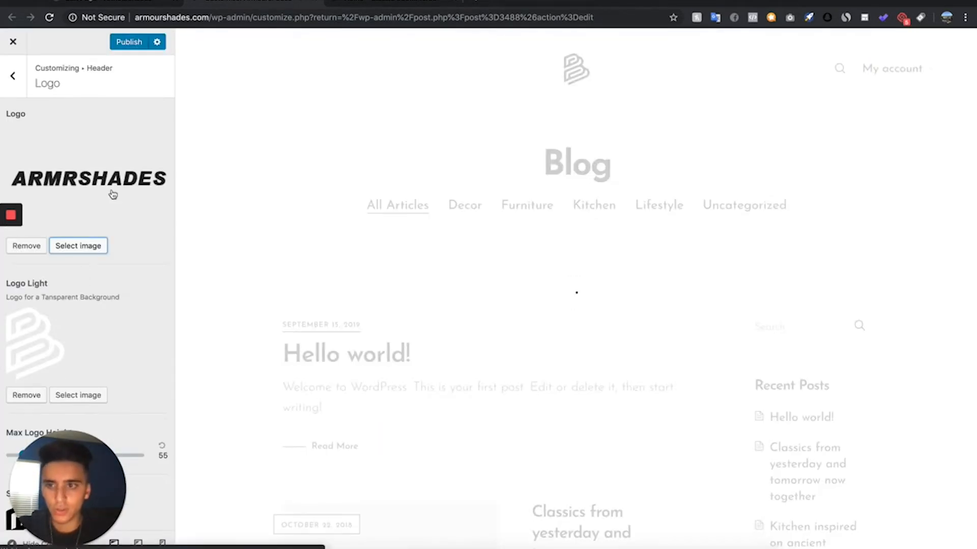
- Upload ARMR SHADES WHITE.png and set it as the light logo for transparent backgrounds
{"action": "scroll", "coordinate": [90, 281], "scroll_direction": "down", "scroll_amount": 3}
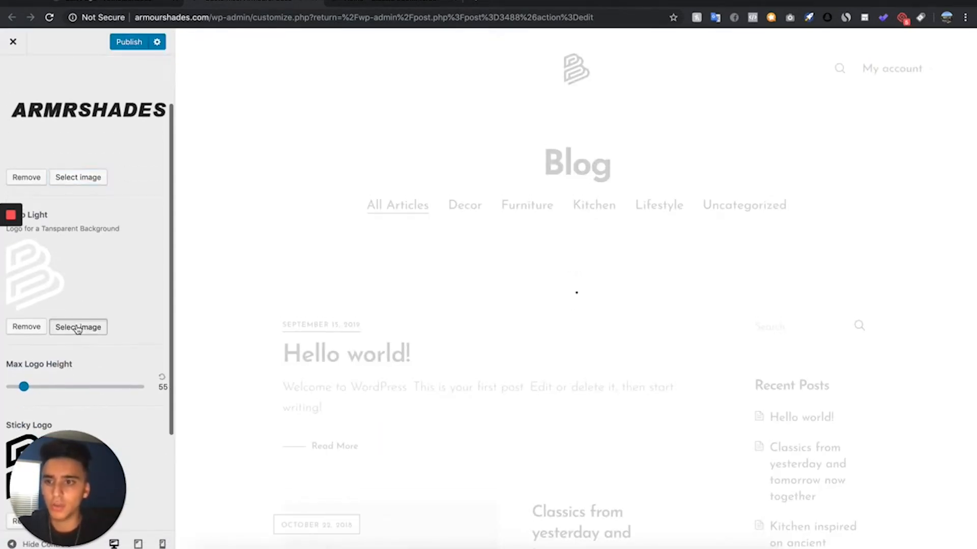
{"action": "left_click", "coordinate": [77, 328]}
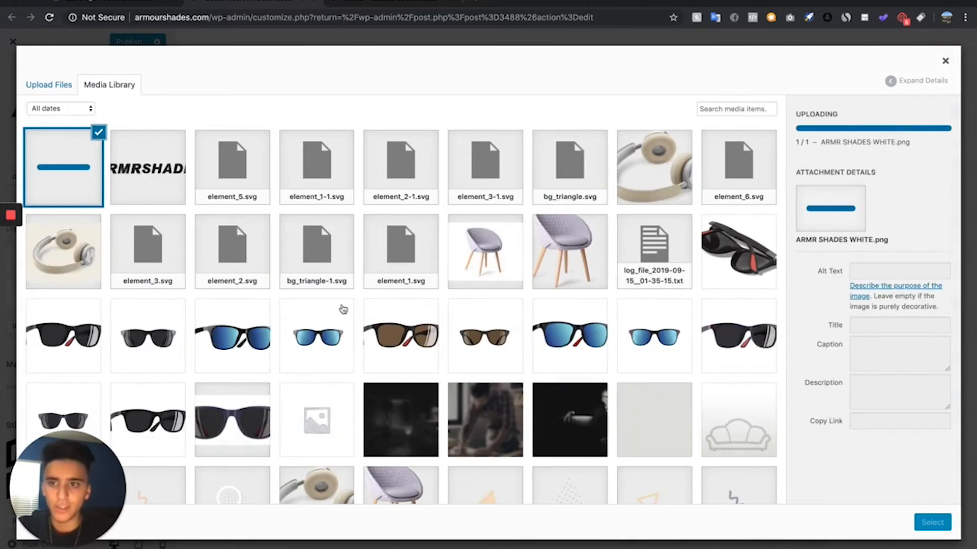
{"action": "left_click", "coordinate": [932, 523]}
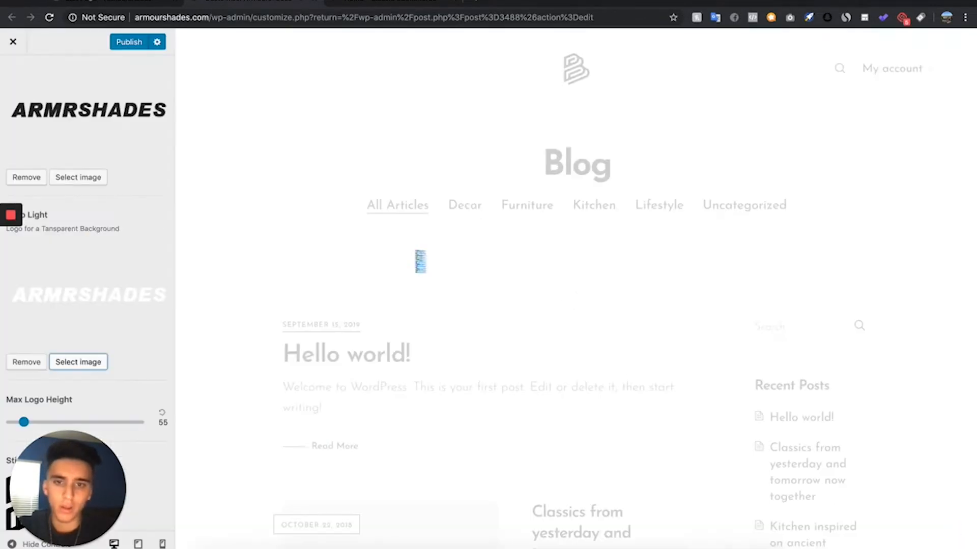
- Replace the sticky logo with the black ARMRSHADES image from the media library
{"action": "scroll", "coordinate": [74, 390], "scroll_direction": "down", "scroll_amount": 3}
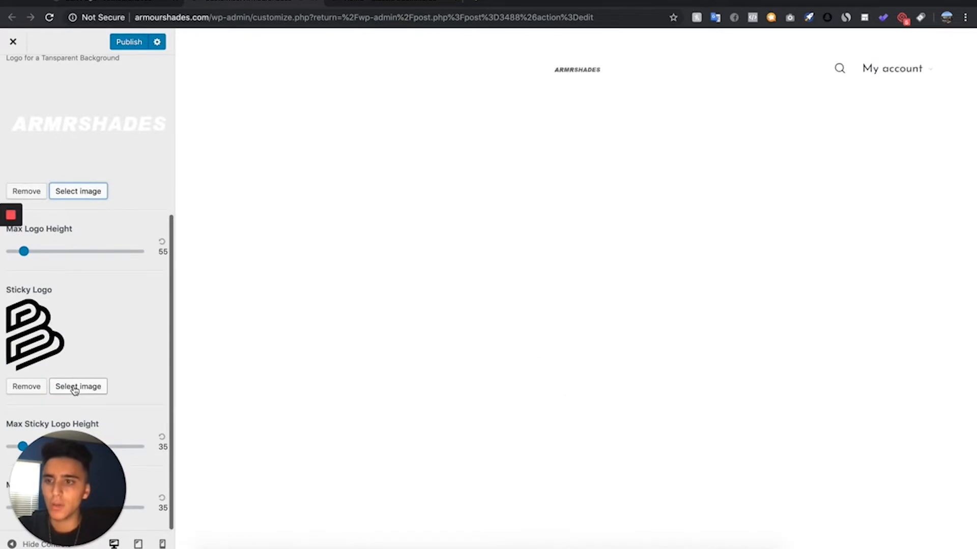
{"action": "left_click", "coordinate": [77, 387]}
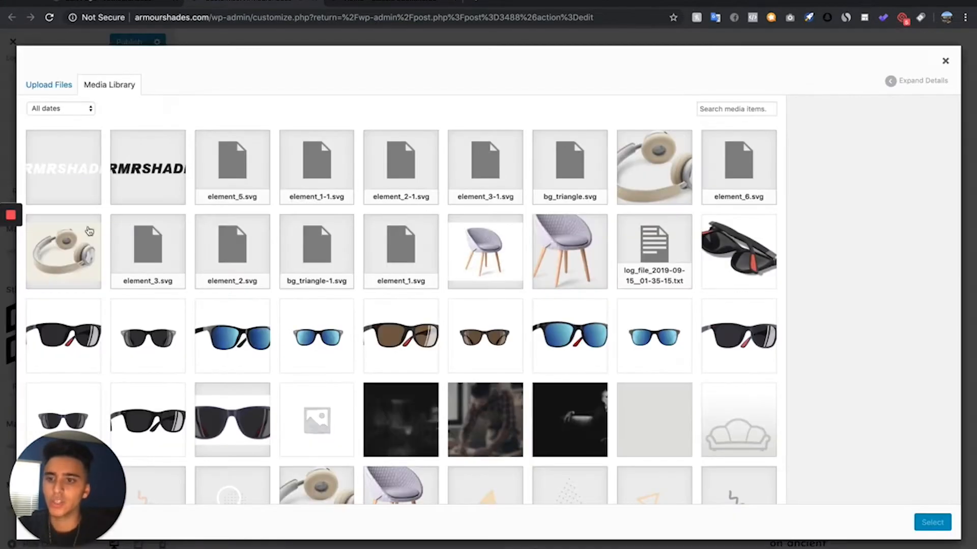
{"action": "left_click", "coordinate": [128, 144]}
{"action": "left_click", "coordinate": [947, 527]}
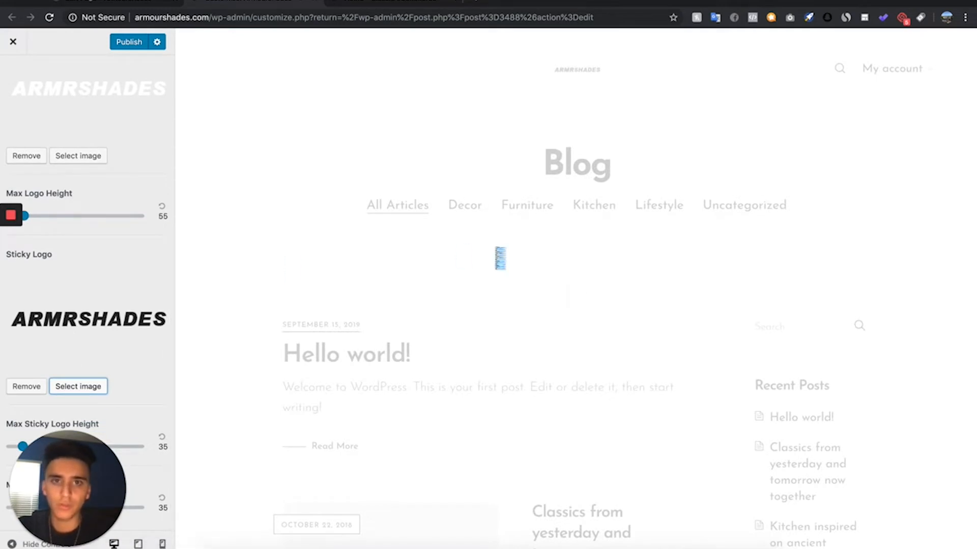
- Set the maximum logo height to 107, publish the logo changes and reload the live homepage to check them
{"action": "scroll", "coordinate": [40, 316], "scroll_direction": "up", "scroll_amount": 5}
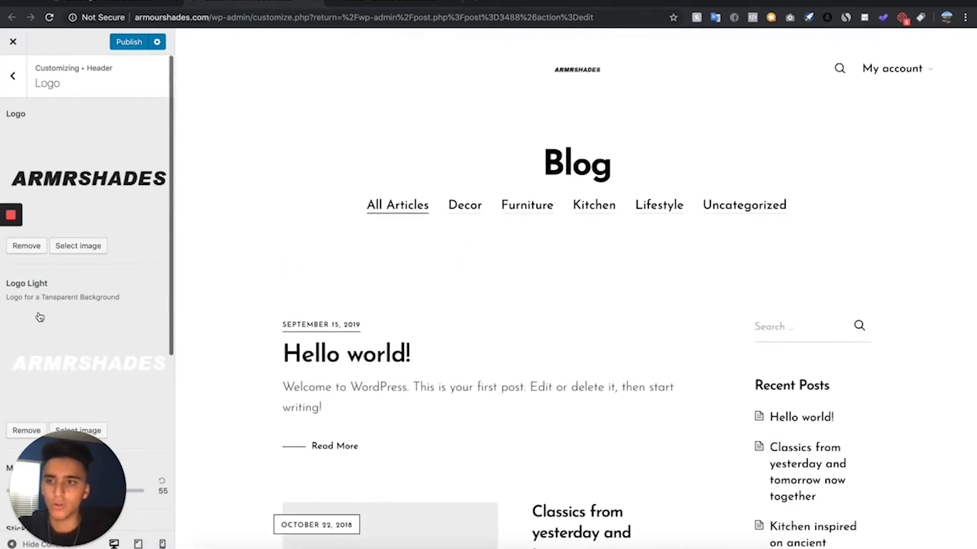
{"action": "scroll", "coordinate": [39, 316], "scroll_direction": "down", "scroll_amount": 4}
{"action": "scroll", "coordinate": [40, 317], "scroll_direction": "up", "scroll_amount": 1}
{"action": "mouse_move", "coordinate": [39, 316]}
{"action": "left_mouse_down"}
{"action": "mouse_move", "coordinate": [56, 319]}
{"action": "mouse_move", "coordinate": [41, 316]}
{"action": "left_mouse_up"}
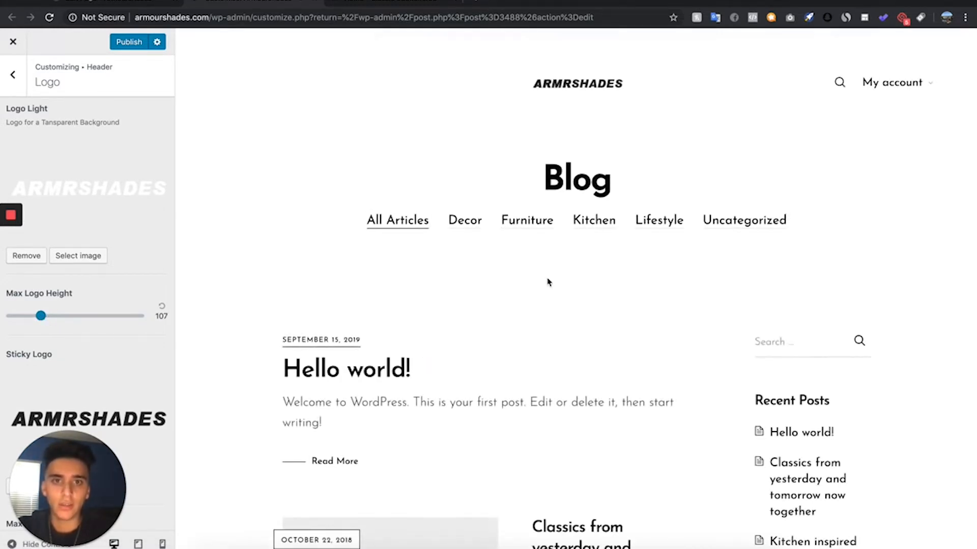
{"action": "scroll", "coordinate": [124, 234], "scroll_direction": "up", "scroll_amount": 4}
{"action": "left_click", "coordinate": [130, 41]}
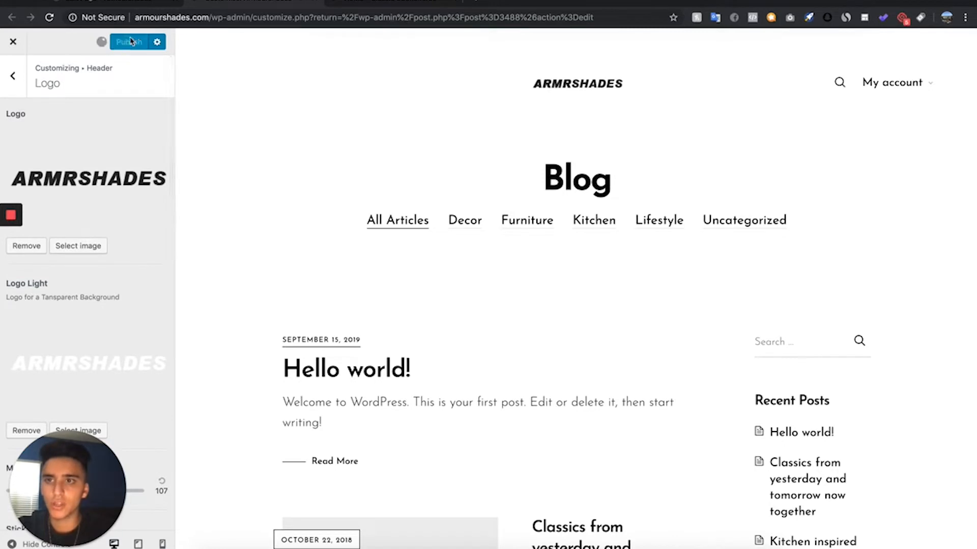
{"action": "left_click", "coordinate": [395, 2]}
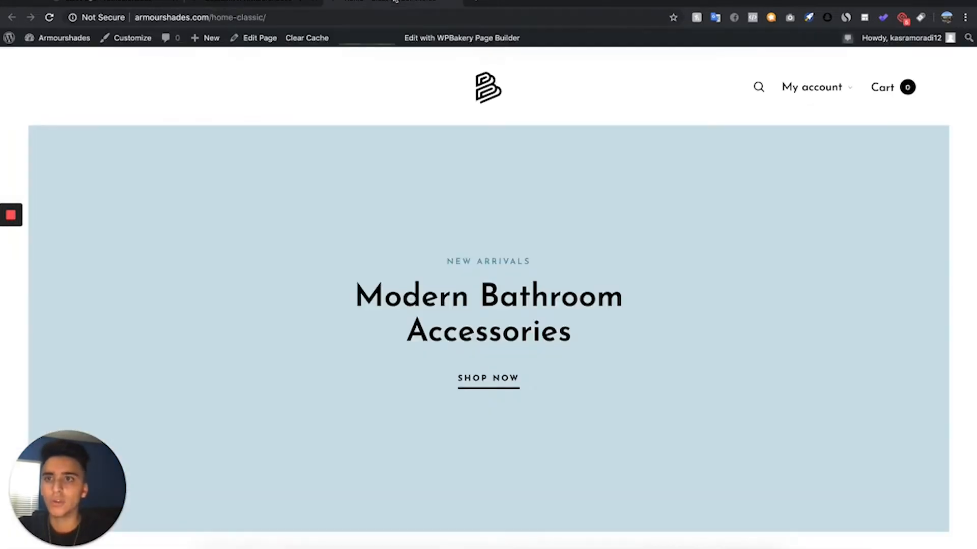
{"action": "left_click", "coordinate": [48, 19]}
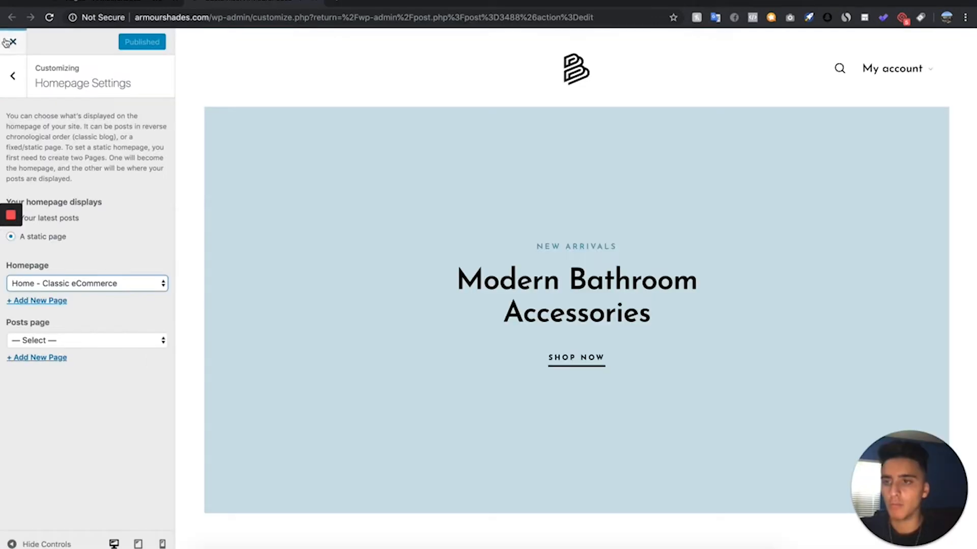
- Open the Site Identity settings and replace the default tagline with the copied one beginning "Premium Handcrafted Sunglasses for"
{"action": "left_click", "coordinate": [23, 74]}
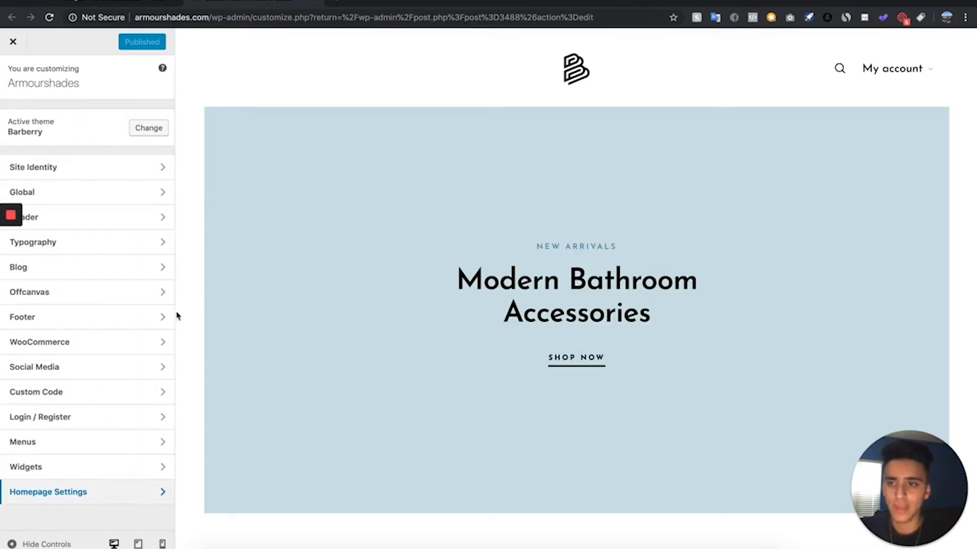
{"action": "left_click", "coordinate": [101, 175]}
{"action": "left_click", "coordinate": [118, 163]}
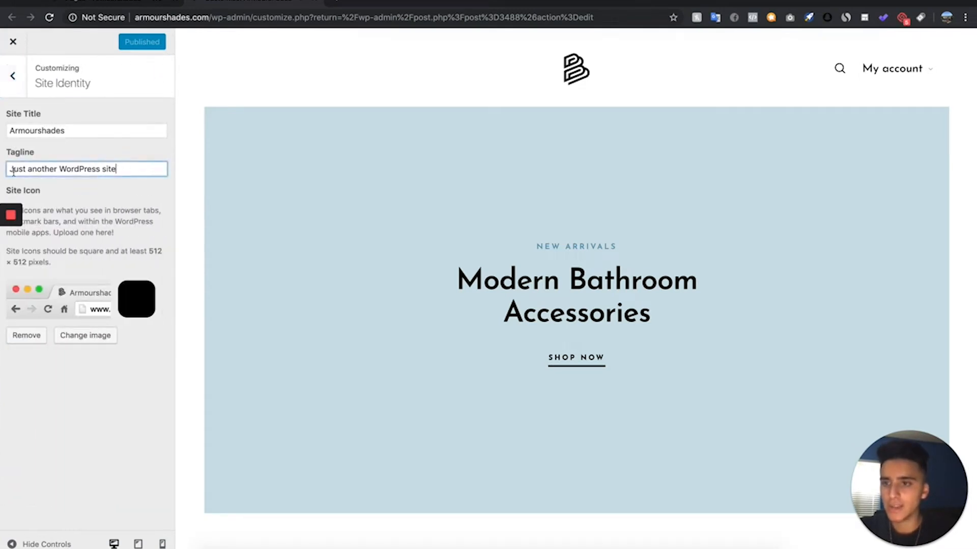
{"action": "key", "text": "super+a"}
{"action": "key", "text": "BackSpace"}
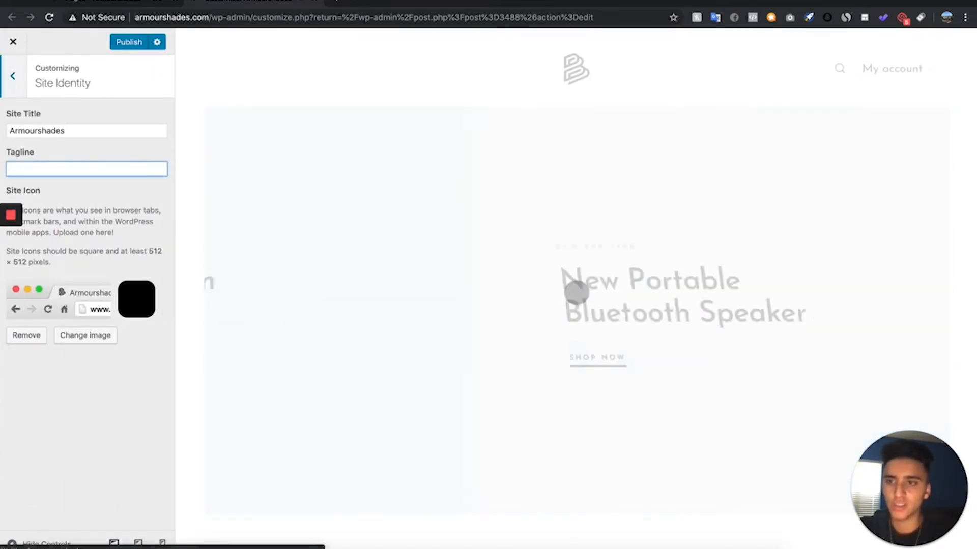
{"action": "key", "text": "super+v"}
- Change the site title to "ARMR Shades" and publish the site identity changes
{"action": "left_click", "coordinate": [40, 130]}
{"action": "key", "text": "BackSpace"}
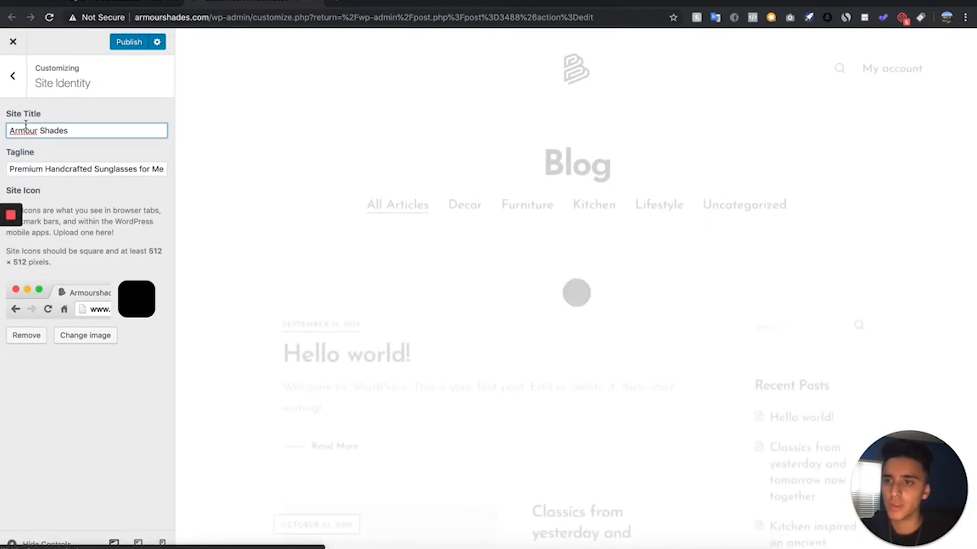
{"action": "key", "text": "BackSpace"}
{"action": "key", "text": "BackSpace"}
{"action": "key", "text": "BackSpace"}
{"action": "key", "text": "BackSpace"}
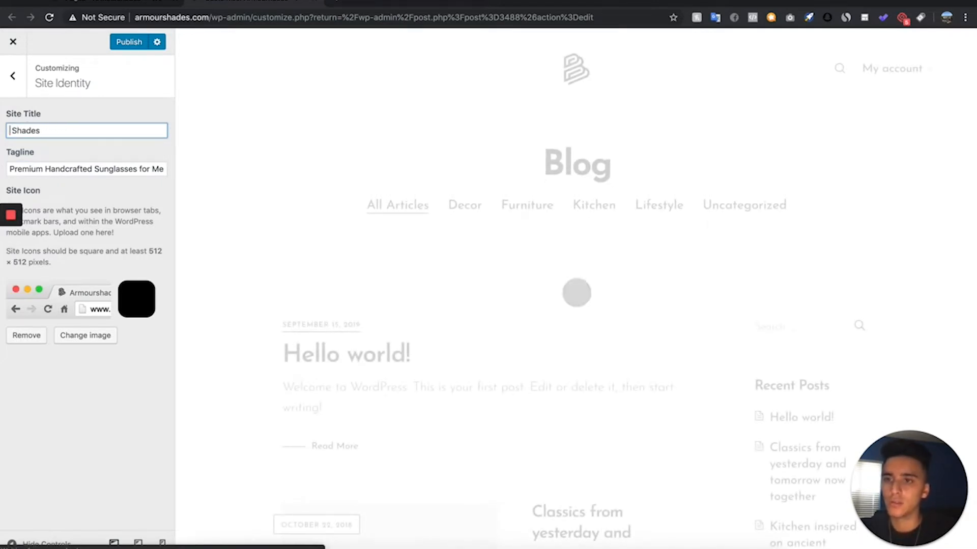
{"action": "type", "text": "ARMR"}
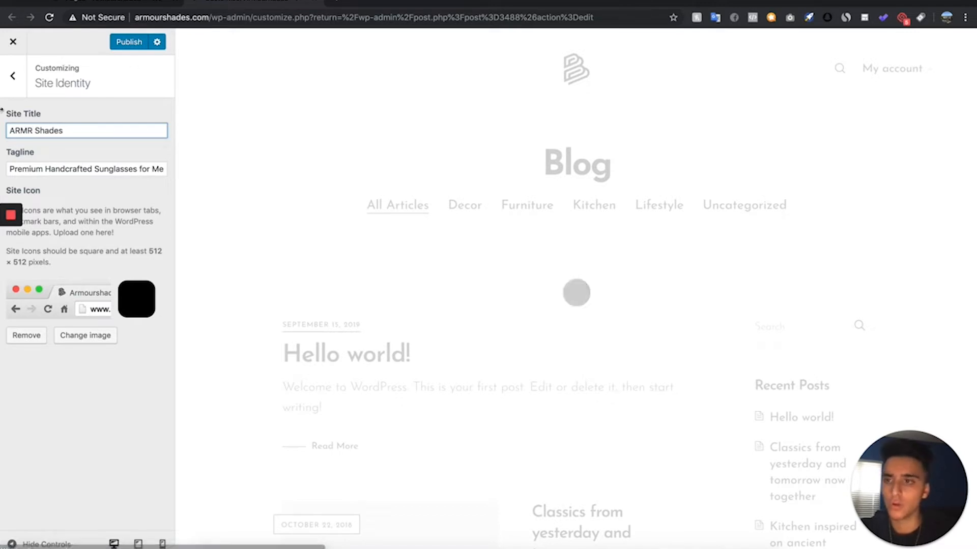
{"action": "left_click", "coordinate": [134, 43]}
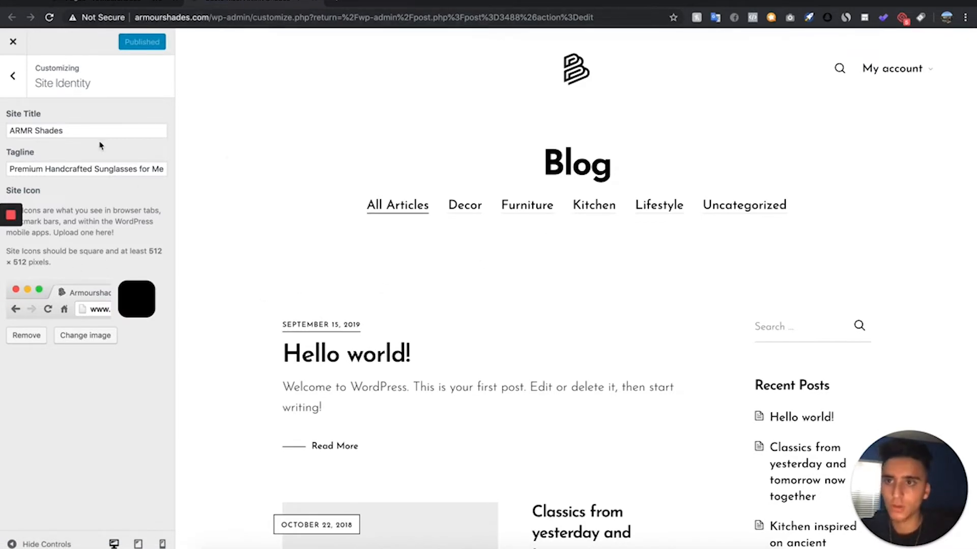
- Replace the site icon with another image from the media library
{"action": "left_click", "coordinate": [85, 337]}
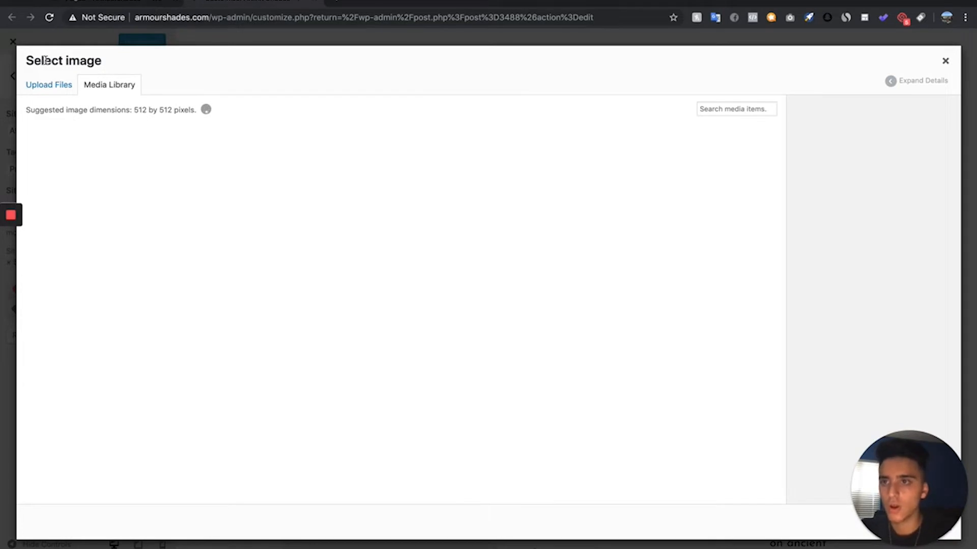
{"action": "left_click", "coordinate": [946, 61]}
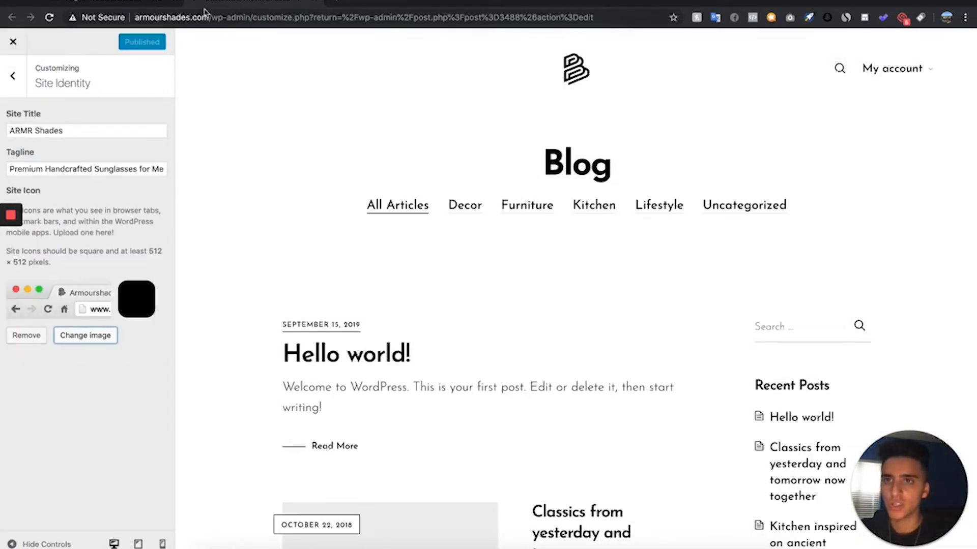
{"action": "left_click", "coordinate": [85, 335]}
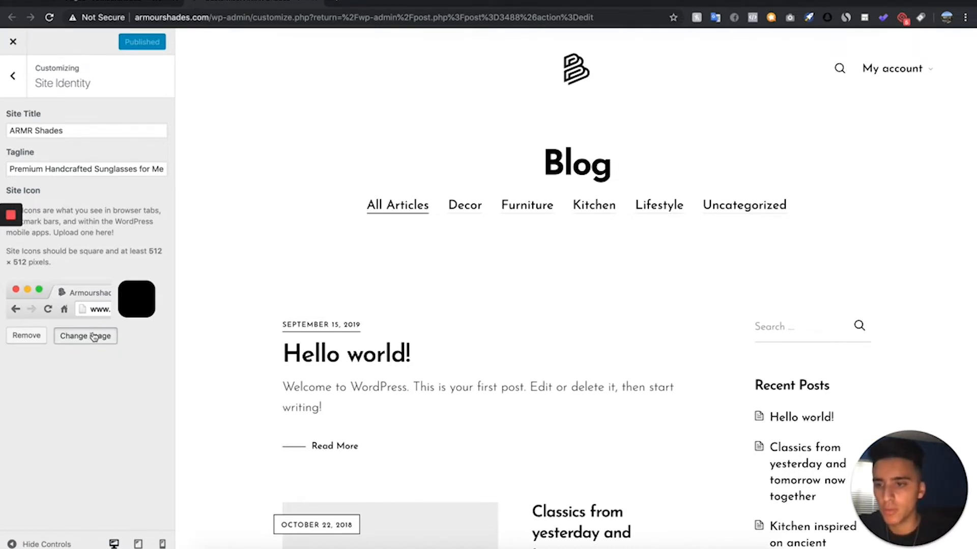
{"action": "left_click", "coordinate": [149, 182]}
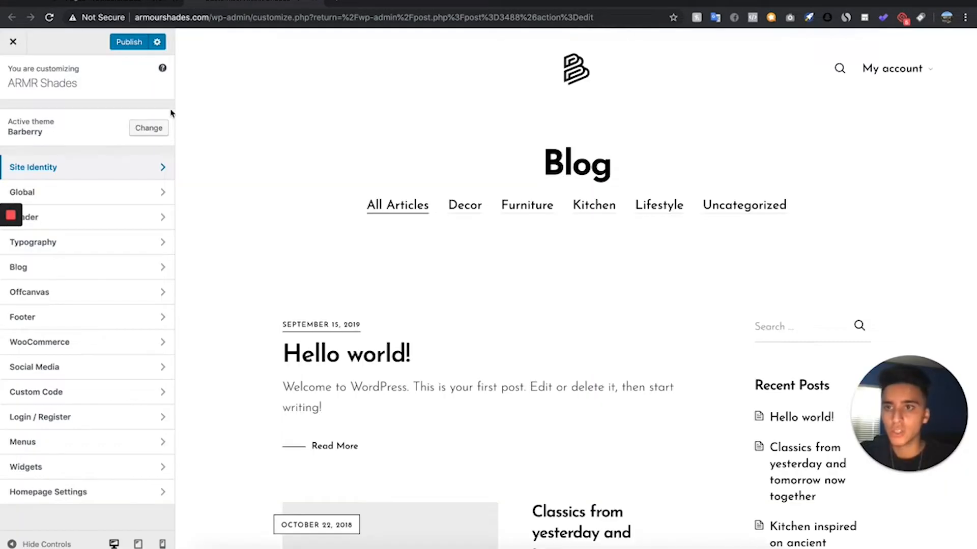
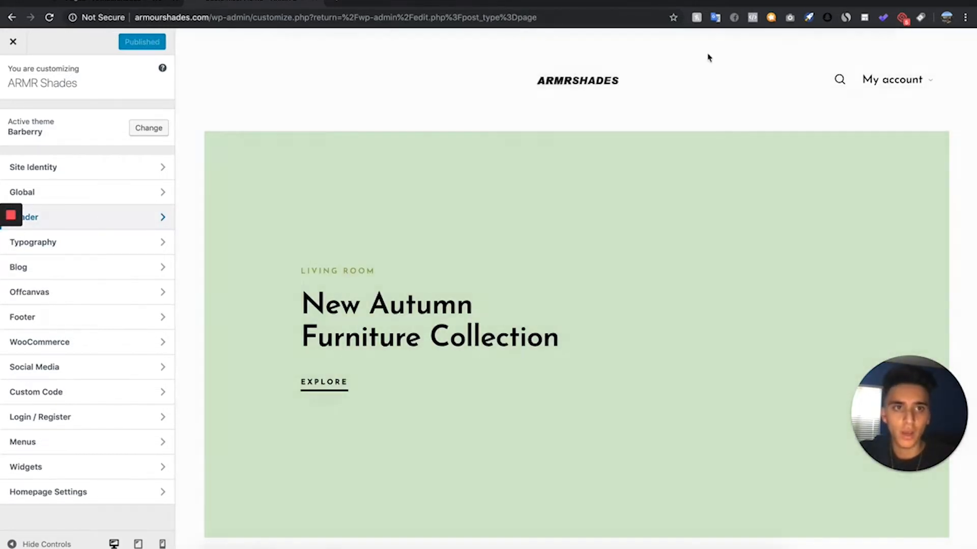
- Turn off the My Account and Wishlist header elements, publish the change and check the homepage preview
{"action": "left_click", "coordinate": [125, 218]}
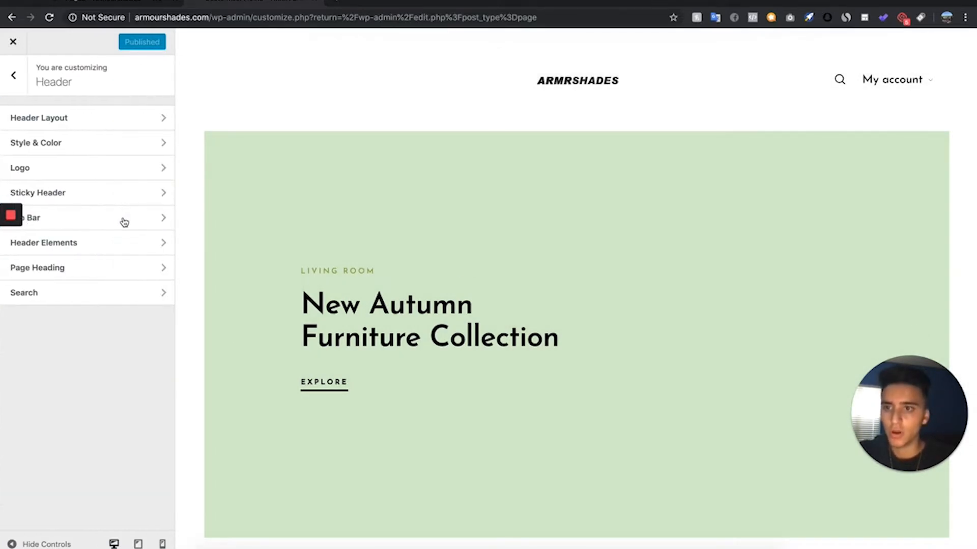
{"action": "left_click", "coordinate": [112, 247]}
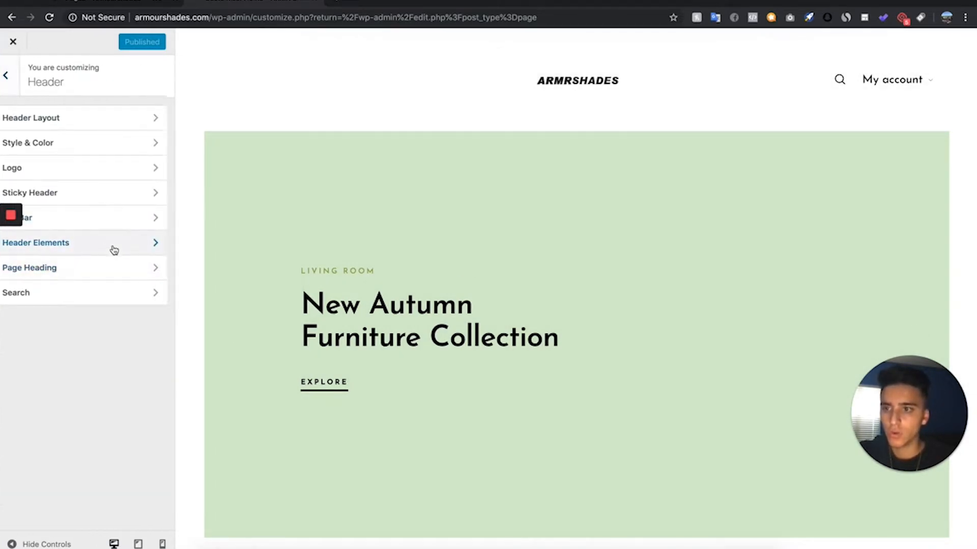
{"action": "left_click", "coordinate": [152, 184]}
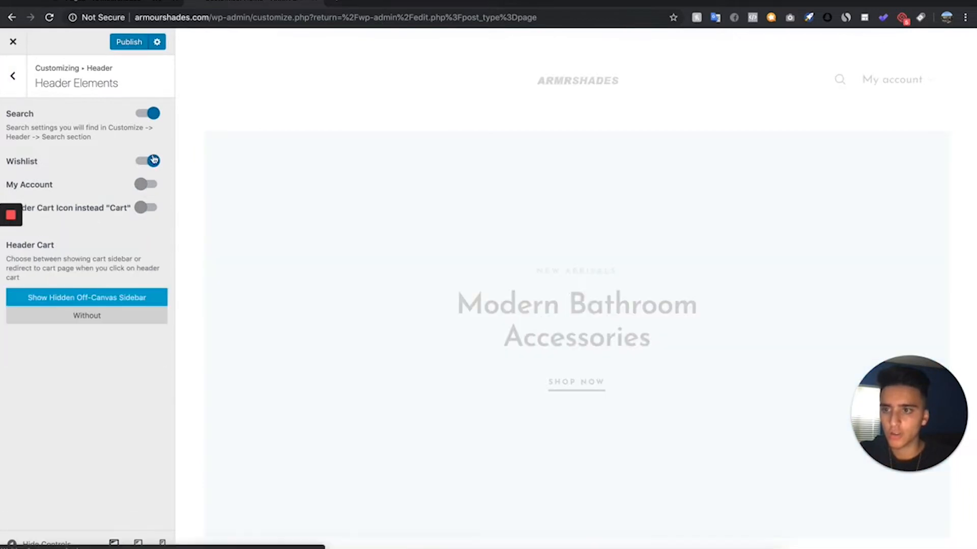
{"action": "left_click", "coordinate": [153, 160]}
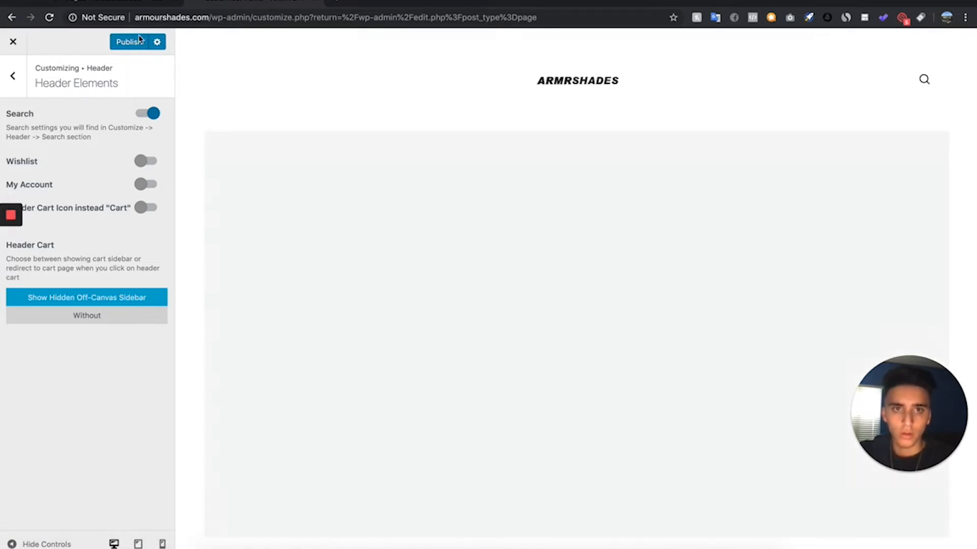
{"action": "left_click", "coordinate": [119, 42]}
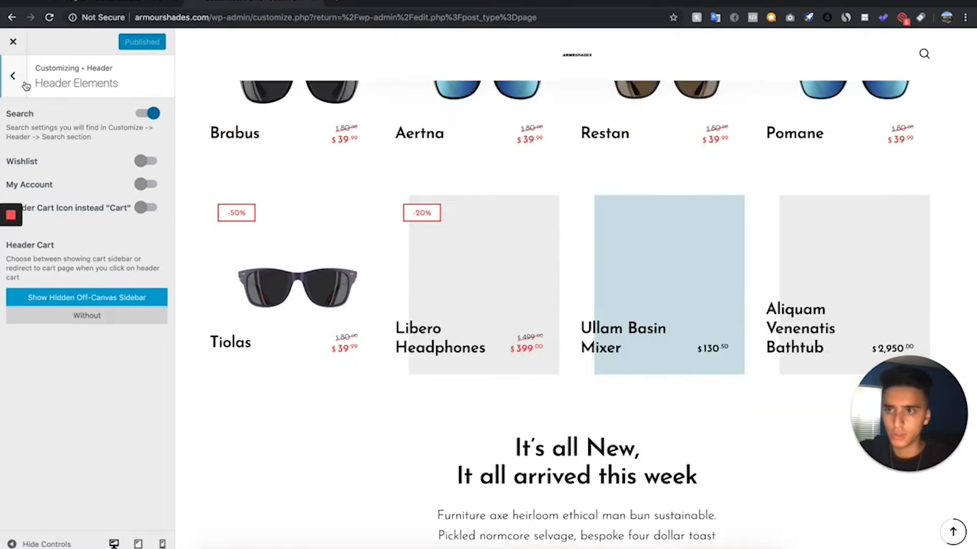
{"action": "left_click", "coordinate": [19, 80]}
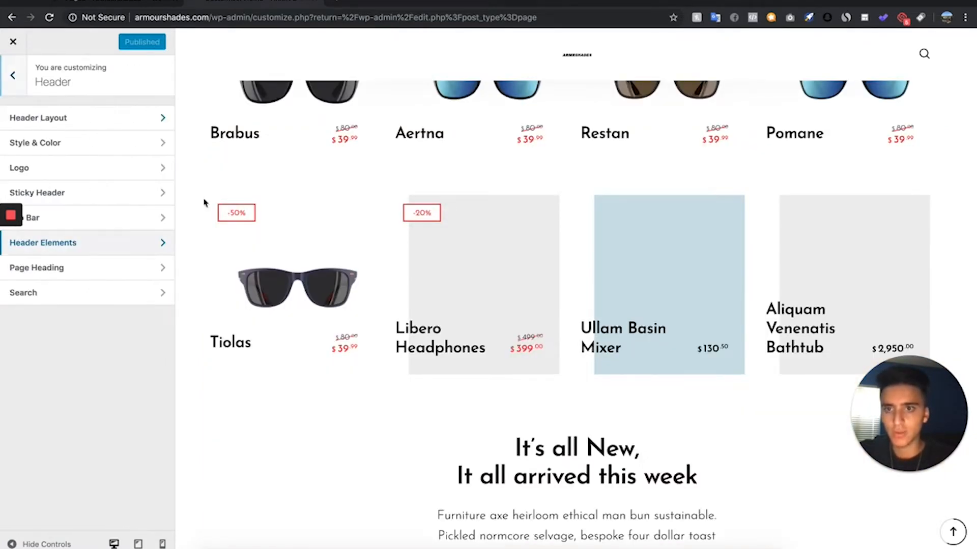
{"action": "scroll", "coordinate": [396, 321], "scroll_direction": "up", "scroll_amount": 3}
{"action": "scroll", "coordinate": [399, 304], "scroll_direction": "up", "scroll_amount": 1}
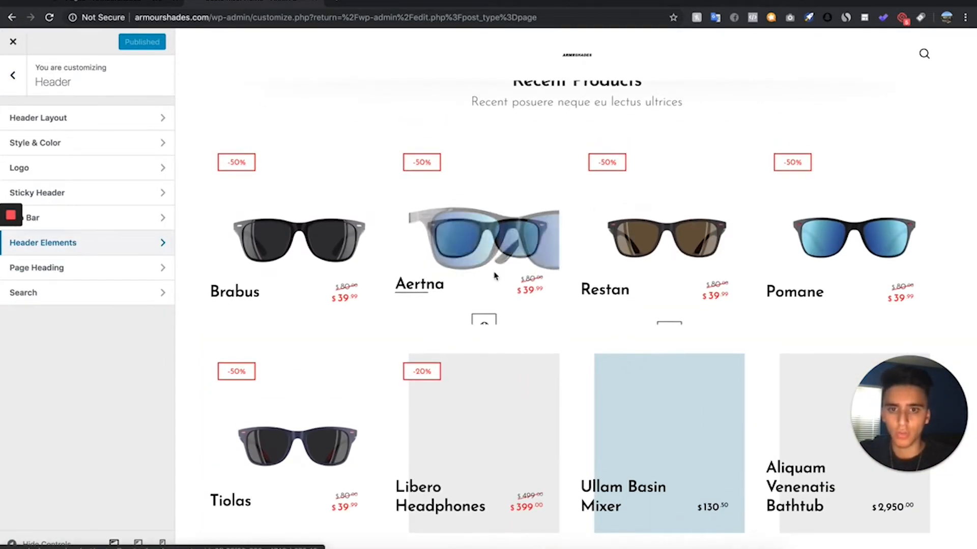
- In the WooCommerce shop catalog settings, set the product grid layout to Layout 1 and check it in the shop preview
{"action": "left_click", "coordinate": [13, 75]}
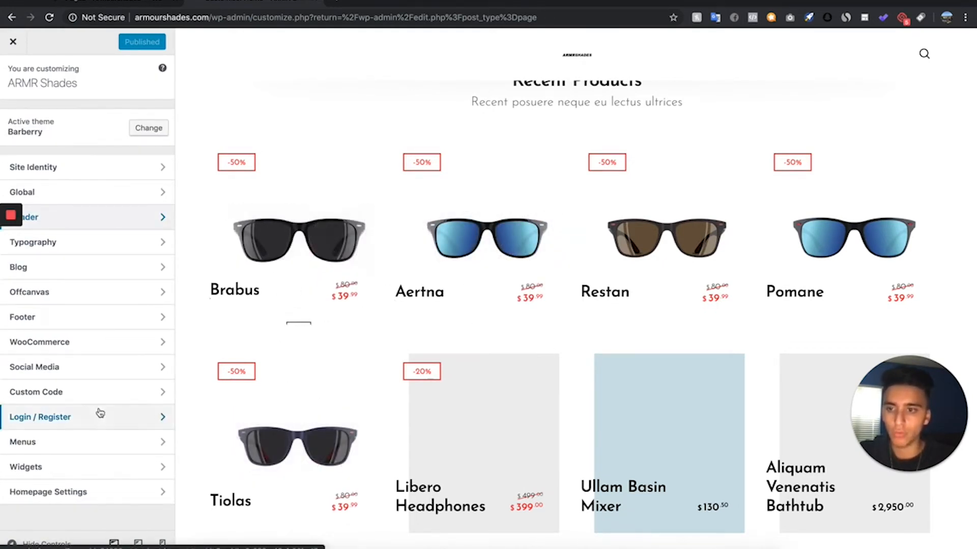
{"action": "left_click", "coordinate": [97, 343]}
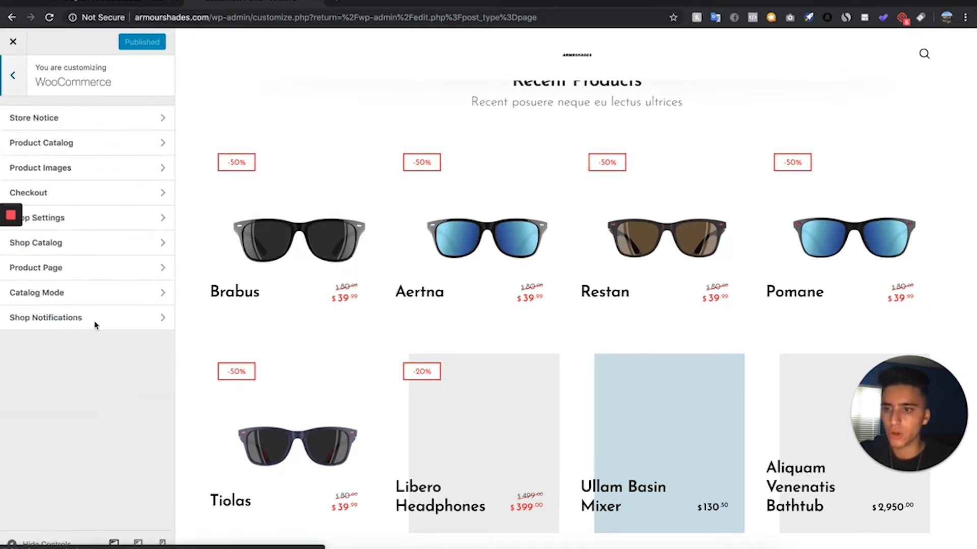
{"action": "left_click", "coordinate": [133, 245]}
{"action": "scroll", "coordinate": [133, 247], "scroll_direction": "down", "scroll_amount": 10}
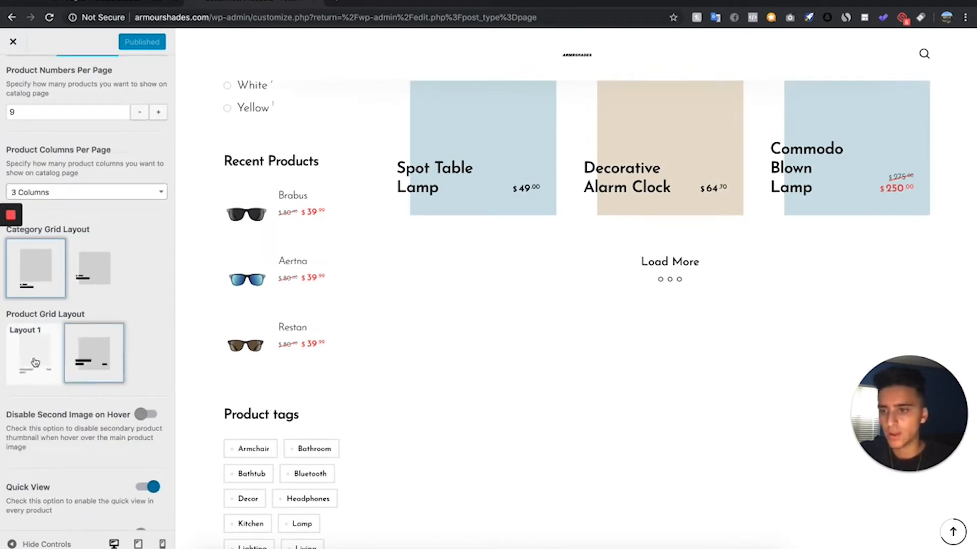
{"action": "left_click", "coordinate": [45, 360]}
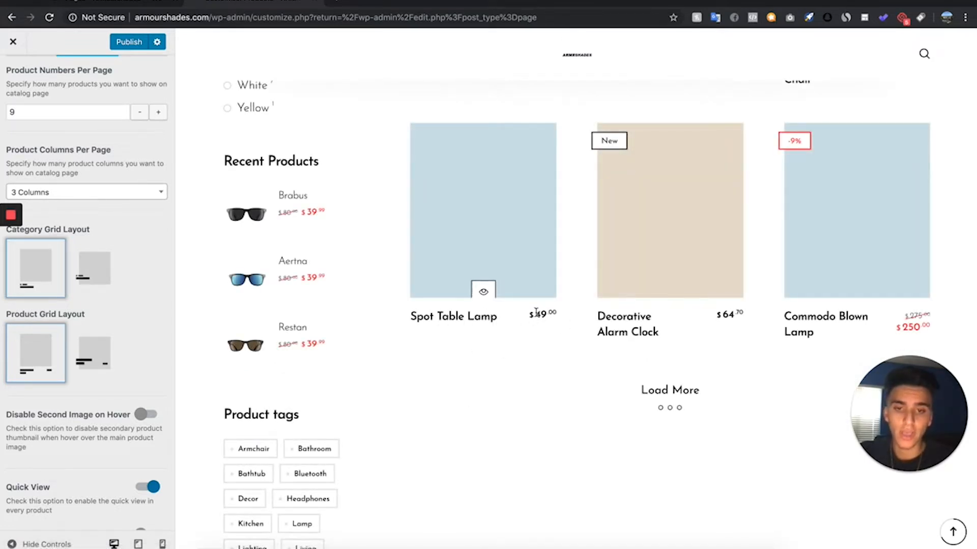
{"action": "scroll", "coordinate": [512, 322], "scroll_direction": "up", "scroll_amount": 14}
{"action": "scroll", "coordinate": [513, 321], "scroll_direction": "down", "scroll_amount": 4}
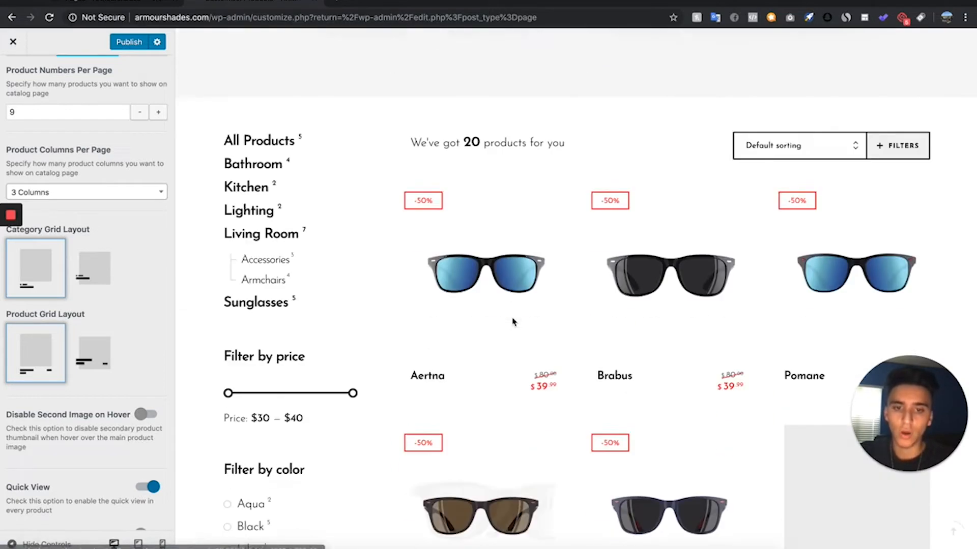
{"action": "scroll", "coordinate": [36, 336], "scroll_direction": "down", "scroll_amount": 2}
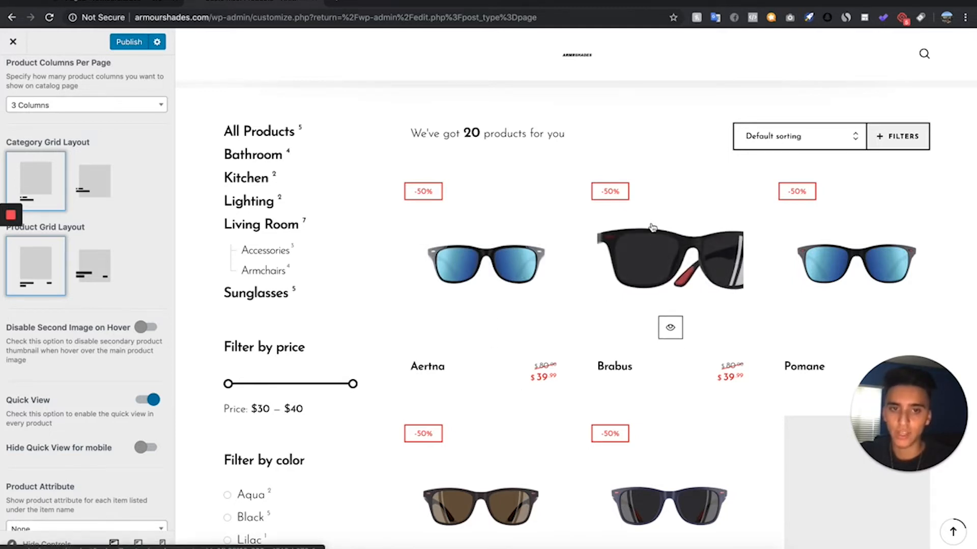
- Disable Quick View on products and turn off the shop sidebar in the catalog settings
{"action": "left_click", "coordinate": [155, 406]}
{"action": "scroll", "coordinate": [151, 408], "scroll_direction": "up", "scroll_amount": 10}
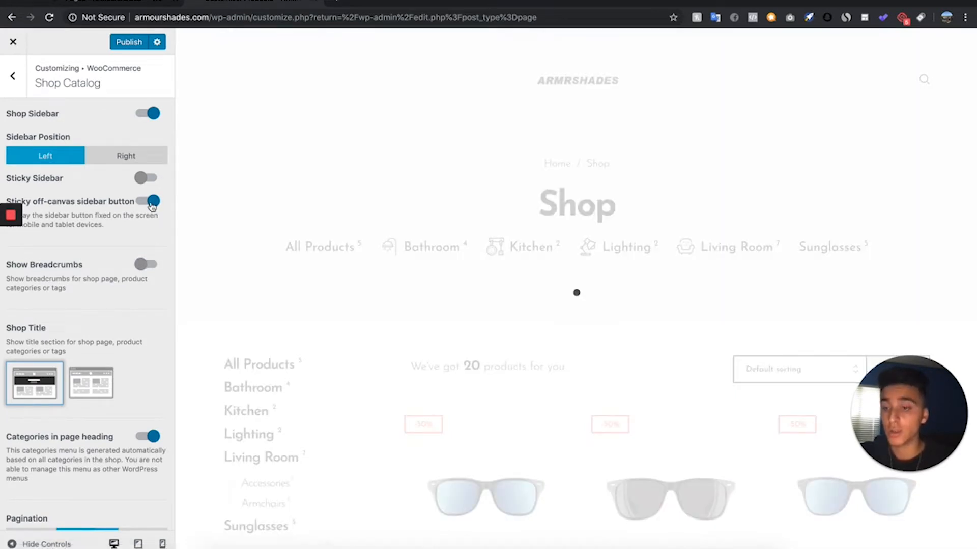
{"action": "left_click", "coordinate": [144, 115]}
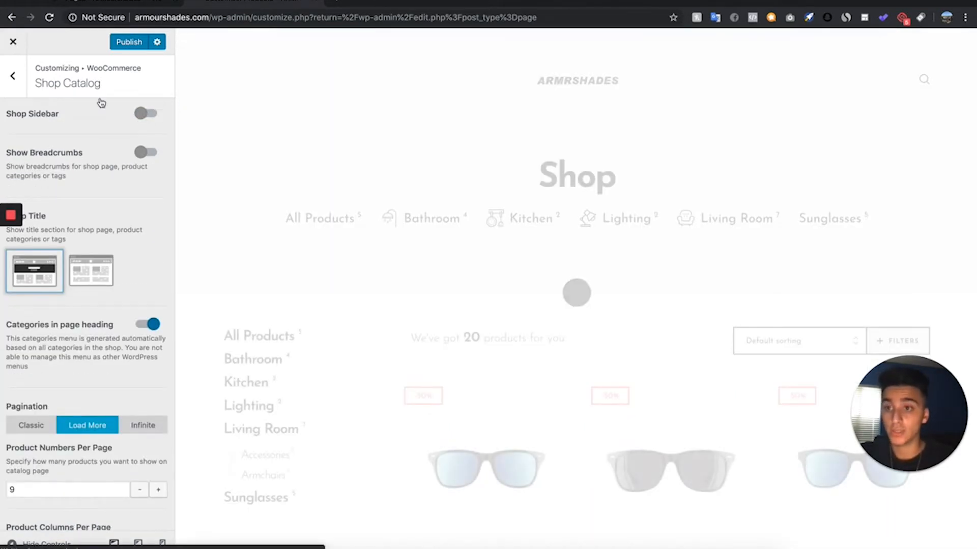
- Turn off the categories in the page heading and set the shop title section to Disable
{"action": "scroll", "coordinate": [145, 296], "scroll_direction": "down", "scroll_amount": 1}
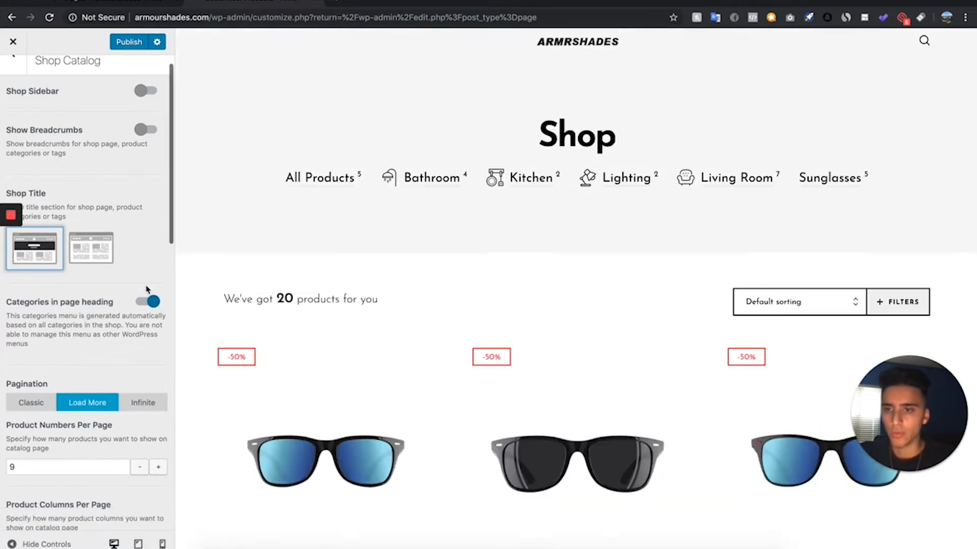
{"action": "left_click", "coordinate": [145, 302]}
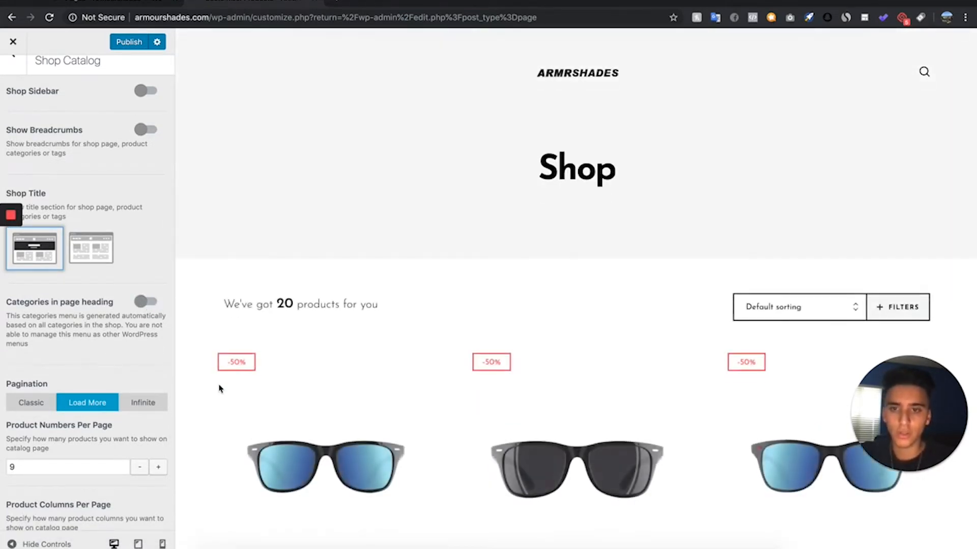
{"action": "scroll", "coordinate": [82, 203], "scroll_direction": "down", "scroll_amount": 2}
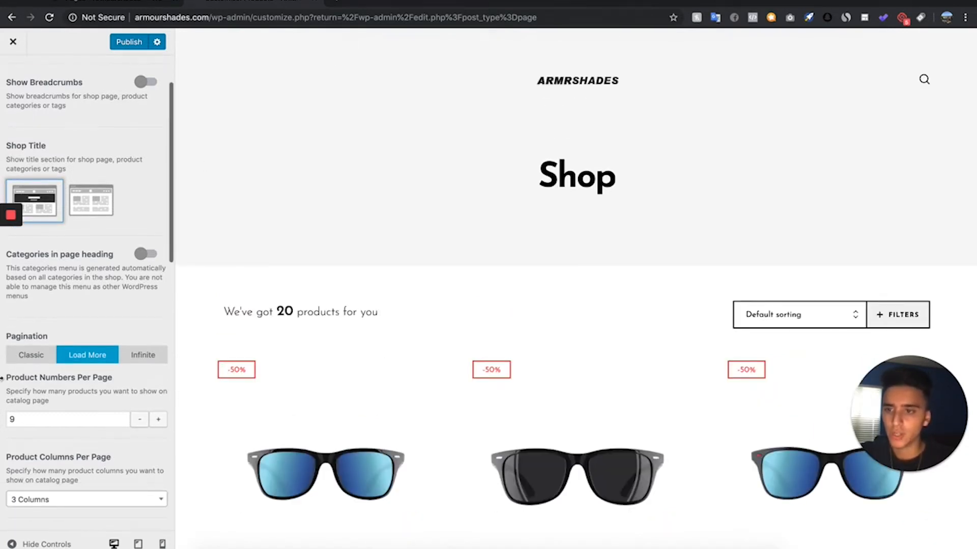
{"action": "scroll", "coordinate": [81, 211], "scroll_direction": "up", "scroll_amount": 3}
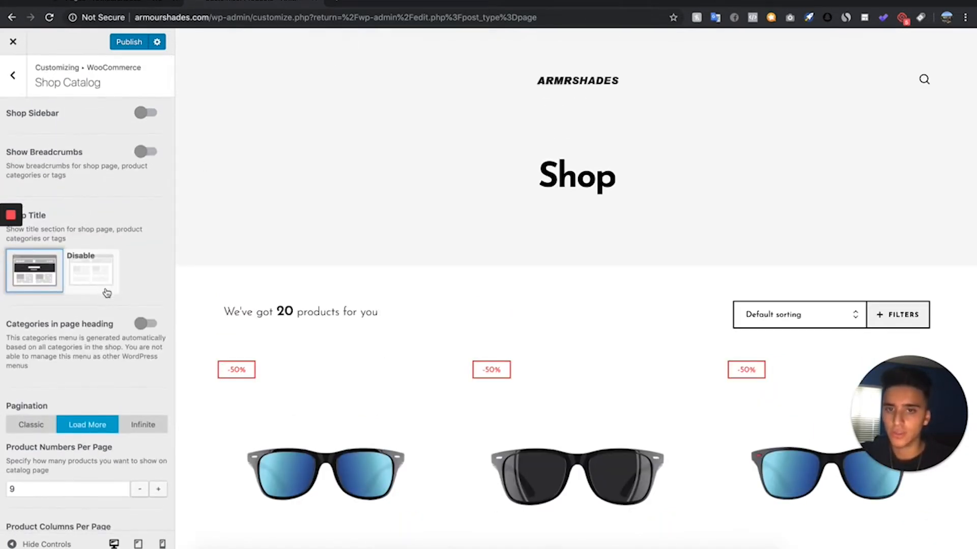
{"action": "left_click", "coordinate": [96, 273]}
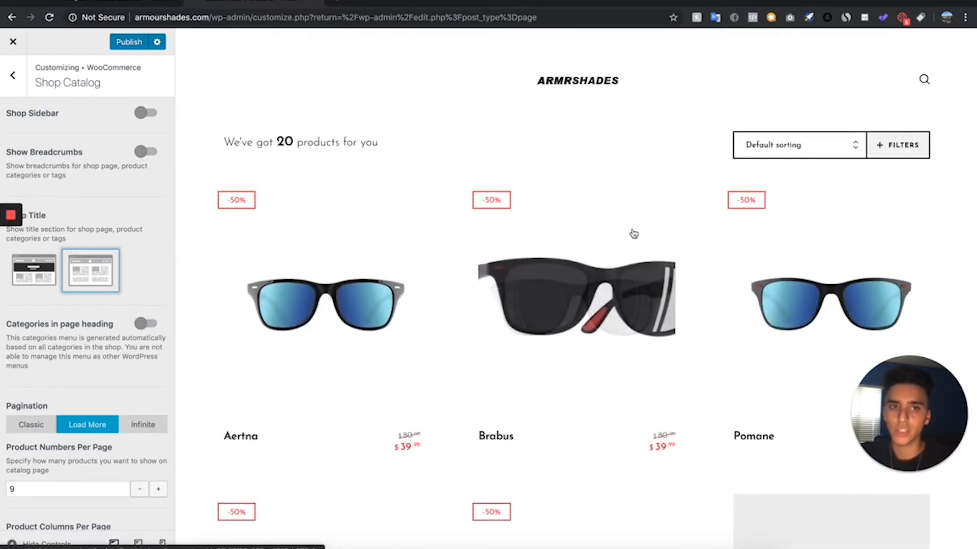
- Set the product labels to Solid, turn off the "New" label on products and publish the shop catalog changes
{"action": "scroll", "coordinate": [633, 233], "scroll_direction": "down", "scroll_amount": 4}
{"action": "scroll", "coordinate": [78, 358], "scroll_direction": "down", "scroll_amount": 12}
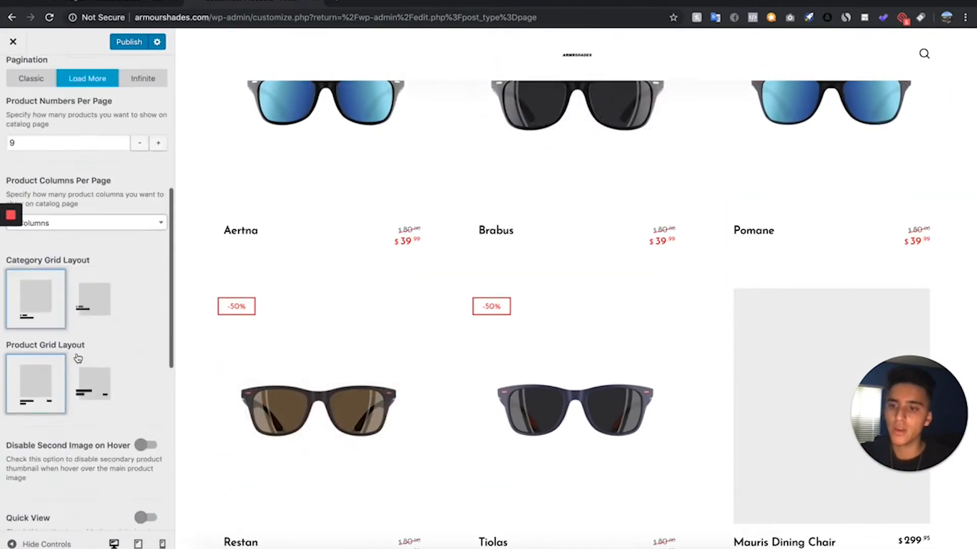
{"action": "scroll", "coordinate": [77, 358], "scroll_direction": "down", "scroll_amount": 3}
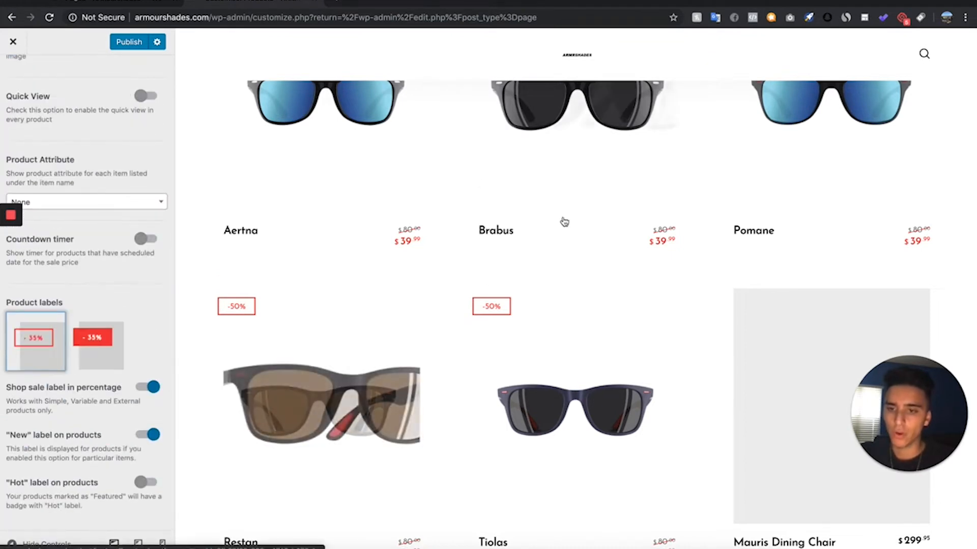
{"action": "scroll", "coordinate": [506, 232], "scroll_direction": "up", "scroll_amount": 4}
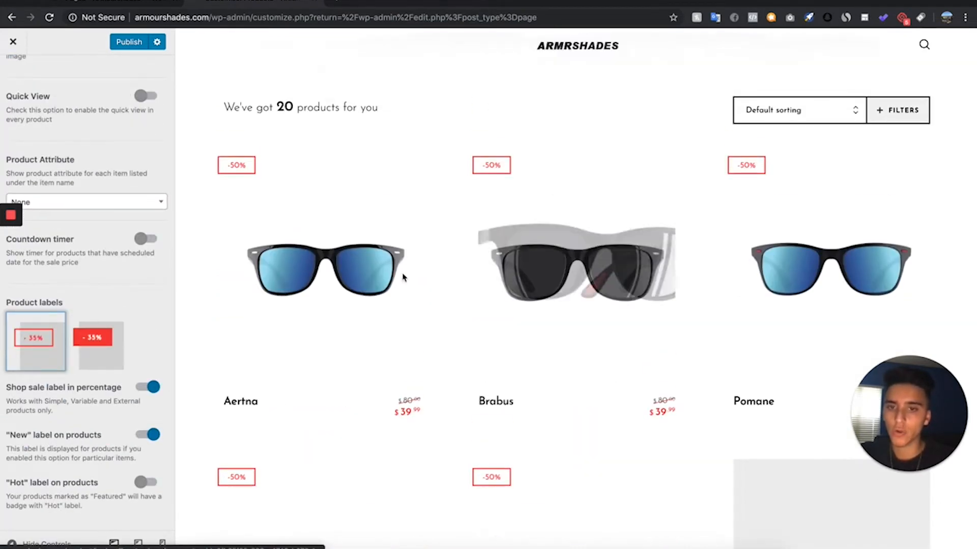
{"action": "left_click", "coordinate": [94, 356]}
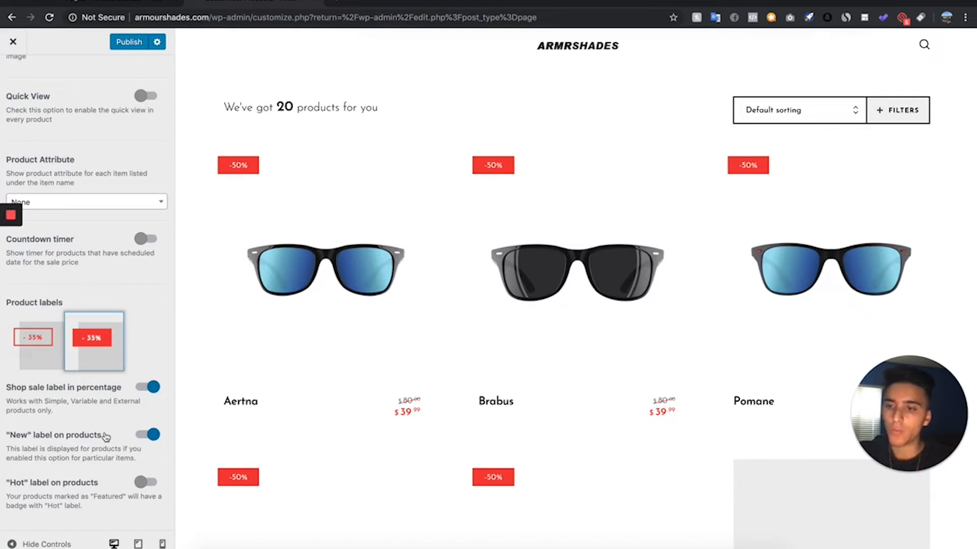
{"action": "left_click", "coordinate": [153, 434]}
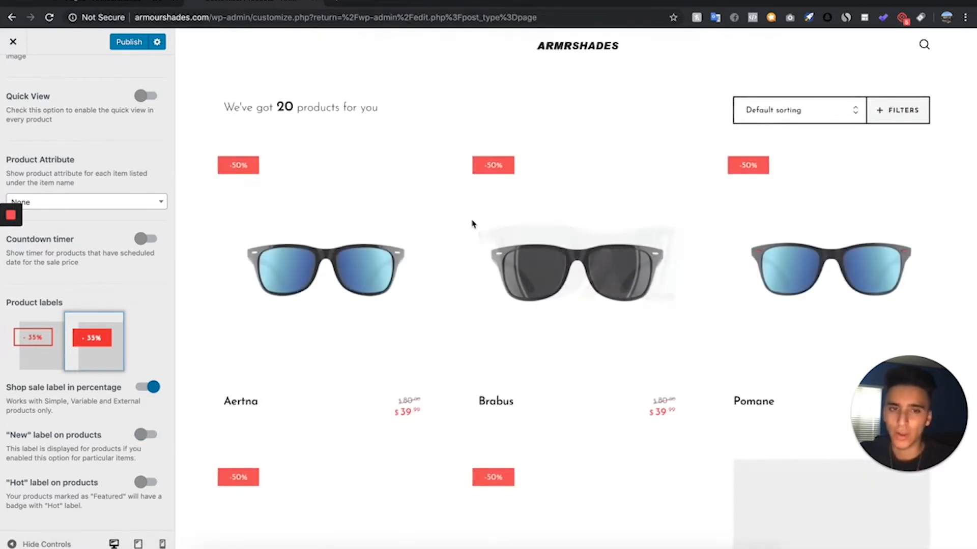
{"action": "scroll", "coordinate": [90, 290], "scroll_direction": "up", "scroll_amount": 10}
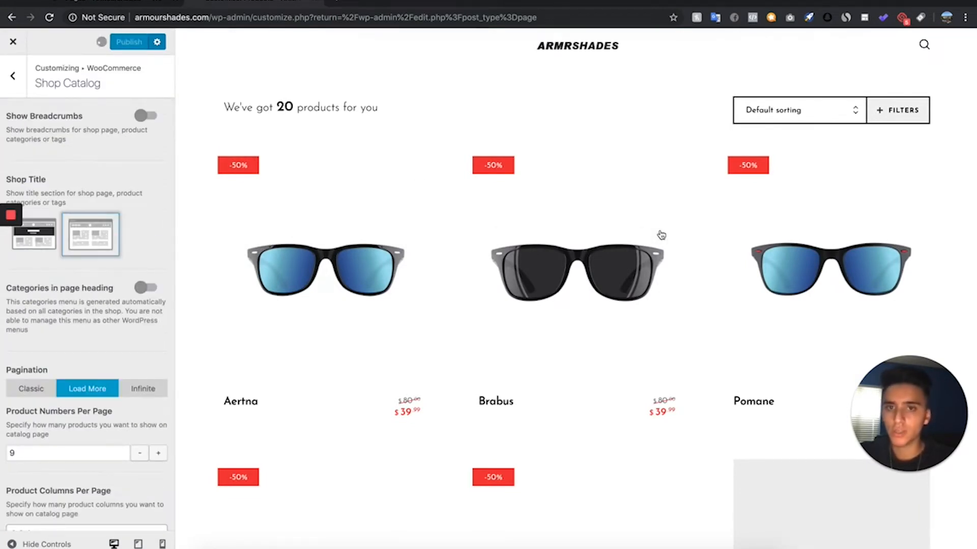
{"action": "scroll", "coordinate": [661, 235], "scroll_direction": "up", "scroll_amount": 1}
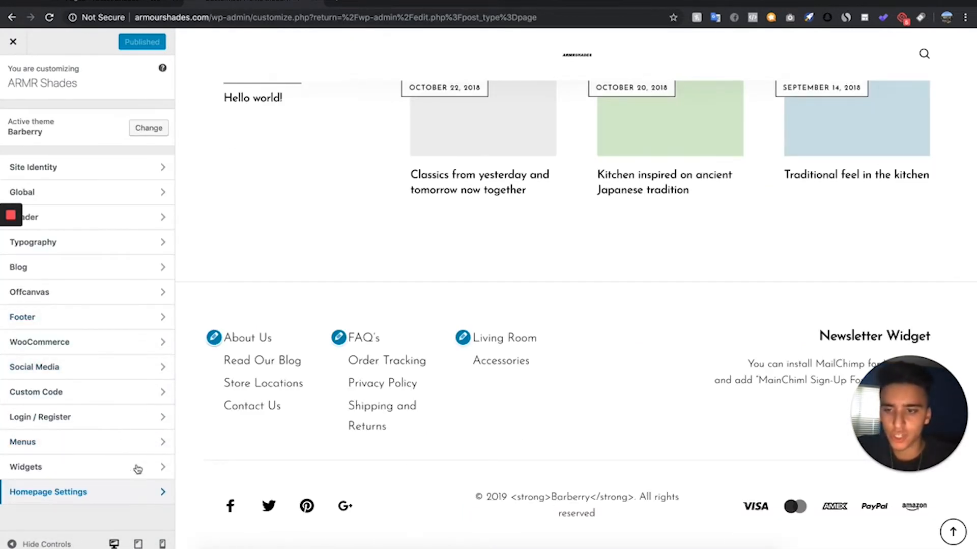
- Open the footer settings and turn off the footer reveal effect
{"action": "left_click", "coordinate": [63, 316]}
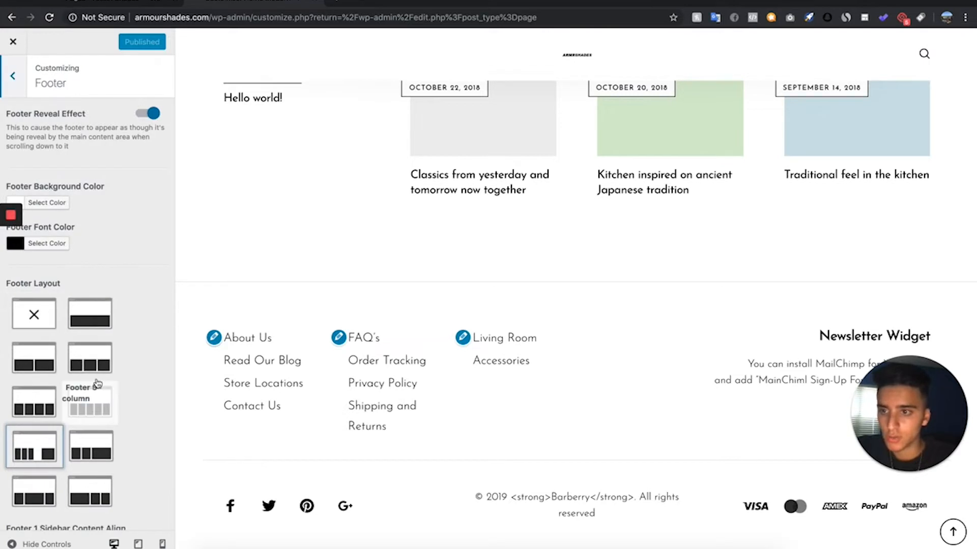
{"action": "scroll", "coordinate": [116, 219], "scroll_direction": "down", "scroll_amount": 1}
{"action": "left_click", "coordinate": [146, 93]}
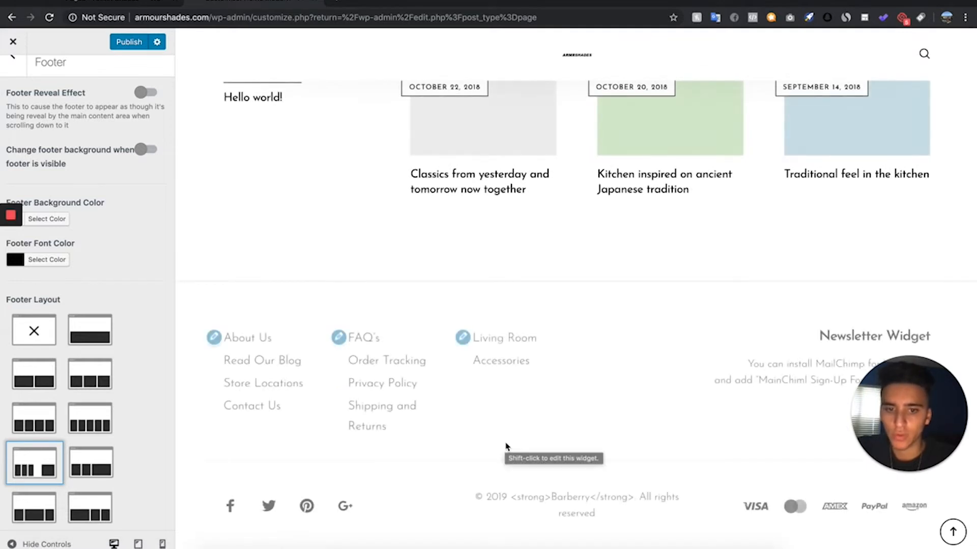
- Replace "Barberry" with "ARMR SHADES" in the footer copyright text and remove PayPal and Amazon from the payment options
{"action": "scroll", "coordinate": [49, 299], "scroll_direction": "down", "scroll_amount": 4}
{"action": "scroll", "coordinate": [48, 300], "scroll_direction": "down", "scroll_amount": 15}
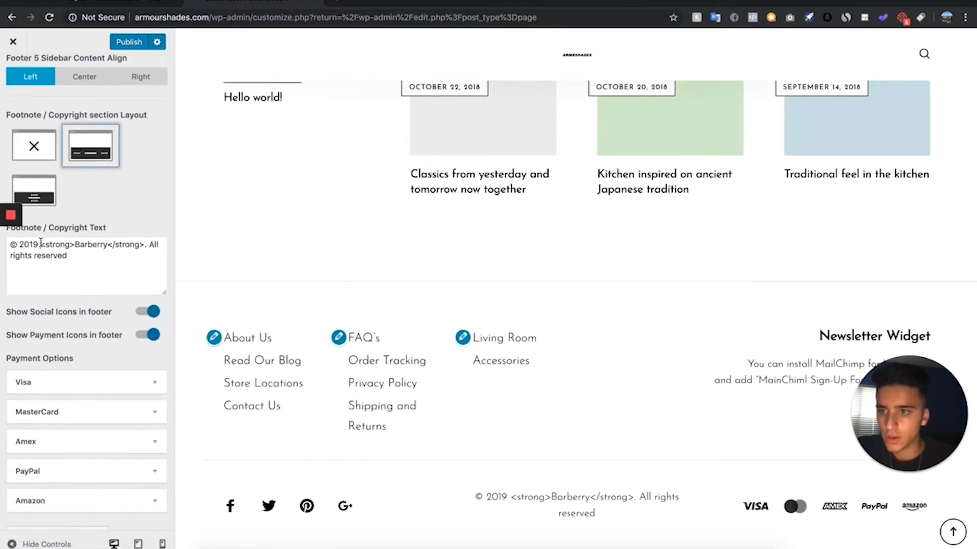
{"action": "left_click_drag", "start_coordinate": [38, 245], "coordinate": [75, 246]}
{"action": "left_click", "coordinate": [107, 245]}
{"action": "left_click", "coordinate": [91, 239]}
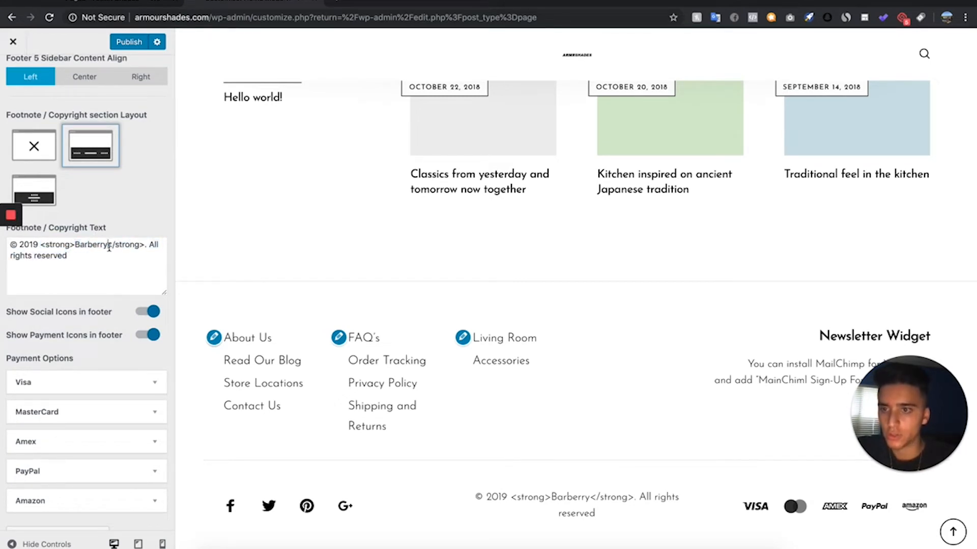
{"action": "left_click", "coordinate": [109, 245]}
{"action": "key", "text": "BackSpace"}
{"action": "key", "text": "BackSpace"}
{"action": "key", "text": "BackSpace"}
{"action": "key", "text": "BackSpace"}
{"action": "key", "text": "BackSpace"}
{"action": "key", "text": "BackSpace"}
{"action": "key", "text": "BackSpace"}
{"action": "key", "text": "BackSpace"}
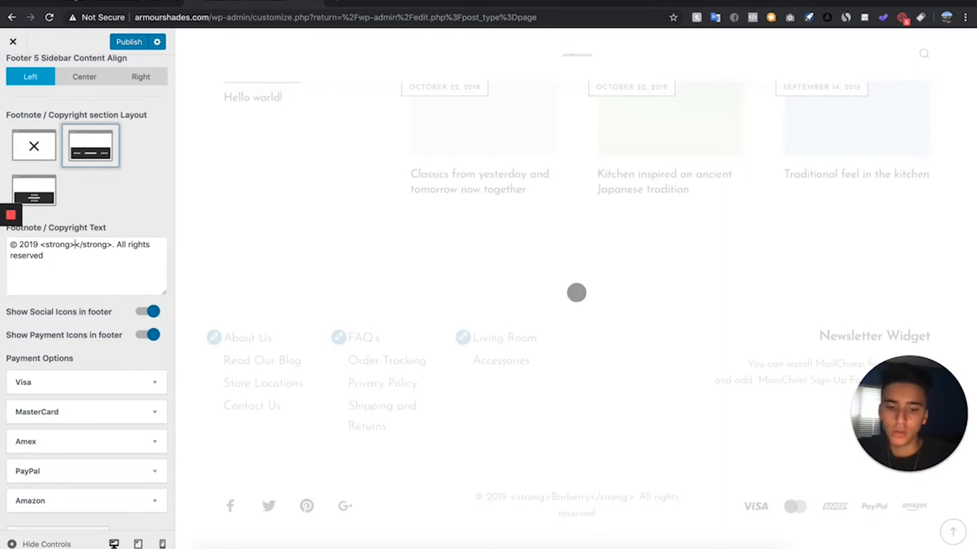
{"action": "type", "text": "ARMR SHADES"}
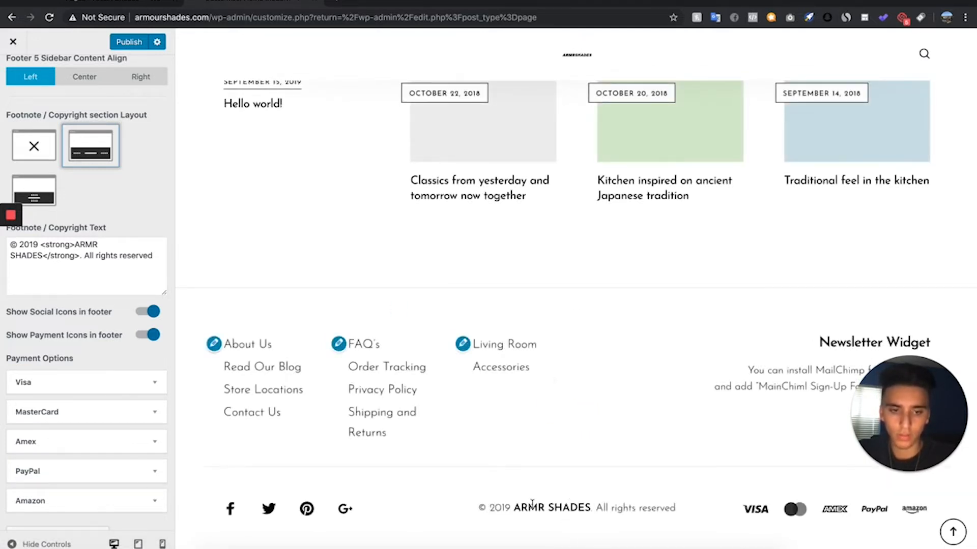
{"action": "scroll", "coordinate": [79, 317], "scroll_direction": "up", "scroll_amount": 3}
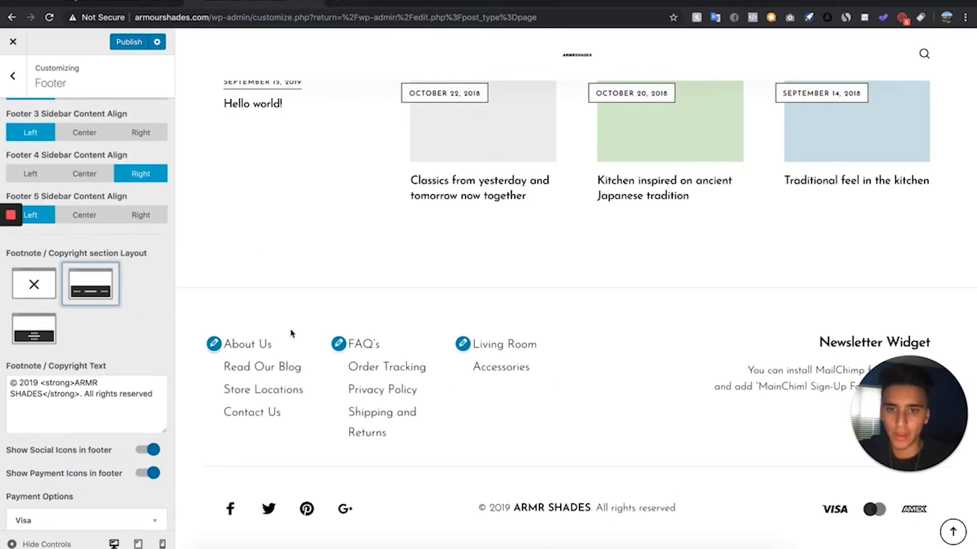
{"action": "scroll", "coordinate": [501, 442], "scroll_direction": "up", "scroll_amount": 1}
{"action": "scroll", "coordinate": [500, 442], "scroll_direction": "down", "scroll_amount": 1}
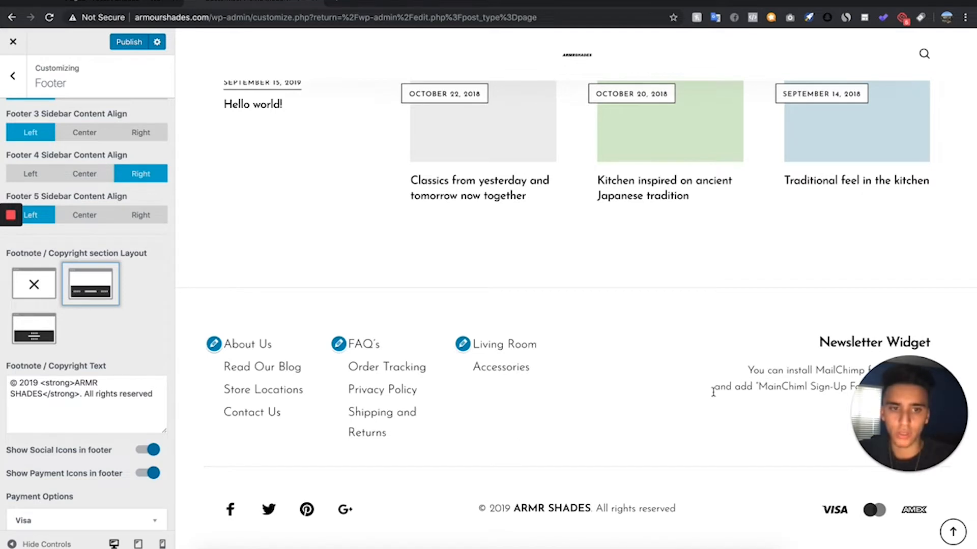
- Publish the footer changes and return to the Home page in the page editor
{"action": "scroll", "coordinate": [608, 289], "scroll_direction": "up", "scroll_amount": 5}
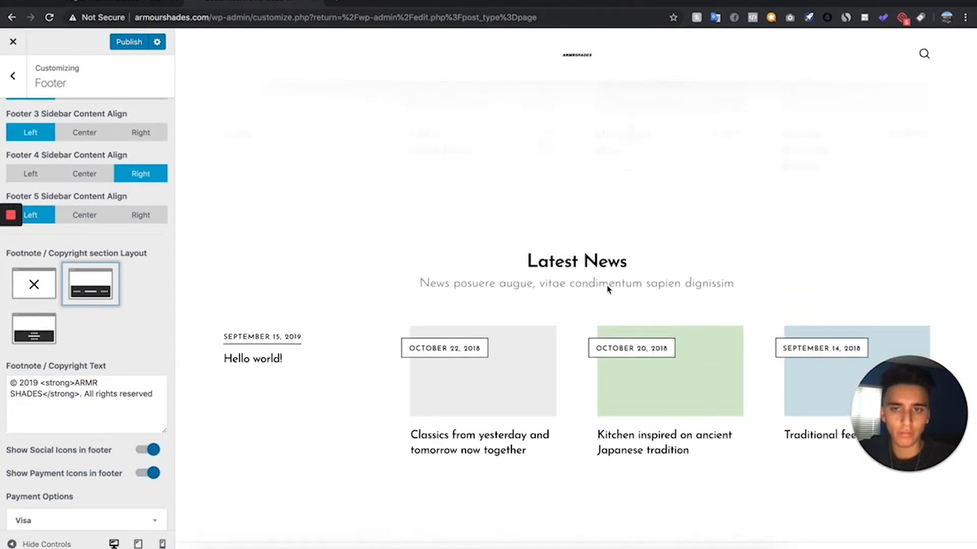
{"action": "scroll", "coordinate": [608, 289], "scroll_direction": "up", "scroll_amount": 3}
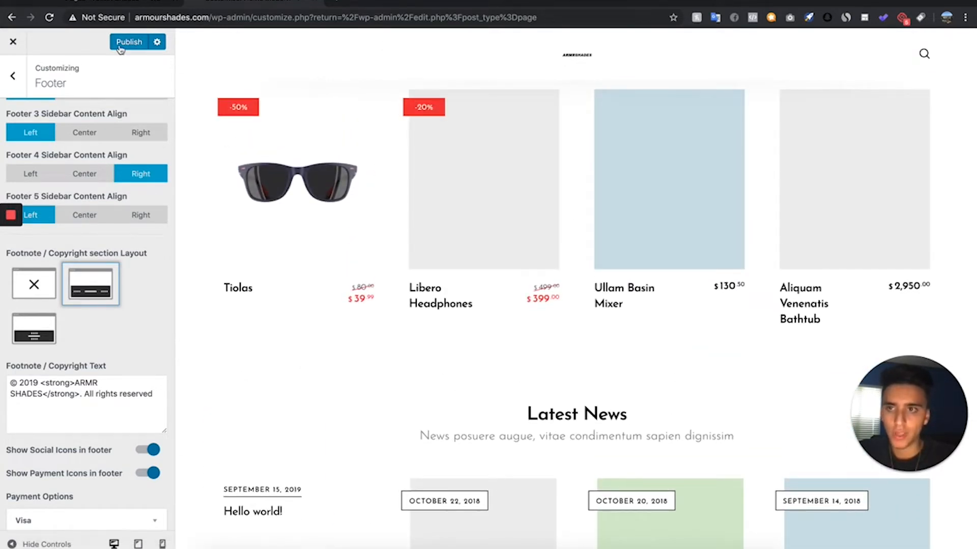
{"action": "left_click", "coordinate": [120, 47]}
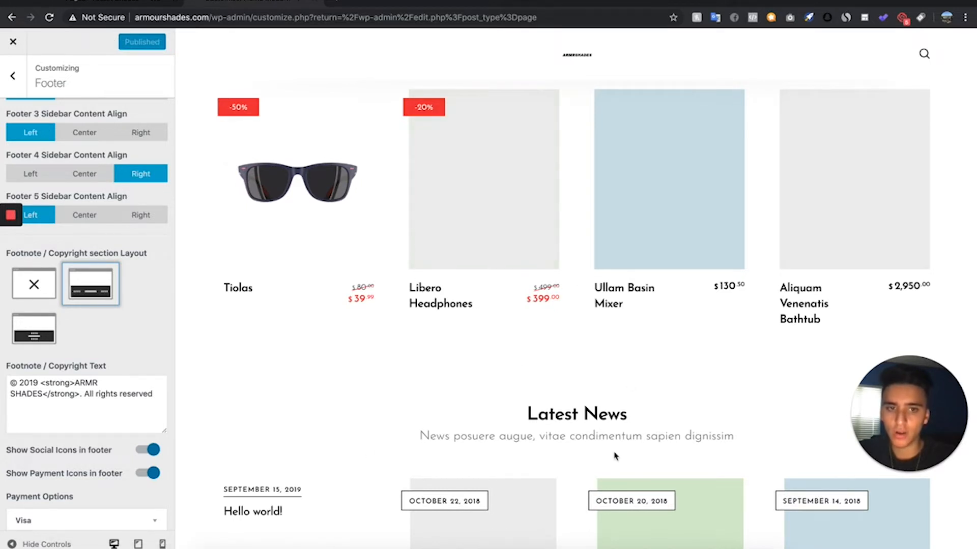
{"action": "left_click", "coordinate": [11, 17]}
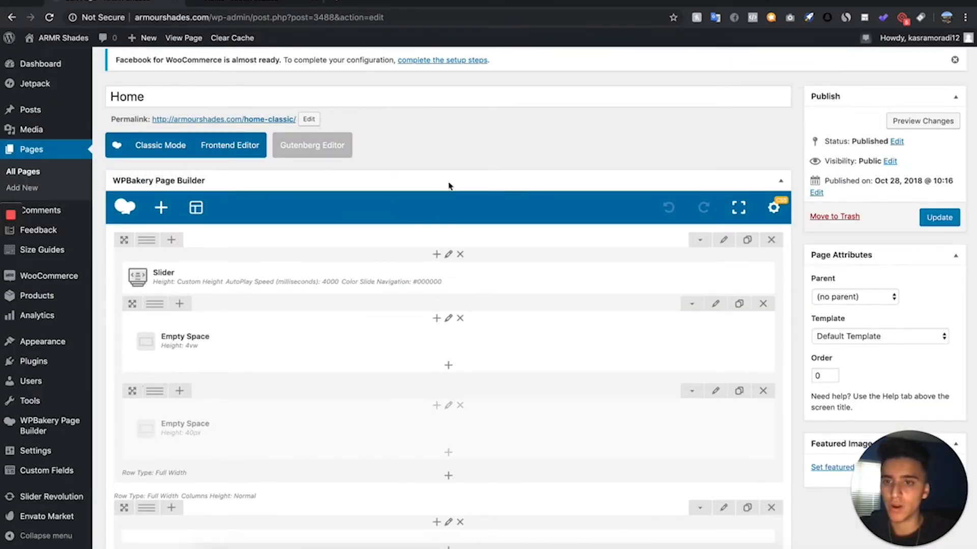
{"action": "left_click", "coordinate": [247, 7]}
{"action": "left_click", "coordinate": [79, 3]}
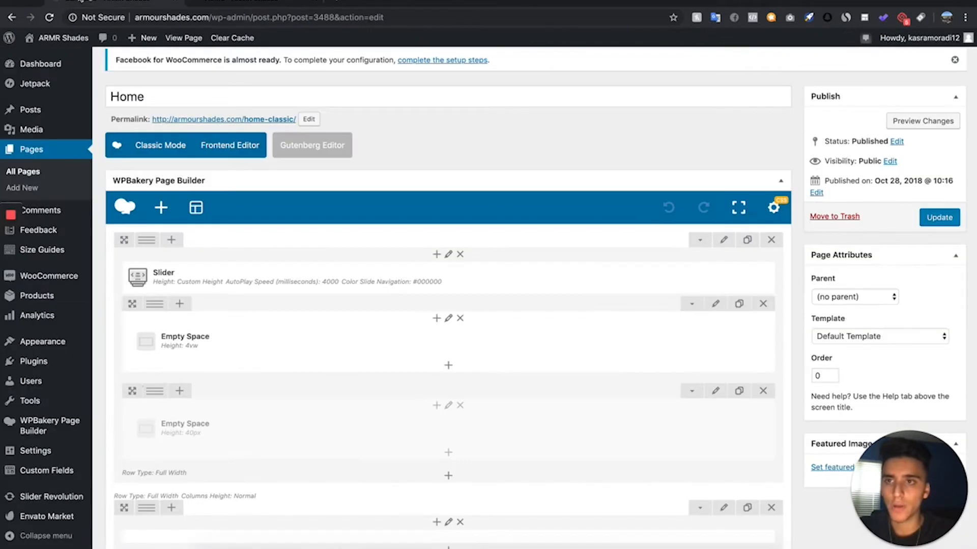
- Try deleting the Slider element from the first row of the Home page and preview the changes
{"action": "mouse_move", "coordinate": [488, 278]}
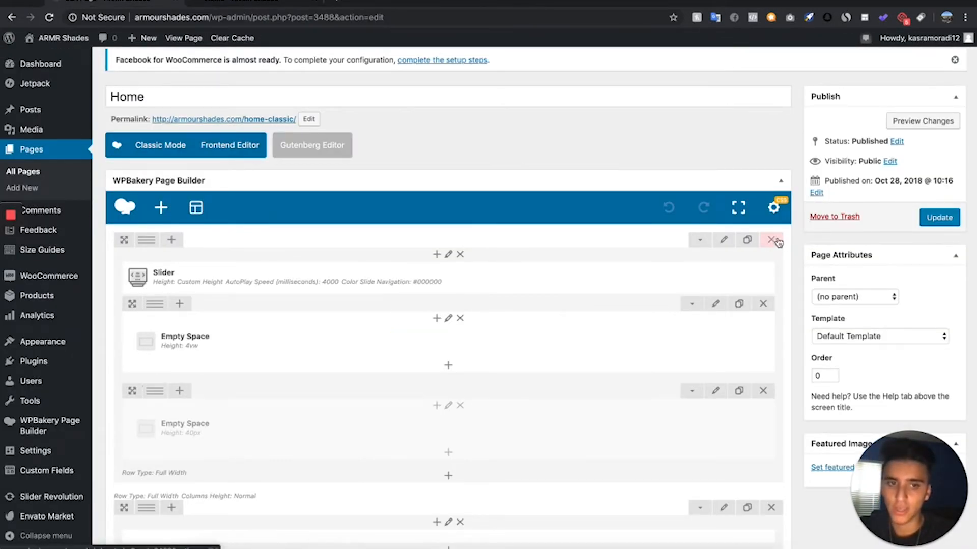
{"action": "left_click", "coordinate": [488, 279]}
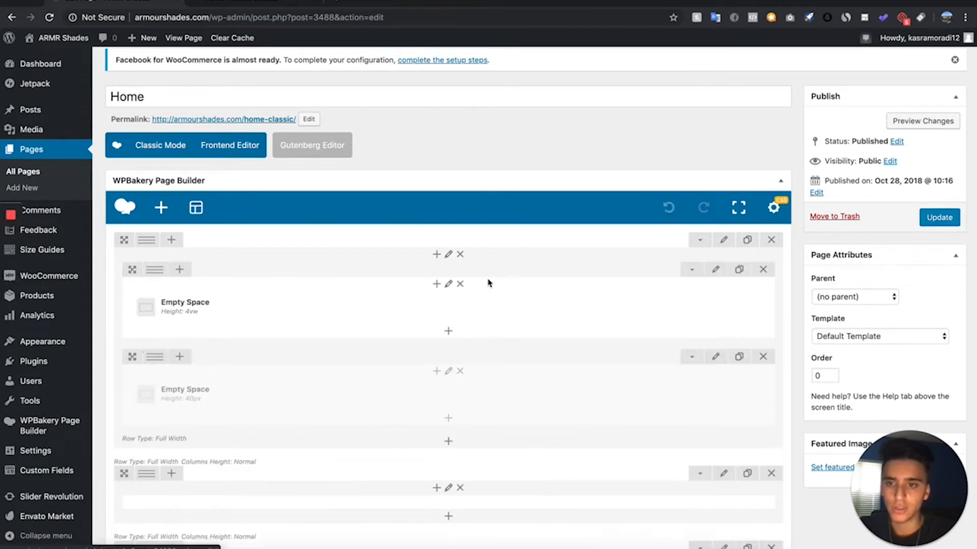
{"action": "left_click", "coordinate": [916, 122]}
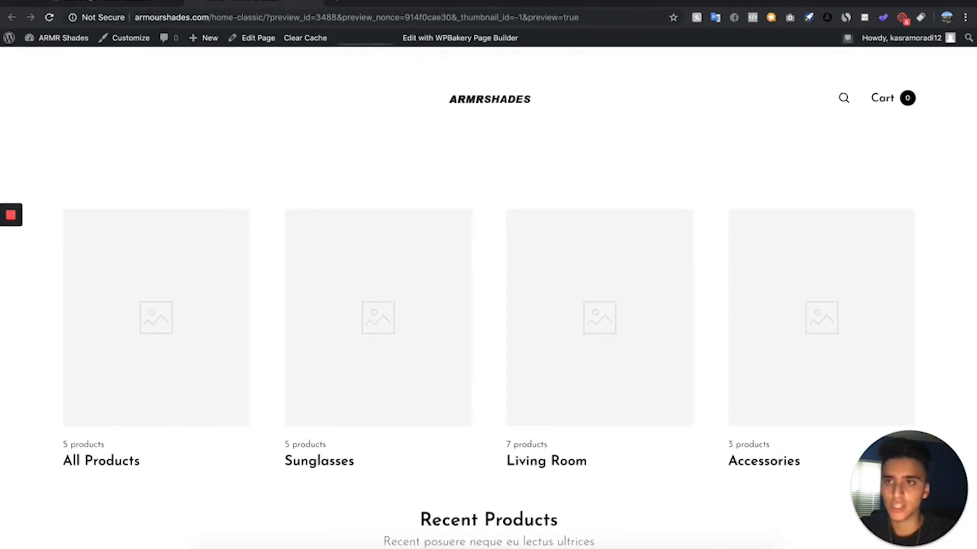
{"action": "left_click", "coordinate": [107, 1]}
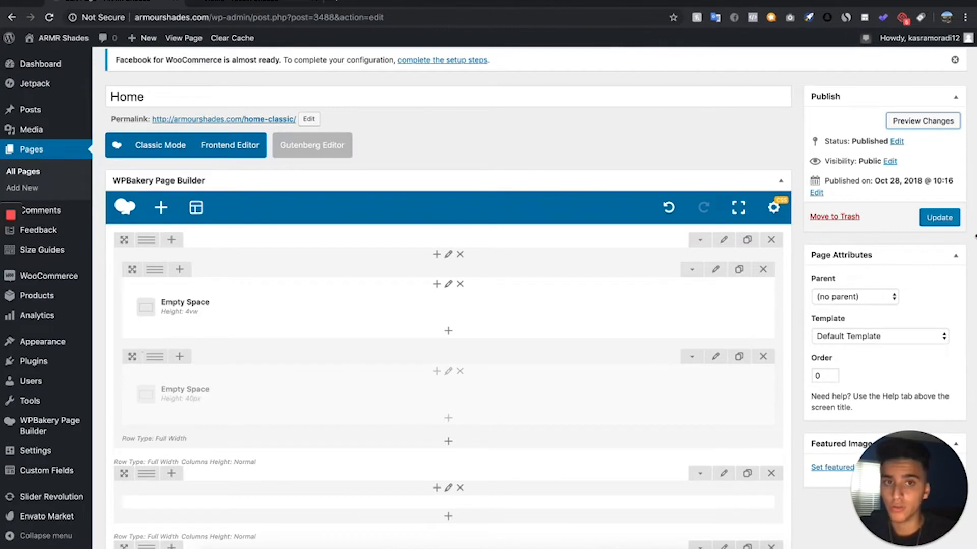
- Undo the Slider deletion, preview the Home page with its banner and return to the page editor
{"action": "left_click", "coordinate": [669, 207]}
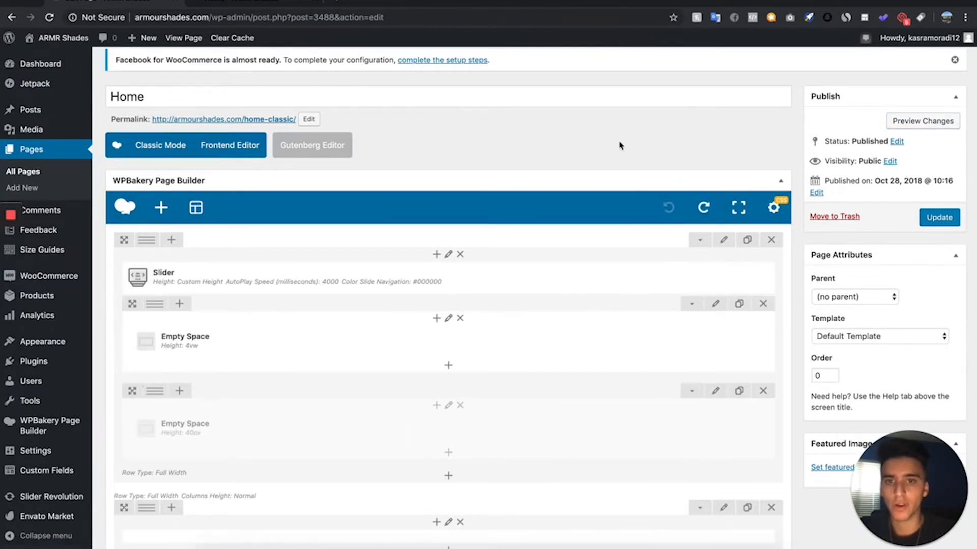
{"action": "left_click", "coordinate": [949, 128]}
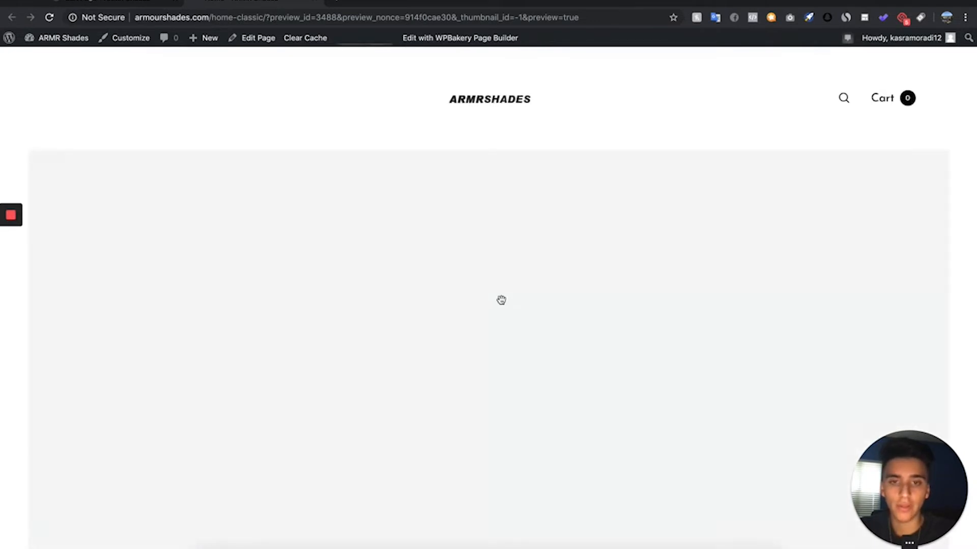
{"action": "scroll", "coordinate": [416, 402], "scroll_direction": "down", "scroll_amount": 3}
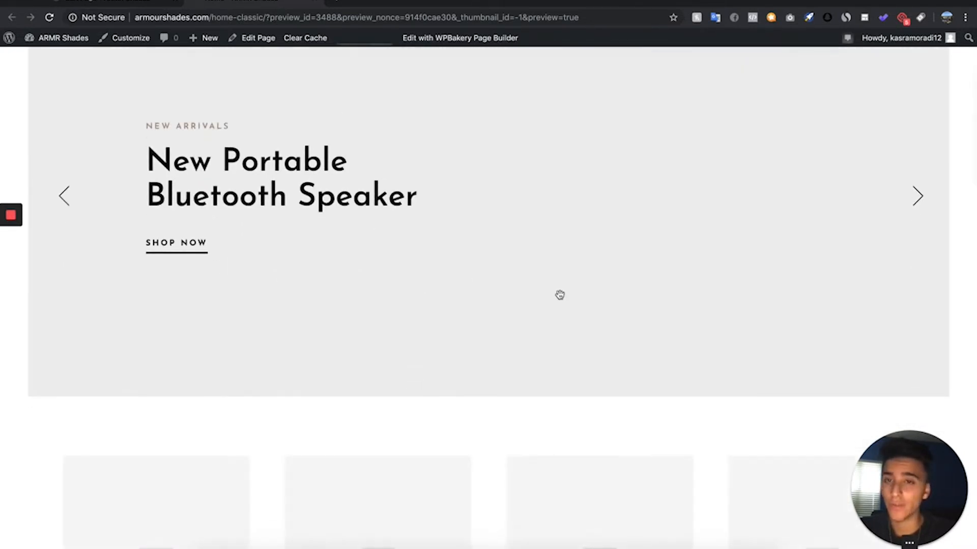
{"action": "left_click", "coordinate": [104, 2]}
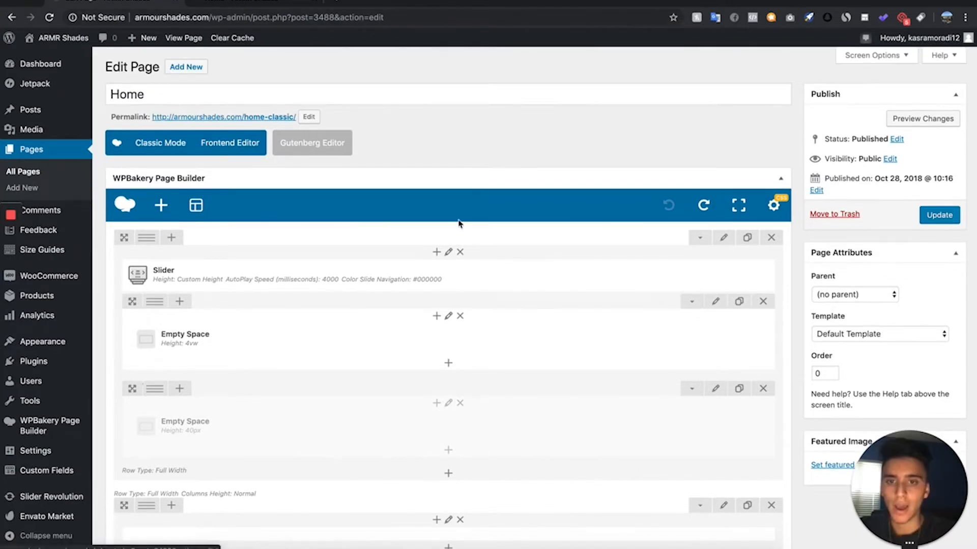
- Replace the Slider element in the Home page's first row with a Revolution Slider 6 element, closing its module selection without choosing one
{"action": "left_click", "coordinate": [490, 275]}
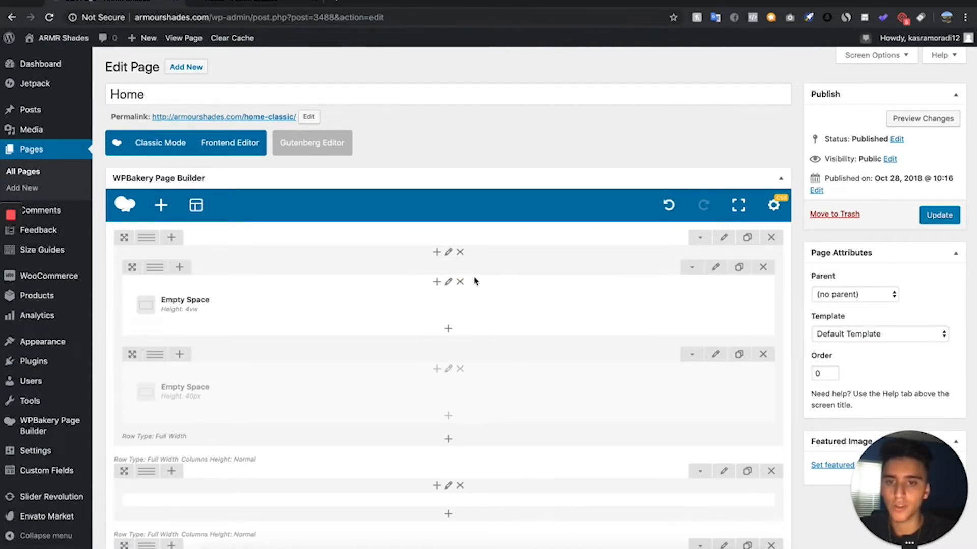
{"action": "left_click", "coordinate": [435, 253]}
{"action": "scroll", "coordinate": [248, 173], "scroll_direction": "down", "scroll_amount": 1}
{"action": "left_click", "coordinate": [681, 410]}
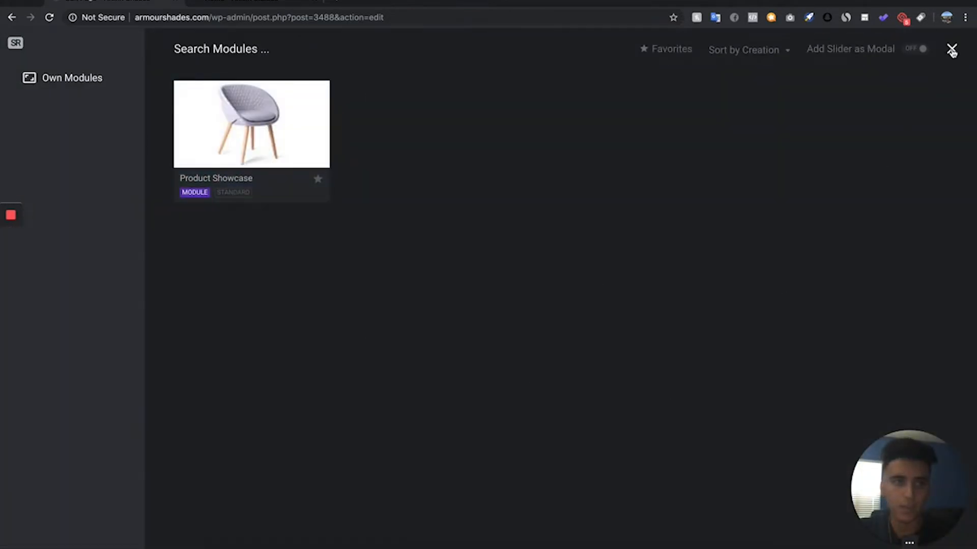
{"action": "left_click", "coordinate": [951, 50]}
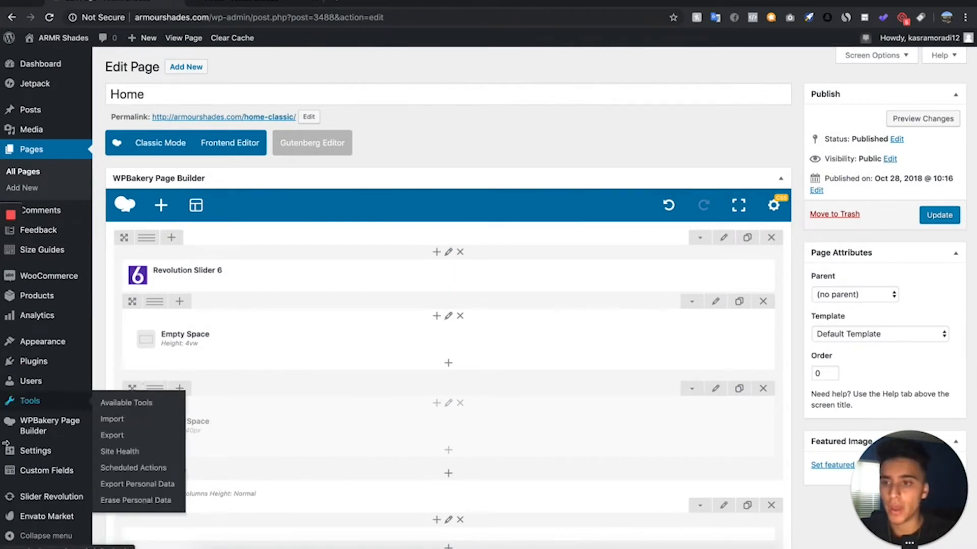
- Open Slider Revolution in a new browser tab and create a new blank module
{"action": "scroll", "coordinate": [20, 430], "scroll_direction": "down", "scroll_amount": 2}
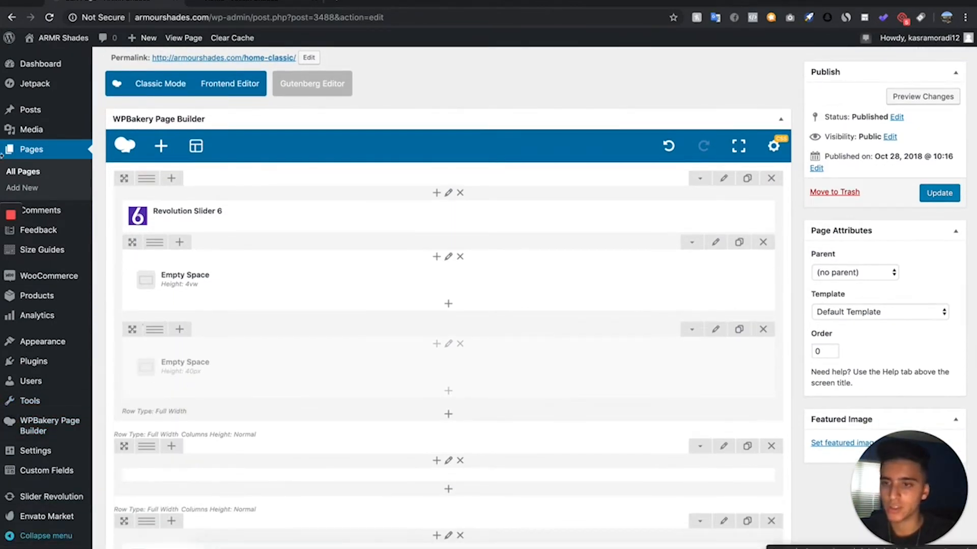
{"action": "right_click", "coordinate": [55, 499]}
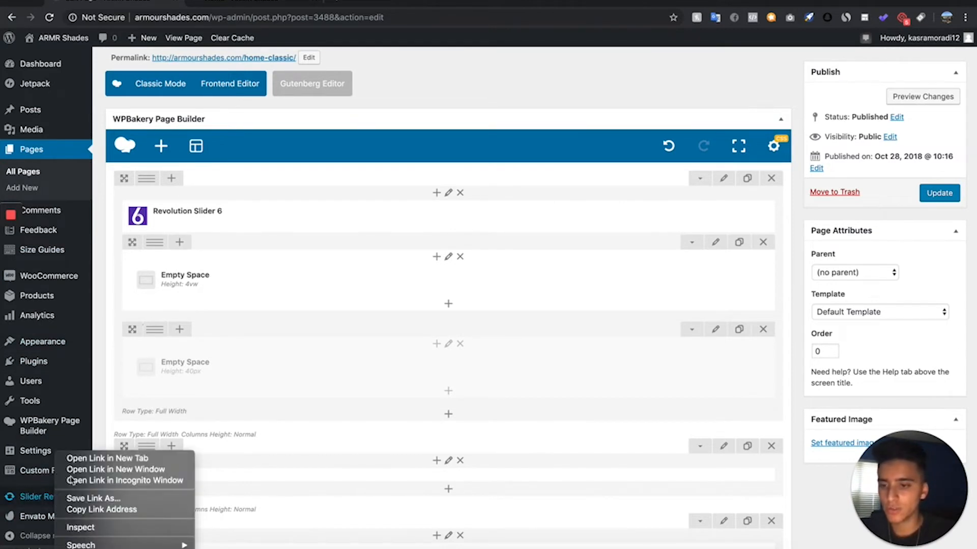
{"action": "left_click", "coordinate": [93, 459]}
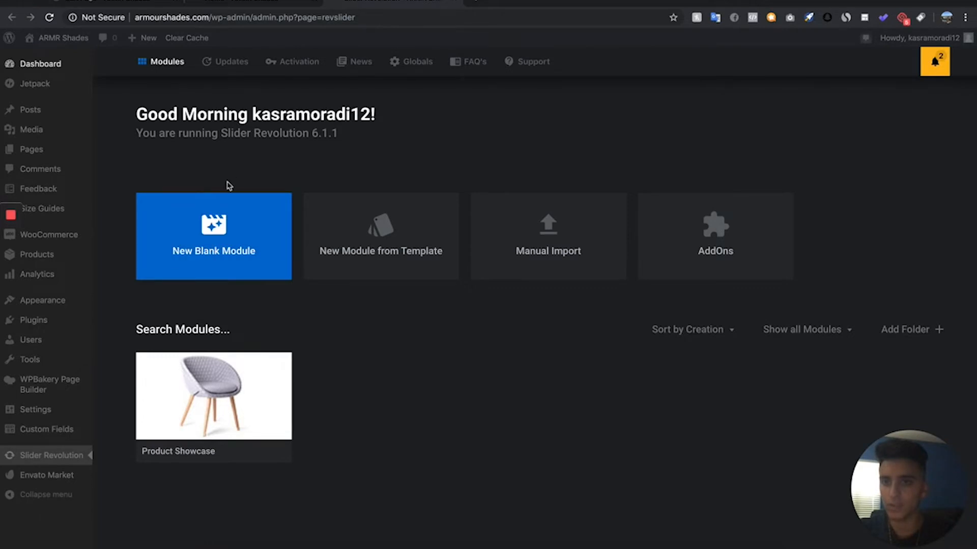
{"action": "left_click", "coordinate": [213, 255]}
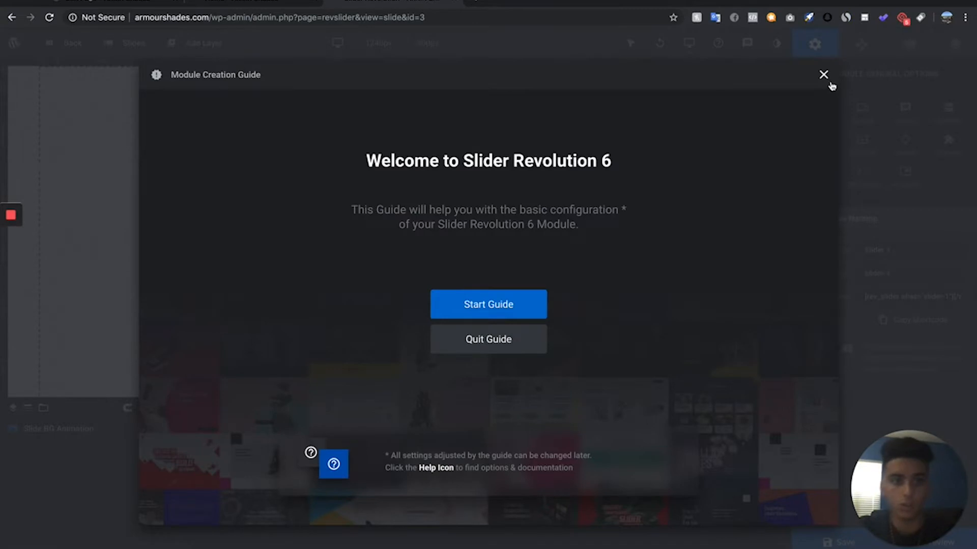
{"action": "left_click", "coordinate": [823, 75]}
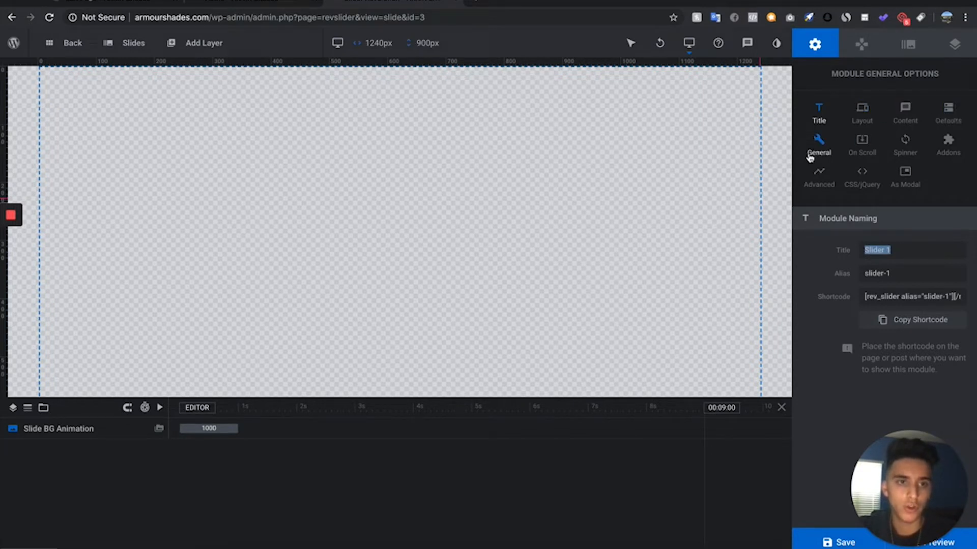
- Look through the module's general slideshow options and set its loading spinner to style 7
{"action": "left_click", "coordinate": [814, 152]}
{"action": "scroll", "coordinate": [850, 394], "scroll_direction": "down", "scroll_amount": 3}
{"action": "scroll", "coordinate": [851, 397], "scroll_direction": "down", "scroll_amount": 2}
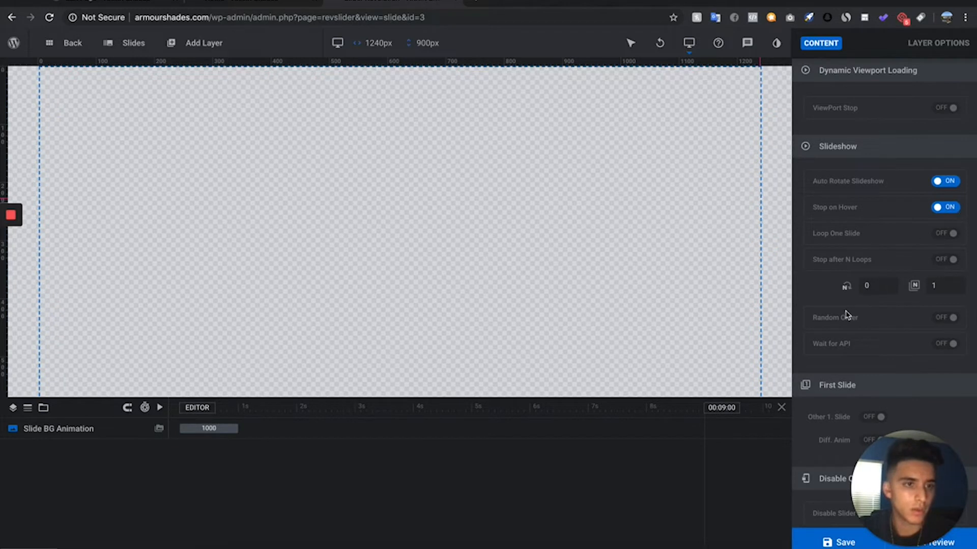
{"action": "scroll", "coordinate": [911, 142], "scroll_direction": "up", "scroll_amount": 5}
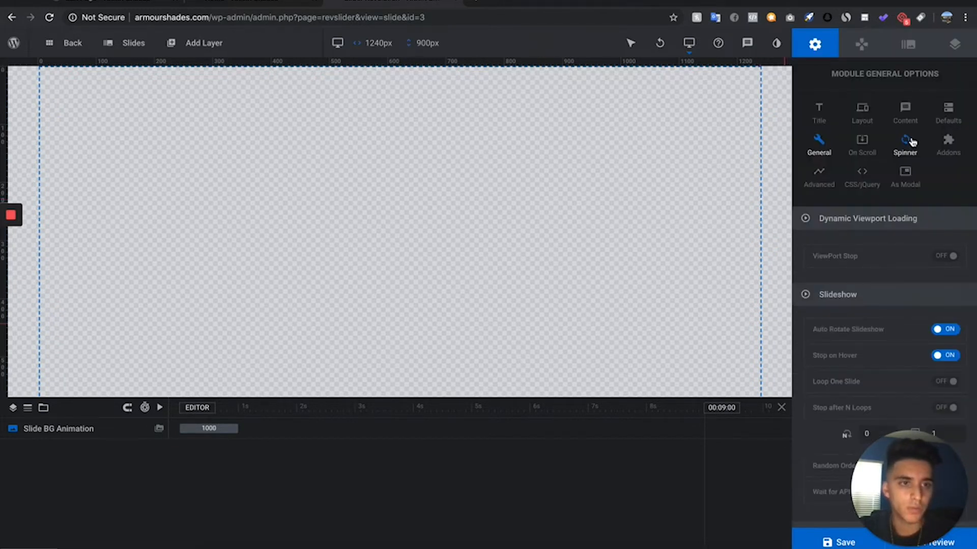
{"action": "left_click", "coordinate": [912, 142]}
{"action": "left_click", "coordinate": [924, 250]}
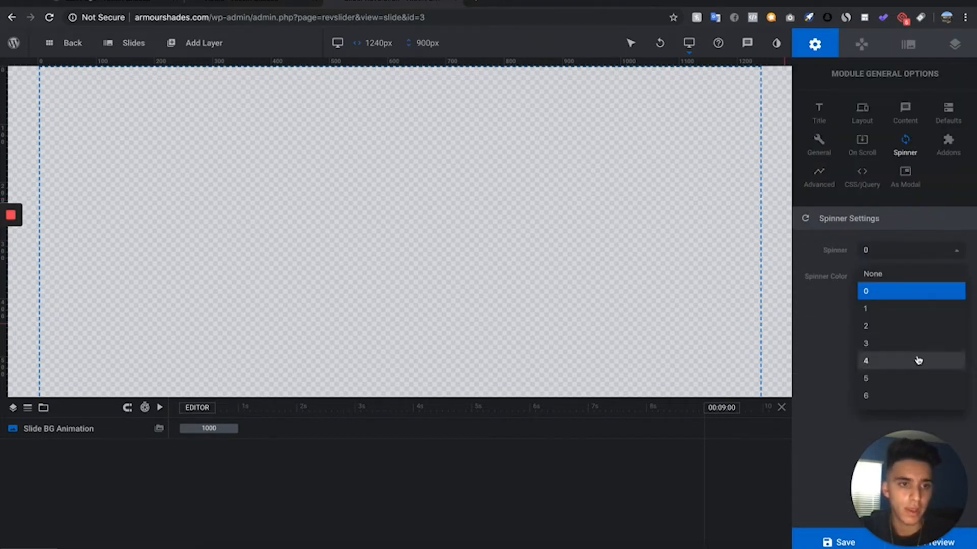
{"action": "scroll", "coordinate": [913, 341], "scroll_direction": "down", "scroll_amount": 2}
{"action": "left_click", "coordinate": [914, 341]}
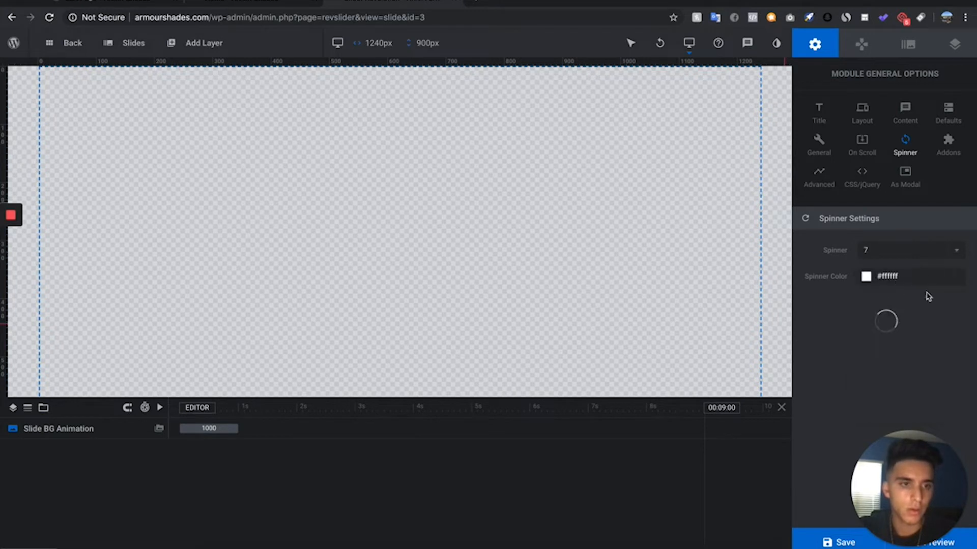
- Set the new slide's background source type to Image and open the media library to choose a picture
{"action": "left_click", "coordinate": [818, 175]}
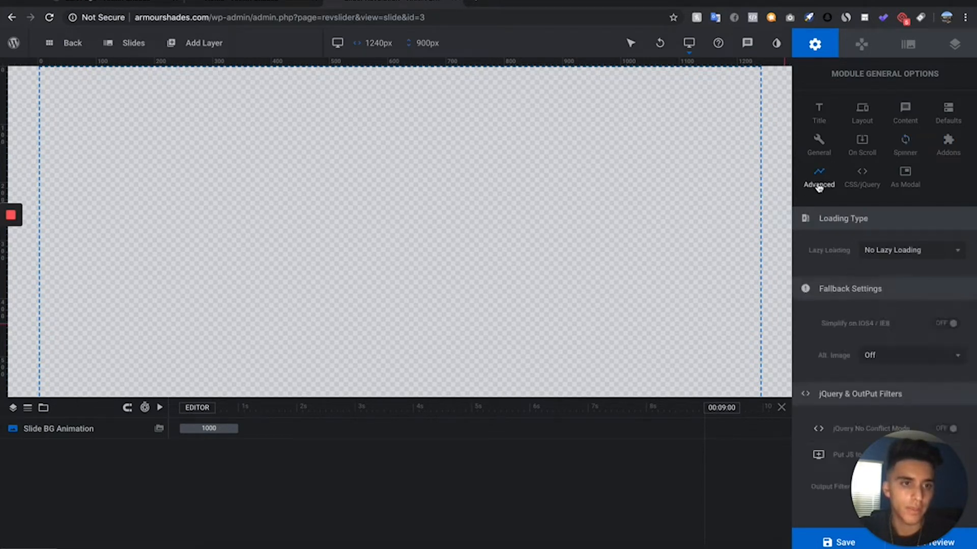
{"action": "left_click", "coordinate": [908, 45]}
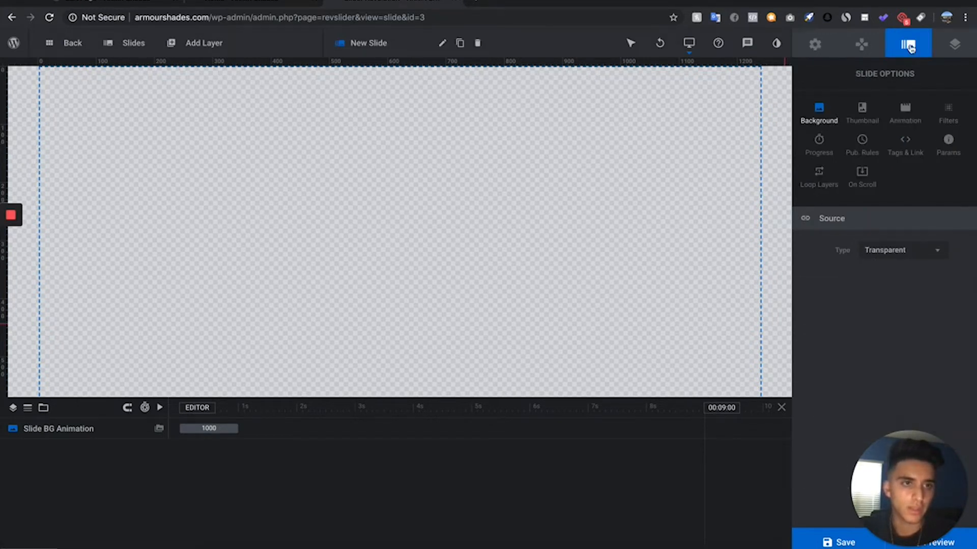
{"action": "left_click", "coordinate": [881, 42]}
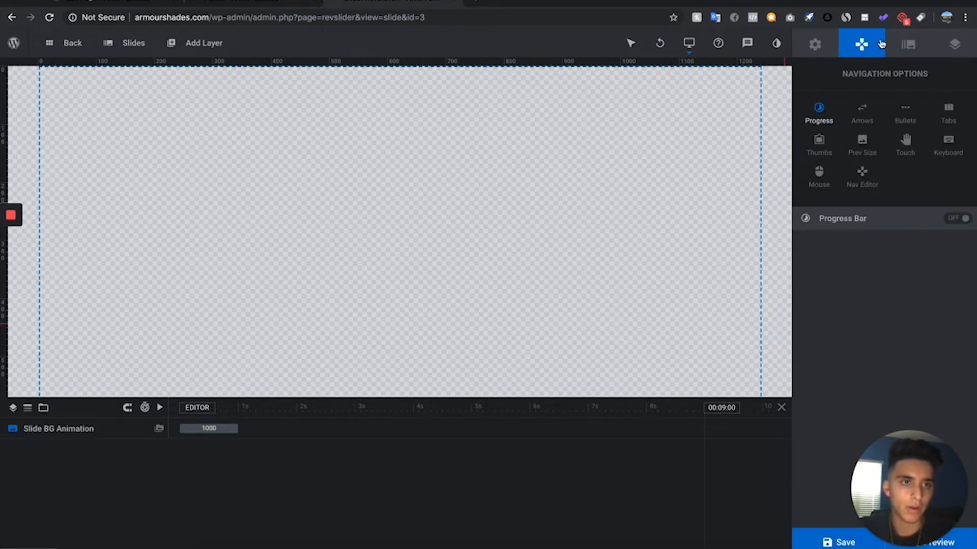
{"action": "left_click", "coordinate": [909, 45]}
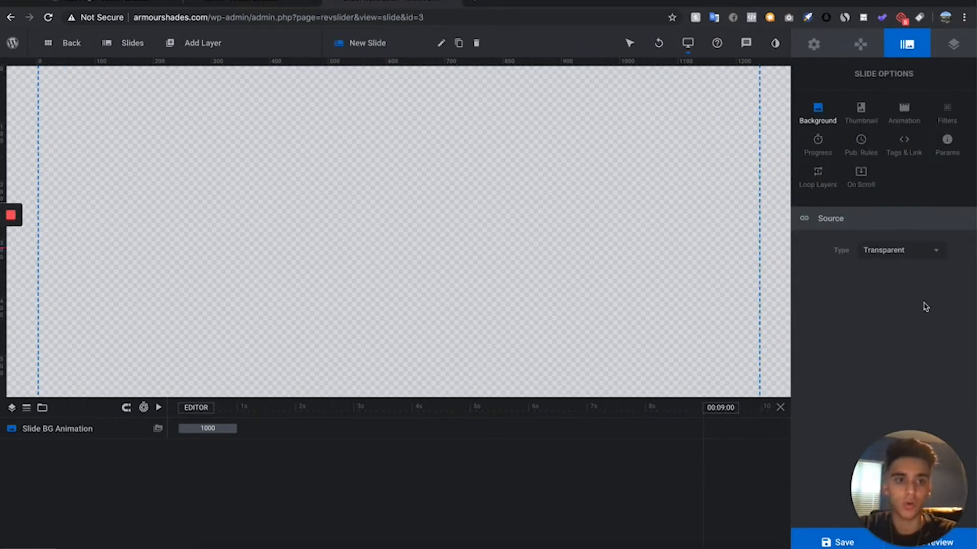
{"action": "left_click", "coordinate": [897, 250]}
{"action": "left_click", "coordinate": [872, 274]}
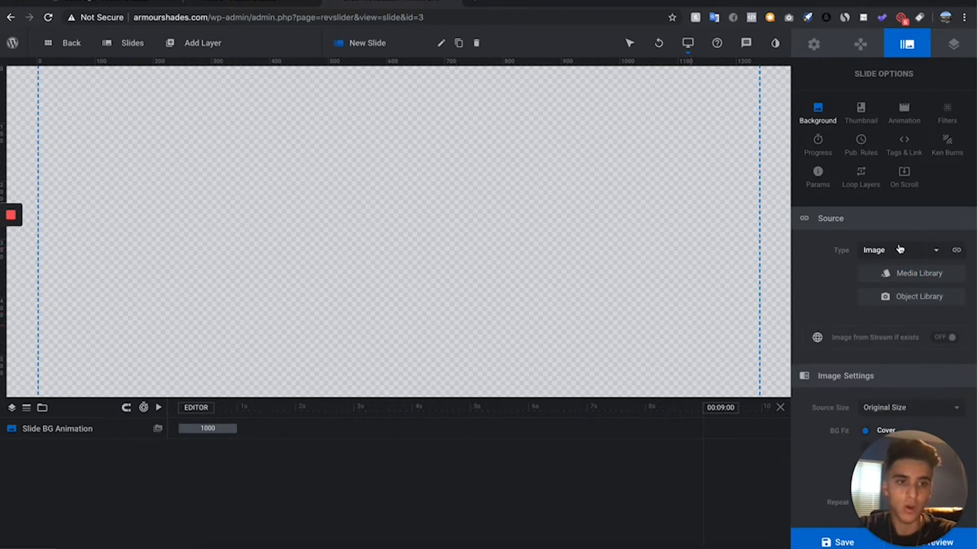
{"action": "left_click", "coordinate": [899, 248]}
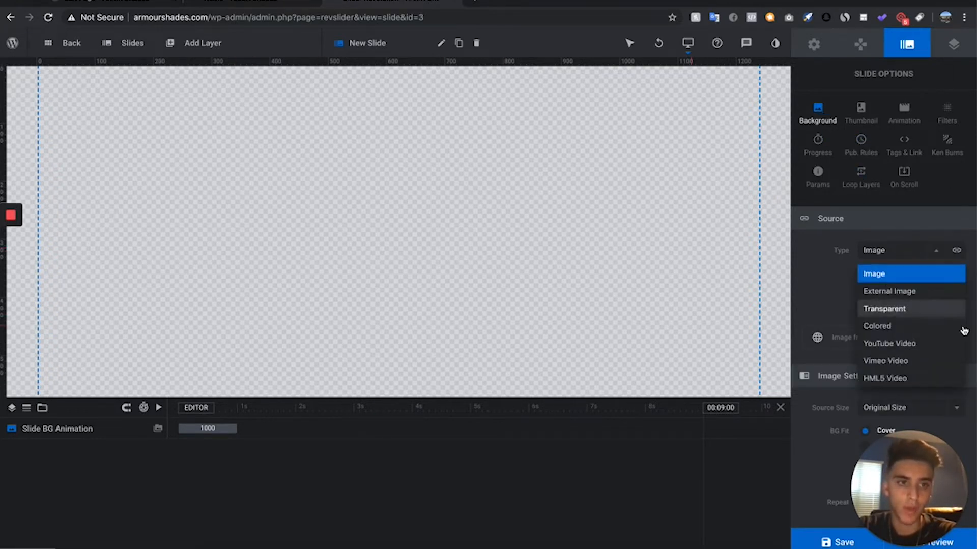
{"action": "left_click", "coordinate": [898, 277]}
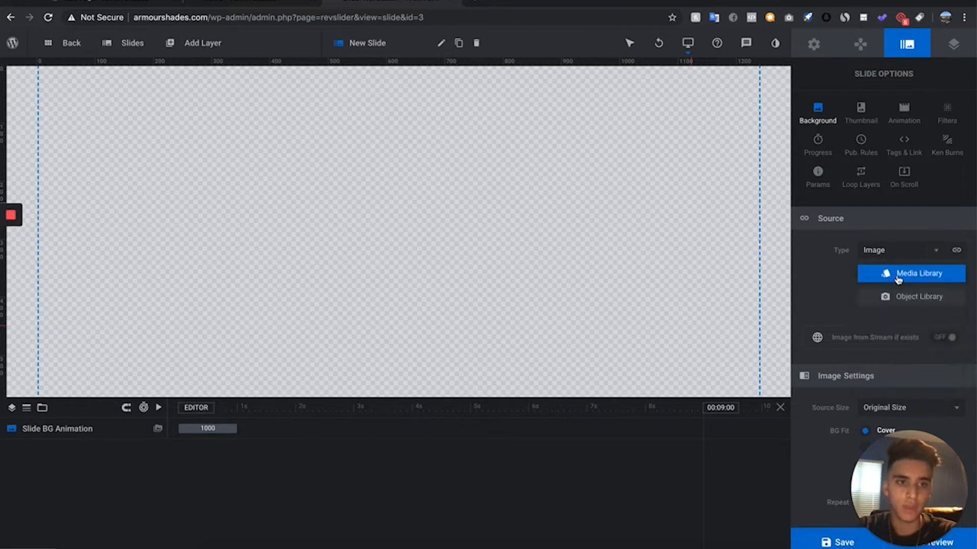
{"action": "left_click", "coordinate": [930, 273]}
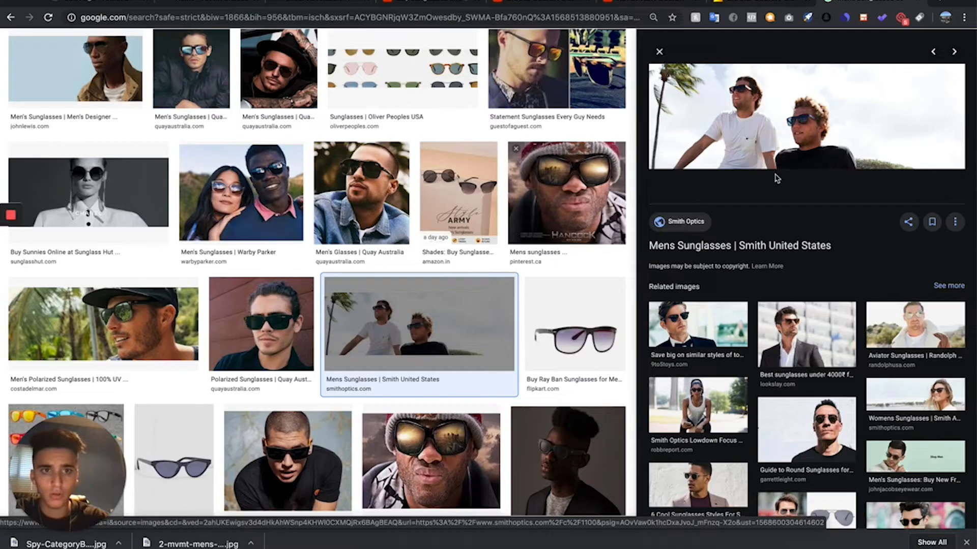
- Save the Smith Optics photo of two men in sunglasses from Google Images as a JPEG image
{"action": "right_click", "coordinate": [787, 114]}
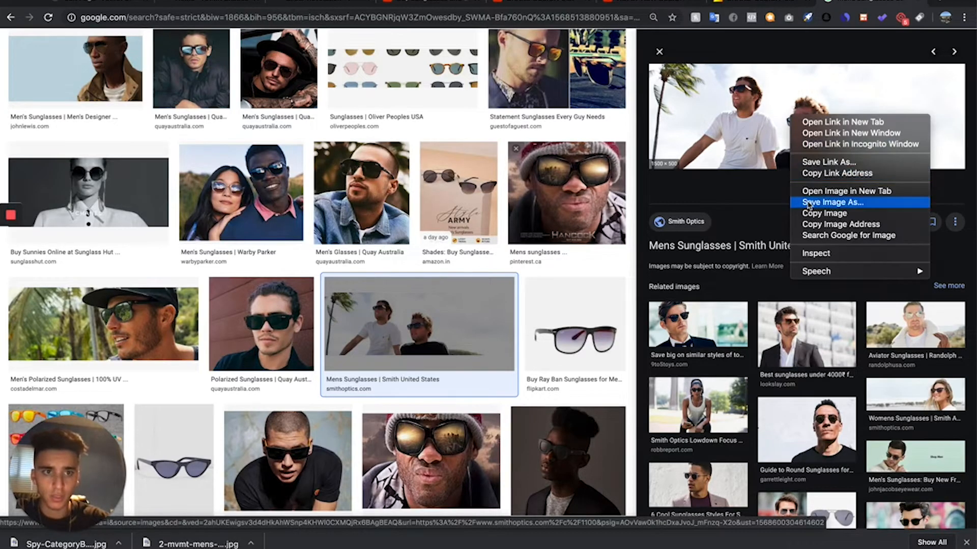
{"action": "left_click", "coordinate": [808, 202]}
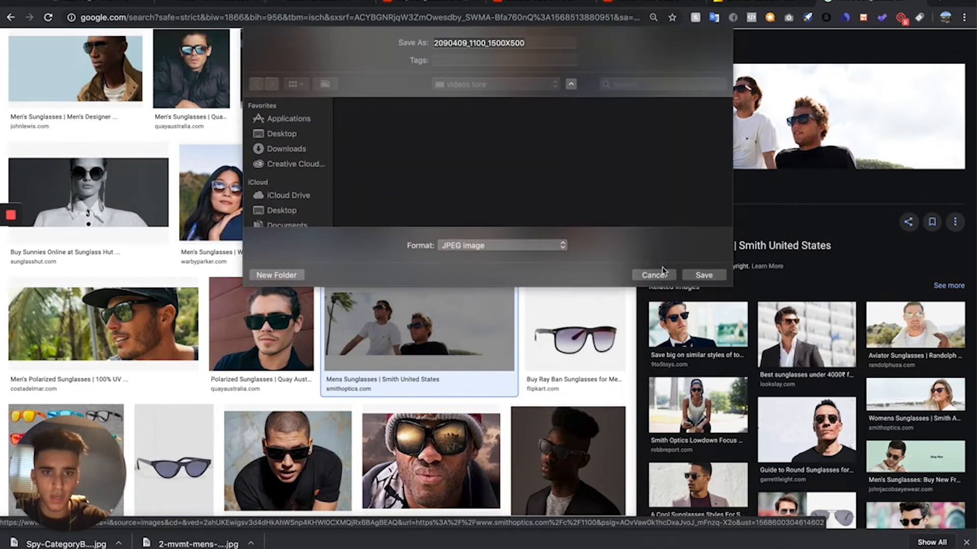
{"action": "left_click", "coordinate": [704, 274]}
{"action": "scroll", "coordinate": [397, 319], "scroll_direction": "up", "scroll_amount": 5}
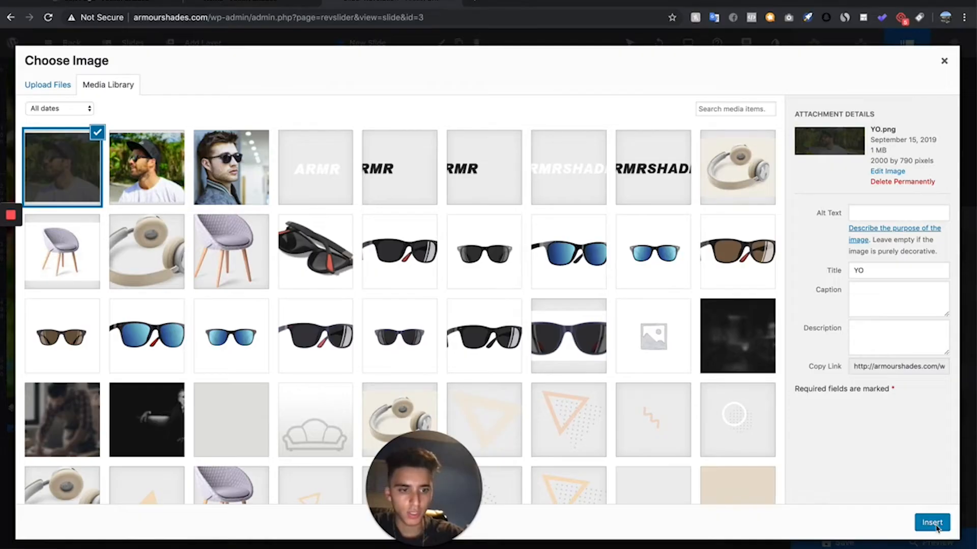
{"action": "key", "text": "Escape"}
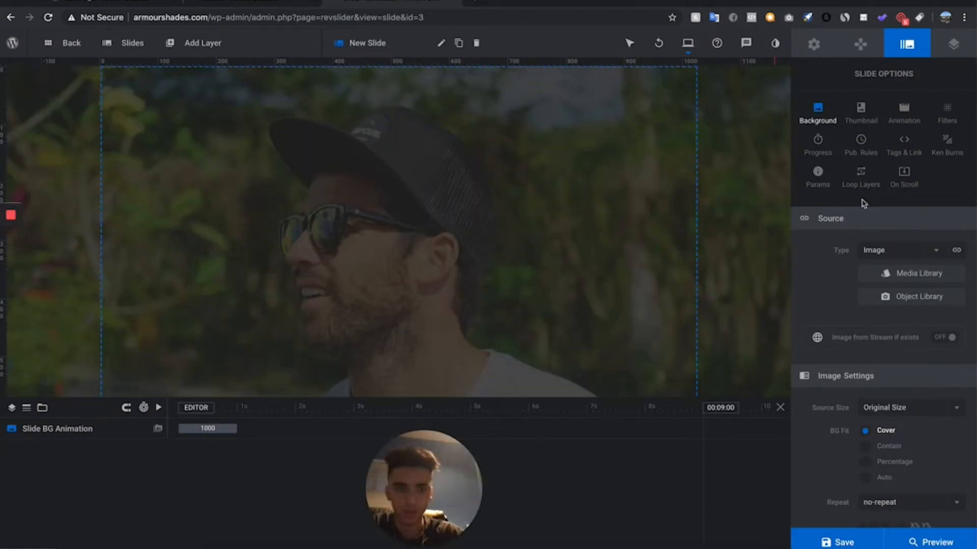
- Add a Quick Style Headline text layer in the uppercase Poppins 60px, weight 500 style and move it towards the slide's middle
{"action": "mouse_move", "coordinate": [202, 45]}
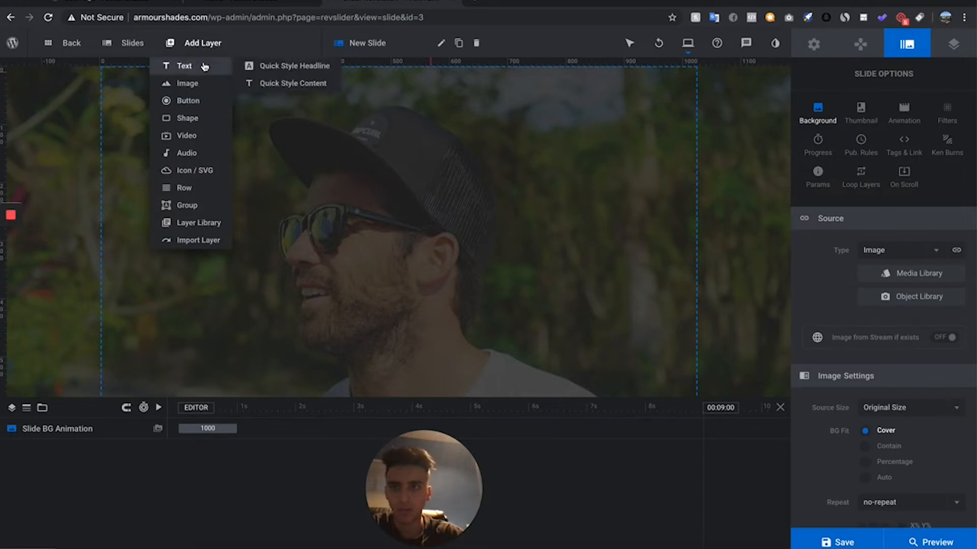
{"action": "left_click", "coordinate": [204, 66]}
{"action": "left_click", "coordinate": [312, 67]}
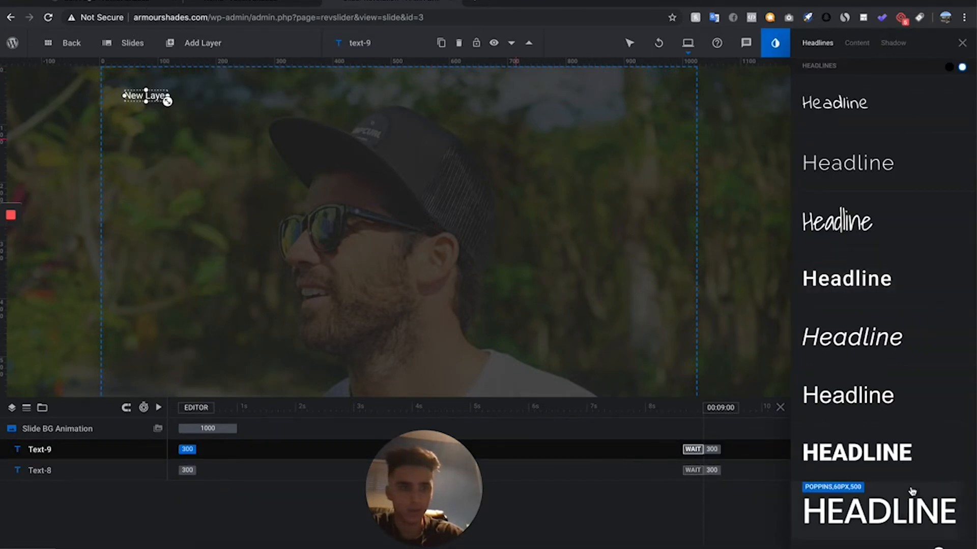
{"action": "scroll", "coordinate": [905, 460], "scroll_direction": "down", "scroll_amount": 1}
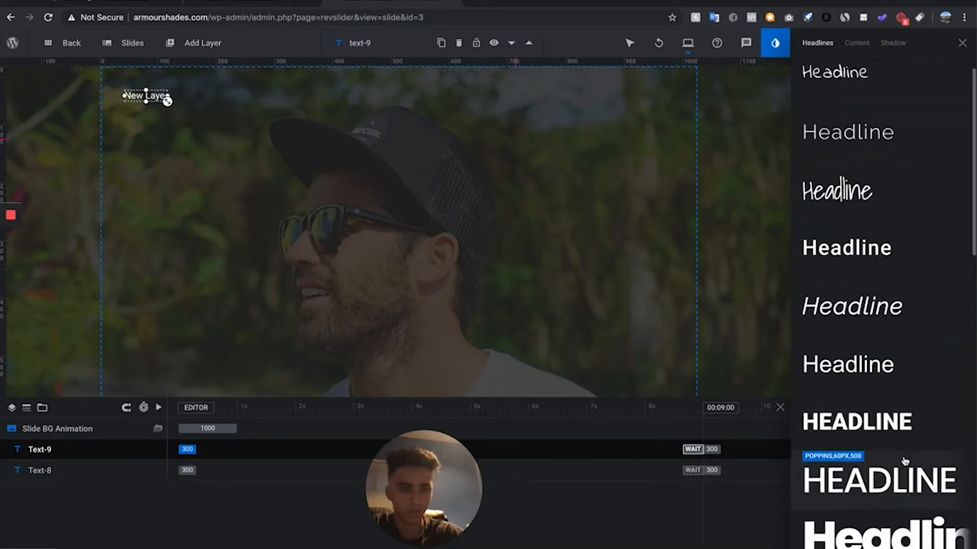
{"action": "left_click", "coordinate": [894, 493]}
{"action": "left_click_drag", "start_coordinate": [272, 120], "coordinate": [400, 199]}
- Delete the extra unstyled text layer near the slide's upper-left corner
{"action": "mouse_move", "coordinate": [93, 38]}
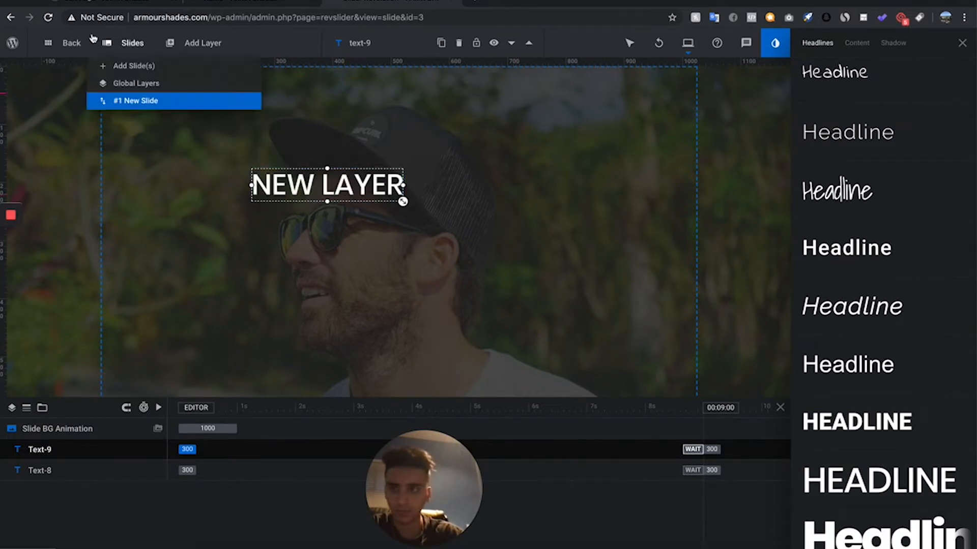
{"action": "left_click", "coordinate": [148, 95]}
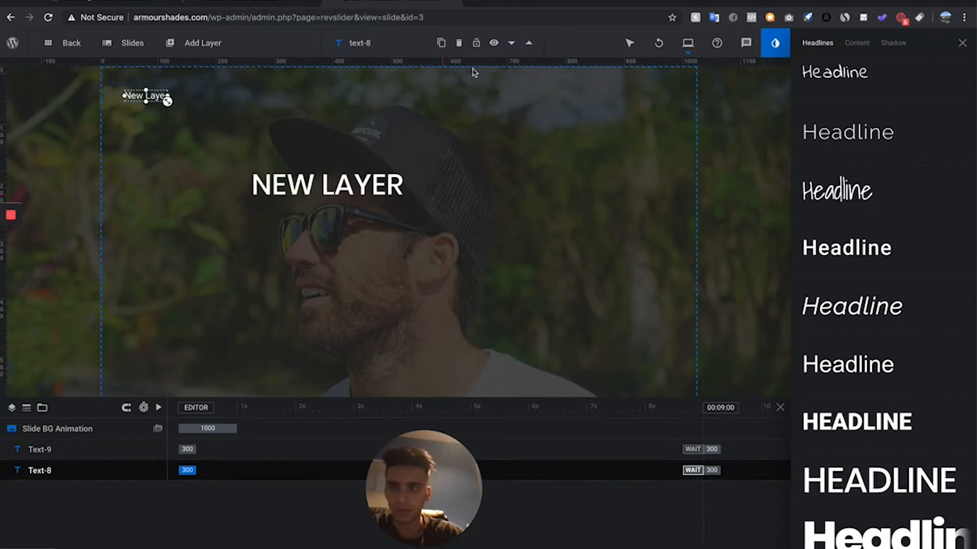
{"action": "left_click", "coordinate": [462, 47]}
- Replace the headline layer's text with "fall 2019 collection"
{"action": "left_click", "coordinate": [350, 196]}
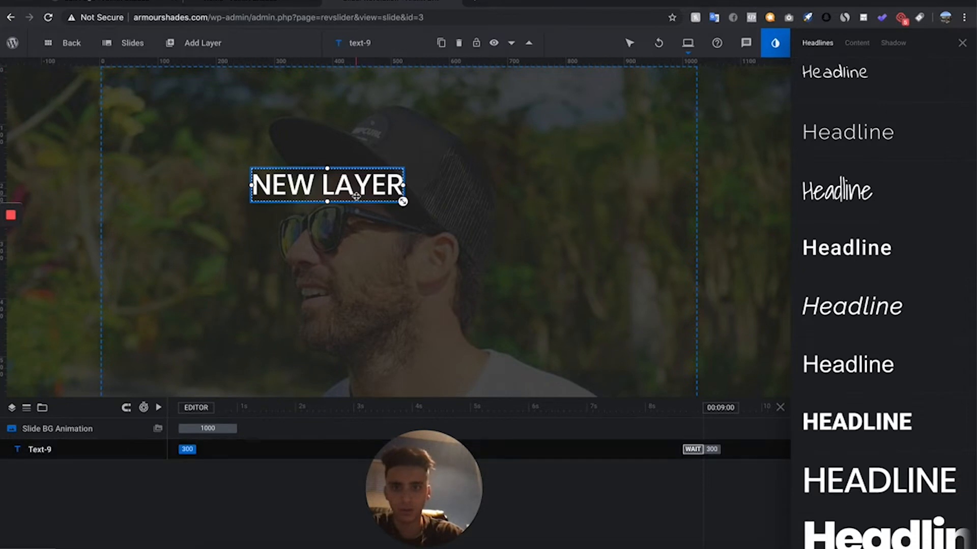
{"action": "left_click", "coordinate": [962, 43]}
{"action": "left_click_drag", "start_coordinate": [874, 288], "coordinate": [788, 284]}
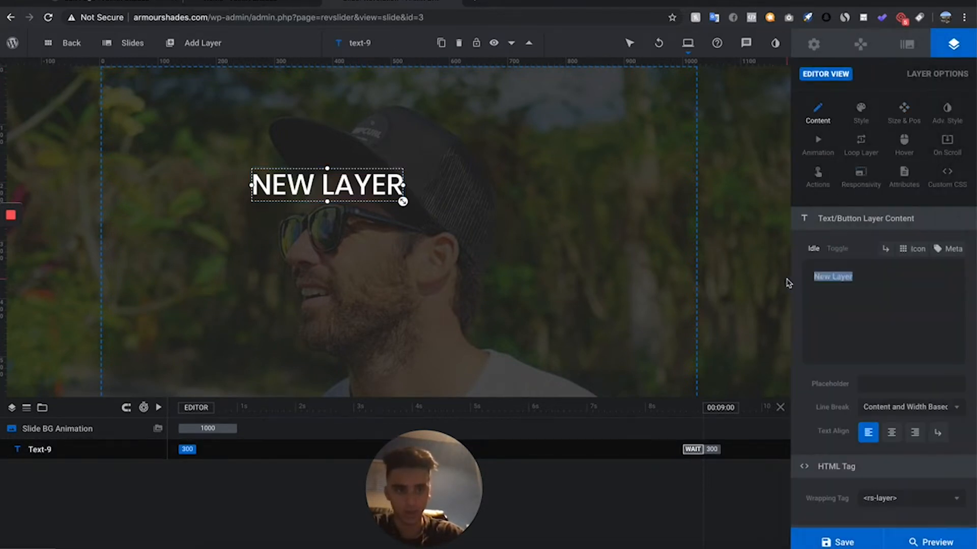
{"action": "type", "text": "fall 22"}
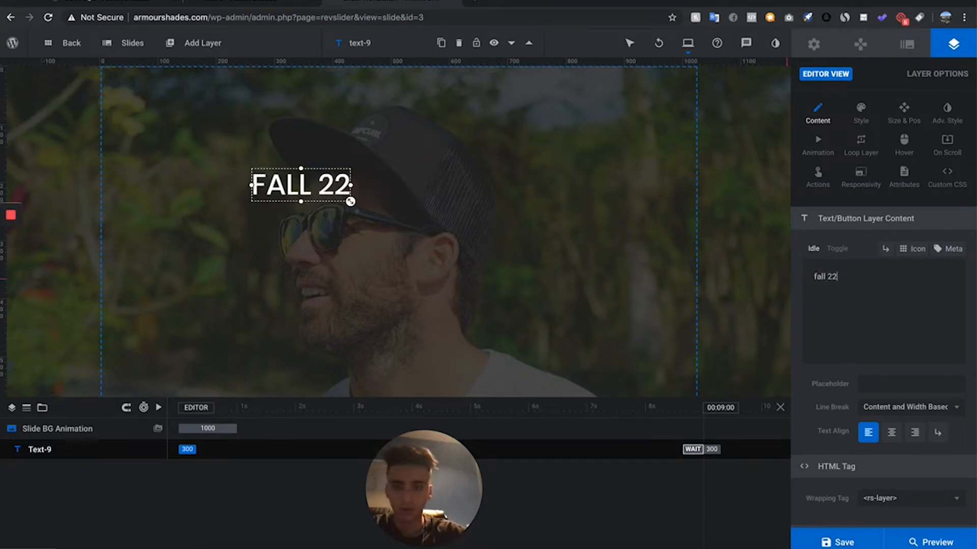
{"action": "key", "text": "BackSpace"}
{"action": "type", "text": "019"}
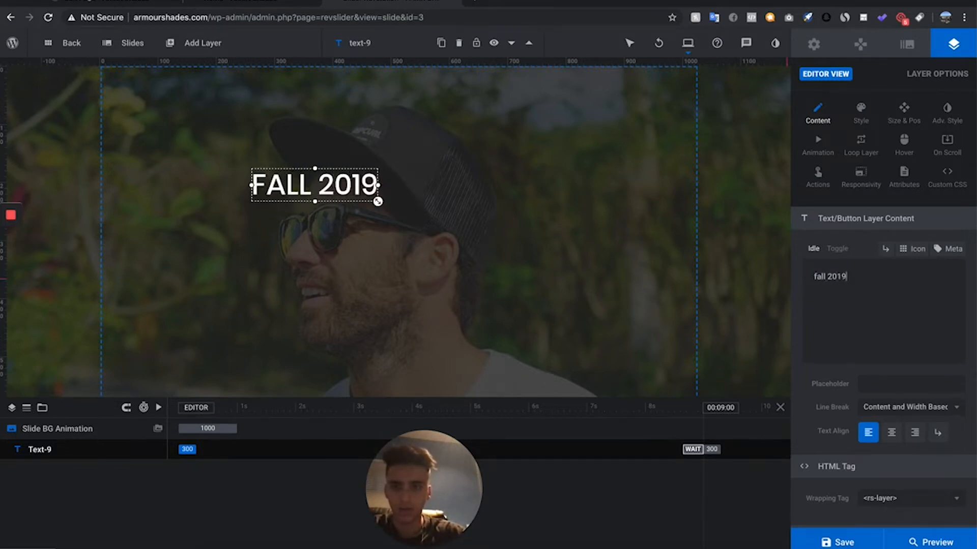
{"action": "type", "text": " collection"}
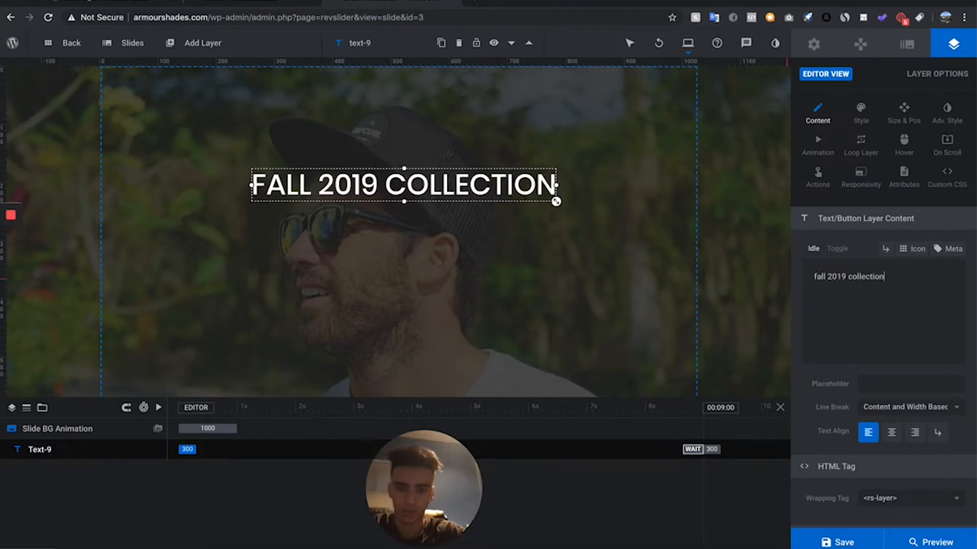
- Center the headline horizontally and vertically on the slide and enlarge its font to 65px
{"action": "left_click_drag", "start_coordinate": [556, 201], "coordinate": [558, 225]}
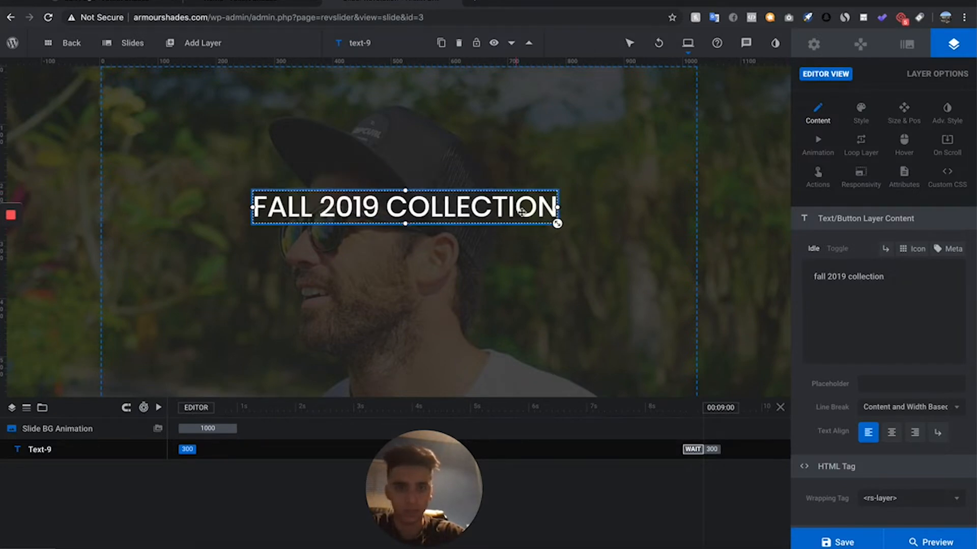
{"action": "left_click", "coordinate": [903, 122]}
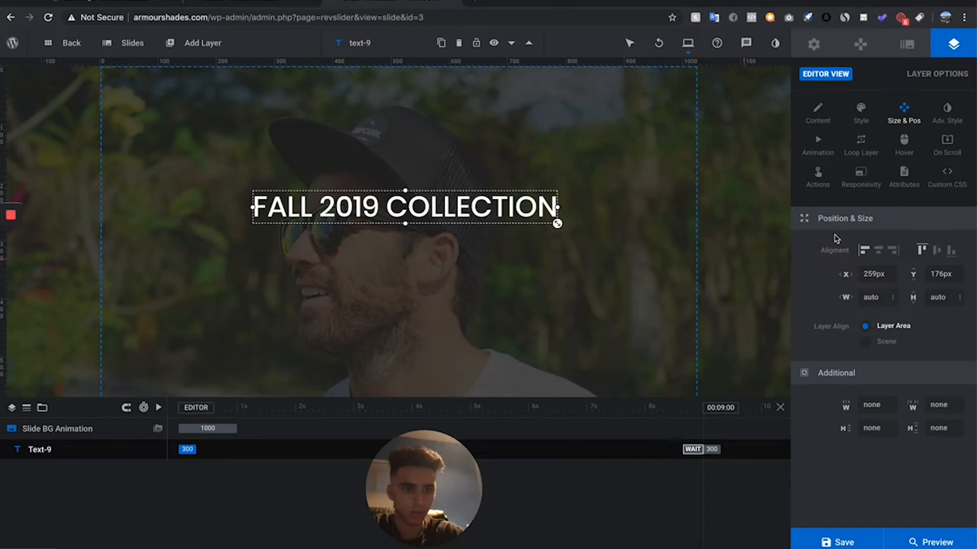
{"action": "left_click", "coordinate": [878, 251]}
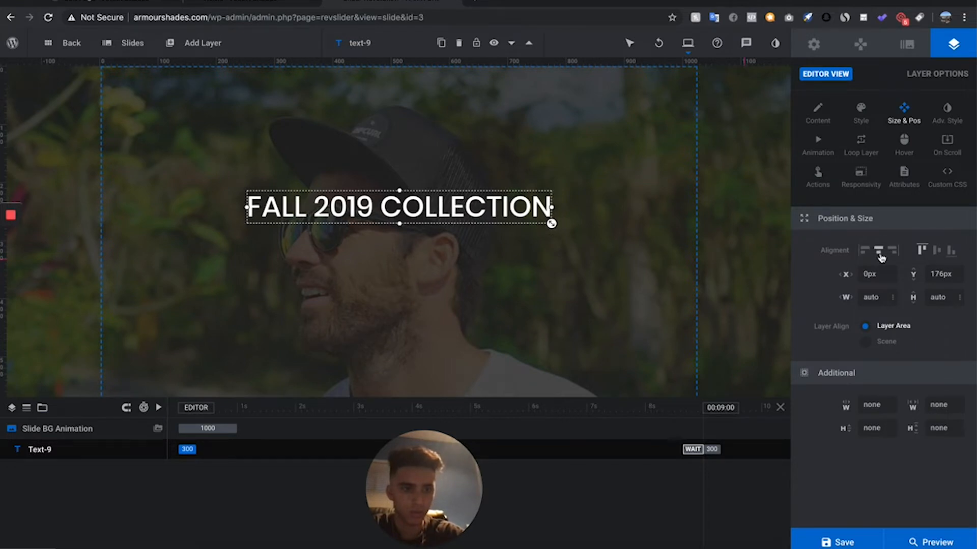
{"action": "left_click", "coordinate": [935, 251]}
{"action": "scroll", "coordinate": [406, 261], "scroll_direction": "down", "scroll_amount": 2}
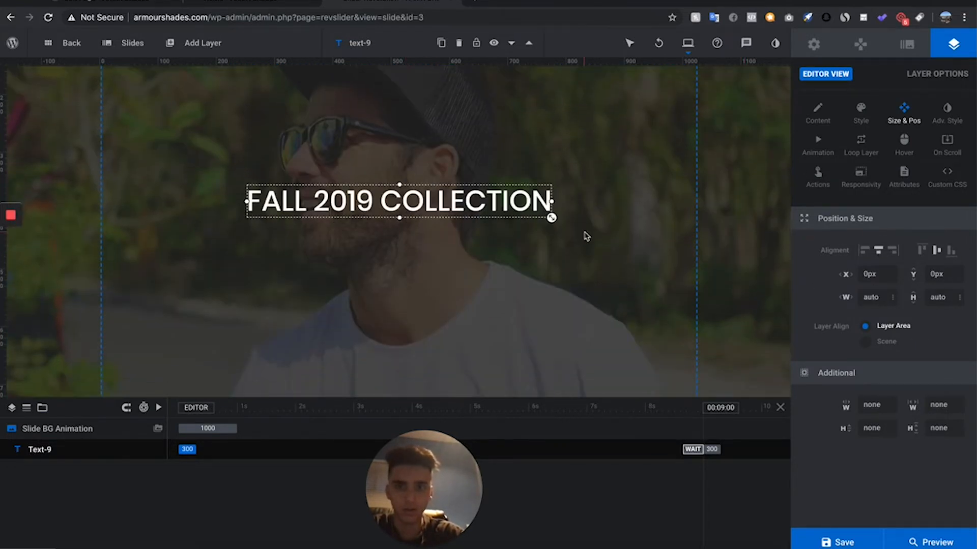
{"action": "mouse_move", "coordinate": [551, 217]}
{"action": "left_mouse_down"}
{"action": "mouse_move", "coordinate": [595, 238]}
{"action": "mouse_move", "coordinate": [558, 224]}
{"action": "left_mouse_up"}
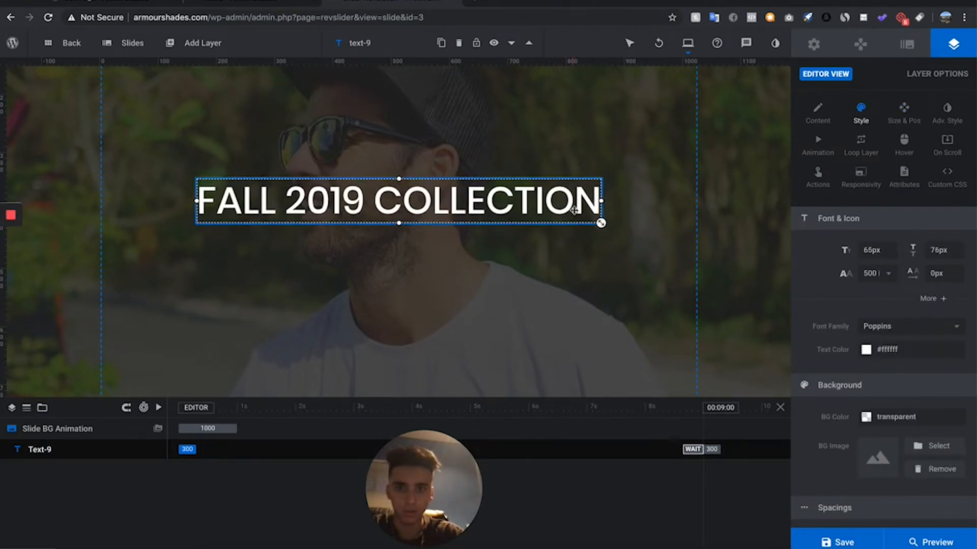
- Add a button layer with the blue rectangular preset, undoing a trial adjustment of it on the slide
{"action": "mouse_move", "coordinate": [199, 42]}
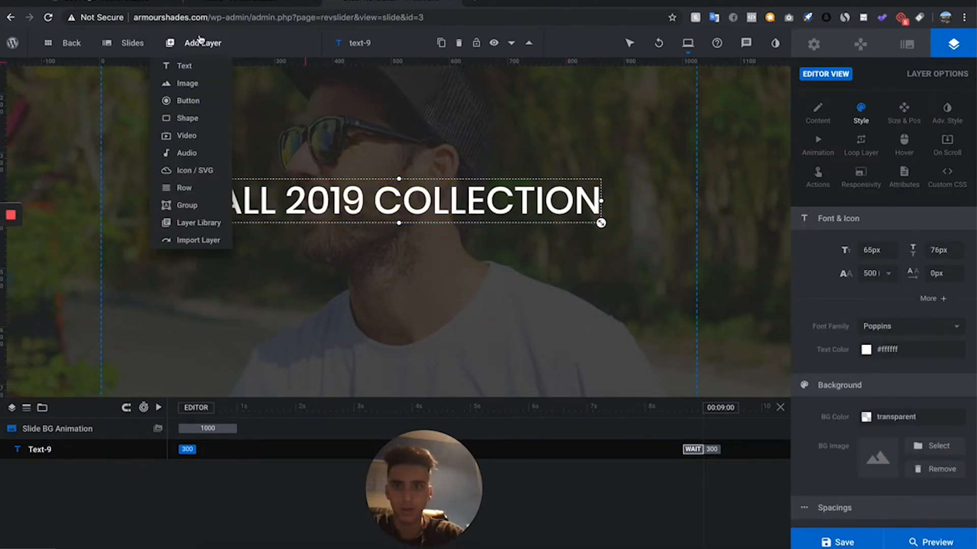
{"action": "left_click", "coordinate": [204, 104]}
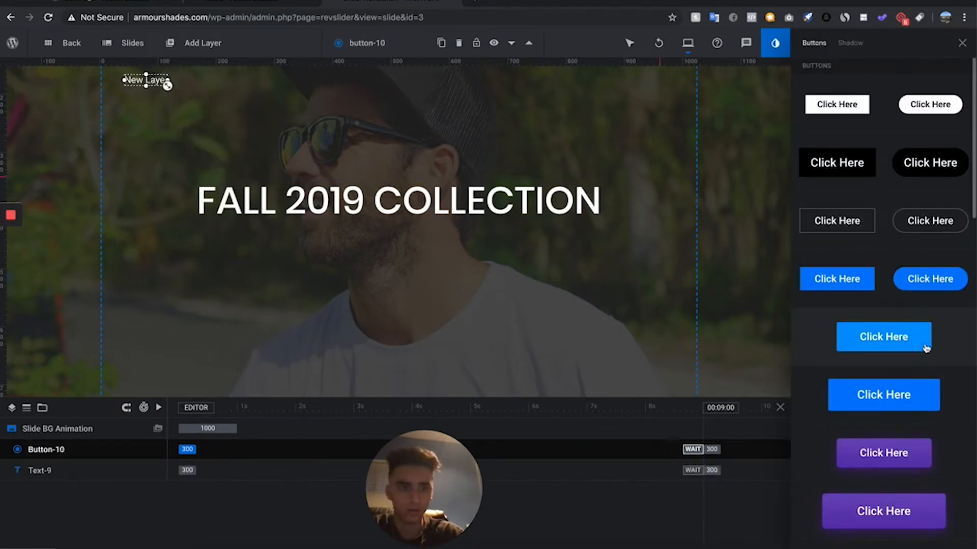
{"action": "scroll", "coordinate": [824, 436], "scroll_direction": "down", "scroll_amount": 3}
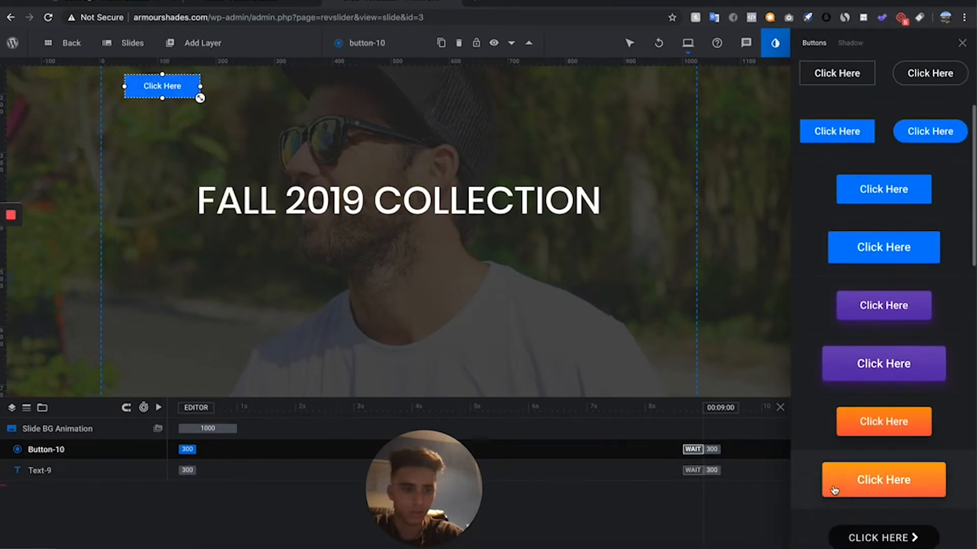
{"action": "left_click_drag", "start_coordinate": [200, 99], "coordinate": [201, 123]}
{"action": "key", "text": "ctrl+z"}
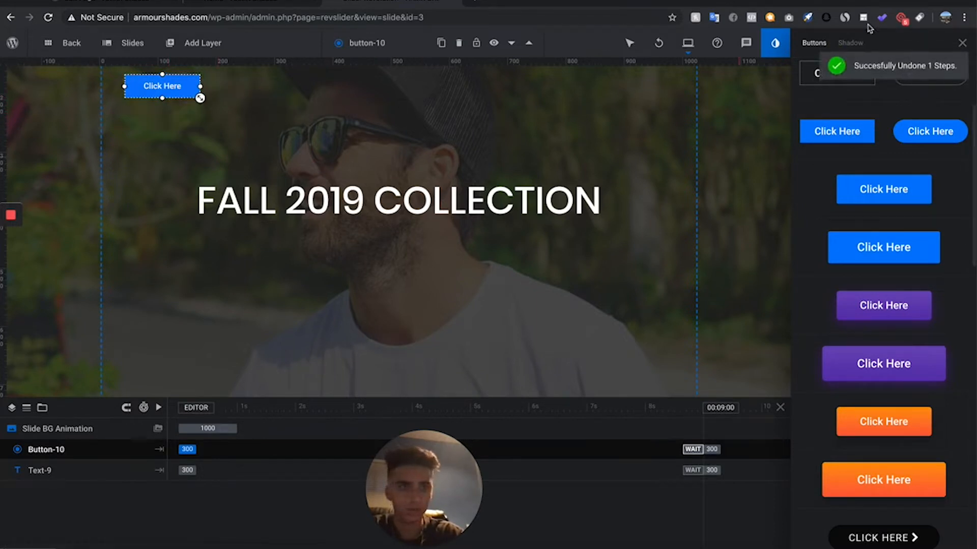
- Center the button horizontally and vertically on the slide and move it just below the headline
{"action": "left_click", "coordinate": [962, 44]}
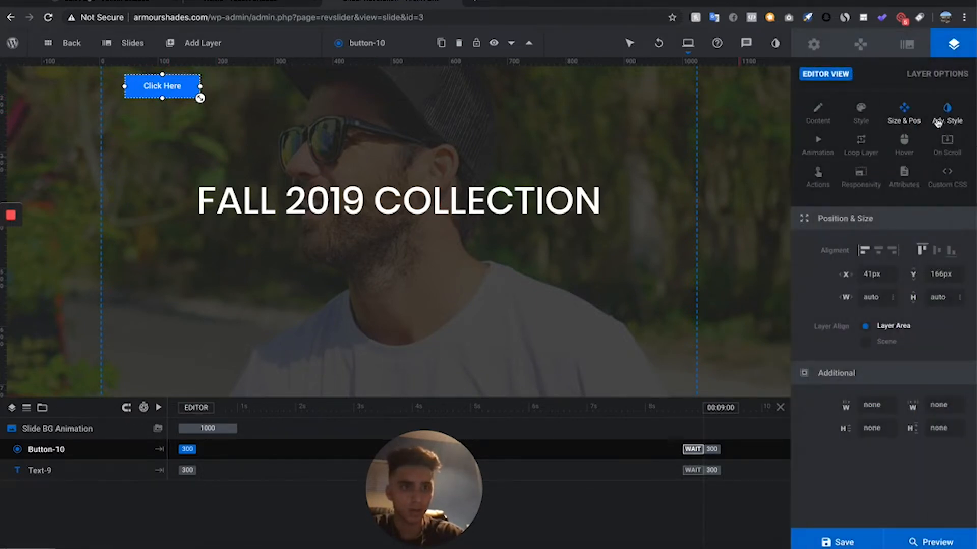
{"action": "left_click", "coordinate": [879, 254]}
{"action": "left_click", "coordinate": [938, 254]}
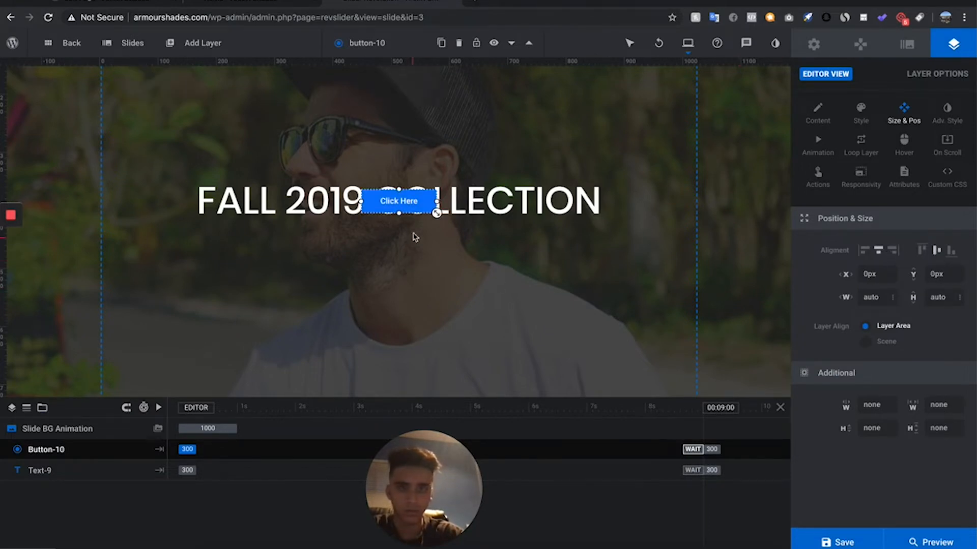
{"action": "left_click_drag", "start_coordinate": [413, 203], "coordinate": [412, 235]}
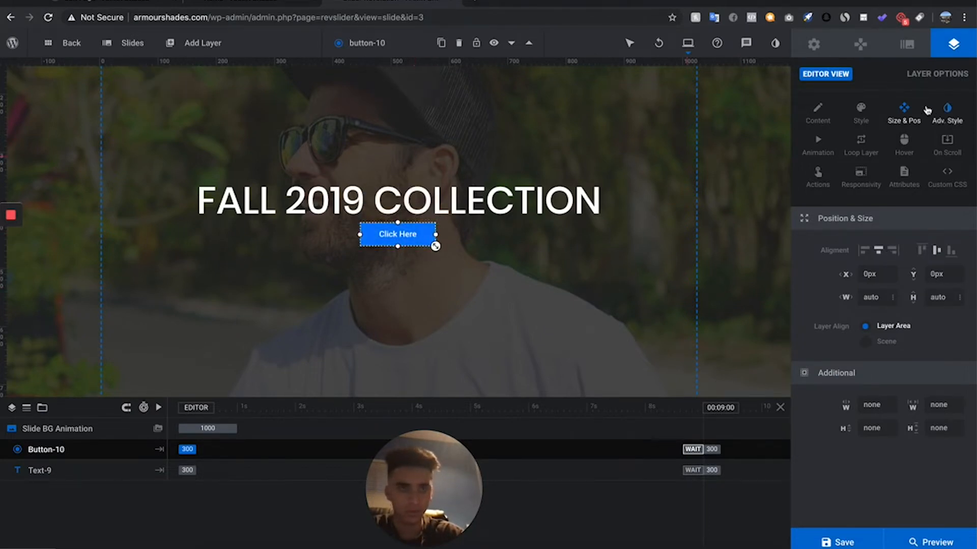
- Change the button's text to "SHOP NOW"
{"action": "left_click", "coordinate": [818, 113]}
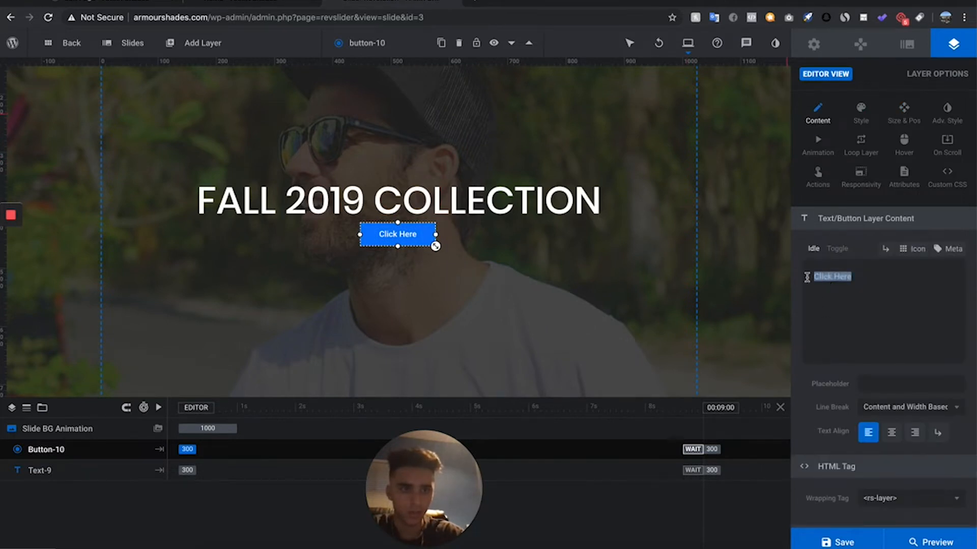
{"action": "type", "text": "shop"}
{"action": "key", "text": "BackSpace"}
{"action": "key", "text": "BackSpace"}
{"action": "key", "text": "BackSpace"}
{"action": "key", "text": "BackSpace"}
{"action": "type", "text": "SH"}
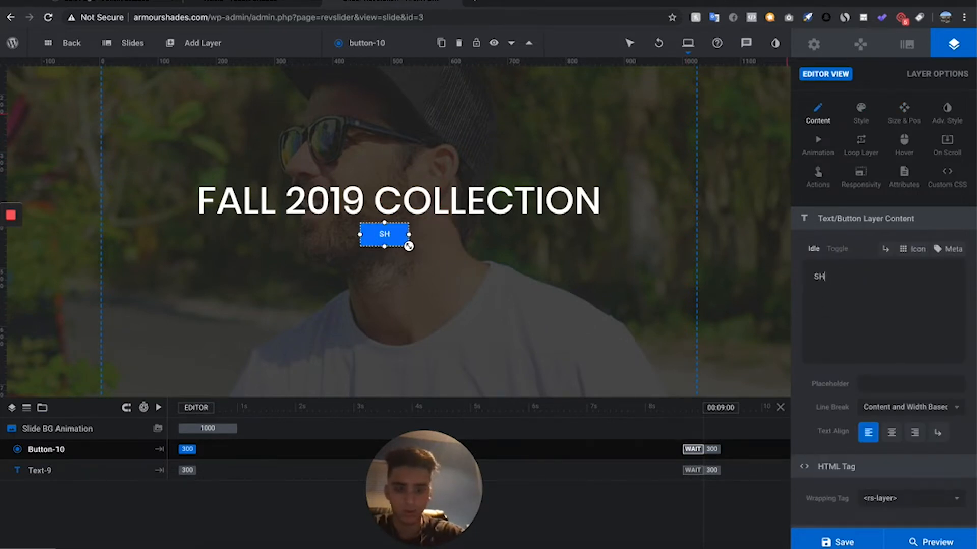
{"action": "type", "text": "OP NOW"}
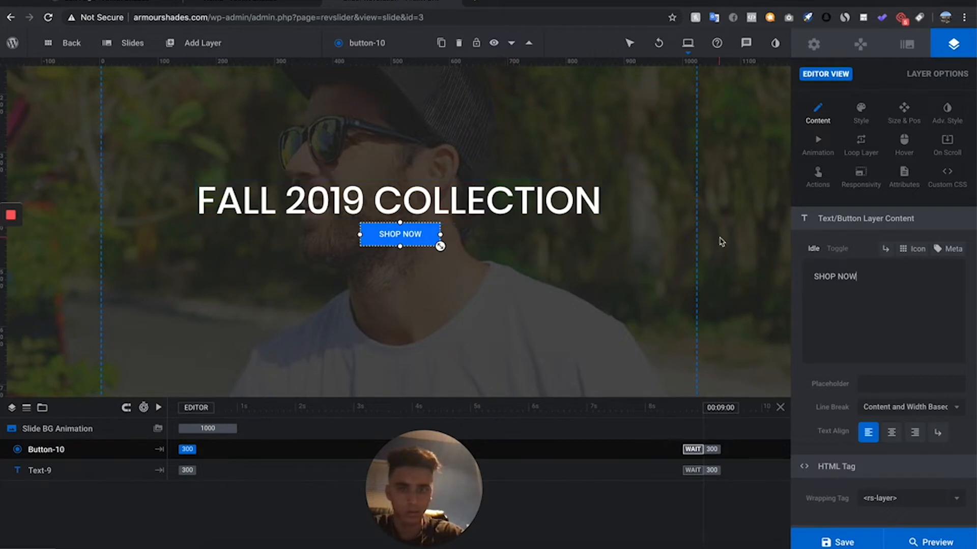
- Set the SHOP NOW button's background color to the light orange #ffb238
{"action": "left_click", "coordinate": [860, 113]}
{"action": "scroll", "coordinate": [893, 363], "scroll_direction": "down", "scroll_amount": 1}
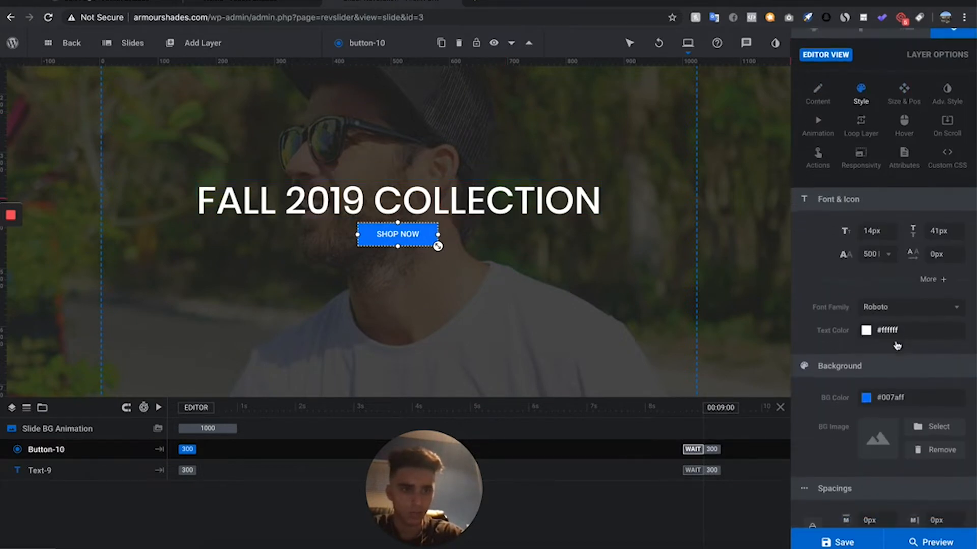
{"action": "left_click", "coordinate": [892, 362]}
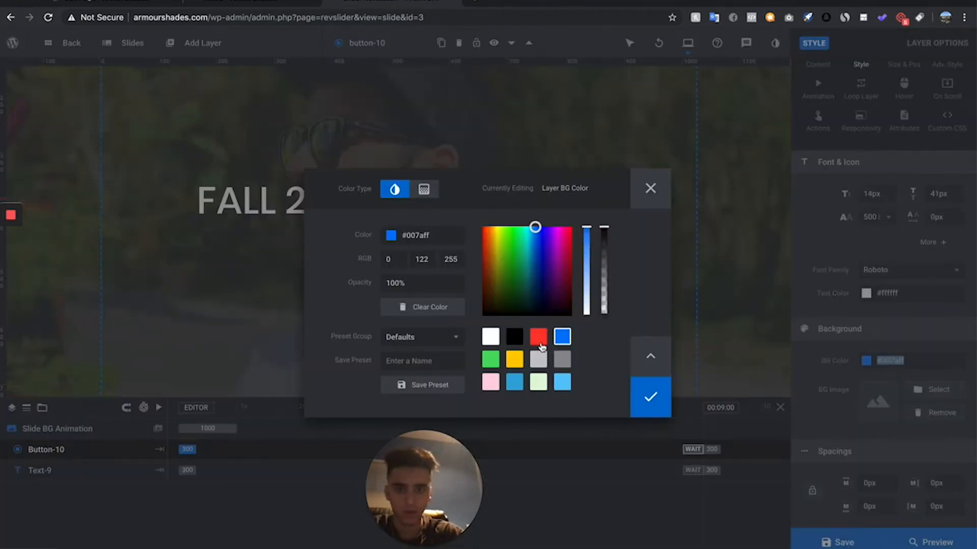
{"action": "left_click_drag", "start_coordinate": [490, 238], "coordinate": [492, 224]}
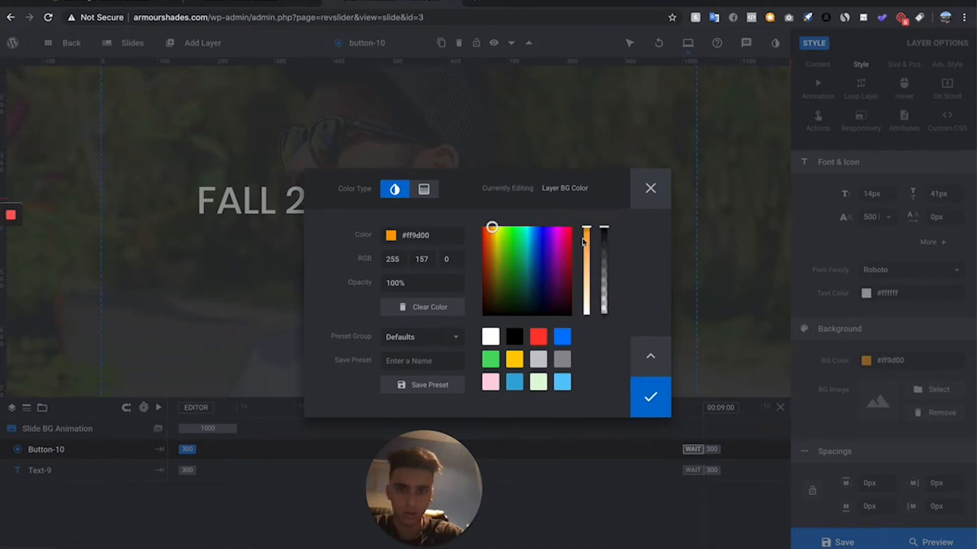
{"action": "left_click_drag", "start_coordinate": [586, 232], "coordinate": [586, 246]}
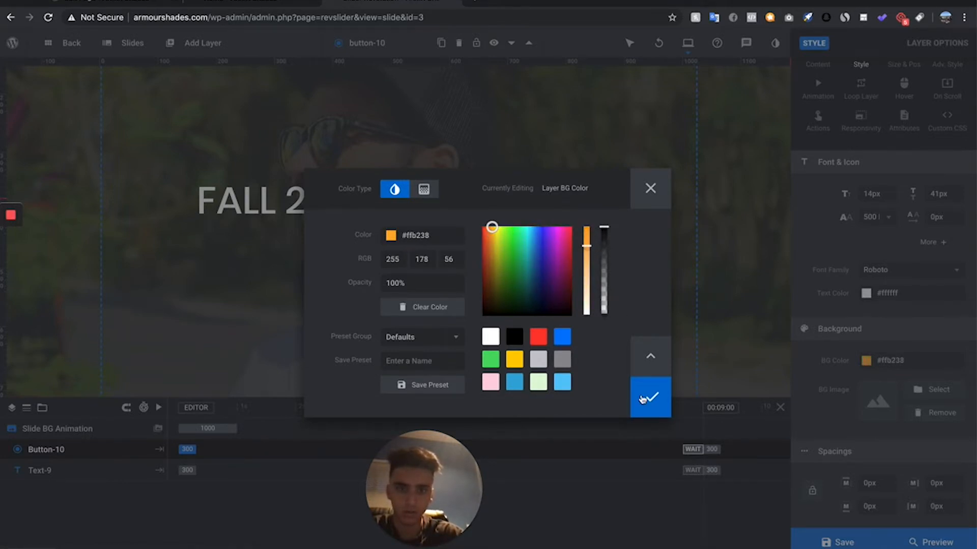
{"action": "left_click", "coordinate": [643, 399]}
- Enlarge the SHOP NOW button slightly beneath the headline and leave no layer selected
{"action": "mouse_move", "coordinate": [438, 245]}
{"action": "left_mouse_down"}
{"action": "mouse_move", "coordinate": [447, 249]}
{"action": "mouse_move", "coordinate": [428, 252]}
{"action": "left_mouse_up"}
{"action": "left_click", "coordinate": [510, 292]}
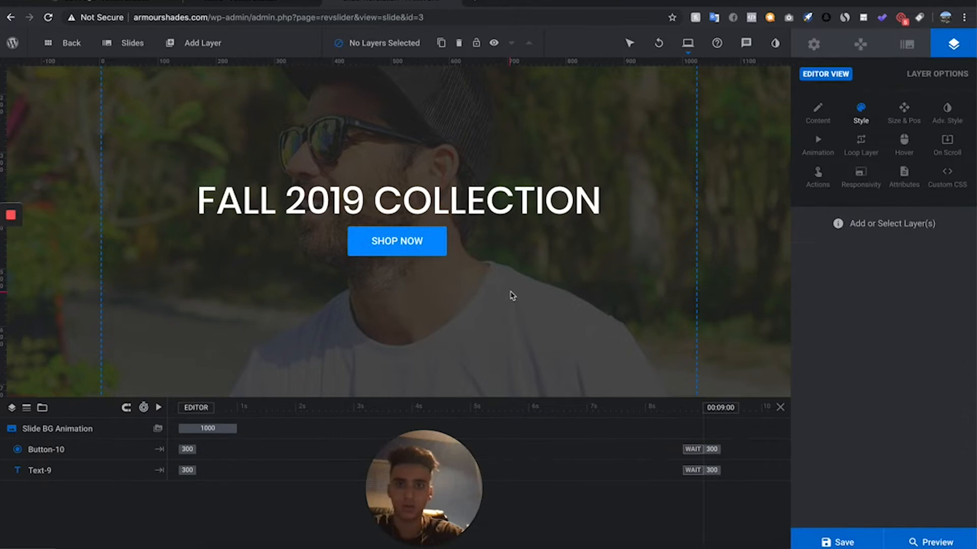
{"action": "left_click", "coordinate": [410, 238]}
{"action": "left_click", "coordinate": [654, 318]}
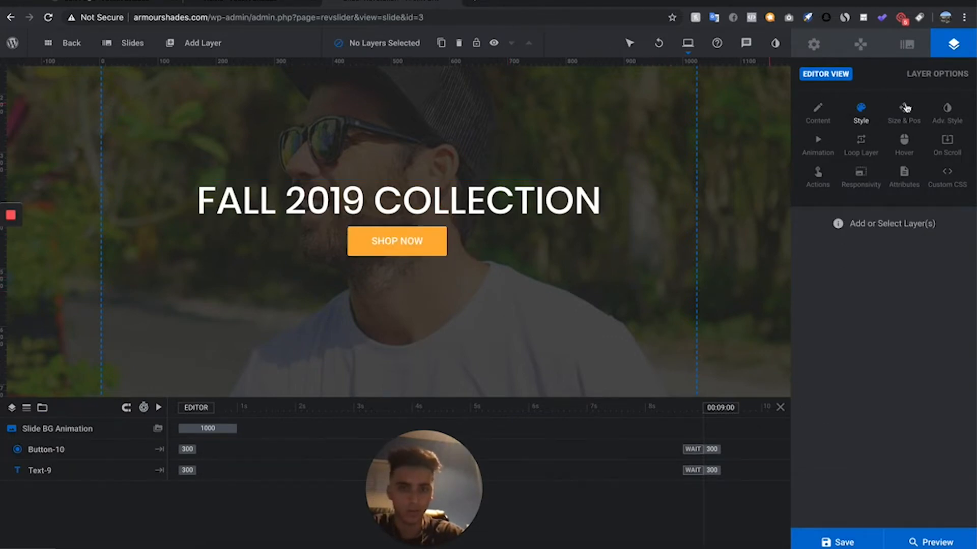
- Save the slide, switch to the Desktop layout and center the headline horizontally and vertically
{"action": "left_click", "coordinate": [841, 531]}
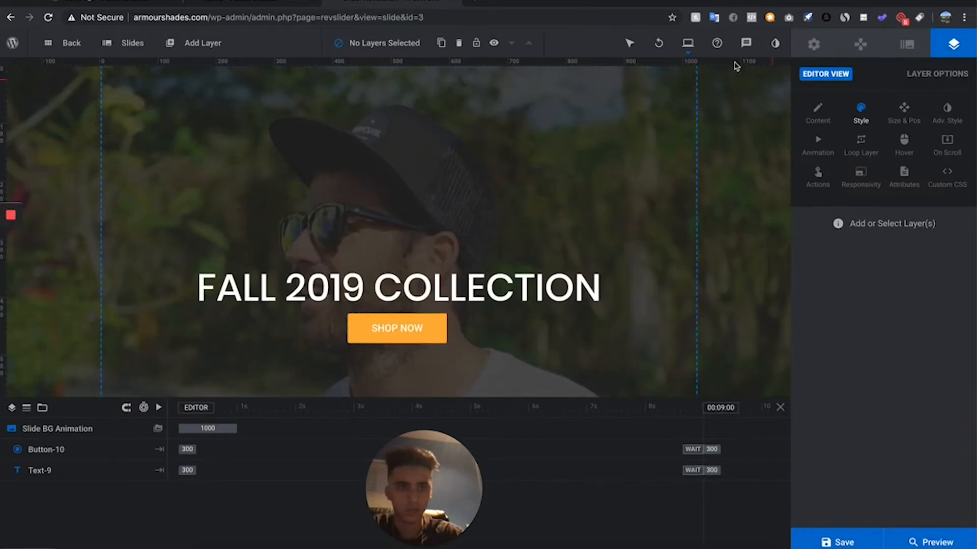
{"action": "mouse_move", "coordinate": [687, 44]}
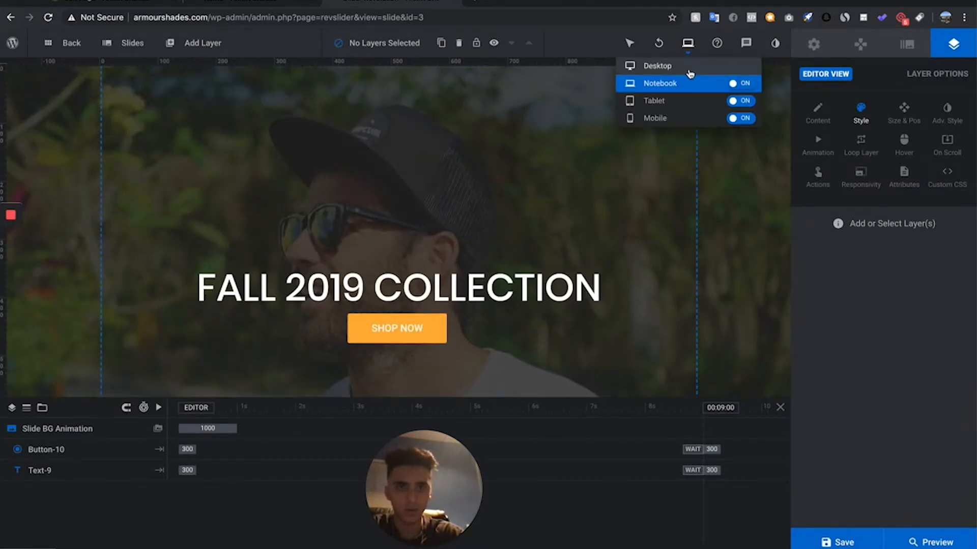
{"action": "left_click", "coordinate": [689, 71]}
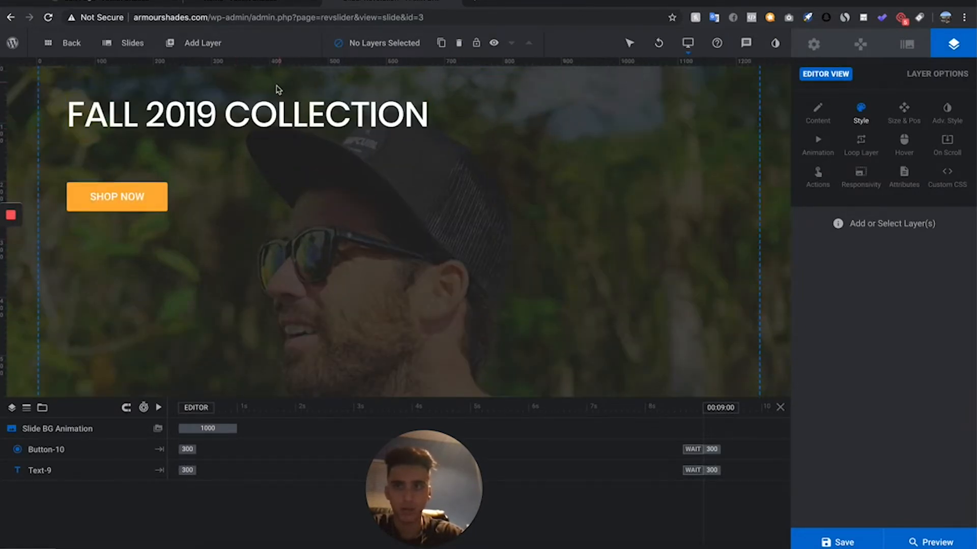
{"action": "left_click", "coordinate": [249, 114]}
{"action": "left_click", "coordinate": [887, 110]}
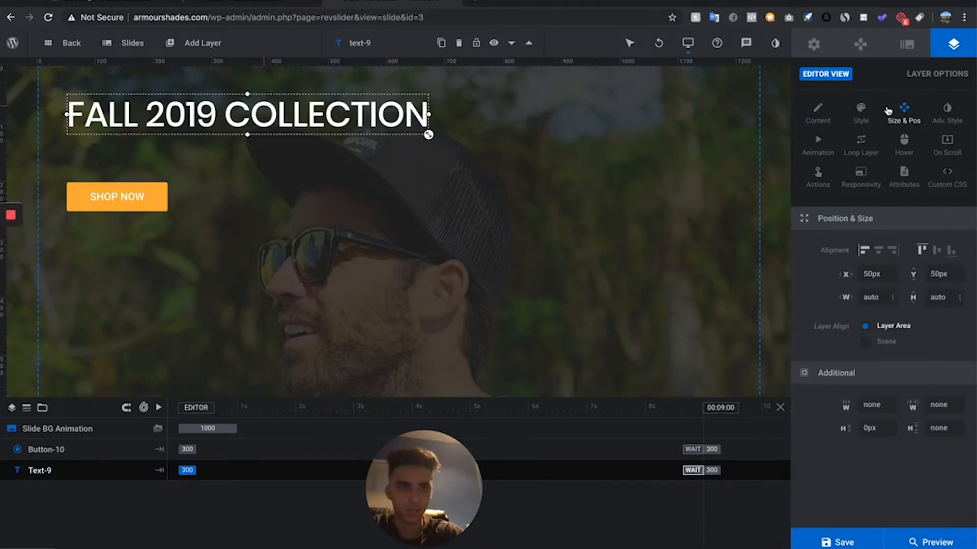
{"action": "left_click", "coordinate": [882, 254]}
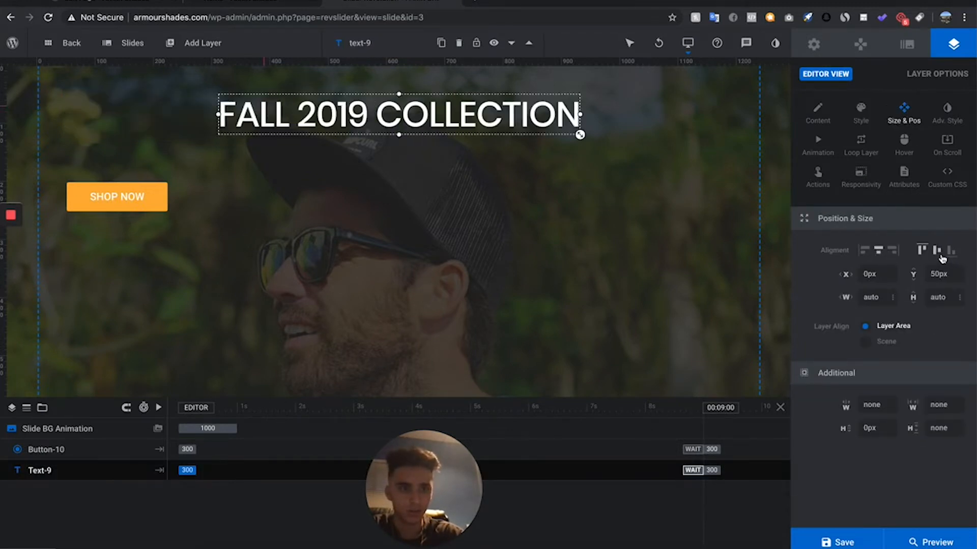
{"action": "left_click", "coordinate": [936, 251]}
- Enlarge the FALL 2019 COLLECTION headline in the Desktop layout to a font size of about 79 px
{"action": "left_click", "coordinate": [125, 198]}
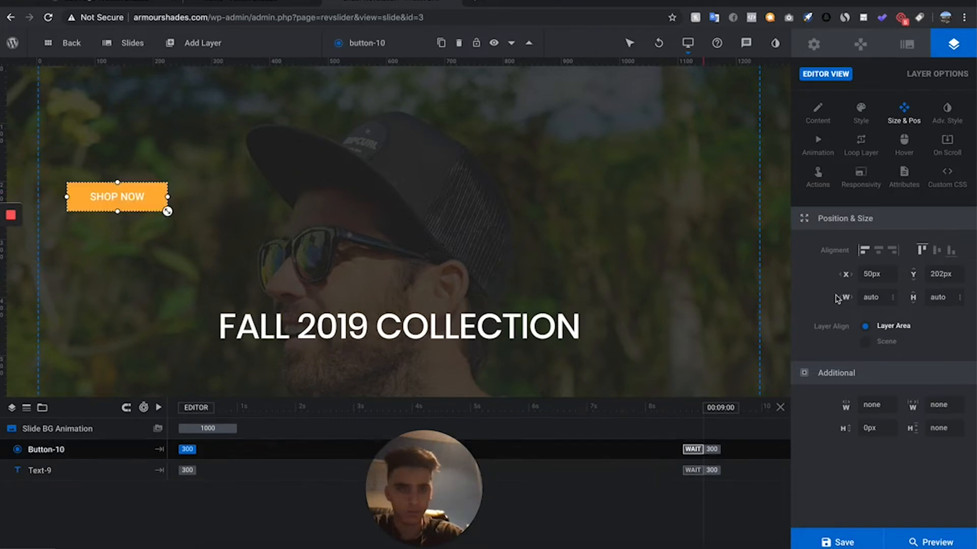
{"action": "left_click", "coordinate": [578, 341]}
{"action": "scroll", "coordinate": [532, 299], "scroll_direction": "down", "scroll_amount": 3}
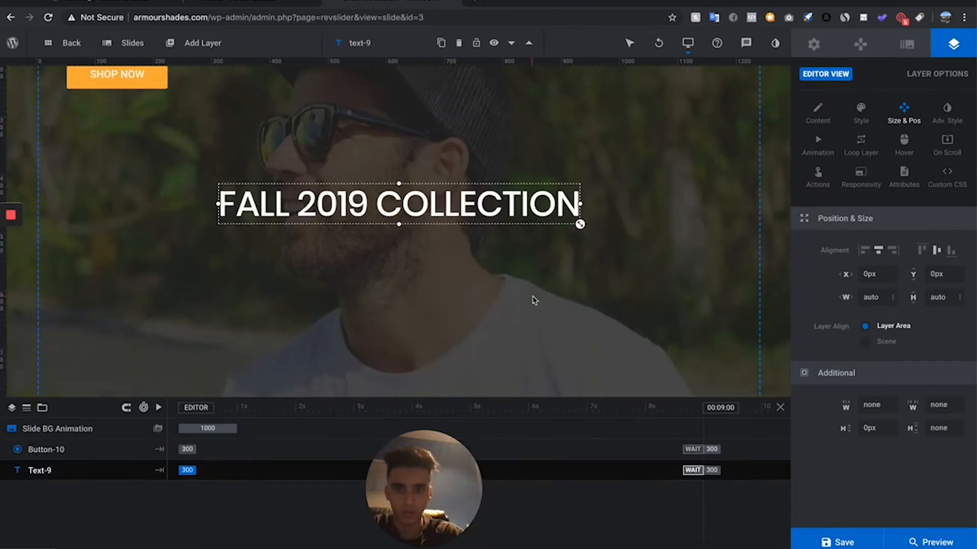
{"action": "left_click_drag", "start_coordinate": [593, 231], "coordinate": [607, 239]}
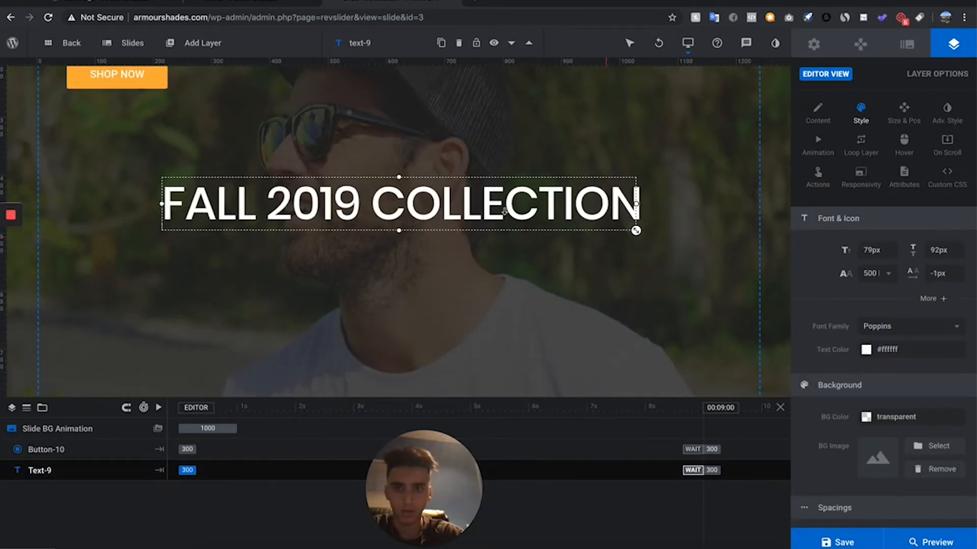
- Center the SHOP NOW button horizontally and vertically in the Desktop layout and place it just below the headline
{"action": "left_click", "coordinate": [117, 76]}
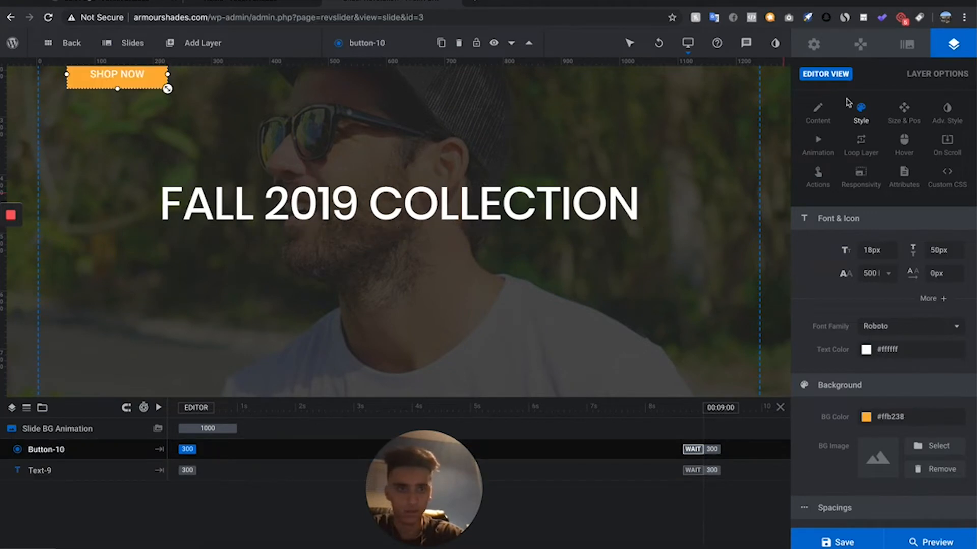
{"action": "left_click", "coordinate": [910, 122]}
{"action": "left_click", "coordinate": [878, 251]}
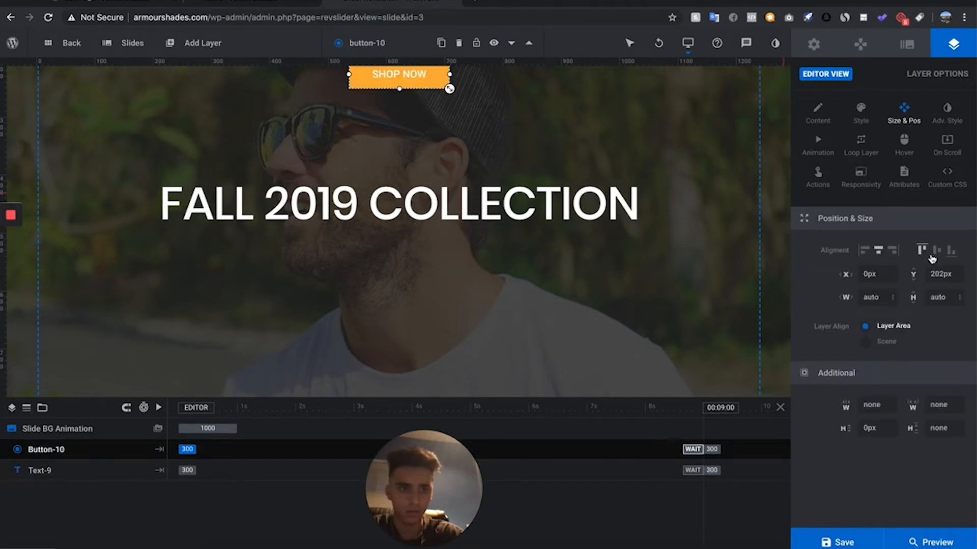
{"action": "left_click", "coordinate": [936, 250]}
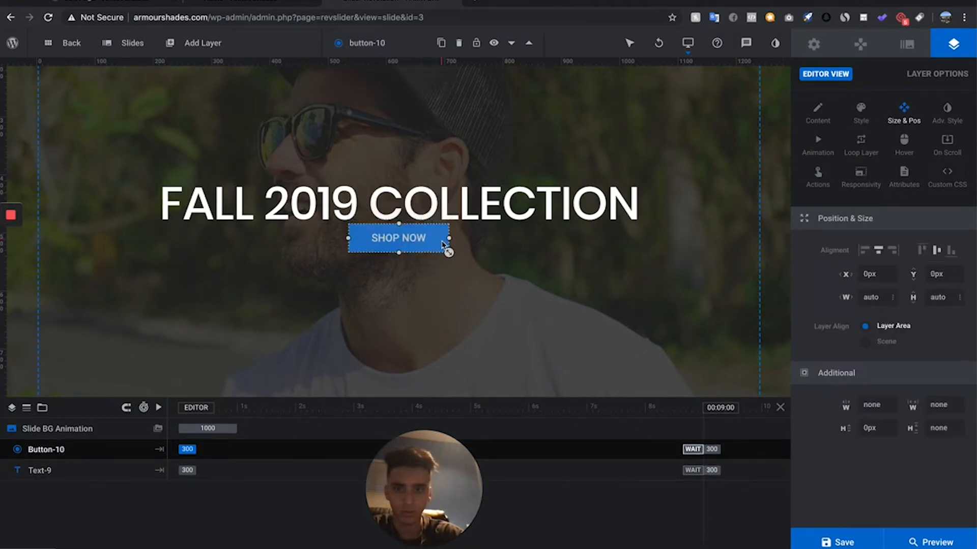
- Enlarge the SHOP NOW button beneath the desktop headline to a font size of about 21 px and save the slide
{"action": "left_click_drag", "start_coordinate": [448, 263], "coordinate": [456, 266]}
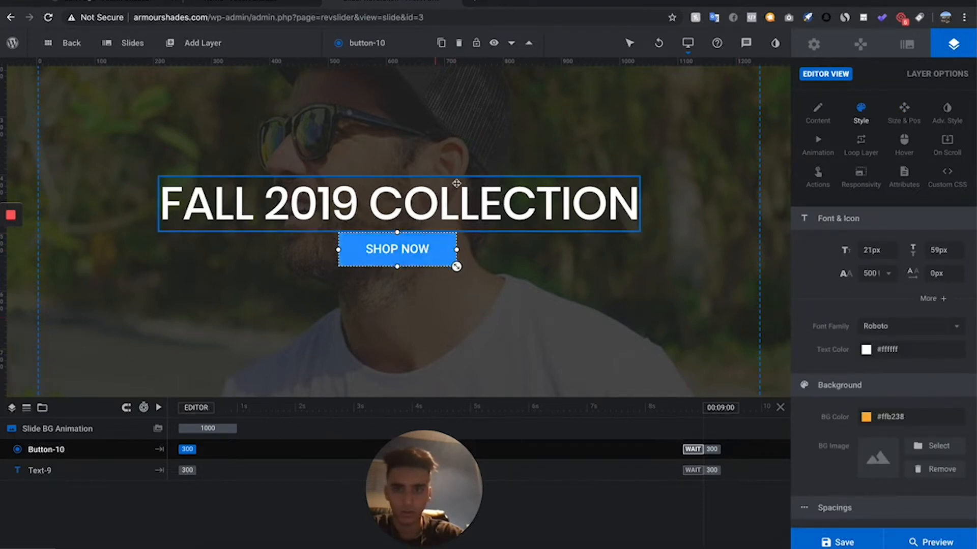
{"action": "scroll", "coordinate": [452, 256], "scroll_direction": "down", "scroll_amount": 3}
{"action": "scroll", "coordinate": [446, 199], "scroll_direction": "up", "scroll_amount": 5}
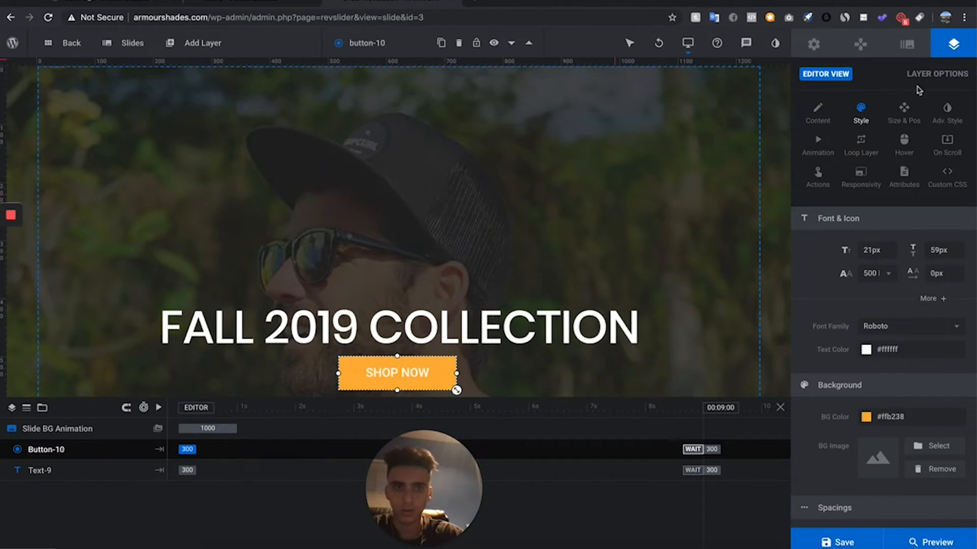
{"action": "left_click", "coordinate": [810, 543]}
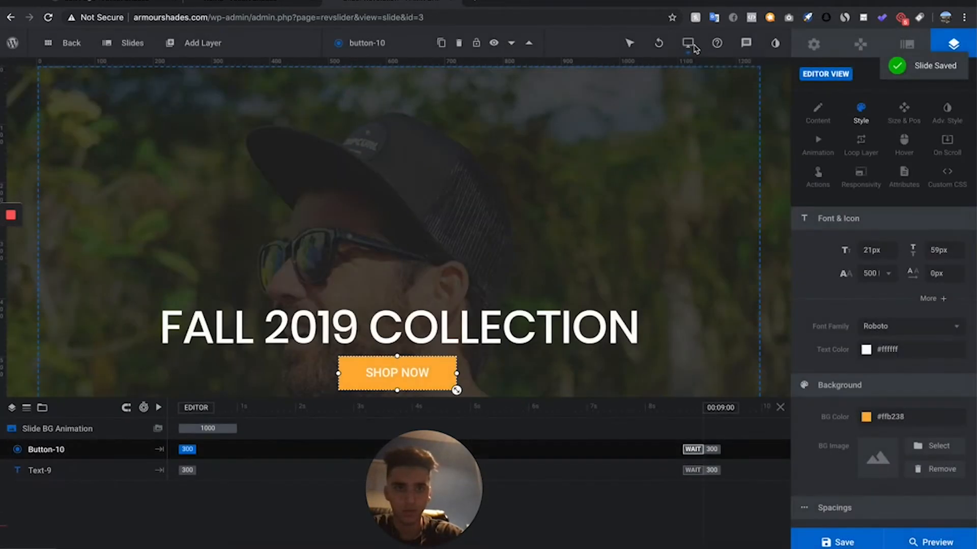
- Check the headline and button placement in the Tablet layout and save the slide
{"action": "mouse_move", "coordinate": [687, 43]}
{"action": "left_click", "coordinate": [675, 99]}
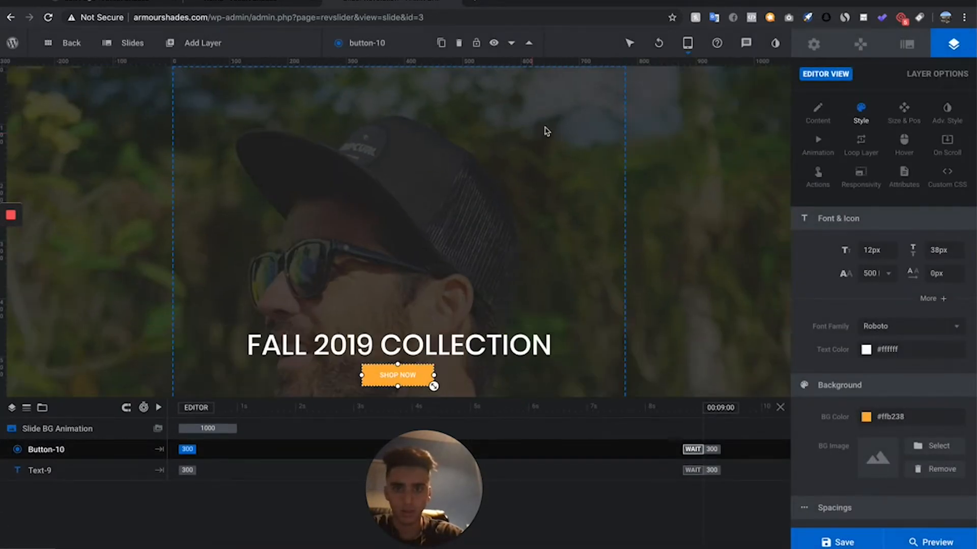
{"action": "scroll", "coordinate": [371, 232], "scroll_direction": "down", "scroll_amount": 2}
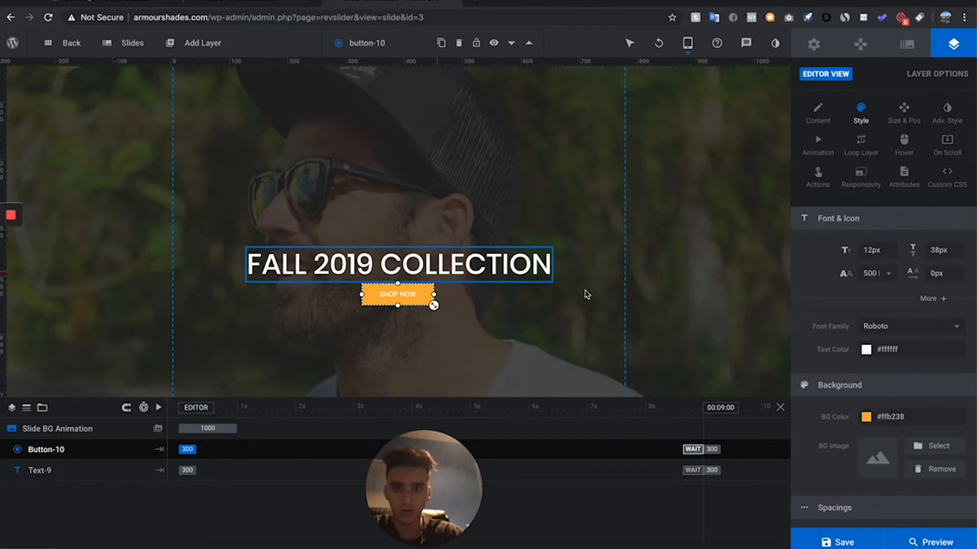
{"action": "left_click", "coordinate": [548, 274]}
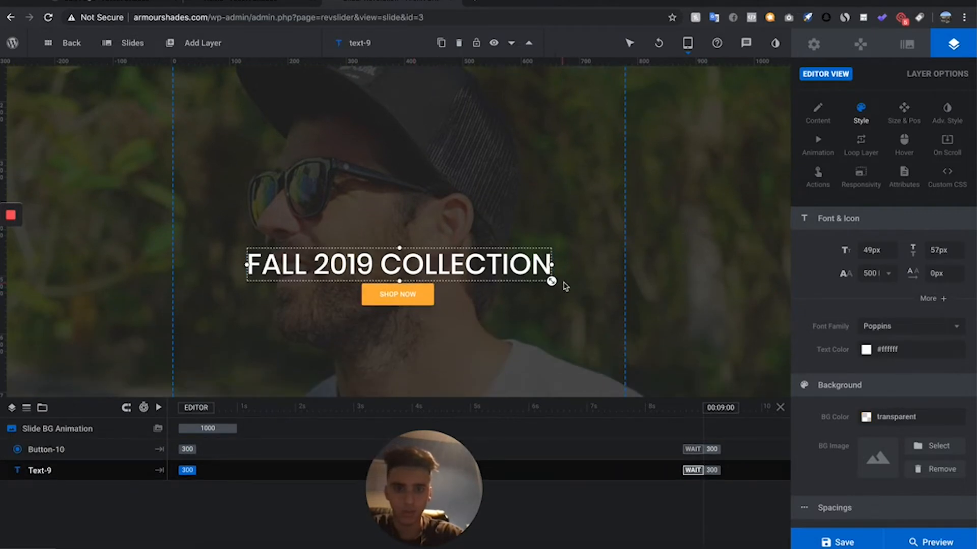
{"action": "left_click", "coordinate": [444, 301]}
{"action": "scroll", "coordinate": [443, 300], "scroll_direction": "down", "scroll_amount": 2}
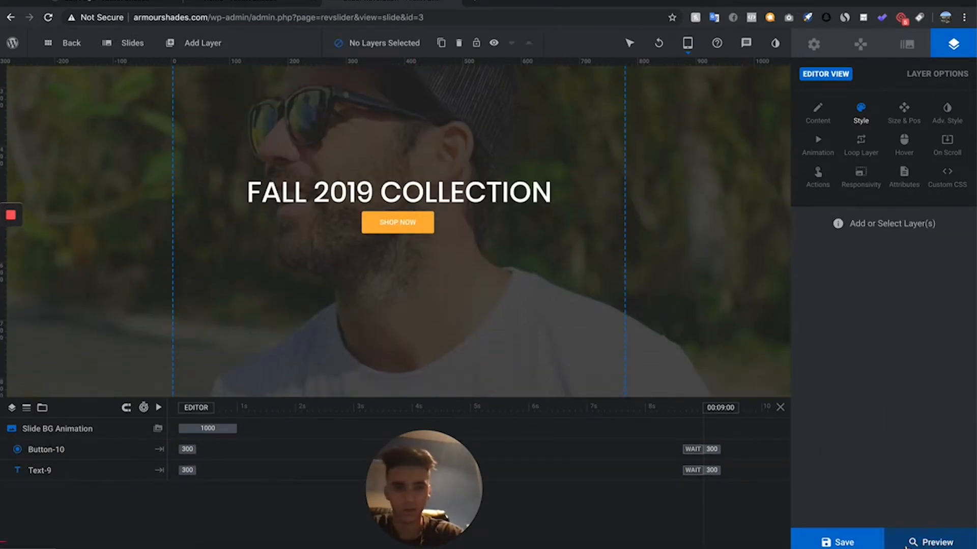
{"action": "left_click", "coordinate": [828, 543]}
- In the Mobile layout, enlarge the headline to about 37 px and the button text to about 10 px, then save
{"action": "mouse_move", "coordinate": [687, 47]}
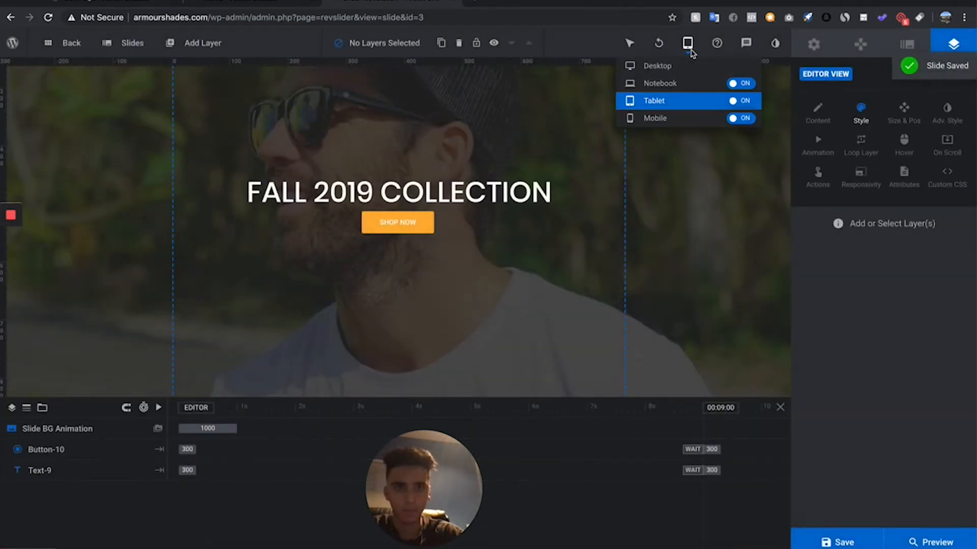
{"action": "left_click", "coordinate": [676, 121]}
{"action": "left_click", "coordinate": [491, 198]}
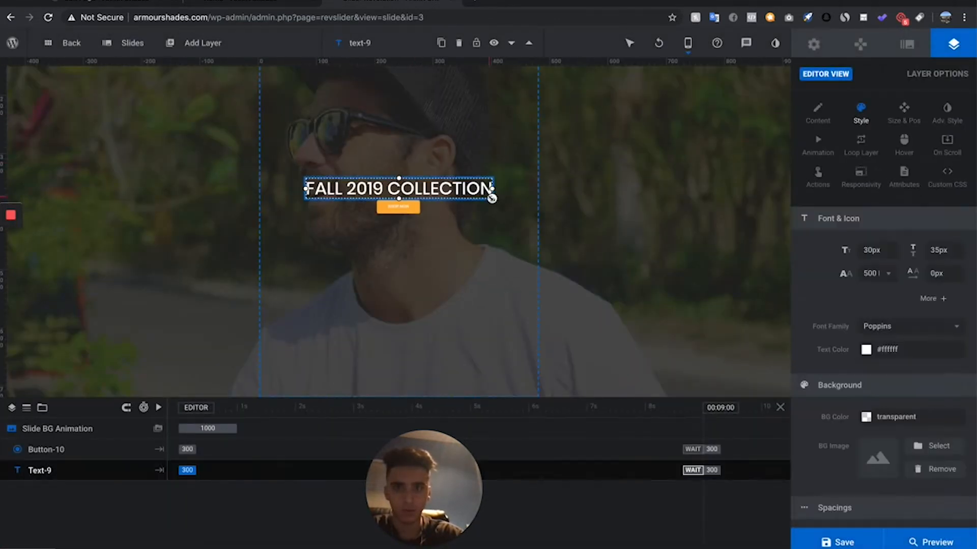
{"action": "left_click_drag", "start_coordinate": [491, 198], "coordinate": [515, 199]}
{"action": "left_click", "coordinate": [410, 216]}
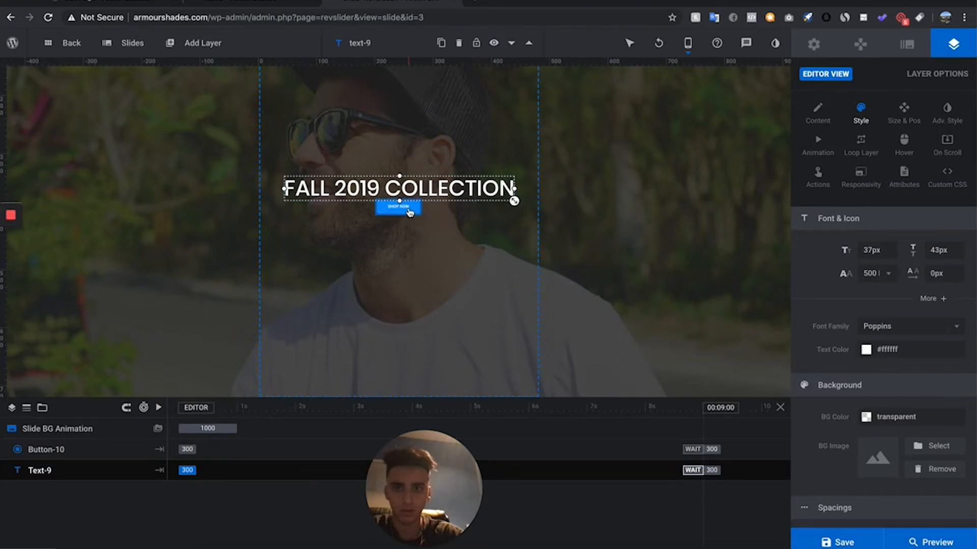
{"action": "left_click_drag", "start_coordinate": [419, 221], "coordinate": [431, 224]}
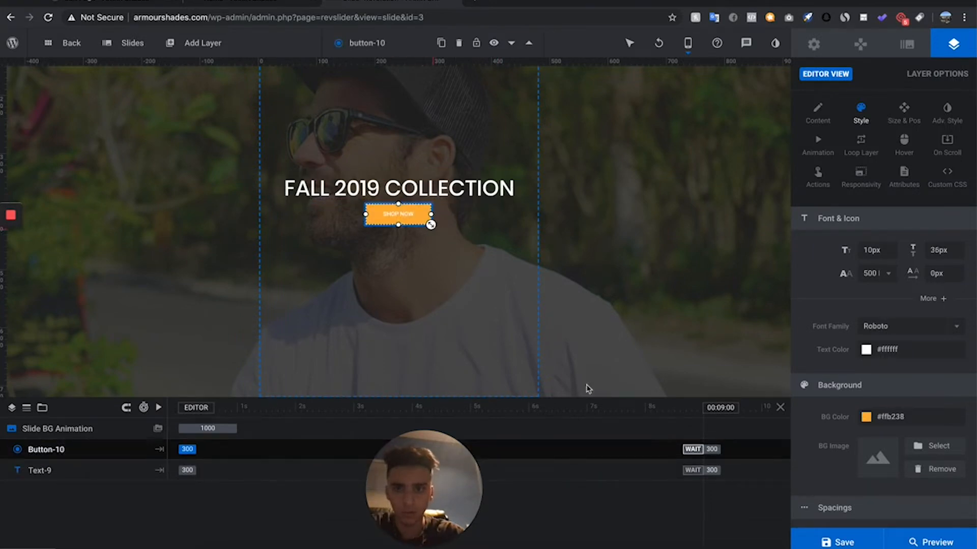
{"action": "left_click", "coordinate": [838, 542]}
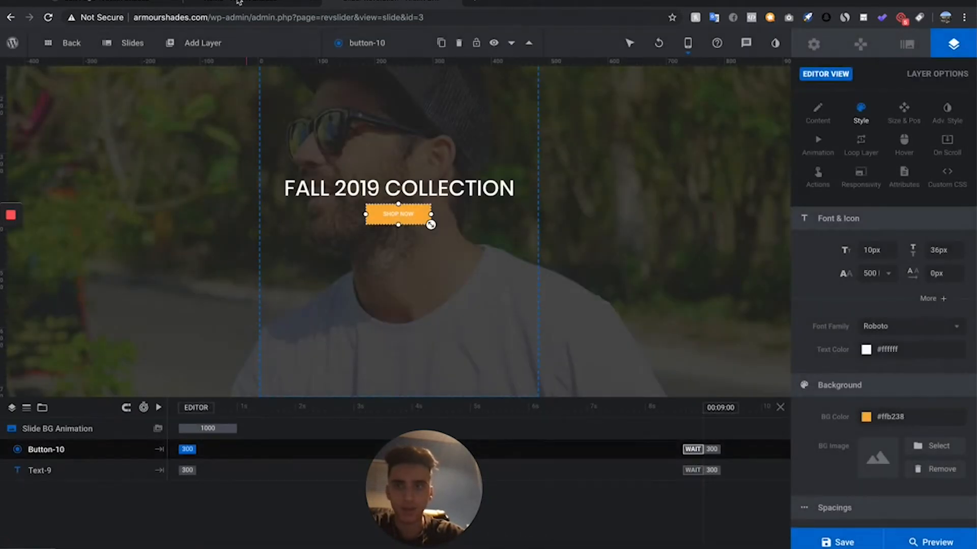
- Return to the Home page editor and choose the Slider 1 module for the Revolution Slider 6 element
{"action": "left_click", "coordinate": [90, 5]}
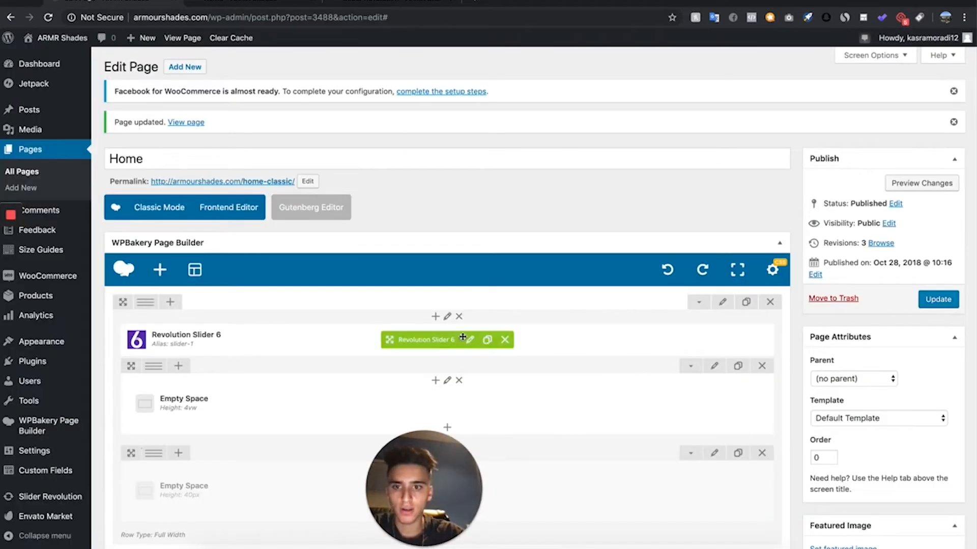
{"action": "left_click", "coordinate": [470, 340]}
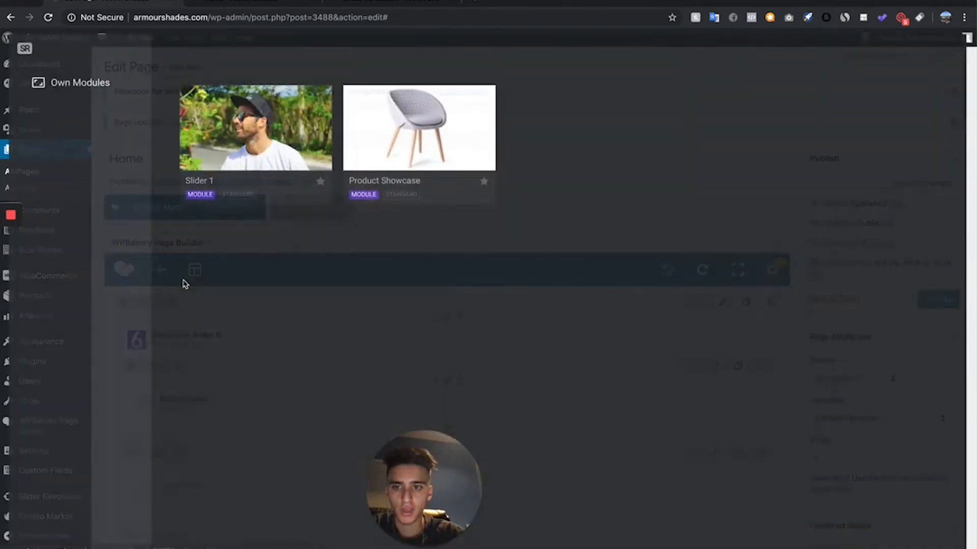
{"action": "left_click", "coordinate": [251, 124]}
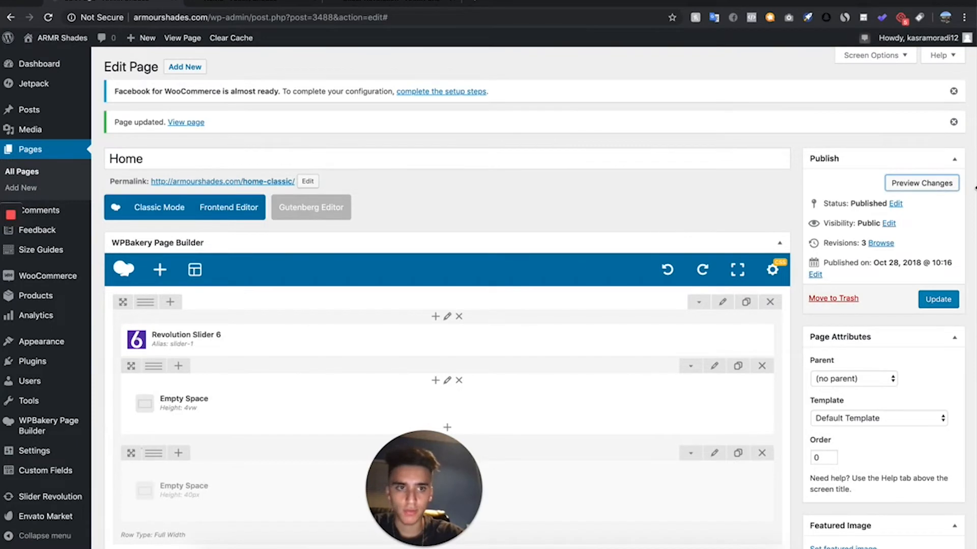
- Preview the Home page changes and examine the banner's headline, button and fit below the site header
{"action": "left_click", "coordinate": [919, 188]}
{"action": "scroll", "coordinate": [432, 215], "scroll_direction": "down", "scroll_amount": 3}
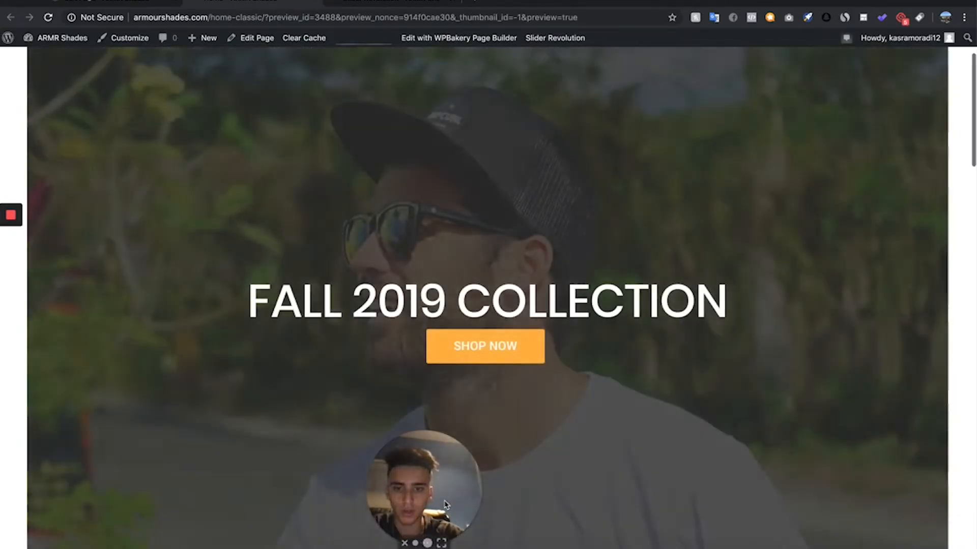
{"action": "left_click_drag", "start_coordinate": [445, 504], "coordinate": [70, 521]}
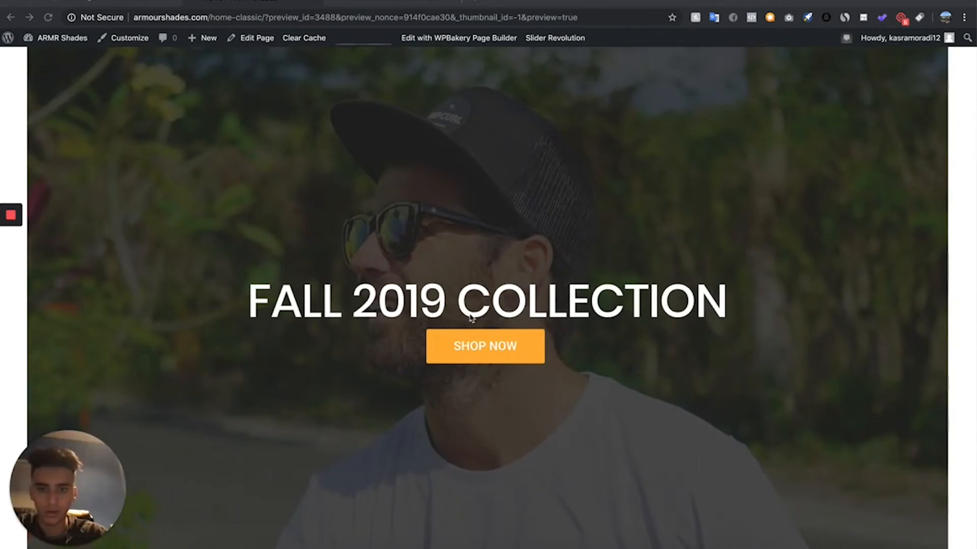
{"action": "scroll", "coordinate": [471, 319], "scroll_direction": "down", "scroll_amount": 4}
{"action": "scroll", "coordinate": [470, 318], "scroll_direction": "up", "scroll_amount": 5}
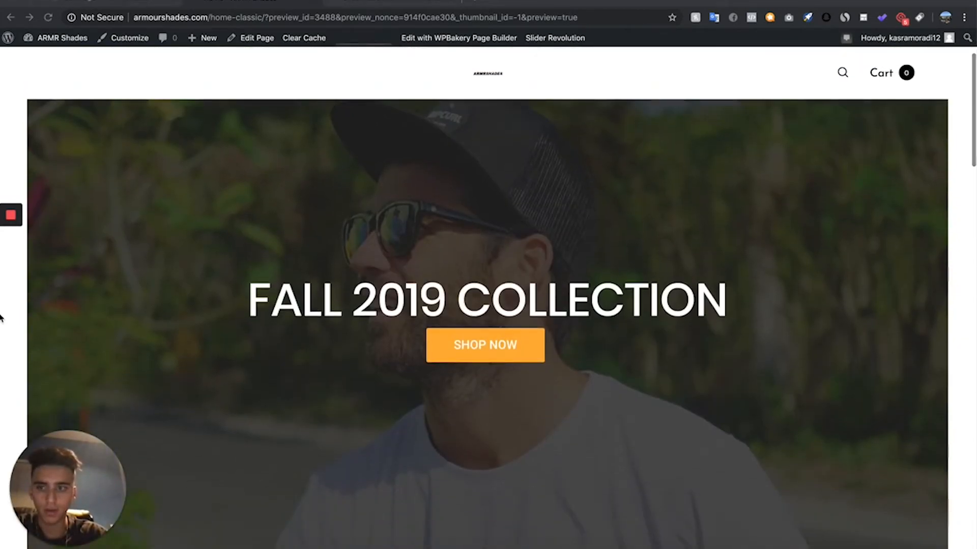
{"action": "scroll", "coordinate": [314, 347], "scroll_direction": "up", "scroll_amount": 2}
{"action": "scroll", "coordinate": [424, 449], "scroll_direction": "down", "scroll_amount": 1}
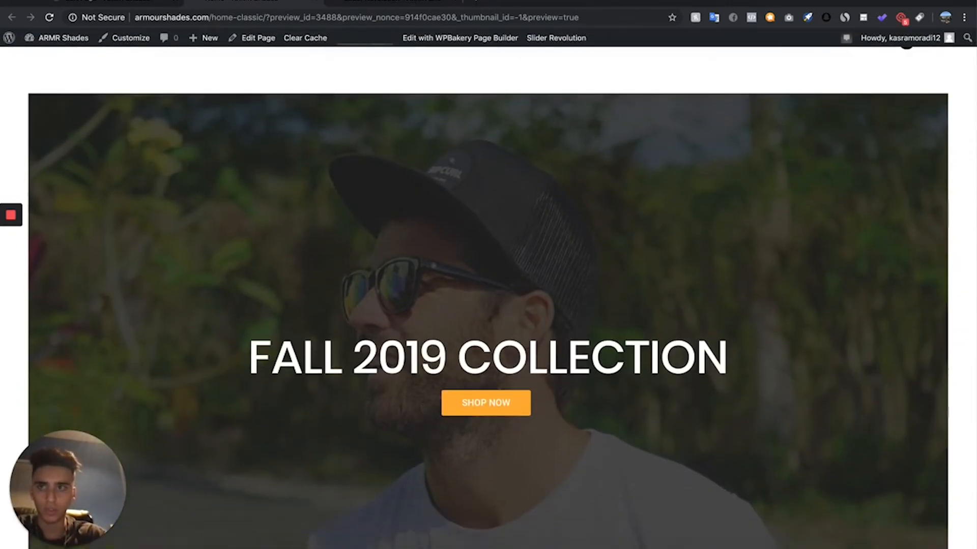
- Update the Home page and review the product category section below the banner in the preview
{"action": "left_click", "coordinate": [117, 2]}
{"action": "left_click", "coordinate": [937, 301]}
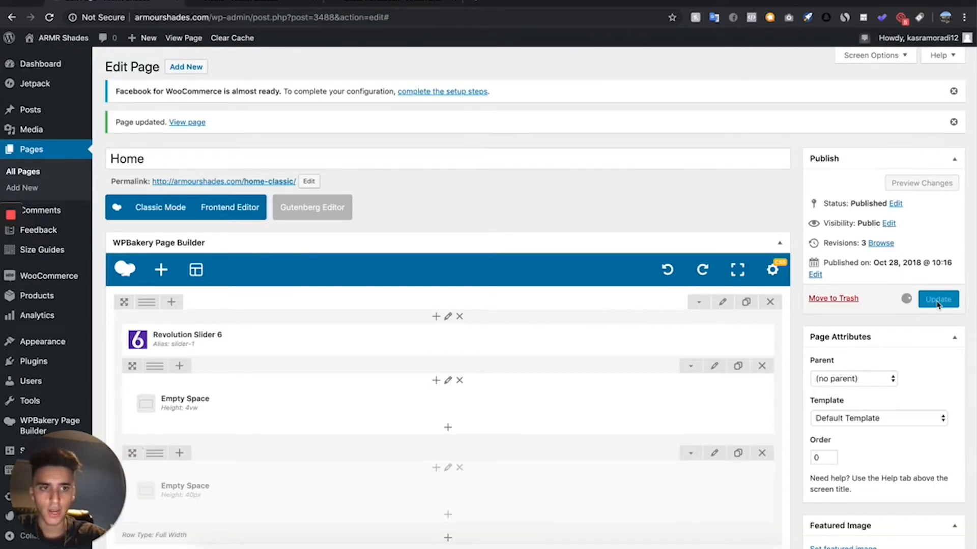
{"action": "left_click", "coordinate": [242, 2]}
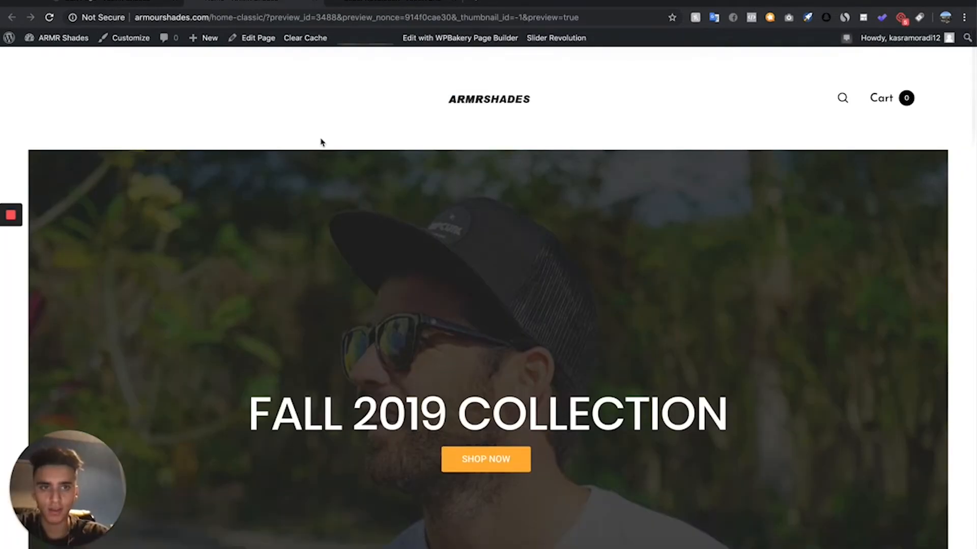
{"action": "scroll", "coordinate": [321, 142], "scroll_direction": "down", "scroll_amount": 8}
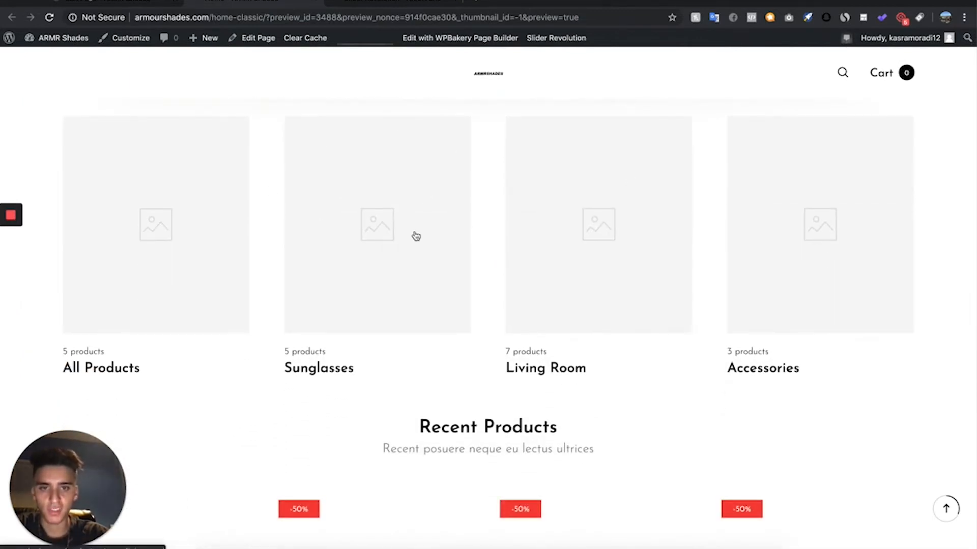
{"action": "scroll", "coordinate": [428, 244], "scroll_direction": "up", "scroll_amount": 2}
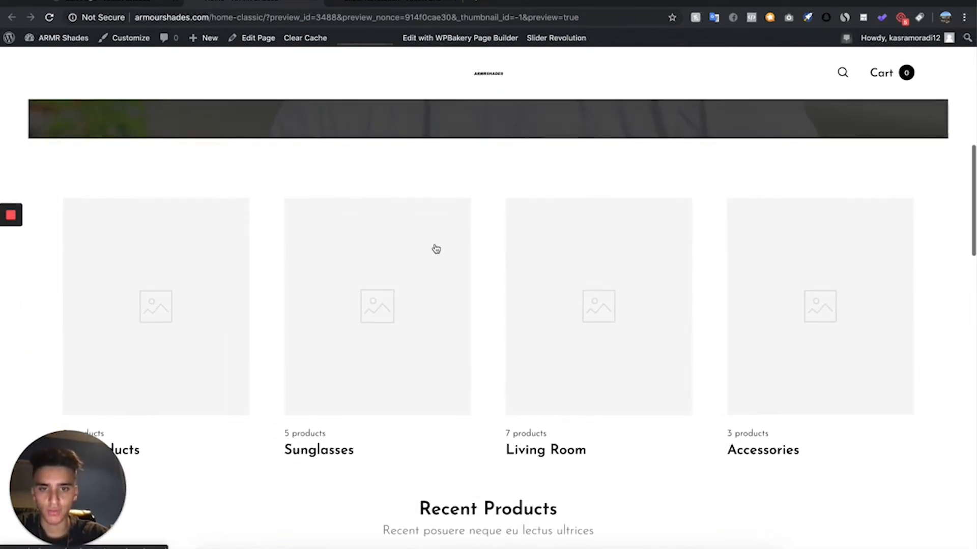
- Delete the Product categories element from the Home page layout along with the row that contained it
{"action": "left_click", "coordinate": [115, 3]}
{"action": "scroll", "coordinate": [524, 417], "scroll_direction": "down", "scroll_amount": 5}
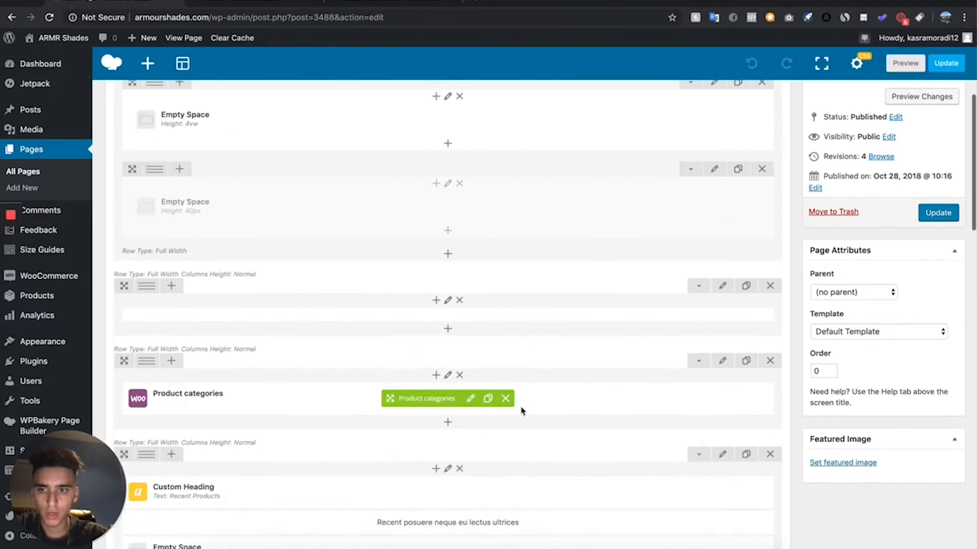
{"action": "scroll", "coordinate": [521, 411], "scroll_direction": "down", "scroll_amount": 3}
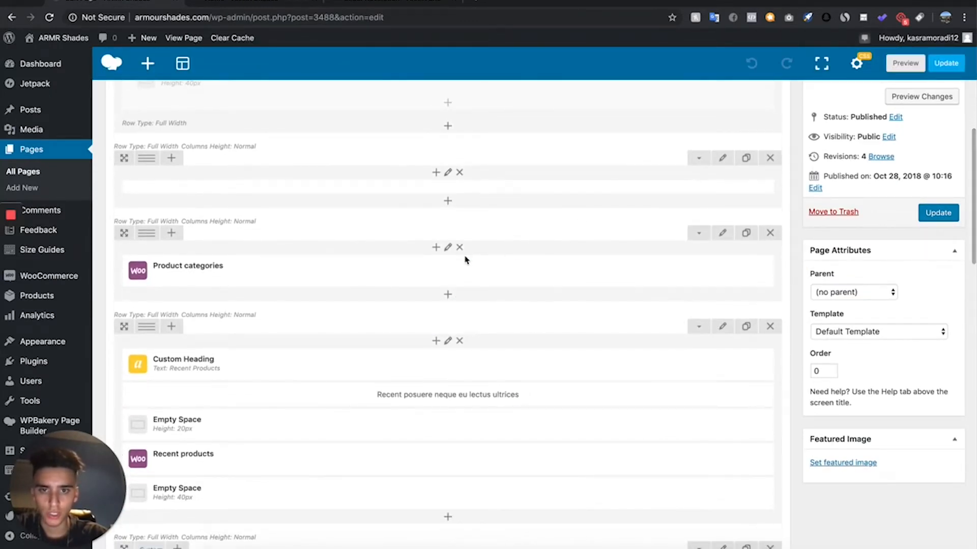
{"action": "left_click", "coordinate": [506, 271]}
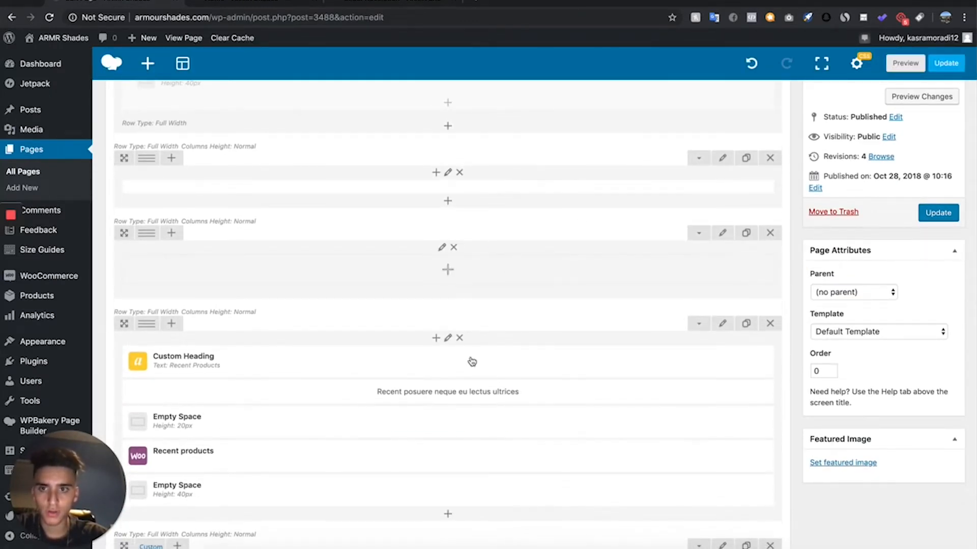
{"action": "left_click", "coordinate": [769, 232]}
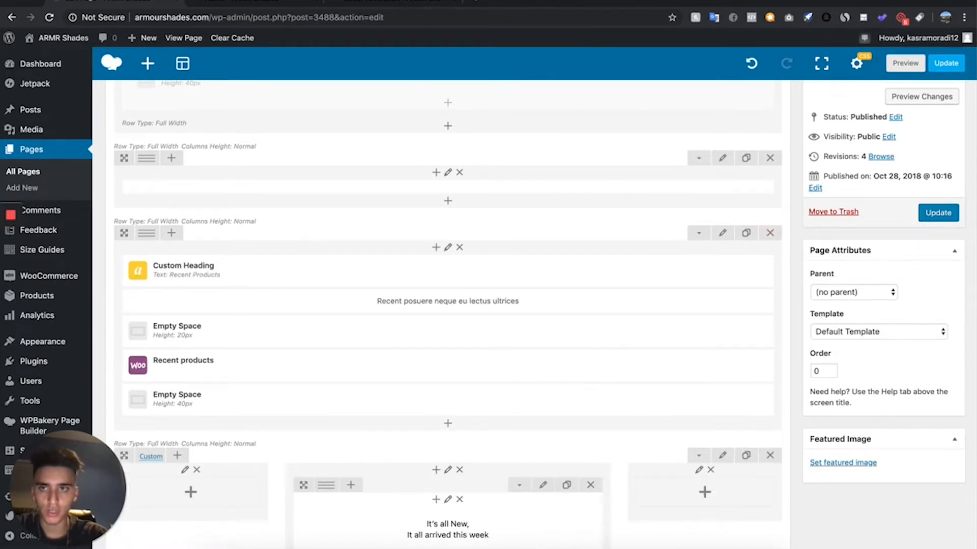
- Preview the Home page changes and review the transition between the banner and the Recent Products section
{"action": "left_click", "coordinate": [280, 6]}
{"action": "scroll", "coordinate": [442, 286], "scroll_direction": "down", "scroll_amount": 3}
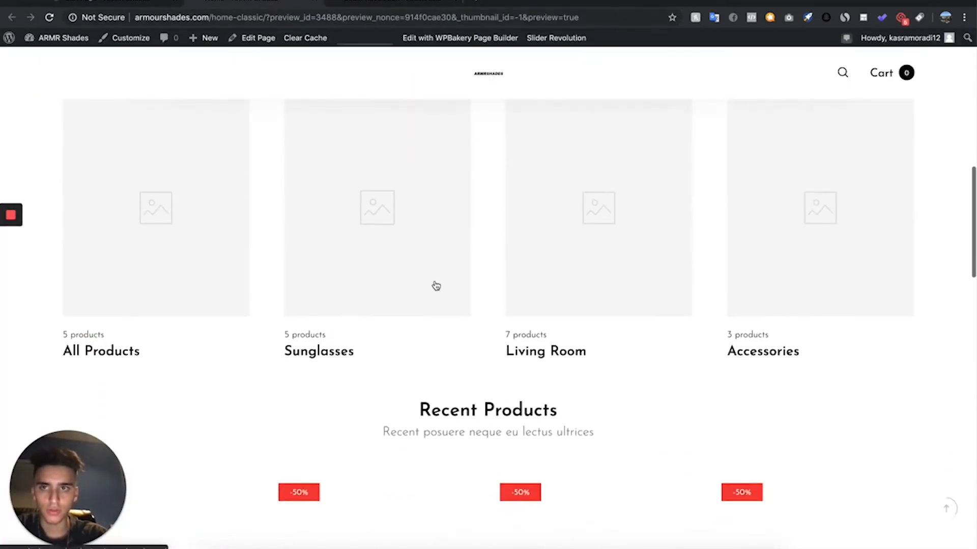
{"action": "left_click", "coordinate": [116, 2]}
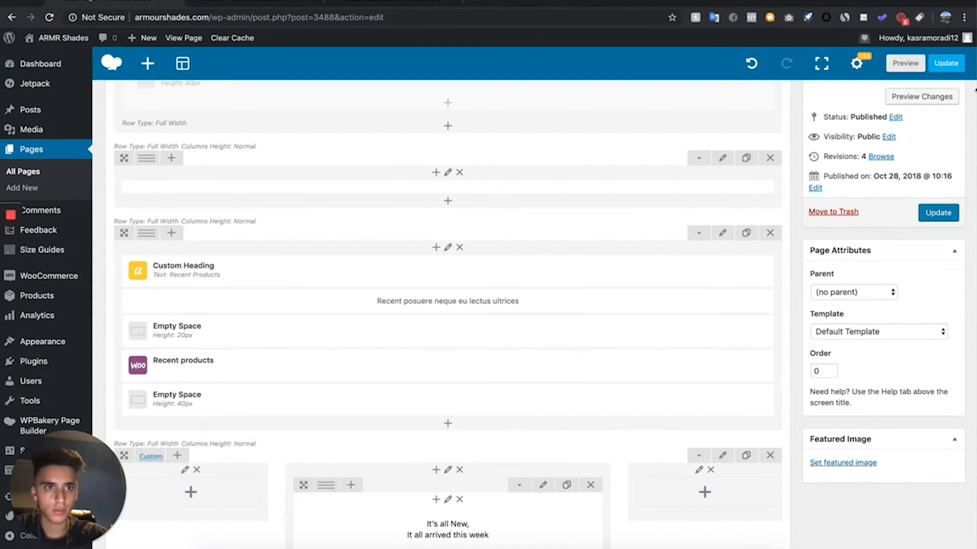
{"action": "left_click", "coordinate": [952, 105]}
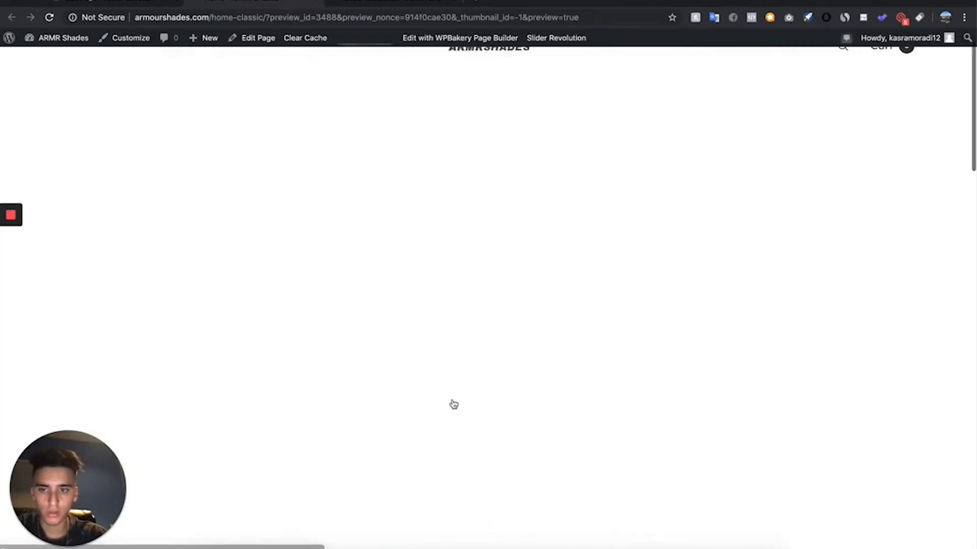
{"action": "scroll", "coordinate": [453, 404], "scroll_direction": "down", "scroll_amount": 9}
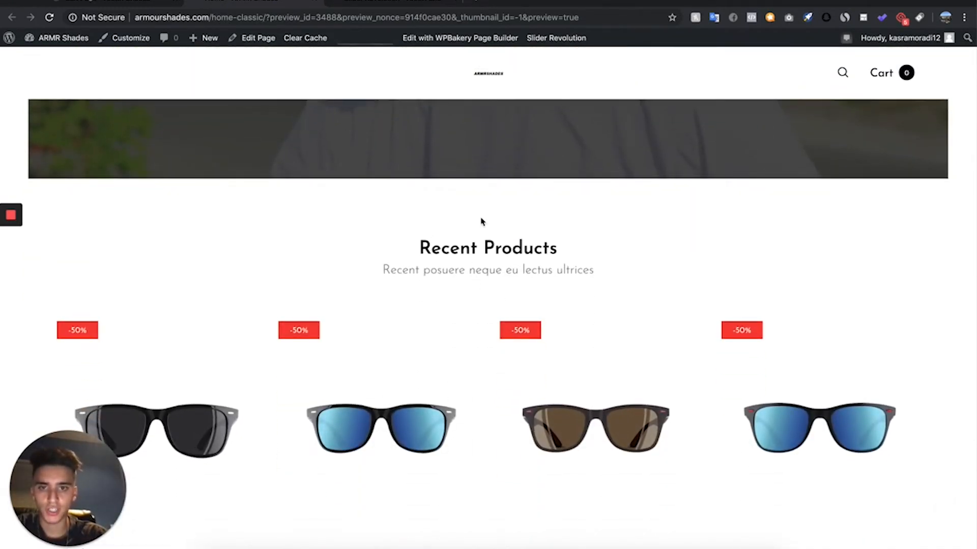
- Delete the placeholder text block under the Recent Products heading and change the heading text to "BESTSELLERS", saving the element
{"action": "left_click", "coordinate": [117, 2]}
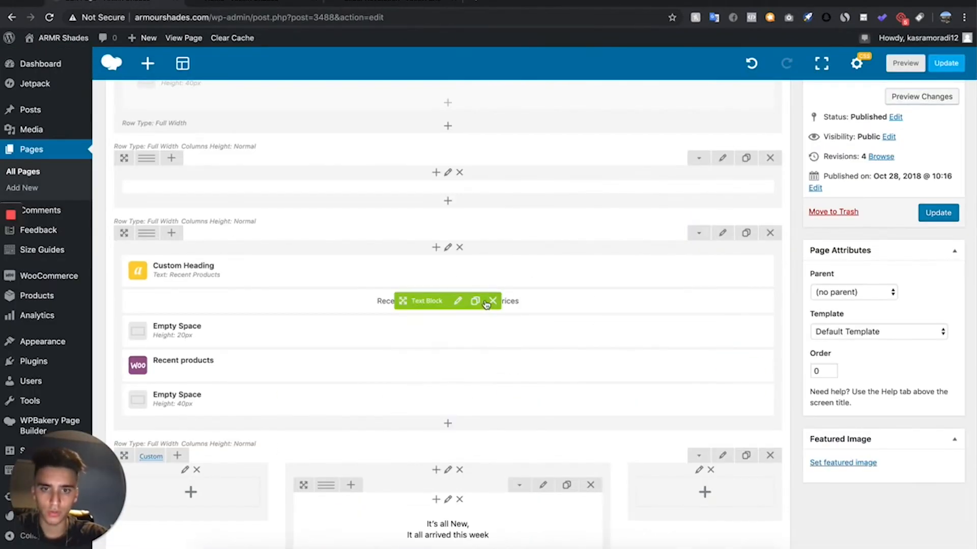
{"action": "left_click", "coordinate": [241, 2]}
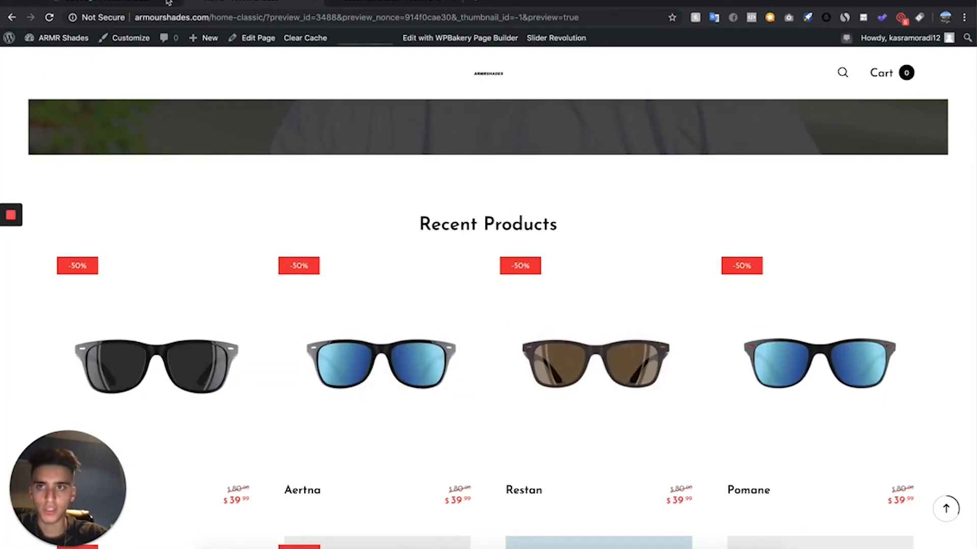
{"action": "left_click", "coordinate": [146, 3]}
{"action": "left_click", "coordinate": [467, 268]}
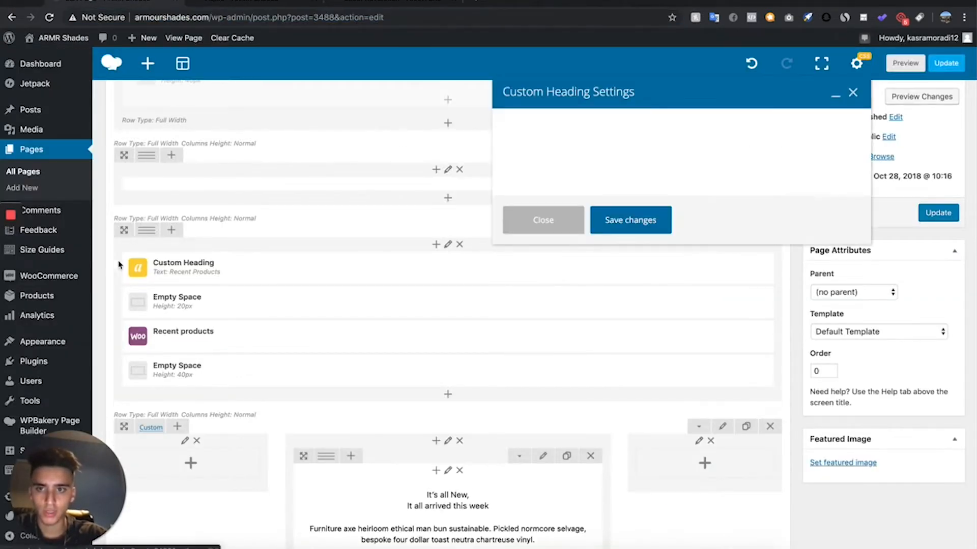
{"action": "left_click_drag", "start_coordinate": [587, 235], "coordinate": [526, 227]}
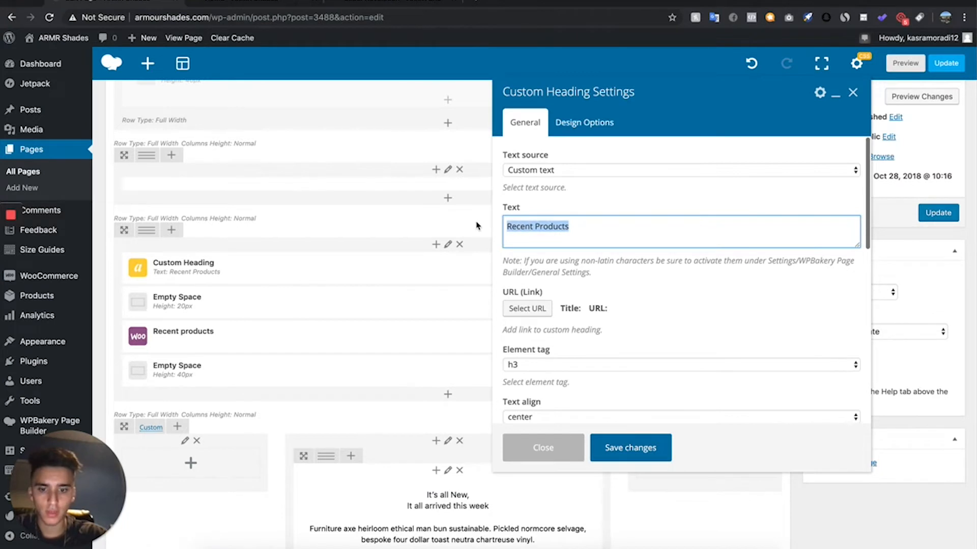
{"action": "type", "text": "be"}
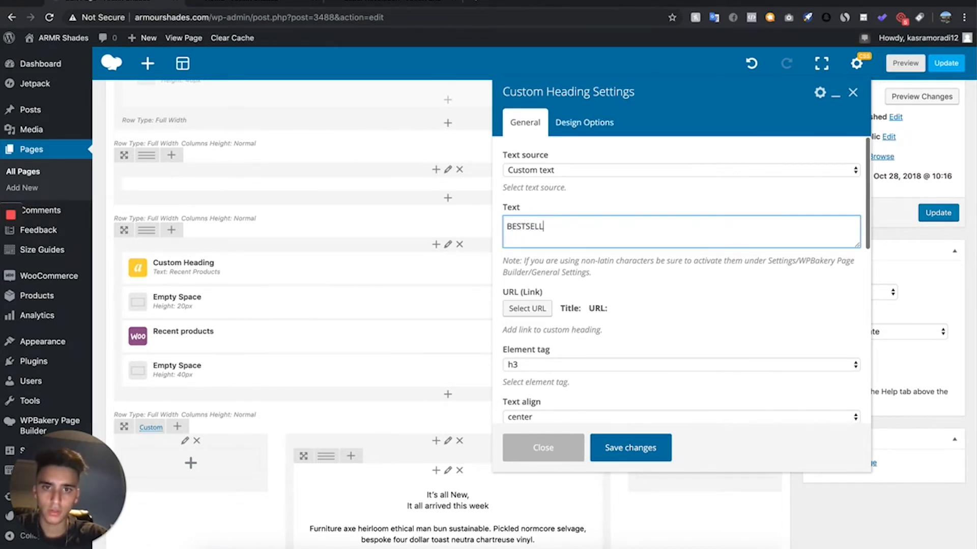
{"action": "left_click", "coordinate": [630, 457]}
- Preview the Home page and review the product grid and the "It's all New" section below it
{"action": "left_click", "coordinate": [925, 97]}
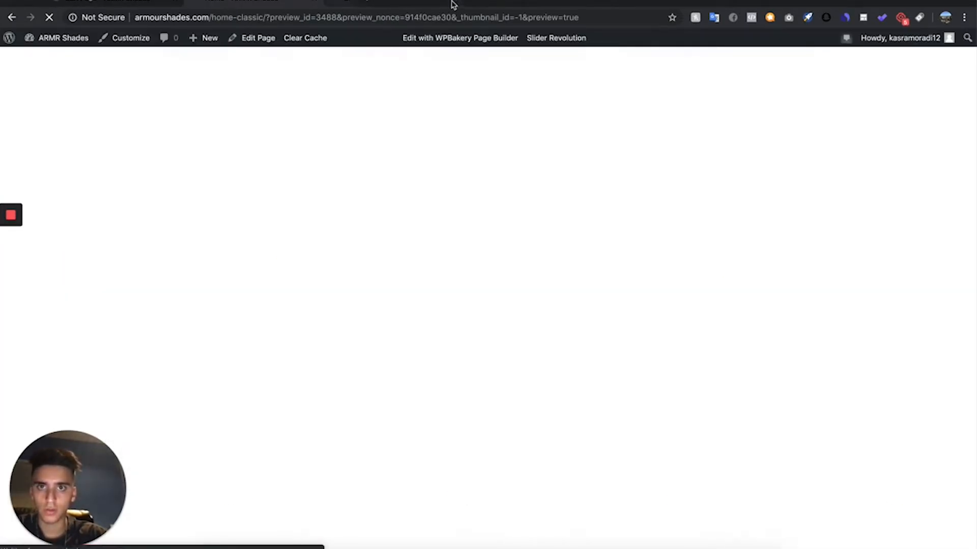
{"action": "scroll", "coordinate": [392, 327], "scroll_direction": "down", "scroll_amount": 5}
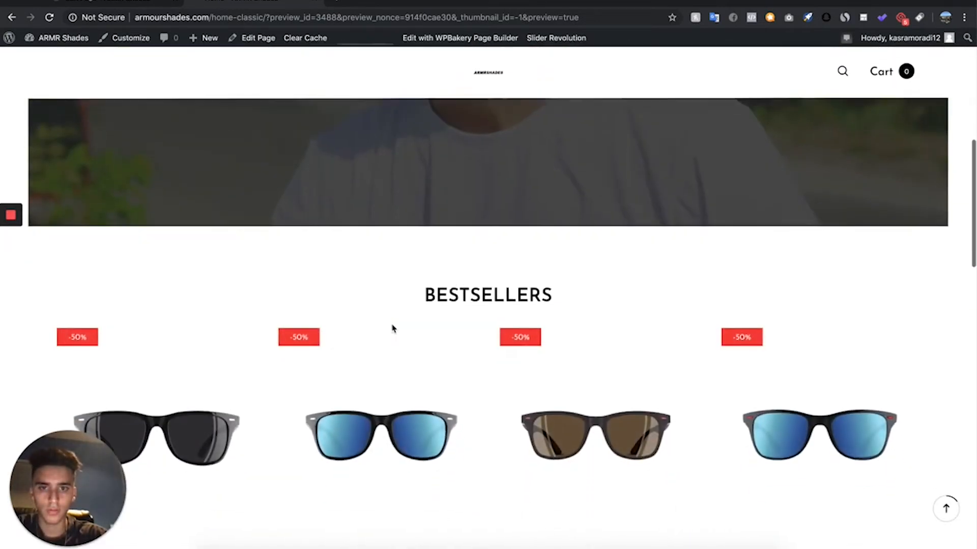
{"action": "scroll", "coordinate": [392, 328], "scroll_direction": "down", "scroll_amount": 3}
{"action": "scroll", "coordinate": [402, 415], "scroll_direction": "down", "scroll_amount": 10}
{"action": "scroll", "coordinate": [403, 415], "scroll_direction": "up", "scroll_amount": 8}
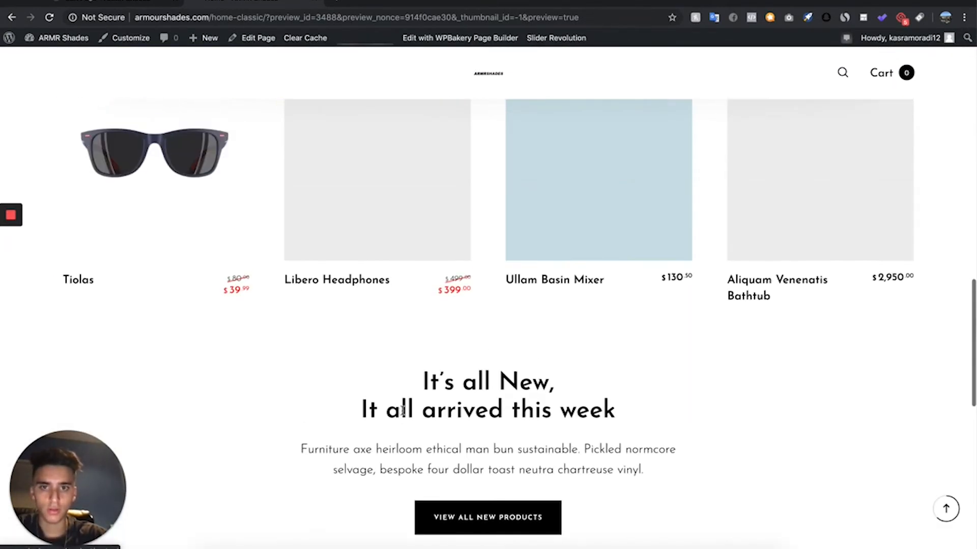
{"action": "scroll", "coordinate": [403, 414], "scroll_direction": "down", "scroll_amount": 3}
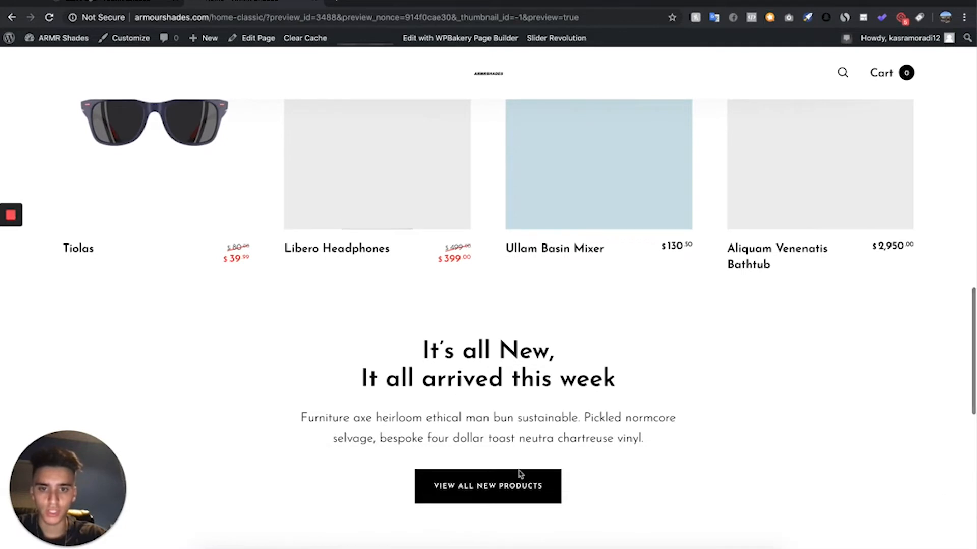
- Delete the entire "It's all New, It all arrived this week" row from the Home page layout
{"action": "left_click", "coordinate": [120, 4]}
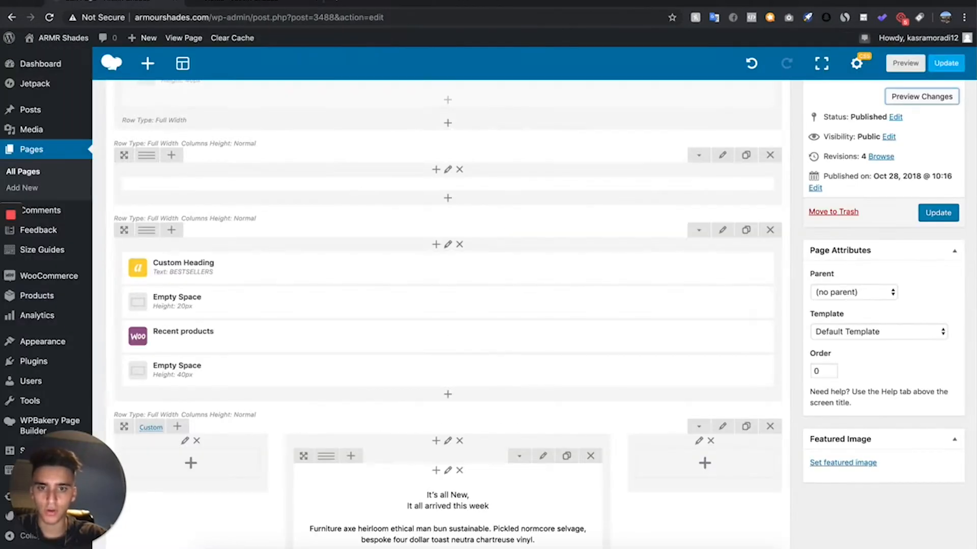
{"action": "scroll", "coordinate": [298, 392], "scroll_direction": "down", "scroll_amount": 4}
{"action": "left_click", "coordinate": [770, 277]}
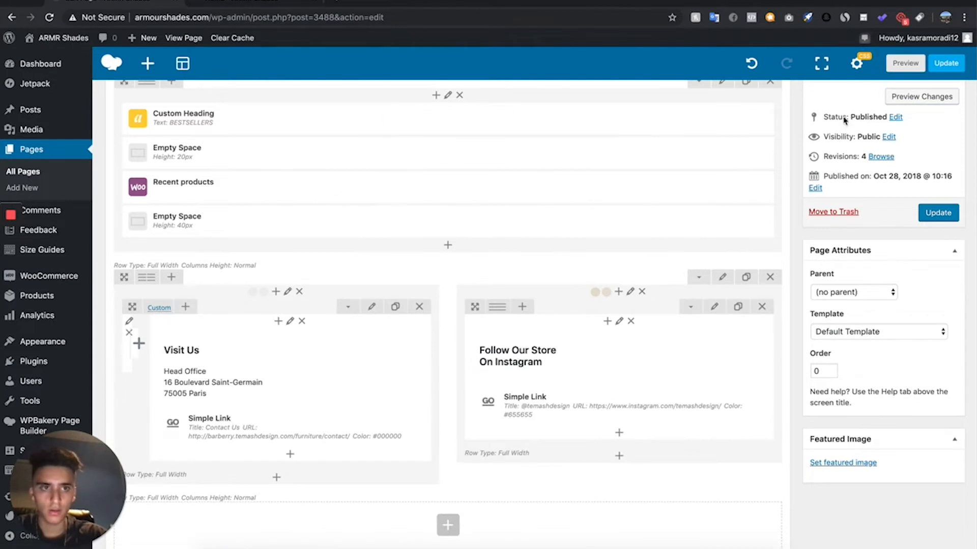
- Preview the Home page and review the Visit Us and Instagram blocks below the products
{"action": "left_click", "coordinate": [932, 99]}
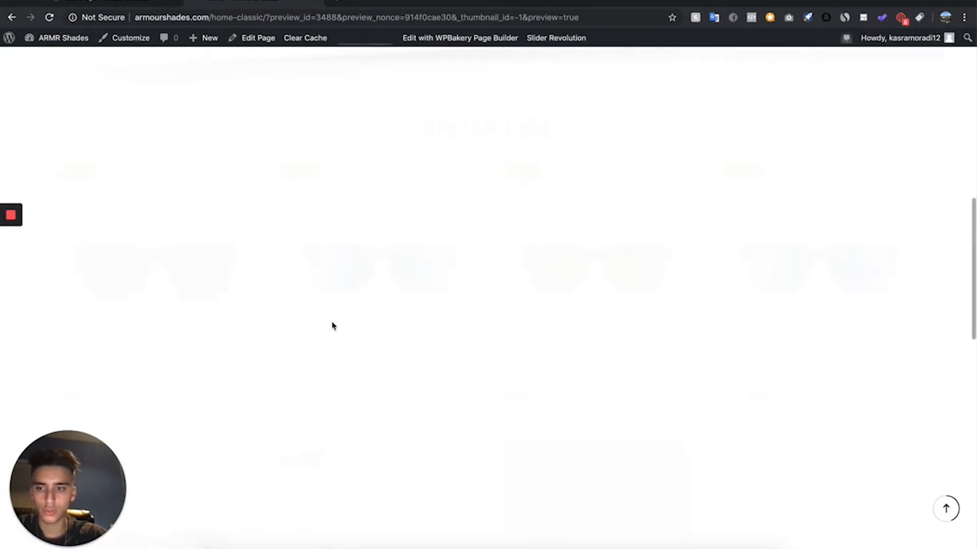
{"action": "scroll", "coordinate": [333, 326], "scroll_direction": "down", "scroll_amount": 10}
{"action": "scroll", "coordinate": [332, 326], "scroll_direction": "down", "scroll_amount": 5}
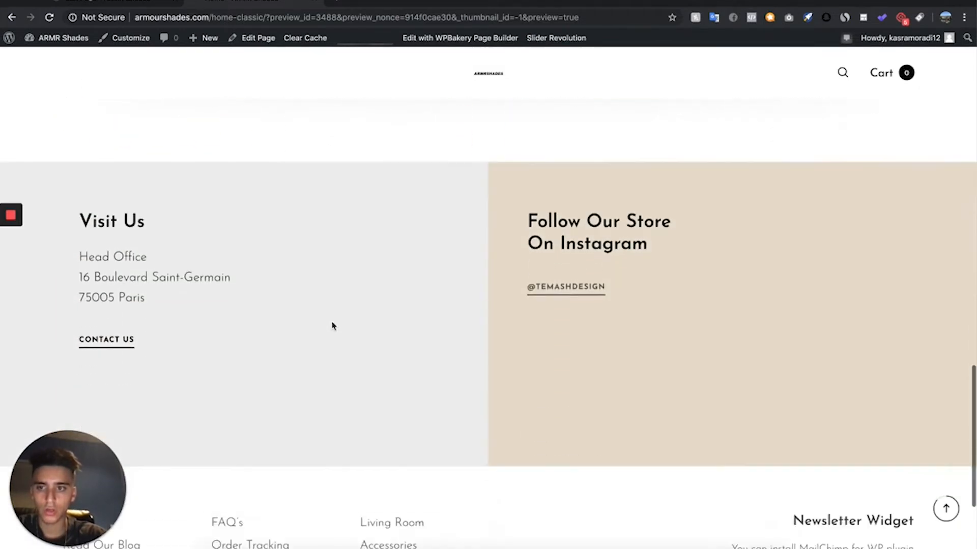
{"action": "scroll", "coordinate": [332, 326], "scroll_direction": "up", "scroll_amount": 3}
{"action": "scroll", "coordinate": [205, 265], "scroll_direction": "up", "scroll_amount": 2}
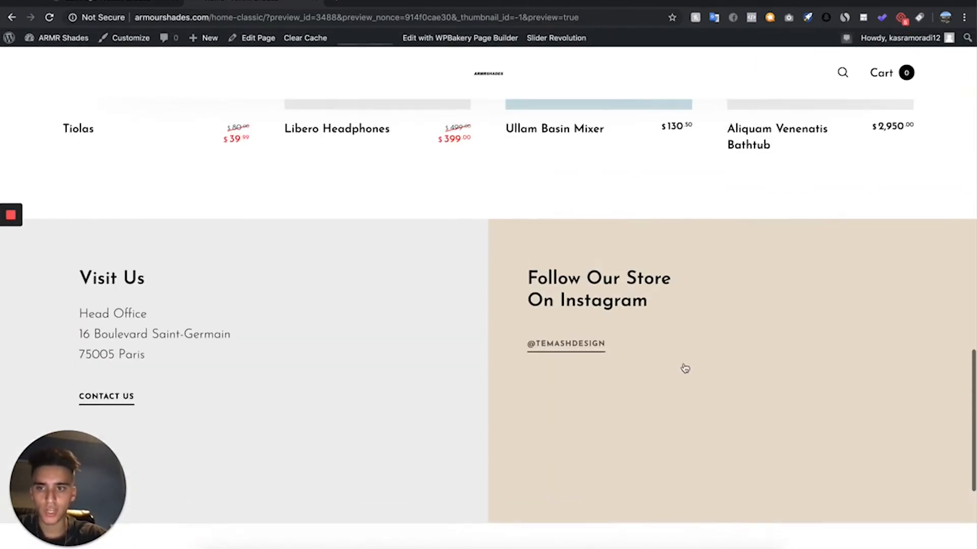
- Retitle the Visit Us text block "Contact Us", replace the address with a bold "Email" label and the store's support e-mail, and save
{"action": "left_click", "coordinate": [122, 2]}
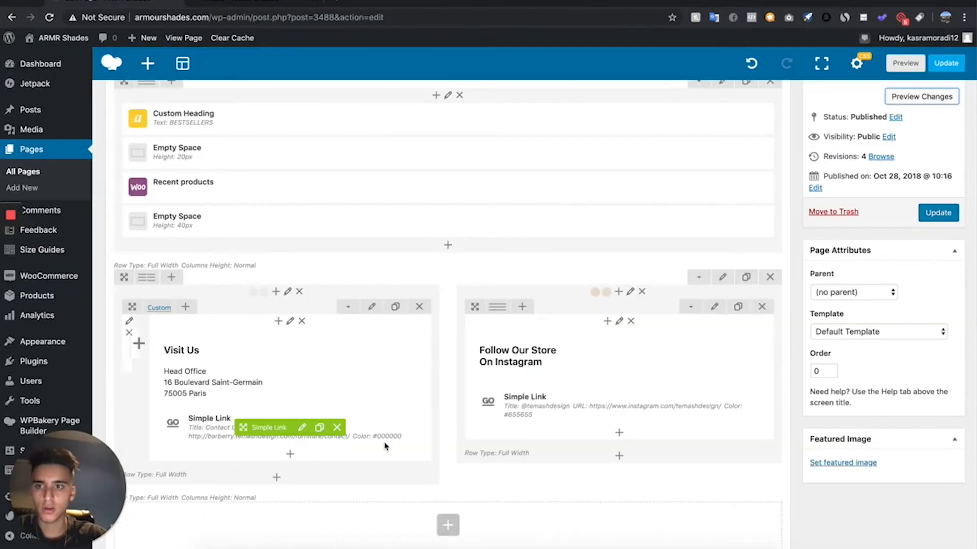
{"action": "scroll", "coordinate": [383, 442], "scroll_direction": "down", "scroll_amount": 5}
{"action": "scroll", "coordinate": [338, 405], "scroll_direction": "up", "scroll_amount": 4}
{"action": "mouse_move", "coordinate": [332, 312]}
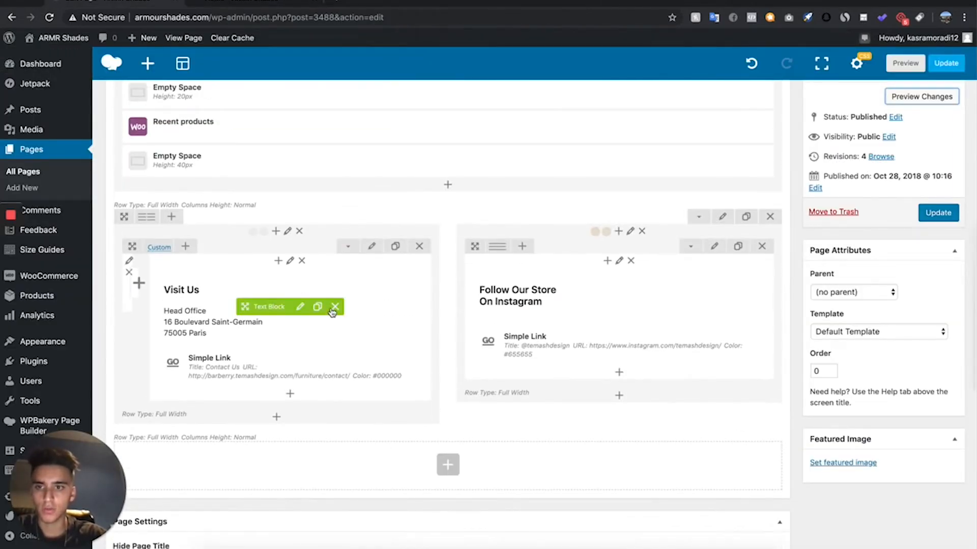
{"action": "left_click", "coordinate": [300, 306]}
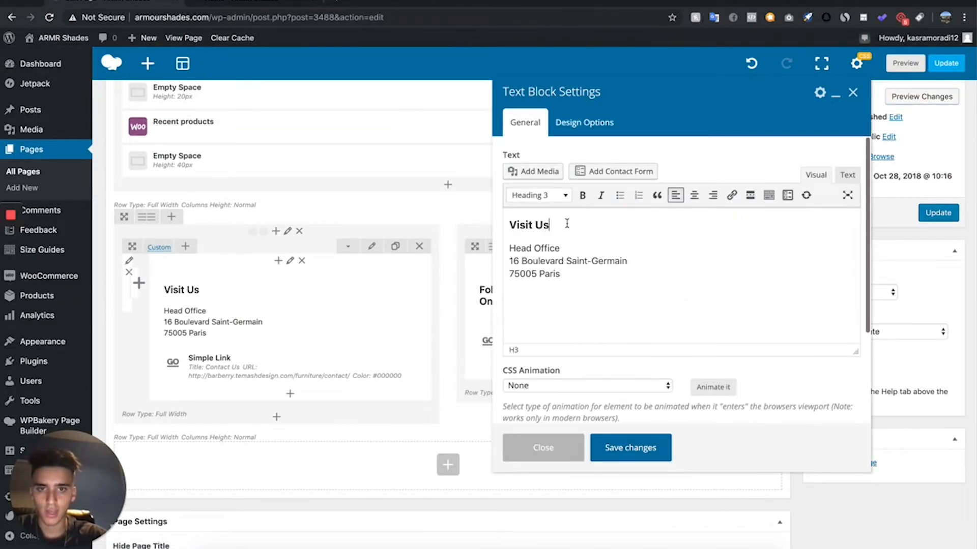
{"action": "type", "text": "A"}
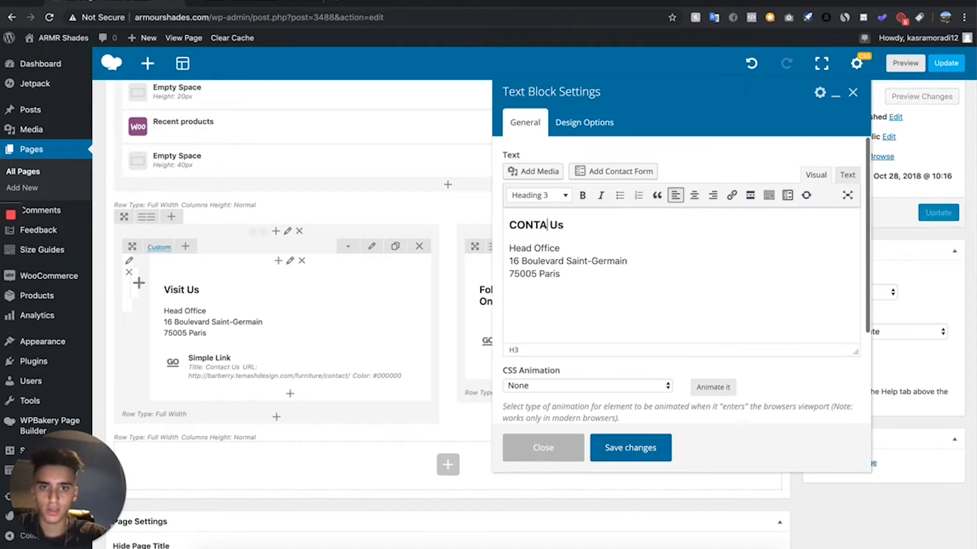
{"action": "type", "text": "hades"}
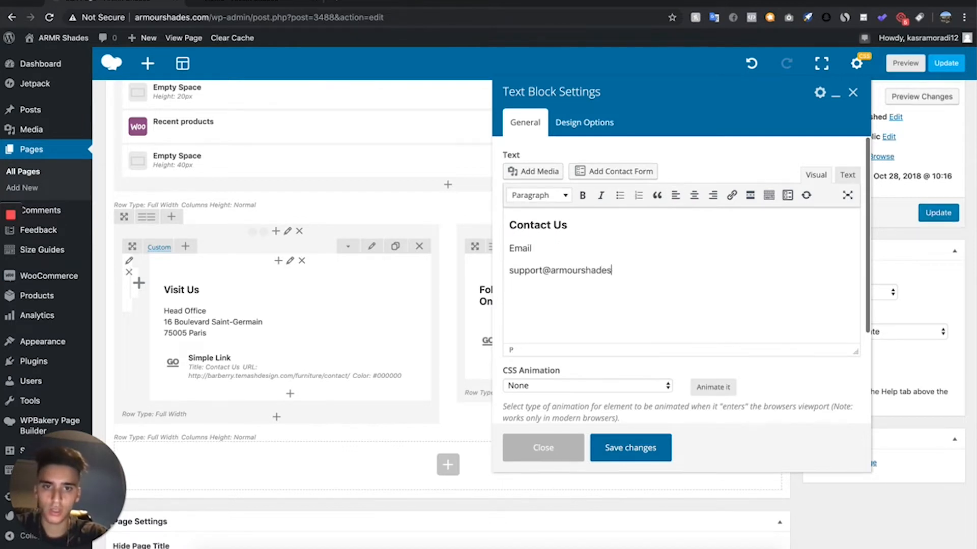
{"action": "type", "text": ".com"}
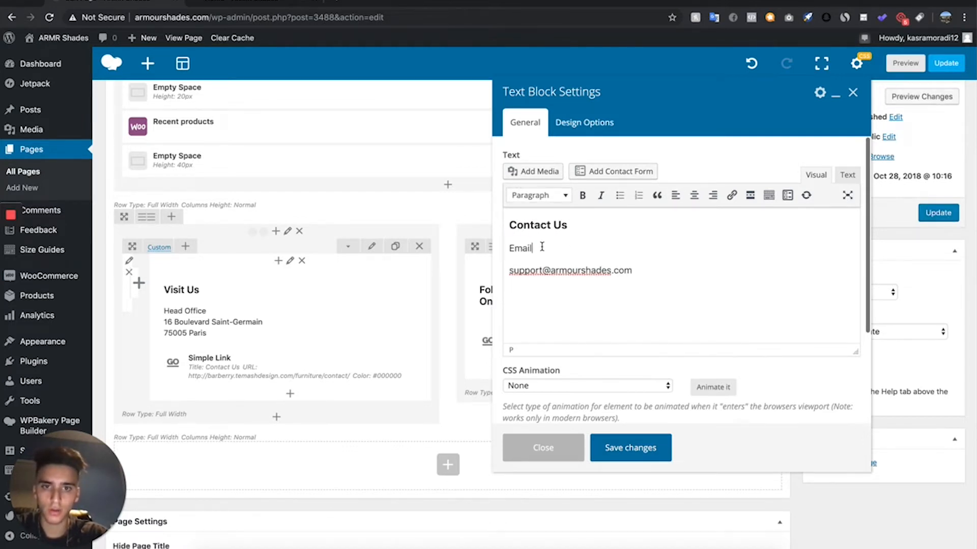
{"action": "left_click_drag", "start_coordinate": [542, 247], "coordinate": [491, 246]}
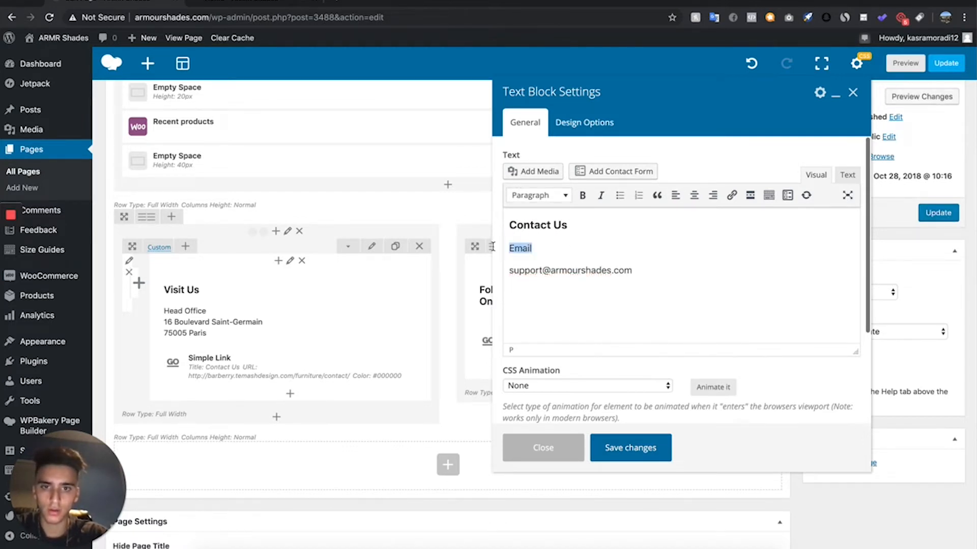
{"action": "left_click", "coordinate": [582, 195]}
{"action": "left_click", "coordinate": [652, 448]}
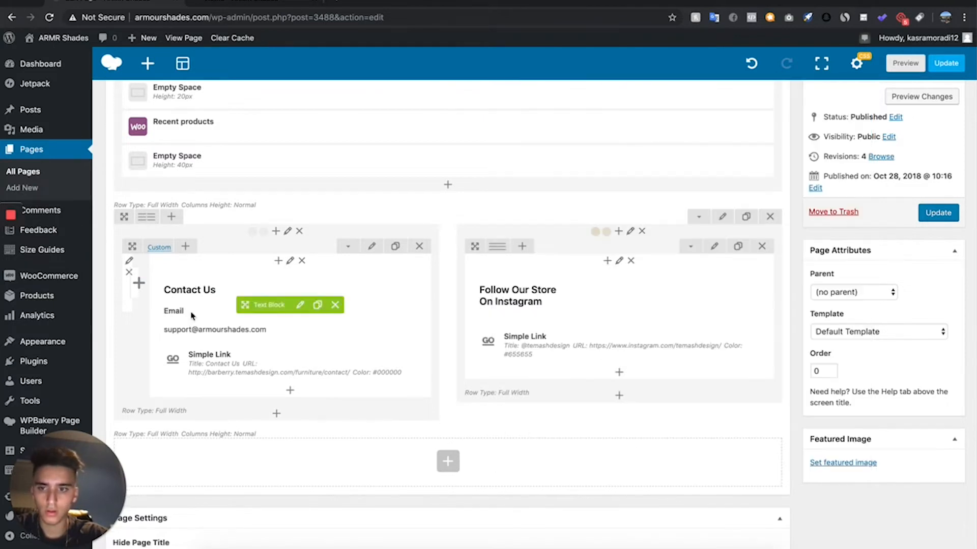
- Check the Contact Us link's settings, then review the contact and Instagram blocks in the page preview and return to the editor
{"action": "left_click", "coordinate": [305, 364]}
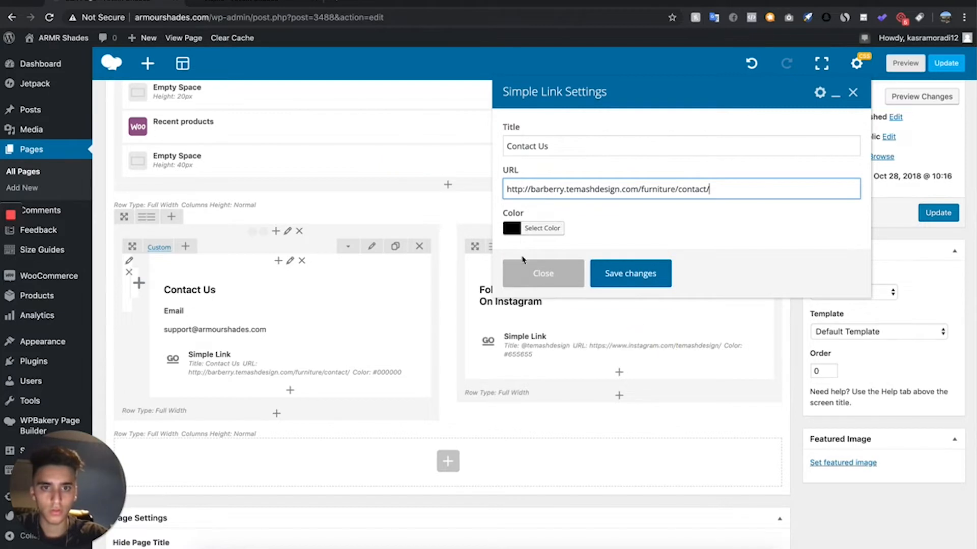
{"action": "left_click", "coordinate": [519, 275]}
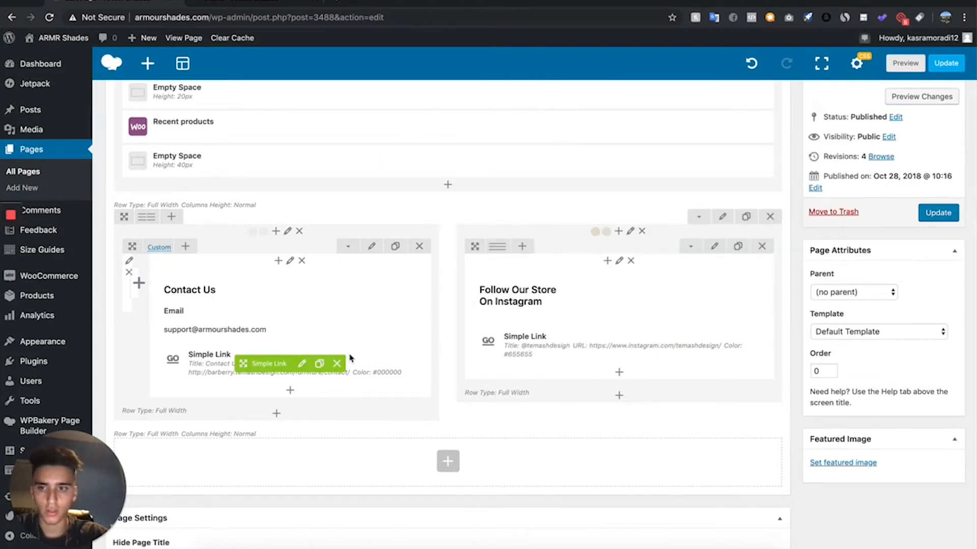
{"action": "left_click", "coordinate": [905, 63]}
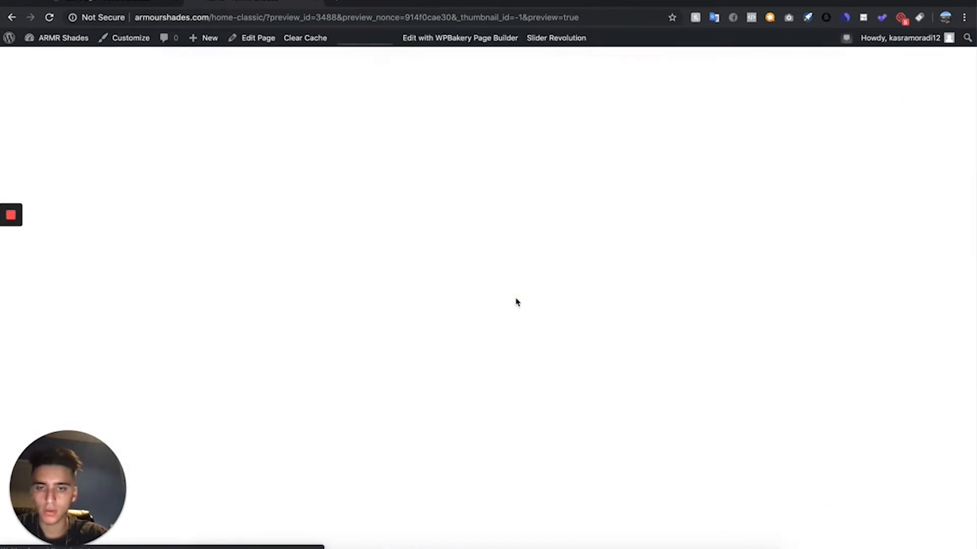
{"action": "scroll", "coordinate": [515, 302], "scroll_direction": "down", "scroll_amount": 20}
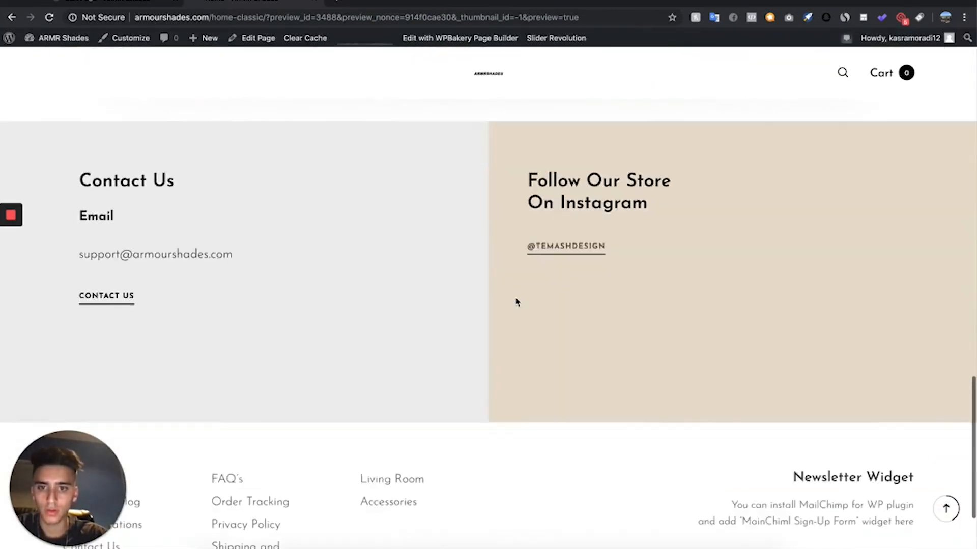
{"action": "scroll", "coordinate": [516, 302], "scroll_direction": "up", "scroll_amount": 1}
{"action": "scroll", "coordinate": [183, 238], "scroll_direction": "down", "scroll_amount": 1}
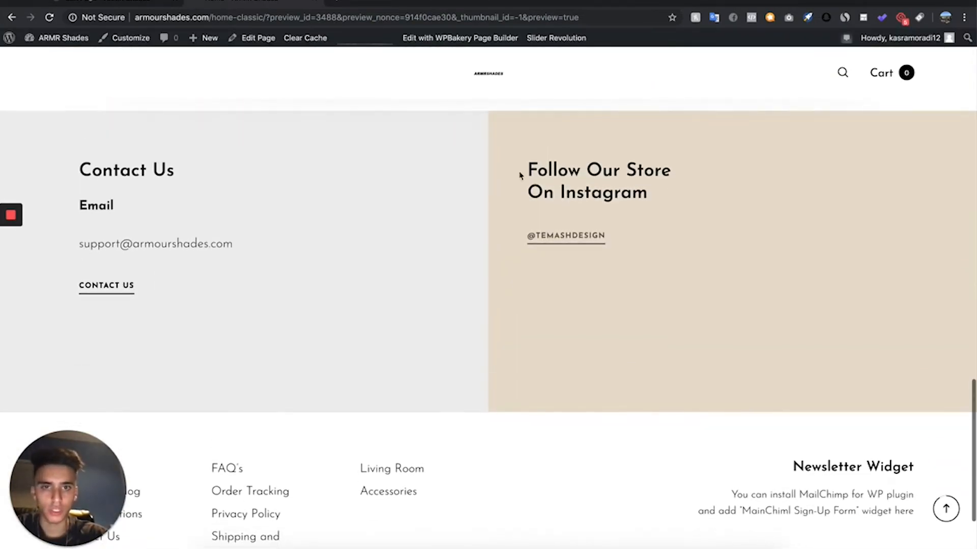
{"action": "left_click", "coordinate": [102, 4]}
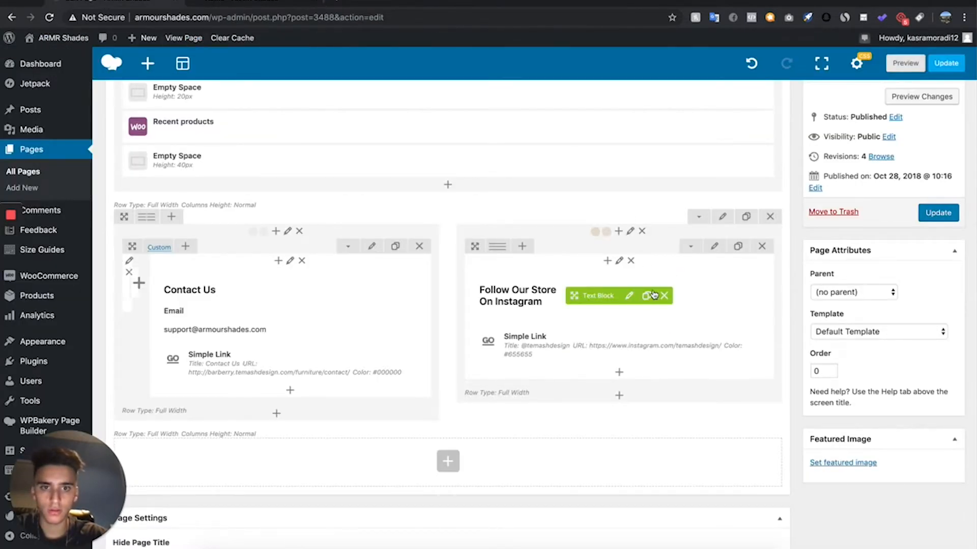
- Change the Instagram text block's heading to "Follow Us On Instagram" and save it
{"action": "left_click", "coordinate": [628, 293]}
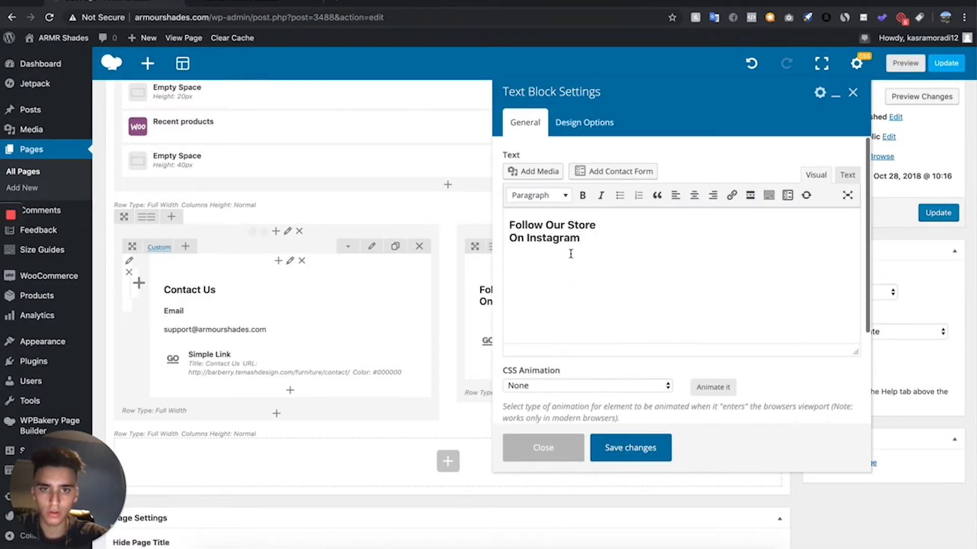
{"action": "left_click_drag", "start_coordinate": [580, 238], "coordinate": [544, 224]}
{"action": "type", "text": "us"}
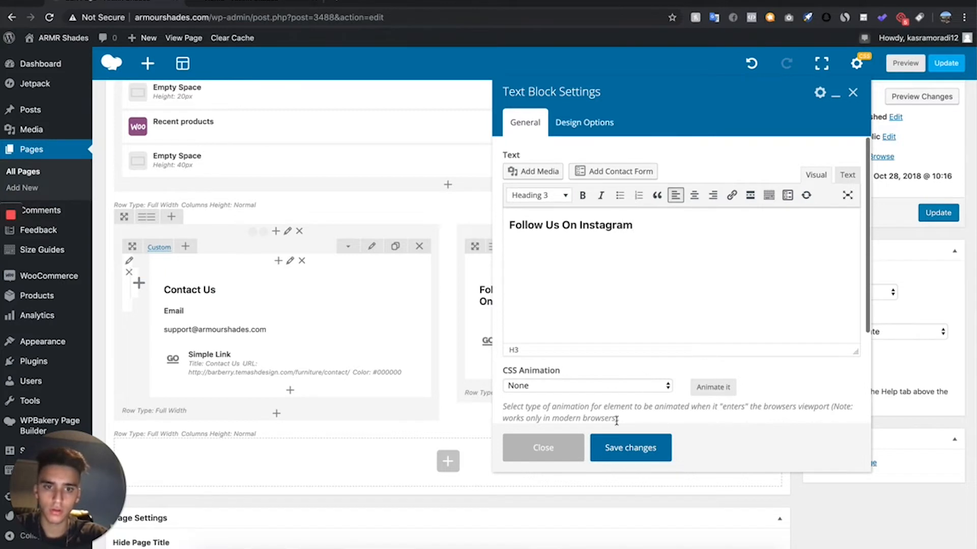
{"action": "left_click", "coordinate": [615, 447]}
{"action": "left_click", "coordinate": [631, 335]}
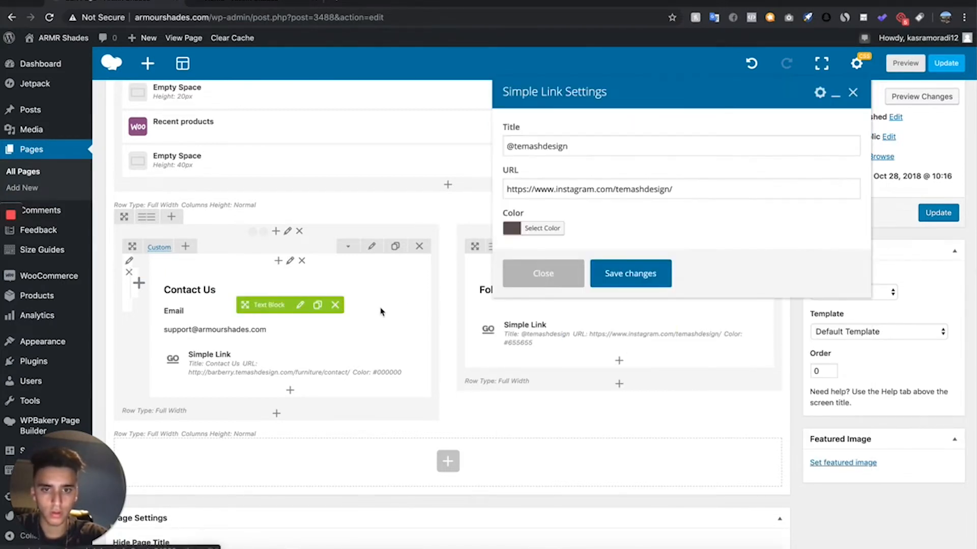
{"action": "left_click_drag", "start_coordinate": [568, 147], "coordinate": [513, 147]}
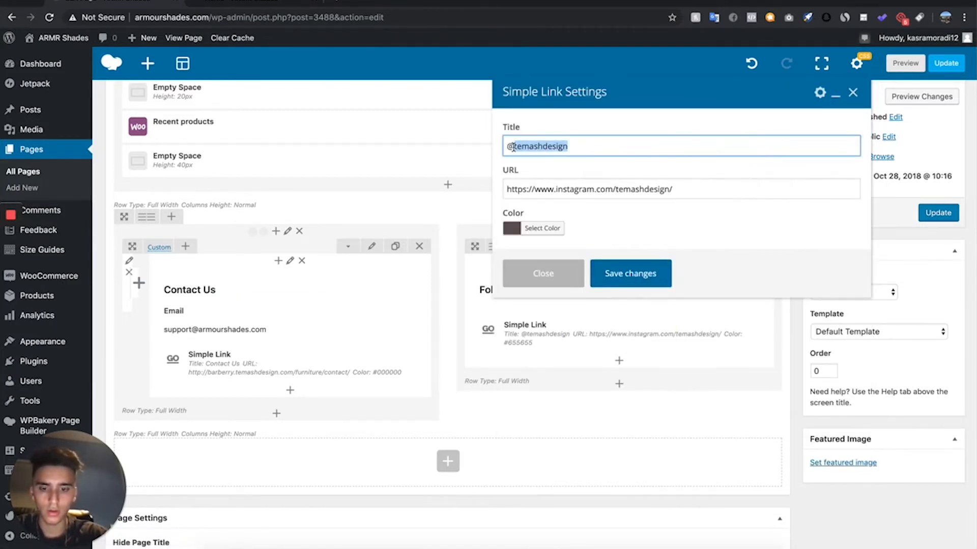
{"action": "type", "text": "ARMRSHADES"}
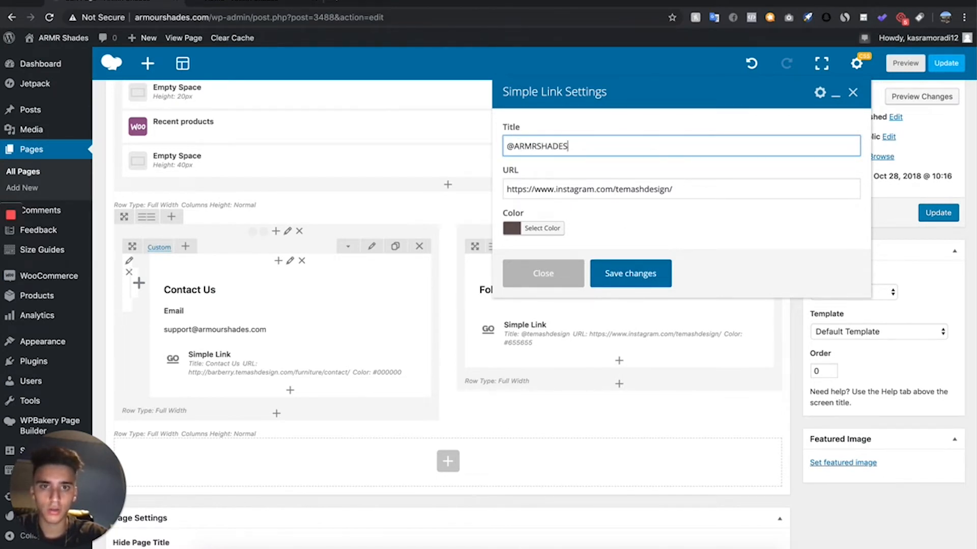
{"action": "left_click_drag", "start_coordinate": [690, 183], "coordinate": [650, 188]}
{"action": "left_click_drag", "start_coordinate": [681, 190], "coordinate": [622, 190]}
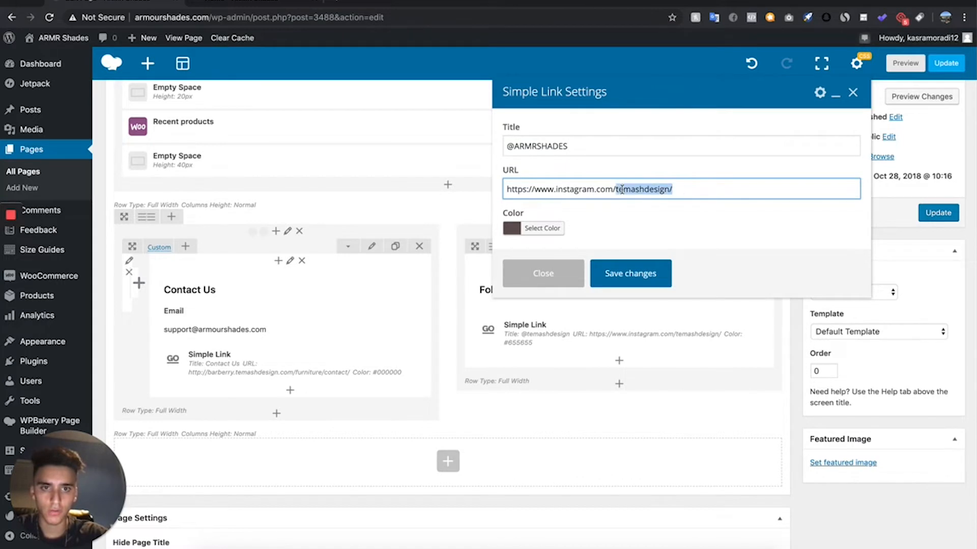
{"action": "key", "text": "BackSpace"}
{"action": "type", "text": "armrsha"}
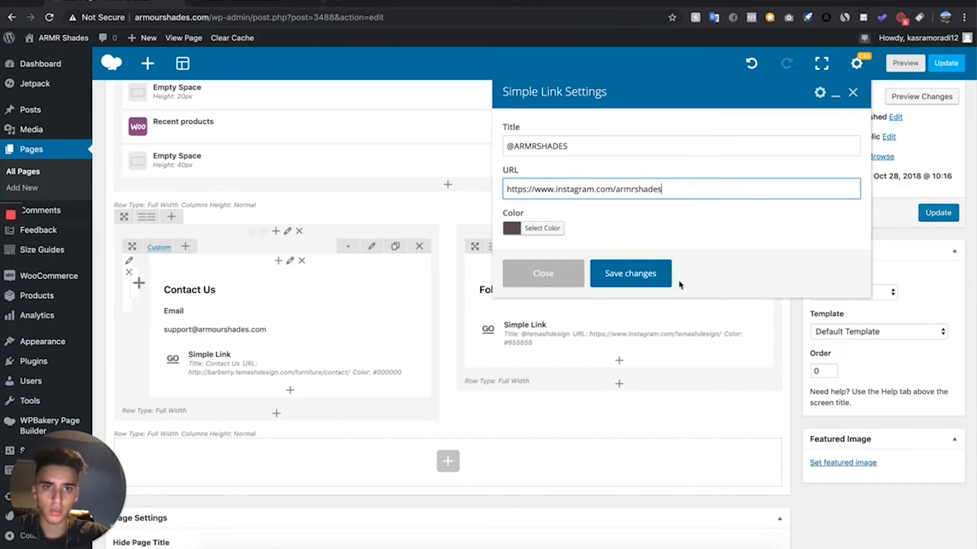
{"action": "left_click", "coordinate": [664, 277]}
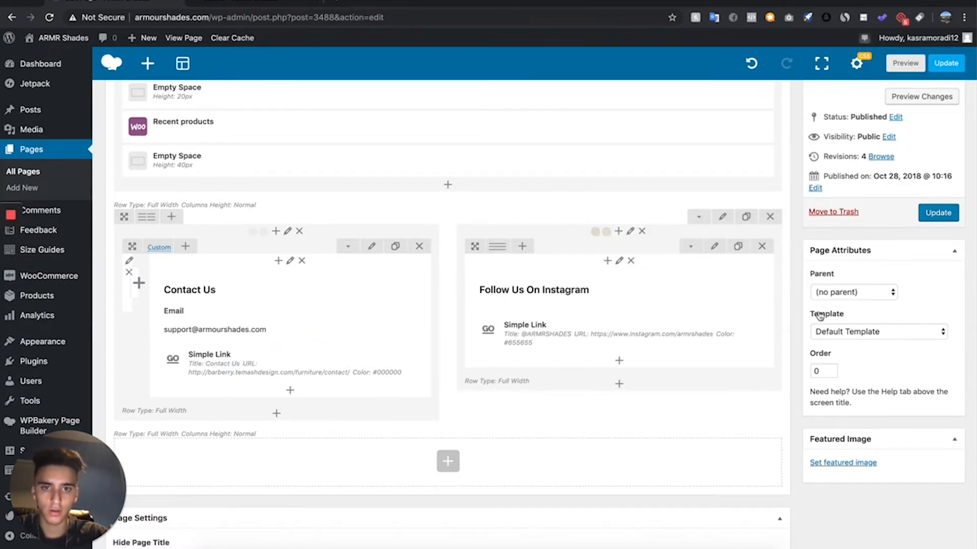
{"action": "left_click", "coordinate": [910, 64]}
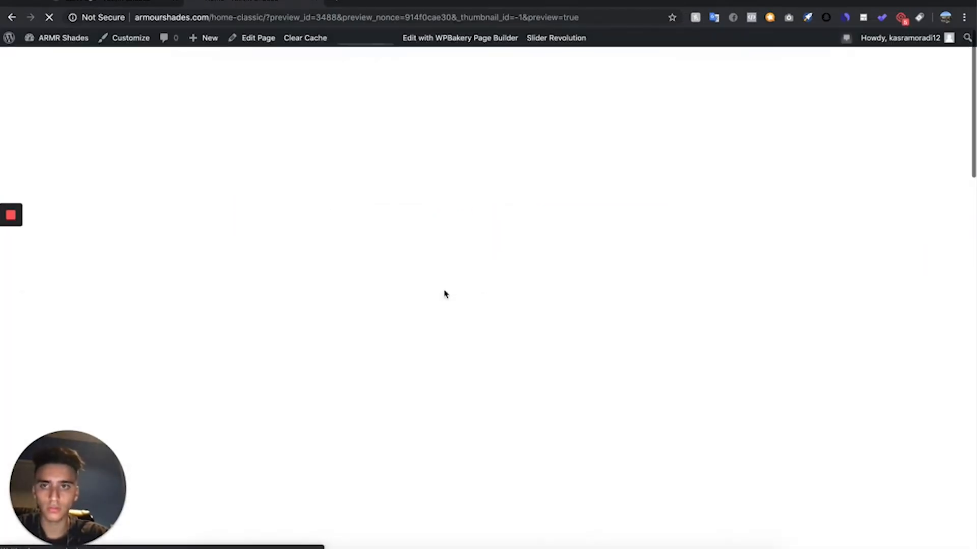
{"action": "scroll", "coordinate": [444, 292], "scroll_direction": "down", "scroll_amount": 15}
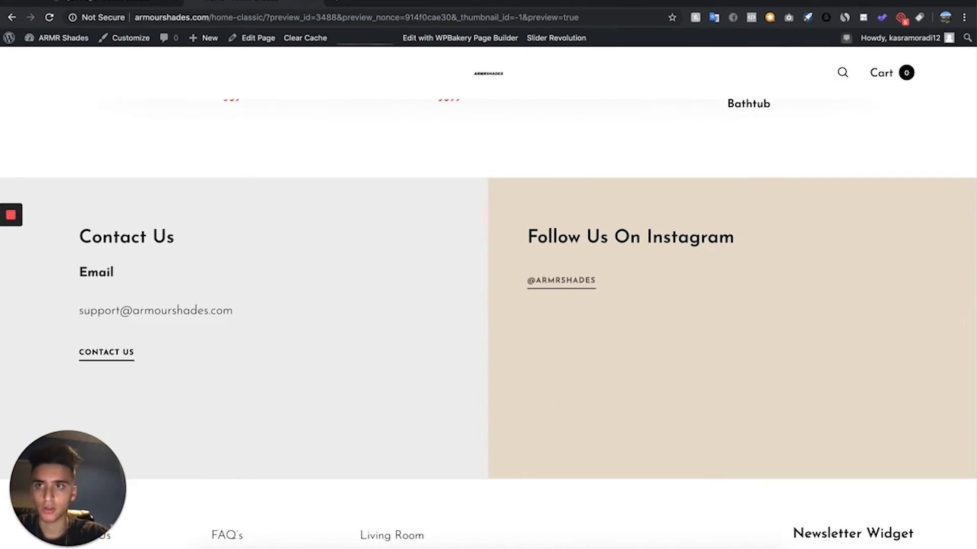
{"action": "left_click", "coordinate": [92, 1]}
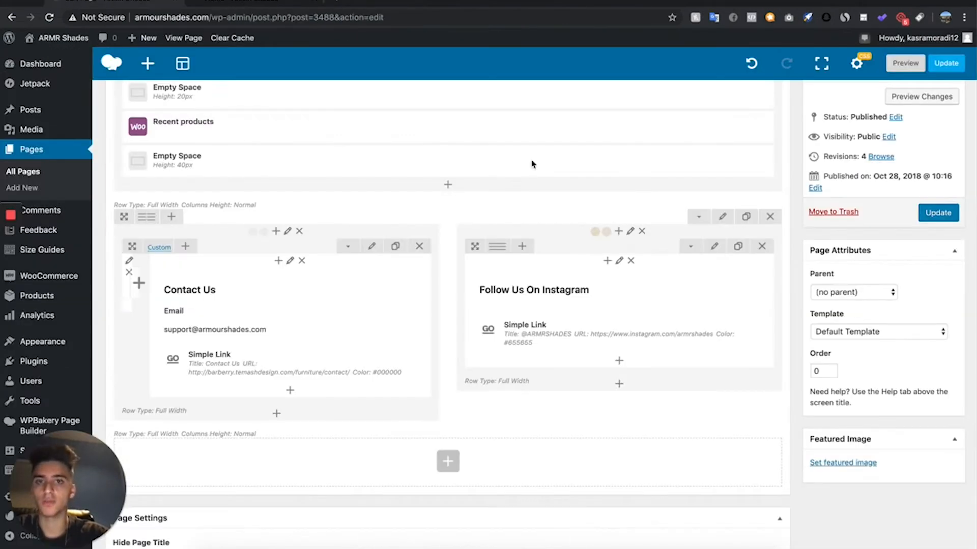
- Clear the background color of the Instagram column and remove its beige background image
{"action": "left_click", "coordinate": [631, 233]}
{"action": "left_click", "coordinate": [585, 134]}
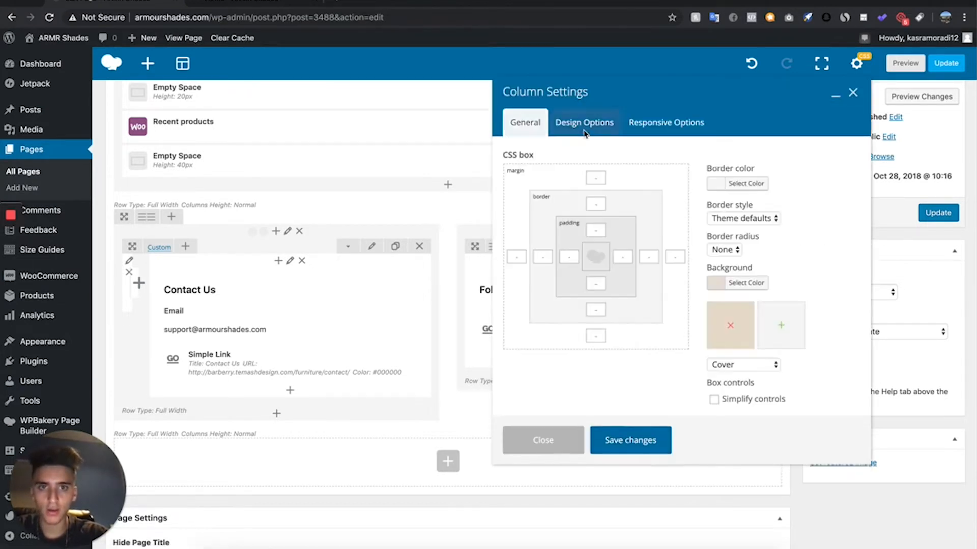
{"action": "left_click", "coordinate": [749, 288]}
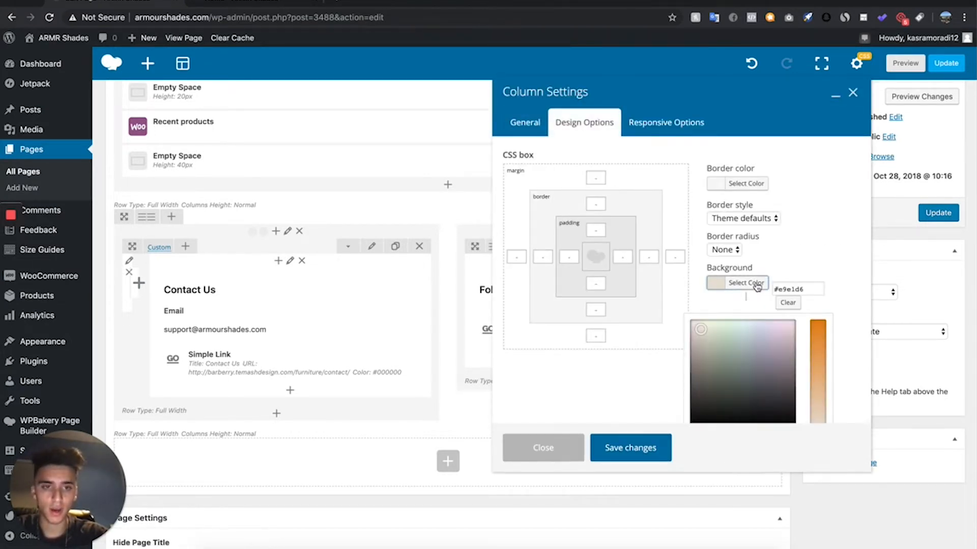
{"action": "left_click", "coordinate": [790, 304]}
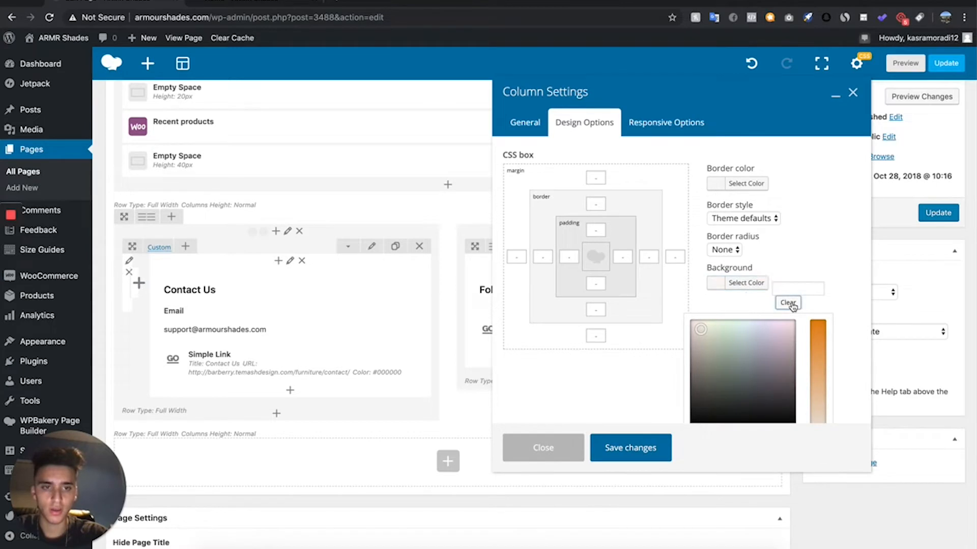
{"action": "left_click", "coordinate": [749, 283]}
{"action": "left_click", "coordinate": [730, 326]}
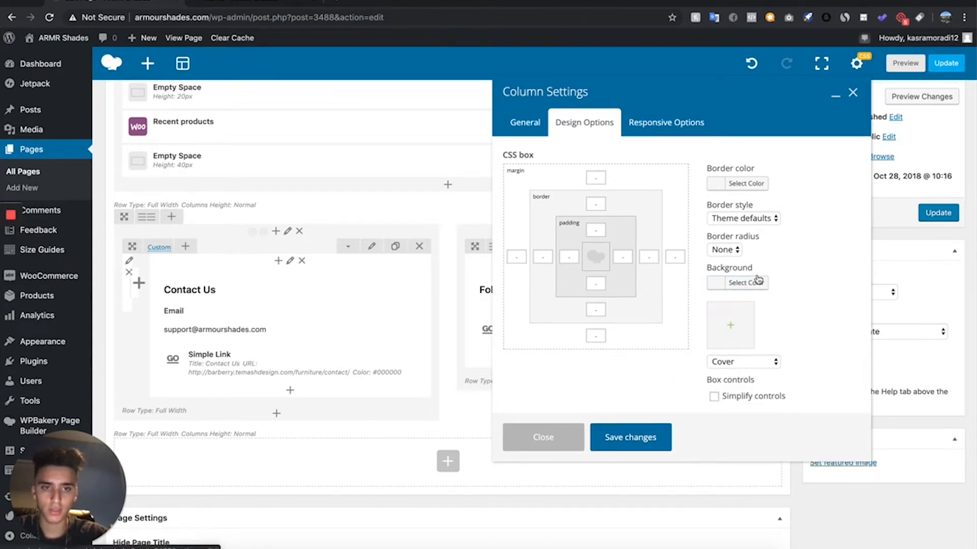
- Give the Instagram column a soft, less saturated orange background and save the column settings
{"action": "left_click", "coordinate": [750, 283]}
{"action": "scroll", "coordinate": [787, 340], "scroll_direction": "down", "scroll_amount": 2}
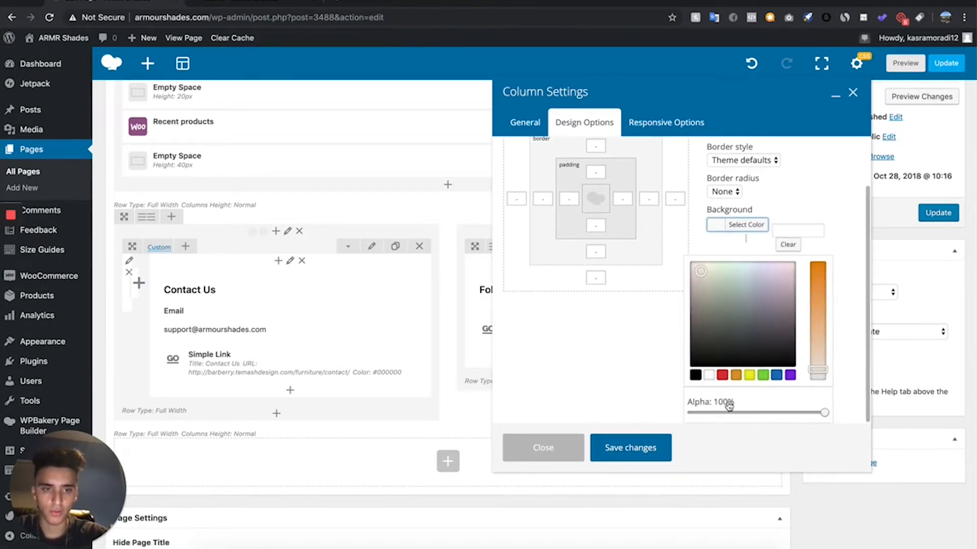
{"action": "left_click", "coordinate": [736, 376]}
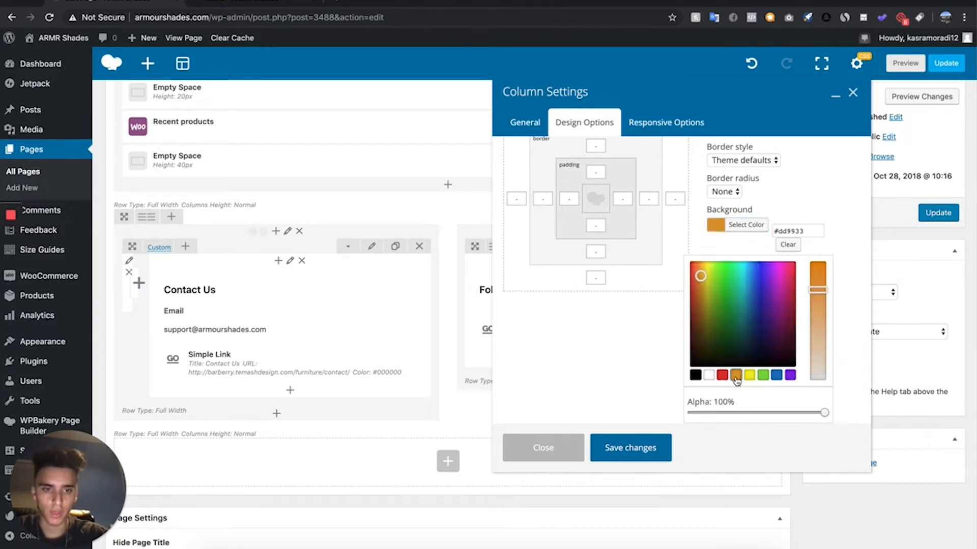
{"action": "mouse_move", "coordinate": [702, 278]}
{"action": "left_mouse_down"}
{"action": "mouse_move", "coordinate": [710, 279]}
{"action": "mouse_move", "coordinate": [699, 261]}
{"action": "left_mouse_up"}
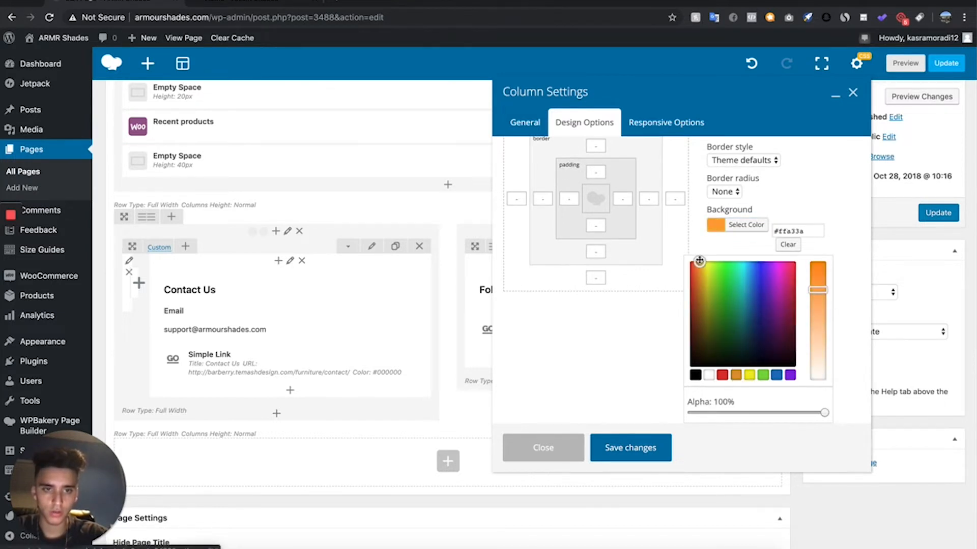
{"action": "left_click_drag", "start_coordinate": [816, 284], "coordinate": [818, 322]}
{"action": "left_click", "coordinate": [640, 459]}
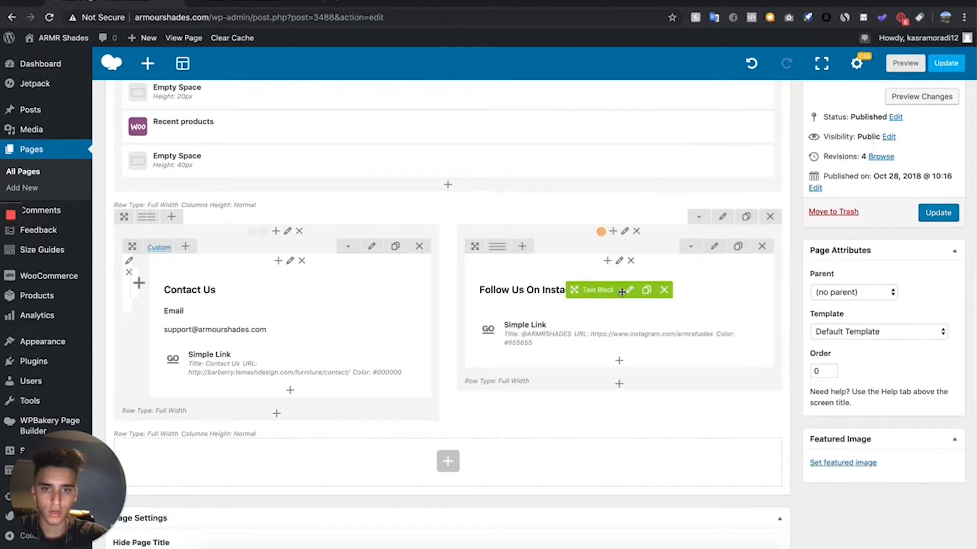
- Color the "Follow Us On Instagram" heading white and save the text block
{"action": "left_click", "coordinate": [629, 291]}
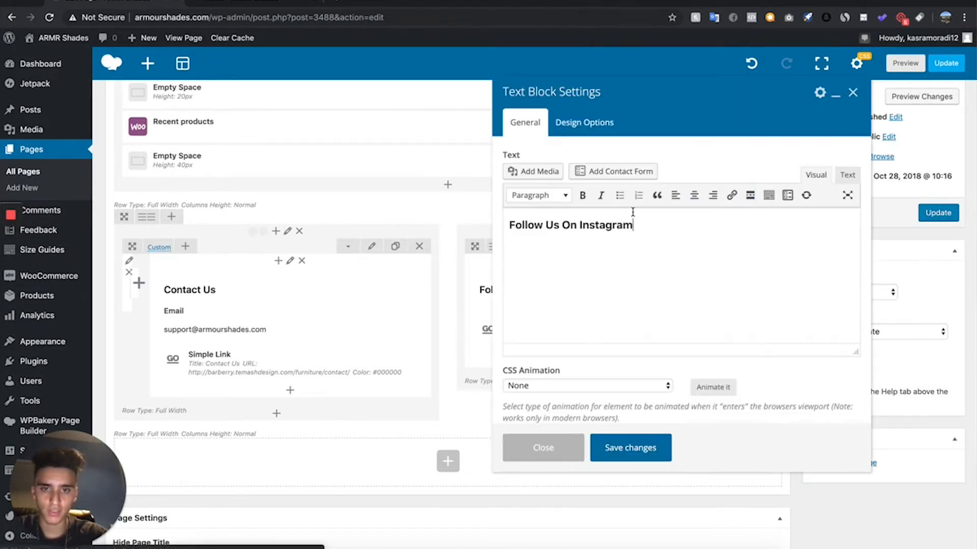
{"action": "left_click", "coordinate": [639, 233]}
{"action": "triple_click", "coordinate": [599, 228]}
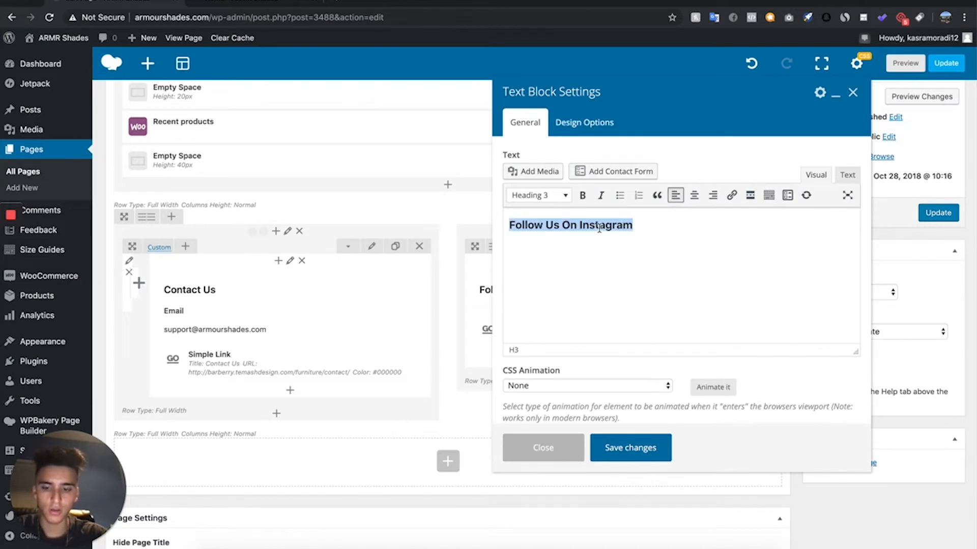
{"action": "left_click", "coordinate": [768, 196]}
{"action": "left_click", "coordinate": [564, 215]}
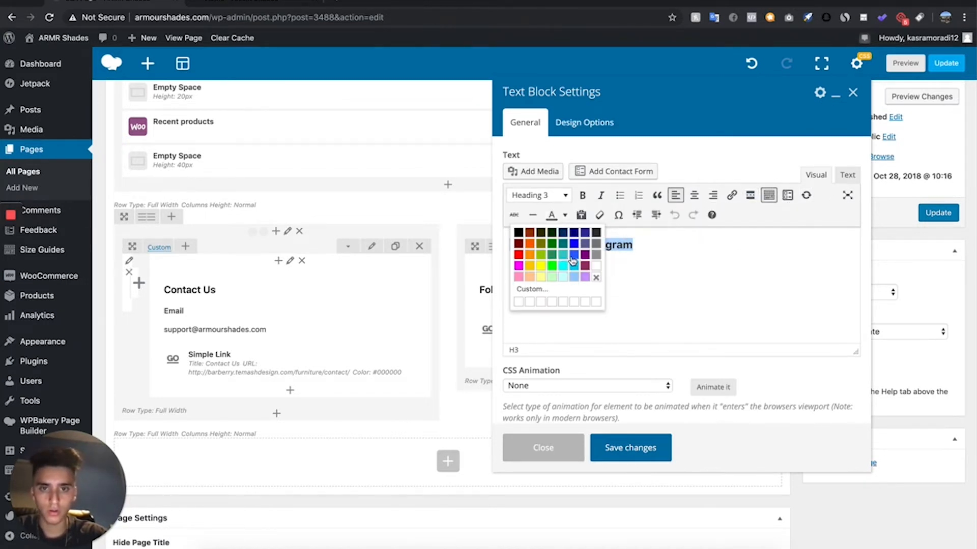
{"action": "left_click", "coordinate": [597, 275]}
{"action": "left_click", "coordinate": [636, 450]}
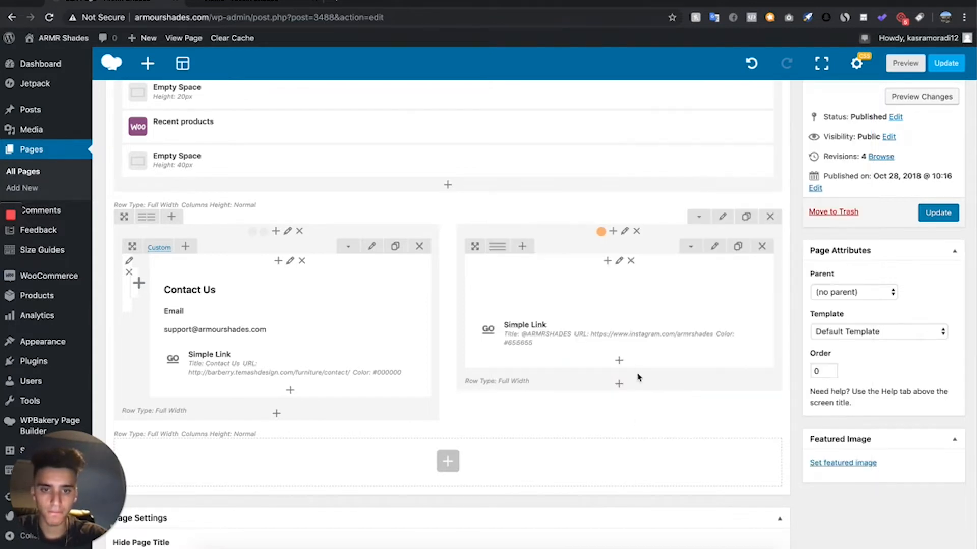
{"action": "left_click", "coordinate": [631, 335]}
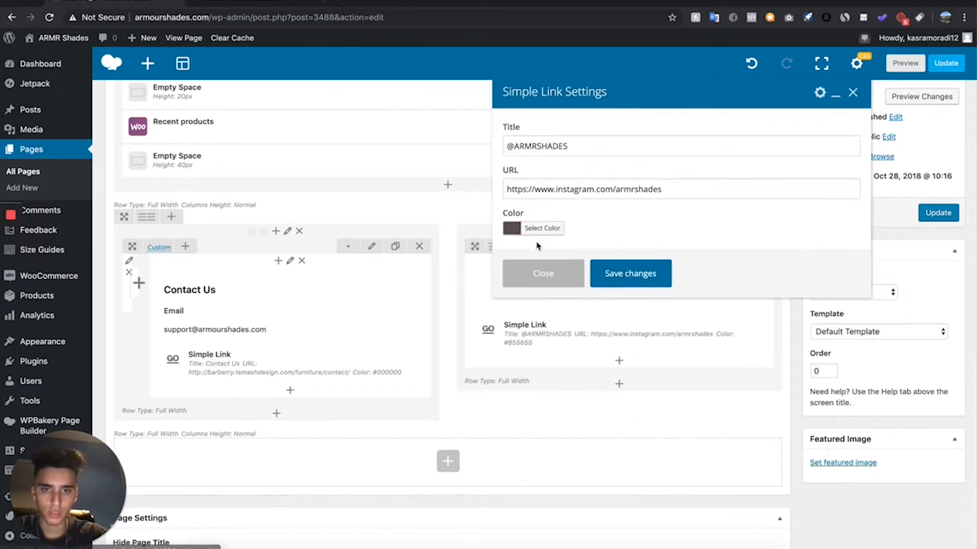
{"action": "left_click", "coordinate": [534, 228]}
{"action": "left_click_drag", "start_coordinate": [549, 281], "coordinate": [453, 220]}
{"action": "left_click", "coordinate": [544, 229]}
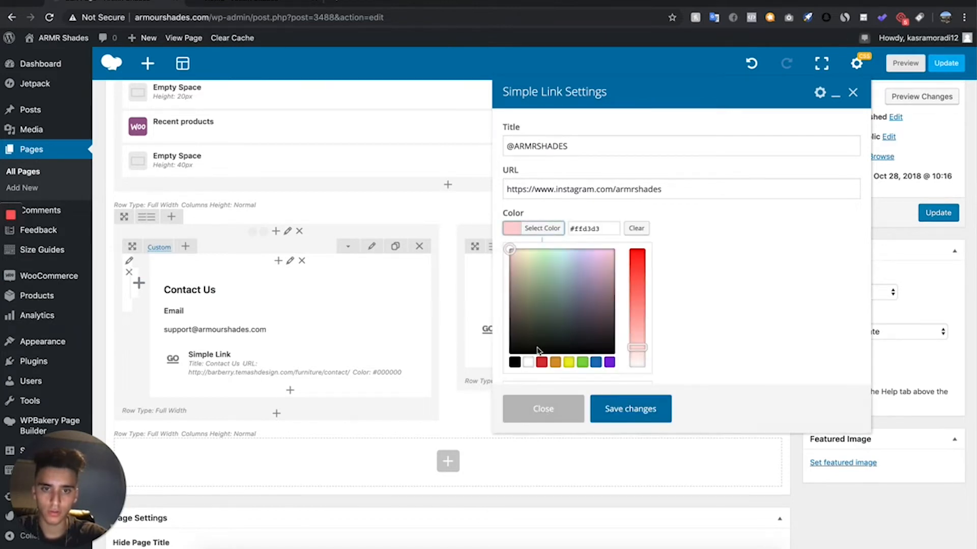
{"action": "left_click", "coordinate": [528, 363]}
{"action": "left_click", "coordinate": [624, 420]}
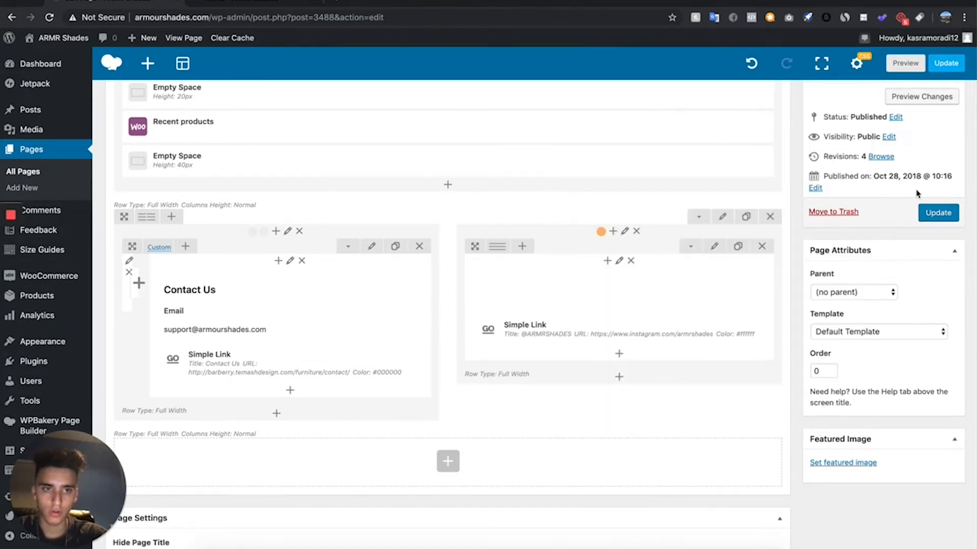
- Preview the Home page and review the recolored Instagram block, the footer links and the bestseller products
{"action": "left_click", "coordinate": [921, 96]}
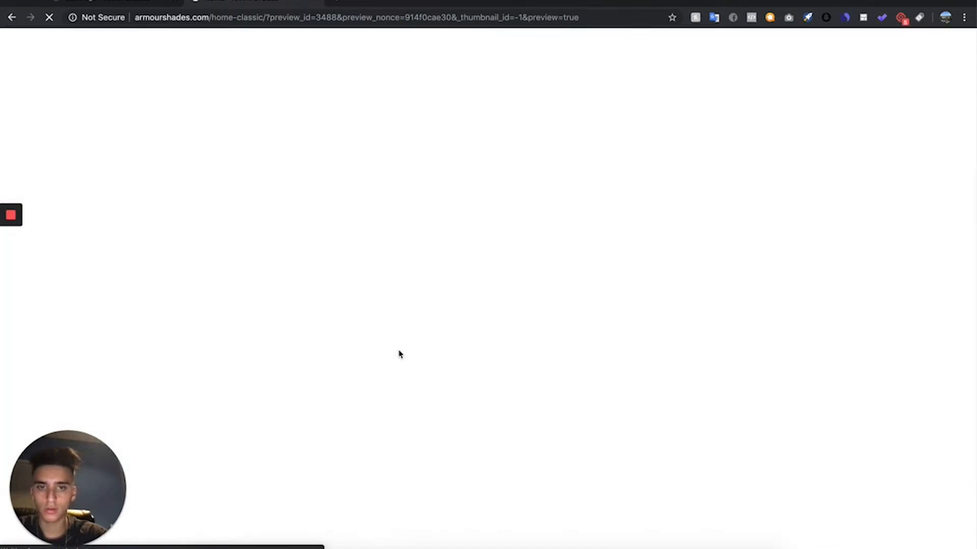
{"action": "scroll", "coordinate": [399, 353], "scroll_direction": "down", "scroll_amount": 15}
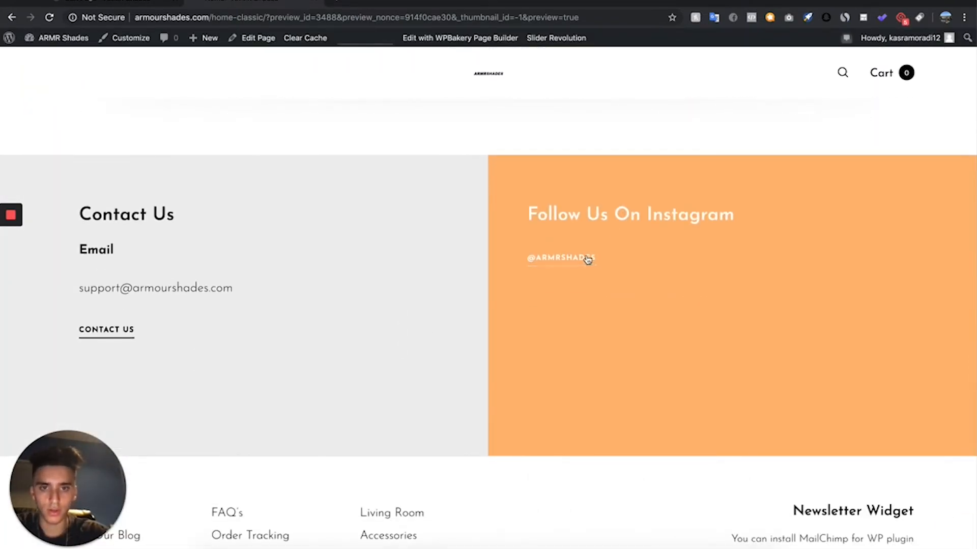
{"action": "scroll", "coordinate": [116, 426], "scroll_direction": "down", "scroll_amount": 3}
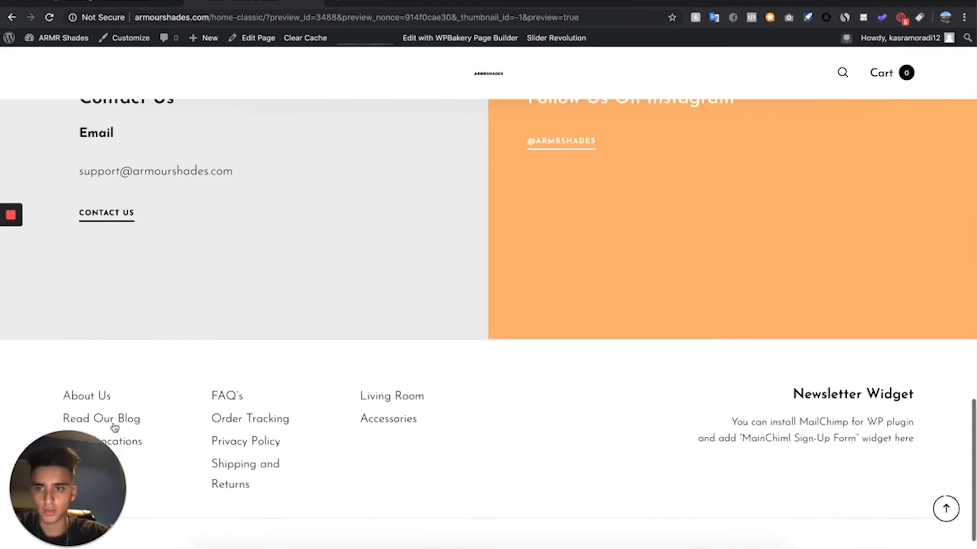
{"action": "scroll", "coordinate": [116, 422], "scroll_direction": "up", "scroll_amount": 7}
{"action": "scroll", "coordinate": [115, 420], "scroll_direction": "up", "scroll_amount": 10}
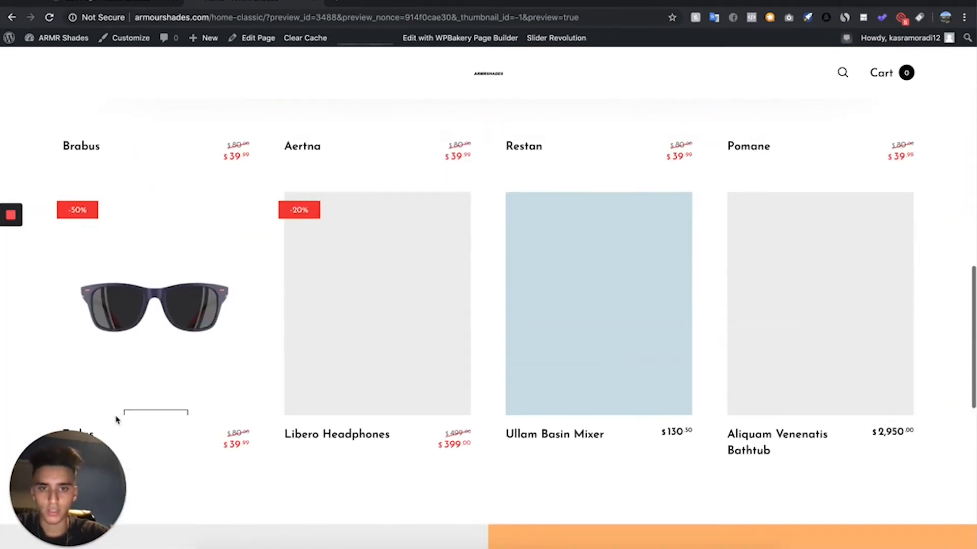
{"action": "scroll", "coordinate": [116, 421], "scroll_direction": "down", "scroll_amount": 10}
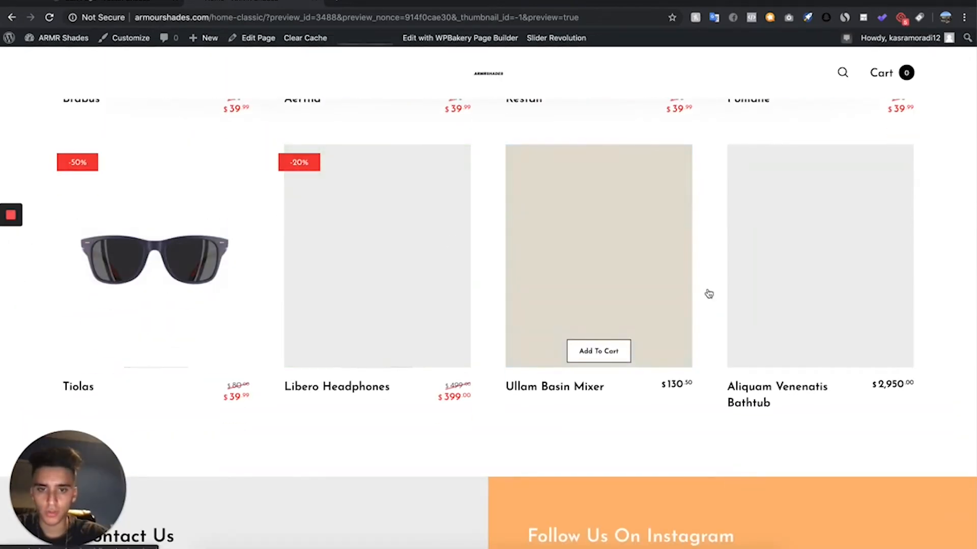
{"action": "scroll", "coordinate": [333, 261], "scroll_direction": "up", "scroll_amount": 4}
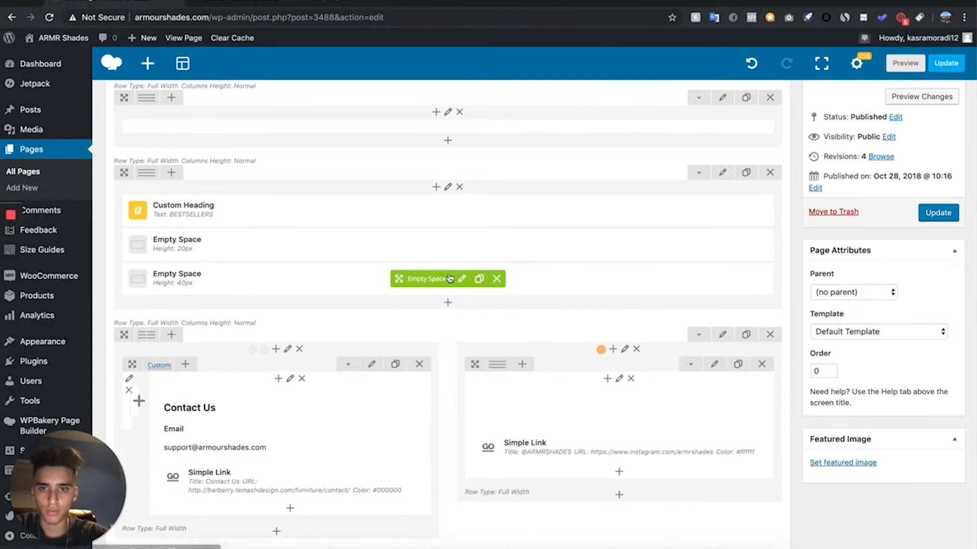
- Add a Product category element with its default settings to the BESTSELLERS row and place it between the two empty spaces
{"action": "left_click", "coordinate": [446, 303]}
{"action": "scroll", "coordinate": [513, 346], "scroll_direction": "down", "scroll_amount": 5}
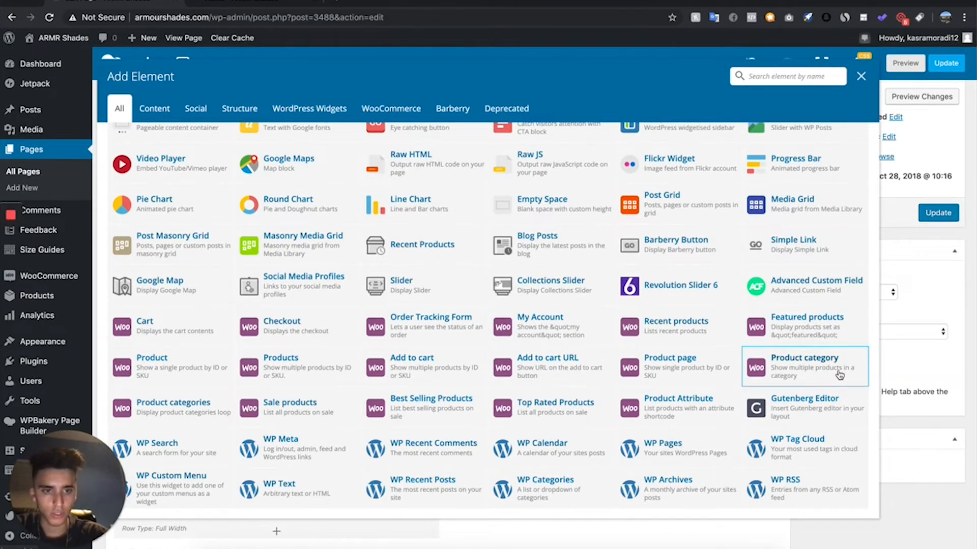
{"action": "left_click", "coordinate": [804, 366]}
{"action": "scroll", "coordinate": [546, 298], "scroll_direction": "down", "scroll_amount": 2}
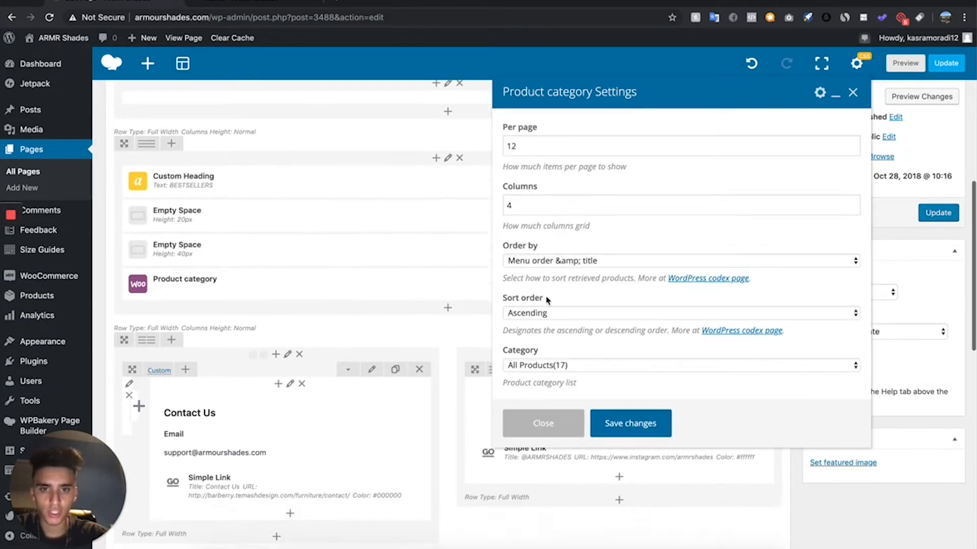
{"action": "left_click", "coordinate": [592, 262]}
{"action": "left_click", "coordinate": [563, 353]}
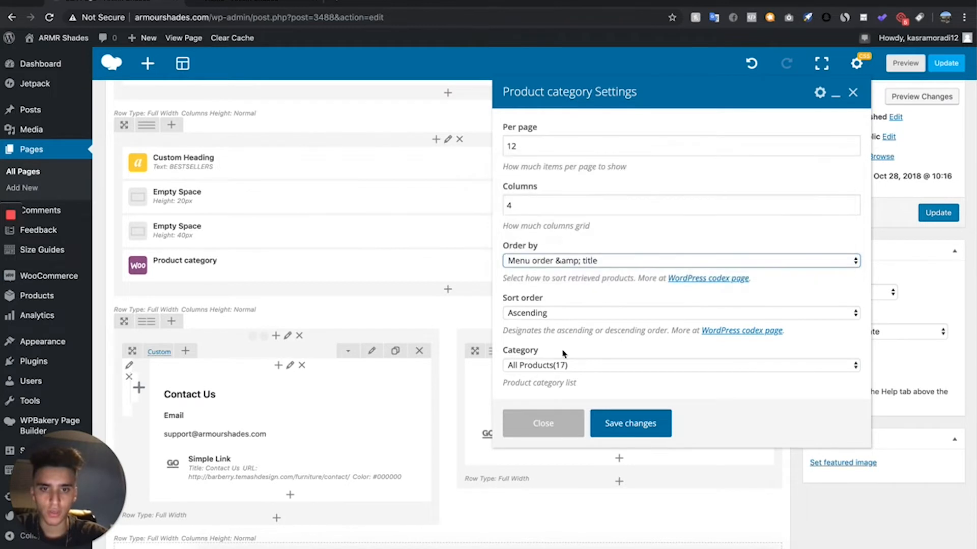
{"action": "scroll", "coordinate": [549, 209], "scroll_direction": "up", "scroll_amount": 3}
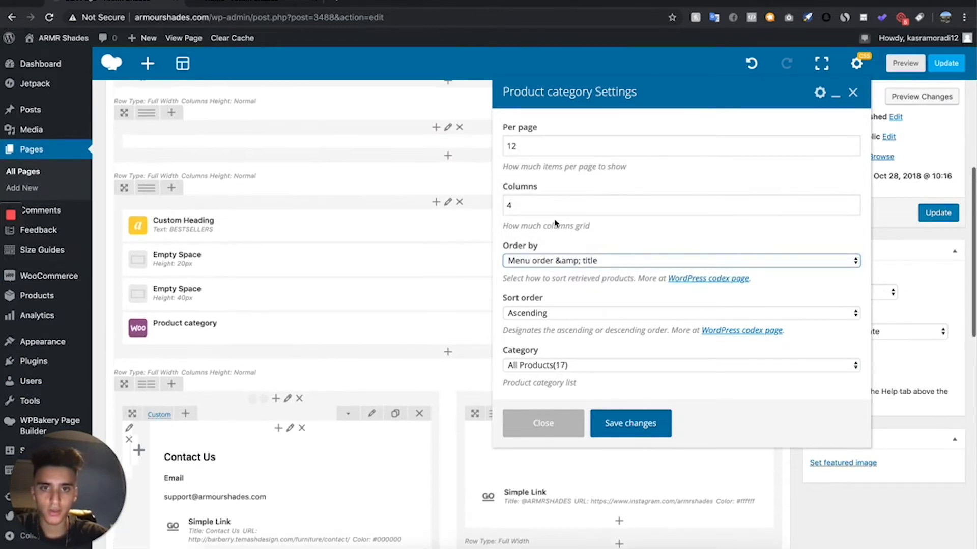
{"action": "left_click", "coordinate": [511, 146]}
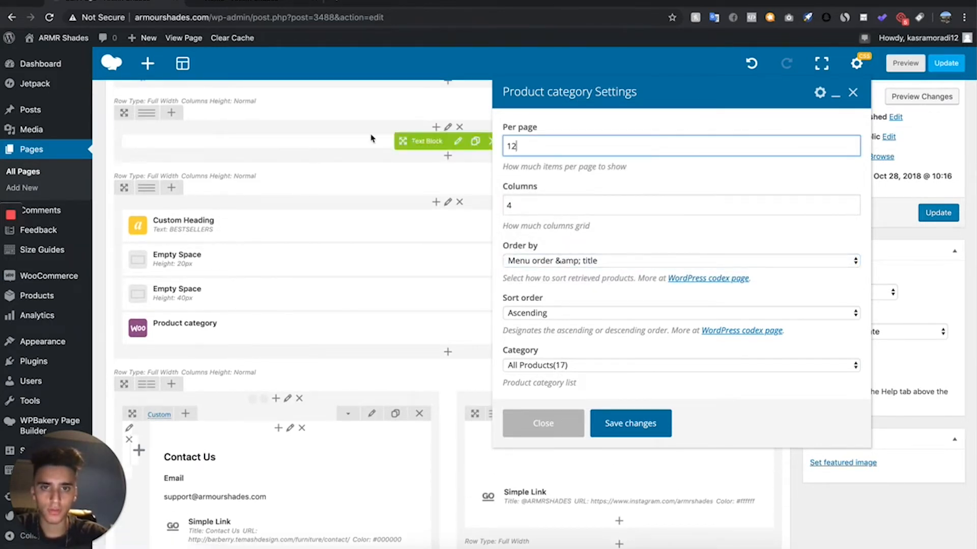
{"action": "key", "text": "Tab"}
{"action": "left_click", "coordinate": [641, 438]}
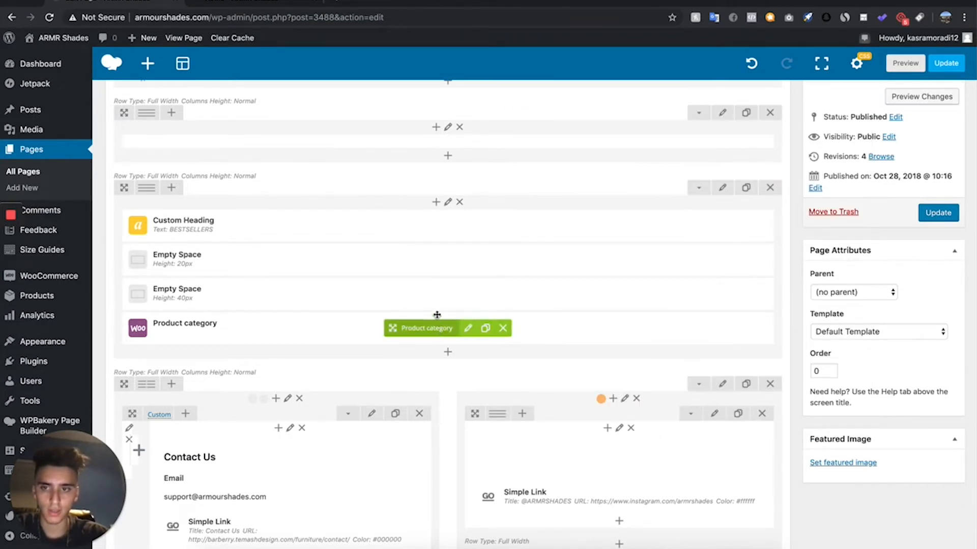
{"action": "left_click_drag", "start_coordinate": [437, 315], "coordinate": [437, 283]}
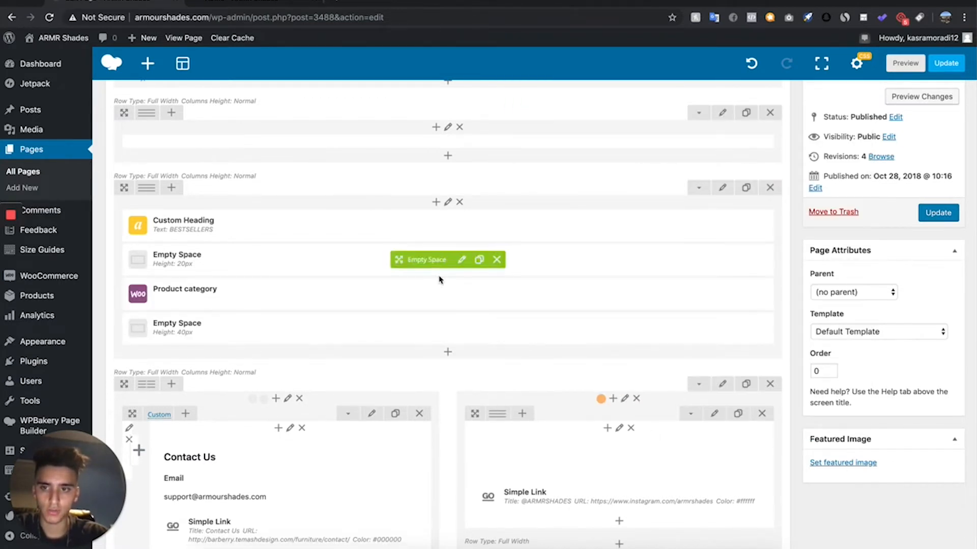
- Preview the Home page and examine the bestsellers product grid, the header banner, the contact and Instagram blocks and the footer
{"action": "left_click", "coordinate": [920, 97]}
{"action": "scroll", "coordinate": [601, 293], "scroll_direction": "down", "scroll_amount": 10}
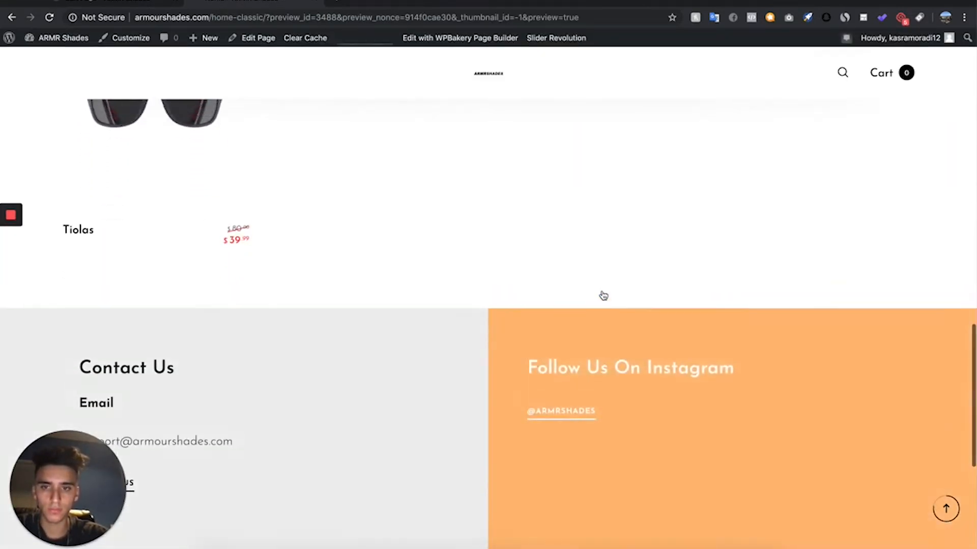
{"action": "scroll", "coordinate": [603, 296], "scroll_direction": "up", "scroll_amount": 10}
{"action": "scroll", "coordinate": [603, 296], "scroll_direction": "down", "scroll_amount": 4}
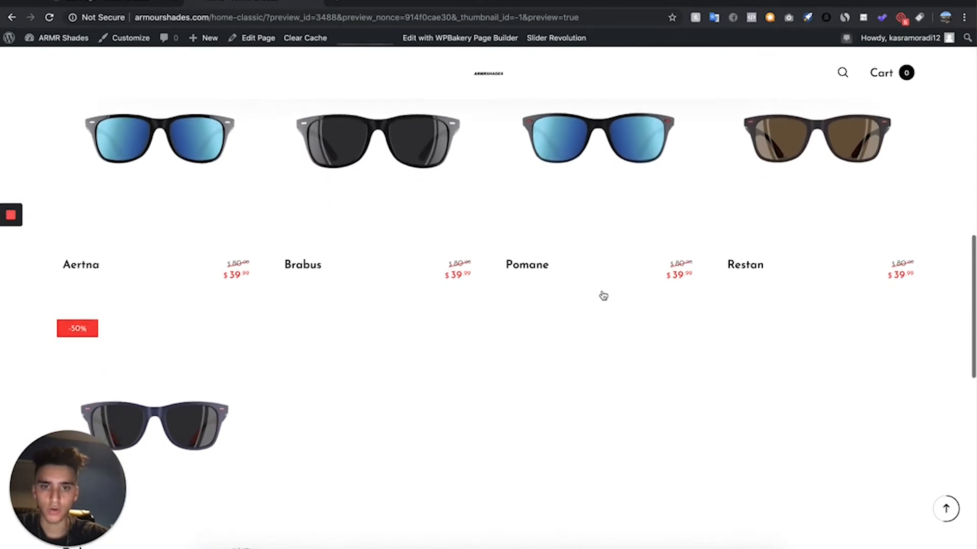
{"action": "scroll", "coordinate": [364, 412], "scroll_direction": "down", "scroll_amount": 2}
{"action": "scroll", "coordinate": [364, 412], "scroll_direction": "up", "scroll_amount": 4}
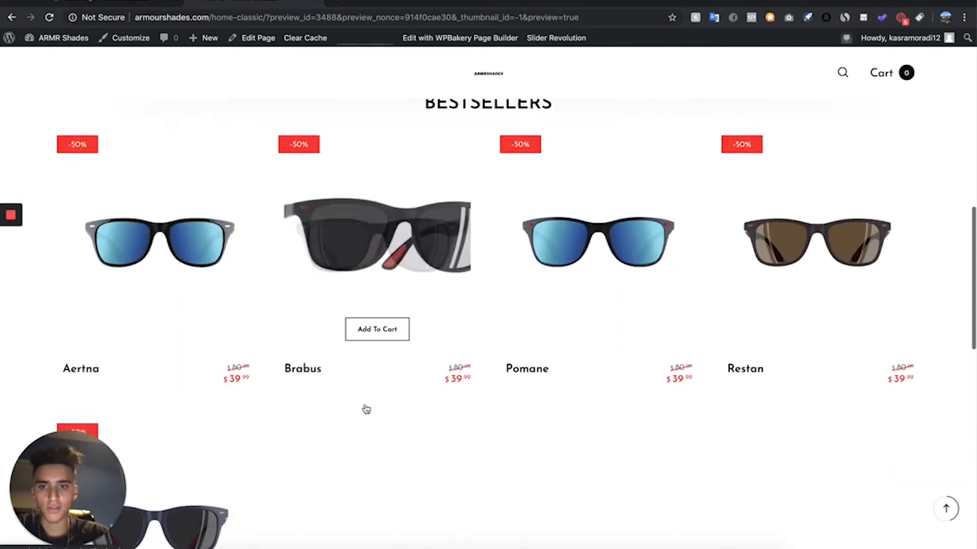
{"action": "scroll", "coordinate": [366, 410], "scroll_direction": "down", "scroll_amount": 5}
{"action": "scroll", "coordinate": [366, 409], "scroll_direction": "up", "scroll_amount": 15}
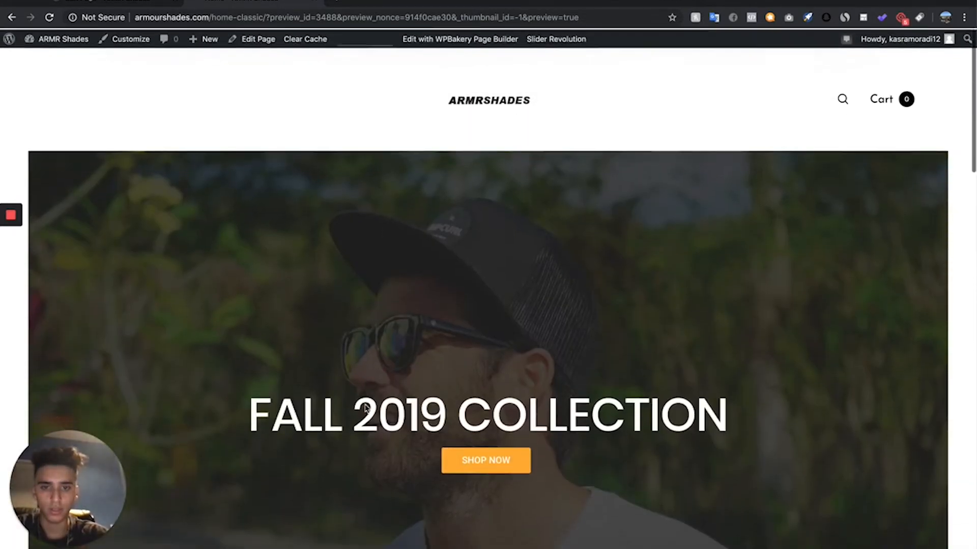
{"action": "scroll", "coordinate": [364, 407], "scroll_direction": "down", "scroll_amount": 5}
{"action": "scroll", "coordinate": [364, 407], "scroll_direction": "up", "scroll_amount": 6}
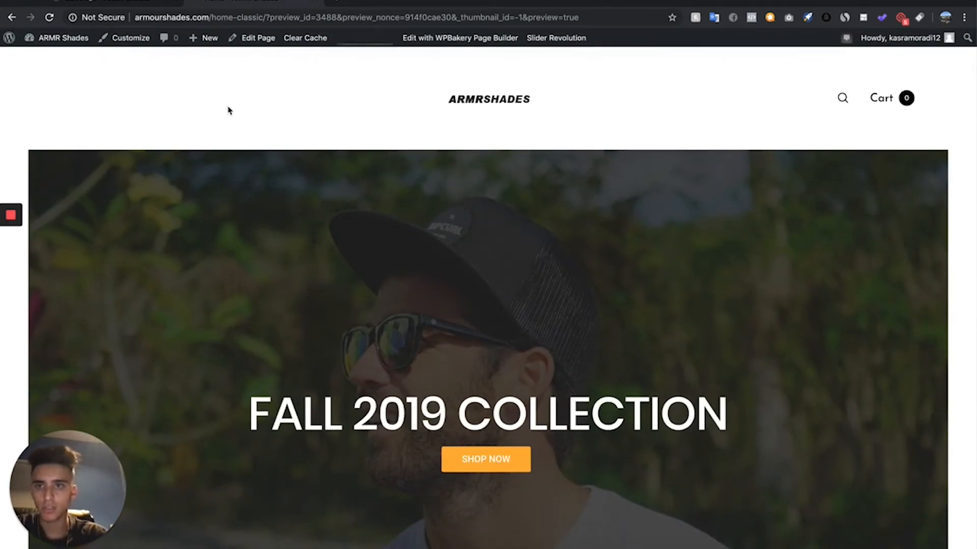
{"action": "scroll", "coordinate": [291, 120], "scroll_direction": "down", "scroll_amount": 15}
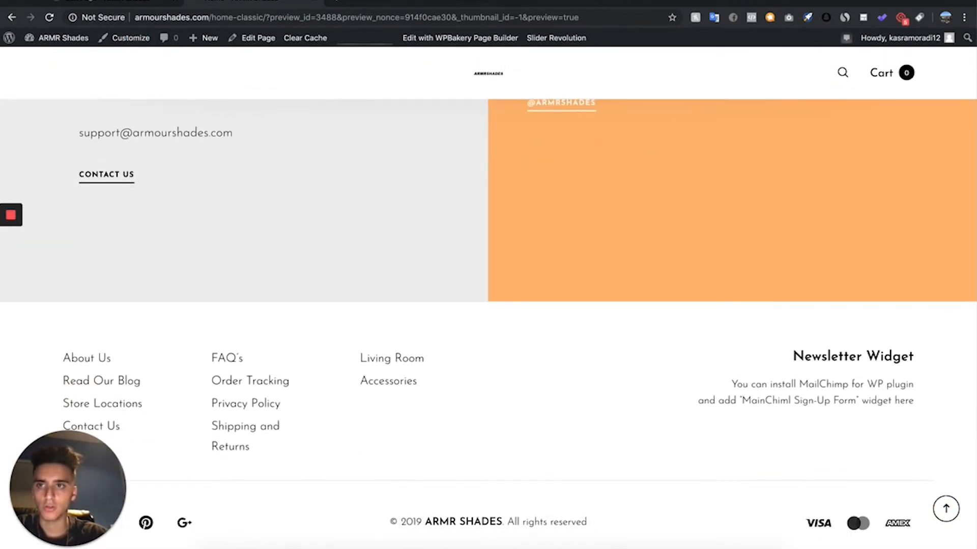
- Update the Home page with its changes and go to the list of all pages
{"action": "left_click", "coordinate": [139, 1]}
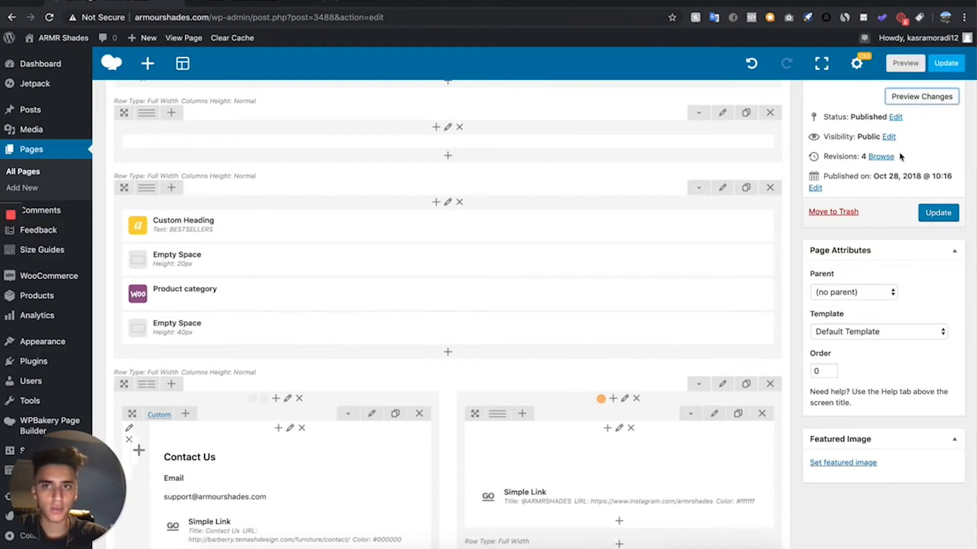
{"action": "left_click", "coordinate": [952, 214]}
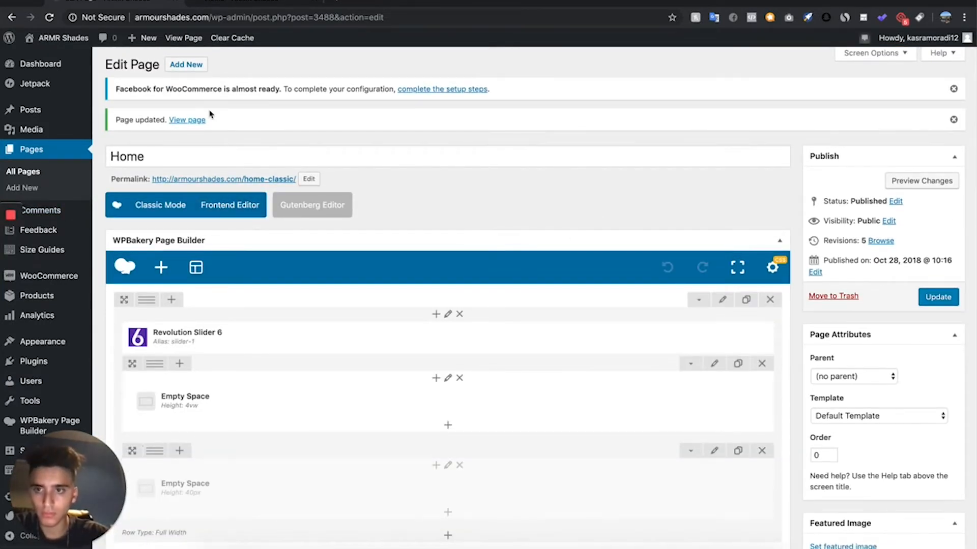
{"action": "left_click", "coordinate": [13, 173]}
{"action": "scroll", "coordinate": [255, 289], "scroll_direction": "down", "scroll_amount": 1}
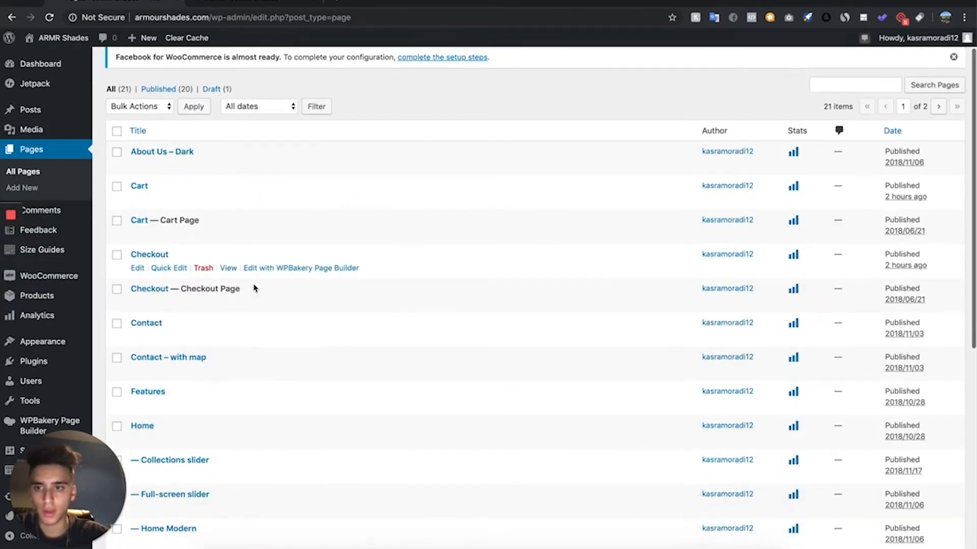
{"action": "scroll", "coordinate": [255, 285], "scroll_direction": "up", "scroll_amount": 2}
{"action": "left_click", "coordinate": [166, 62]}
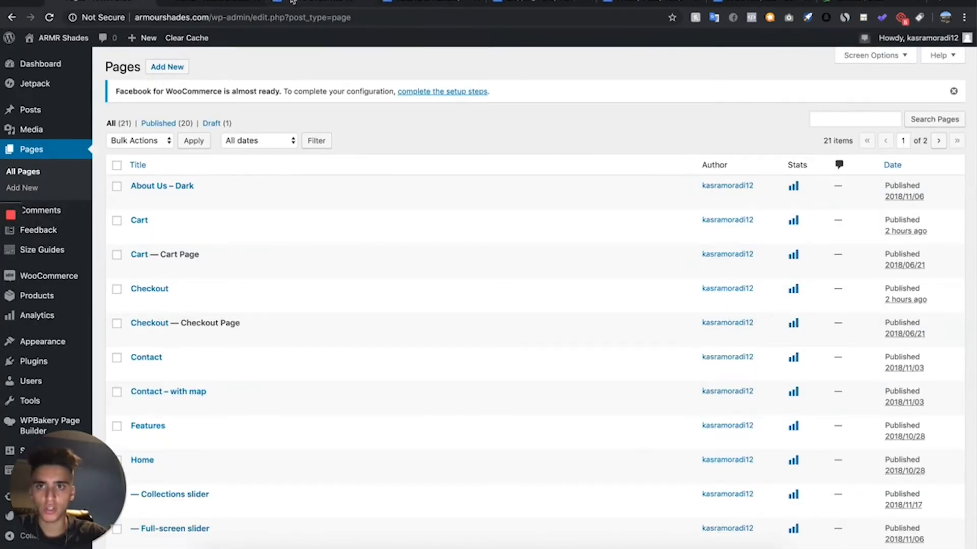
- Switch to the Terms Of Service Template in Google Docs, search it for "armour" and look through the other policy templates
{"action": "left_click", "coordinate": [293, 2]}
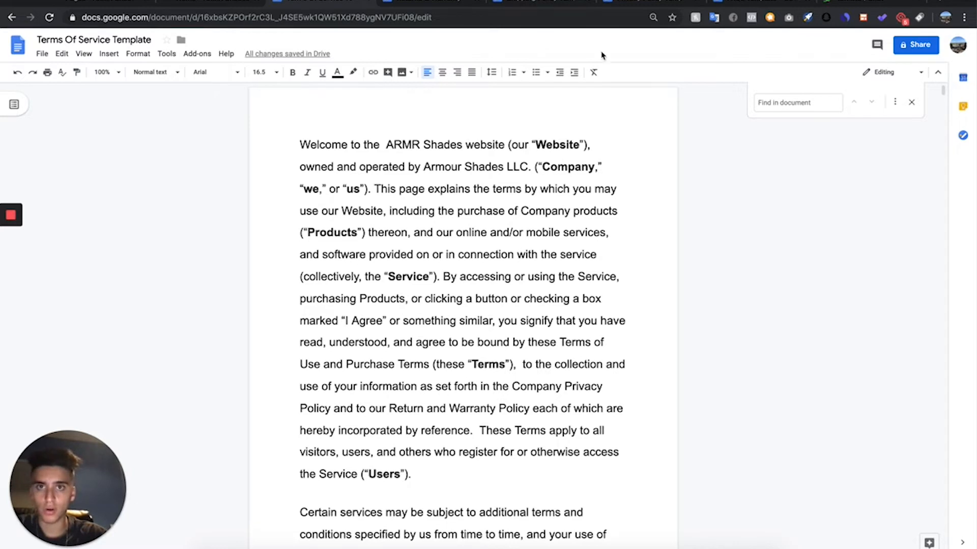
{"action": "key", "text": "Escape"}
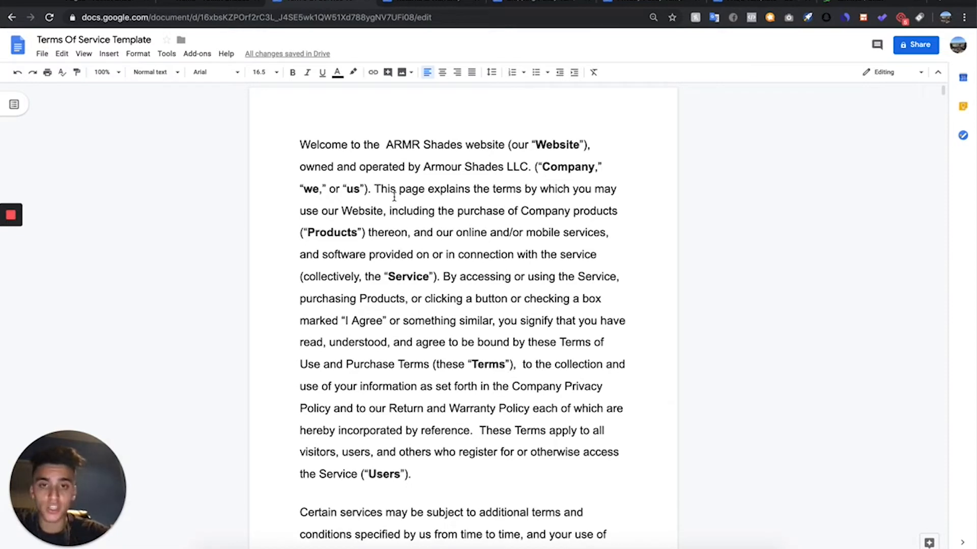
{"action": "left_click_drag", "start_coordinate": [385, 137], "coordinate": [467, 147]}
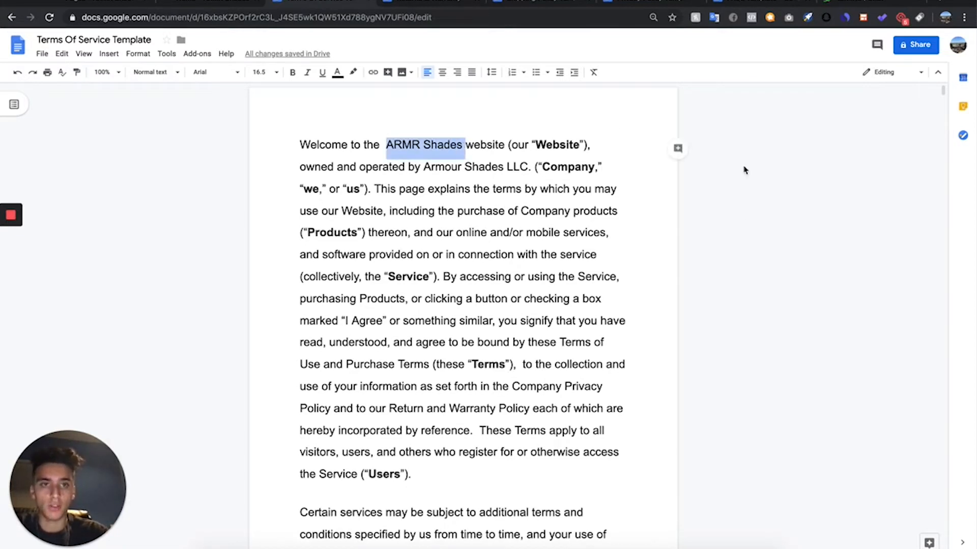
{"action": "key", "text": "ctrl+f"}
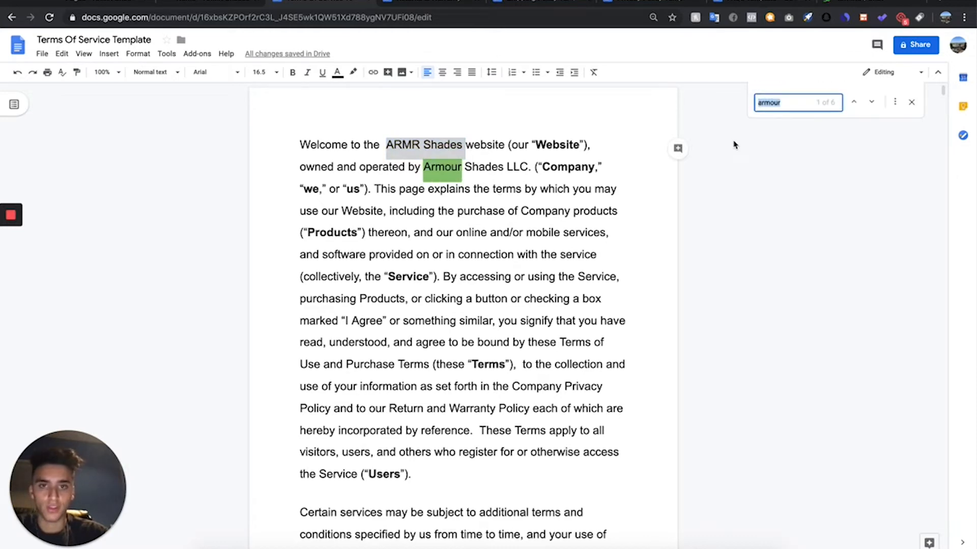
{"action": "key", "text": "Return"}
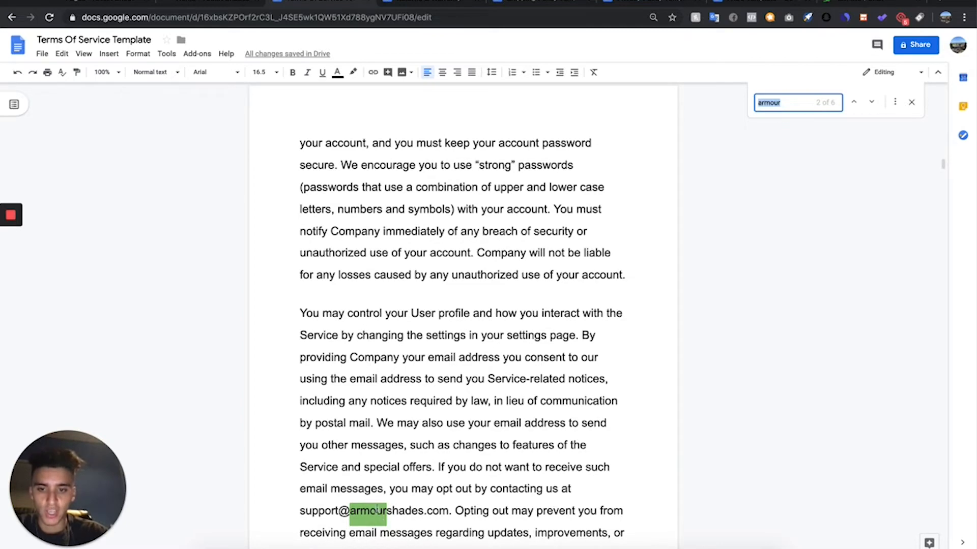
{"action": "left_click", "coordinate": [535, 4]}
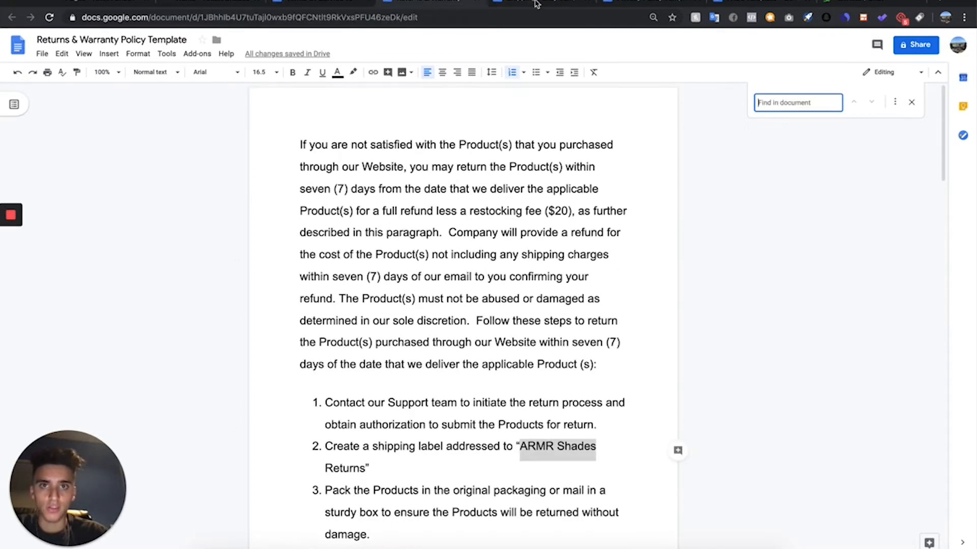
{"action": "left_click", "coordinate": [575, 6]}
{"action": "left_click", "coordinate": [631, 4]}
{"action": "left_click", "coordinate": [340, 5]}
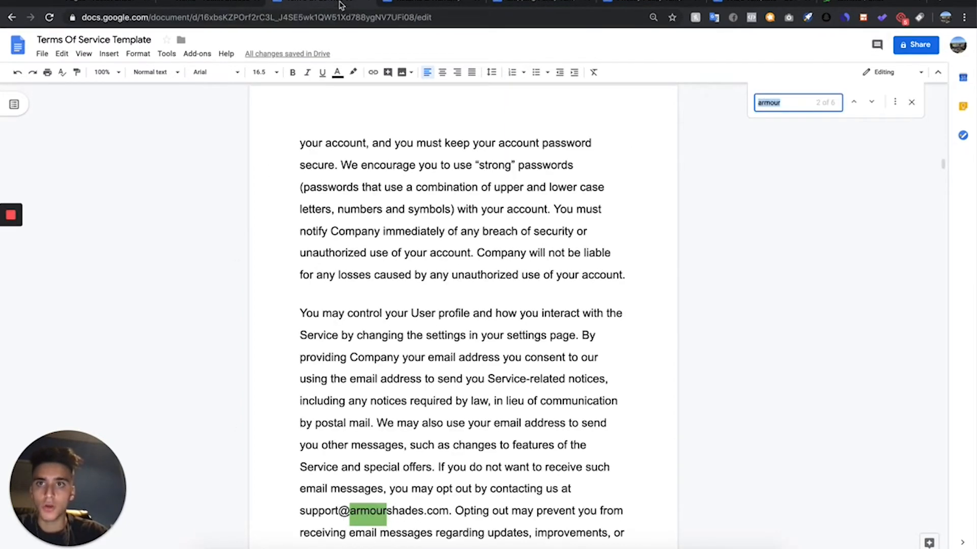
{"action": "scroll", "coordinate": [430, 172], "scroll_direction": "up", "scroll_amount": 20}
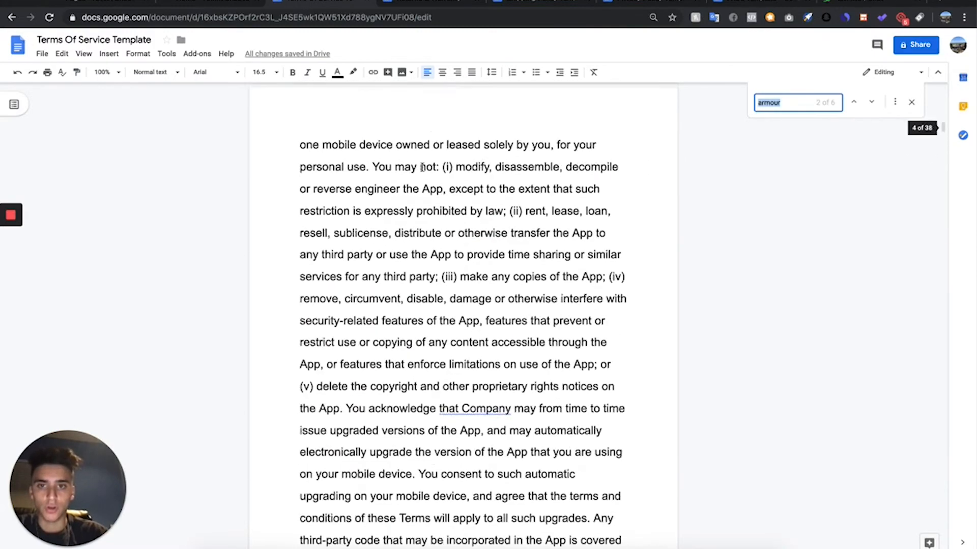
- Copy the entire Terms Of Service Template text into the body of a new WordPress page titled "Terms Of Service"
{"action": "left_click", "coordinate": [331, 158]}
{"action": "key", "text": "super+a"}
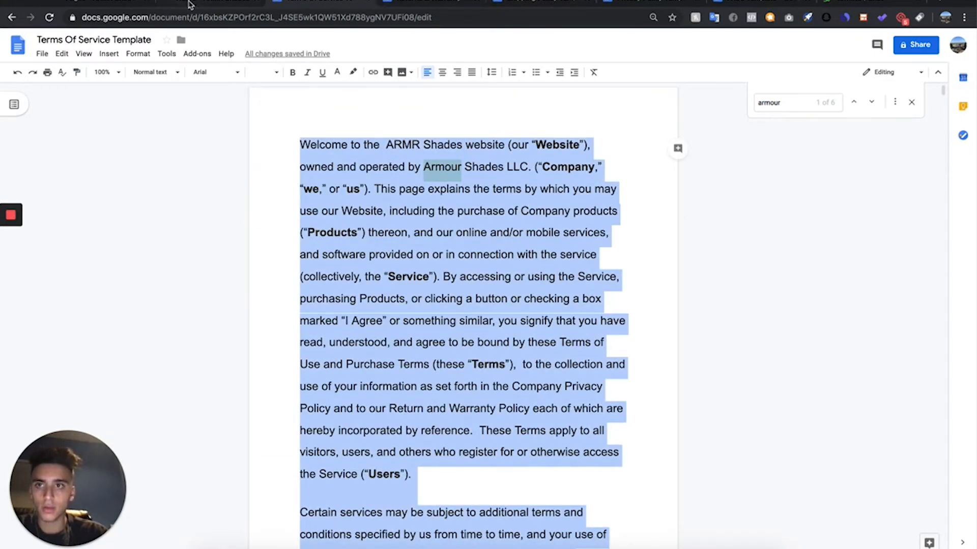
{"action": "left_click", "coordinate": [88, 3]}
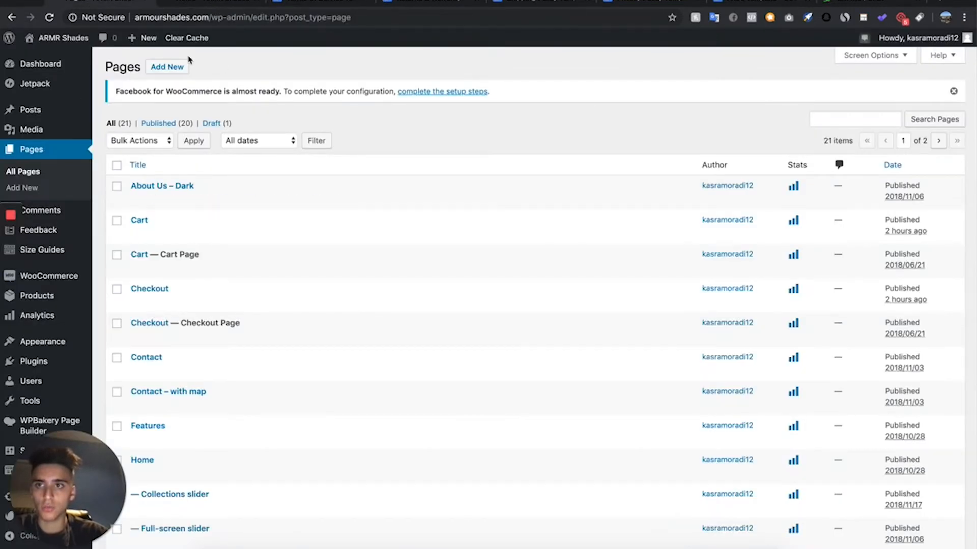
{"action": "left_click", "coordinate": [169, 68]}
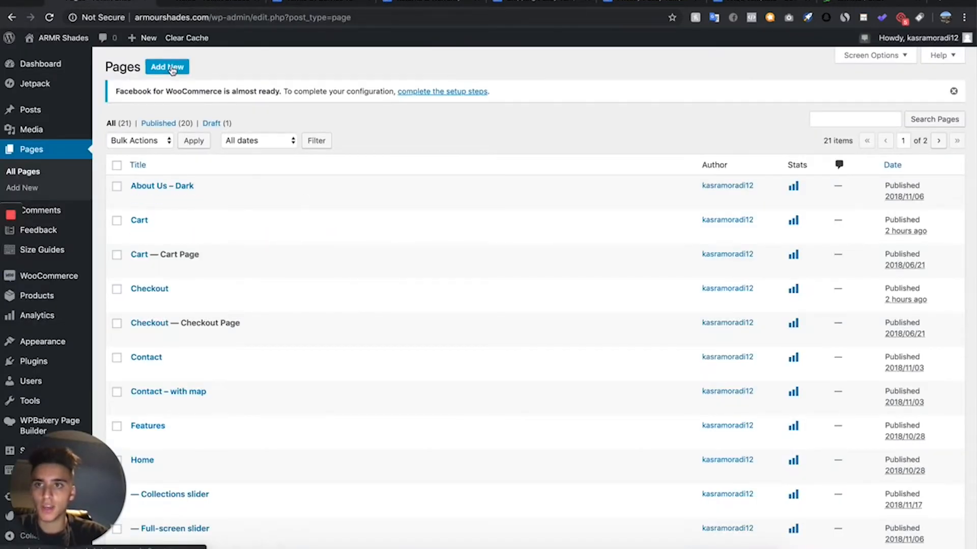
{"action": "type", "text": "Of Service"}
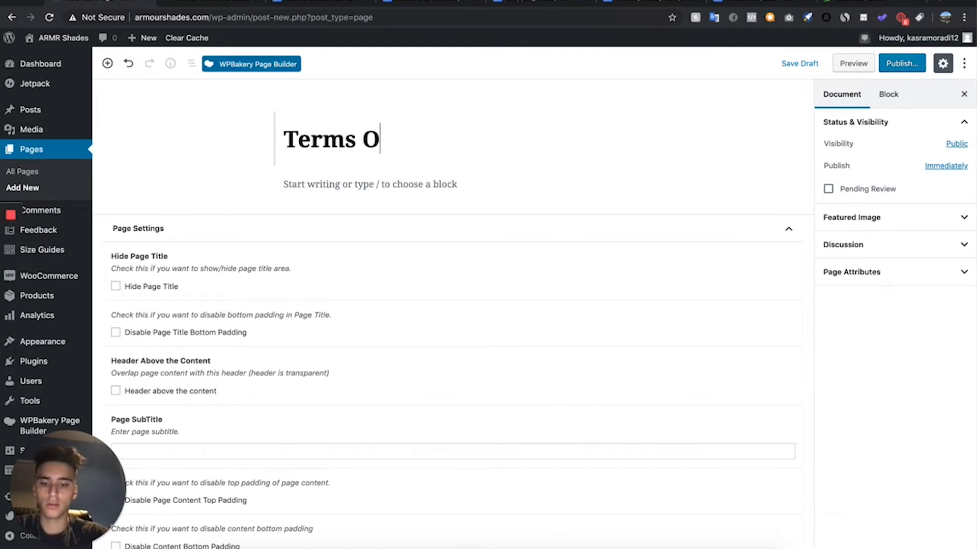
{"action": "left_click", "coordinate": [337, 185]}
{"action": "key", "text": "super+v"}
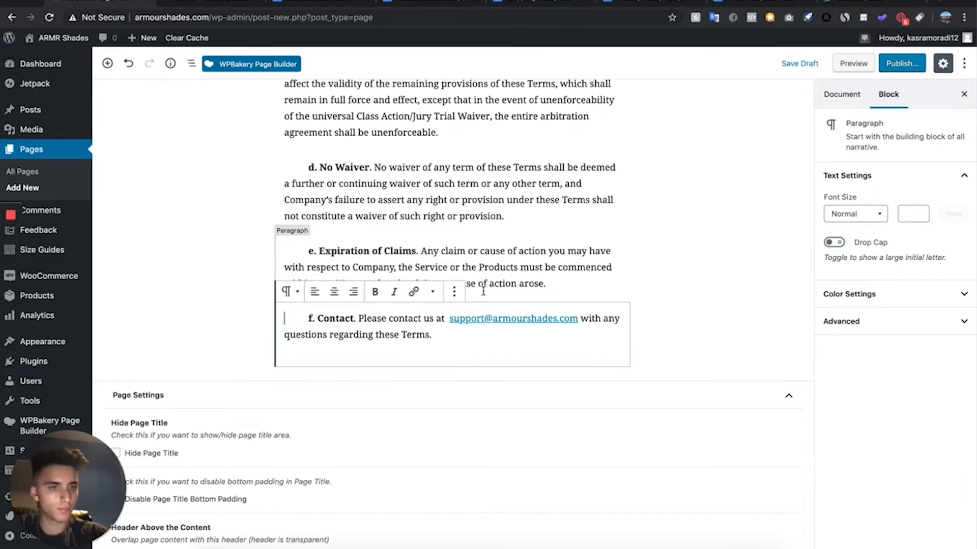
- Publish the new Terms Of Service page
{"action": "scroll", "coordinate": [483, 292], "scroll_direction": "up", "scroll_amount": 20}
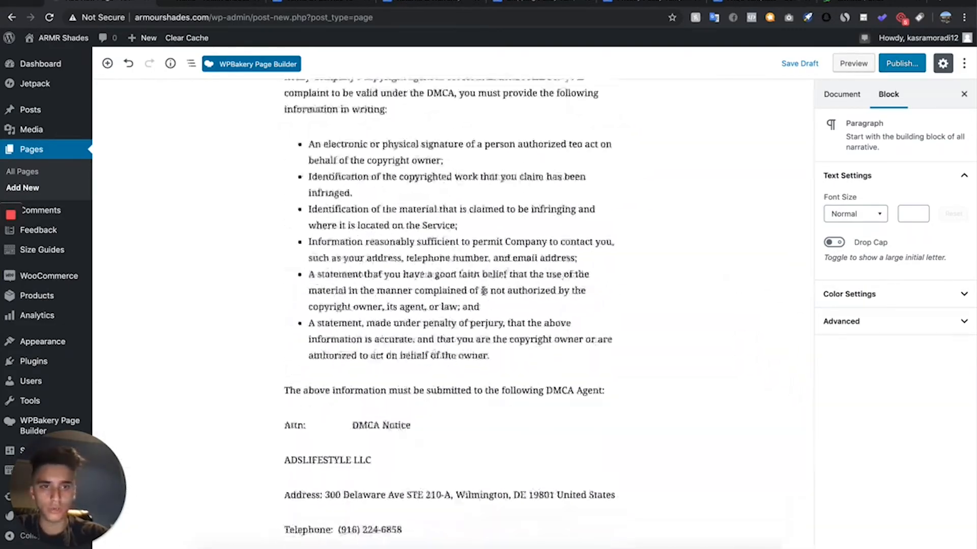
{"action": "scroll", "coordinate": [484, 291], "scroll_direction": "up", "scroll_amount": 20}
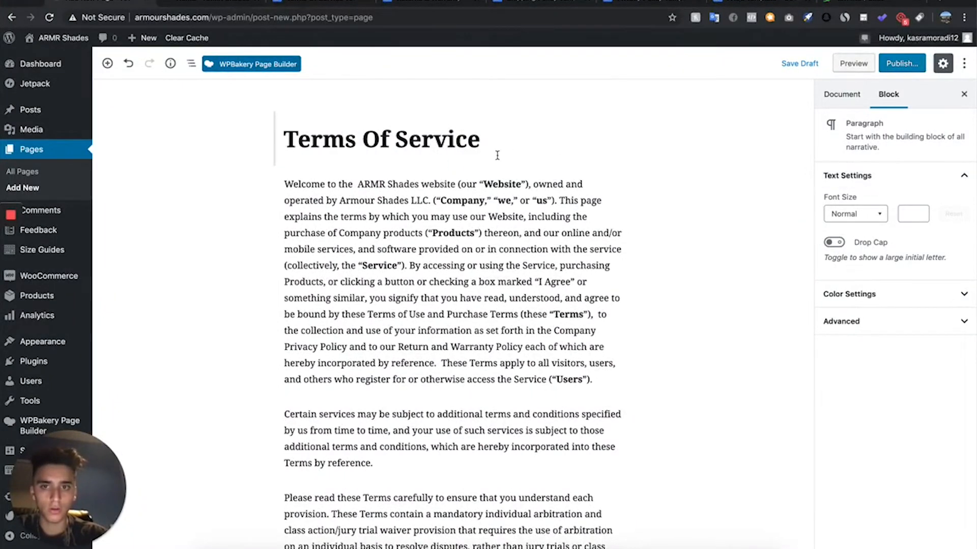
{"action": "left_click", "coordinate": [901, 64]}
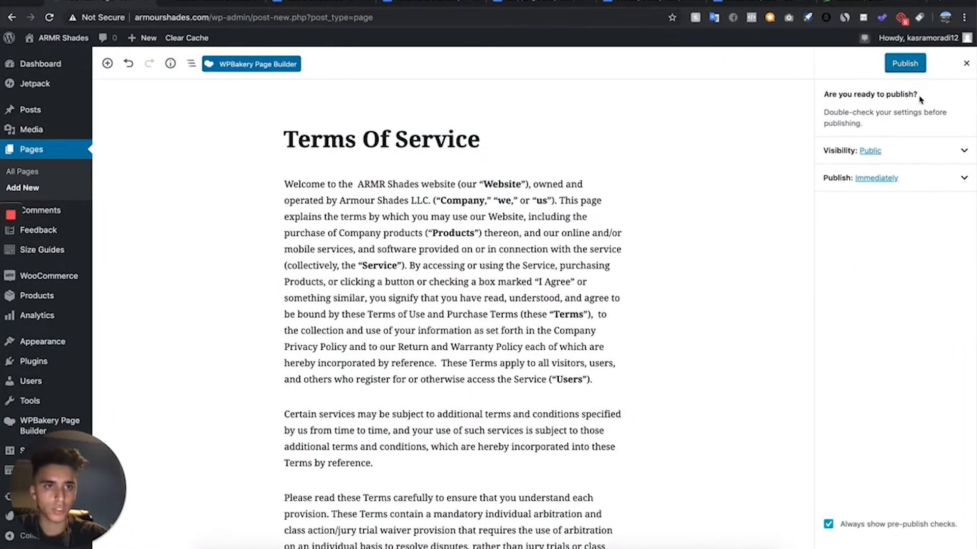
{"action": "left_click", "coordinate": [905, 63]}
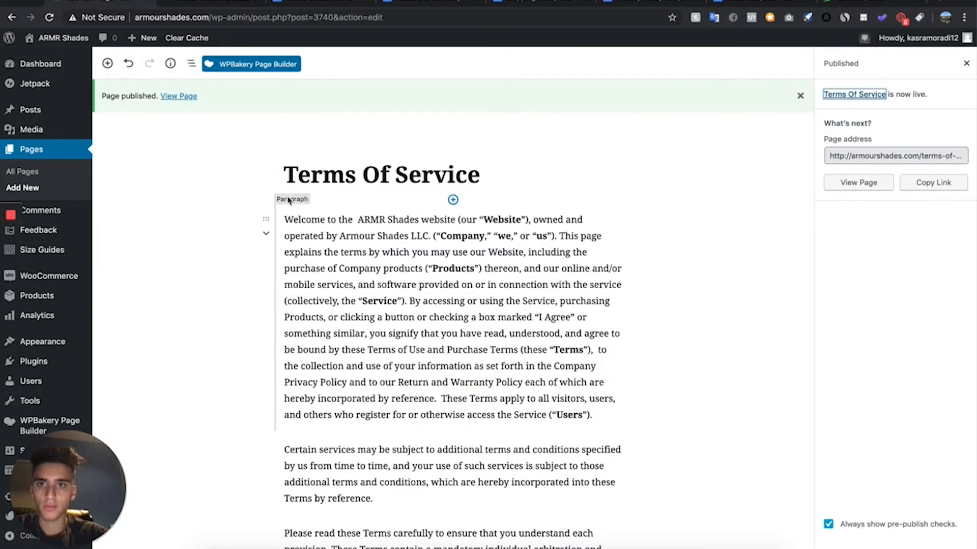
- View the live Terms Of Service page in a new tab and return to the page editor
{"action": "right_click", "coordinate": [162, 100]}
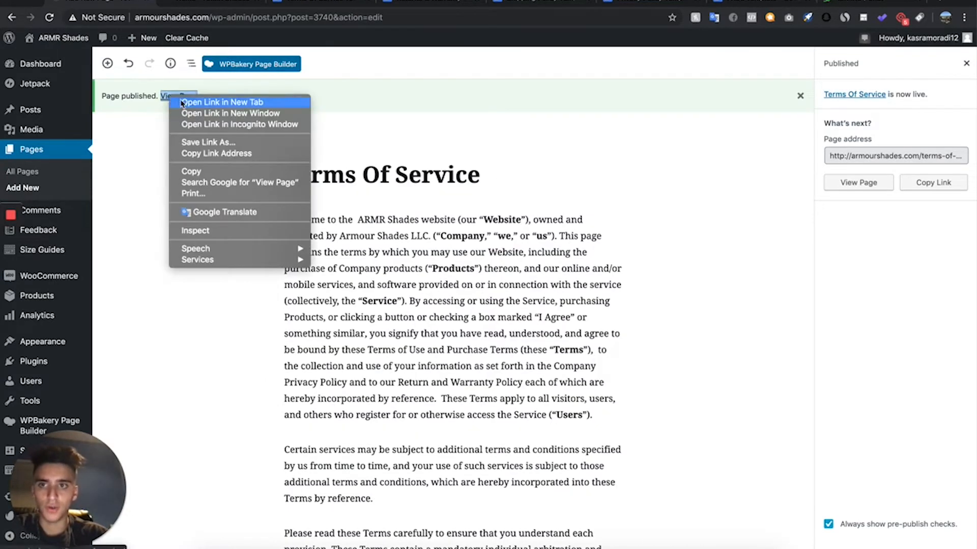
{"action": "left_click", "coordinate": [181, 101]}
{"action": "left_click", "coordinate": [201, 4]}
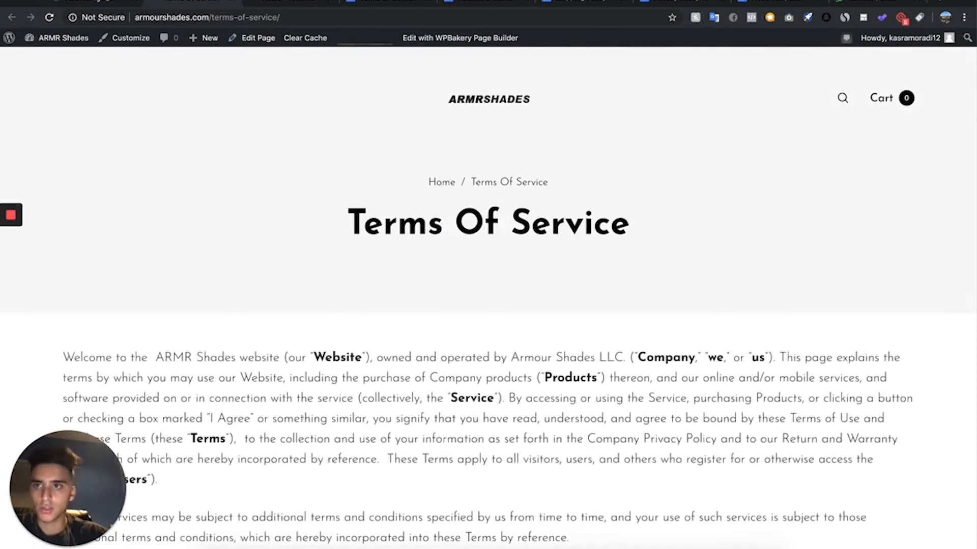
{"action": "left_click", "coordinate": [100, 2]}
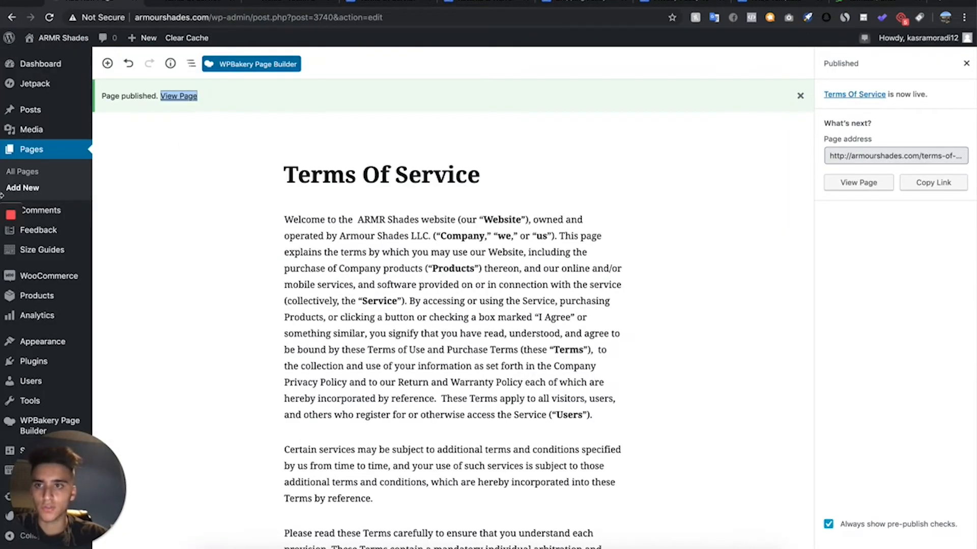
- Start a new page titled "FAQS" and switch it from the block editor to the classic editor, discarding unsaved changes
{"action": "left_click", "coordinate": [46, 190]}
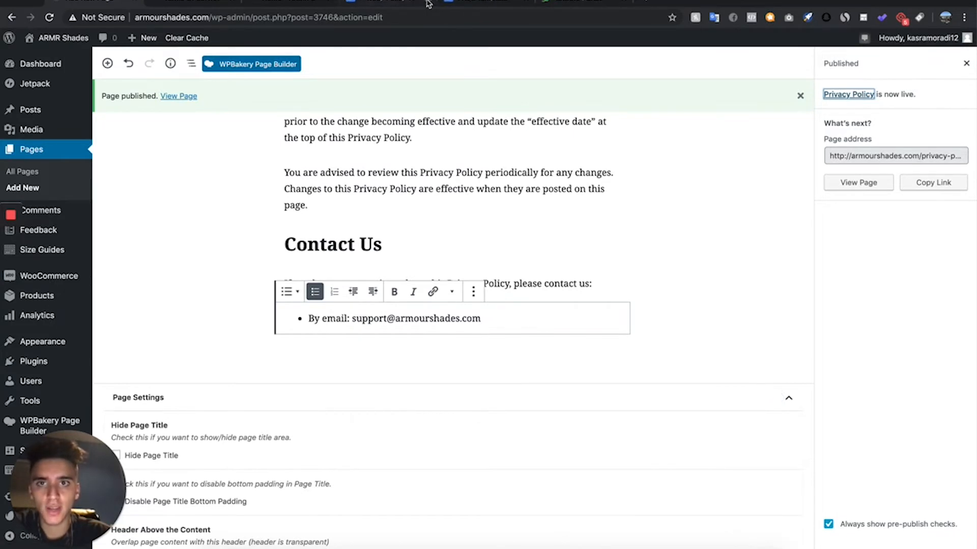
{"action": "left_click", "coordinate": [59, 192]}
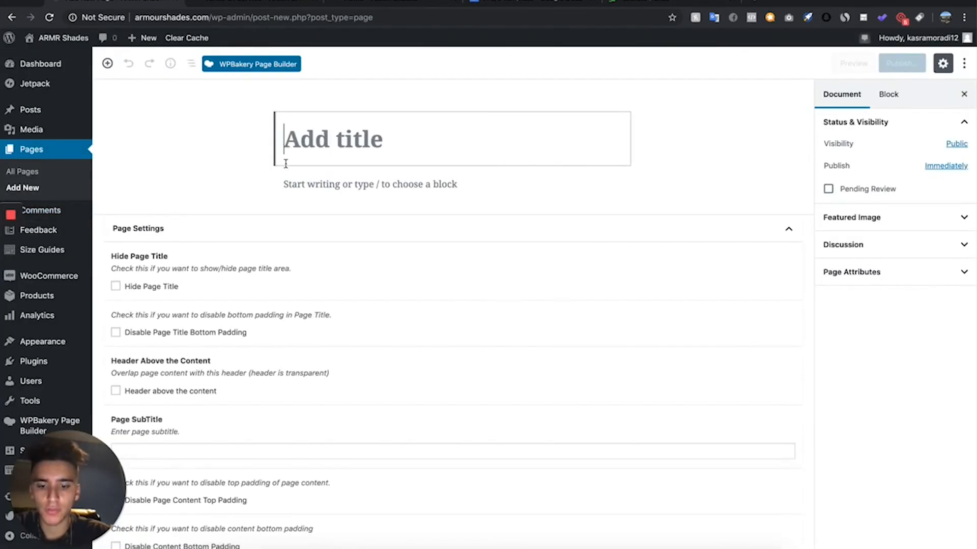
{"action": "type", "text": "FAQS"}
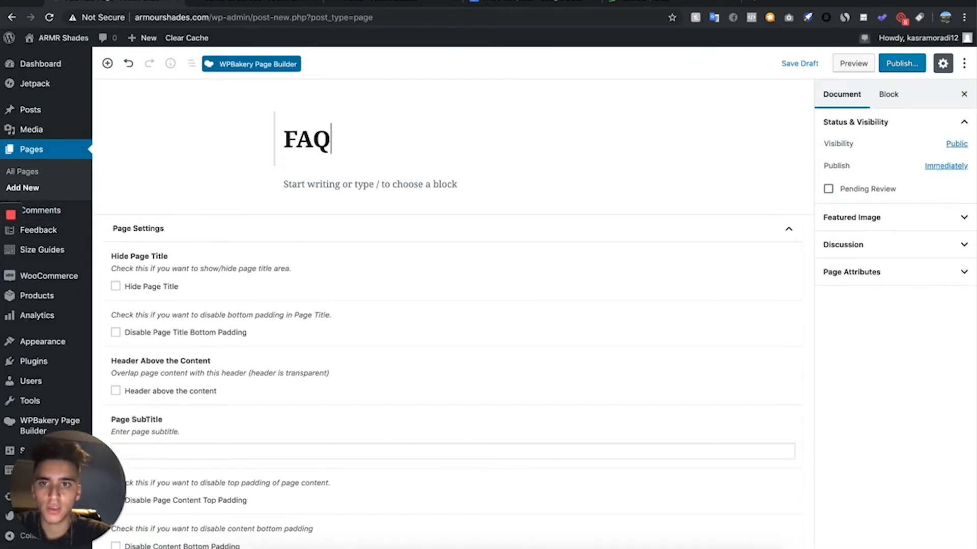
{"action": "left_click", "coordinate": [371, 182]}
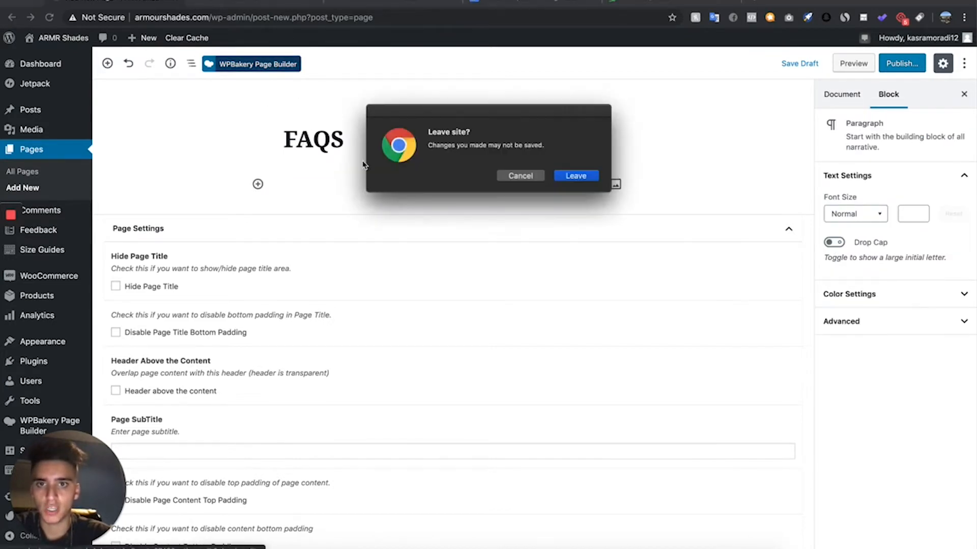
{"action": "left_click", "coordinate": [588, 173]}
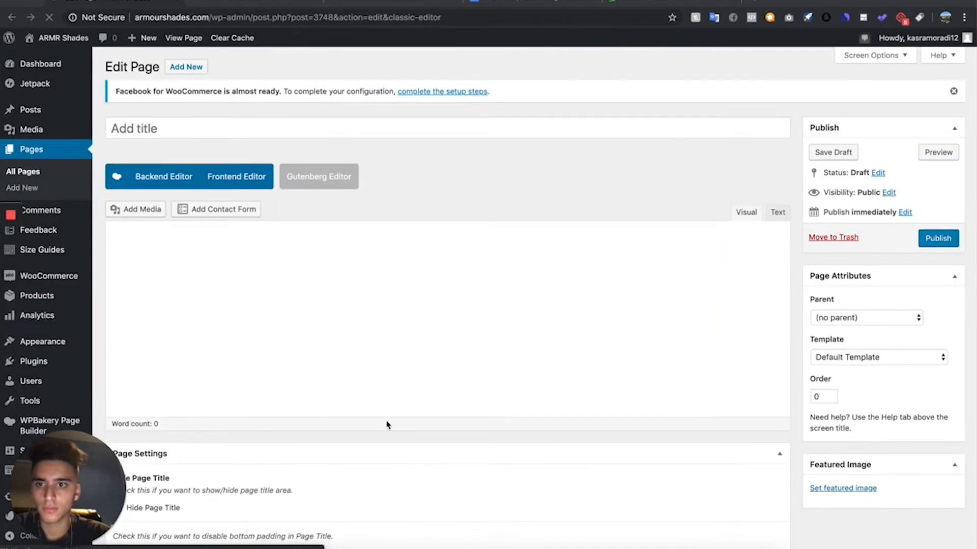
- Title the page "FAQs" and open it in the WPBakery backend editor
{"action": "scroll", "coordinate": [401, 300], "scroll_direction": "down", "scroll_amount": 1}
{"action": "scroll", "coordinate": [400, 300], "scroll_direction": "down", "scroll_amount": 2}
{"action": "scroll", "coordinate": [399, 299], "scroll_direction": "up", "scroll_amount": 3}
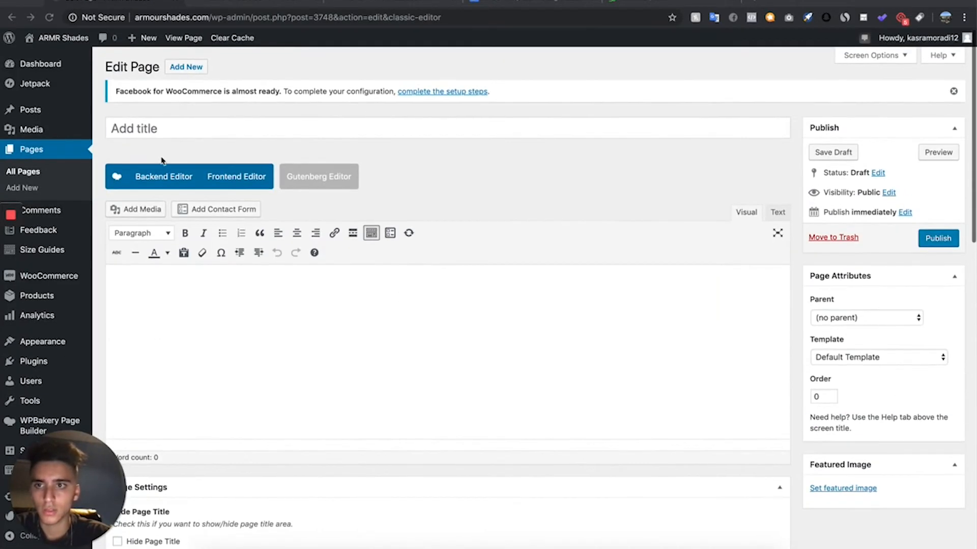
{"action": "left_click", "coordinate": [174, 131]}
{"action": "type", "text": "FAQs"}
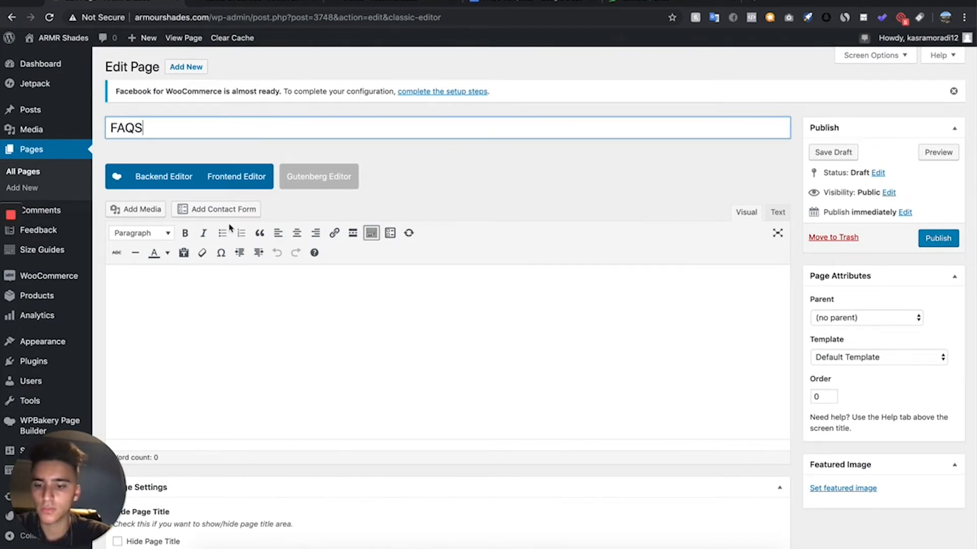
{"action": "left_click", "coordinate": [145, 177]}
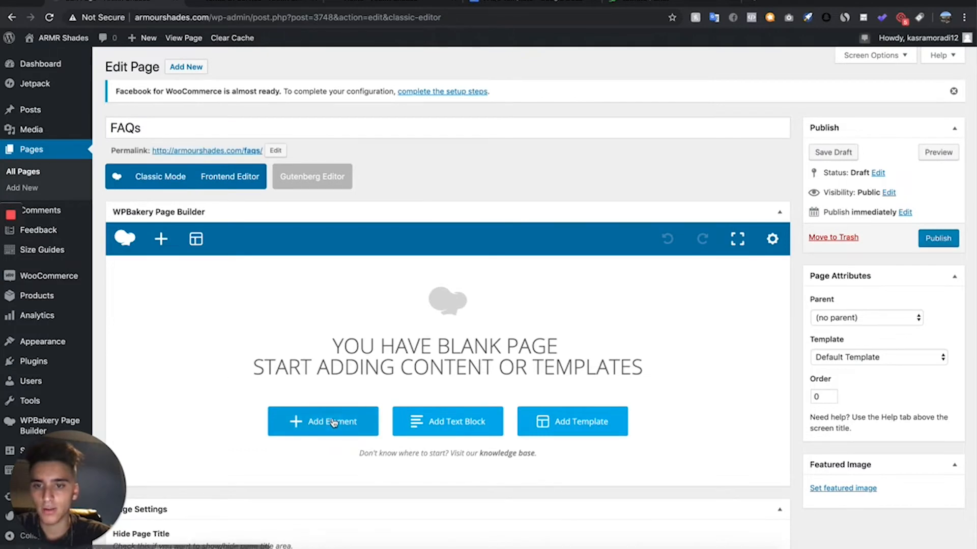
- Search the page elements for "fa" and add an FAQ toggle element to the blank page
{"action": "left_click", "coordinate": [331, 421]}
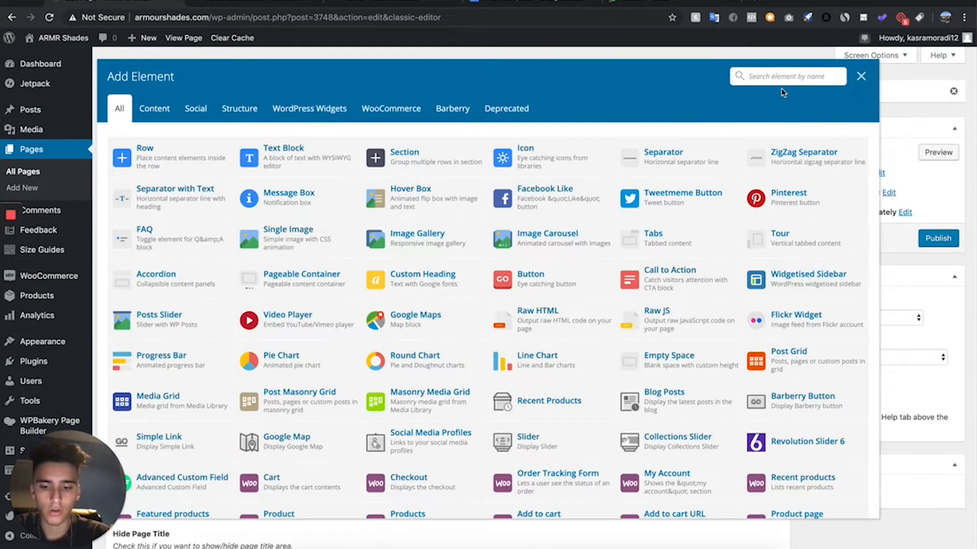
{"action": "type", "text": "fa"}
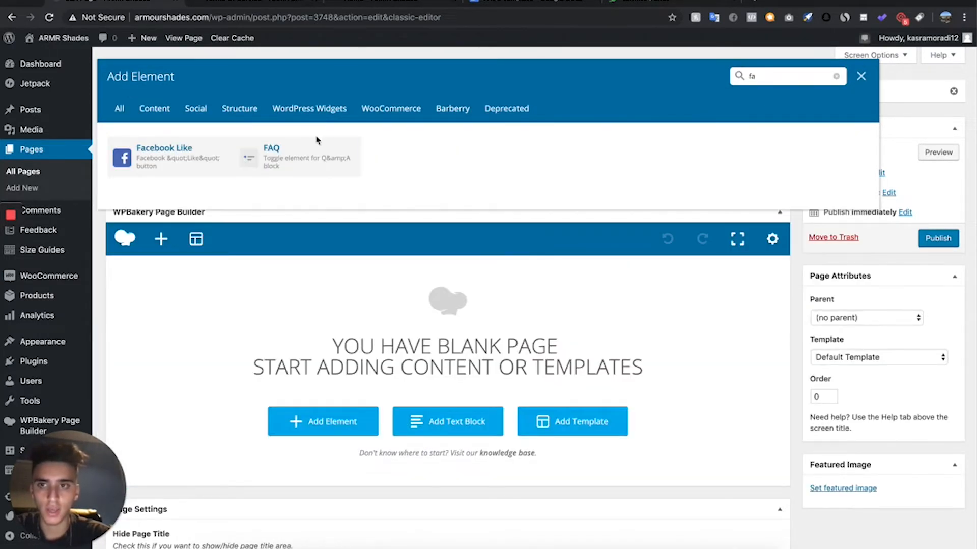
{"action": "left_click", "coordinate": [295, 156]}
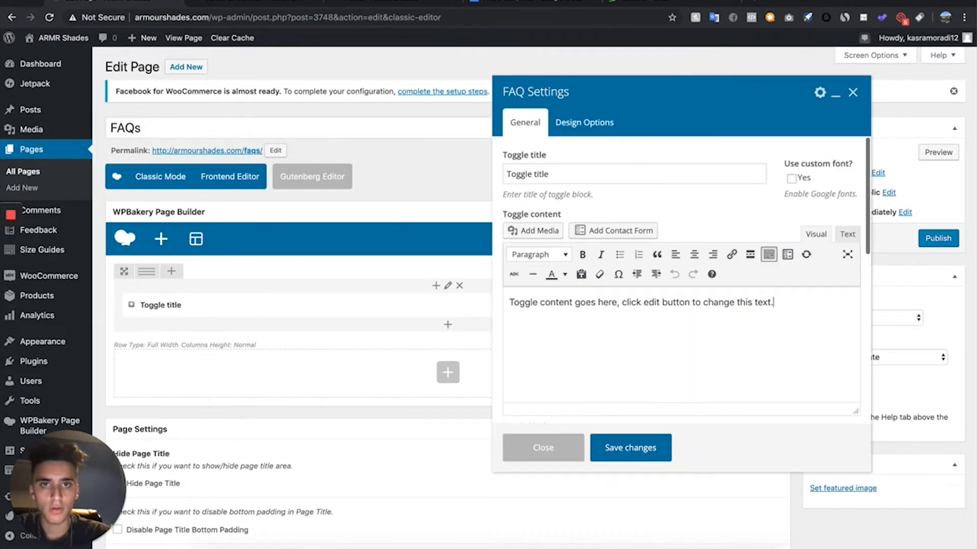
- Copy the question "Why was my order cancelled?" from the FAQs Template in Google Docs into the FAQ element's toggle title
{"action": "left_click", "coordinate": [511, 2]}
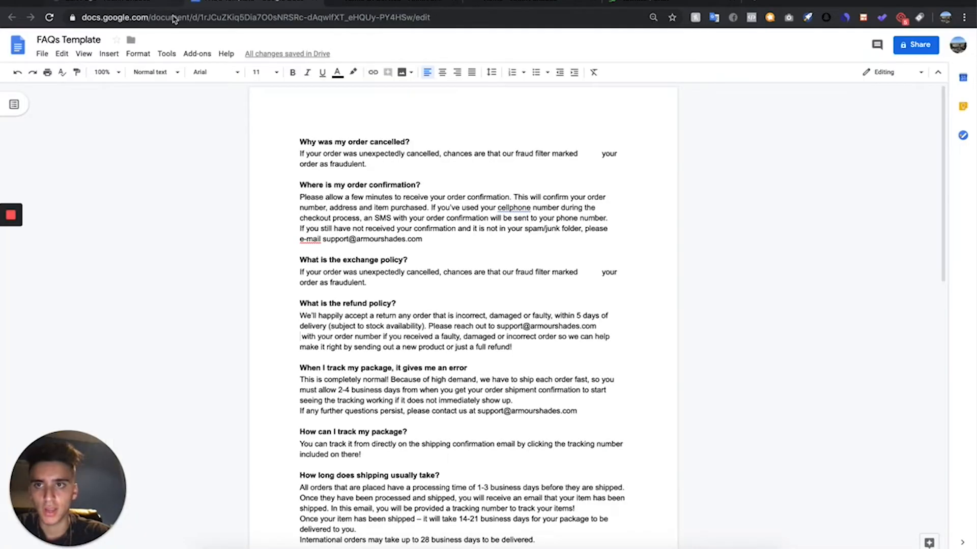
{"action": "left_click_drag", "start_coordinate": [247, 4], "coordinate": [117, 3]}
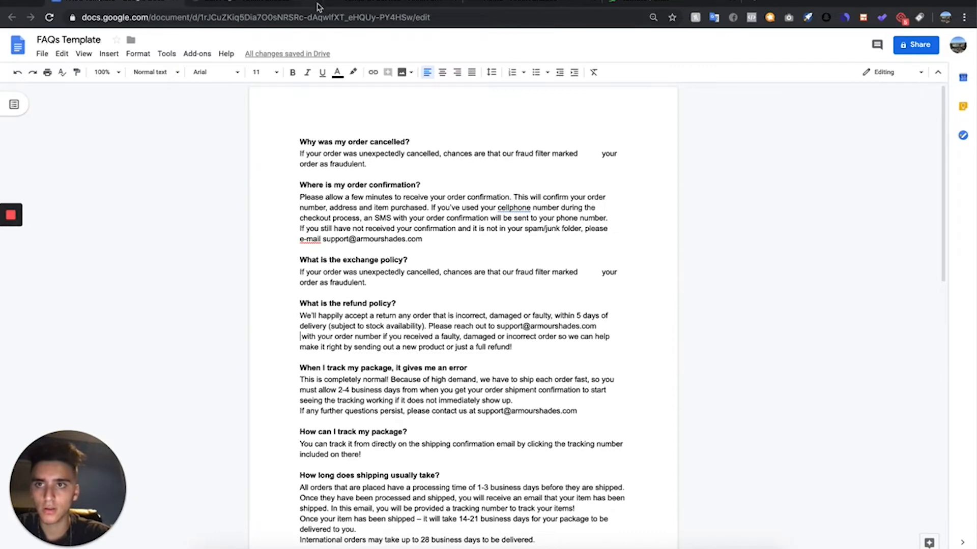
{"action": "left_click_drag", "start_coordinate": [298, 139], "coordinate": [414, 139]}
{"action": "key", "text": "ctrl+c"}
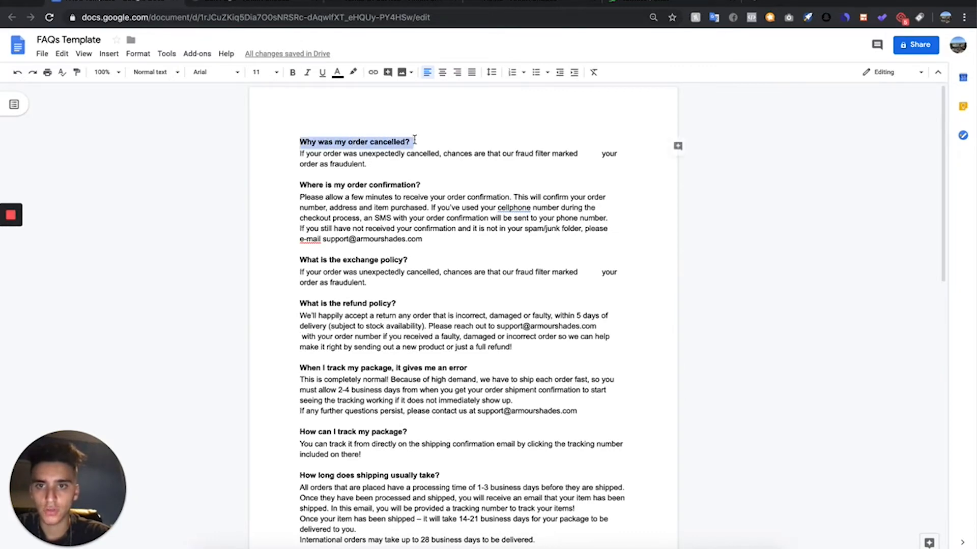
{"action": "left_click", "coordinate": [223, 2]}
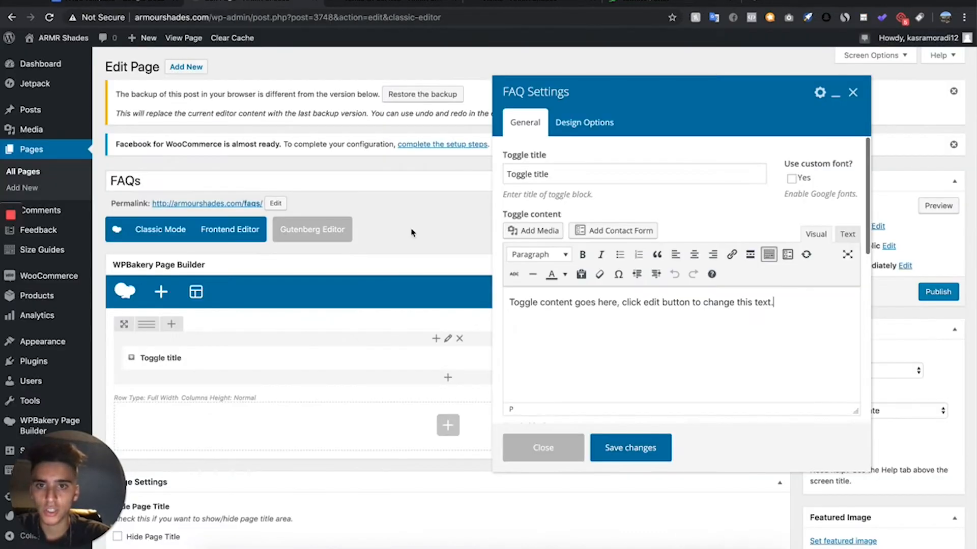
{"action": "left_click_drag", "start_coordinate": [571, 177], "coordinate": [502, 178]}
{"action": "key", "text": "ctrl+v"}
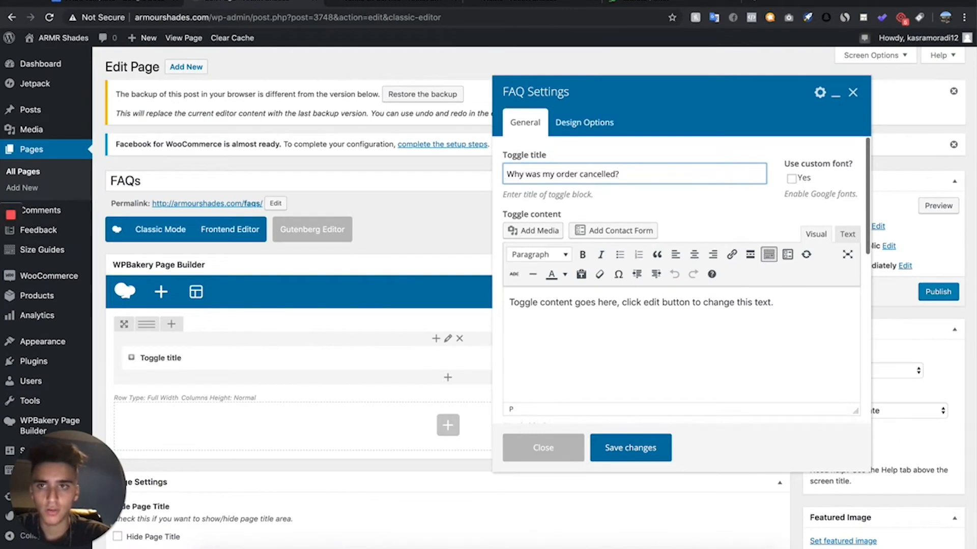
- Replace the toggle's placeholder content with the template's answer about unexpectedly cancelled orders and save the element
{"action": "left_click", "coordinate": [120, 3]}
{"action": "left_click_drag", "start_coordinate": [368, 164], "coordinate": [305, 154]}
{"action": "key", "text": "ctrl+c"}
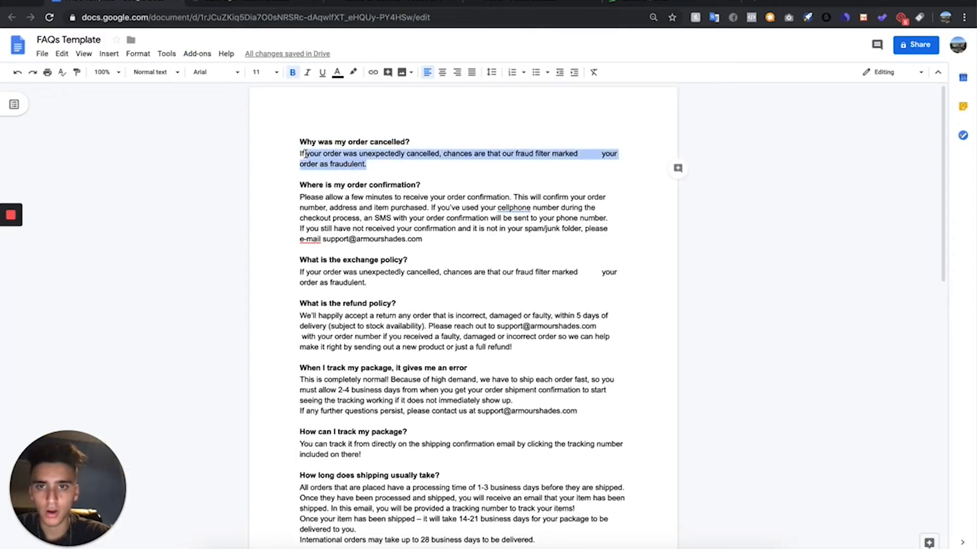
{"action": "left_click", "coordinate": [260, 4]}
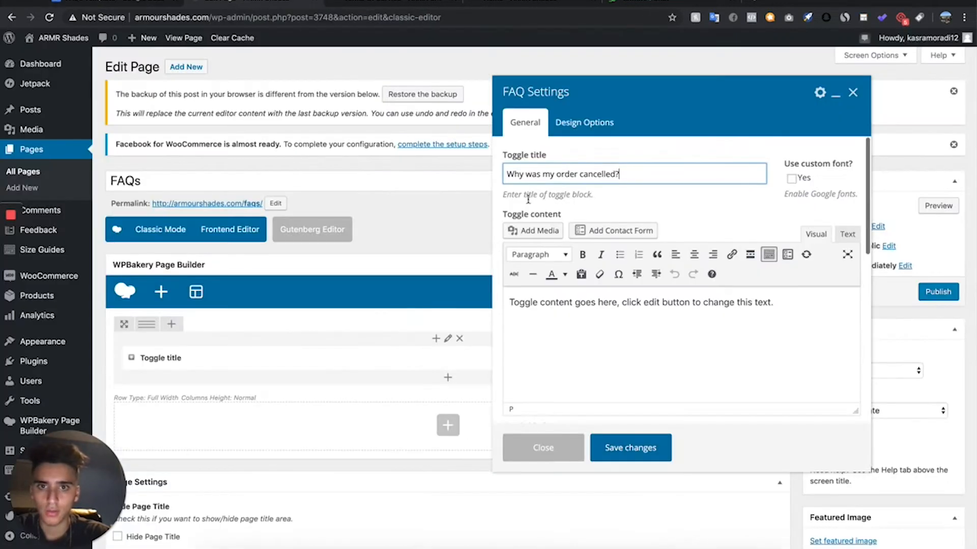
{"action": "left_click", "coordinate": [798, 310]}
{"action": "key", "text": "ctrl+a"}
{"action": "key", "text": "ctrl+v"}
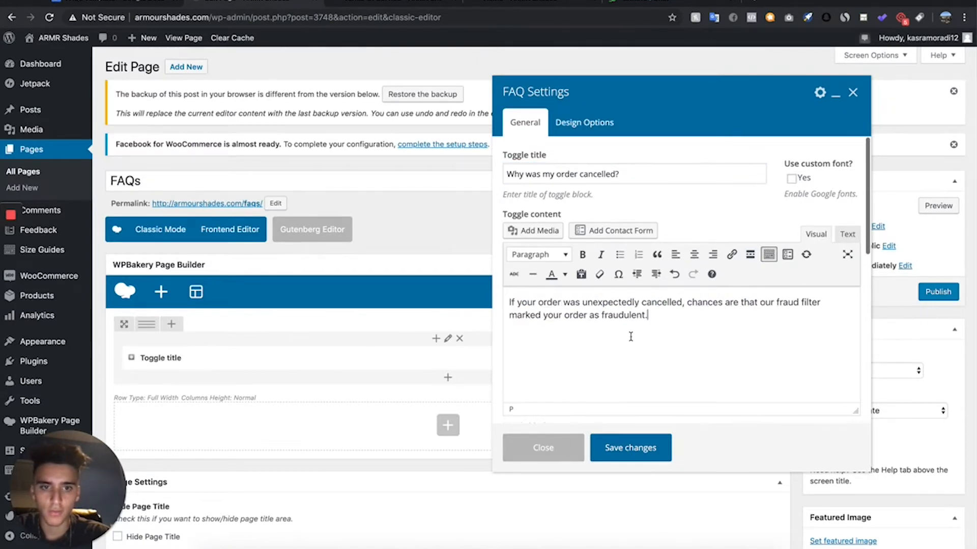
{"action": "left_click", "coordinate": [647, 443]}
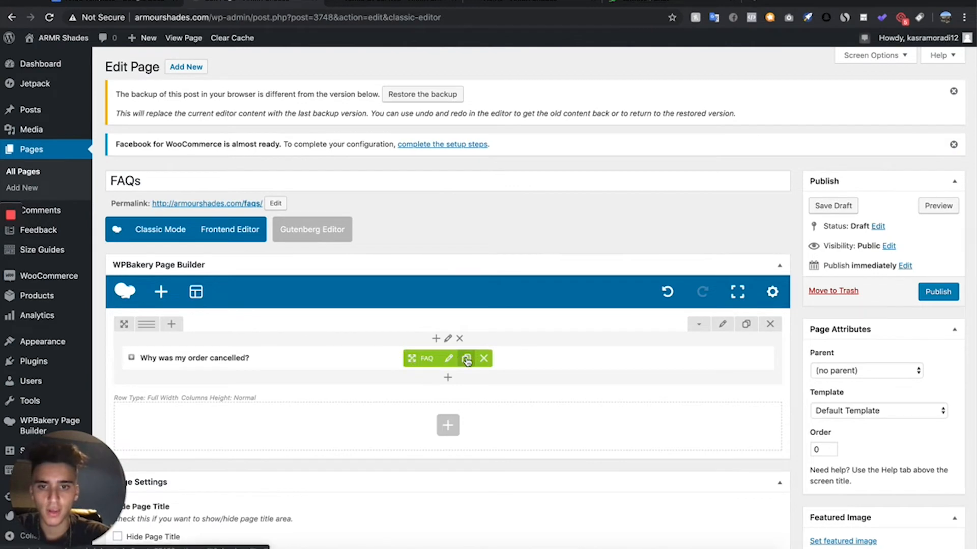
- Duplicate the "Why was my order cancelled?" toggle until the row holds five of them
{"action": "left_click", "coordinate": [466, 359]}
{"action": "left_click", "coordinate": [466, 359]}
{"action": "left_click", "coordinate": [466, 359]}
{"action": "left_click", "coordinate": [466, 358]}
{"action": "scroll", "coordinate": [285, 331], "scroll_direction": "down", "scroll_amount": 1}
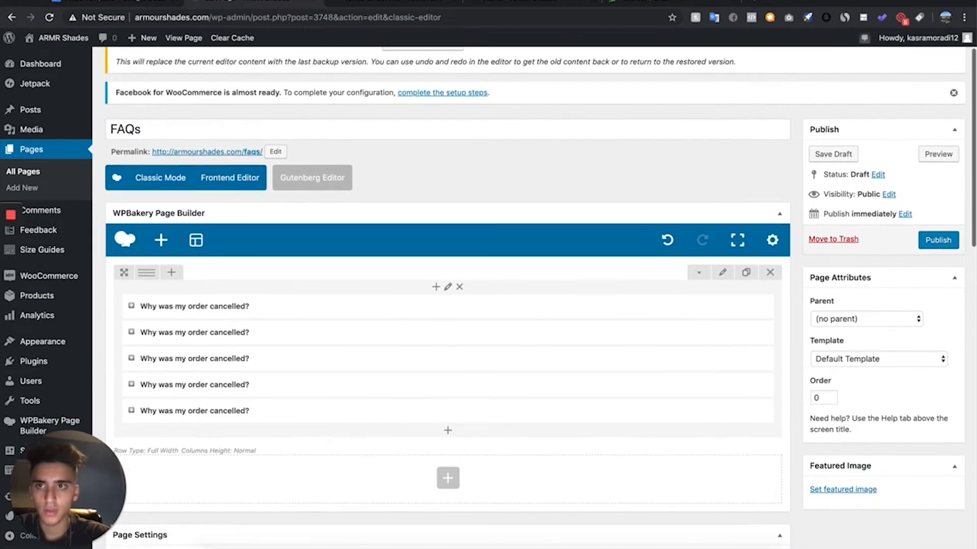
- Set the second toggle's title to "Where is my order confirmation?", copied from the FAQs Template
{"action": "left_click", "coordinate": [117, 3]}
{"action": "left_click_drag", "start_coordinate": [425, 184], "coordinate": [264, 184]}
{"action": "key", "text": "ctrl+c"}
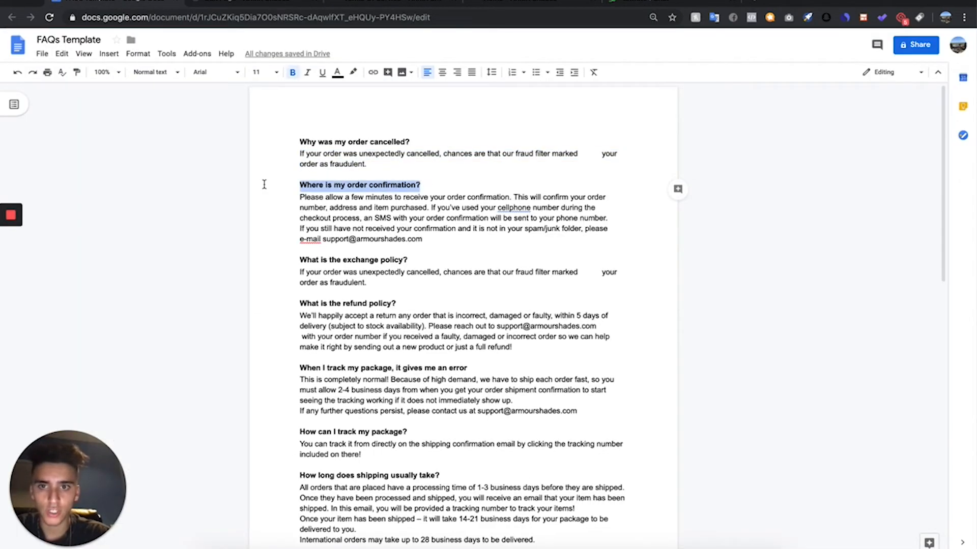
{"action": "left_click", "coordinate": [255, 4]}
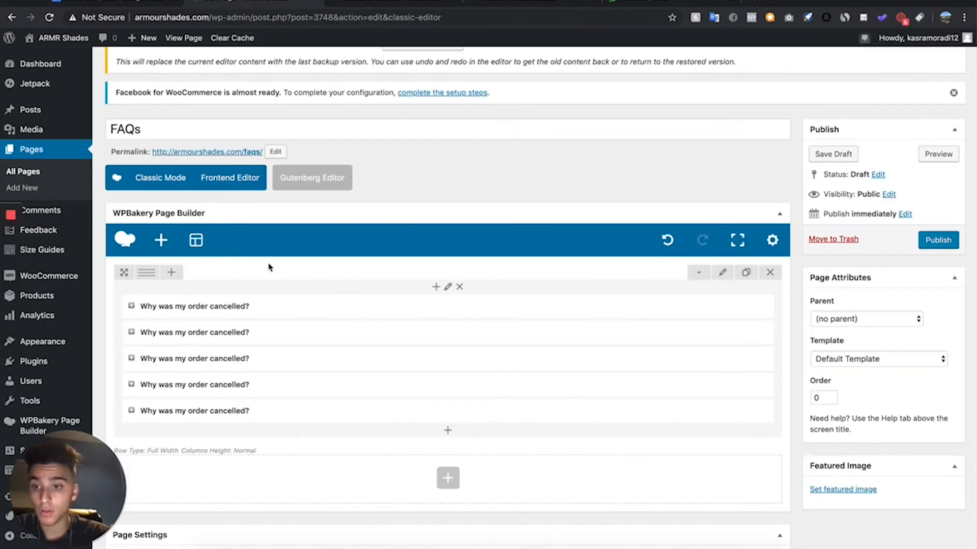
{"action": "left_click", "coordinate": [448, 333]}
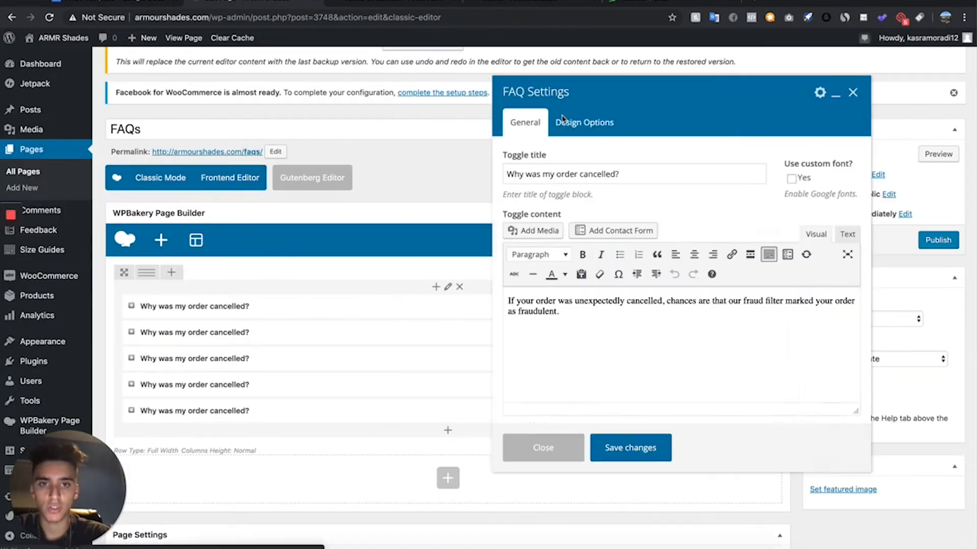
{"action": "left_click_drag", "start_coordinate": [621, 174], "coordinate": [442, 176]}
{"action": "key", "text": "ctrl+v"}
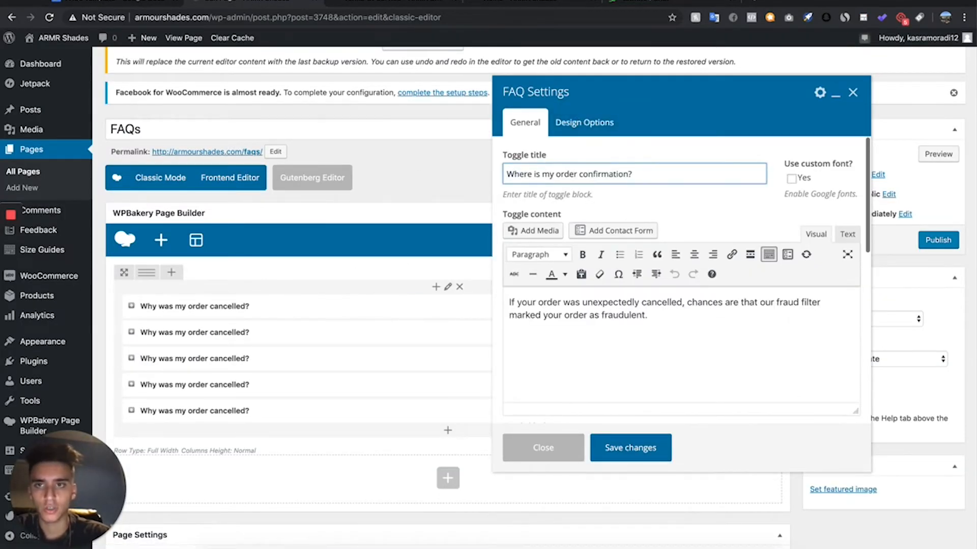
- Replace the second toggle's content with the template's order confirmation answer and save the element
{"action": "left_click", "coordinate": [128, 3]}
{"action": "left_click_drag", "start_coordinate": [423, 239], "coordinate": [266, 194]}
{"action": "key", "text": "super+c"}
{"action": "left_click", "coordinate": [294, 4]}
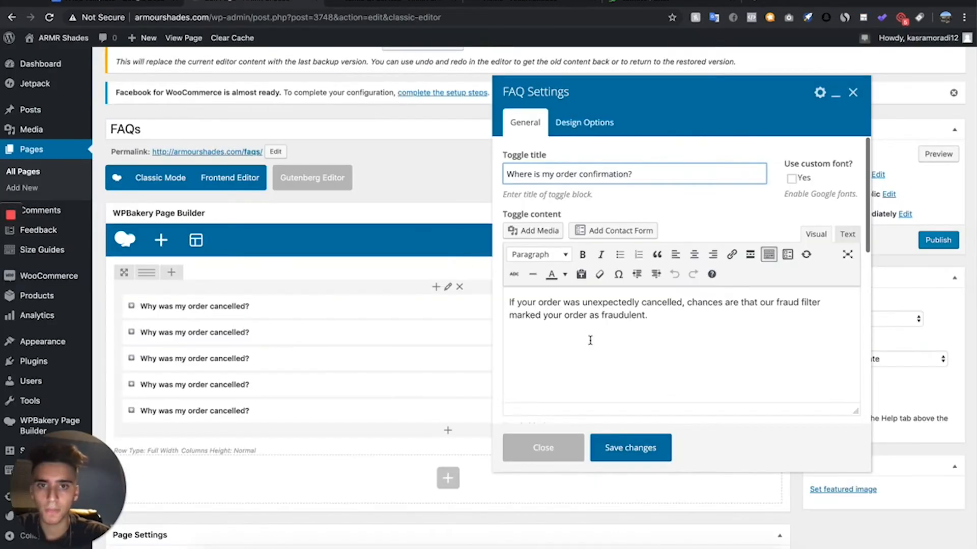
{"action": "left_click_drag", "start_coordinate": [654, 315], "coordinate": [491, 279]}
{"action": "key", "text": "super+v"}
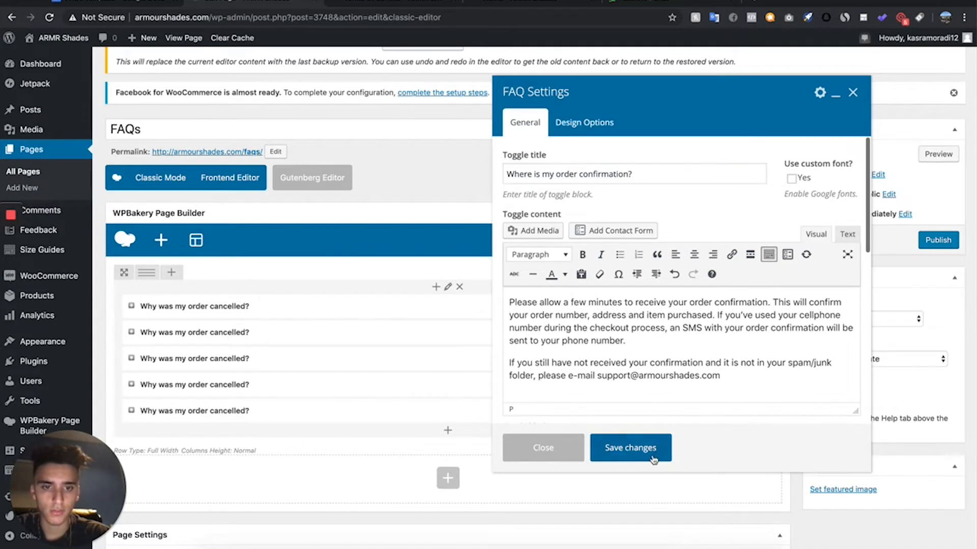
{"action": "left_click", "coordinate": [654, 460]}
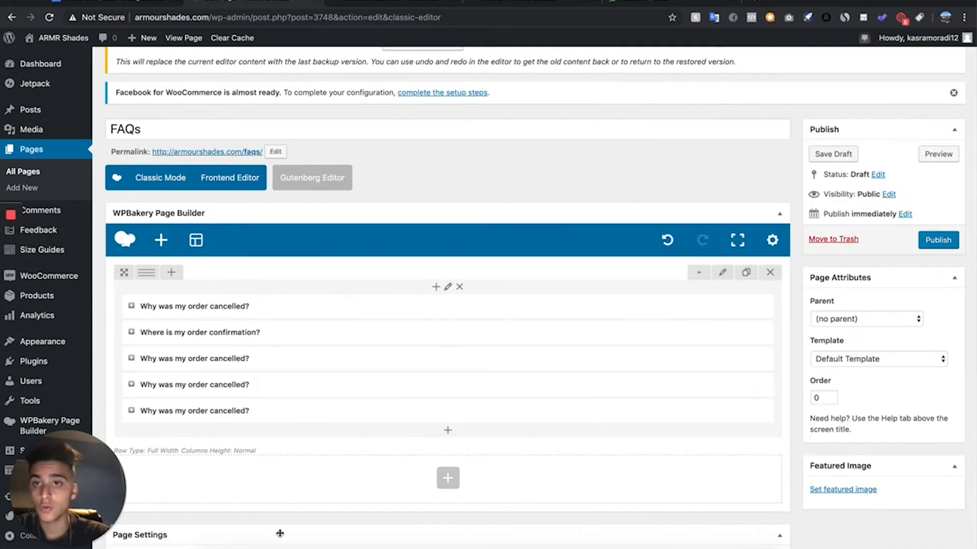
- Duplicate a "Why was my order cancelled?" toggle twice more to bring the row to seven toggles
{"action": "left_click", "coordinate": [463, 385]}
{"action": "left_click", "coordinate": [463, 385]}
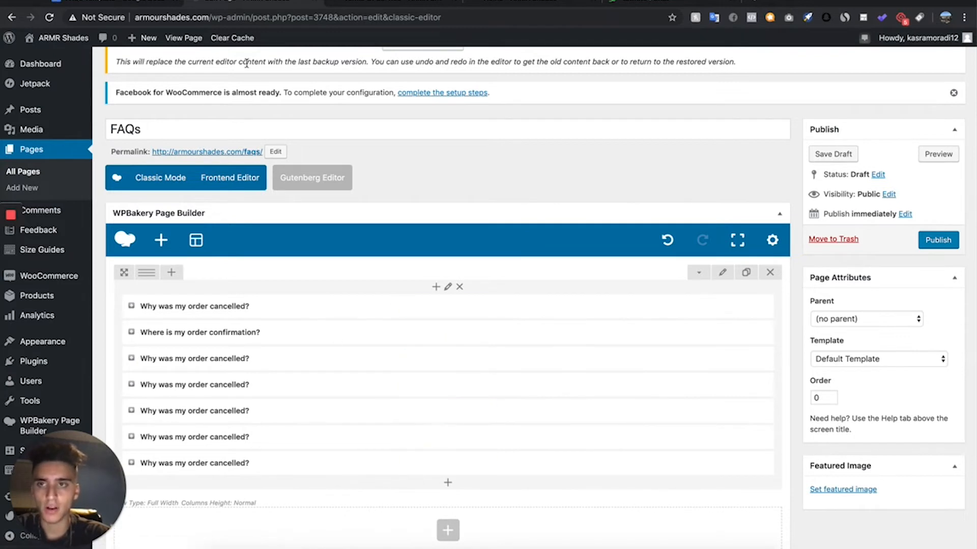
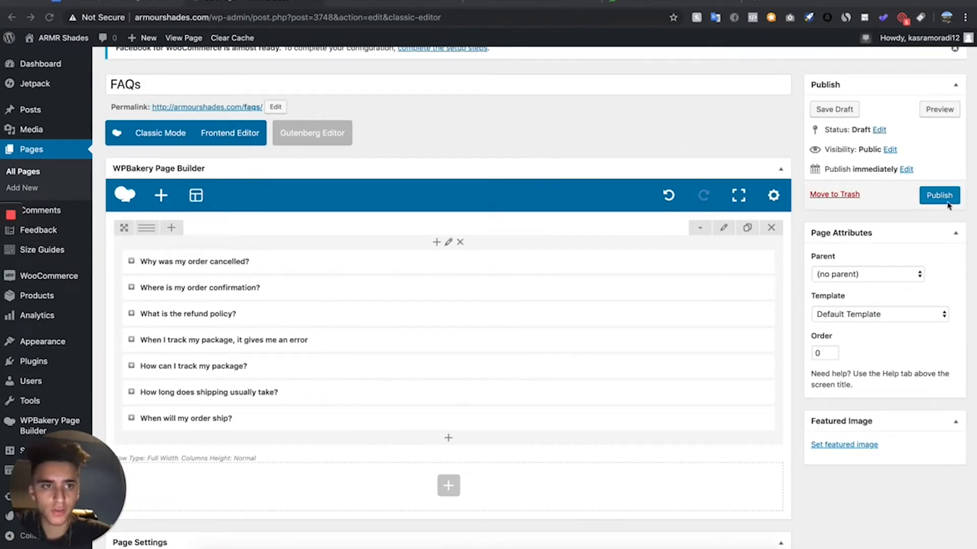
- Publish the FAQs page and open the existing Contact page for editing
{"action": "scroll", "coordinate": [642, 208], "scroll_direction": "up", "scroll_amount": 3}
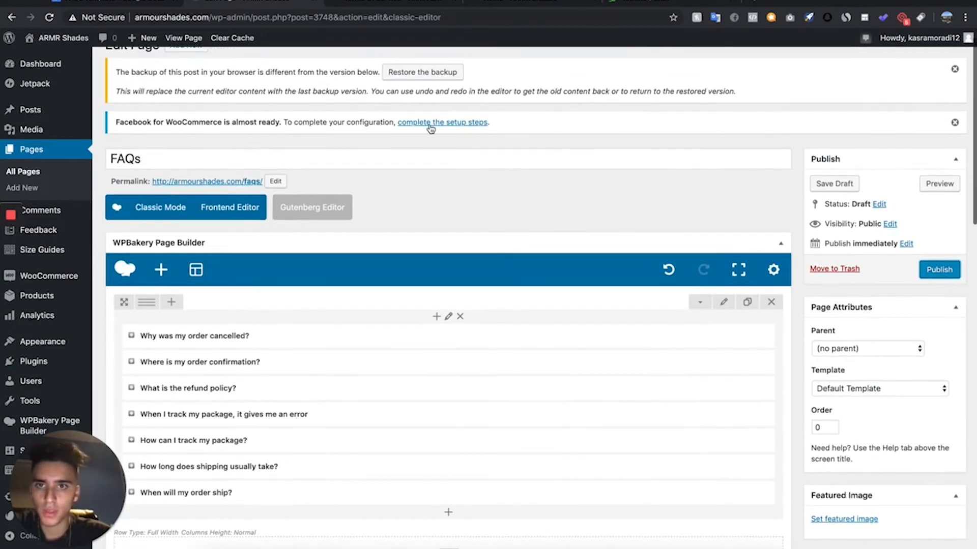
{"action": "left_click", "coordinate": [939, 269]}
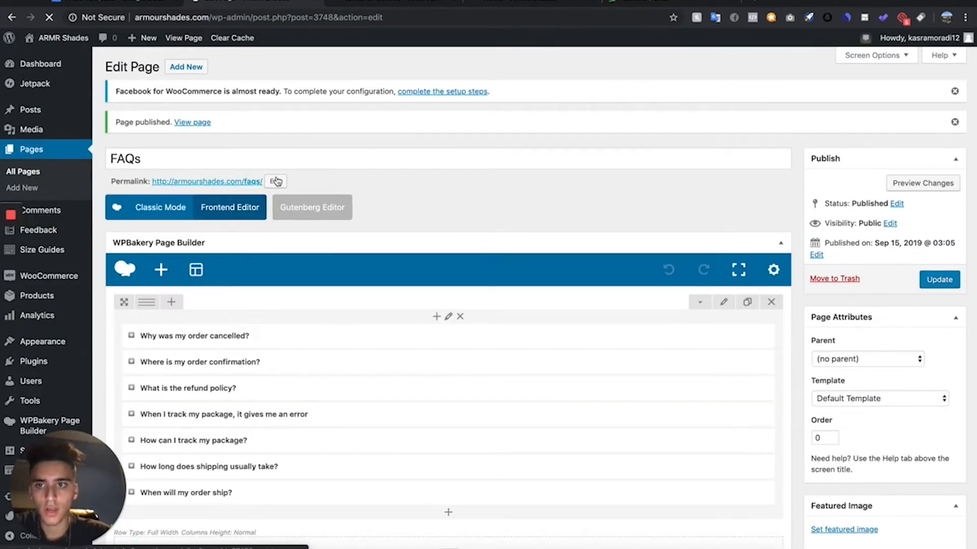
{"action": "left_click", "coordinate": [35, 152]}
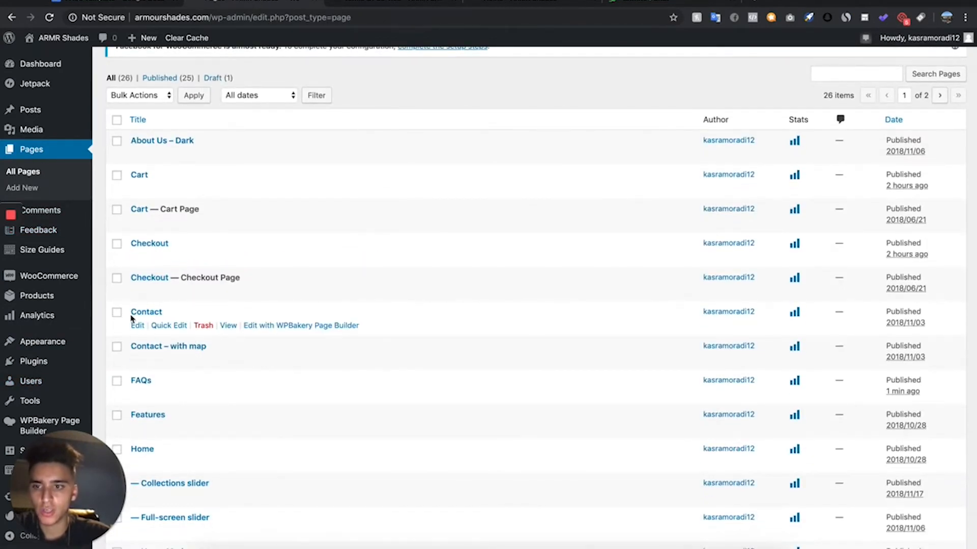
{"action": "left_click", "coordinate": [136, 326]}
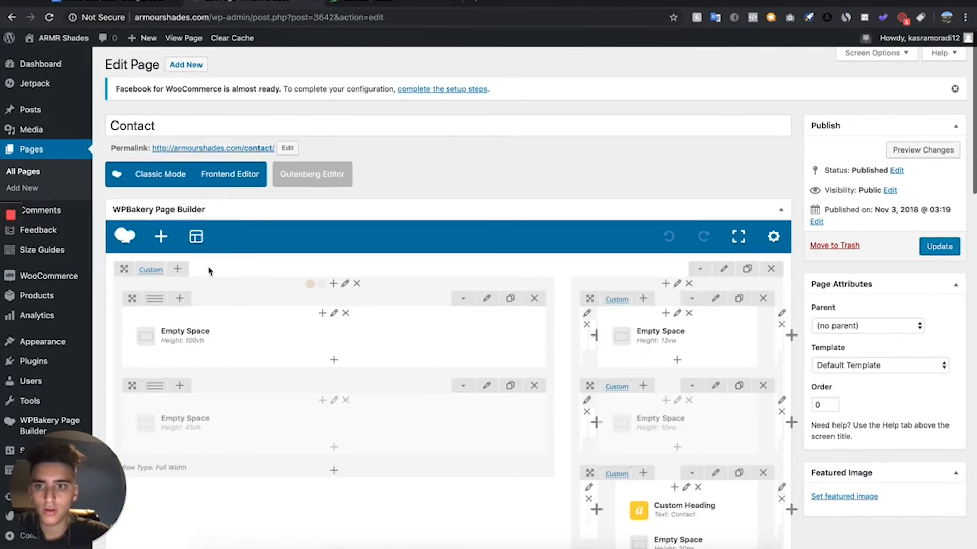
- View the live Contact page from its permalink in a separate tab, and return to its editor
{"action": "scroll", "coordinate": [305, 280], "scroll_direction": "down", "scroll_amount": 1}
{"action": "right_click", "coordinate": [253, 96]}
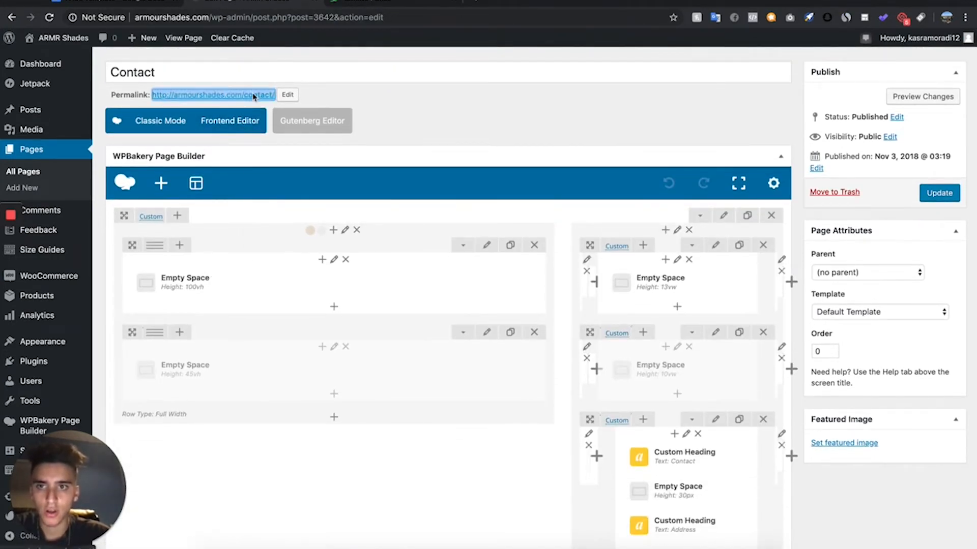
{"action": "left_click", "coordinate": [284, 97]}
{"action": "left_click", "coordinate": [363, 5]}
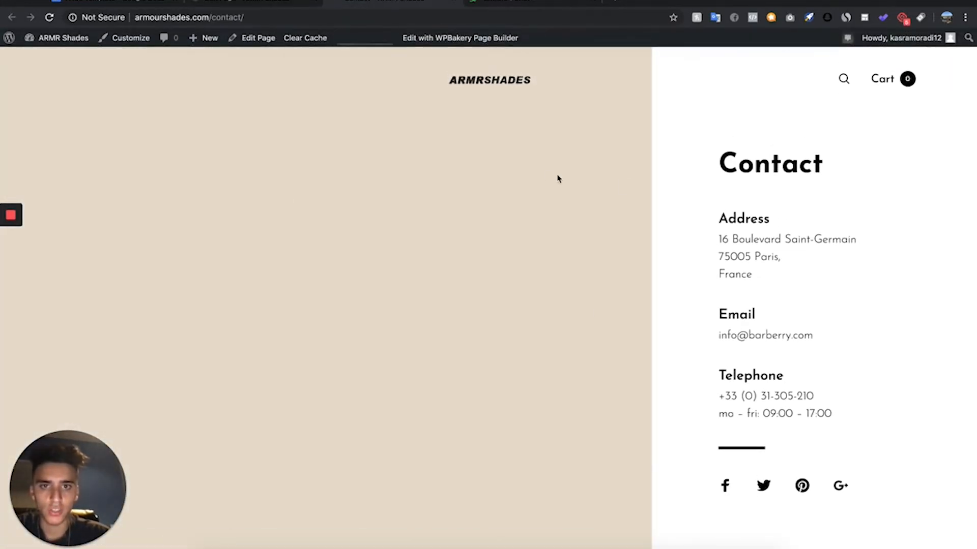
{"action": "left_click", "coordinate": [242, 3]}
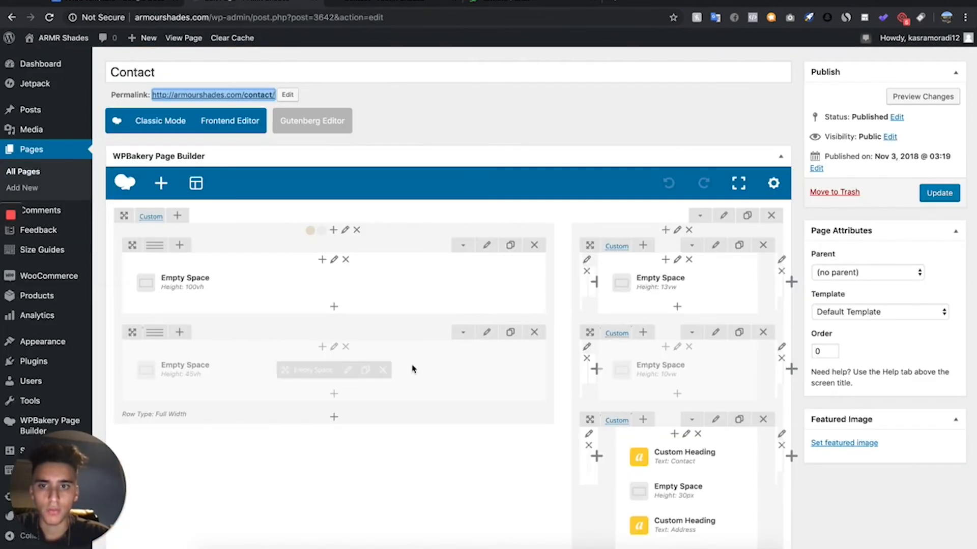
- Delete the address and telephone headings, their detail texts and two leftover 10px empty spaces from the Contact page
{"action": "scroll", "coordinate": [572, 278], "scroll_direction": "down", "scroll_amount": 15}
{"action": "scroll", "coordinate": [571, 278], "scroll_direction": "up", "scroll_amount": 16}
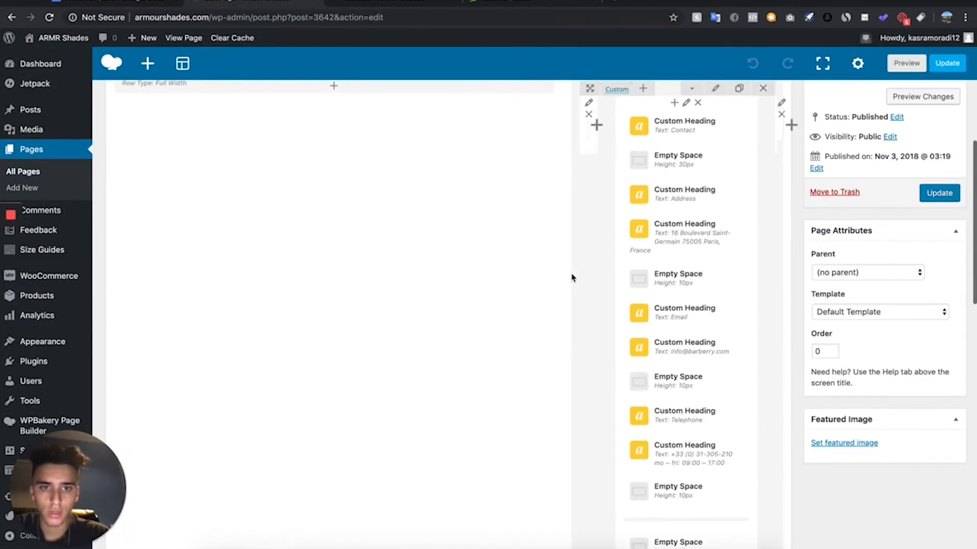
{"action": "scroll", "coordinate": [571, 278], "scroll_direction": "down", "scroll_amount": 3}
{"action": "scroll", "coordinate": [572, 278], "scroll_direction": "down", "scroll_amount": 2}
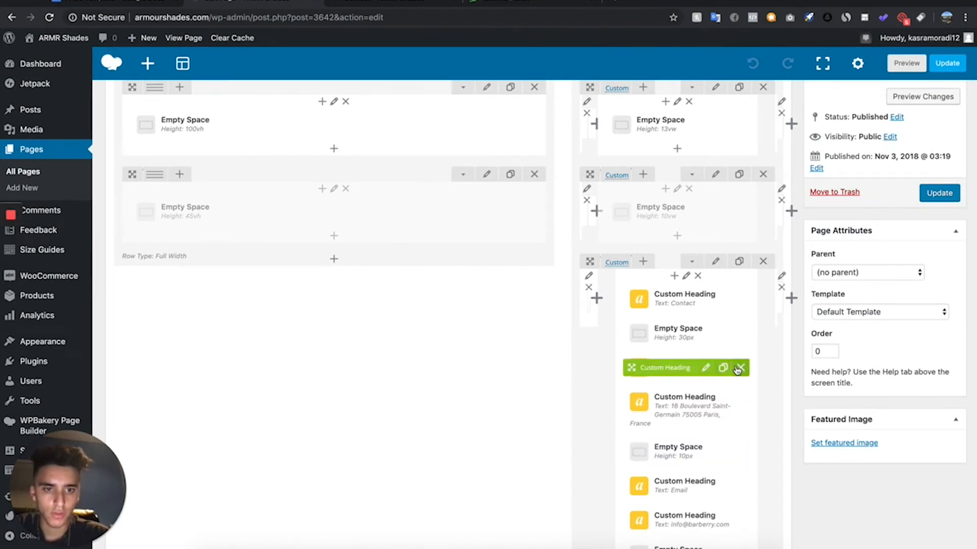
{"action": "left_click", "coordinate": [738, 368]}
{"action": "left_click", "coordinate": [739, 377]}
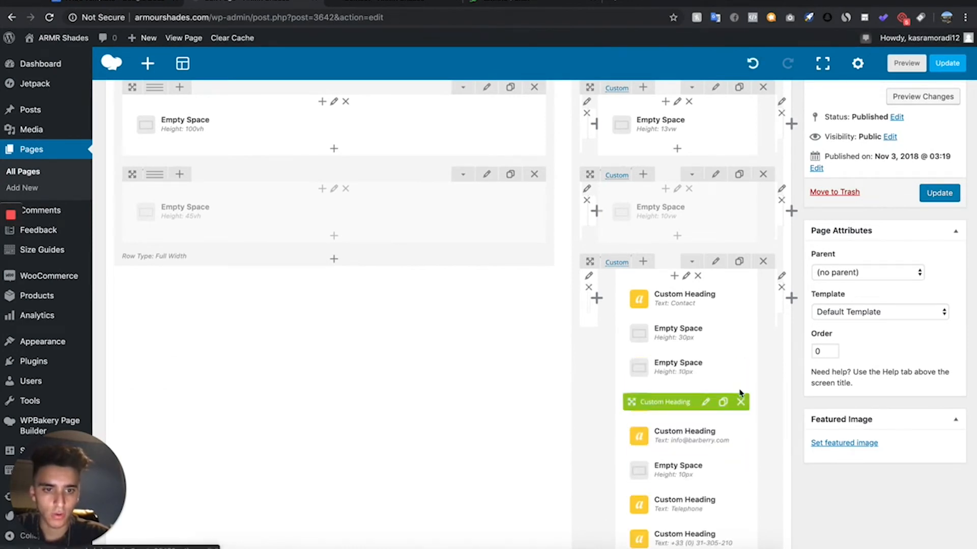
{"action": "scroll", "coordinate": [702, 473], "scroll_direction": "down", "scroll_amount": 3}
{"action": "left_click", "coordinate": [734, 406]}
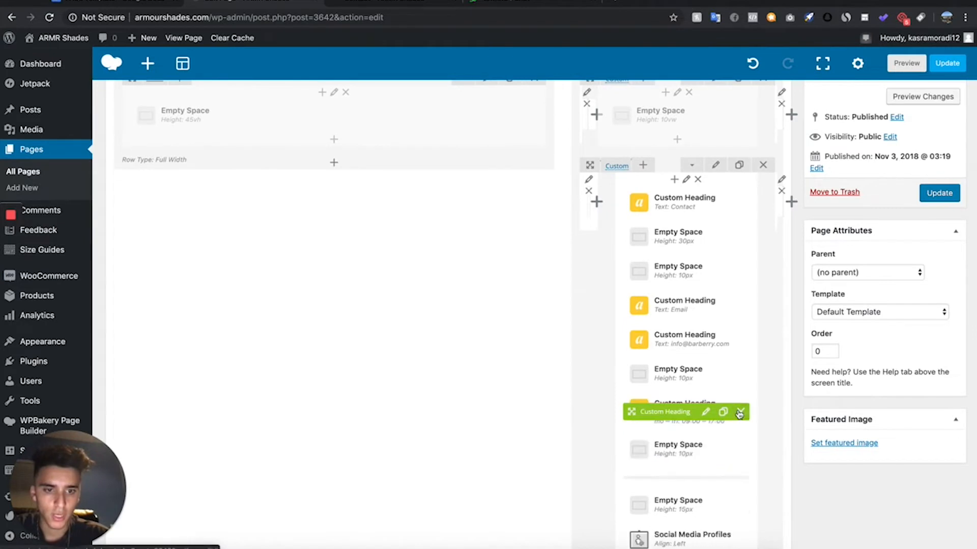
{"action": "left_click", "coordinate": [735, 407]}
{"action": "left_click", "coordinate": [732, 404]}
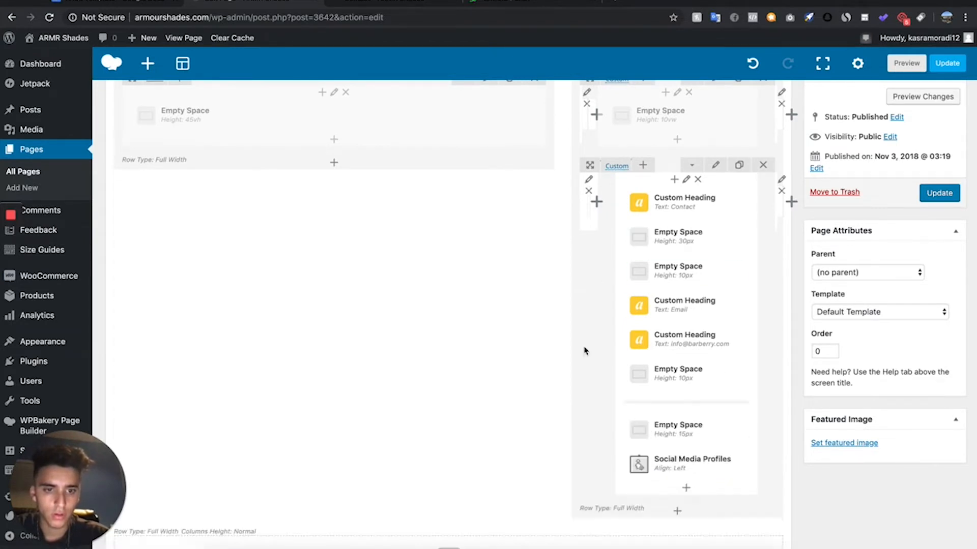
{"action": "left_click", "coordinate": [735, 274]}
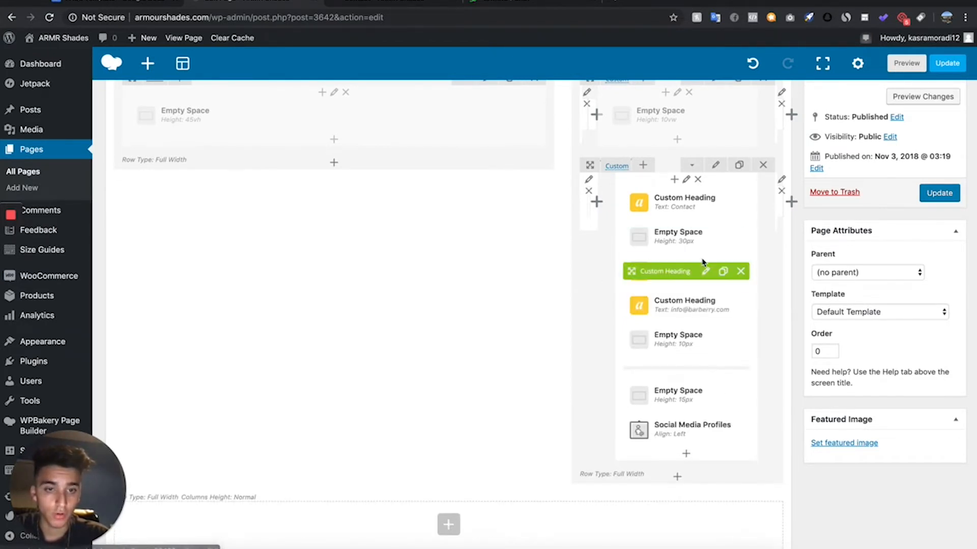
- Replace the text of the custom heading below "Email" with the store's support email address and save the element
{"action": "left_click", "coordinate": [706, 305]}
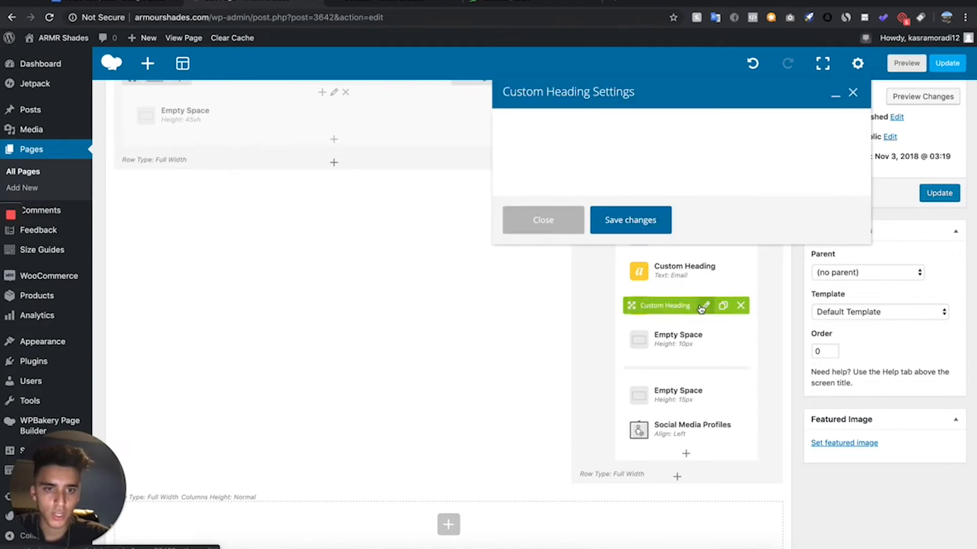
{"action": "left_click", "coordinate": [588, 225]}
{"action": "left_click_drag", "start_coordinate": [588, 225], "coordinate": [476, 226]}
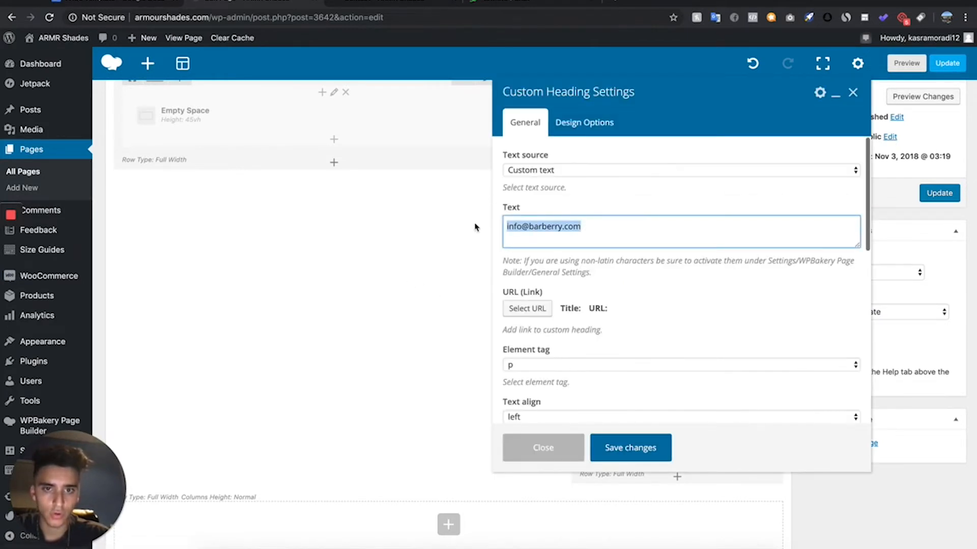
{"action": "type", "text": "si"}
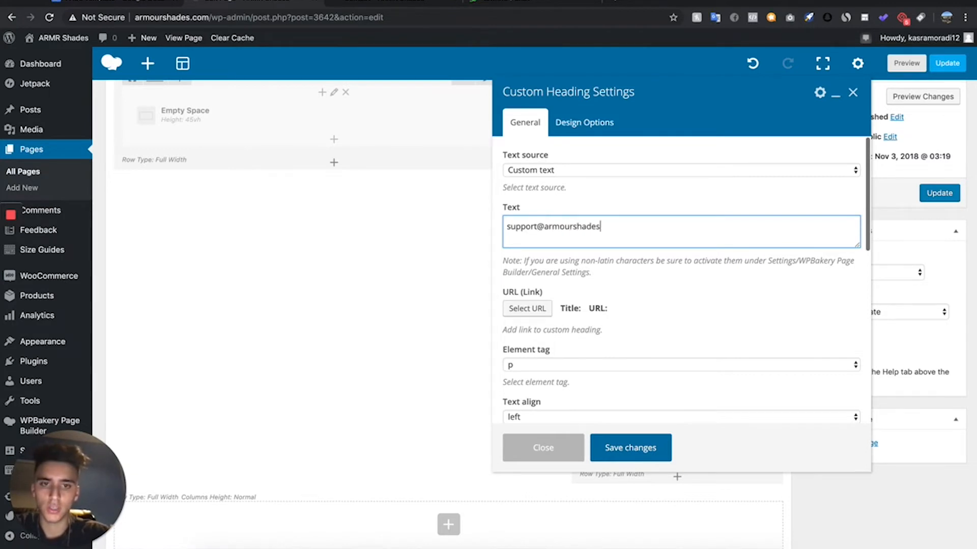
{"action": "scroll", "coordinate": [570, 269], "scroll_direction": "down", "scroll_amount": 7}
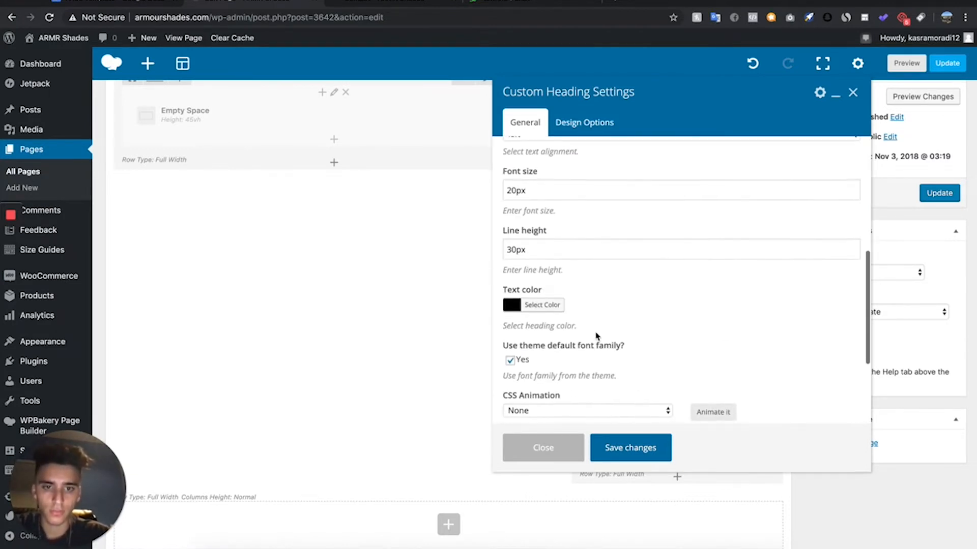
{"action": "left_click", "coordinate": [625, 457]}
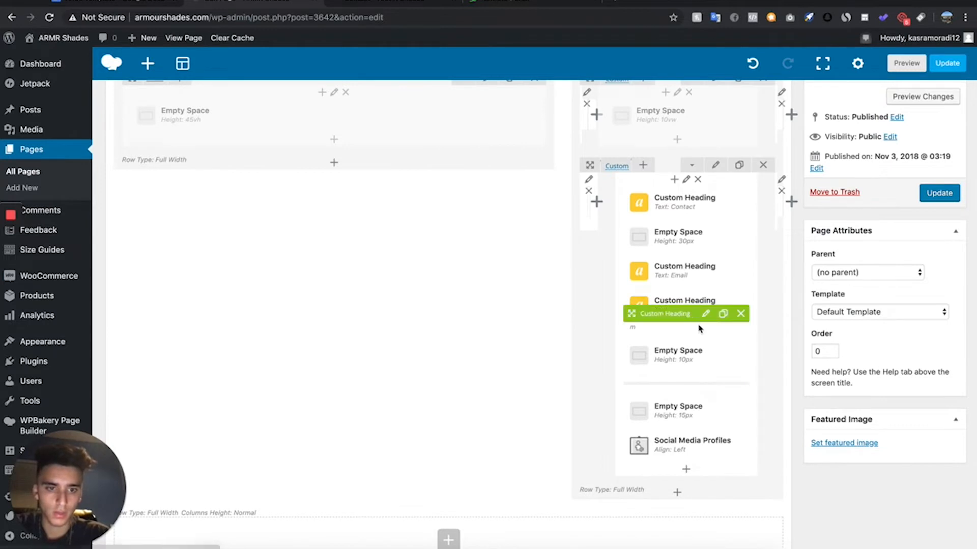
- Replace the wide first column's background image with the darkened photo of the man in cap and sunglasses, and preview the Contact page
{"action": "scroll", "coordinate": [697, 317], "scroll_direction": "down", "scroll_amount": 2}
{"action": "scroll", "coordinate": [688, 162], "scroll_direction": "up", "scroll_amount": 6}
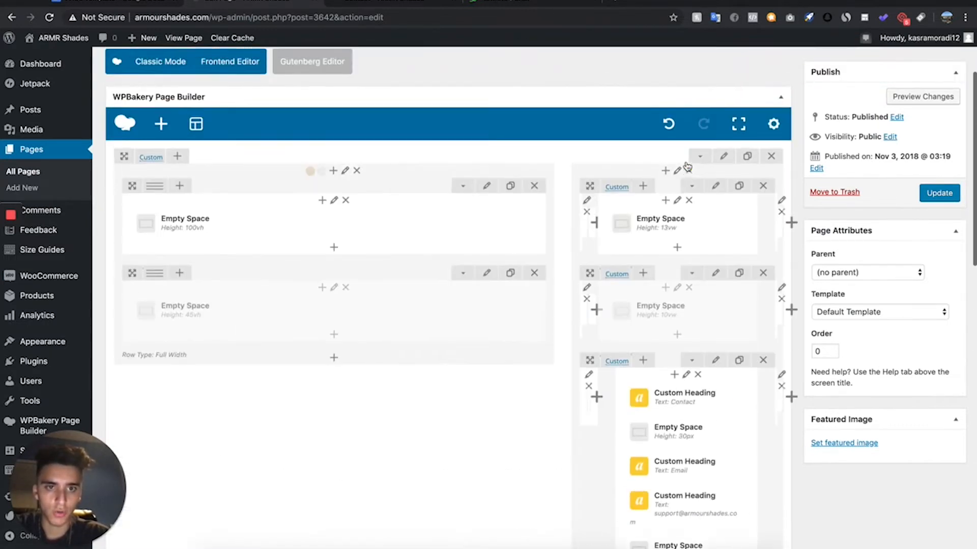
{"action": "left_click", "coordinate": [418, 10]}
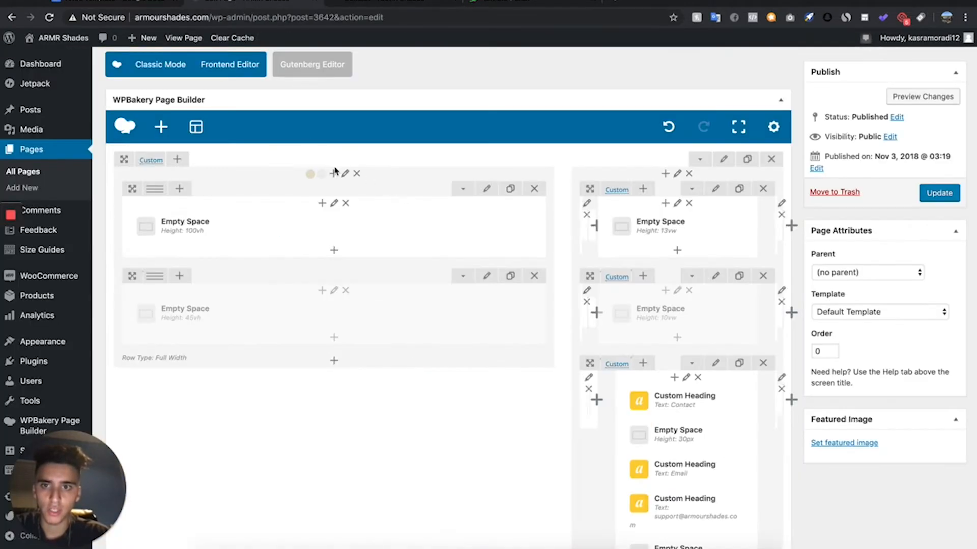
{"action": "left_click", "coordinate": [344, 173]}
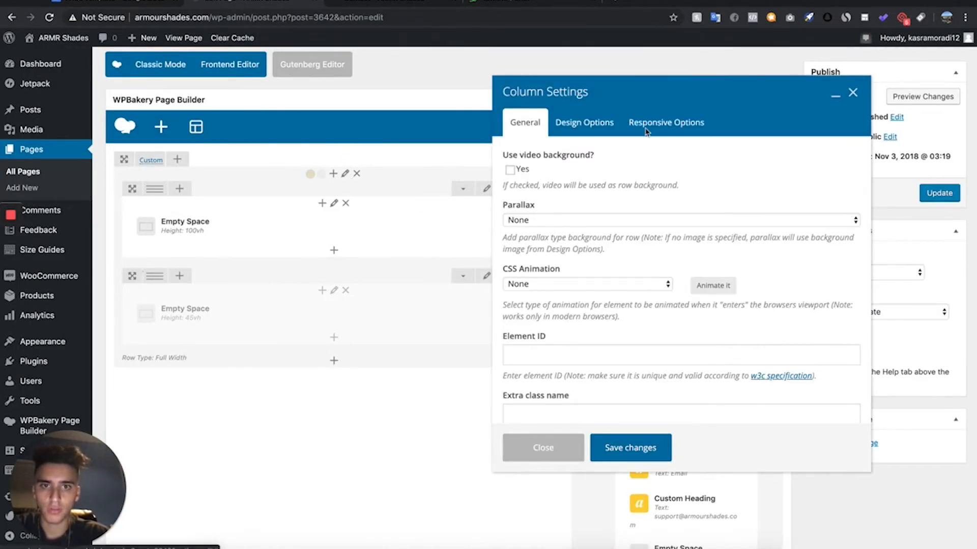
{"action": "left_click", "coordinate": [584, 122]}
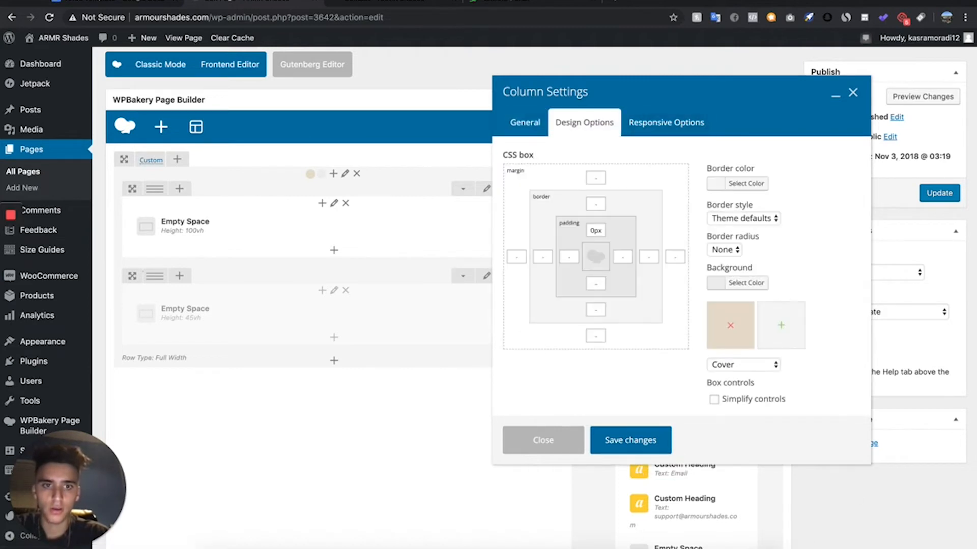
{"action": "left_click", "coordinate": [730, 325]}
{"action": "left_click", "coordinate": [733, 326]}
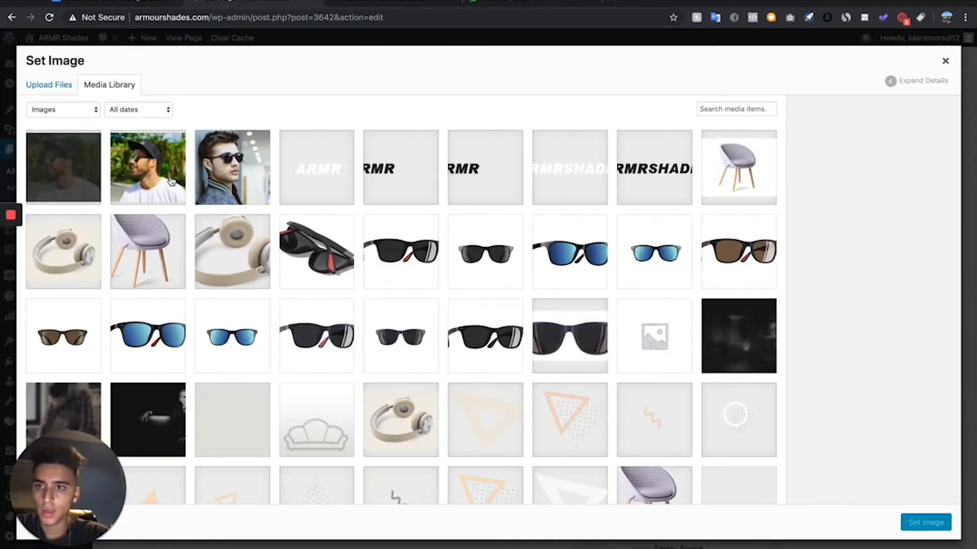
{"action": "left_click", "coordinate": [81, 165]}
{"action": "left_click", "coordinate": [914, 529]}
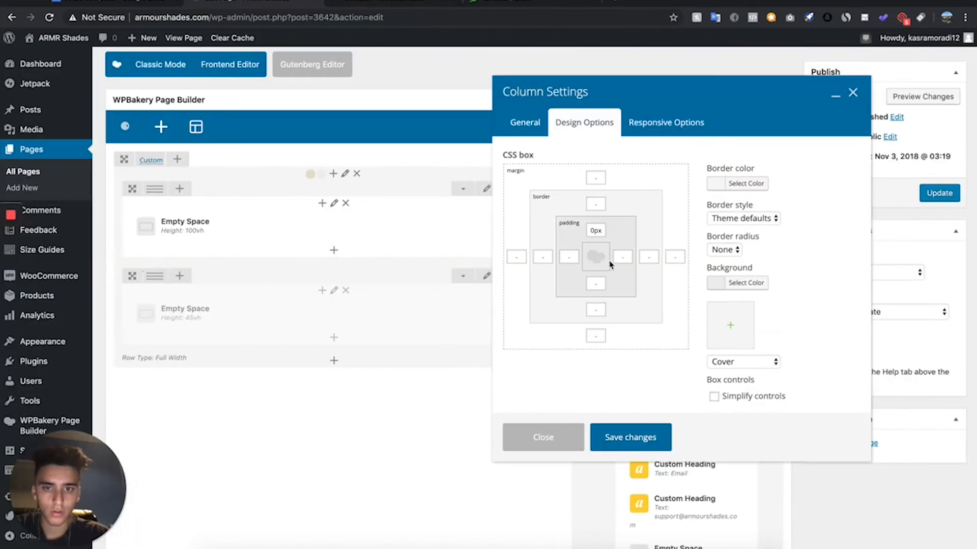
{"action": "left_click", "coordinate": [637, 440]}
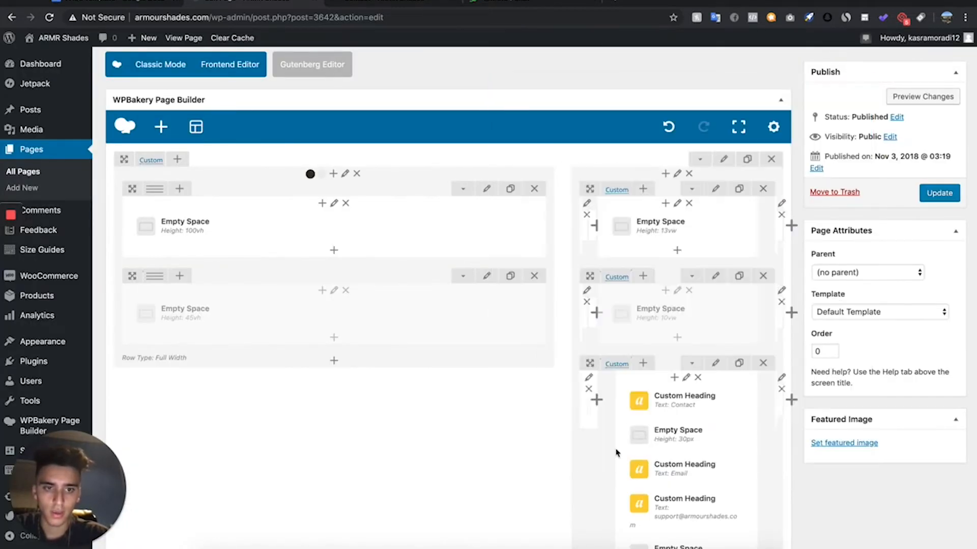
{"action": "left_click", "coordinate": [921, 96]}
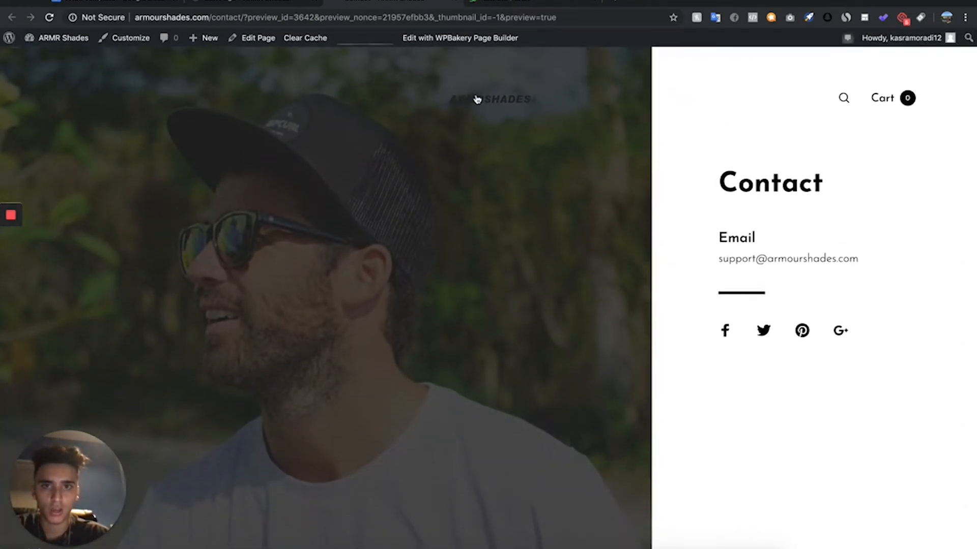
{"action": "left_click", "coordinate": [253, 5]}
- Set the Contact page's Header Elements Color Scheme to Light and preview the change
{"action": "scroll", "coordinate": [305, 262], "scroll_direction": "down", "scroll_amount": 10}
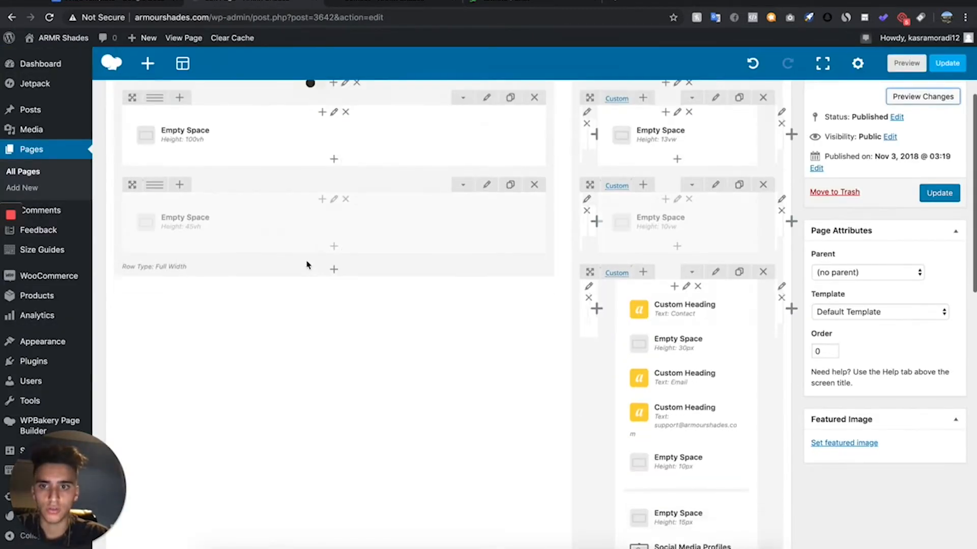
{"action": "scroll", "coordinate": [305, 262], "scroll_direction": "up", "scroll_amount": 3}
{"action": "scroll", "coordinate": [308, 257], "scroll_direction": "down", "scroll_amount": 5}
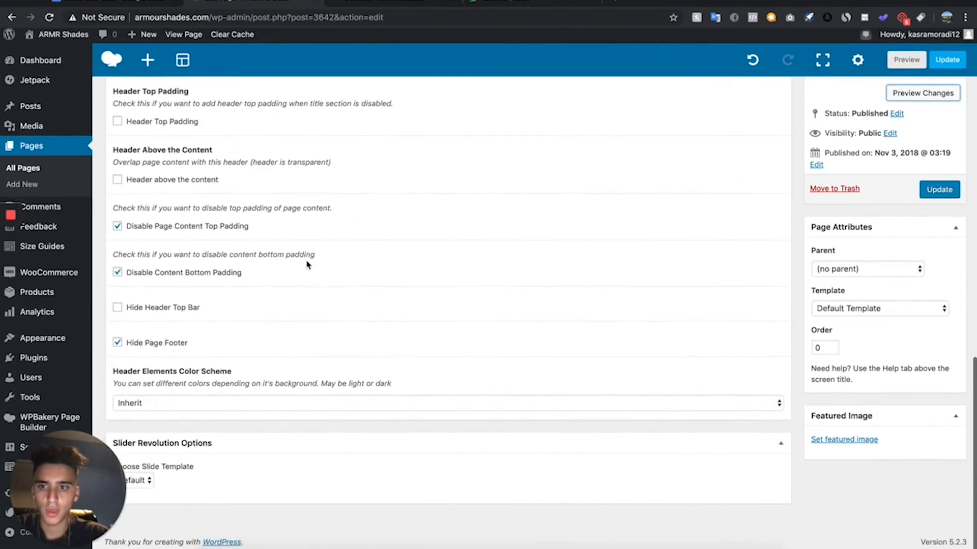
{"action": "left_click", "coordinate": [177, 410]}
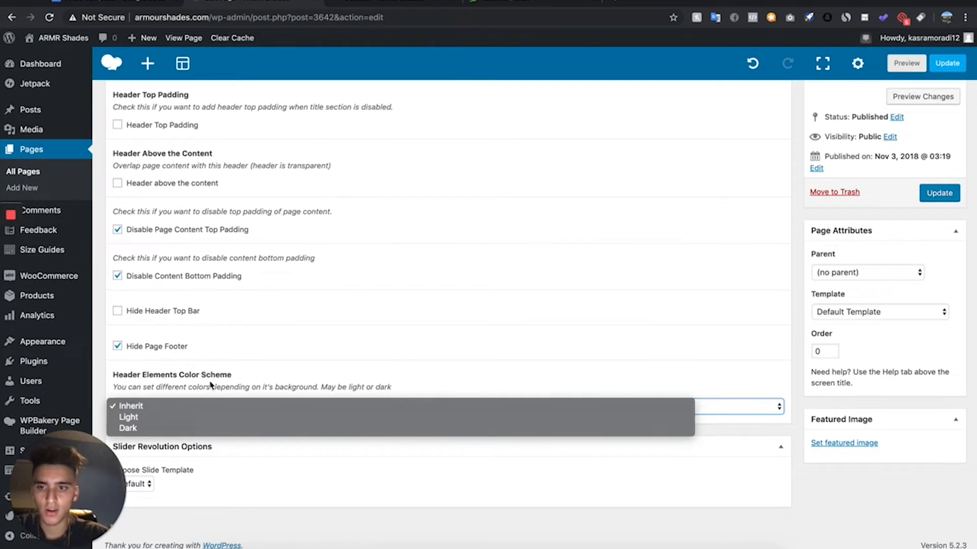
{"action": "left_click", "coordinate": [130, 417]}
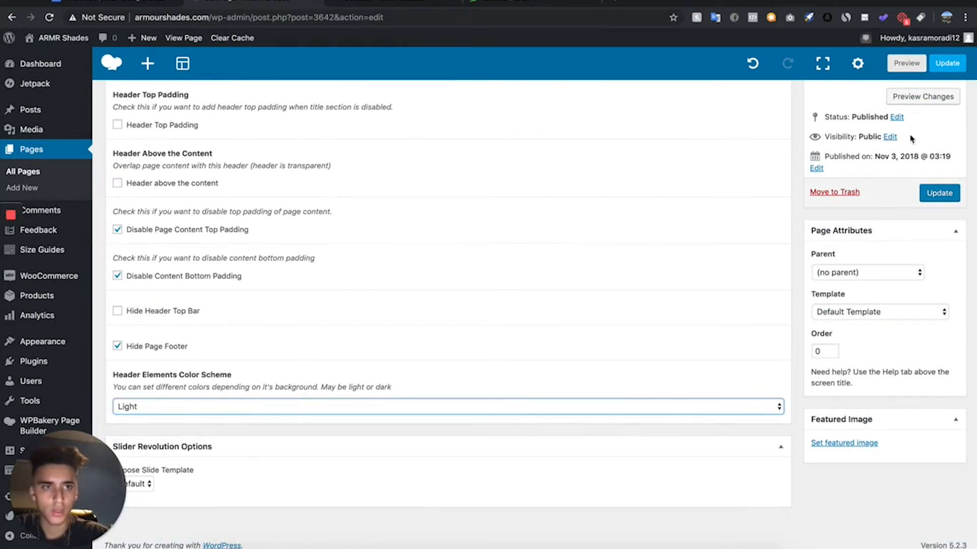
{"action": "left_click", "coordinate": [921, 97]}
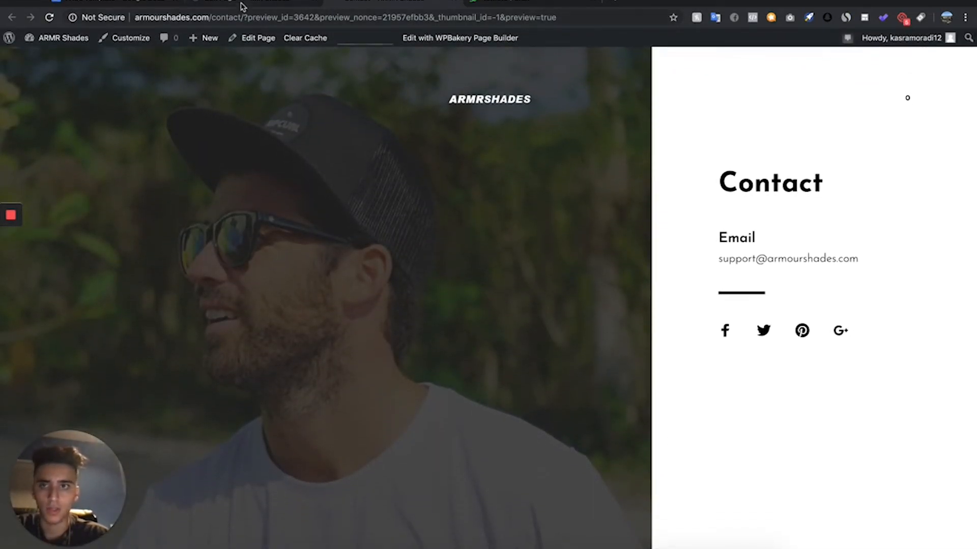
{"action": "left_click", "coordinate": [243, 5]}
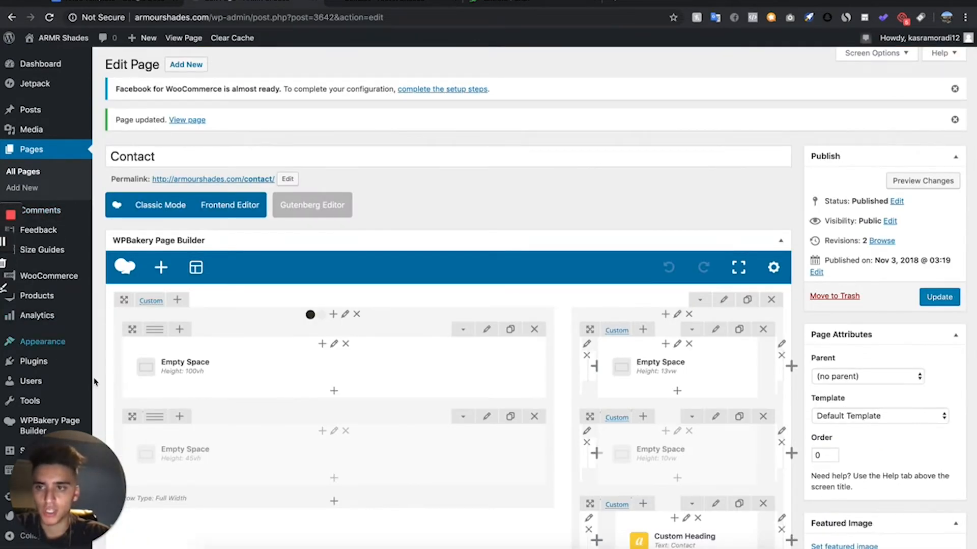
- Open the site's menu settings and load the Primary Menu for editing
{"action": "mouse_move", "coordinate": [79, 337]}
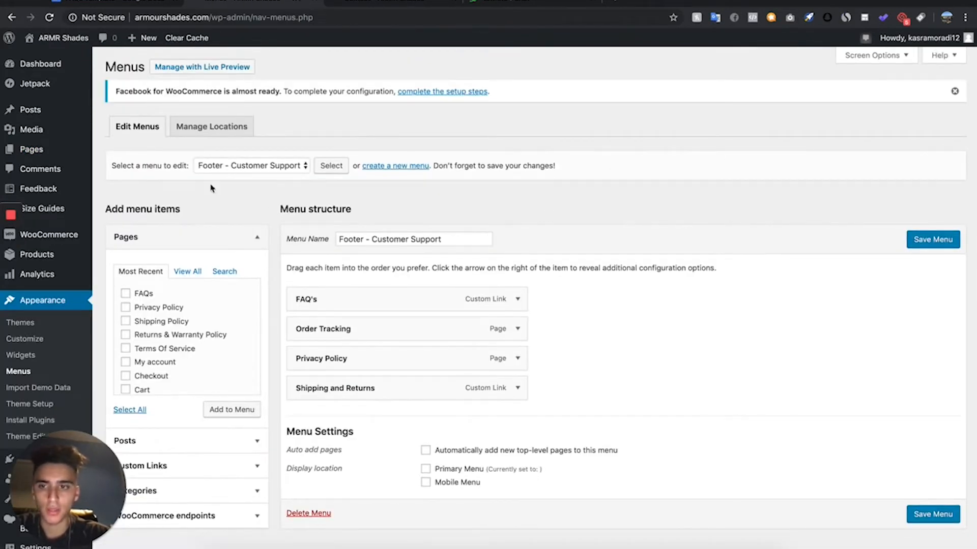
{"action": "left_click", "coordinate": [226, 165]}
{"action": "left_click", "coordinate": [221, 198]}
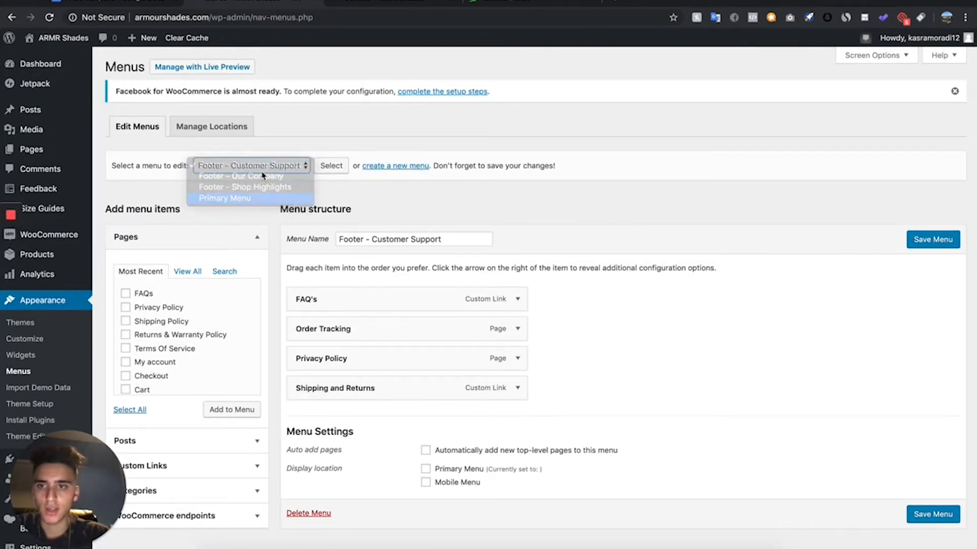
{"action": "left_click", "coordinate": [329, 166]}
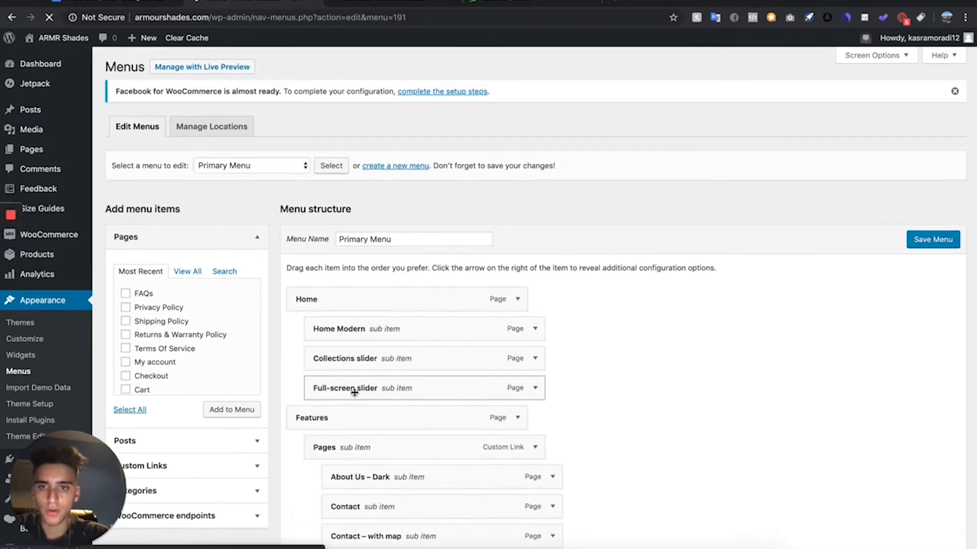
- Review the Primary Menu's items and permanently delete the whole menu, confirming the deletion
{"action": "scroll", "coordinate": [353, 388], "scroll_direction": "down", "scroll_amount": 15}
{"action": "scroll", "coordinate": [356, 399], "scroll_direction": "up", "scroll_amount": 5}
{"action": "scroll", "coordinate": [355, 396], "scroll_direction": "up", "scroll_amount": 8}
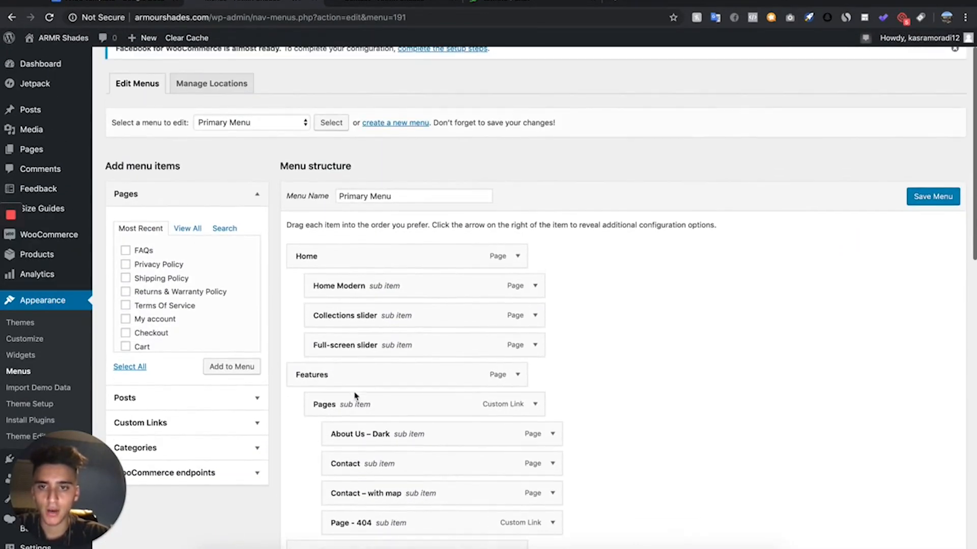
{"action": "scroll", "coordinate": [455, 375], "scroll_direction": "down", "scroll_amount": 14}
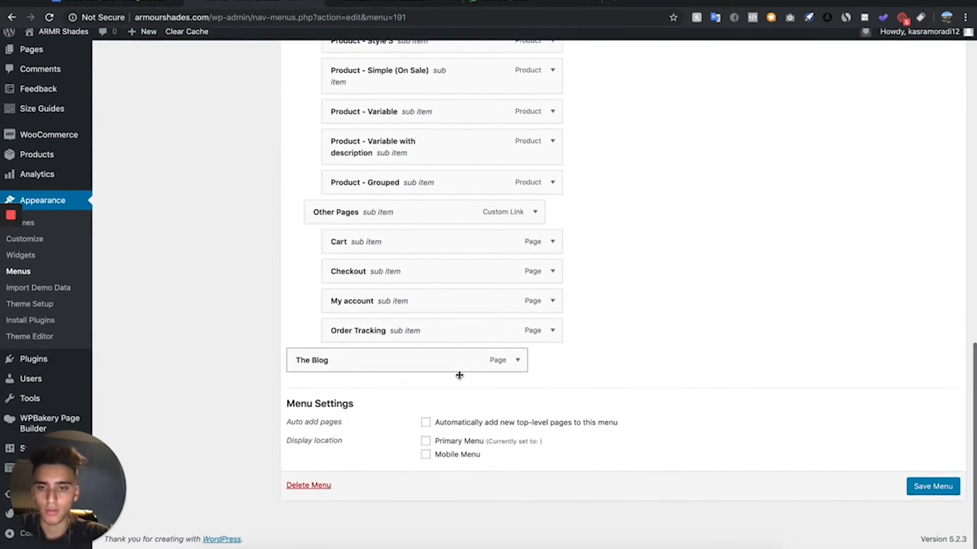
{"action": "left_click", "coordinate": [309, 492]}
{"action": "left_click", "coordinate": [581, 92]}
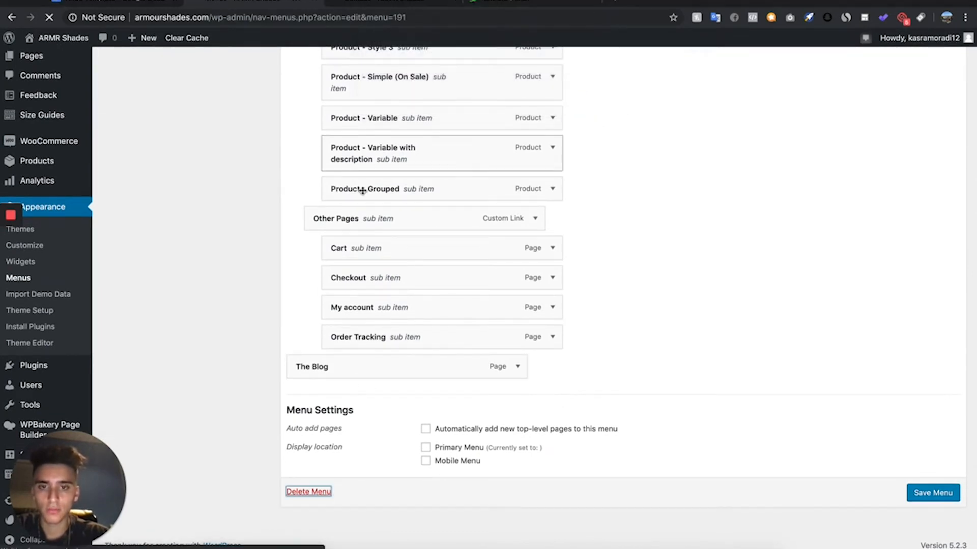
- Create a new, empty menu named "Main Menu"
{"action": "scroll", "coordinate": [363, 191], "scroll_direction": "up", "scroll_amount": 5}
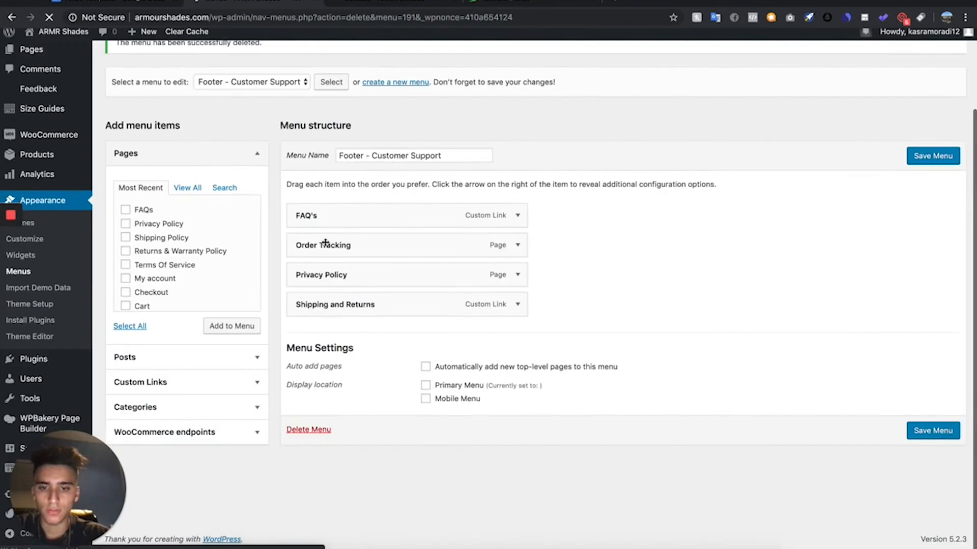
{"action": "scroll", "coordinate": [327, 102], "scroll_direction": "up", "scroll_amount": 3}
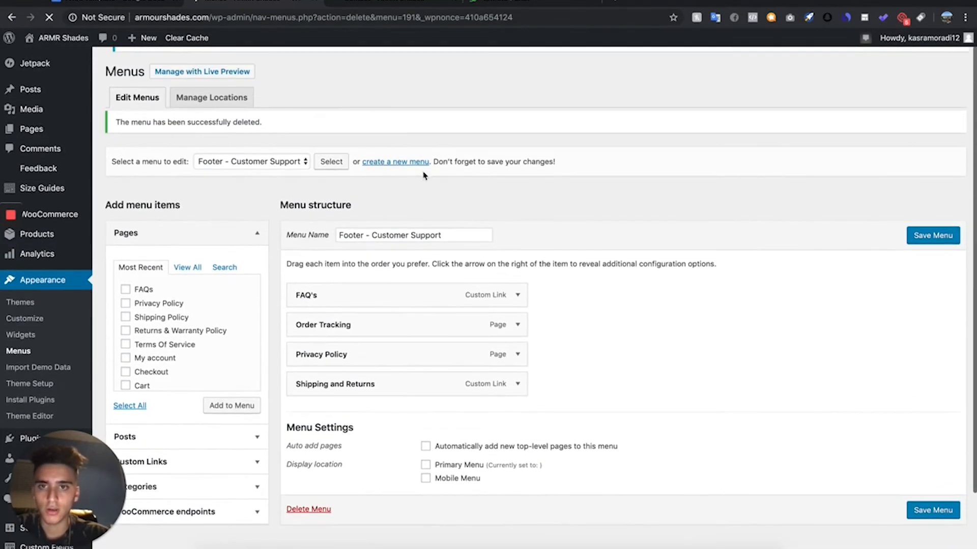
{"action": "left_click", "coordinate": [420, 163]}
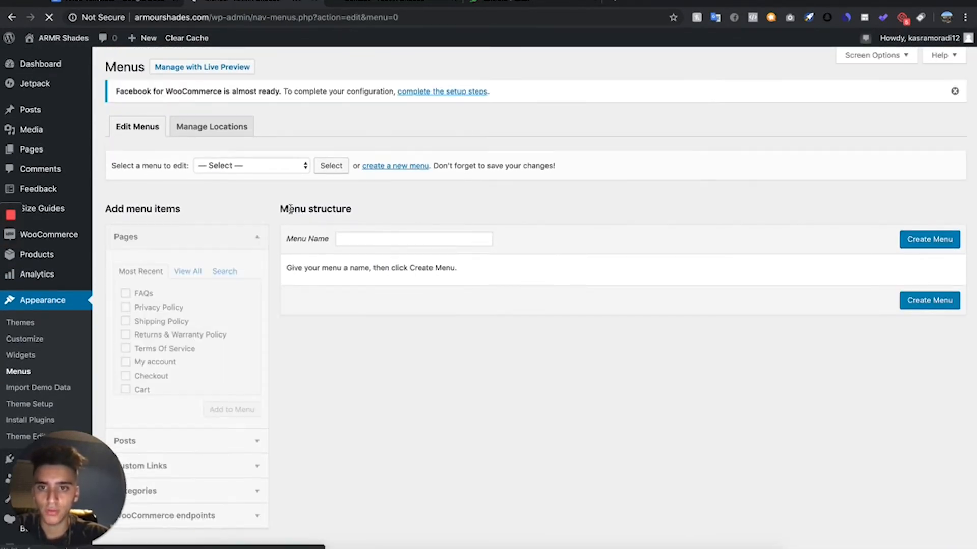
{"action": "left_click", "coordinate": [410, 239]}
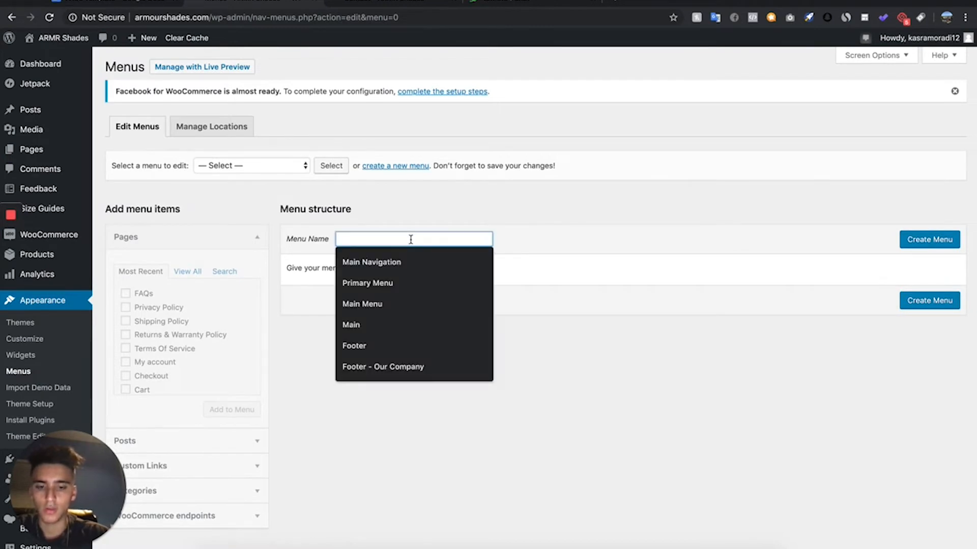
{"action": "type", "text": "Main Menu"}
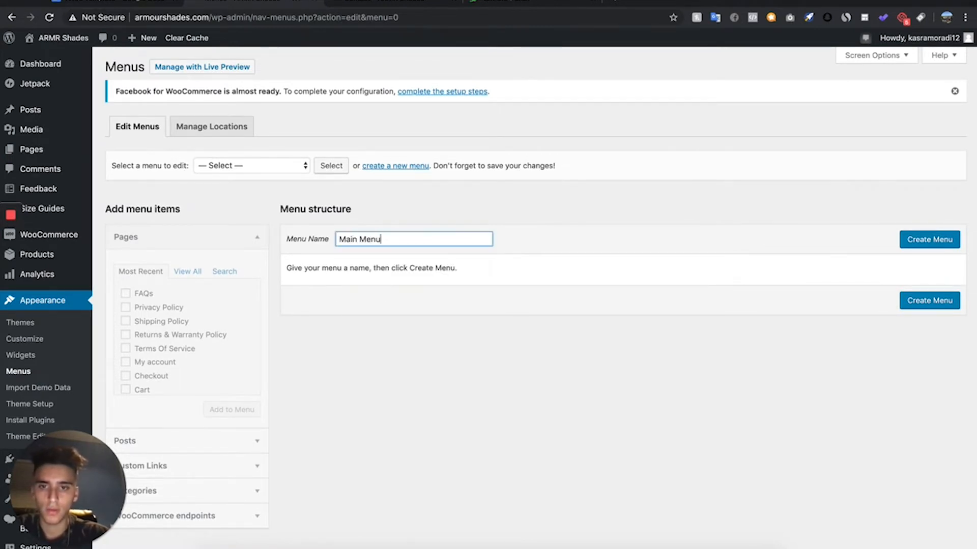
{"action": "left_click", "coordinate": [937, 240]}
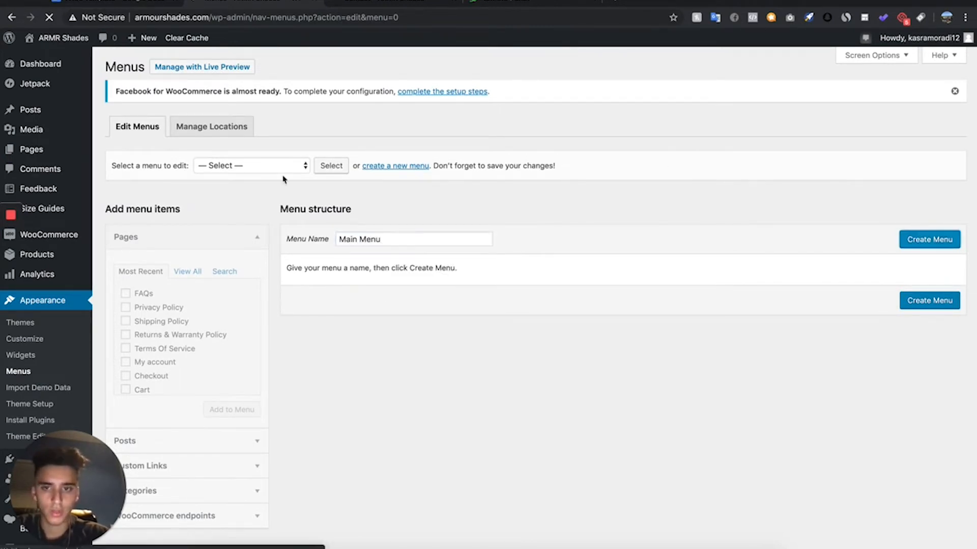
- Add the Contact, Home and FAQs pages to the Main Menu and order them Home, FAQs, Contact
{"action": "left_click", "coordinate": [154, 382]}
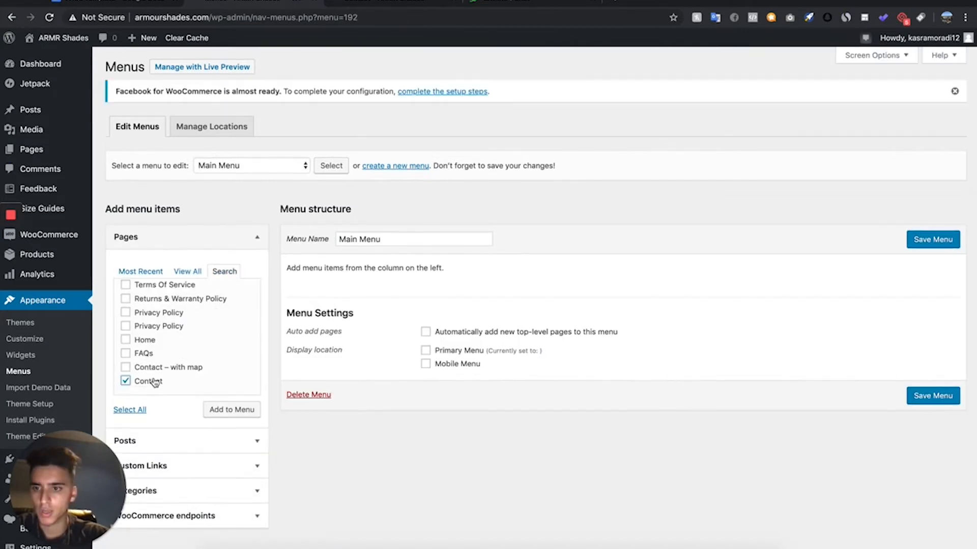
{"action": "left_click", "coordinate": [228, 411]}
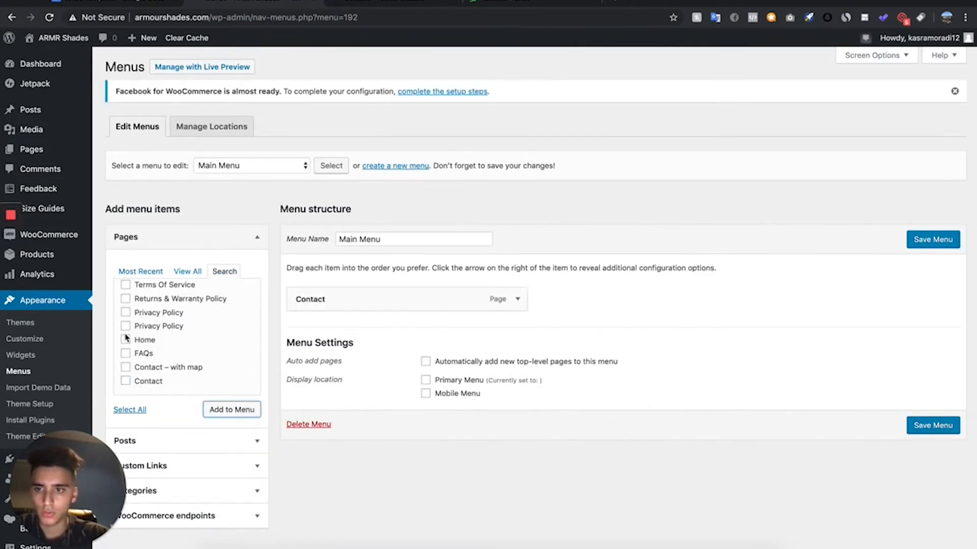
{"action": "scroll", "coordinate": [126, 339], "scroll_direction": "up", "scroll_amount": 1}
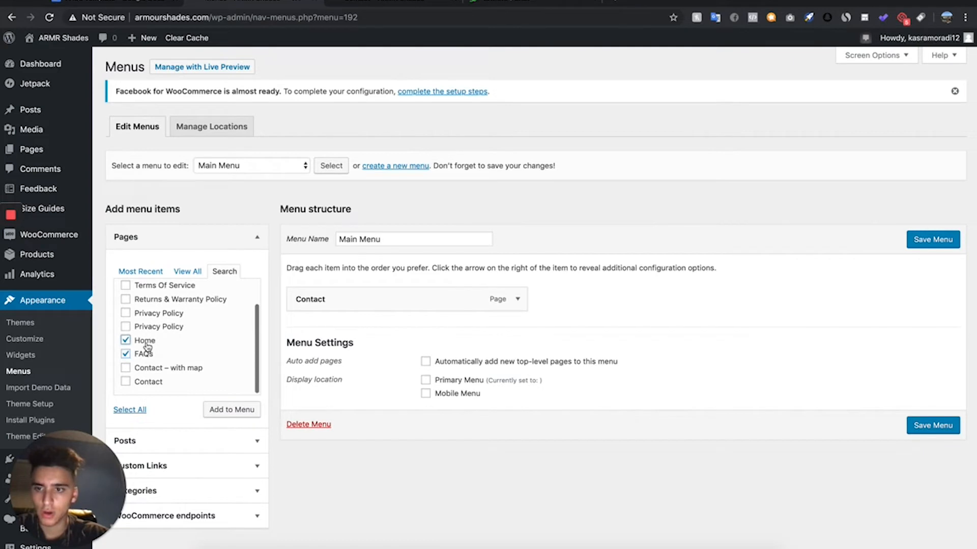
{"action": "left_click", "coordinate": [232, 410]}
{"action": "left_click_drag", "start_coordinate": [308, 330], "coordinate": [297, 292]}
{"action": "left_click_drag", "start_coordinate": [298, 355], "coordinate": [300, 326]}
- Open the store's product categories list in a separate browser tab, keeping the menu editor open
{"action": "scroll", "coordinate": [321, 323], "scroll_direction": "down", "scroll_amount": 3}
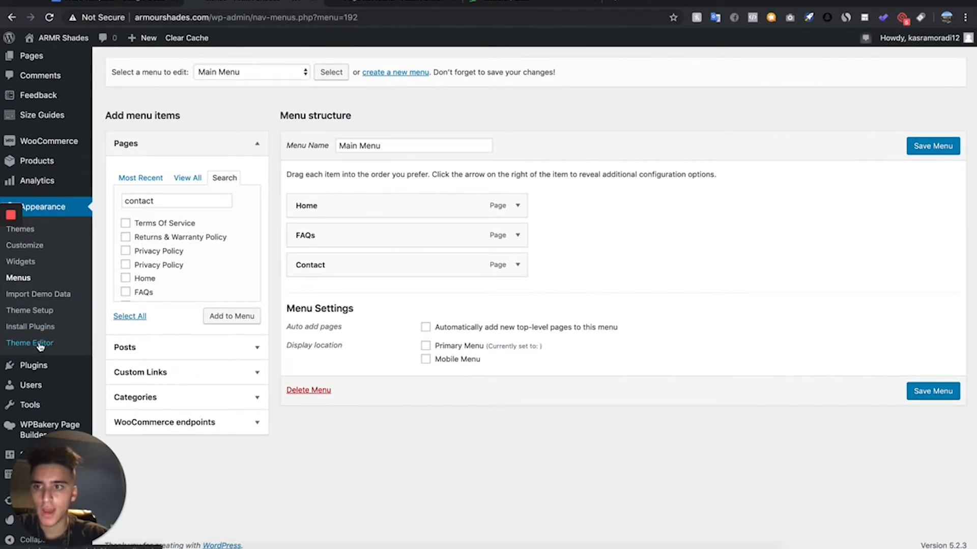
{"action": "scroll", "coordinate": [46, 214], "scroll_direction": "up", "scroll_amount": 1}
{"action": "mouse_move", "coordinate": [28, 171]}
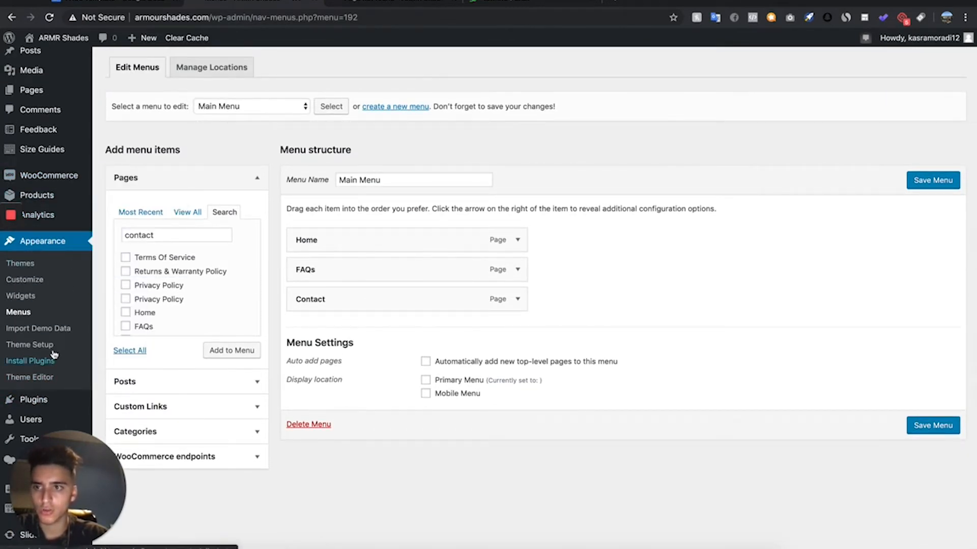
{"action": "mouse_move", "coordinate": [76, 206]}
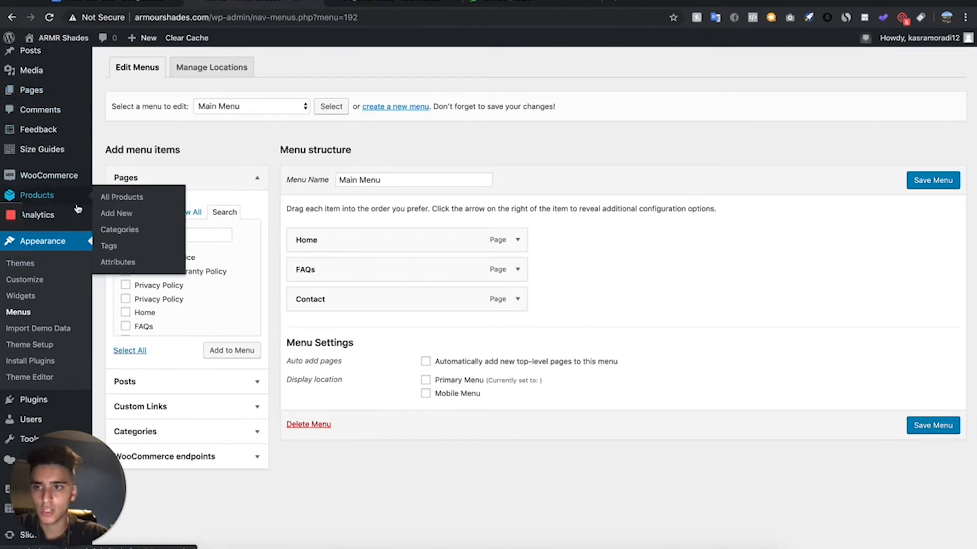
{"action": "right_click", "coordinate": [120, 240]}
{"action": "left_click", "coordinate": [153, 242]}
{"action": "left_click", "coordinate": [401, 9]}
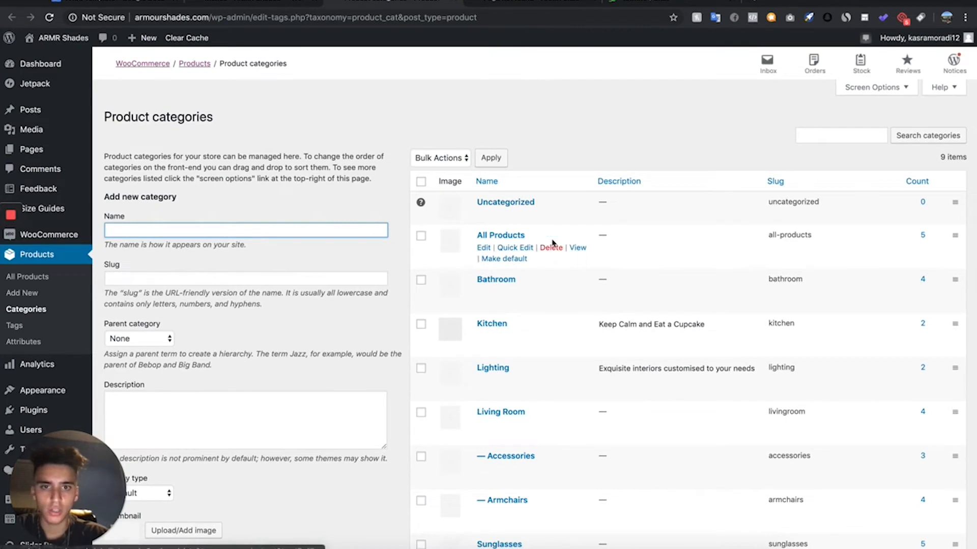
- Open the All Products category's storefront page in a new tab and copy its address
{"action": "right_click", "coordinate": [574, 248]}
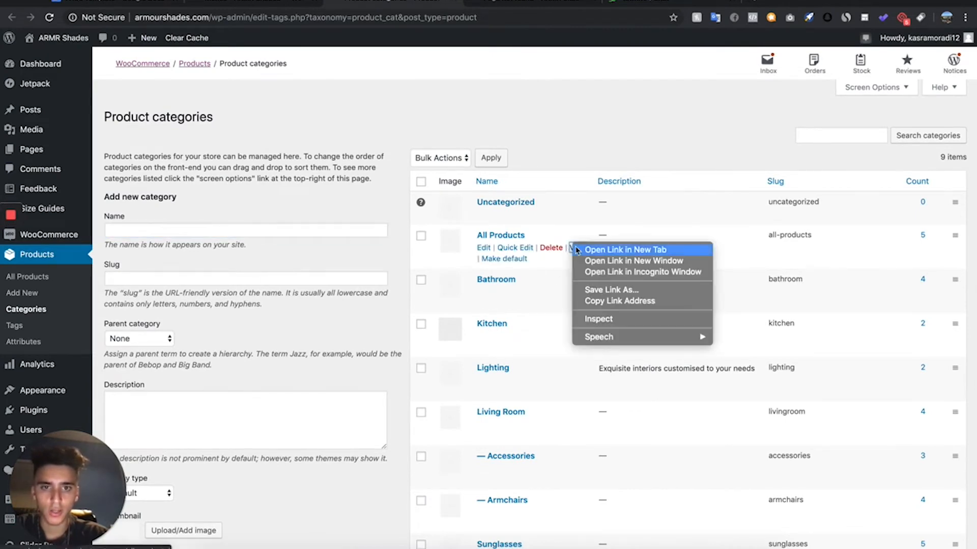
{"action": "left_click", "coordinate": [597, 246]}
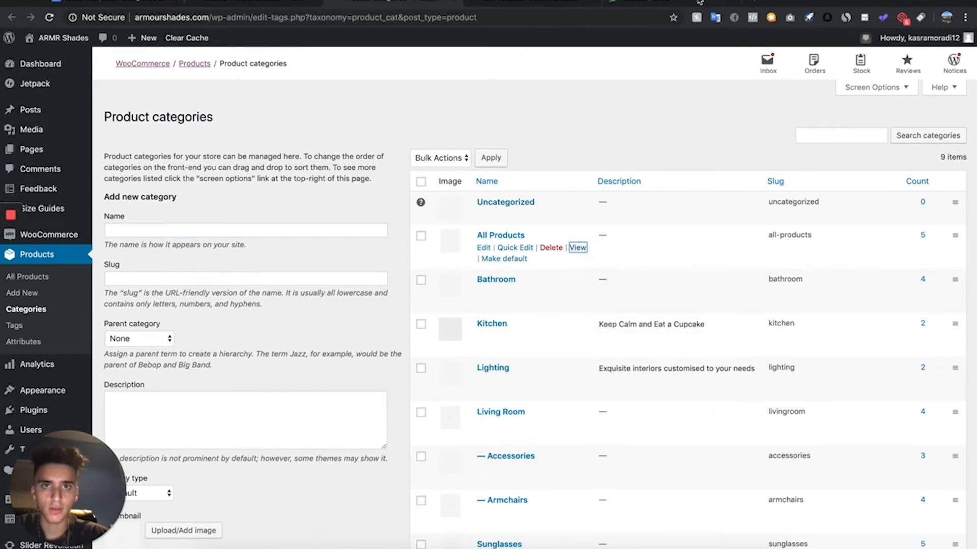
{"action": "left_click", "coordinate": [568, 3]}
{"action": "left_click", "coordinate": [517, 17]}
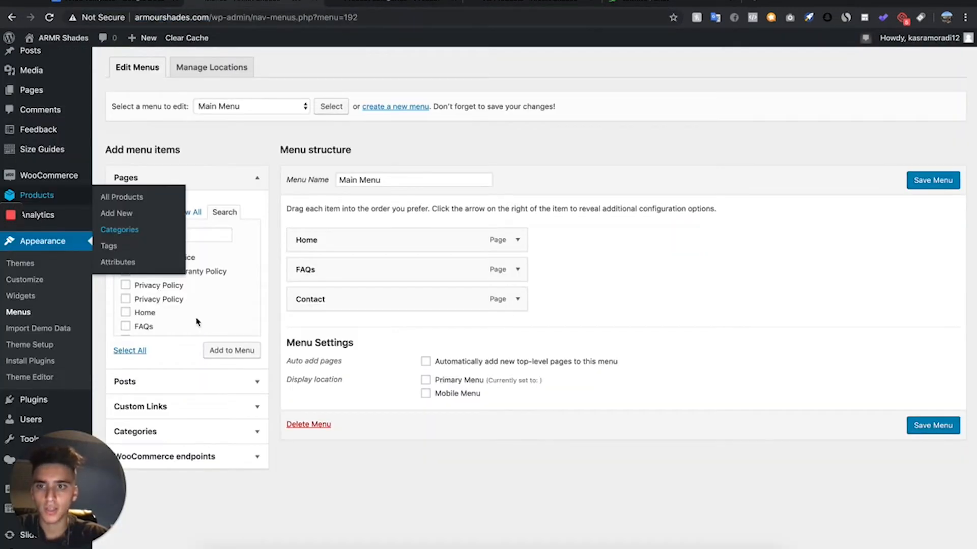
- Add a custom link labelled "Shop" to the Main Menu using the All Products category address, and place it between Home and FAQs
{"action": "left_click", "coordinate": [128, 407]}
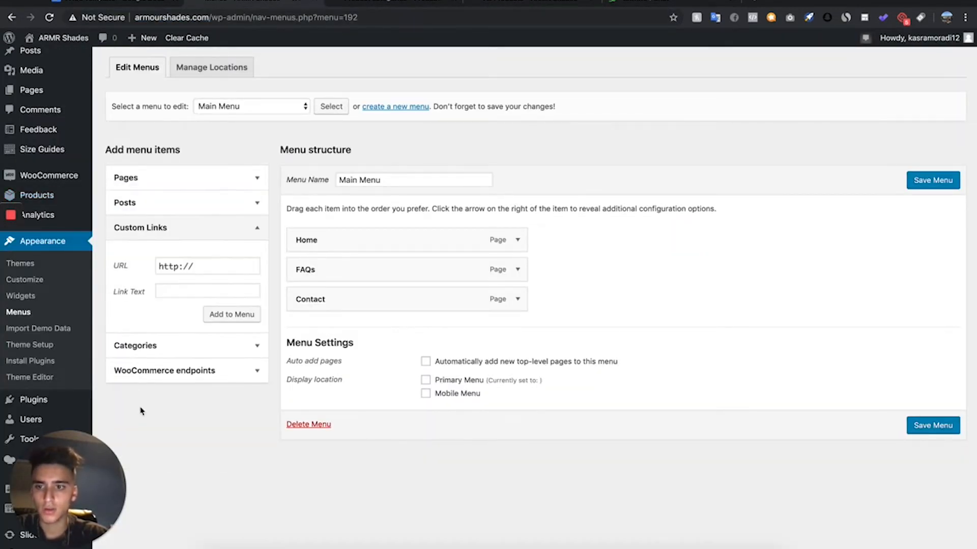
{"action": "left_click", "coordinate": [209, 267]}
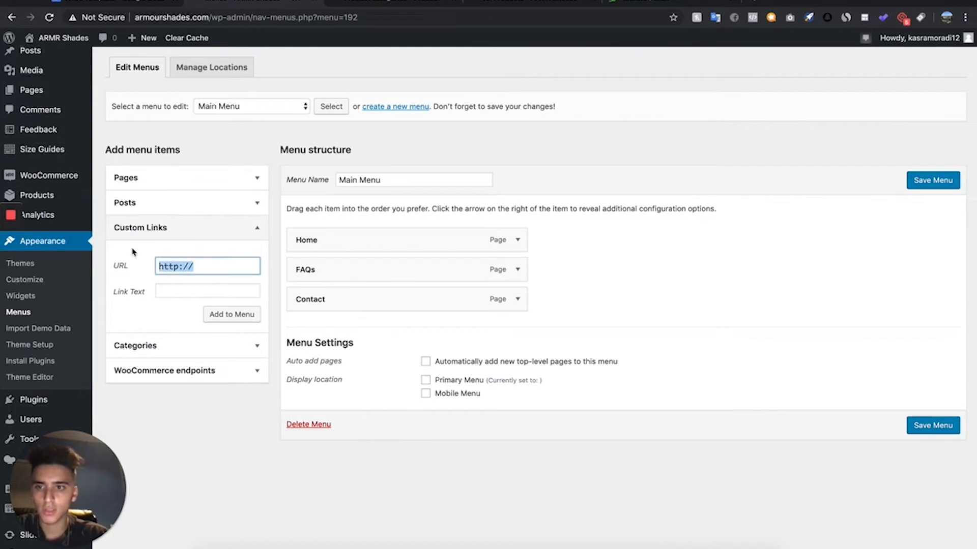
{"action": "left_click", "coordinate": [194, 291]}
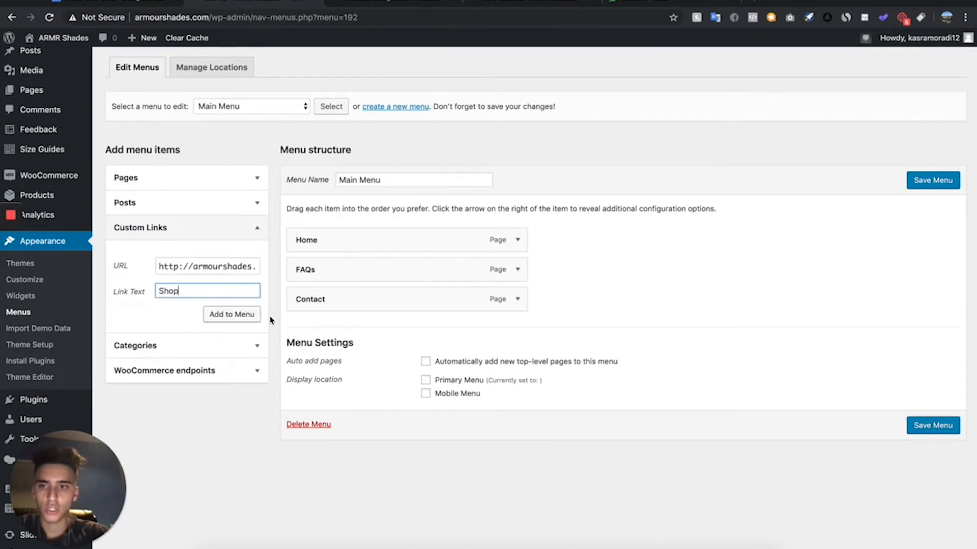
{"action": "left_click", "coordinate": [239, 315]}
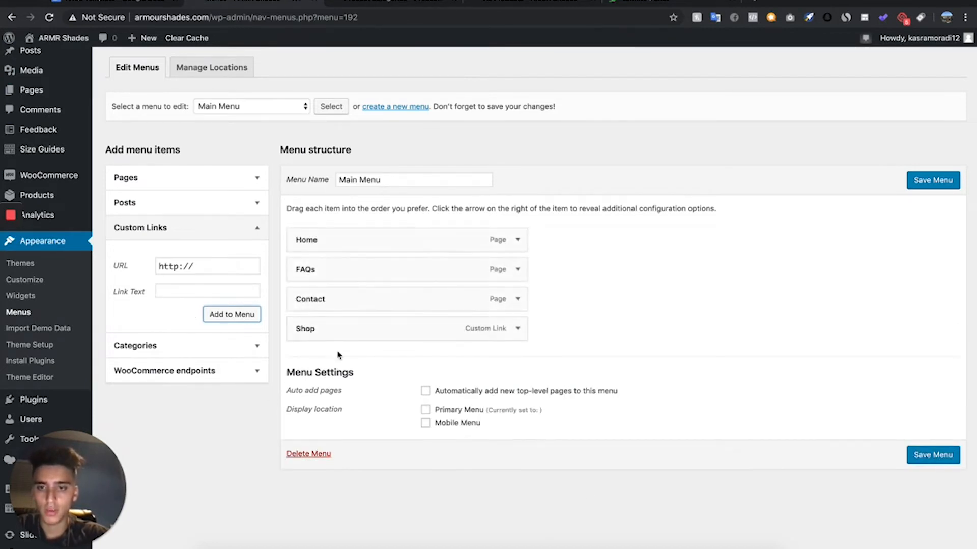
{"action": "left_click_drag", "start_coordinate": [326, 324], "coordinate": [305, 270]}
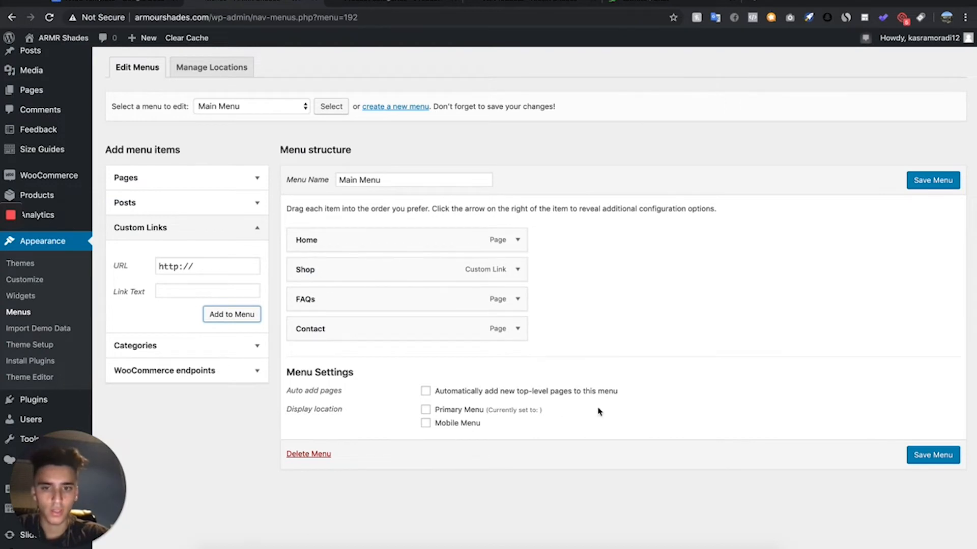
- Save the Main Menu with the Primary Menu and Mobile Menu display locations, and check the navigation and footer on the refreshed Aertna product page
{"action": "left_click", "coordinate": [928, 458]}
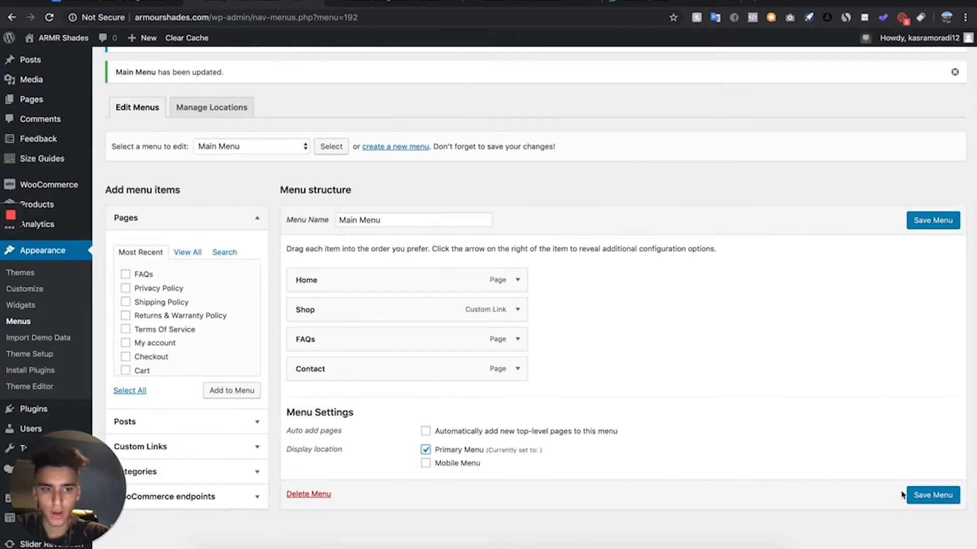
{"action": "left_click", "coordinate": [910, 492]}
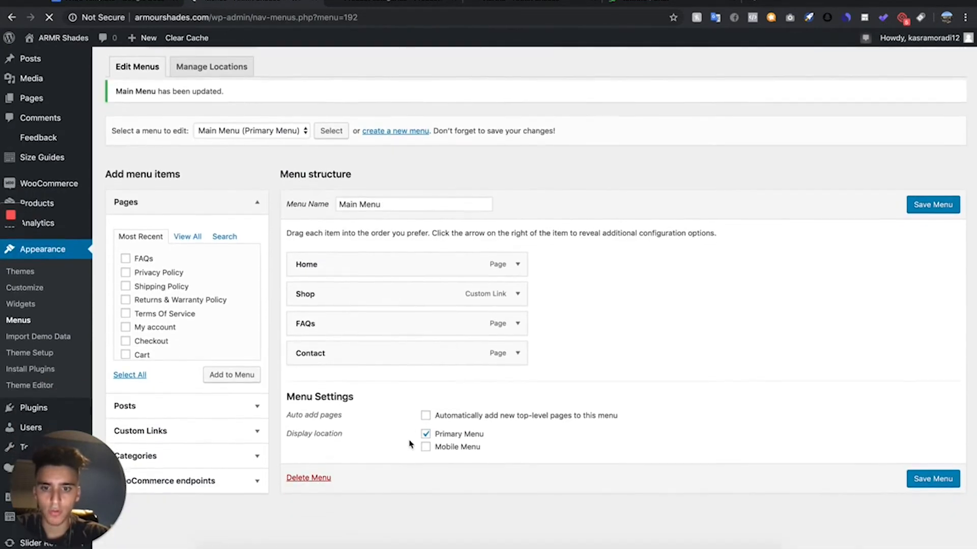
{"action": "scroll", "coordinate": [428, 434], "scroll_direction": "down", "scroll_amount": 2}
{"action": "left_click", "coordinate": [441, 436]}
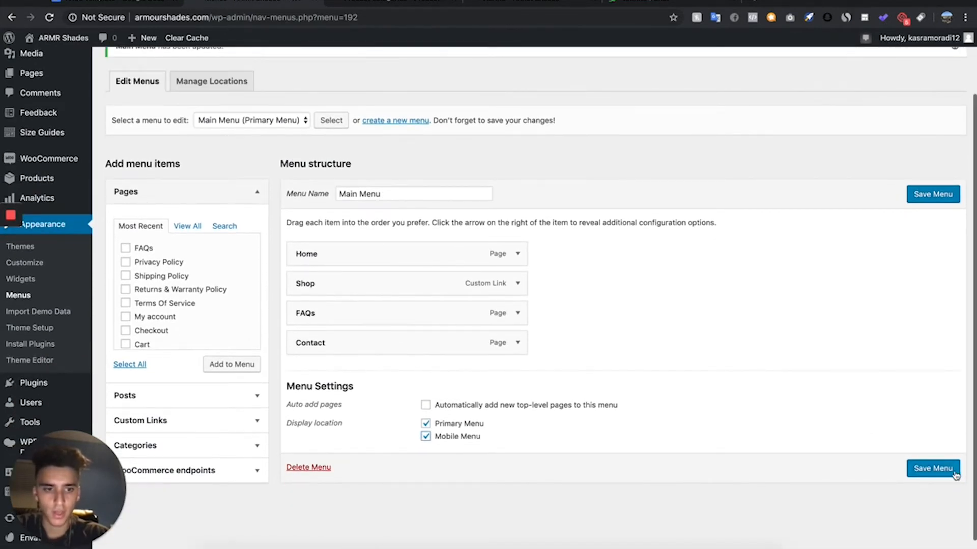
{"action": "left_click", "coordinate": [915, 468]}
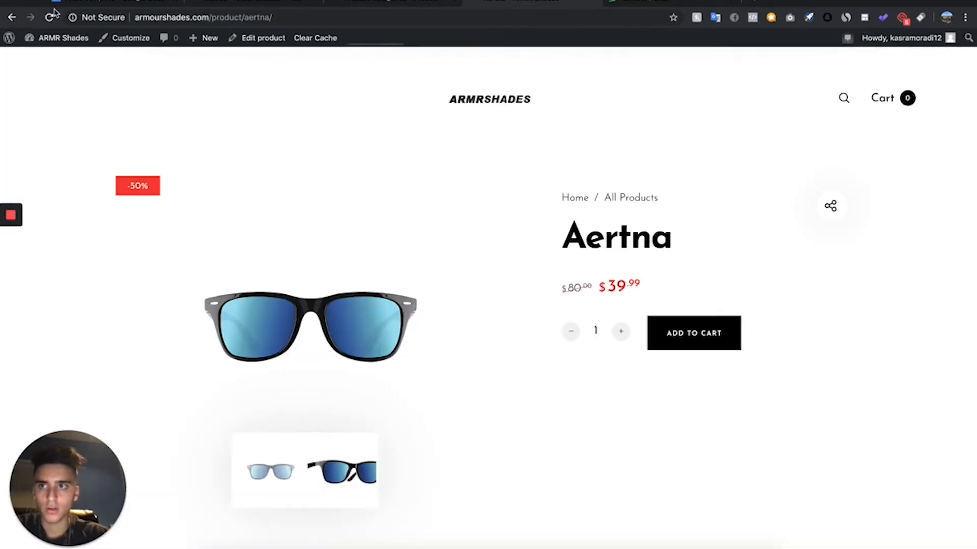
{"action": "left_click", "coordinate": [50, 18]}
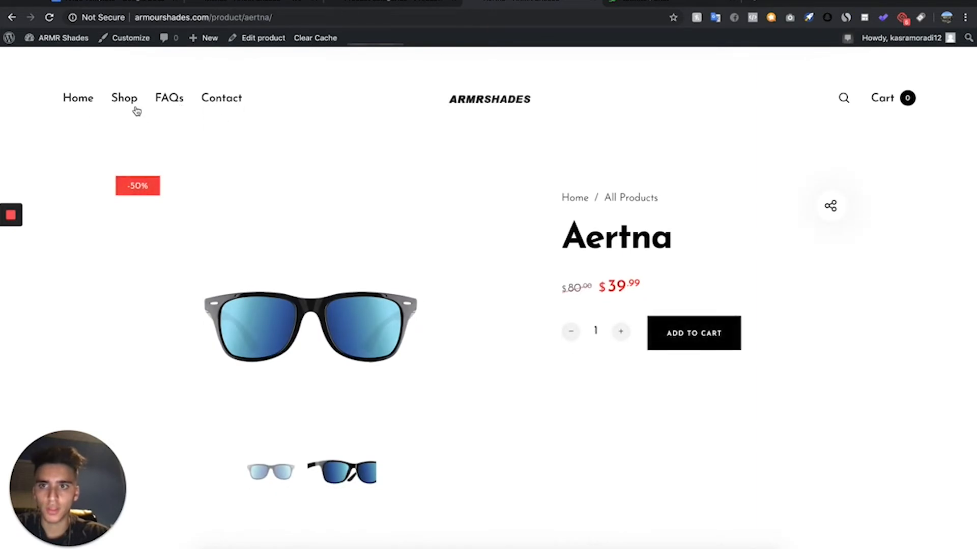
{"action": "scroll", "coordinate": [300, 352], "scroll_direction": "down", "scroll_amount": 15}
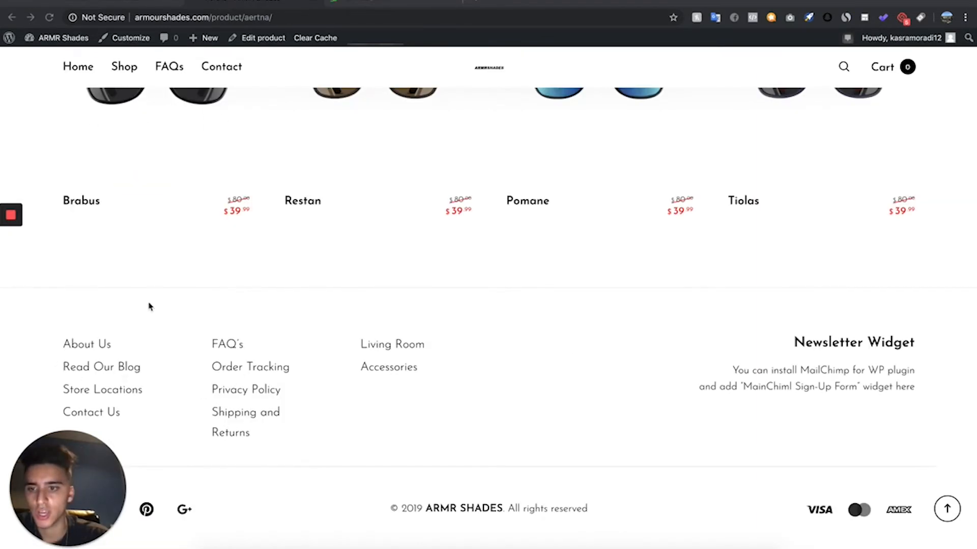
- Load the "Footer - Customer Support" menu for editing and permanently delete it
{"action": "left_click", "coordinate": [106, 4]}
{"action": "left_click", "coordinate": [306, 142]}
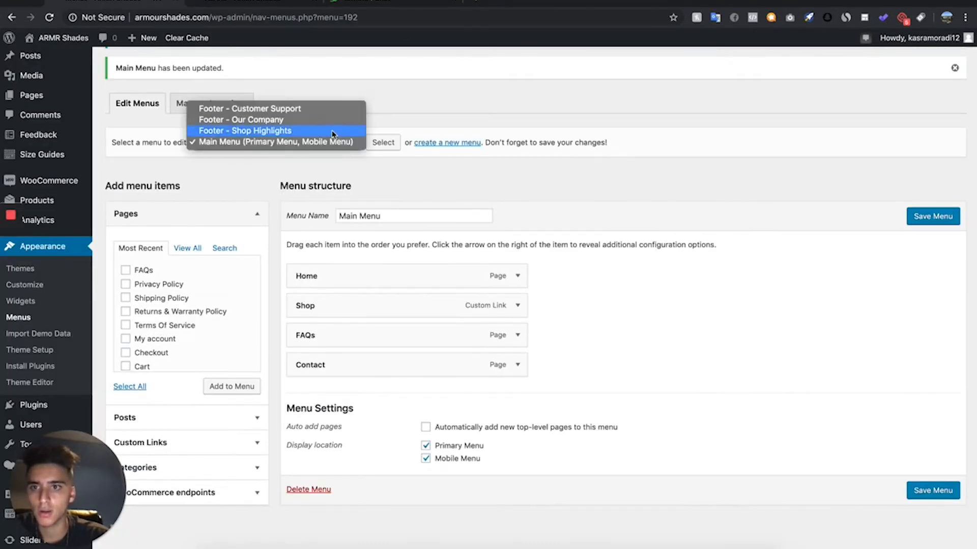
{"action": "left_click", "coordinate": [340, 114]}
{"action": "left_click", "coordinate": [382, 142]}
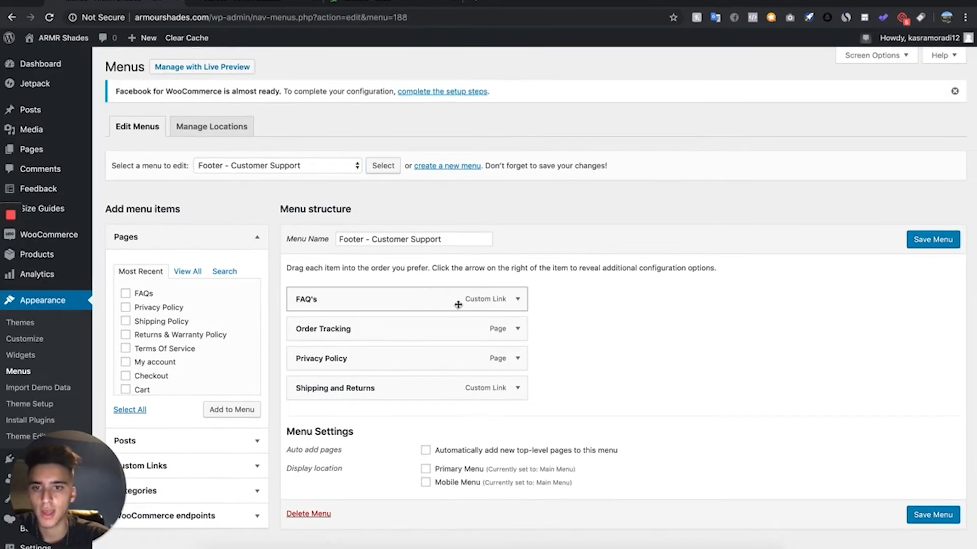
{"action": "left_click", "coordinate": [316, 514]}
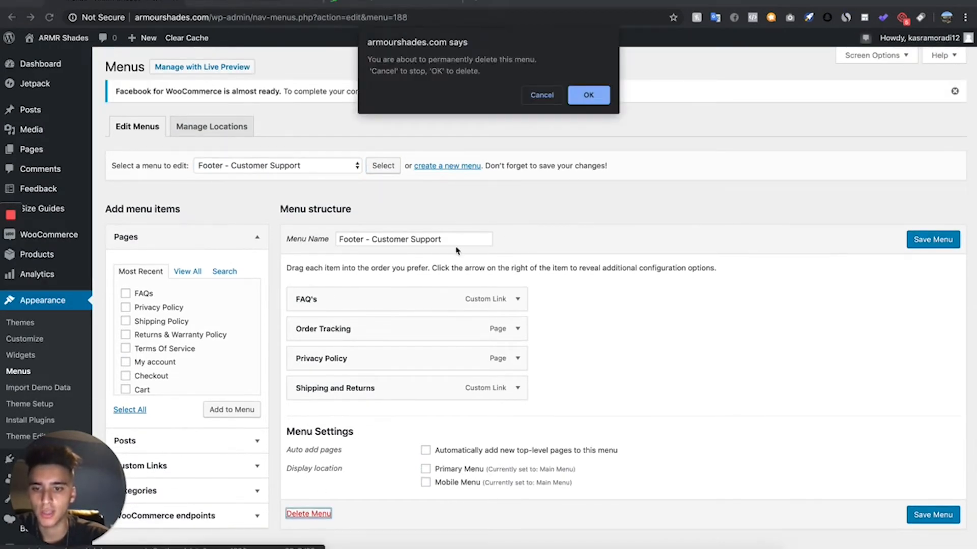
{"action": "left_click", "coordinate": [603, 106]}
- Permanently delete the "Footer - Our Company" menu and confirm the deletion
{"action": "scroll", "coordinate": [322, 492], "scroll_direction": "down", "scroll_amount": 4}
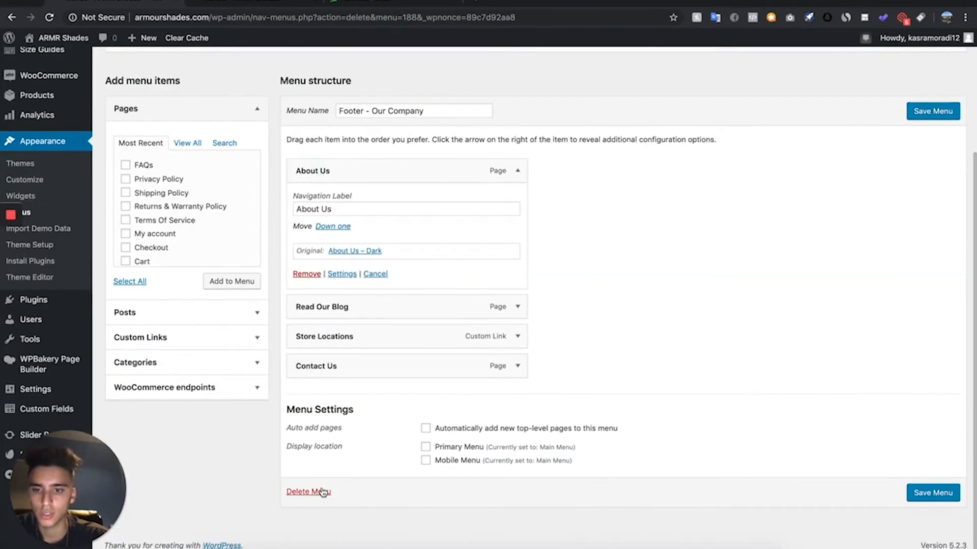
{"action": "left_click", "coordinate": [322, 492]}
{"action": "left_click", "coordinate": [583, 95]}
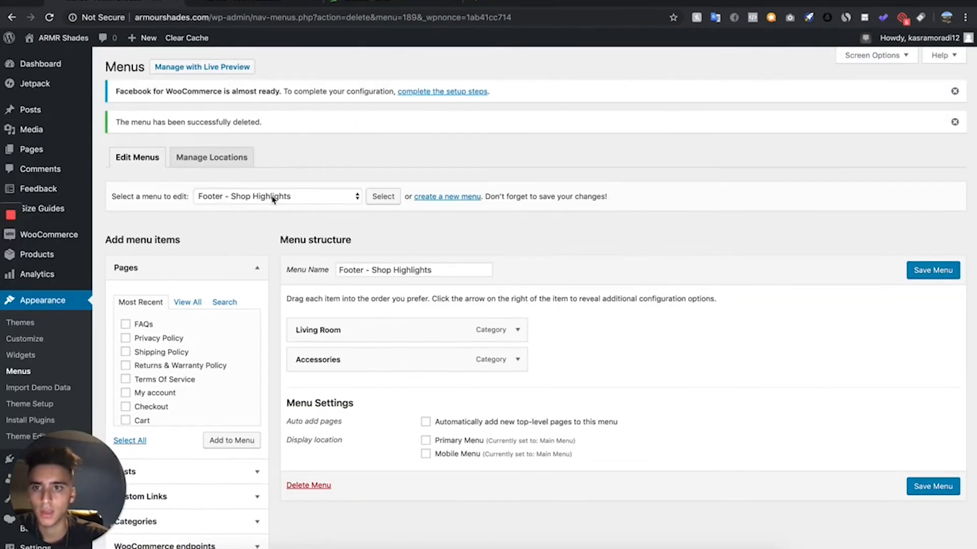
- Remove the Living Room and Accessories category items from the "Footer - Shop Highlights" menu
{"action": "left_click", "coordinate": [273, 200]}
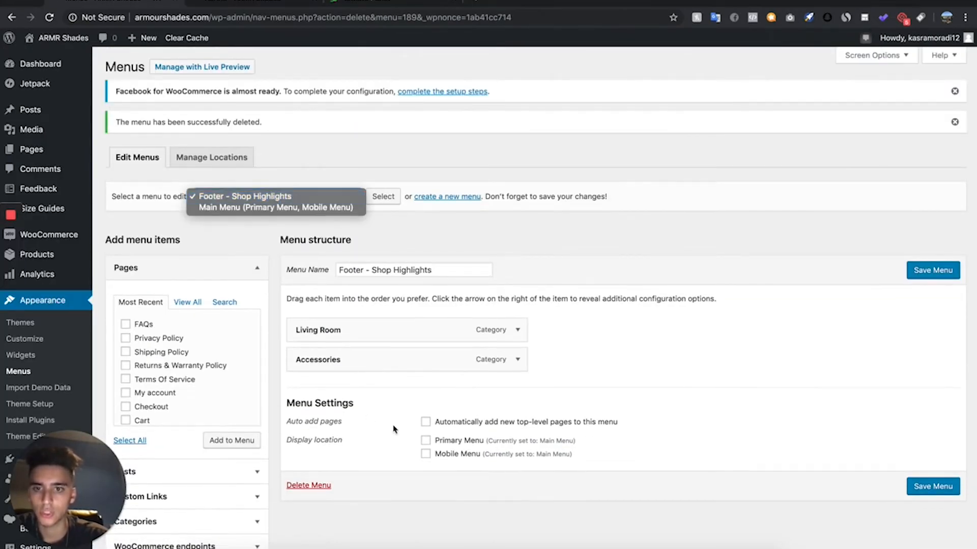
{"action": "left_click", "coordinate": [405, 390]}
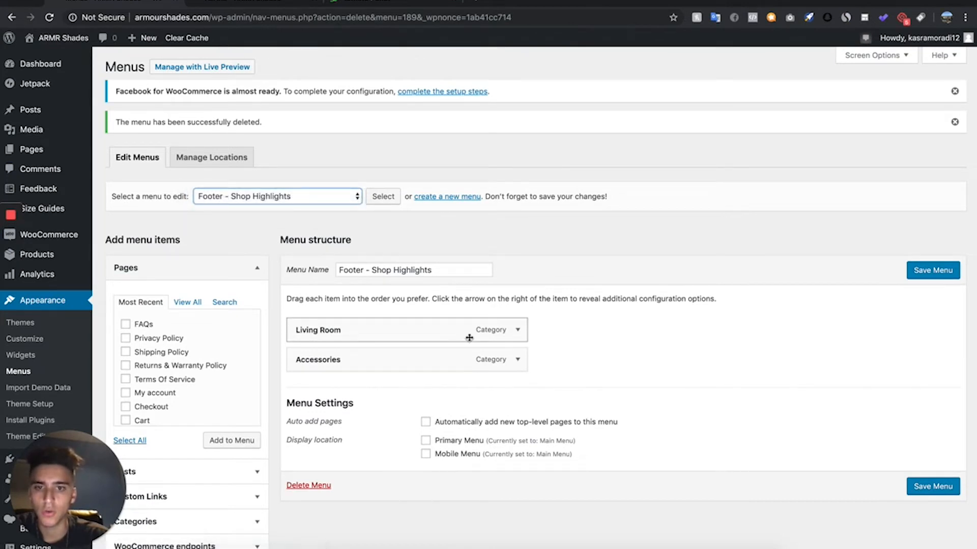
{"action": "left_click", "coordinate": [517, 330]}
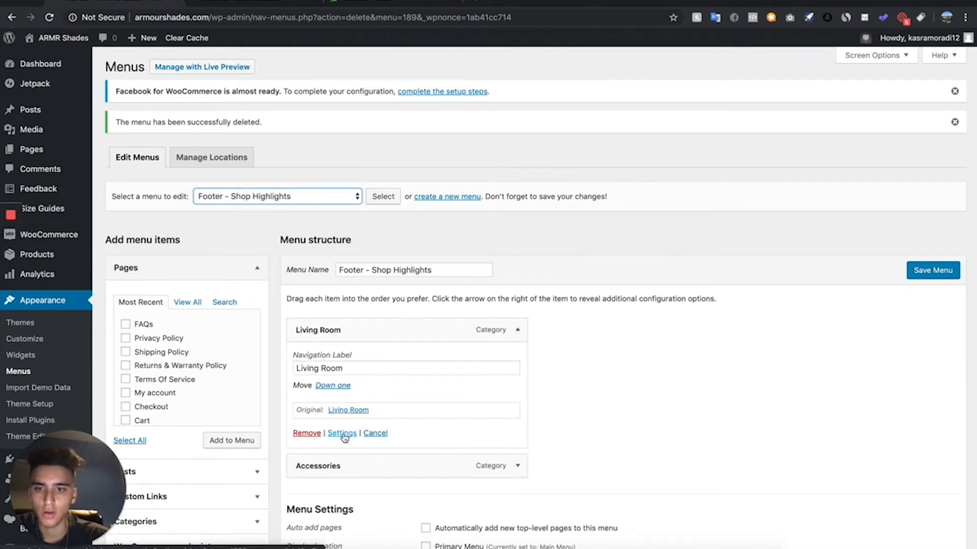
{"action": "left_click", "coordinate": [300, 433]}
{"action": "left_click", "coordinate": [517, 330]}
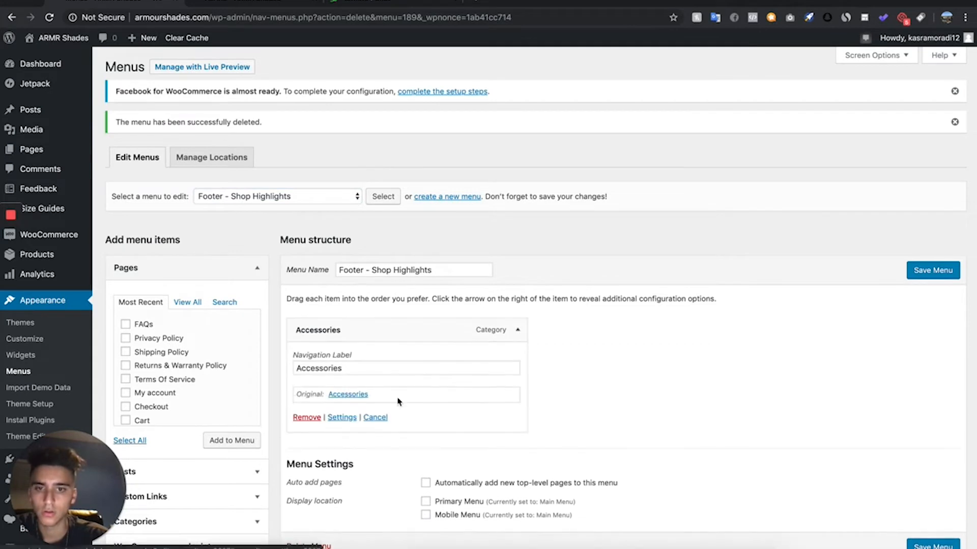
{"action": "left_click", "coordinate": [300, 410]}
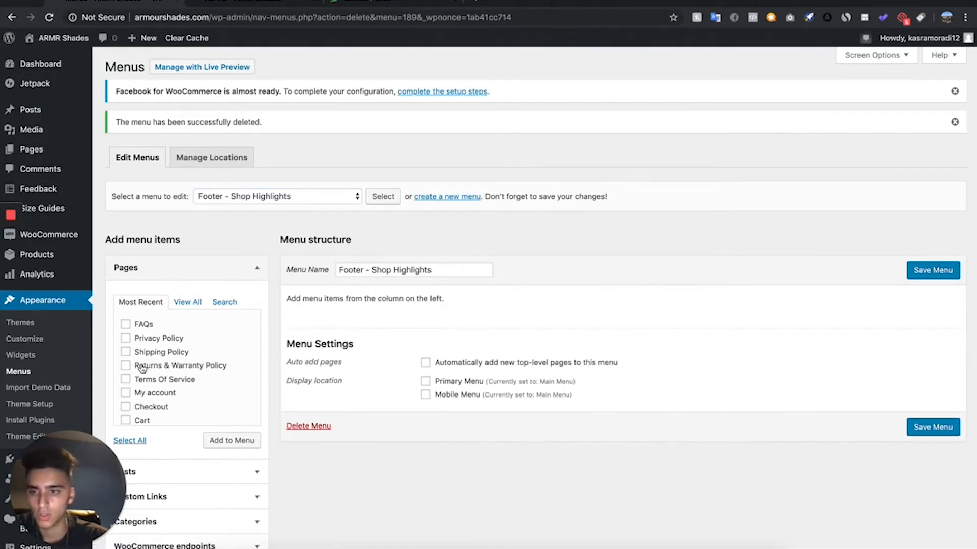
- Add two Privacy Policy pages, Shipping Policy and Terms Of Service to the "Footer - Shop Highlights" menu and save it
{"action": "scroll", "coordinate": [142, 367], "scroll_direction": "down", "scroll_amount": 3}
{"action": "scroll", "coordinate": [147, 398], "scroll_direction": "up", "scroll_amount": 3}
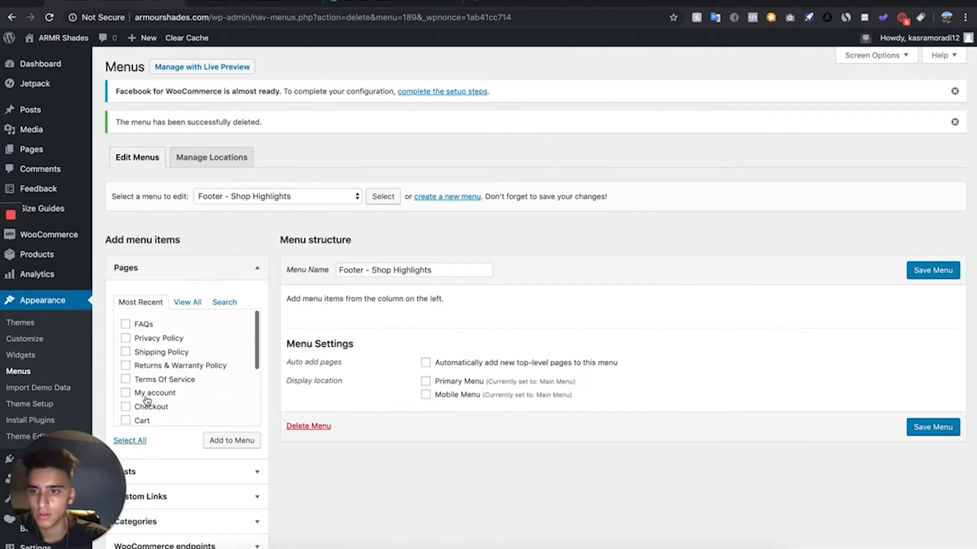
{"action": "left_click", "coordinate": [193, 305]}
{"action": "scroll", "coordinate": [173, 367], "scroll_direction": "down", "scroll_amount": 5}
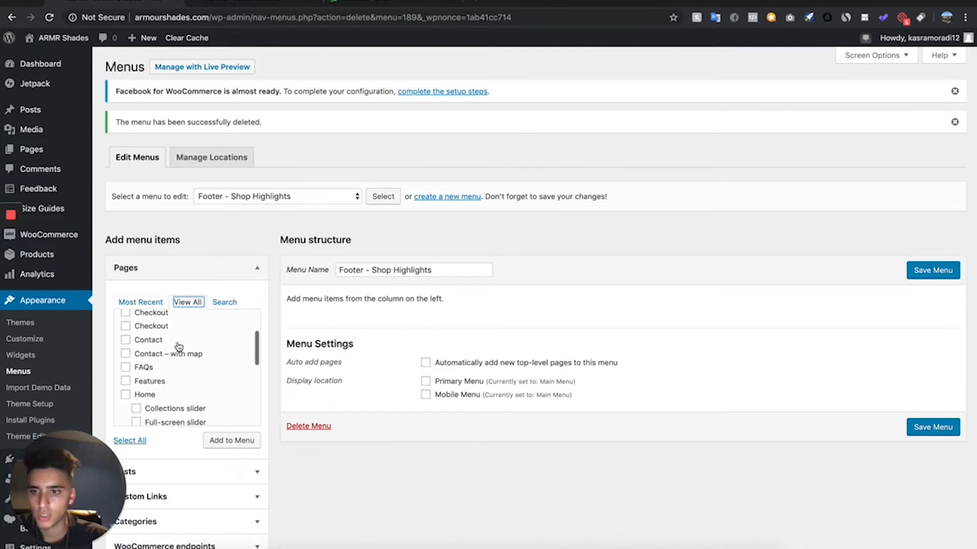
{"action": "scroll", "coordinate": [155, 389], "scroll_direction": "down", "scroll_amount": 1}
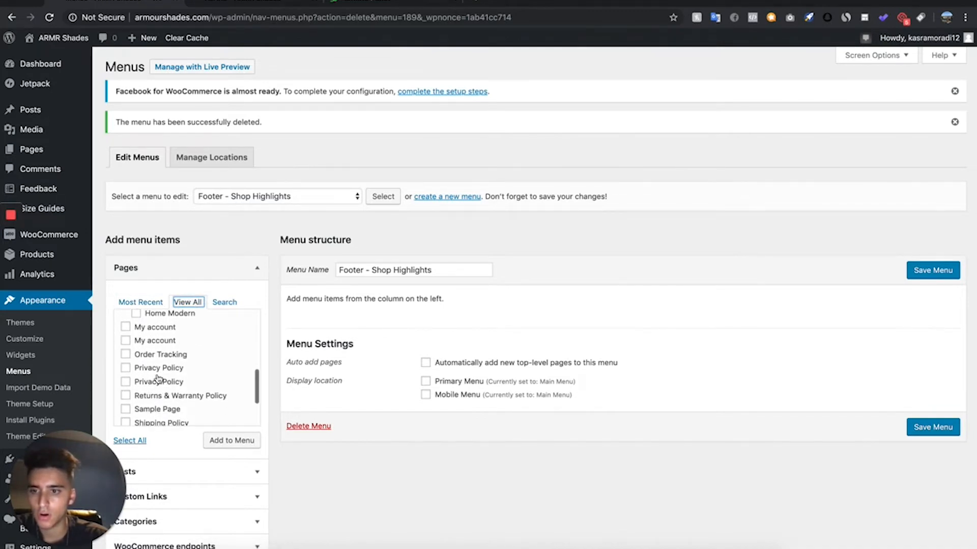
{"action": "scroll", "coordinate": [159, 385], "scroll_direction": "down", "scroll_amount": 3}
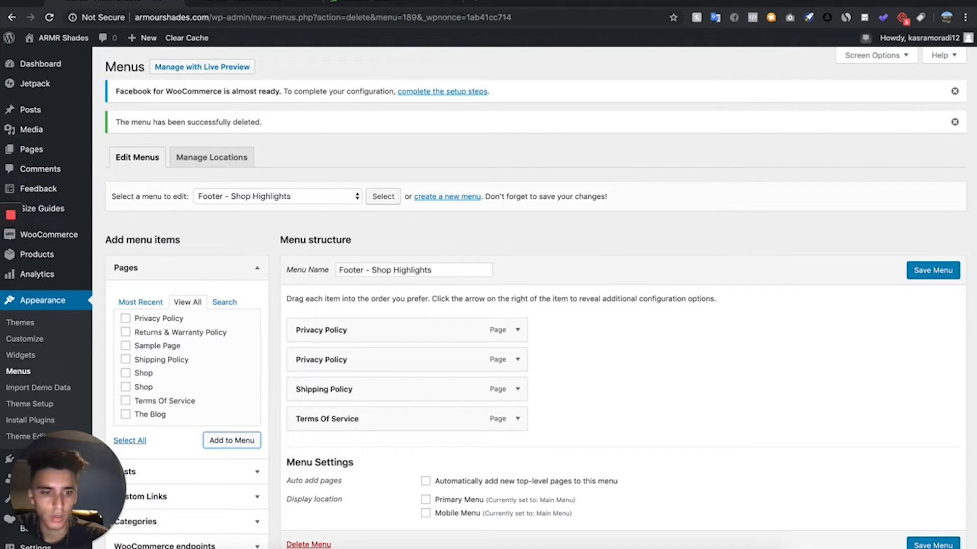
{"action": "left_click", "coordinate": [932, 545]}
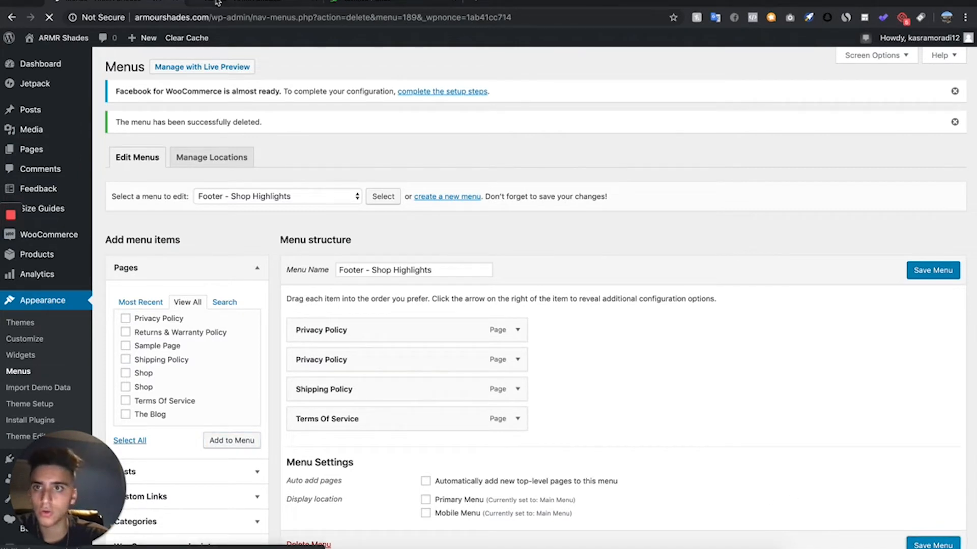
- Refresh the Aertna product page and check the menu links in its footer
{"action": "left_click", "coordinate": [217, 3]}
{"action": "left_click", "coordinate": [49, 17]}
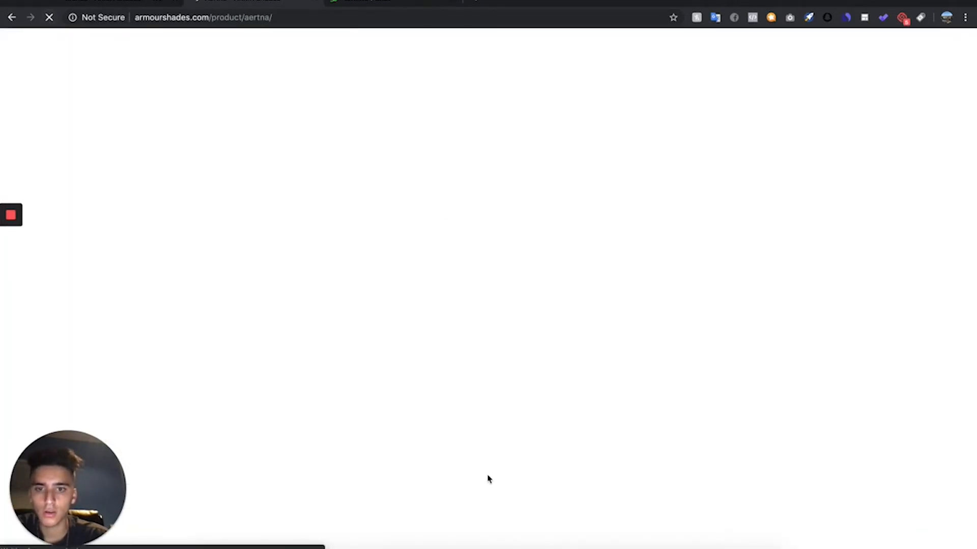
{"action": "scroll", "coordinate": [487, 480], "scroll_direction": "down", "scroll_amount": 5}
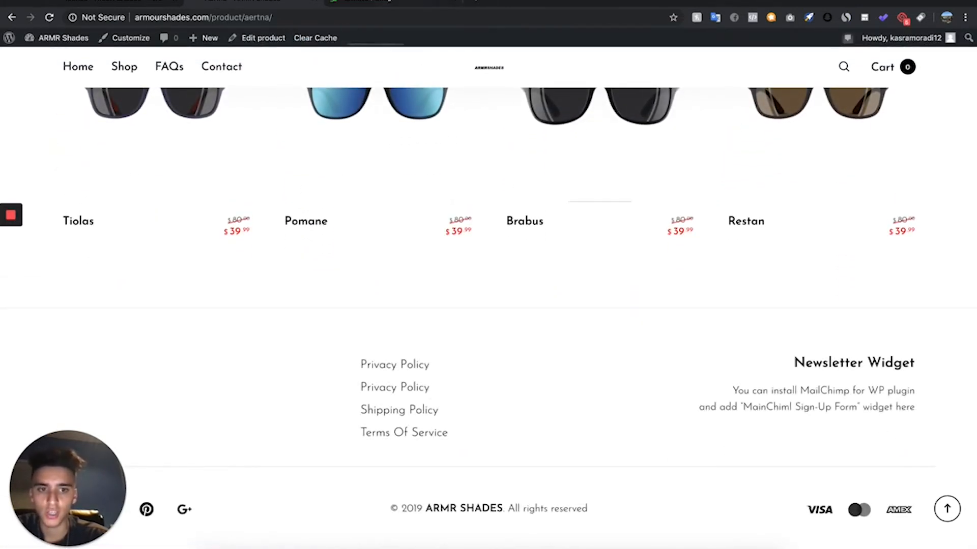
- Customize the site's footer with the three-column layout, Footer 2 content aligned right and Footer 3 content centred
{"action": "left_click", "coordinate": [144, 1]}
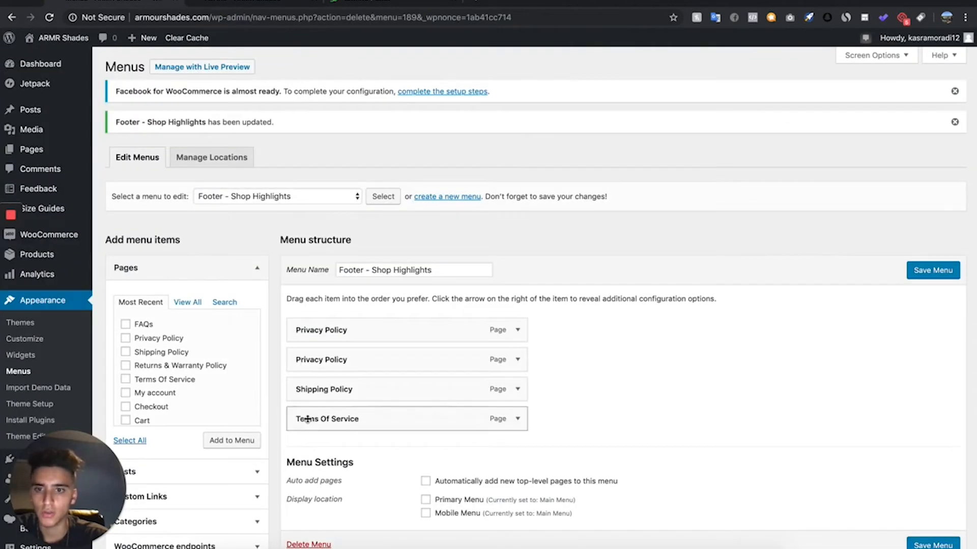
{"action": "left_click", "coordinate": [58, 338]}
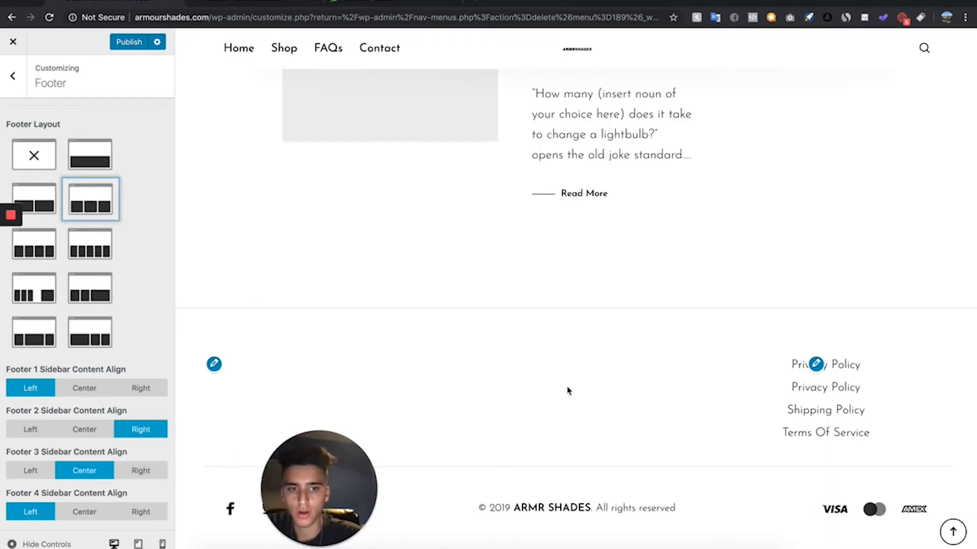
{"action": "scroll", "coordinate": [560, 392], "scroll_direction": "up", "scroll_amount": 10}
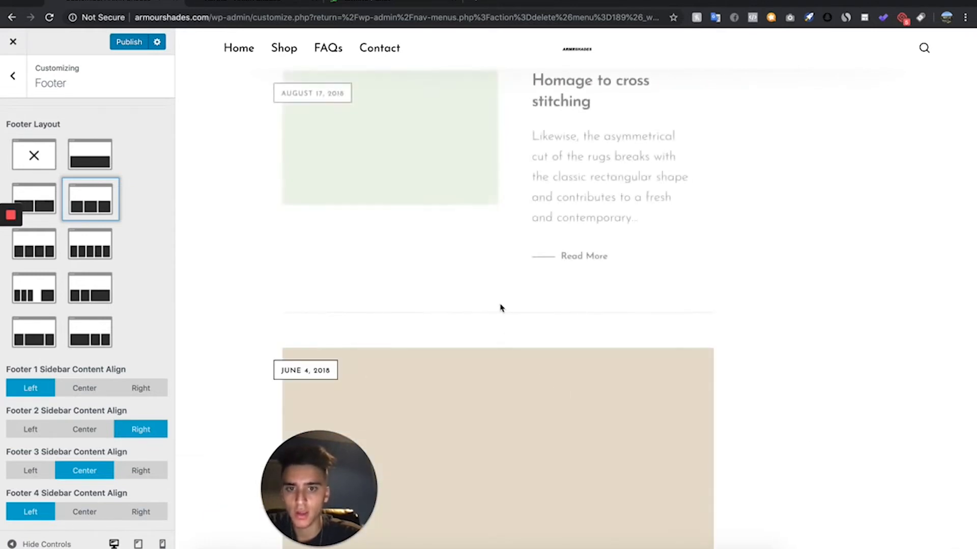
{"action": "scroll", "coordinate": [501, 308], "scroll_direction": "up", "scroll_amount": 6}
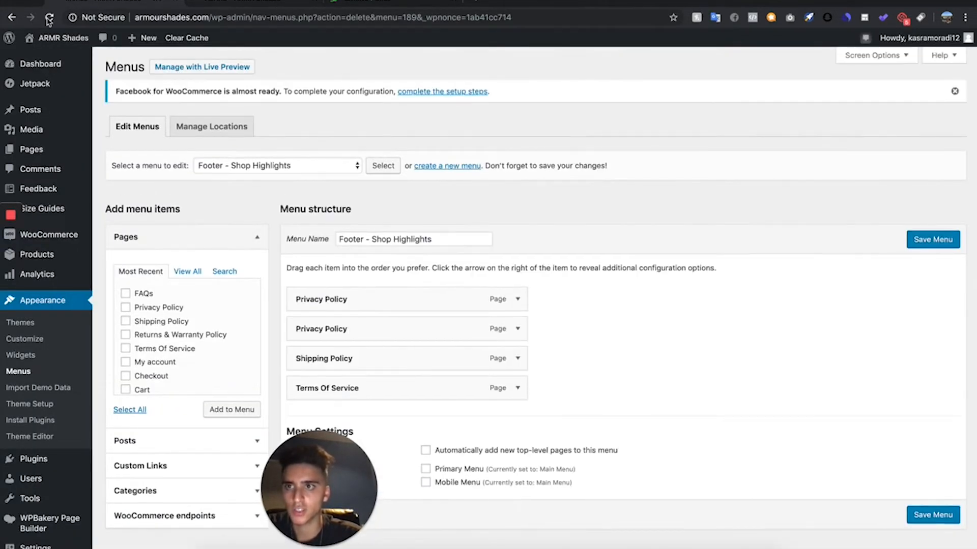
- Refresh the Aertna product page and examine its footer, breadcrumbs, category line, description and related products
{"action": "key", "text": "ctrl+Tab"}
{"action": "left_click", "coordinate": [52, 23]}
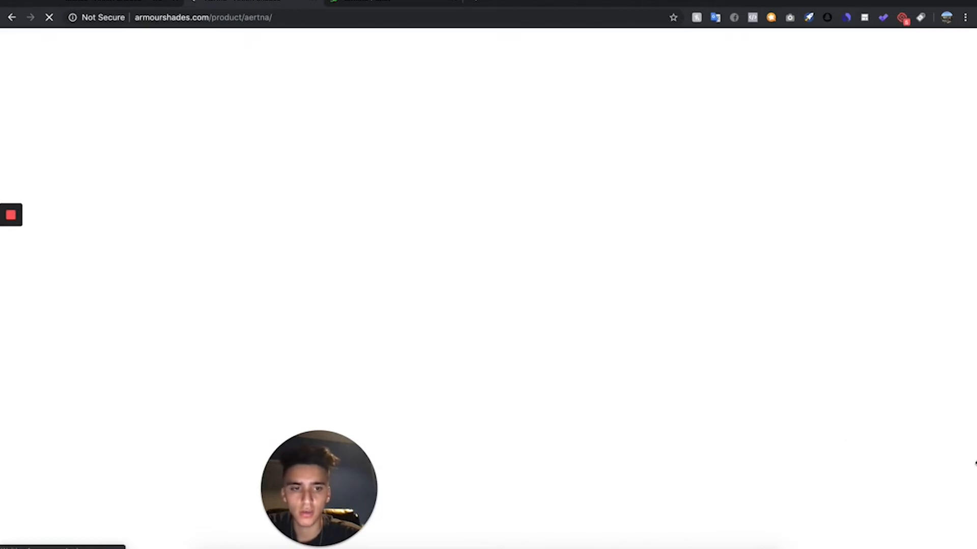
{"action": "scroll", "coordinate": [831, 309], "scroll_direction": "down", "scroll_amount": 5}
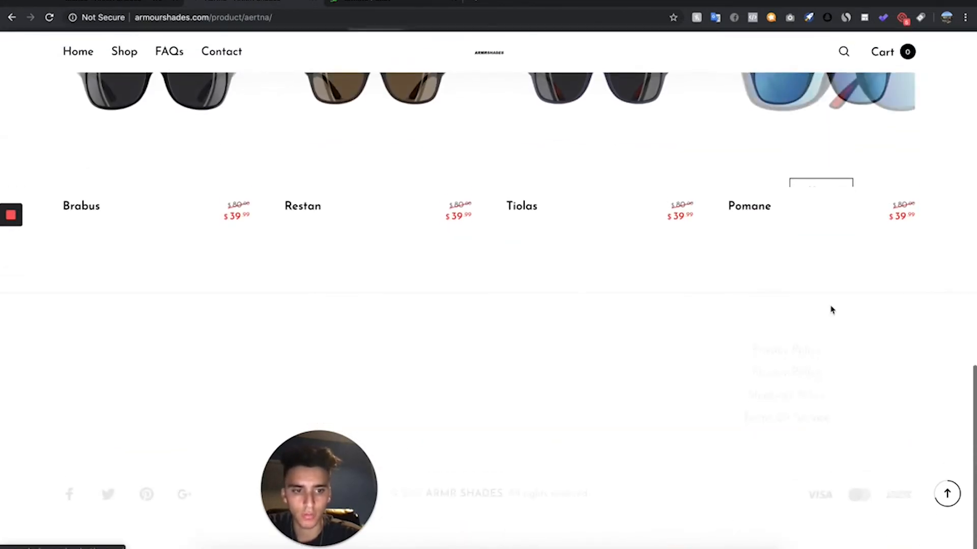
{"action": "scroll", "coordinate": [399, 272], "scroll_direction": "up", "scroll_amount": 5}
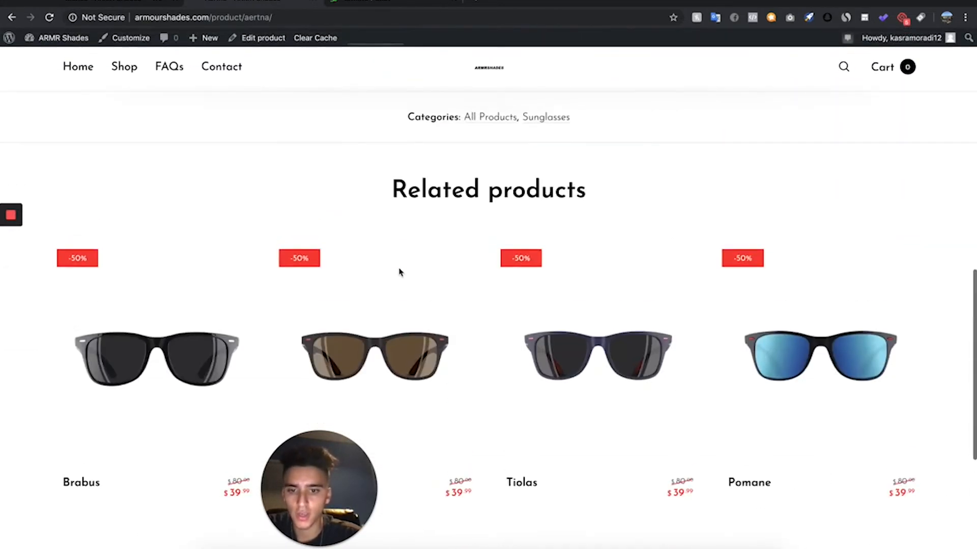
{"action": "scroll", "coordinate": [396, 276], "scroll_direction": "down", "scroll_amount": 5}
{"action": "scroll", "coordinate": [399, 279], "scroll_direction": "up", "scroll_amount": 10}
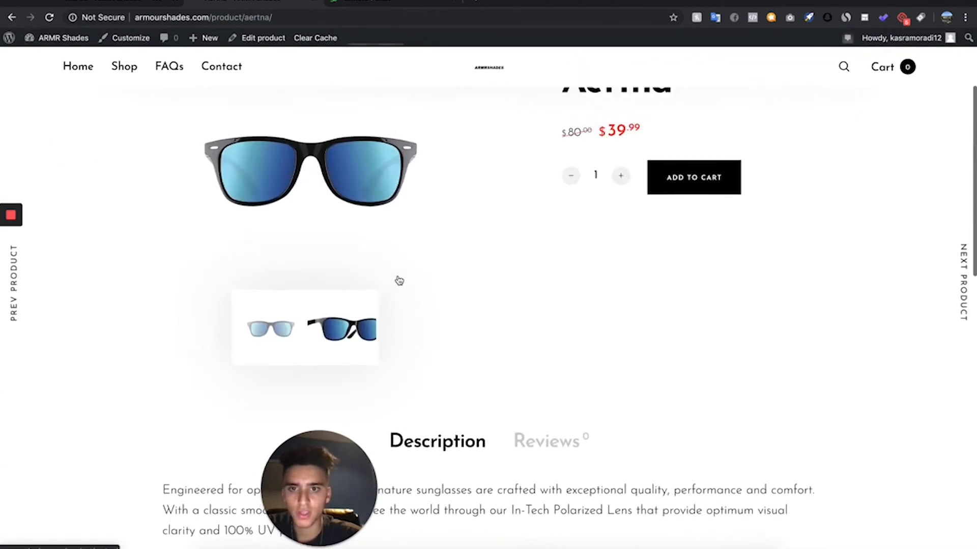
{"action": "scroll", "coordinate": [398, 281], "scroll_direction": "down", "scroll_amount": 3}
{"action": "scroll", "coordinate": [399, 281], "scroll_direction": "up", "scroll_amount": 6}
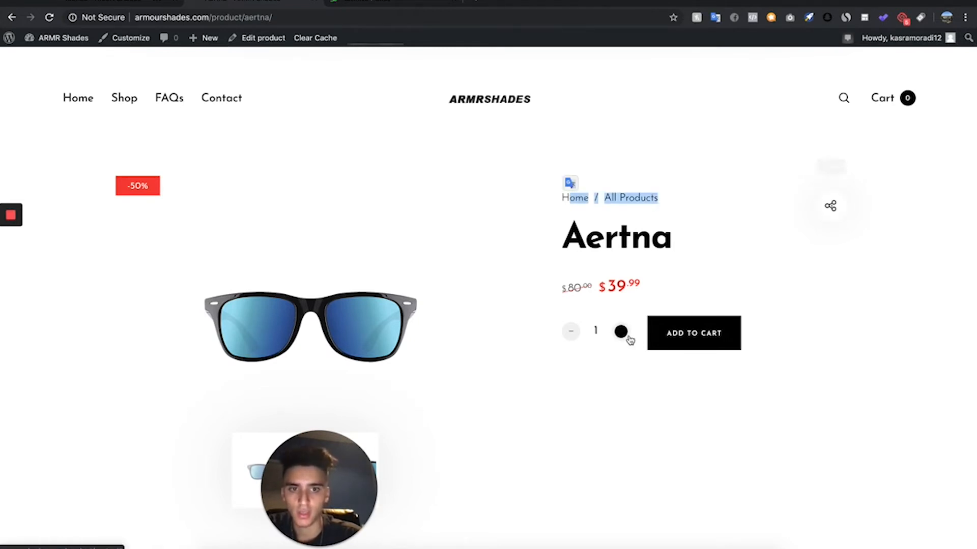
{"action": "scroll", "coordinate": [571, 464], "scroll_direction": "down", "scroll_amount": 5}
{"action": "scroll", "coordinate": [571, 464], "scroll_direction": "down", "scroll_amount": 2}
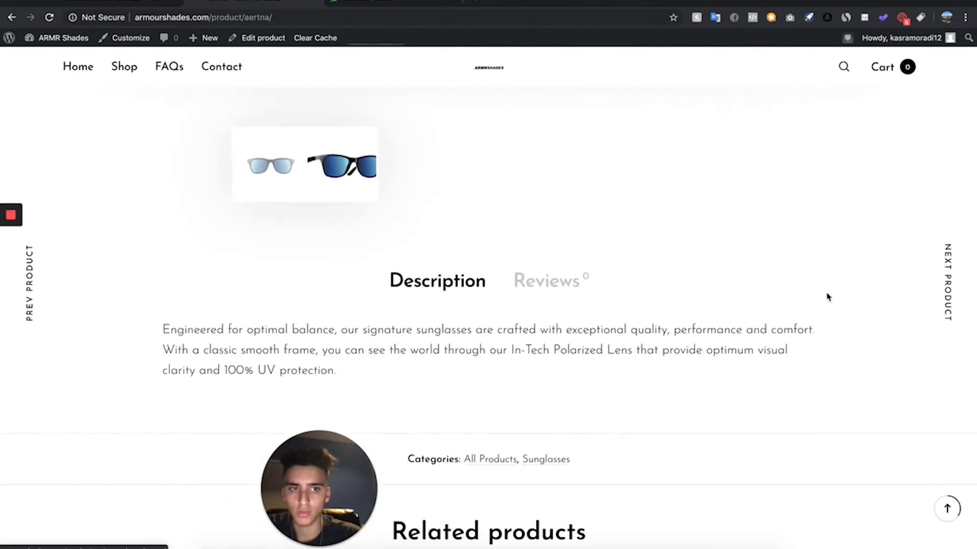
{"action": "scroll", "coordinate": [825, 375], "scroll_direction": "down", "scroll_amount": 2}
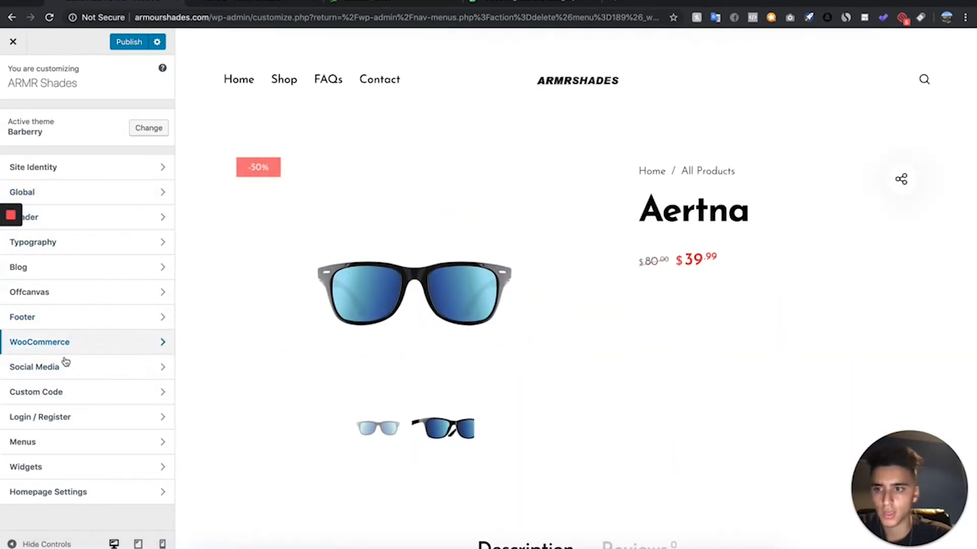
- Hide the category line on product pages with the custom CSS rule ".product_meta { display:none; }" in the theme customization
{"action": "left_click", "coordinate": [77, 395]}
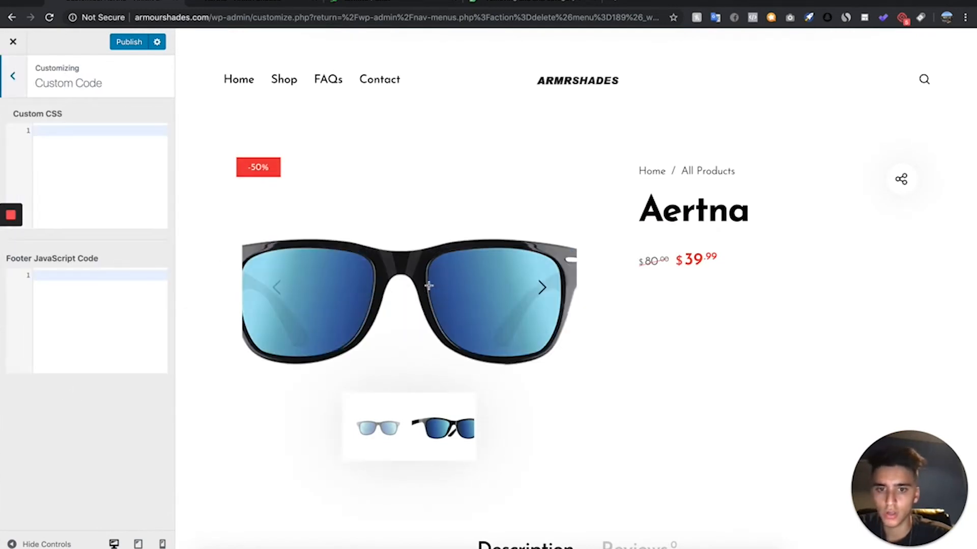
{"action": "scroll", "coordinate": [430, 290], "scroll_direction": "down", "scroll_amount": 6}
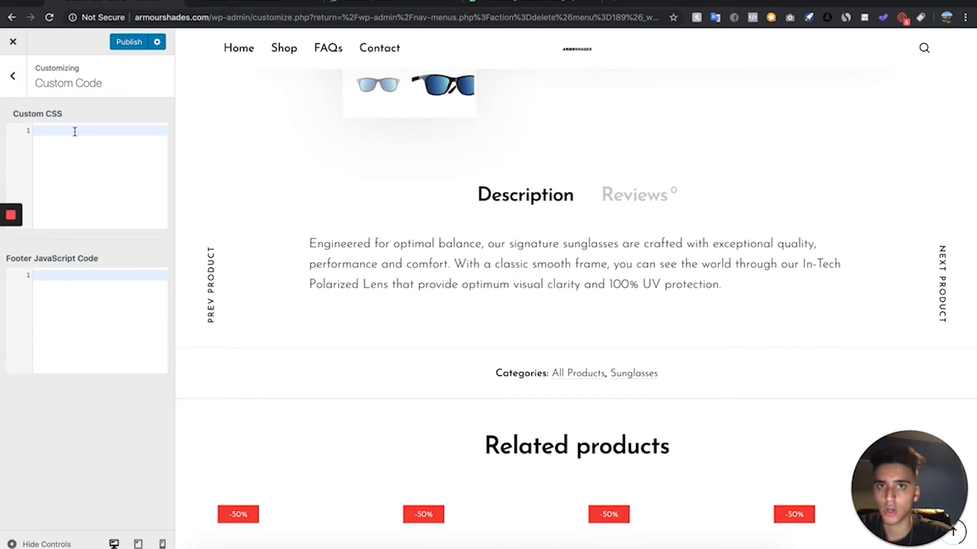
{"action": "type", "text": ".product_meta {     display:none; }"}
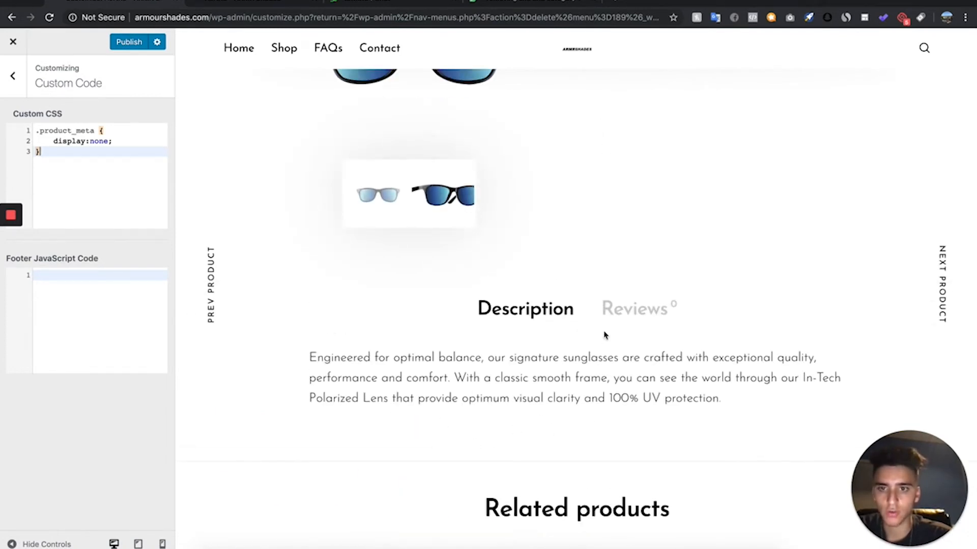
{"action": "scroll", "coordinate": [604, 334], "scroll_direction": "up", "scroll_amount": 3}
{"action": "left_click", "coordinate": [12, 76]}
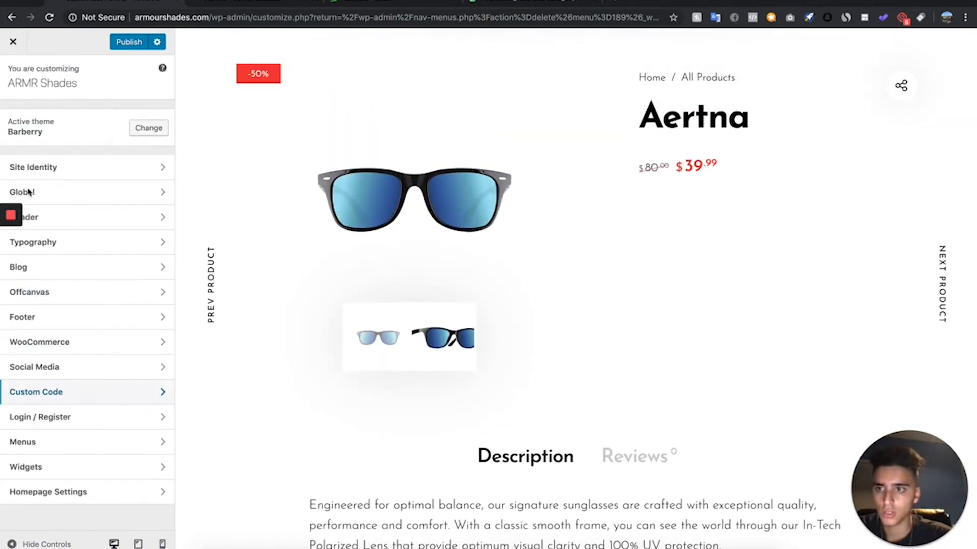
- Turn off Show Breadcrumbs in the WooCommerce Product Page customization settings
{"action": "left_click", "coordinate": [95, 352]}
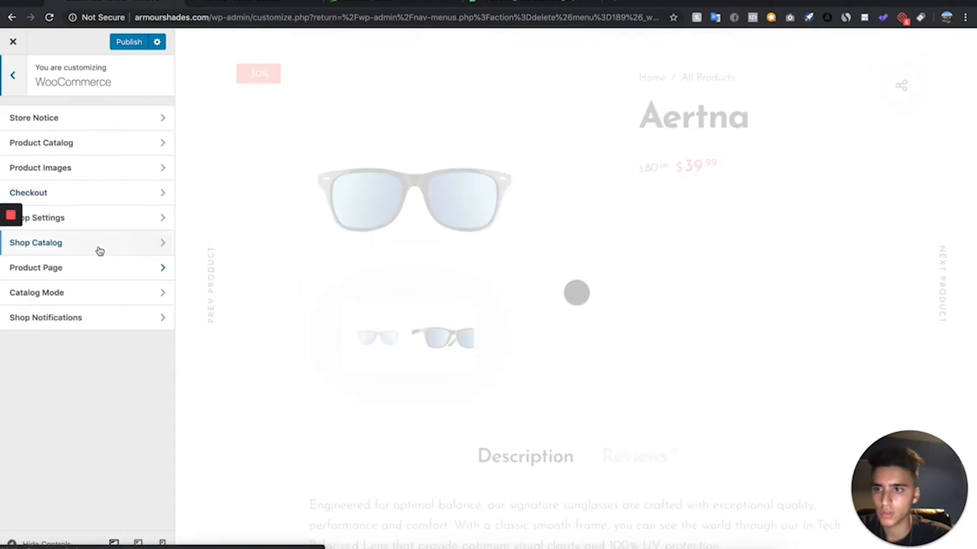
{"action": "left_click", "coordinate": [101, 268]}
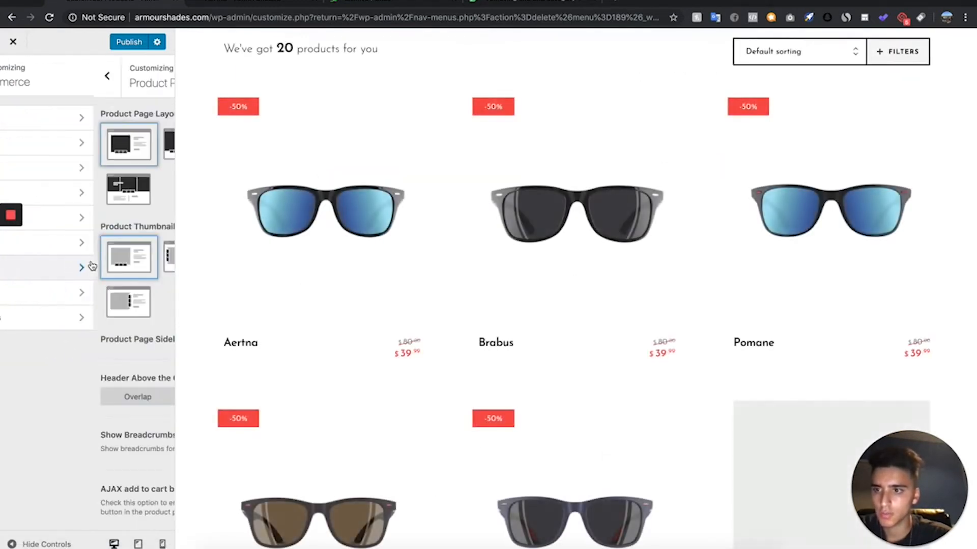
{"action": "scroll", "coordinate": [83, 370], "scroll_direction": "down", "scroll_amount": 5}
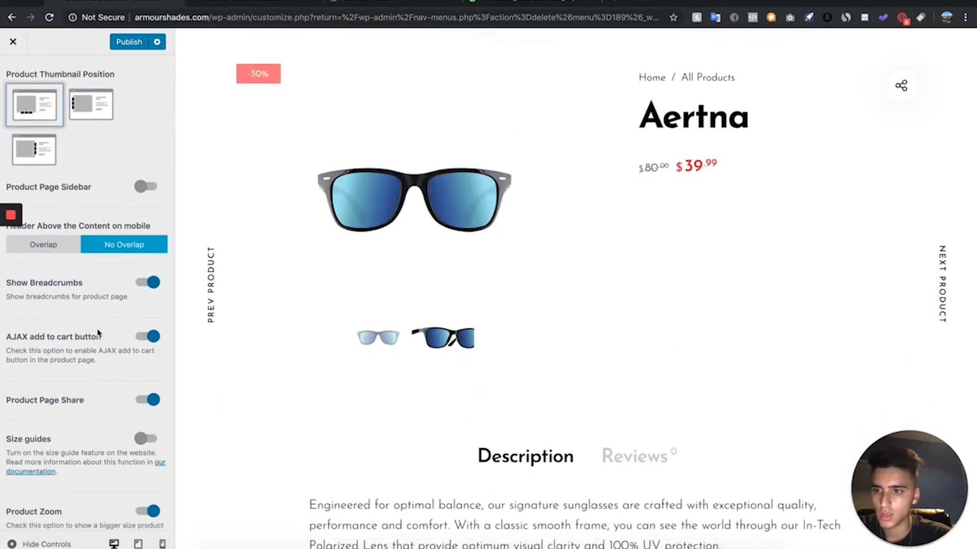
{"action": "scroll", "coordinate": [97, 358], "scroll_direction": "up", "scroll_amount": 5}
{"action": "left_click", "coordinate": [148, 435]}
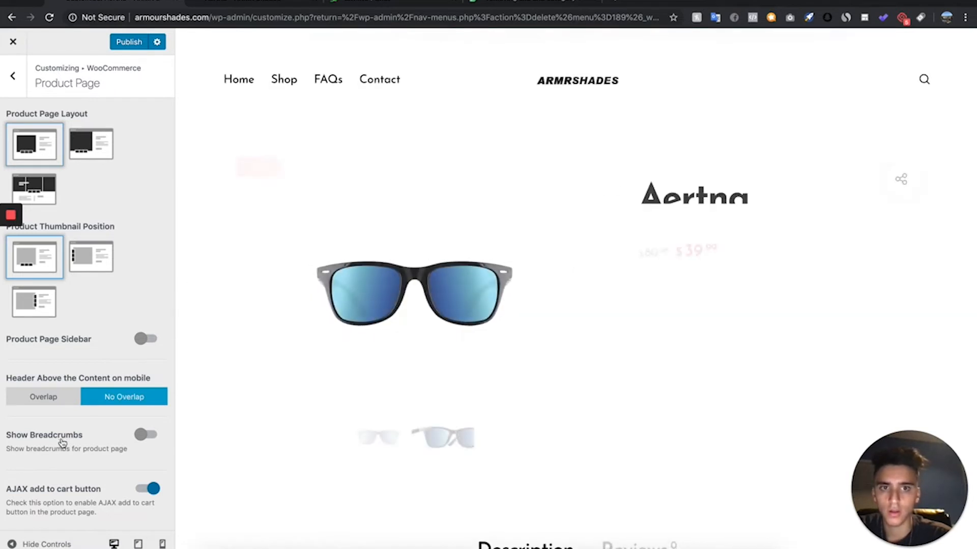
- Turn off Product Page Share for product pages and check the Aertna page preview
{"action": "scroll", "coordinate": [122, 382], "scroll_direction": "down", "scroll_amount": 3}
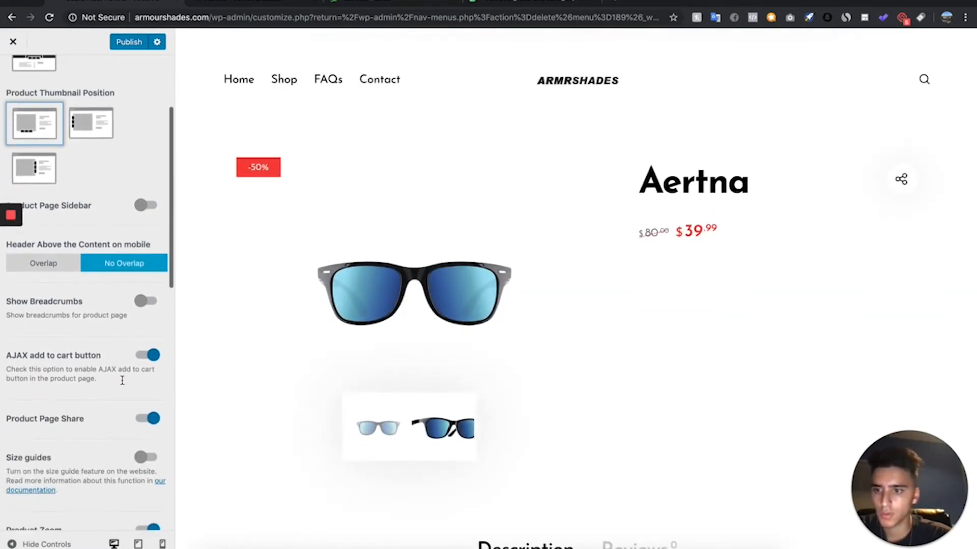
{"action": "left_click", "coordinate": [145, 410]}
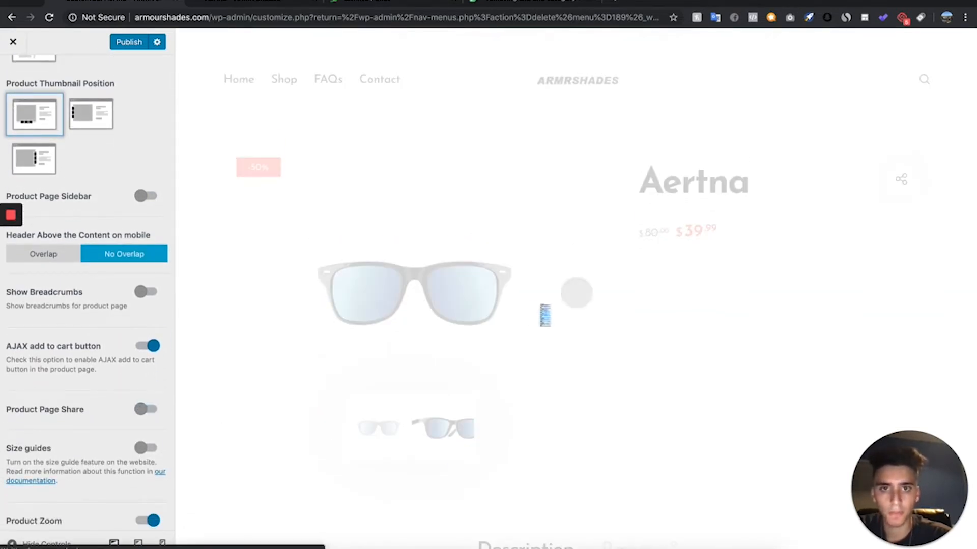
{"action": "scroll", "coordinate": [540, 307], "scroll_direction": "down", "scroll_amount": 9}
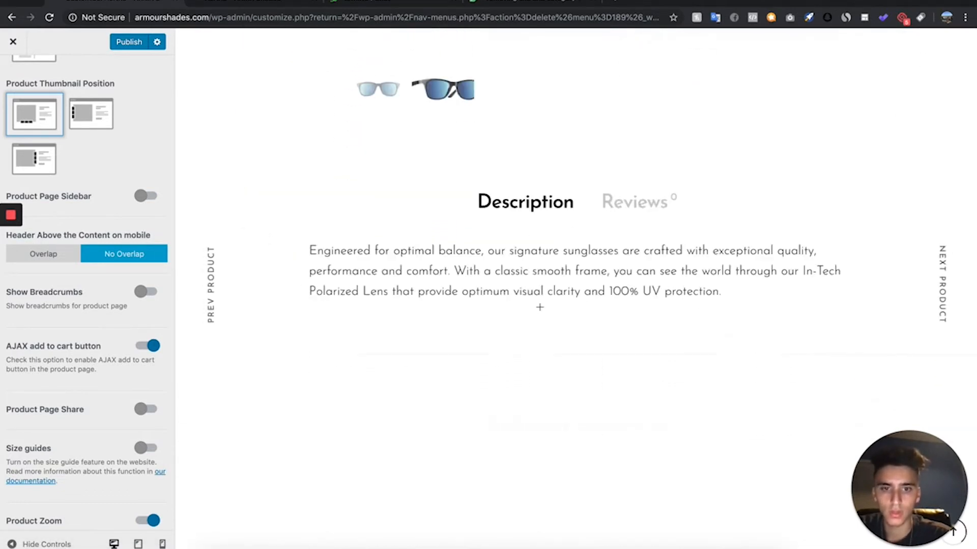
{"action": "scroll", "coordinate": [541, 310], "scroll_direction": "up", "scroll_amount": 3}
{"action": "scroll", "coordinate": [94, 468], "scroll_direction": "down", "scroll_amount": 1}
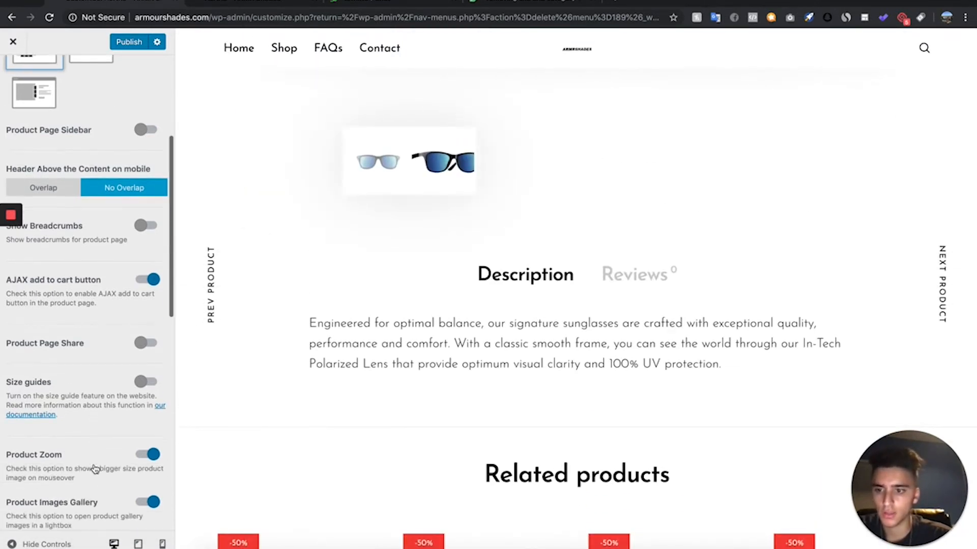
- Turn off Product Zoom and Product Navigation for product pages and check the Aertna preview
{"action": "scroll", "coordinate": [290, 190], "scroll_direction": "up", "scroll_amount": 4}
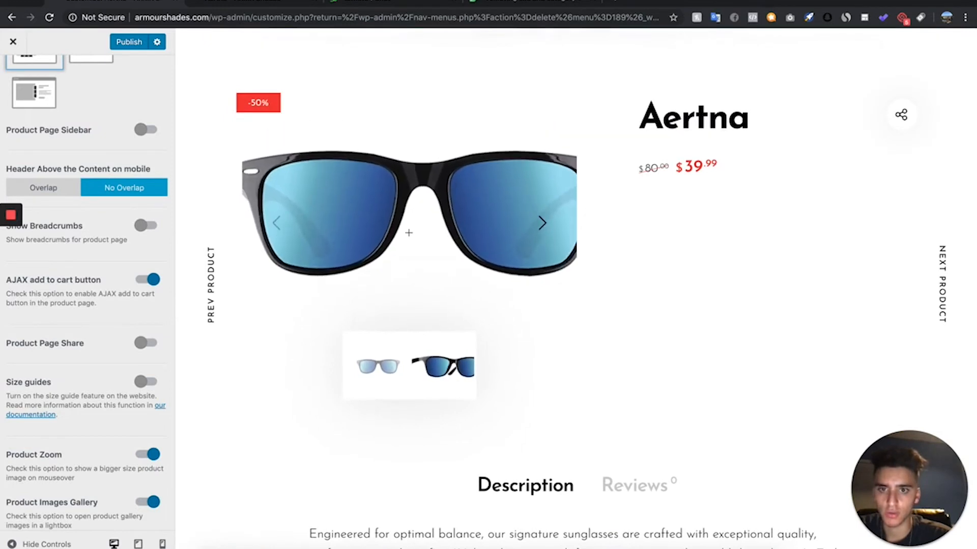
{"action": "scroll", "coordinate": [77, 483], "scroll_direction": "down", "scroll_amount": 4}
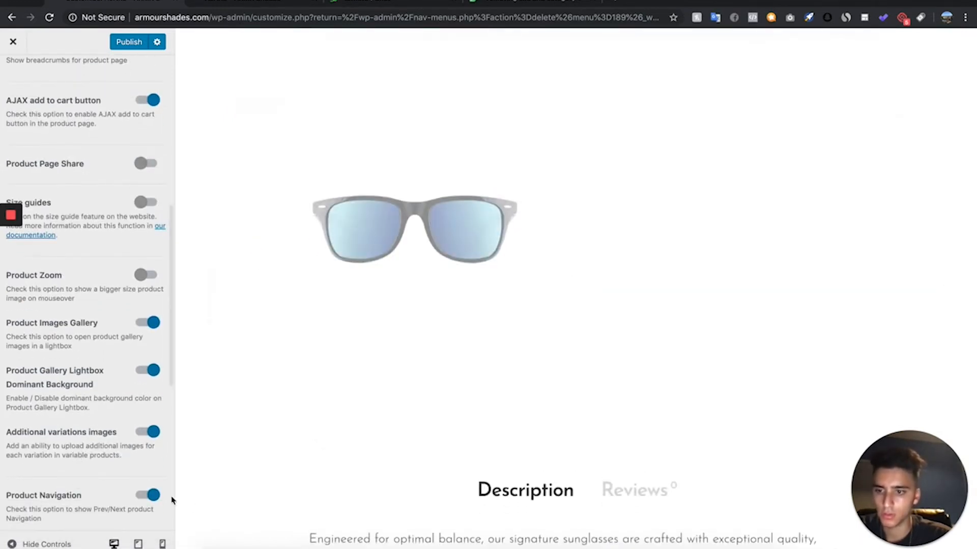
{"action": "left_click", "coordinate": [148, 495]}
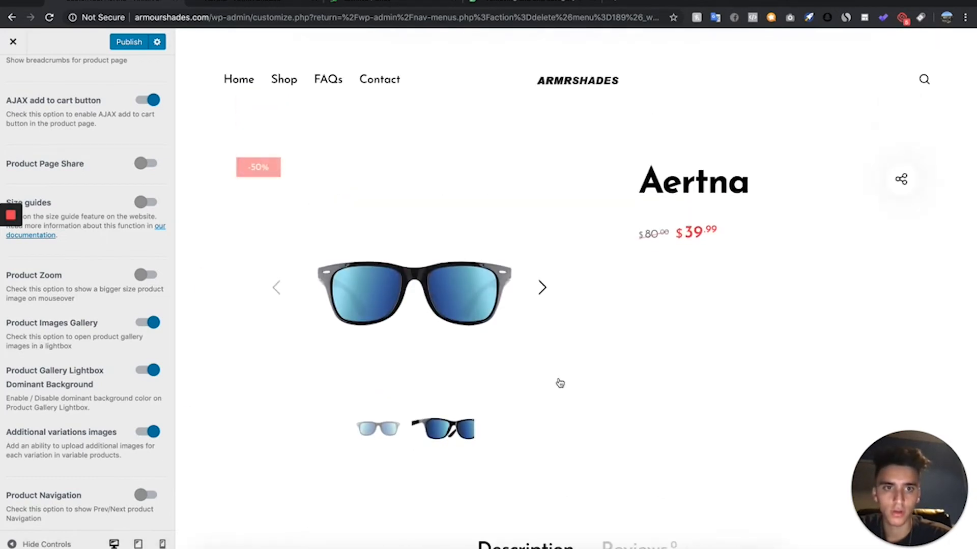
{"action": "scroll", "coordinate": [97, 227], "scroll_direction": "up", "scroll_amount": 2}
{"action": "scroll", "coordinate": [105, 227], "scroll_direction": "down", "scroll_amount": 4}
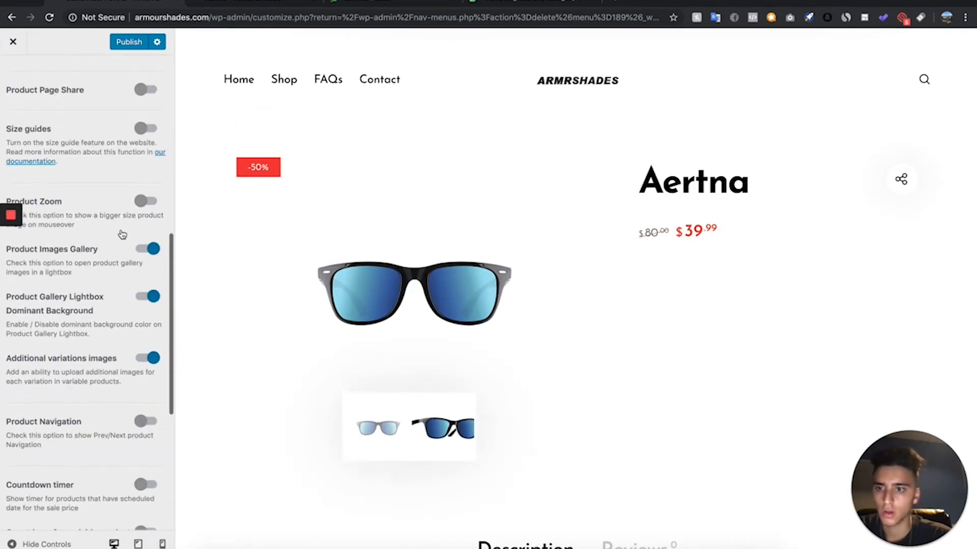
- Turn off Upsells Products in the Product Page customization and review the remaining product page options
{"action": "scroll", "coordinate": [122, 233], "scroll_direction": "down", "scroll_amount": 9}
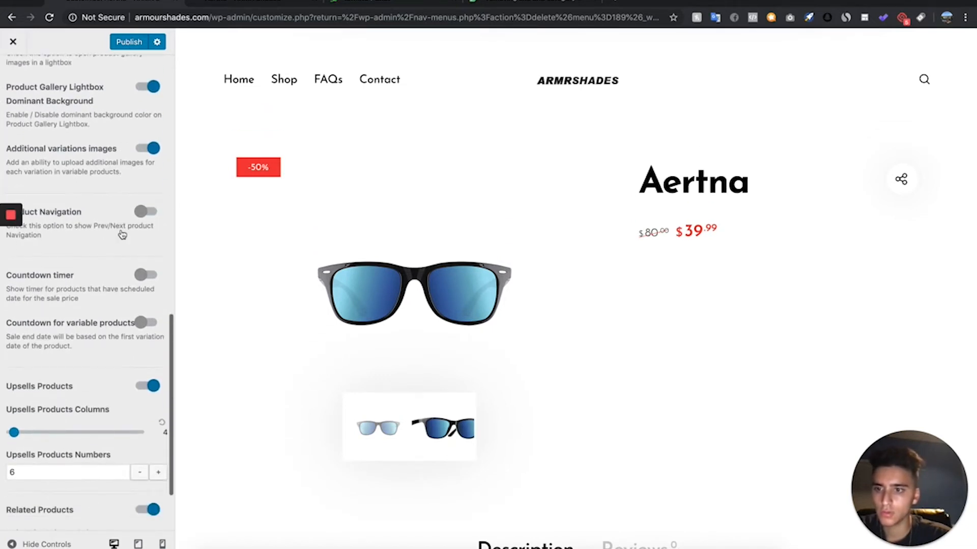
{"action": "left_click", "coordinate": [154, 305]}
{"action": "scroll", "coordinate": [80, 374], "scroll_direction": "up", "scroll_amount": 5}
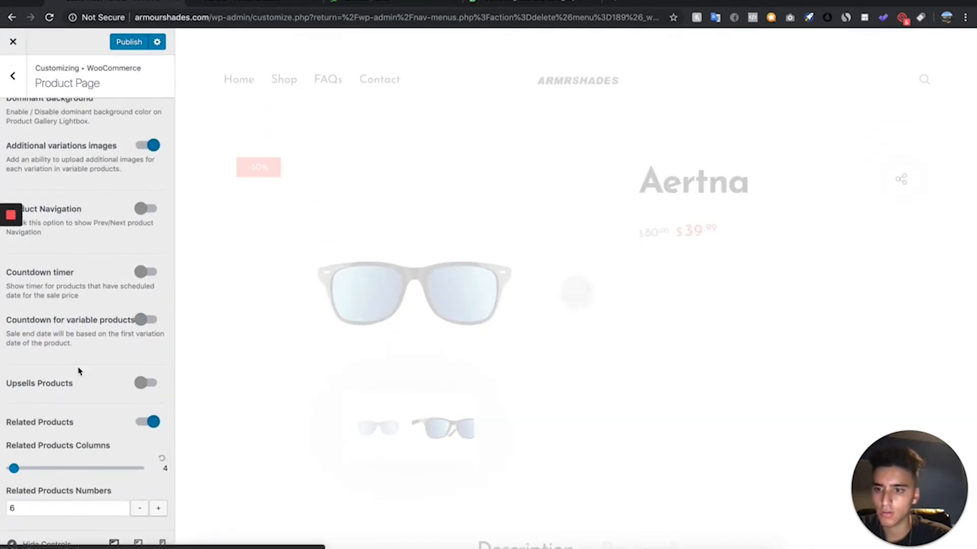
{"action": "scroll", "coordinate": [79, 372], "scroll_direction": "up", "scroll_amount": 12}
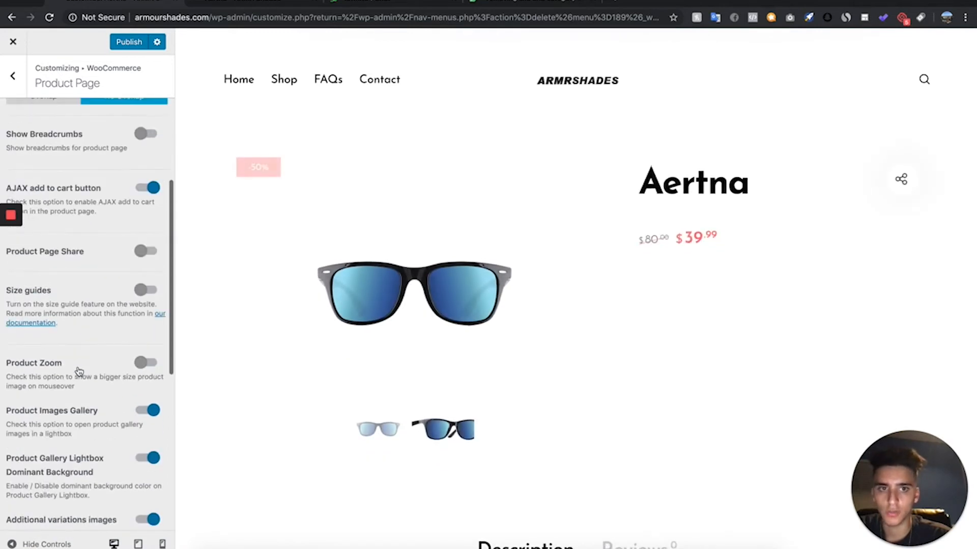
{"action": "scroll", "coordinate": [80, 372], "scroll_direction": "up", "scroll_amount": 4}
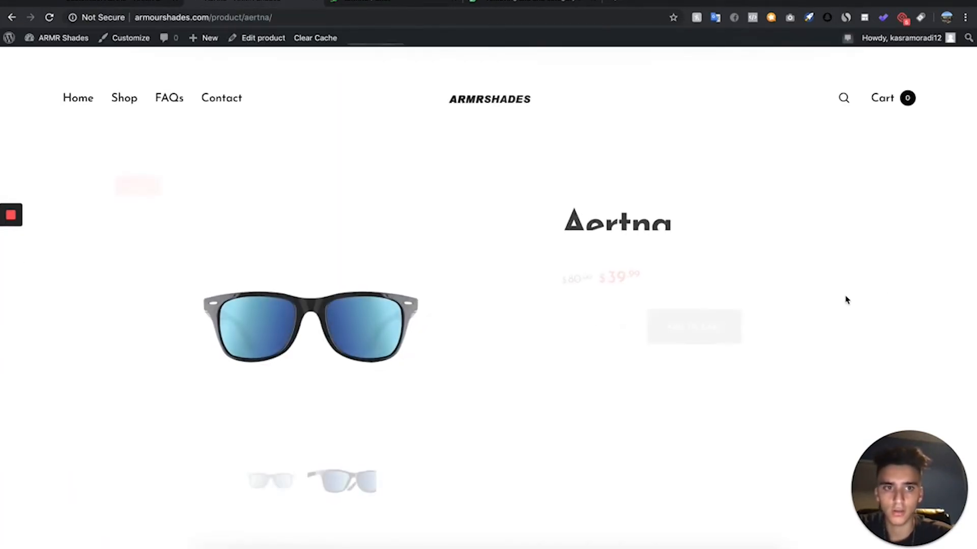
- Examine the live Aertna product page from the product image through the description and reviews to the related products
{"action": "scroll", "coordinate": [844, 306], "scroll_direction": "down", "scroll_amount": 1}
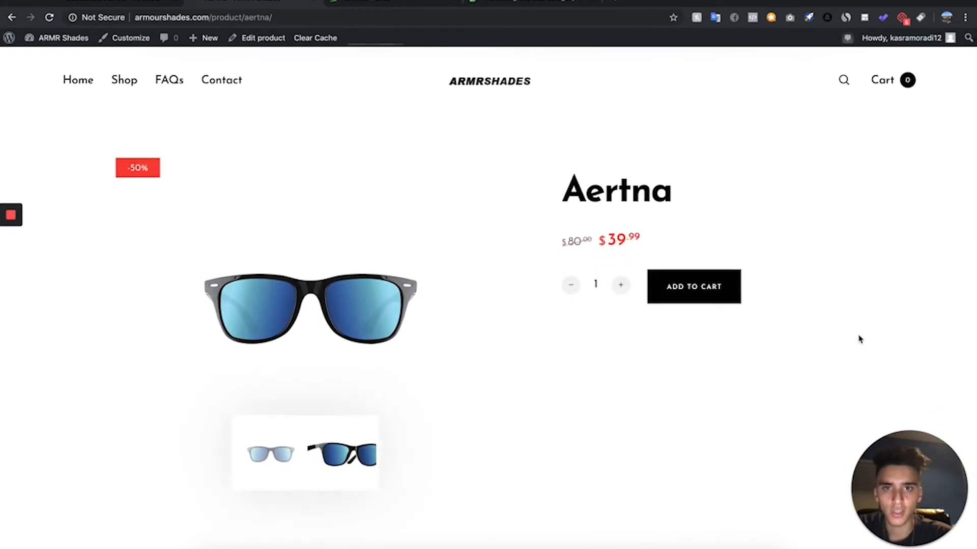
{"action": "scroll", "coordinate": [858, 338], "scroll_direction": "down", "scroll_amount": 6}
{"action": "scroll", "coordinate": [858, 339], "scroll_direction": "down", "scroll_amount": 5}
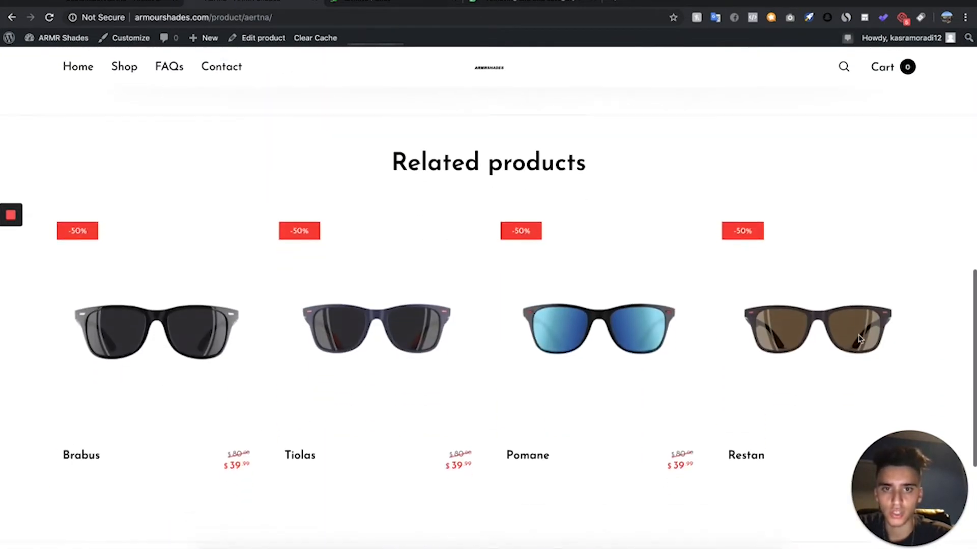
{"action": "scroll", "coordinate": [859, 339], "scroll_direction": "up", "scroll_amount": 15}
{"action": "scroll", "coordinate": [860, 338], "scroll_direction": "down", "scroll_amount": 5}
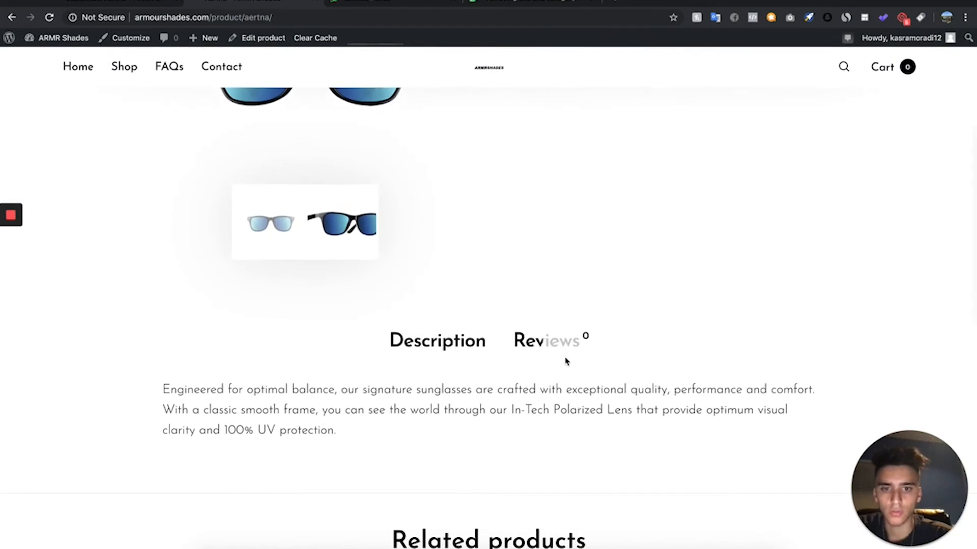
- Disable product reviews in the WooCommerce product settings and save the changes
{"action": "left_click", "coordinate": [131, 37]}
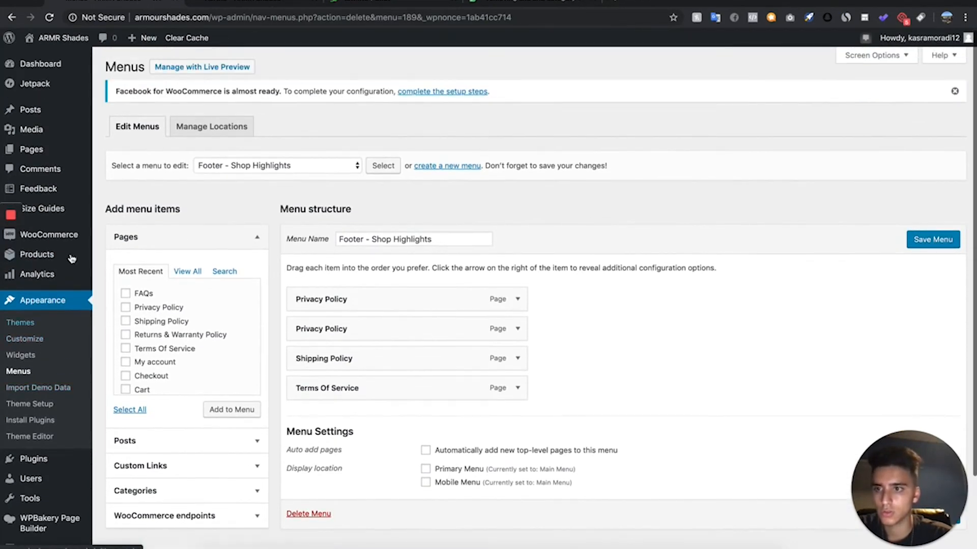
{"action": "mouse_move", "coordinate": [51, 234]}
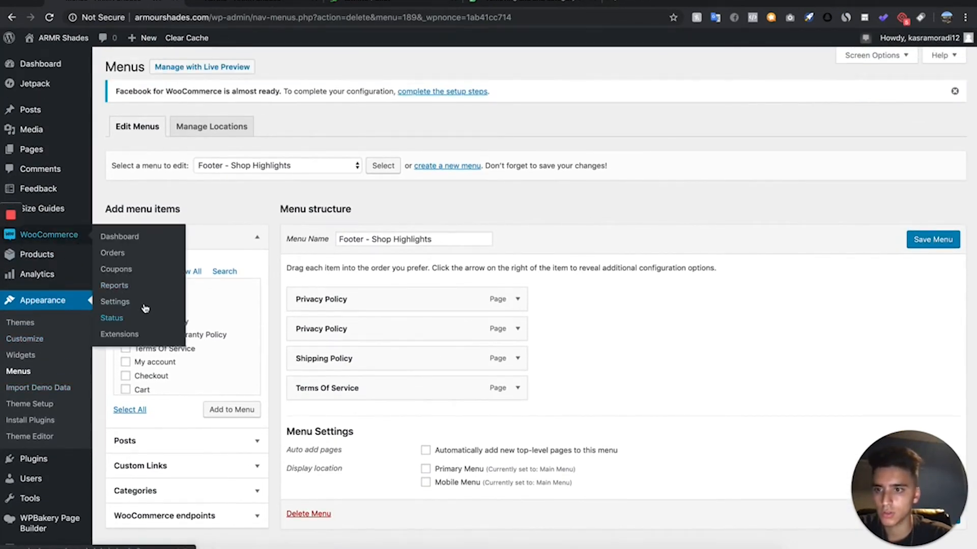
{"action": "left_click", "coordinate": [115, 302]}
{"action": "left_click", "coordinate": [190, 130]}
{"action": "scroll", "coordinate": [217, 181], "scroll_direction": "down", "scroll_amount": 3}
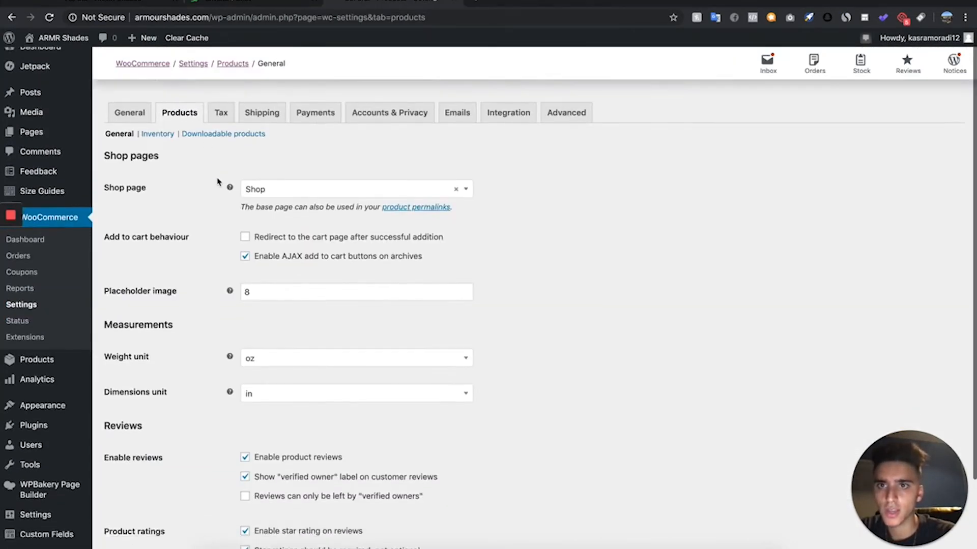
{"action": "scroll", "coordinate": [218, 182], "scroll_direction": "up", "scroll_amount": 2}
{"action": "scroll", "coordinate": [218, 181], "scroll_direction": "down", "scroll_amount": 2}
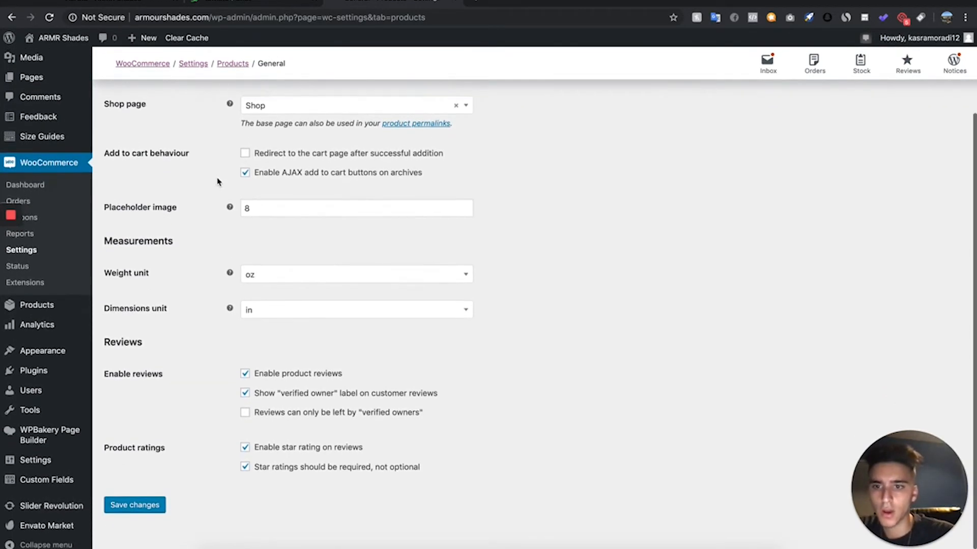
{"action": "left_click", "coordinate": [264, 366]}
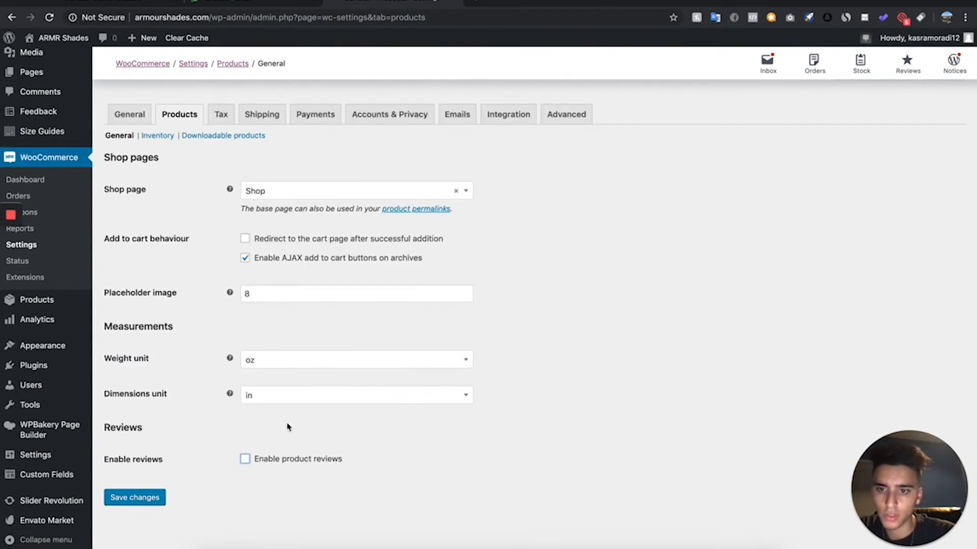
{"action": "left_click", "coordinate": [140, 500]}
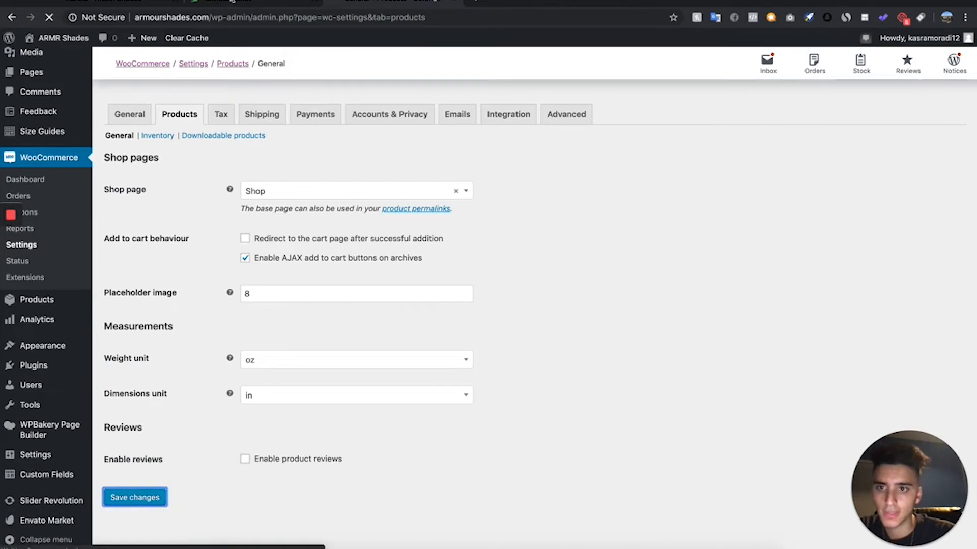
- Reload the live Aertna product page and examine its description section, related products and footer
{"action": "left_click", "coordinate": [477, 2]}
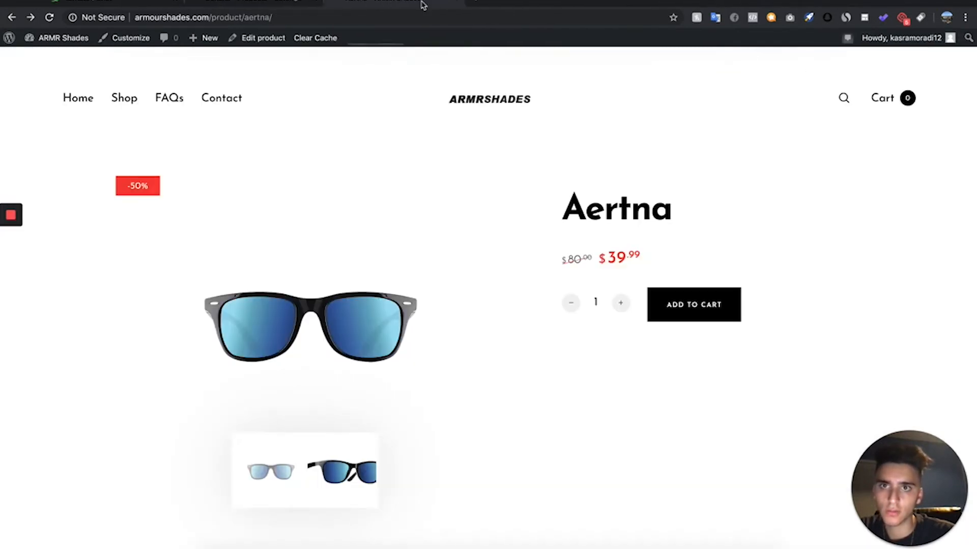
{"action": "left_click", "coordinate": [50, 18]}
{"action": "scroll", "coordinate": [409, 237], "scroll_direction": "down", "scroll_amount": 5}
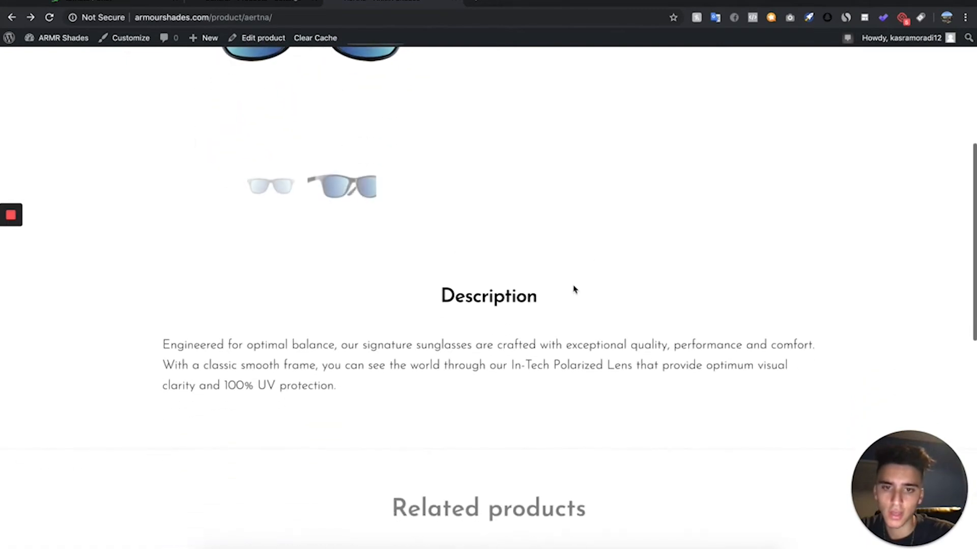
{"action": "scroll", "coordinate": [562, 303], "scroll_direction": "up", "scroll_amount": 10}
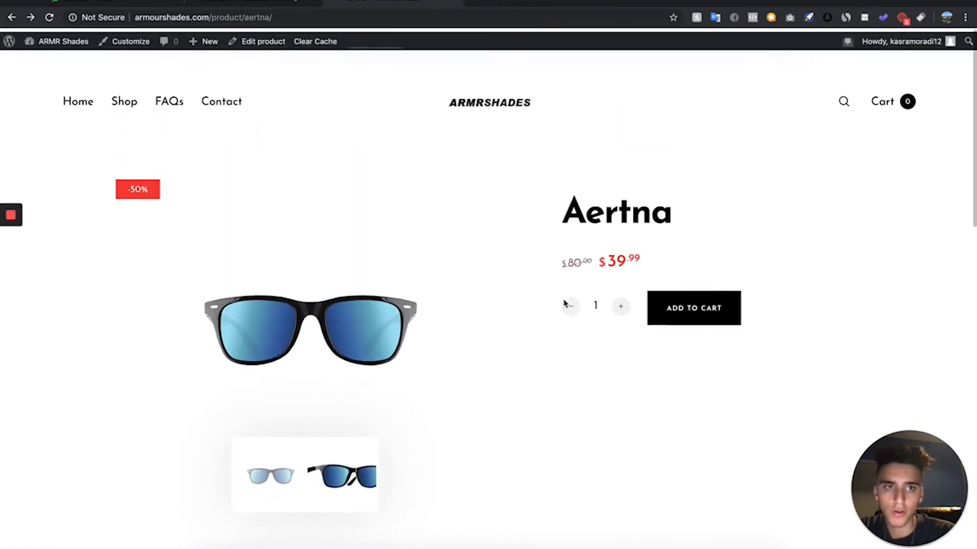
{"action": "scroll", "coordinate": [434, 257], "scroll_direction": "down", "scroll_amount": 3}
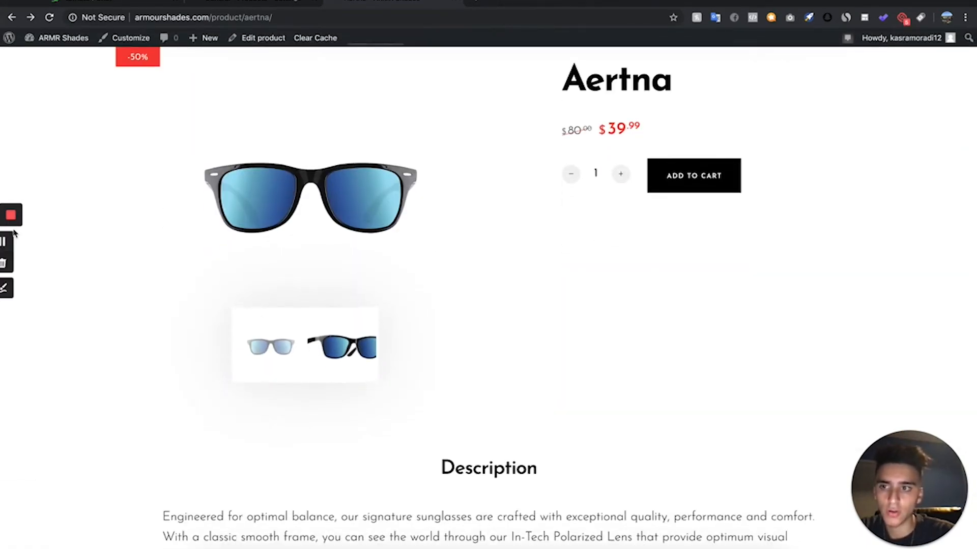
{"action": "scroll", "coordinate": [197, 148], "scroll_direction": "down", "scroll_amount": 15}
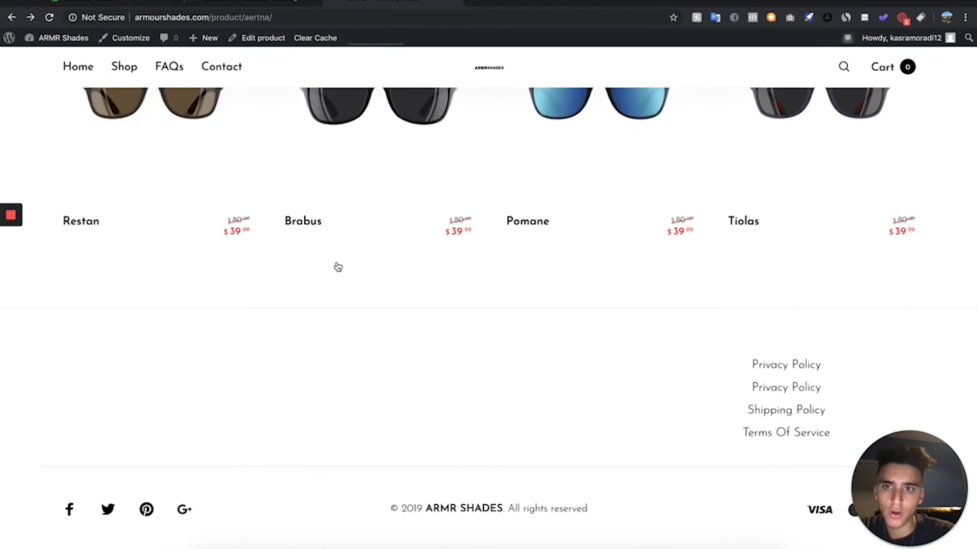
{"action": "scroll", "coordinate": [338, 266], "scroll_direction": "up", "scroll_amount": 10}
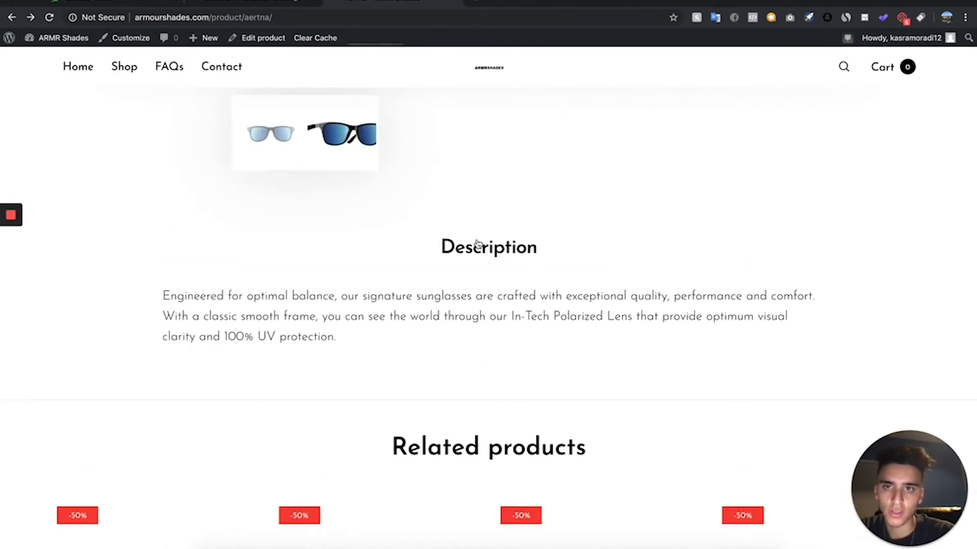
{"action": "scroll", "coordinate": [477, 245], "scroll_direction": "up", "scroll_amount": 7}
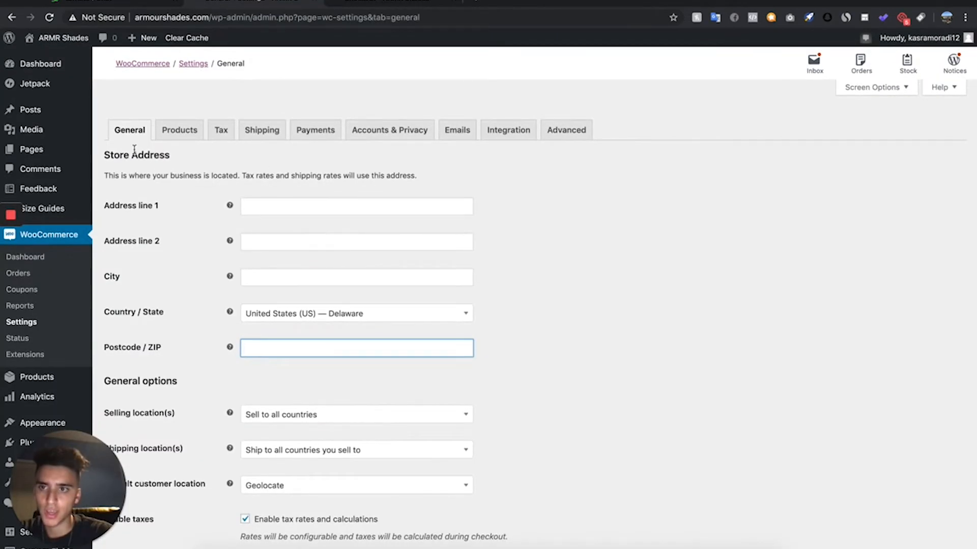
- Disable tax rates and calculations in the general WooCommerce settings and save the changes
{"action": "scroll", "coordinate": [222, 199], "scroll_direction": "down", "scroll_amount": 1}
{"action": "scroll", "coordinate": [222, 200], "scroll_direction": "up", "scroll_amount": 2}
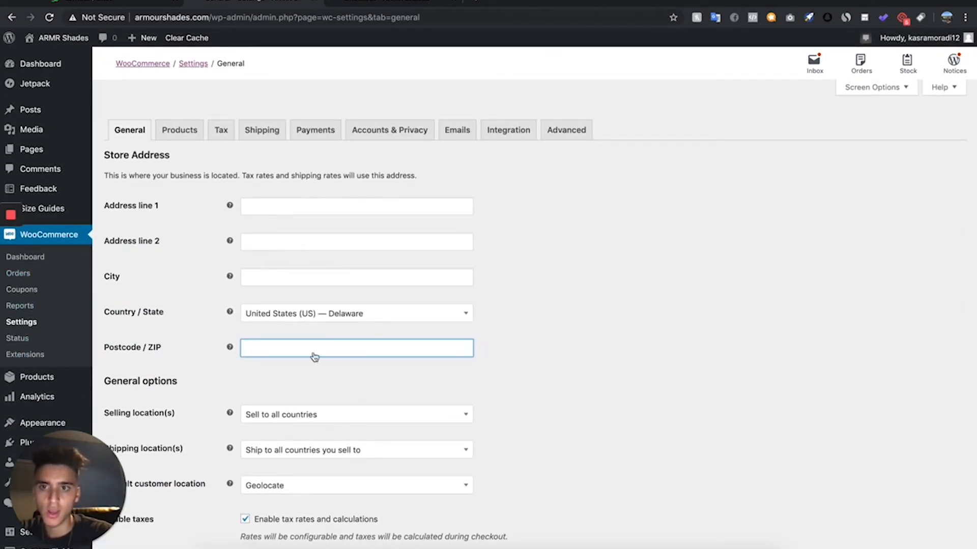
{"action": "left_click", "coordinate": [504, 321]}
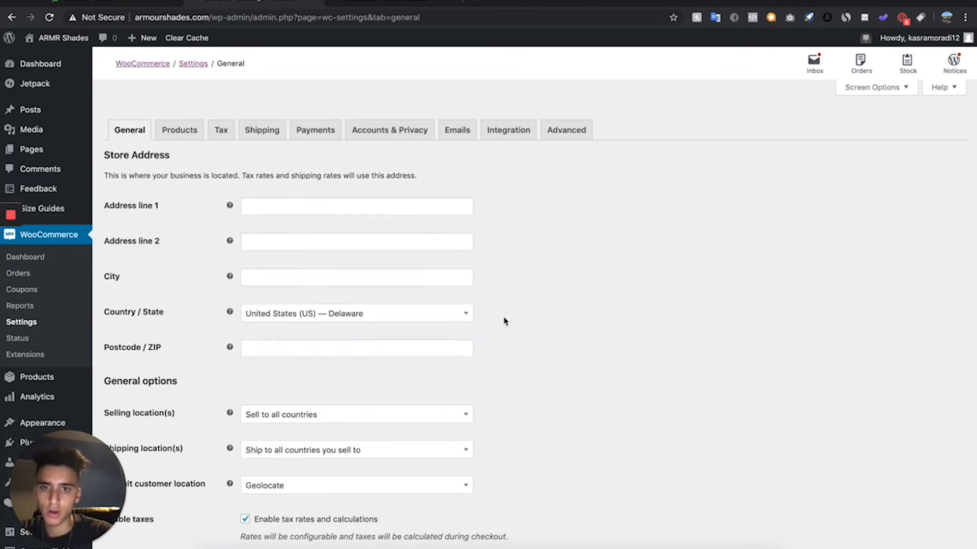
{"action": "scroll", "coordinate": [503, 321], "scroll_direction": "down", "scroll_amount": 2}
{"action": "scroll", "coordinate": [504, 320], "scroll_direction": "down", "scroll_amount": 2}
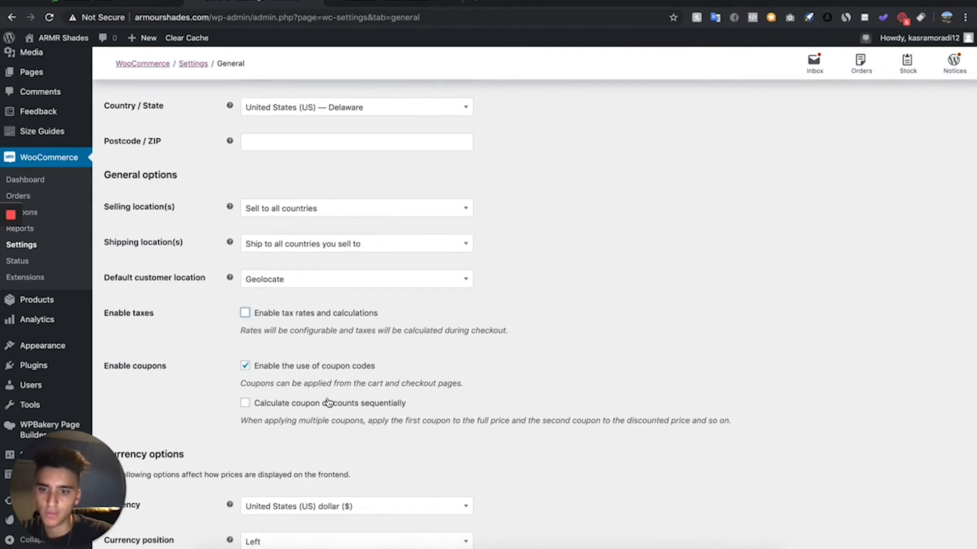
{"action": "scroll", "coordinate": [328, 403], "scroll_direction": "down", "scroll_amount": 4}
{"action": "left_click", "coordinate": [114, 498]}
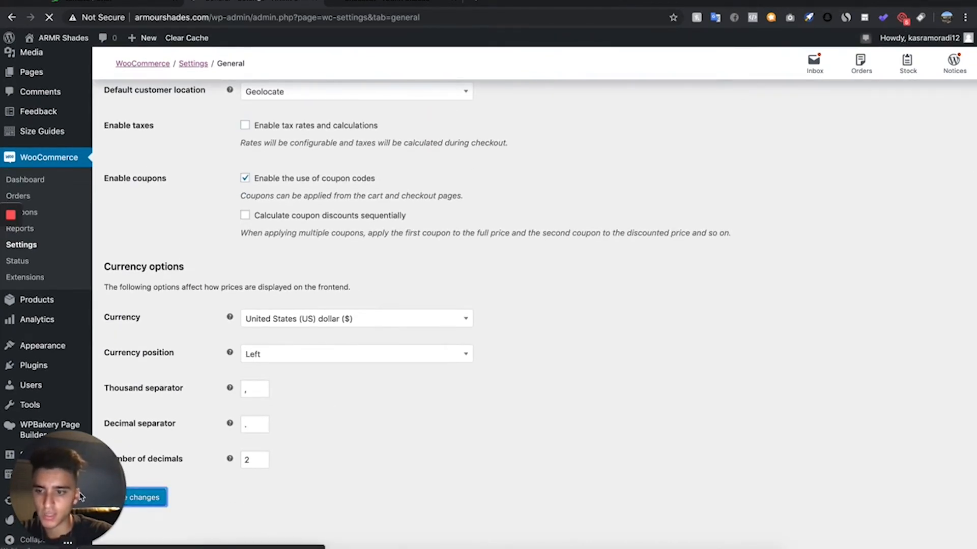
- Add a WooCommerce shipping zone named "Shipping" without selecting any zone regions
{"action": "left_click", "coordinate": [258, 192]}
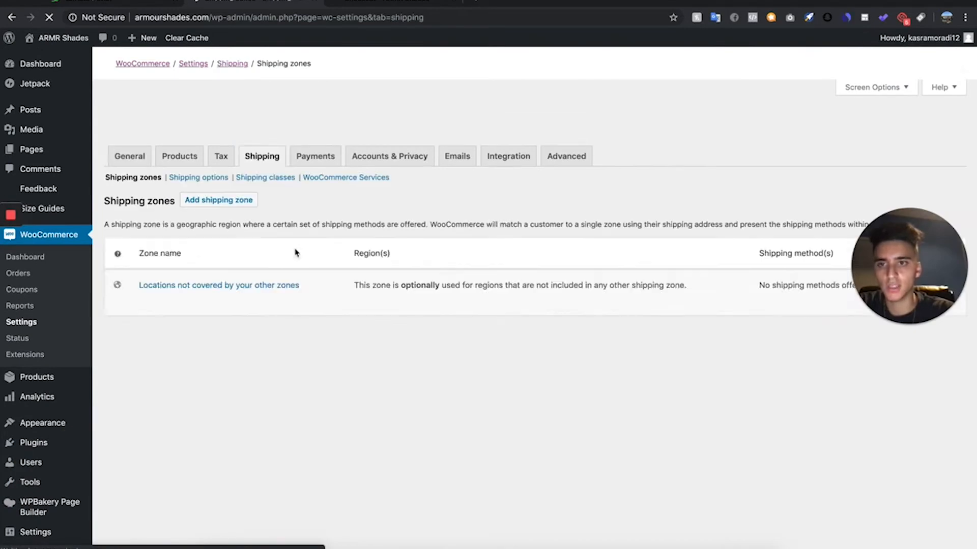
{"action": "scroll", "coordinate": [204, 392], "scroll_direction": "down", "scroll_amount": 3}
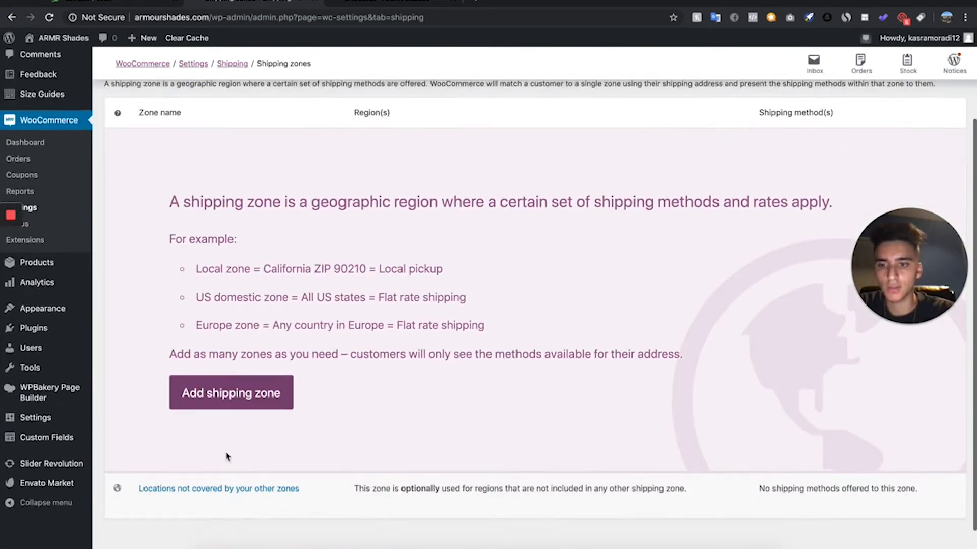
{"action": "left_click", "coordinate": [252, 390]}
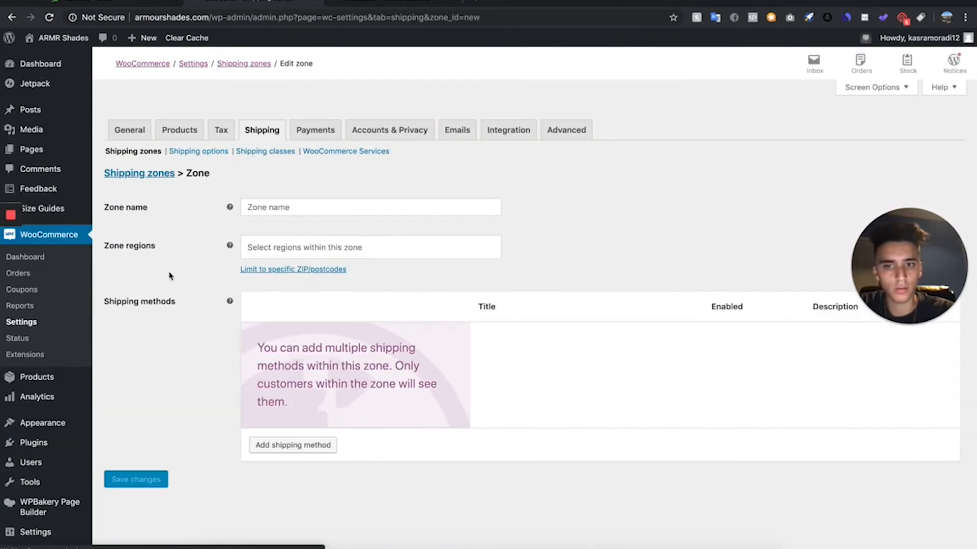
{"action": "left_click", "coordinate": [340, 203]}
{"action": "type", "text": "Shipping"}
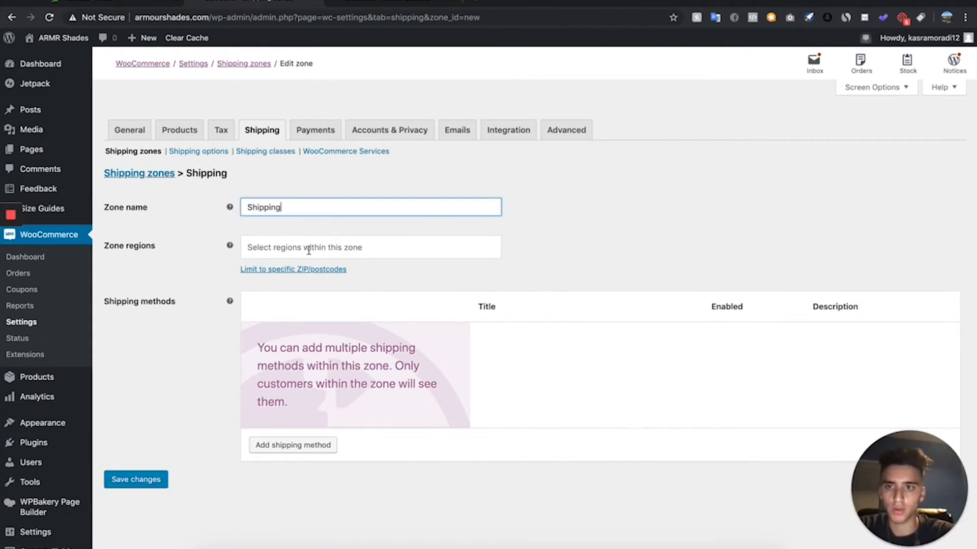
{"action": "left_click", "coordinate": [316, 253]}
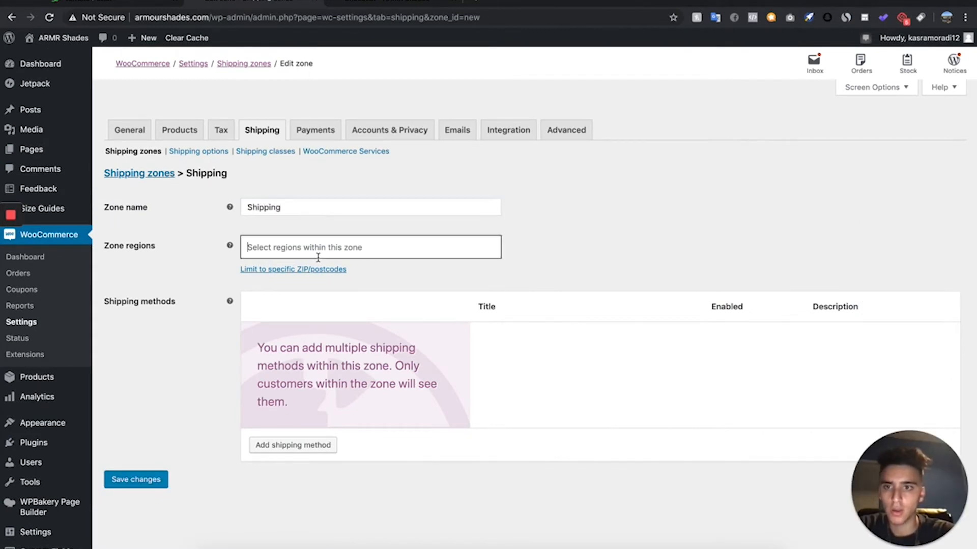
{"action": "left_click", "coordinate": [566, 257]}
- Add a free shipping method to the Shipping zone
{"action": "left_click", "coordinate": [292, 443]}
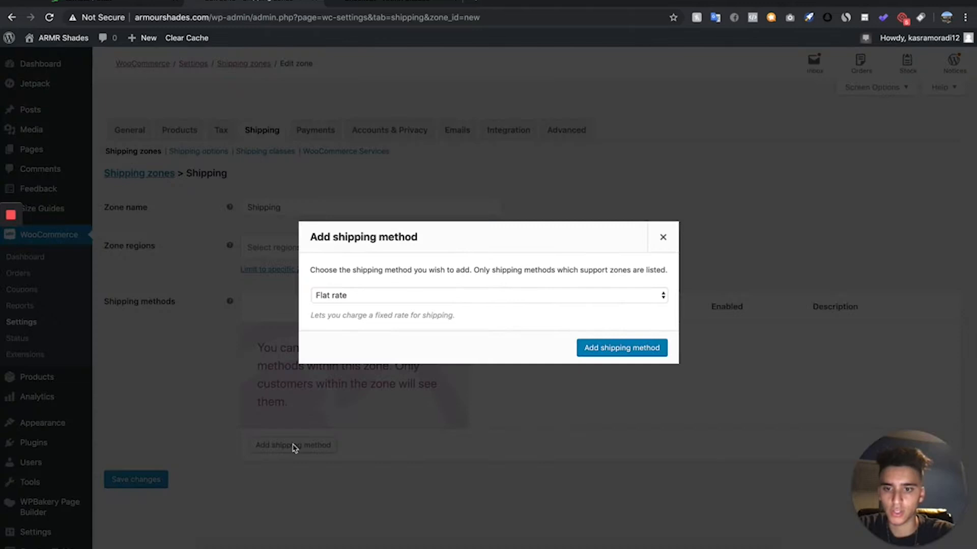
{"action": "left_click", "coordinate": [370, 296]}
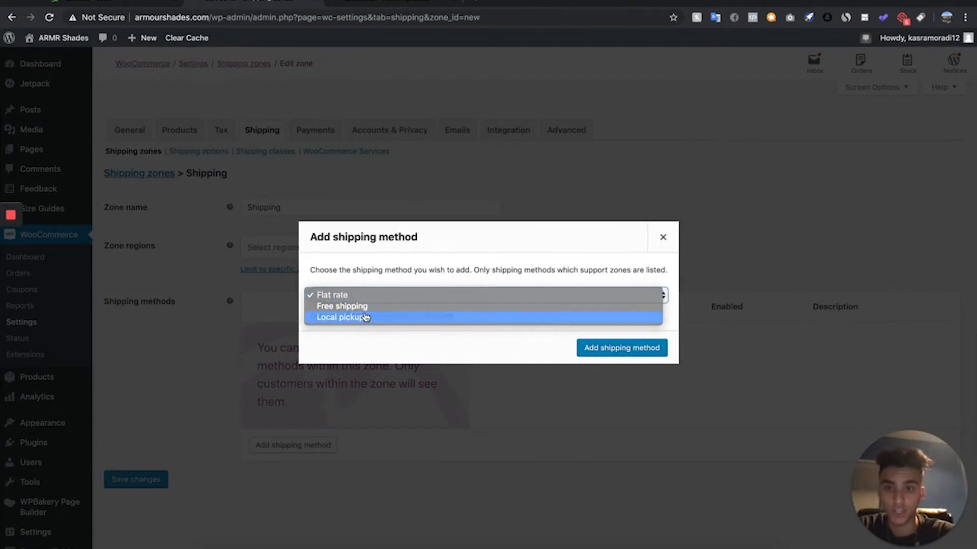
{"action": "left_click", "coordinate": [366, 317]}
{"action": "left_click", "coordinate": [373, 289]}
{"action": "left_click", "coordinate": [410, 279]}
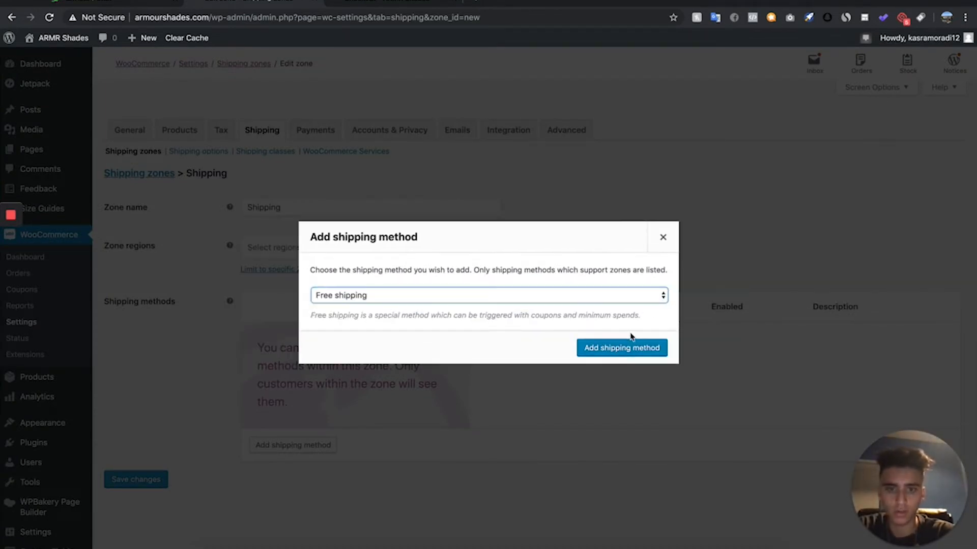
{"action": "left_click", "coordinate": [635, 353]}
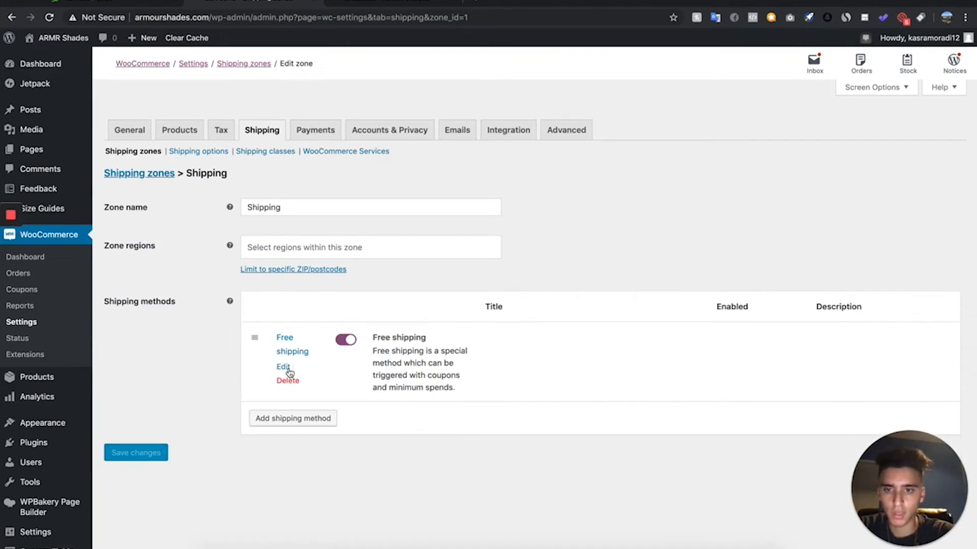
- Retitle the free shipping method as "Free Tracked Shipping" and save its settings
{"action": "left_click", "coordinate": [283, 367]}
{"action": "left_click", "coordinate": [414, 276]}
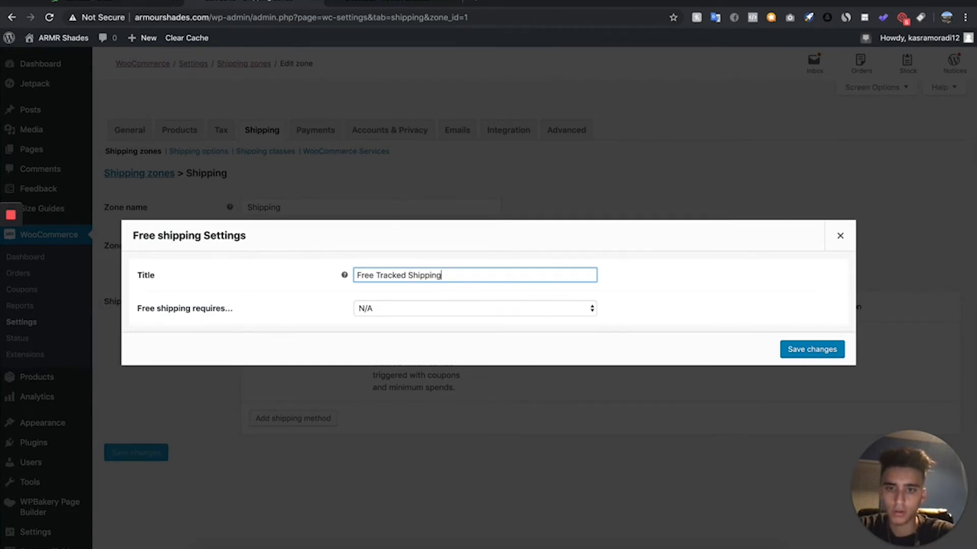
{"action": "left_click", "coordinate": [442, 337]}
{"action": "left_click", "coordinate": [795, 352]}
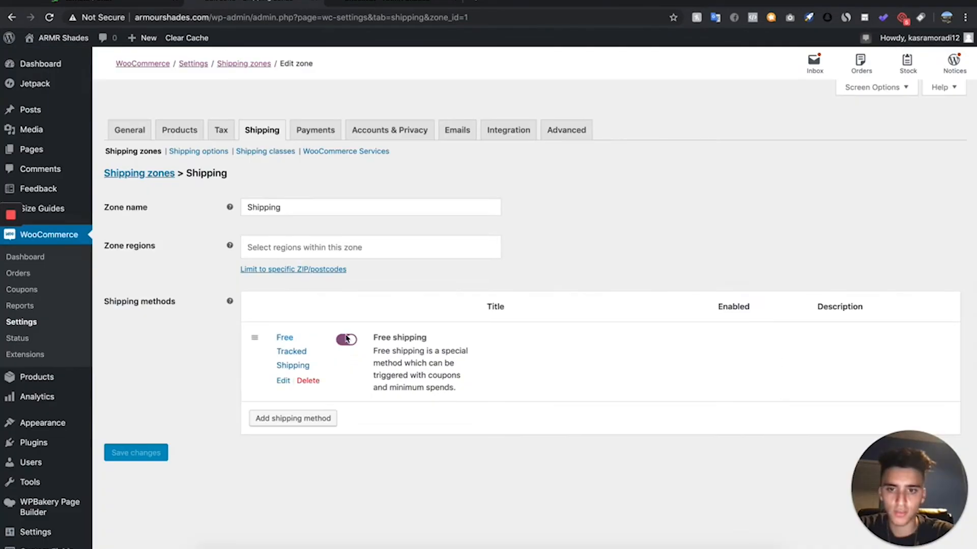
- Add a flat rate shipping method to the Shipping zone alongside Free Tracked Shipping
{"action": "left_click", "coordinate": [293, 420]}
{"action": "left_click", "coordinate": [361, 296]}
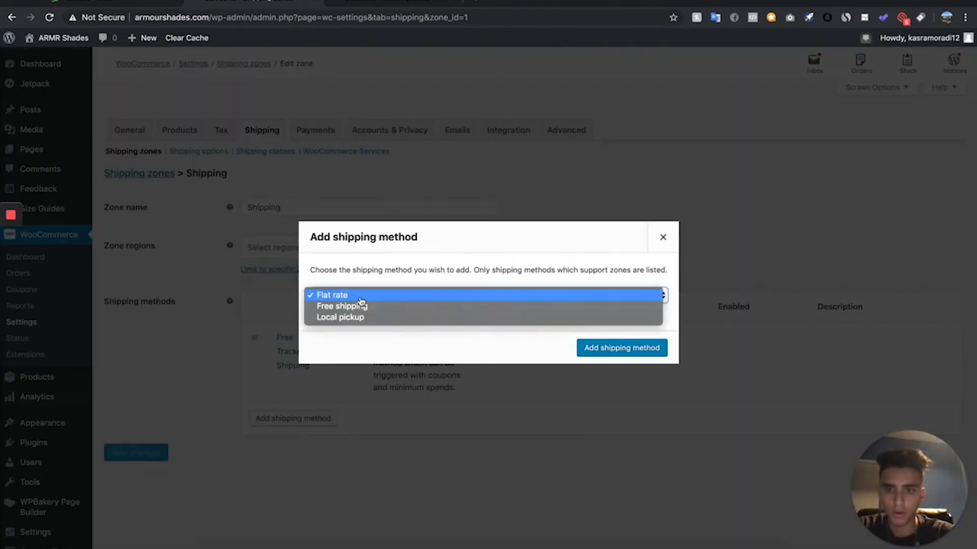
{"action": "left_click", "coordinate": [346, 295]}
{"action": "left_click", "coordinate": [606, 348]}
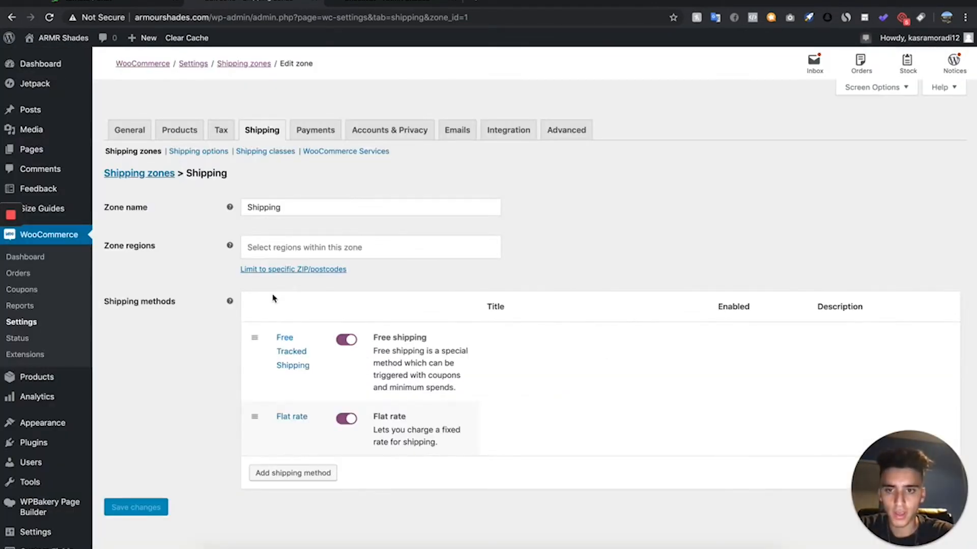
- Title the flat rate method "Shipping & Handling + Express Processing (SKIP THE LINE!)", set cost 4.95 and tax status None, and save
{"action": "left_click", "coordinate": [279, 431]}
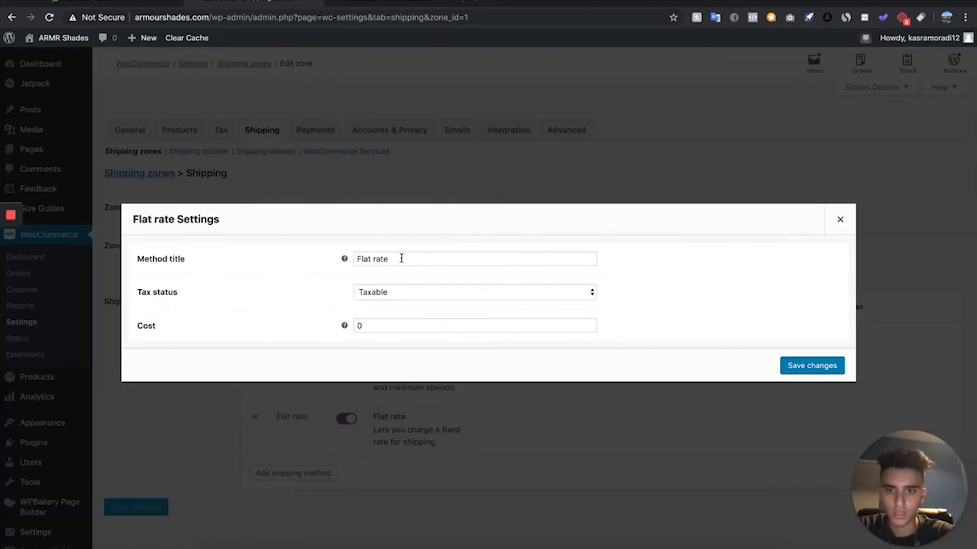
{"action": "left_click_drag", "start_coordinate": [407, 264], "coordinate": [322, 263]}
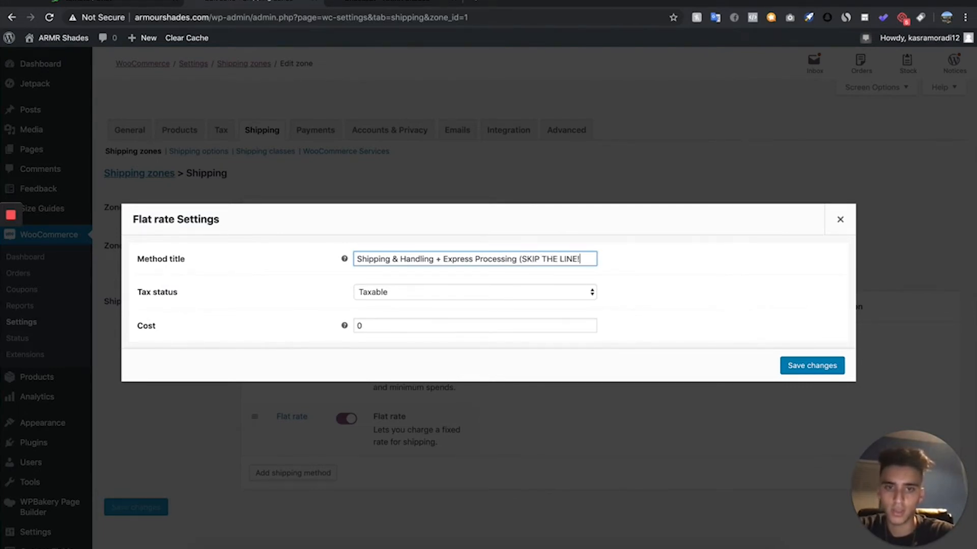
{"action": "left_click_drag", "start_coordinate": [387, 325], "coordinate": [345, 325]}
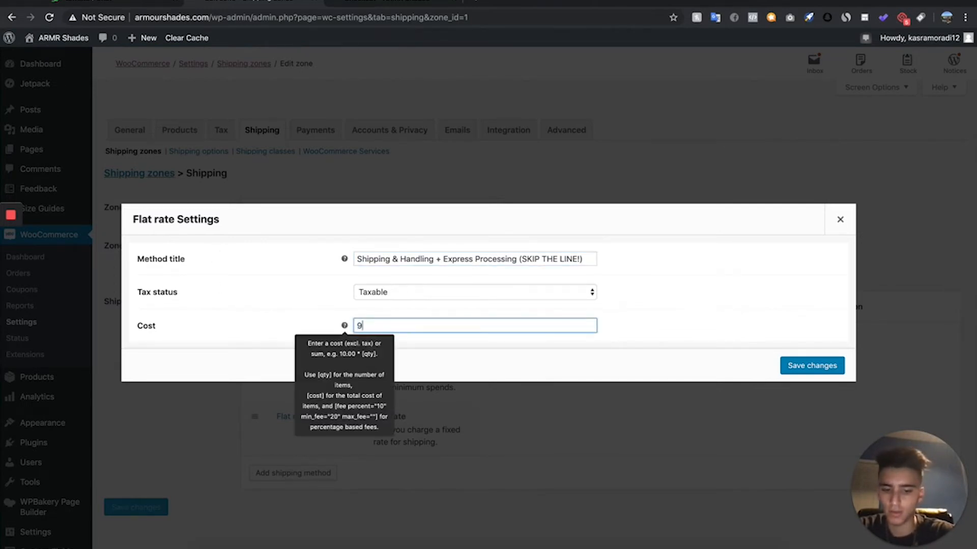
{"action": "left_click", "coordinate": [591, 293]}
{"action": "left_click", "coordinate": [577, 303]}
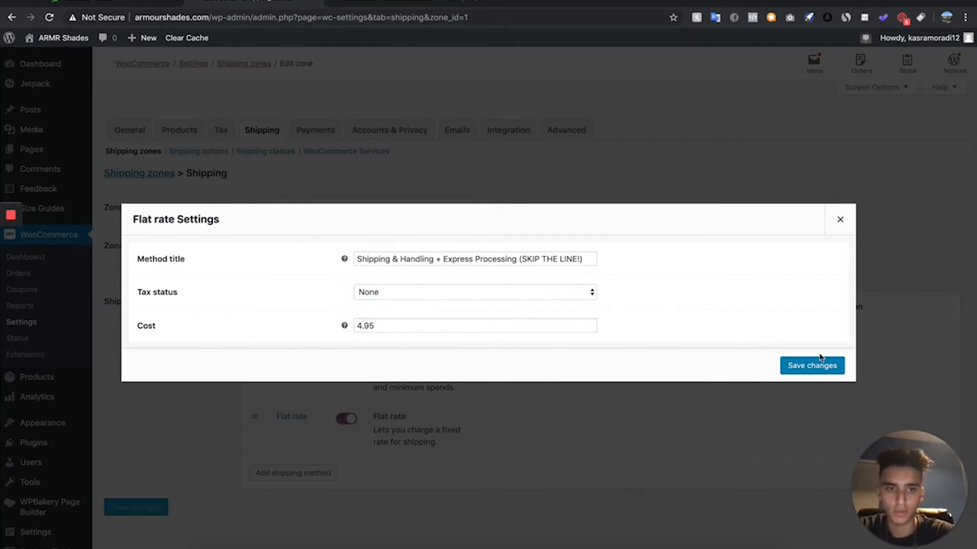
{"action": "left_click", "coordinate": [812, 365]}
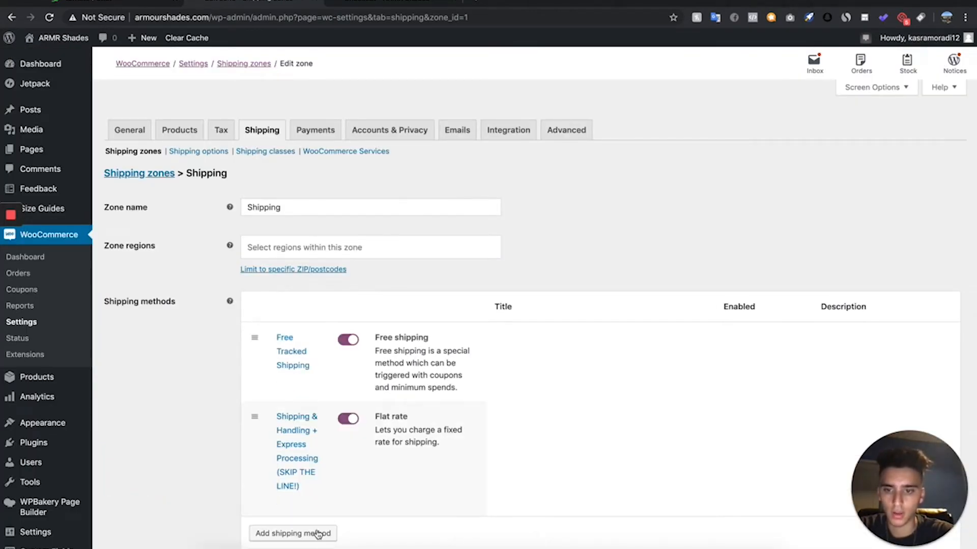
- Add a second flat rate shipping method to the Shipping zone
{"action": "left_click", "coordinate": [319, 534]}
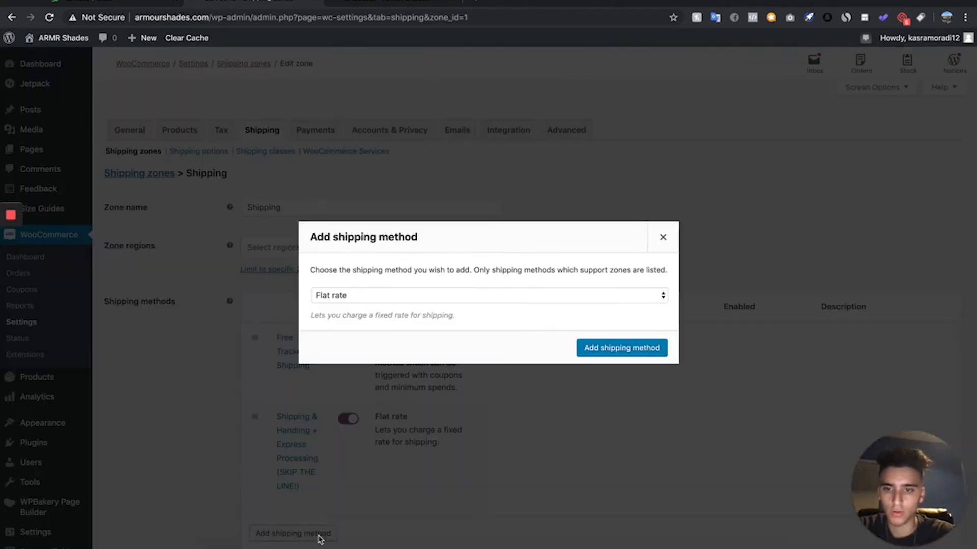
{"action": "left_click", "coordinate": [415, 298]}
{"action": "left_click", "coordinate": [580, 348]}
{"action": "left_click", "coordinate": [588, 349]}
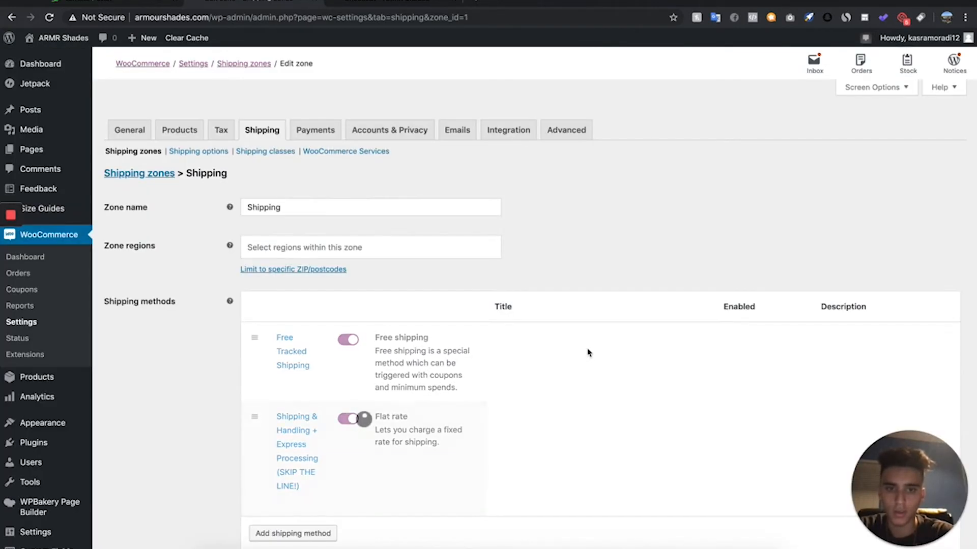
- Title the second flat rate "Express Shipping & Handling + Express Processing (SKIP BOTH LINES!)", set tax status None and cost 7.95, and save
{"action": "scroll", "coordinate": [299, 528], "scroll_direction": "down", "scroll_amount": 1}
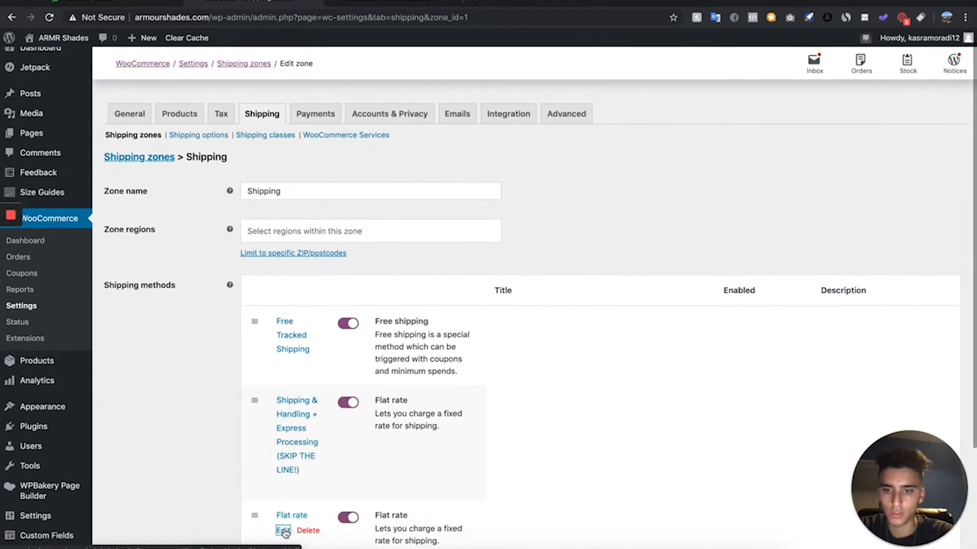
{"action": "left_click", "coordinate": [284, 531]}
{"action": "left_click_drag", "start_coordinate": [440, 255], "coordinate": [312, 256]}
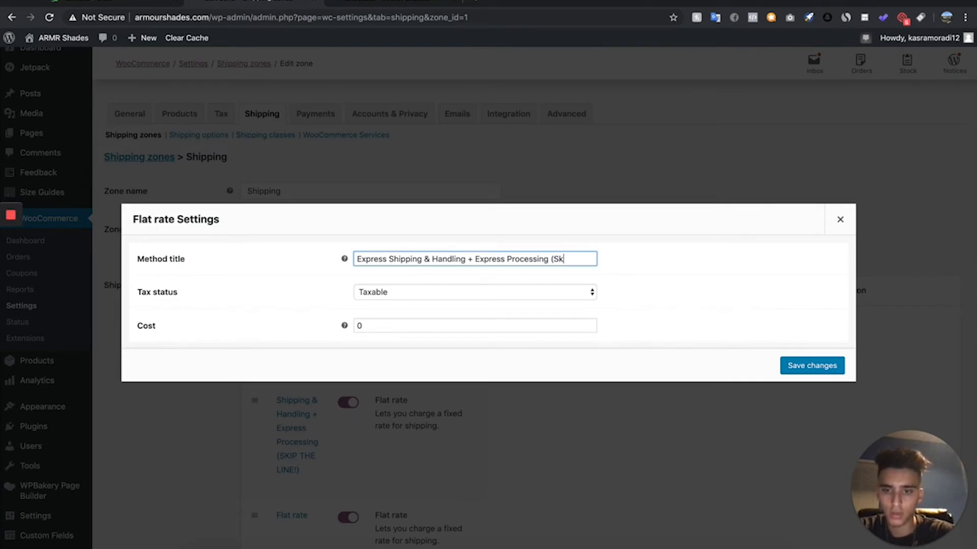
{"action": "type", "text": "OTH LINES!"}
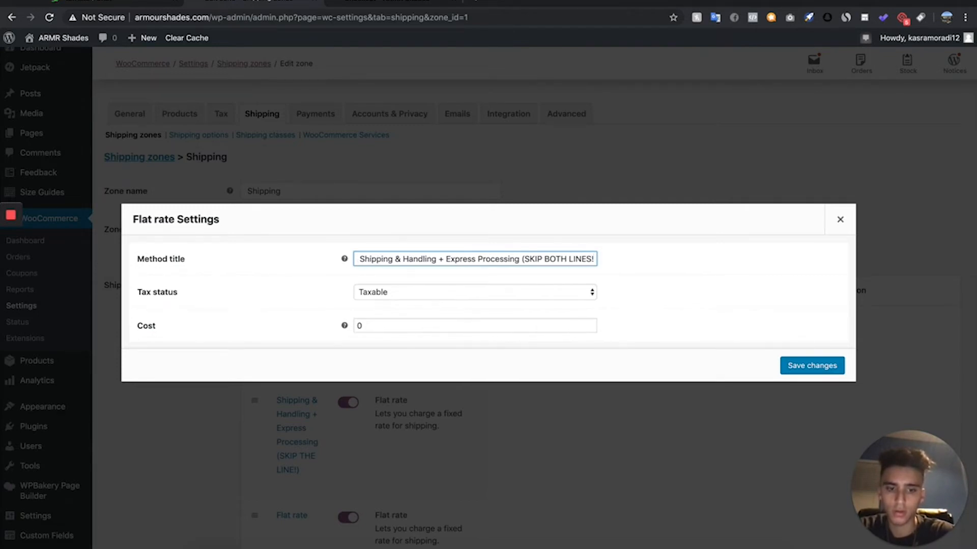
{"action": "type", "text": ")"}
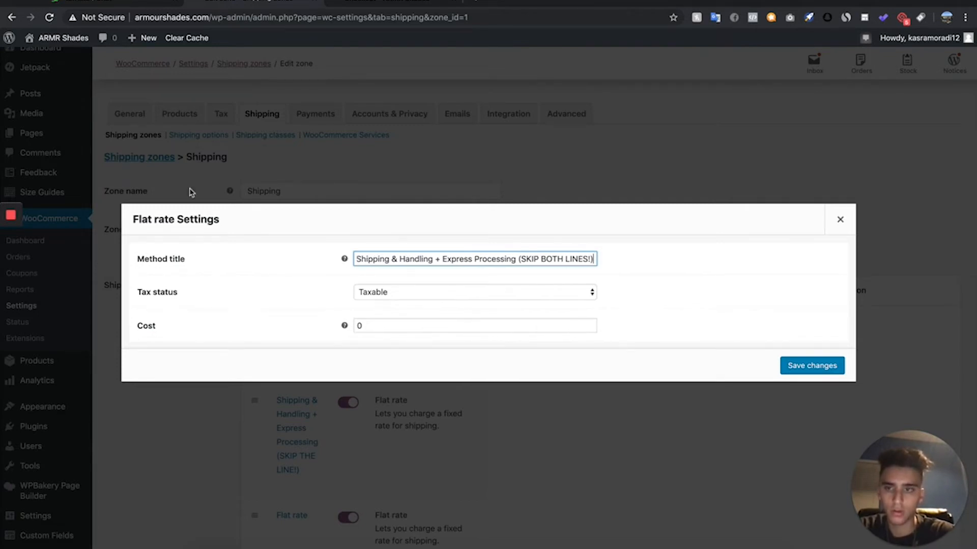
{"action": "left_click", "coordinate": [470, 291]}
{"action": "left_click", "coordinate": [460, 303]}
{"action": "left_click", "coordinate": [394, 324]}
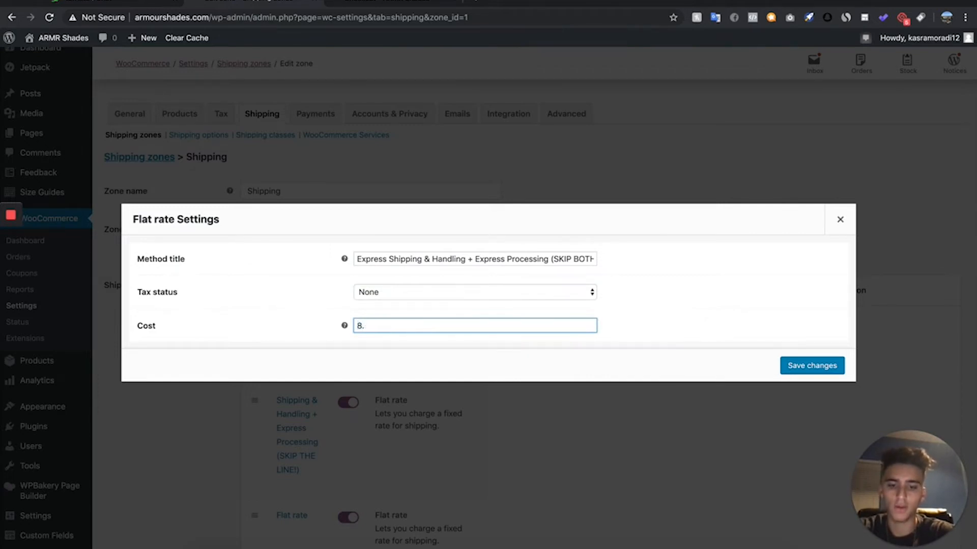
{"action": "type", "text": "7.95"}
{"action": "left_click", "coordinate": [834, 375]}
- Reload the Shipping zone page and check its list of shipping methods
{"action": "scroll", "coordinate": [471, 410], "scroll_direction": "down", "scroll_amount": 3}
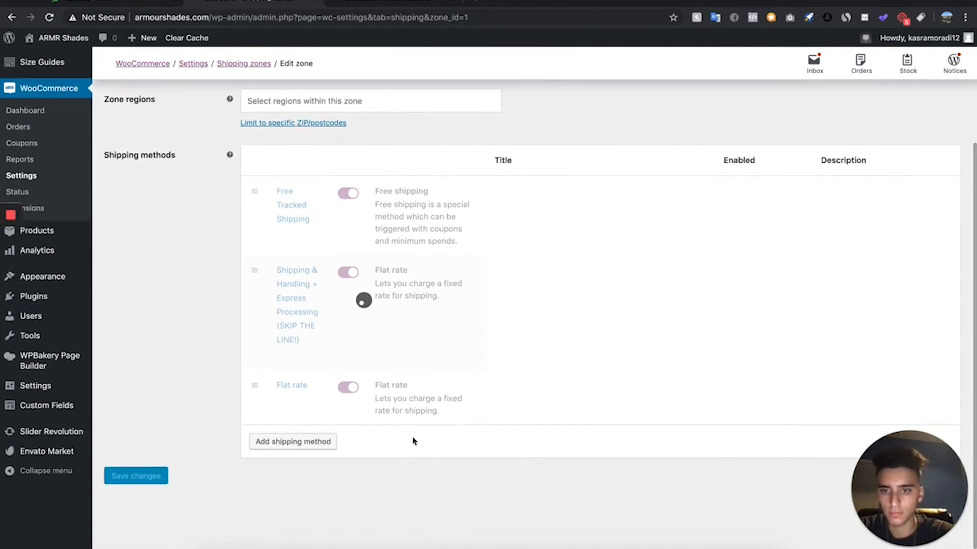
{"action": "scroll", "coordinate": [414, 442], "scroll_direction": "down", "scroll_amount": 2}
{"action": "scroll", "coordinate": [255, 462], "scroll_direction": "up", "scroll_amount": 2}
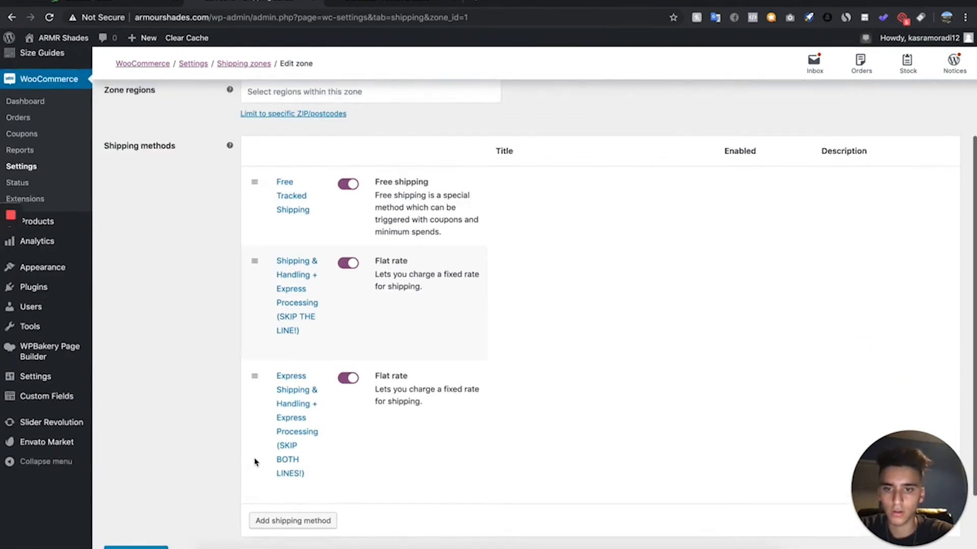
{"action": "scroll", "coordinate": [255, 462], "scroll_direction": "up", "scroll_amount": 3}
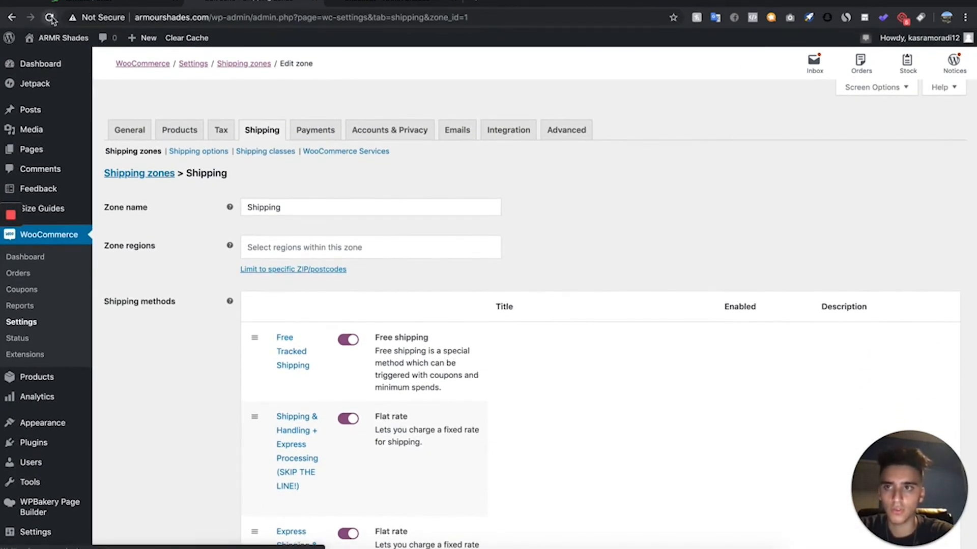
{"action": "left_click", "coordinate": [50, 19]}
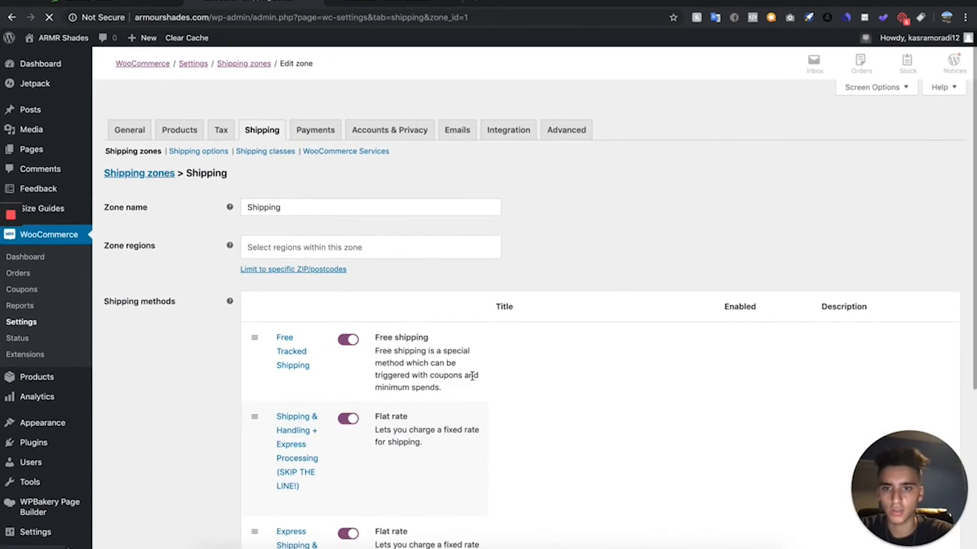
{"action": "scroll", "coordinate": [472, 376], "scroll_direction": "down", "scroll_amount": 5}
{"action": "scroll", "coordinate": [364, 104], "scroll_direction": "up", "scroll_amount": 5}
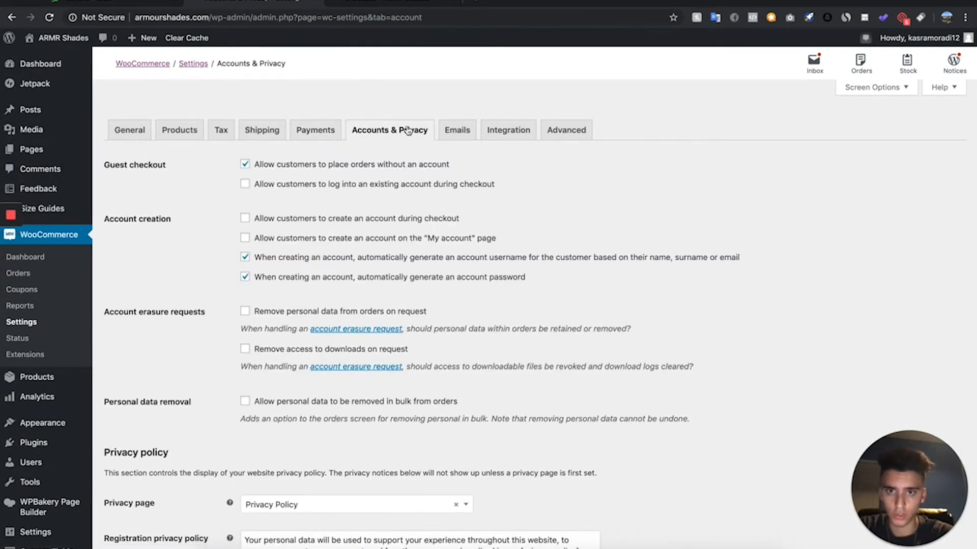
- Clear the selected privacy page in the WooCommerce Accounts & Privacy settings
{"action": "scroll", "coordinate": [406, 151], "scroll_direction": "down", "scroll_amount": 4}
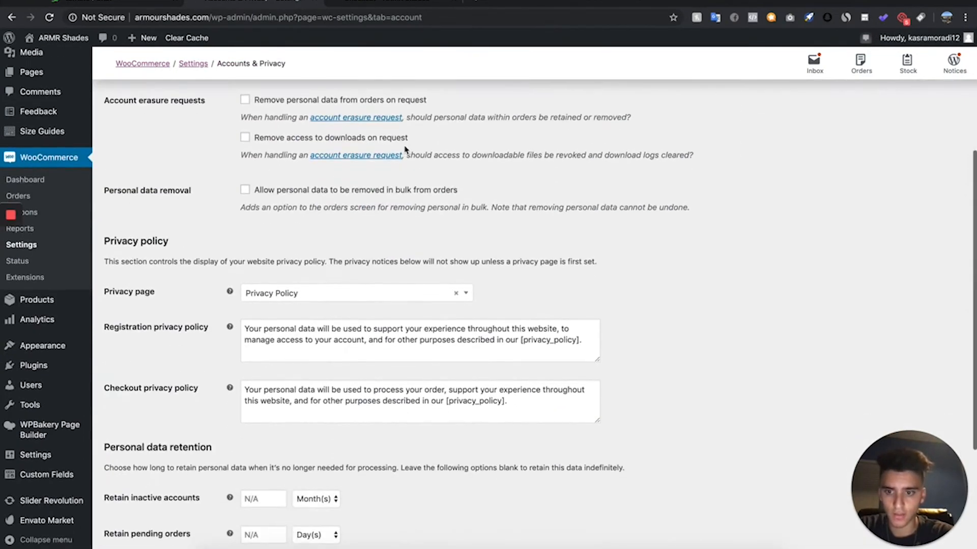
{"action": "left_click", "coordinate": [459, 296]}
{"action": "left_click", "coordinate": [607, 306]}
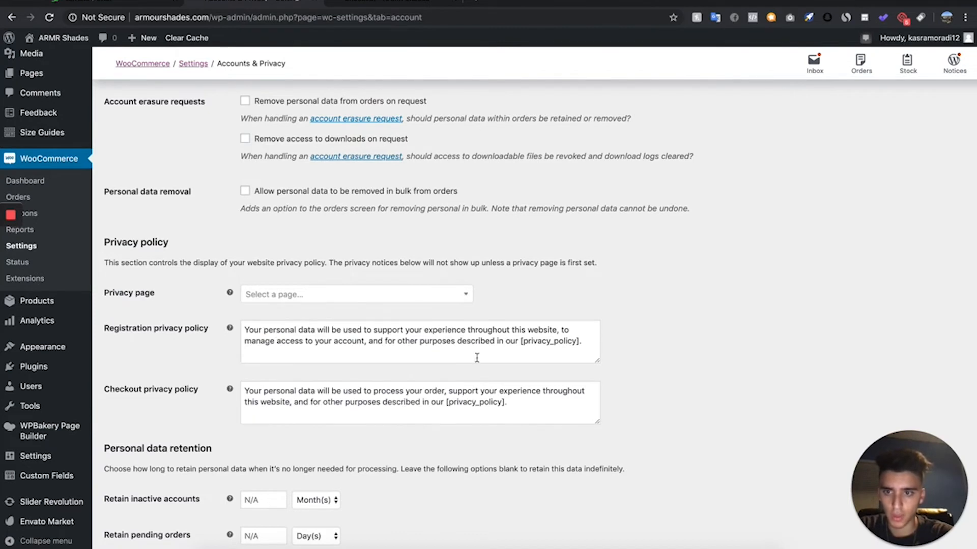
- Empty the registration and checkout privacy policy texts and save the changes
{"action": "left_click", "coordinate": [595, 342]}
{"action": "key", "text": "super+a"}
{"action": "key", "text": "BackSpace"}
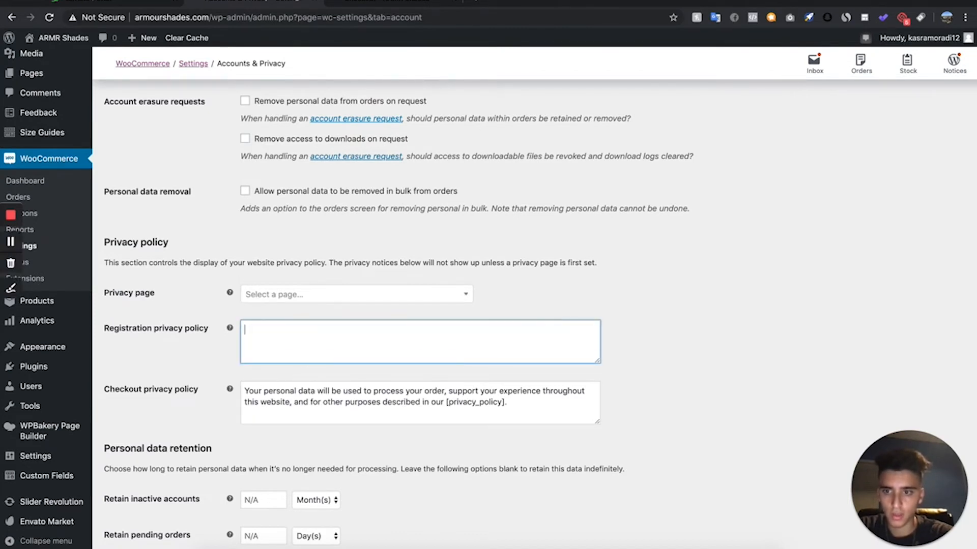
{"action": "left_click", "coordinate": [511, 398]}
{"action": "key", "text": "super+a"}
{"action": "key", "text": "BackSpace"}
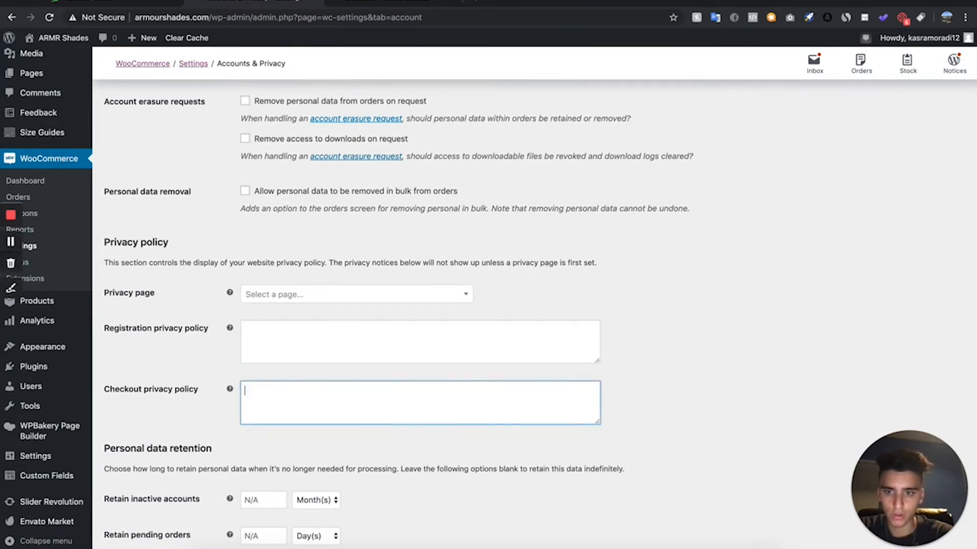
{"action": "scroll", "coordinate": [385, 416], "scroll_direction": "down", "scroll_amount": 4}
{"action": "left_click", "coordinate": [135, 495]}
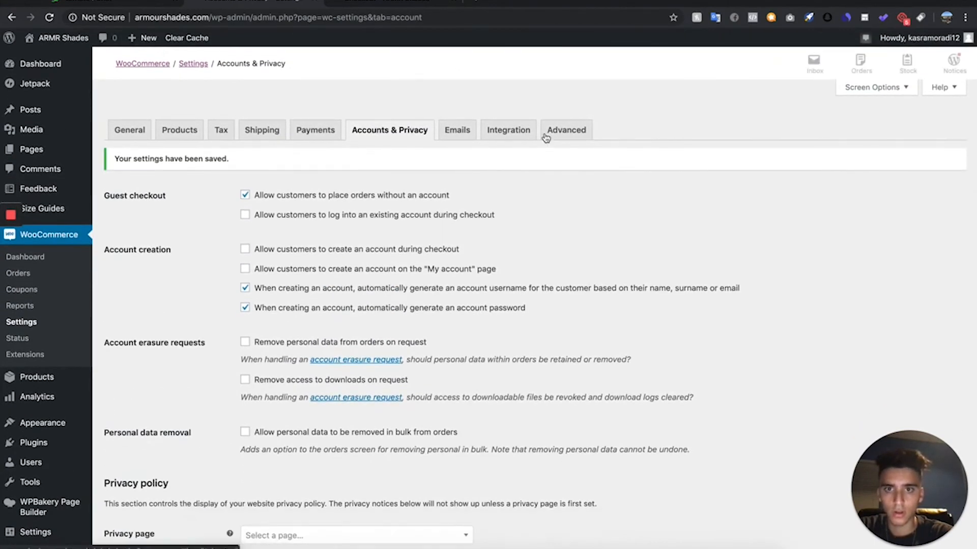
- Check the shipping choices on the live checkout page and select the Express Shipping & Handling + Express Processing (SKIP BOTH LINES!) option
{"action": "mouse_move", "coordinate": [51, 160]}
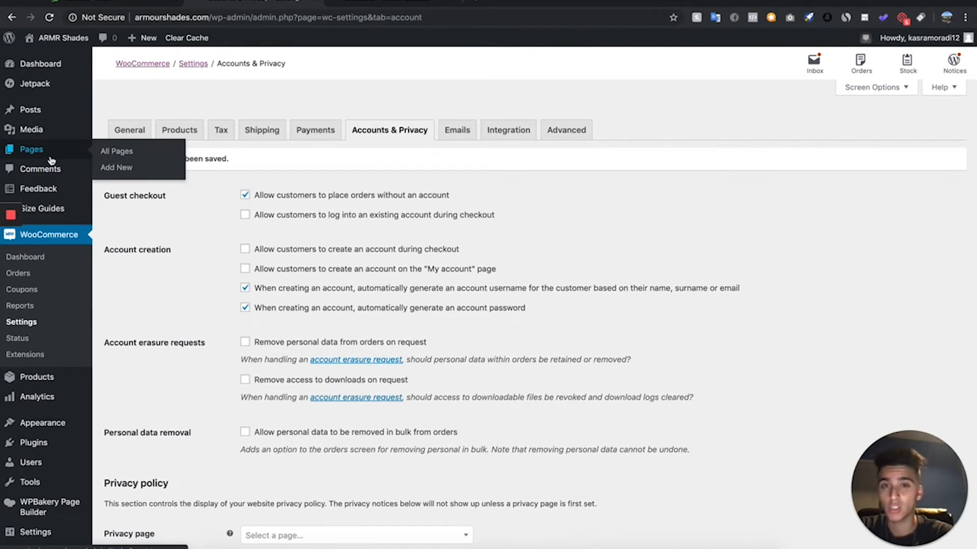
{"action": "key", "text": "ctrl+Tab"}
{"action": "scroll", "coordinate": [764, 343], "scroll_direction": "down", "scroll_amount": 2}
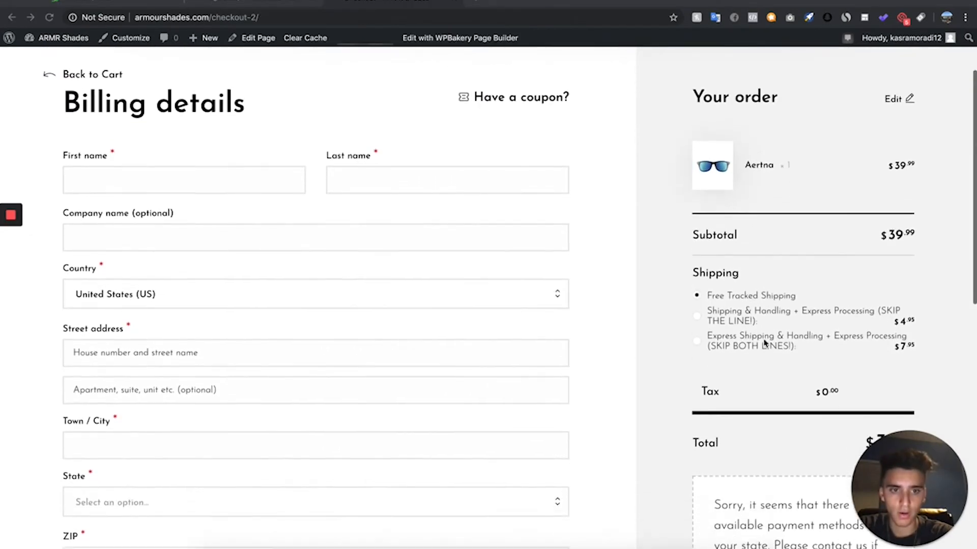
{"action": "scroll", "coordinate": [764, 342], "scroll_direction": "up", "scroll_amount": 2}
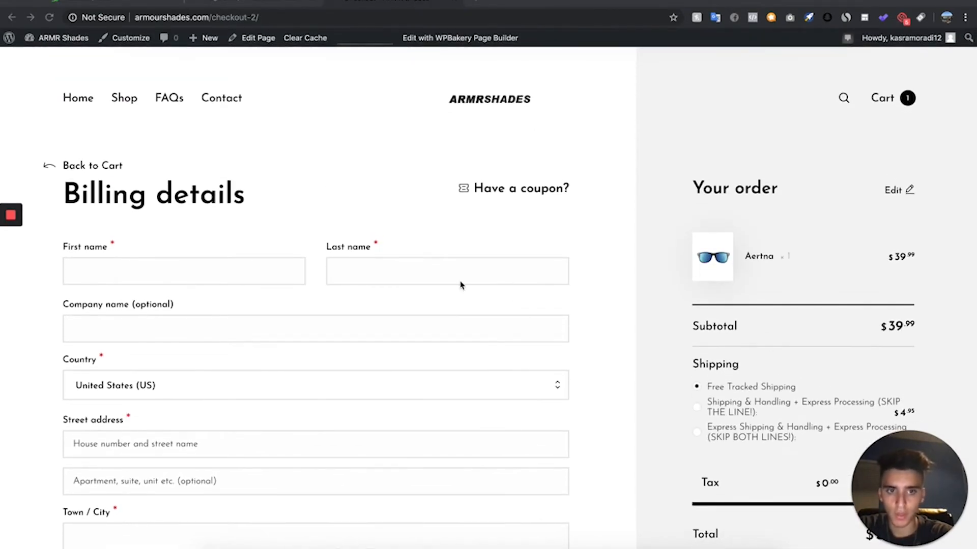
{"action": "scroll", "coordinate": [808, 420], "scroll_direction": "down", "scroll_amount": 2}
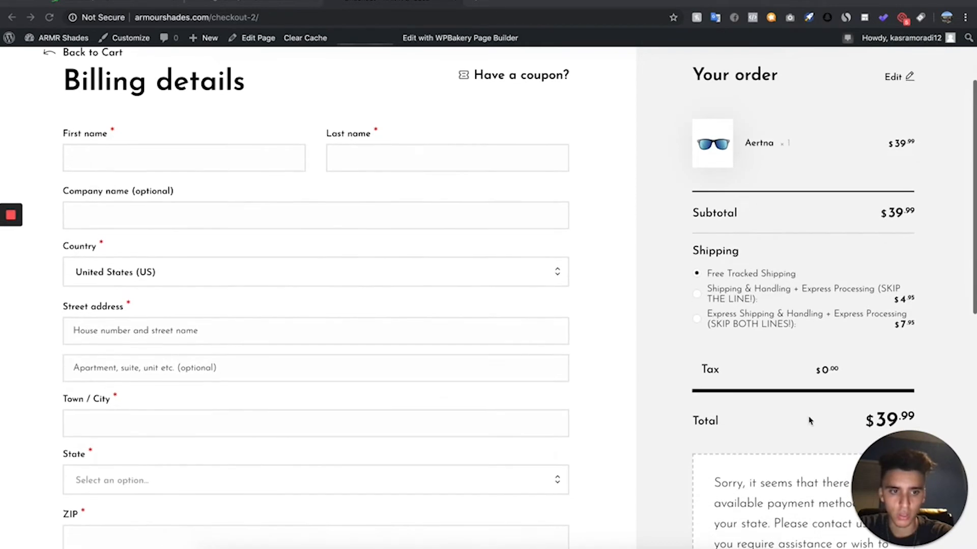
{"action": "left_click", "coordinate": [707, 324]}
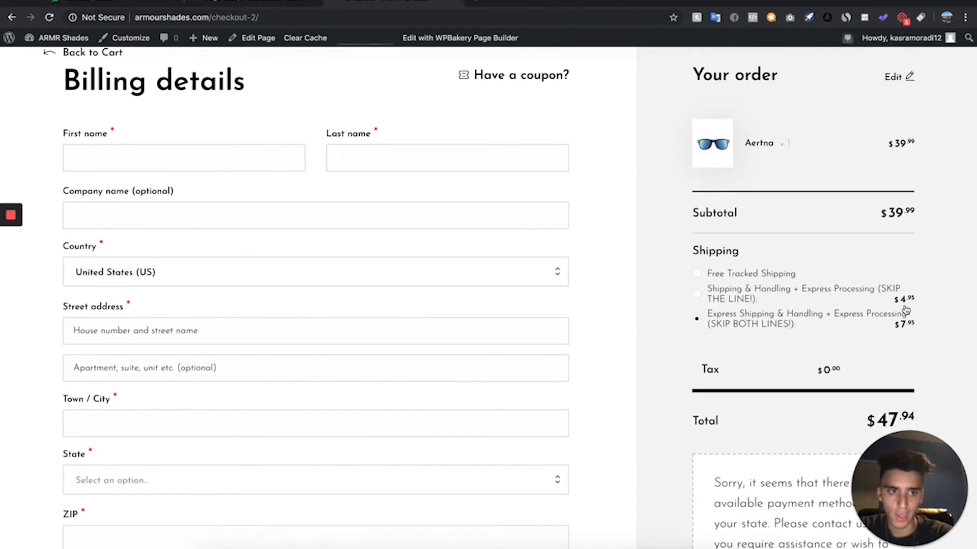
- Look over the live checkout page, and open the WooCommerce Checkout section of the theme customizer
{"action": "scroll", "coordinate": [145, 192], "scroll_direction": "down", "scroll_amount": 1}
{"action": "scroll", "coordinate": [142, 187], "scroll_direction": "up", "scroll_amount": 3}
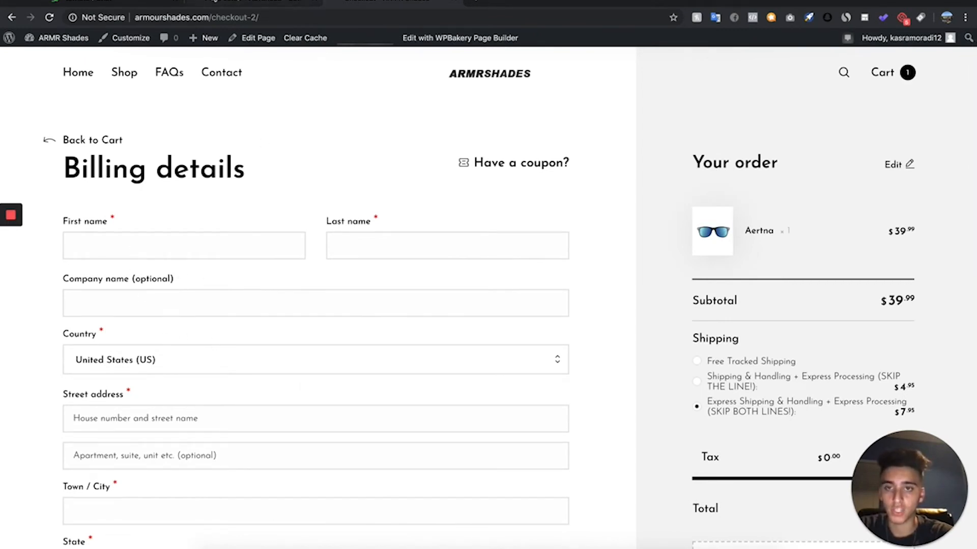
{"action": "left_click", "coordinate": [254, 3]}
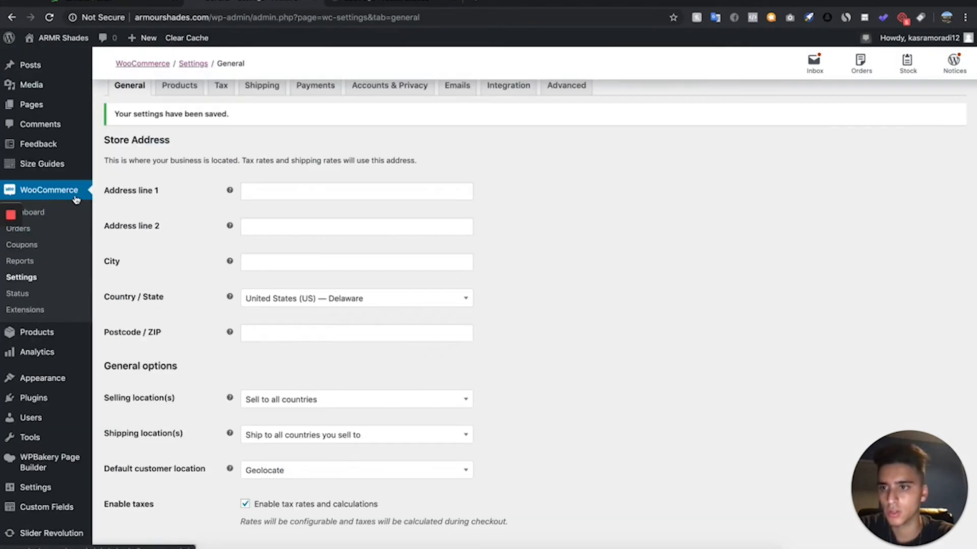
{"action": "scroll", "coordinate": [55, 373], "scroll_direction": "down", "scroll_amount": 2}
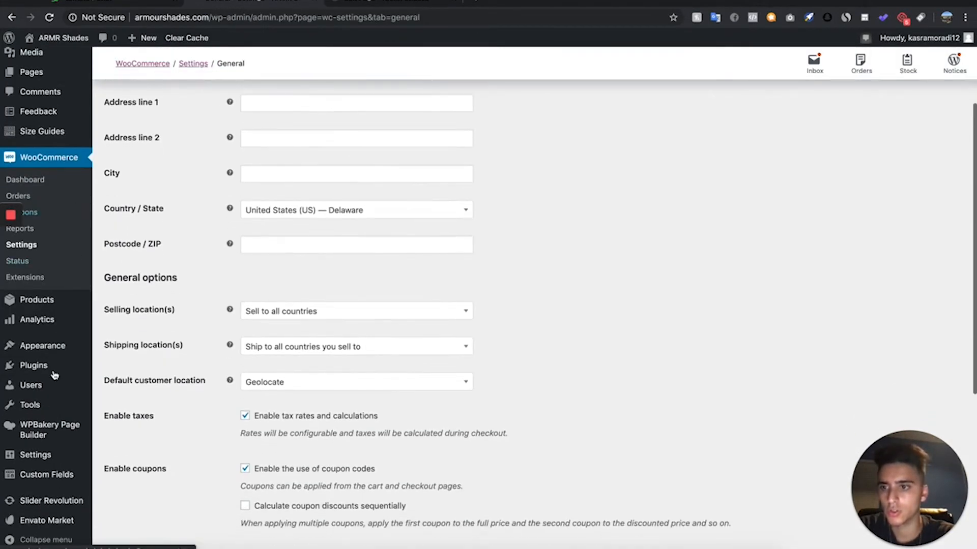
{"action": "mouse_move", "coordinate": [65, 351]}
{"action": "left_click", "coordinate": [154, 364]}
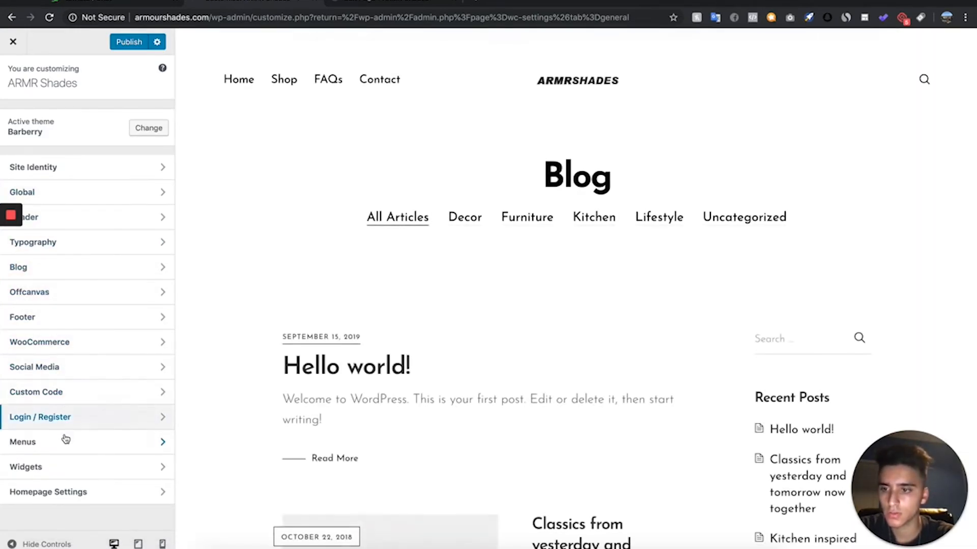
{"action": "left_click", "coordinate": [98, 351]}
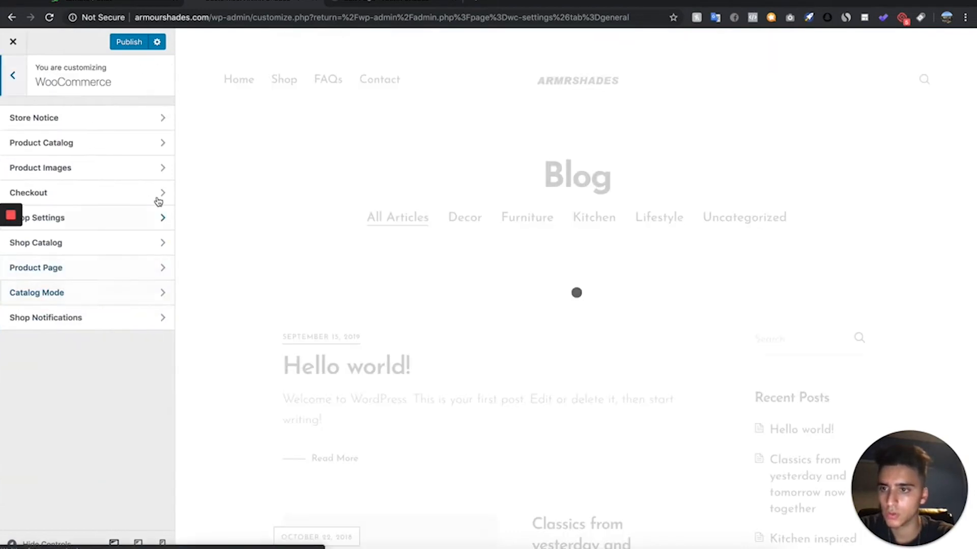
{"action": "left_click", "coordinate": [112, 194]}
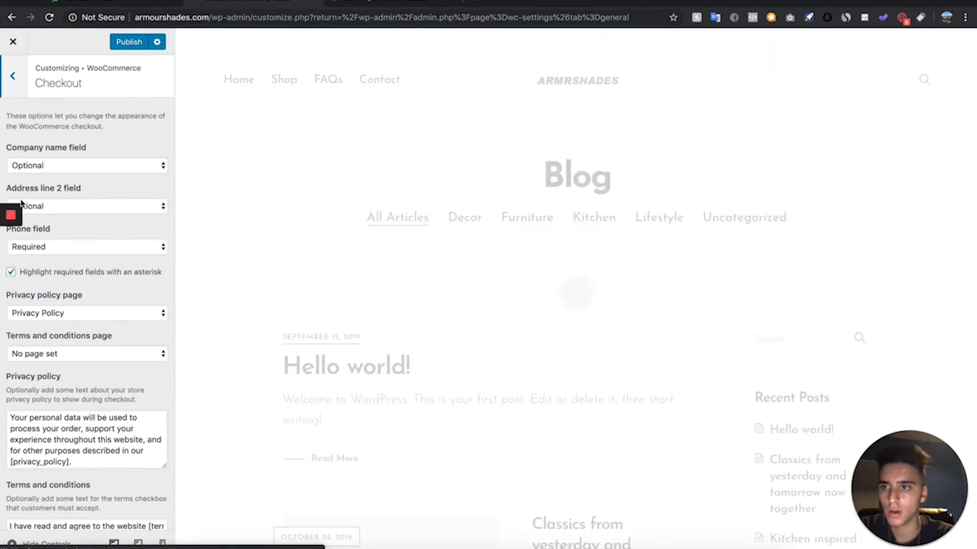
- Set the checkout's company name field to Hidden and its privacy policy page to No page set
{"action": "left_click", "coordinate": [79, 167]}
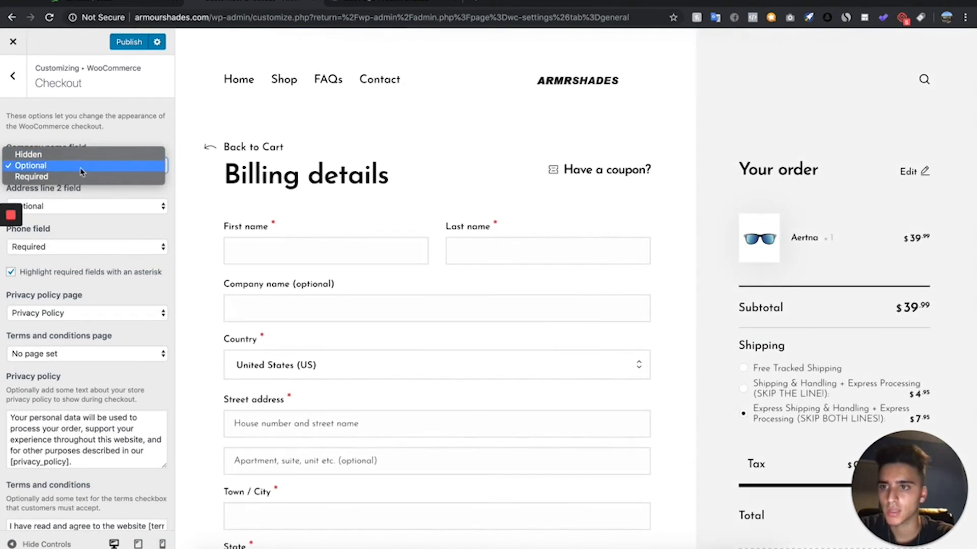
{"action": "left_click", "coordinate": [30, 154]}
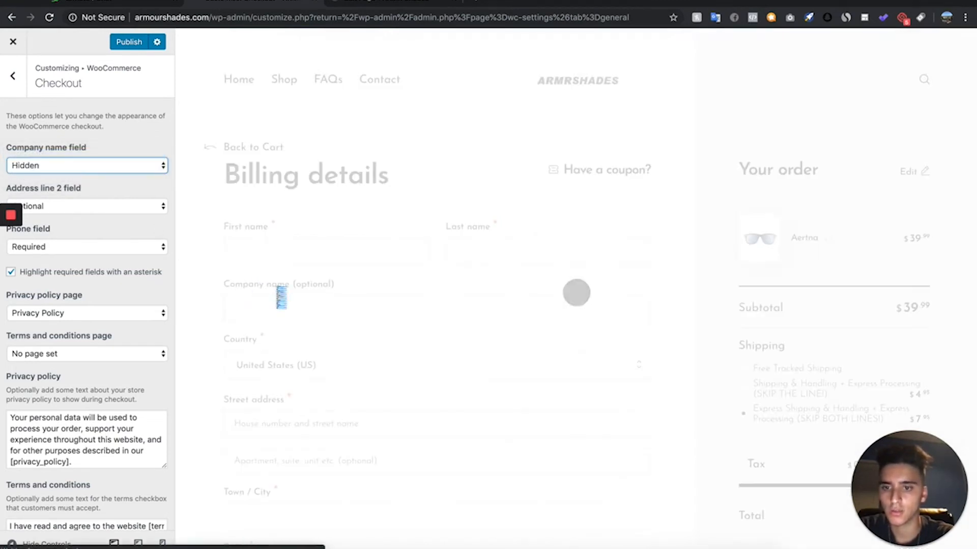
{"action": "scroll", "coordinate": [51, 242], "scroll_direction": "down", "scroll_amount": 1}
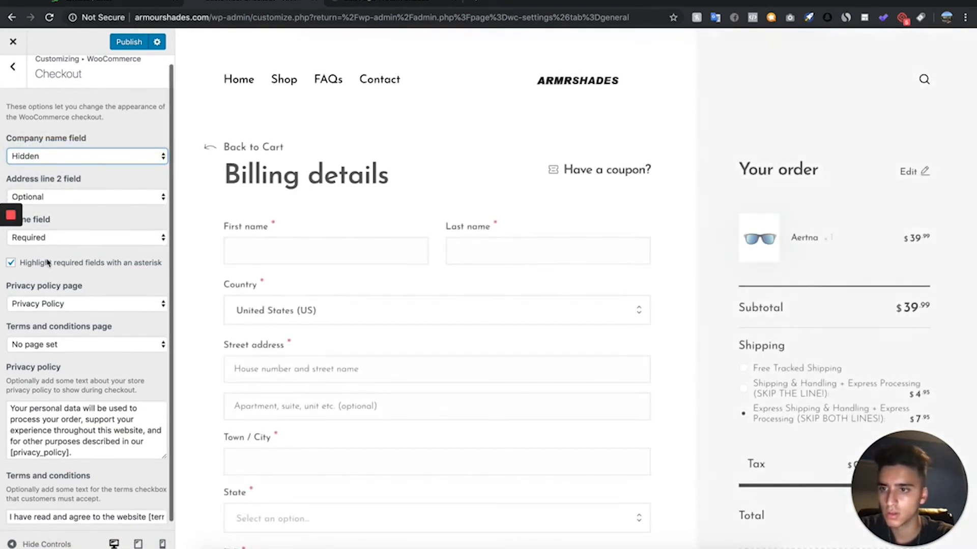
{"action": "left_click", "coordinate": [86, 305]}
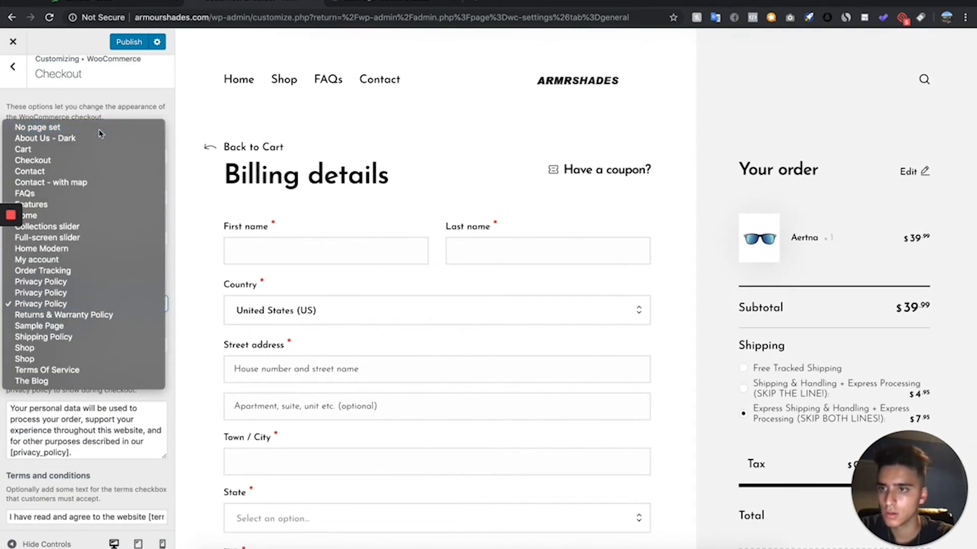
{"action": "left_click", "coordinate": [39, 127]}
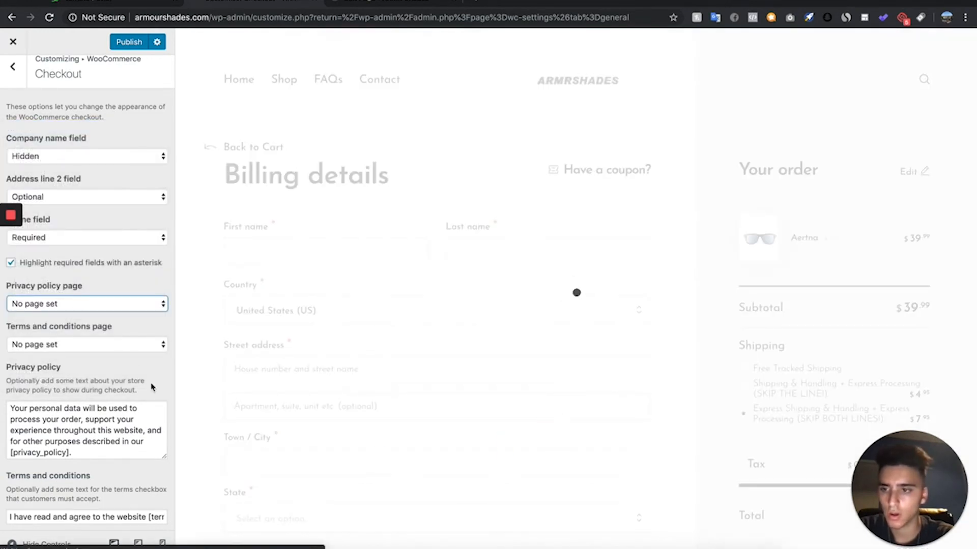
- Empty the checkout's terms and conditions text and publish the customizer changes
{"action": "left_click_drag", "start_coordinate": [152, 390], "coordinate": [128, 381]}
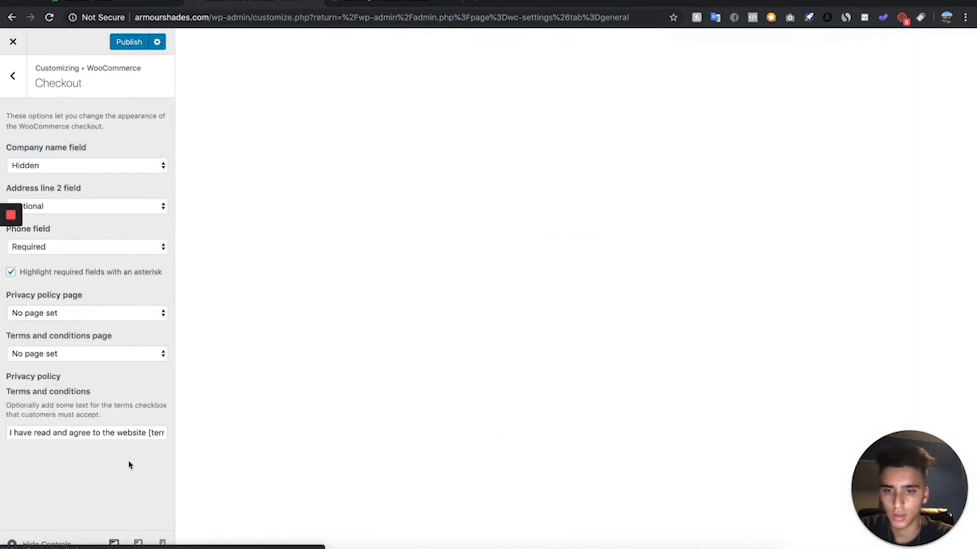
{"action": "left_click", "coordinate": [32, 418]}
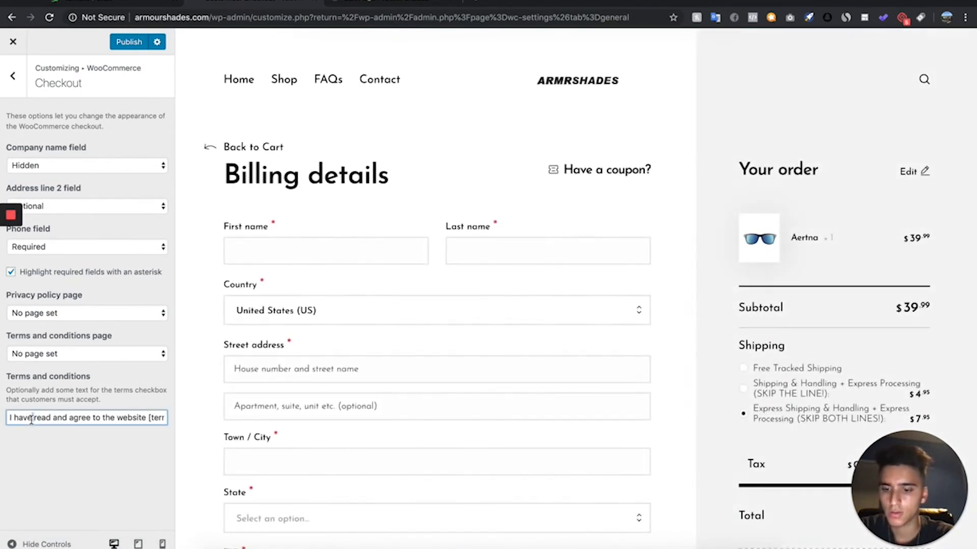
{"action": "triple_click", "coordinate": [31, 418]}
{"action": "key", "text": "BackSpace"}
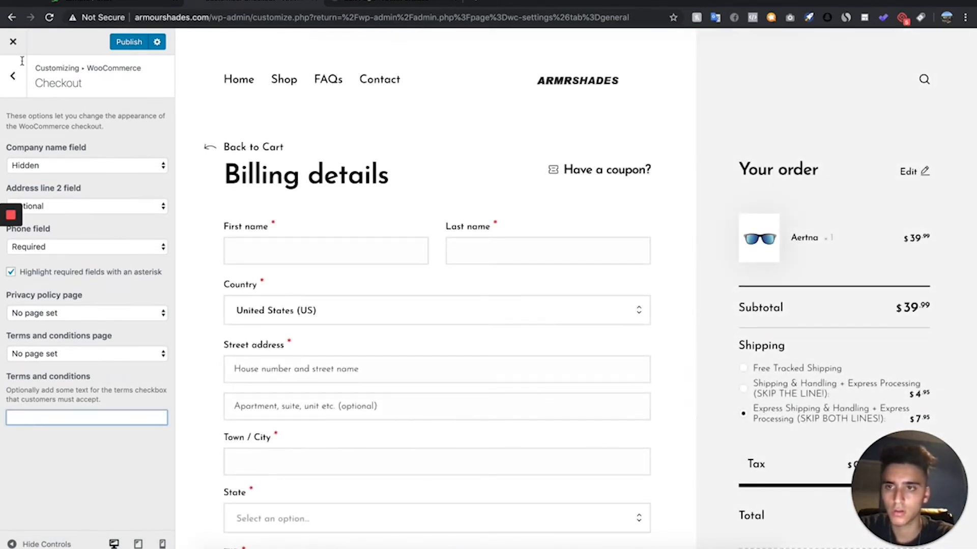
{"action": "left_click", "coordinate": [129, 41]}
{"action": "scroll", "coordinate": [576, 293], "scroll_direction": "down", "scroll_amount": 3}
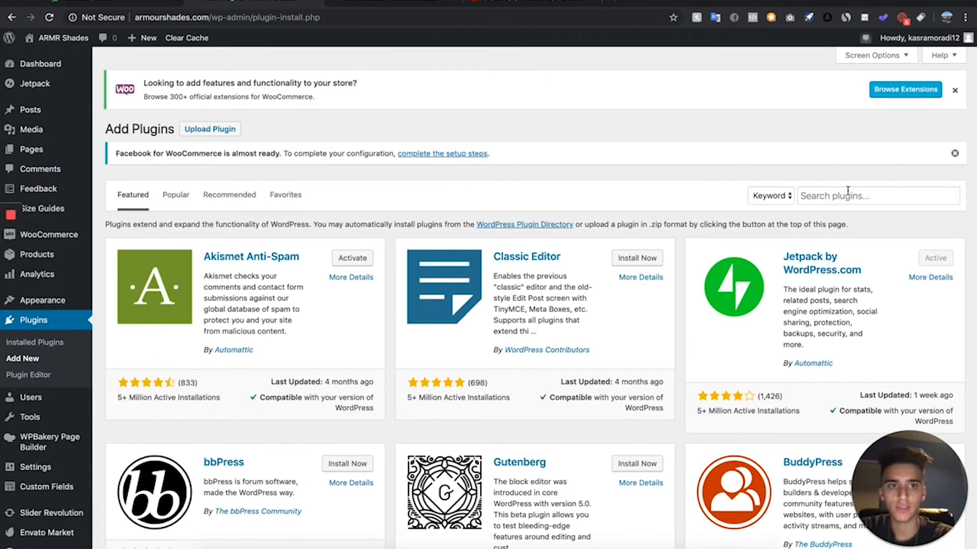
- Search the plugin directory for TOP BAR, then install and activate the Top Bar plugin by WP Darko
{"action": "left_click", "coordinate": [847, 192]}
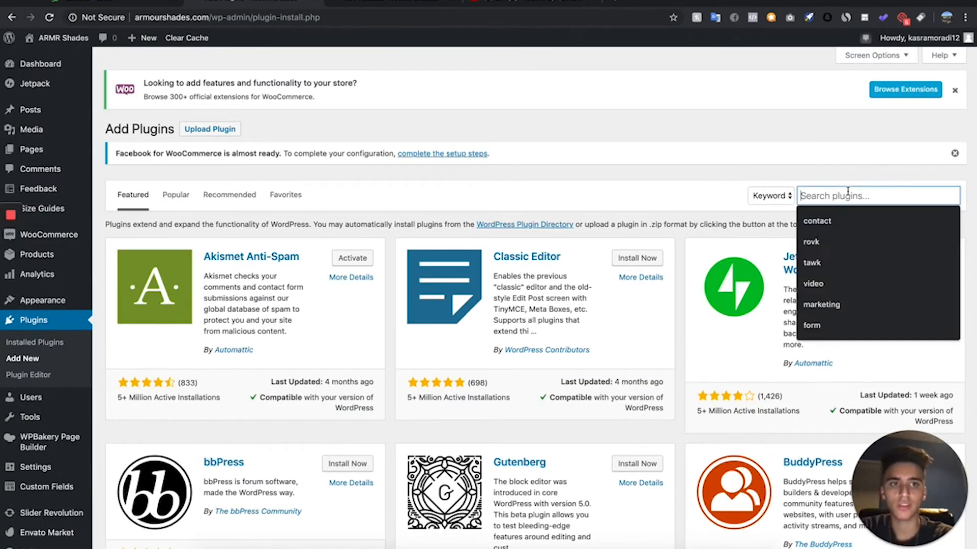
{"action": "type", "text": "TOP BAR"}
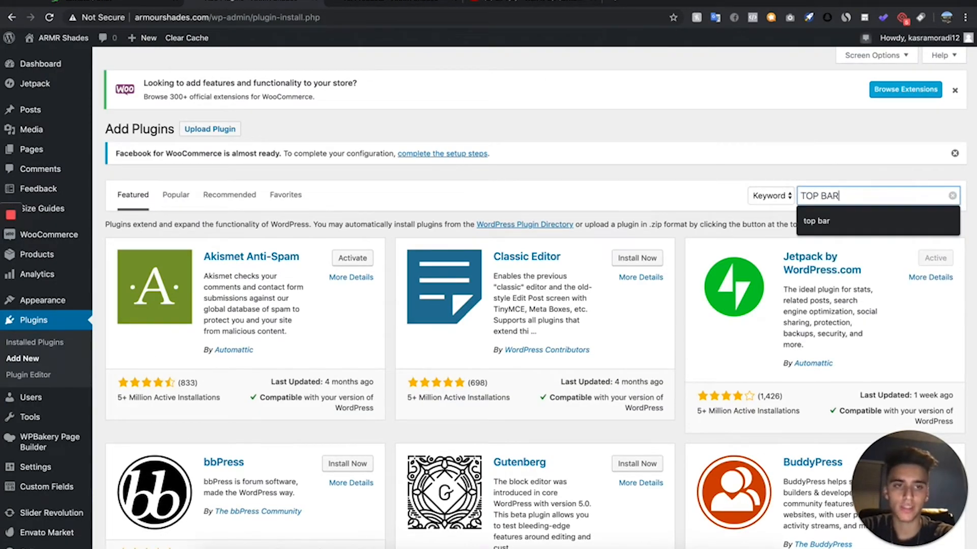
{"action": "key", "text": "Return"}
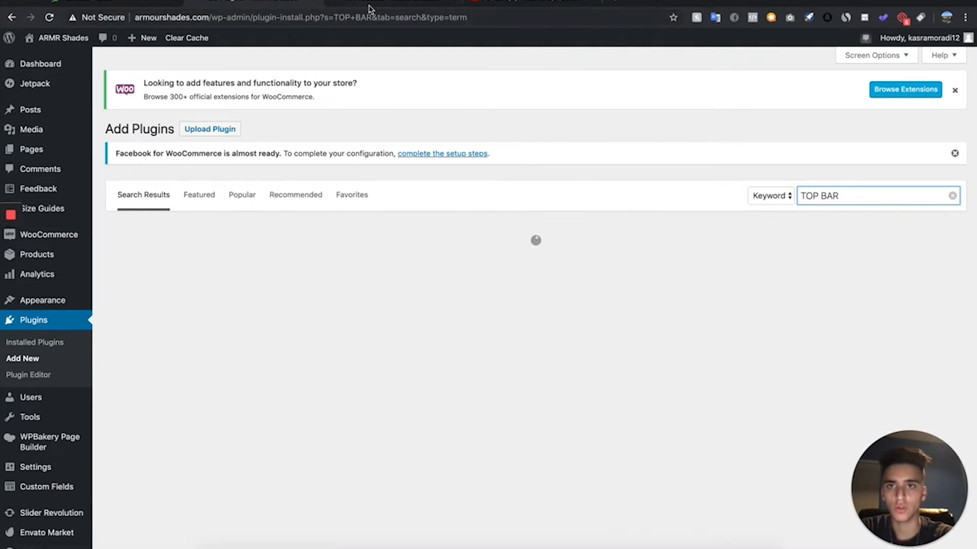
{"action": "left_click", "coordinate": [388, 2]}
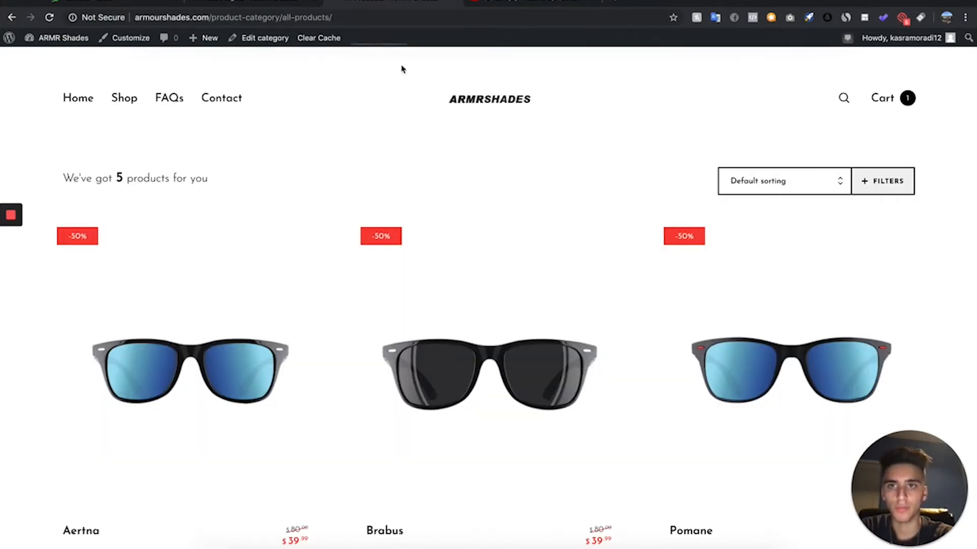
{"action": "left_click", "coordinate": [275, 2]}
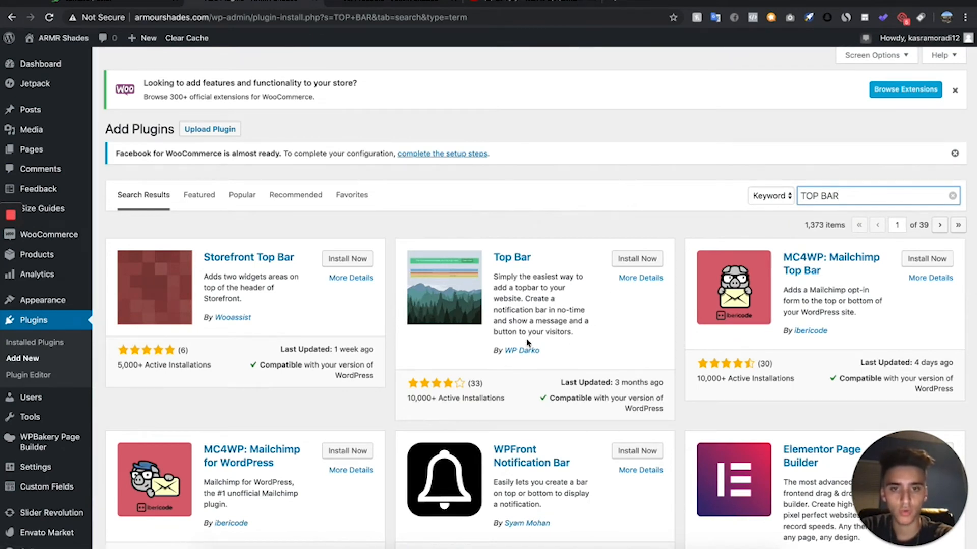
{"action": "left_click", "coordinate": [636, 258]}
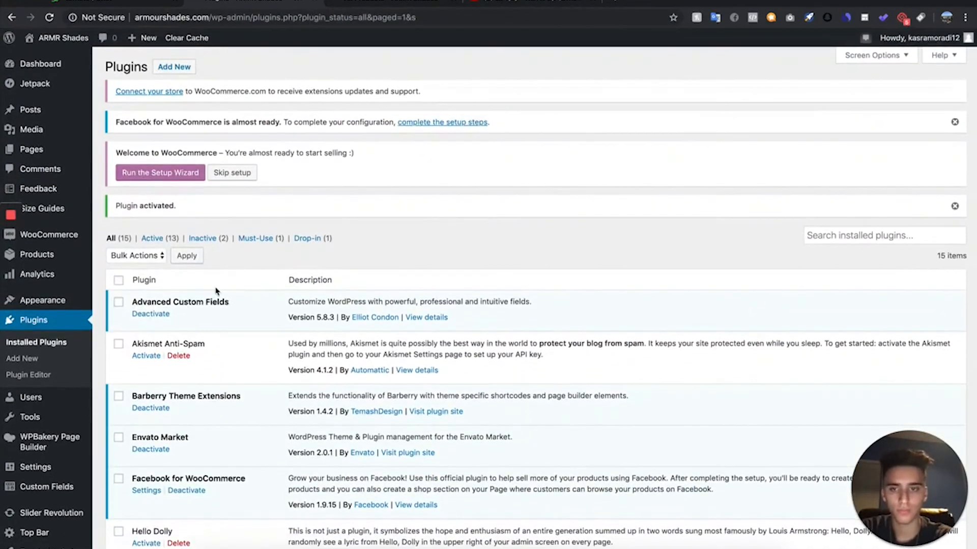
- In the Top Bar options, set the message to FREE SHIPPING ON ALL ORDERS and the bar color to black, and save
{"action": "scroll", "coordinate": [217, 292], "scroll_direction": "down", "scroll_amount": 2}
{"action": "scroll", "coordinate": [216, 291], "scroll_direction": "down", "scroll_amount": 15}
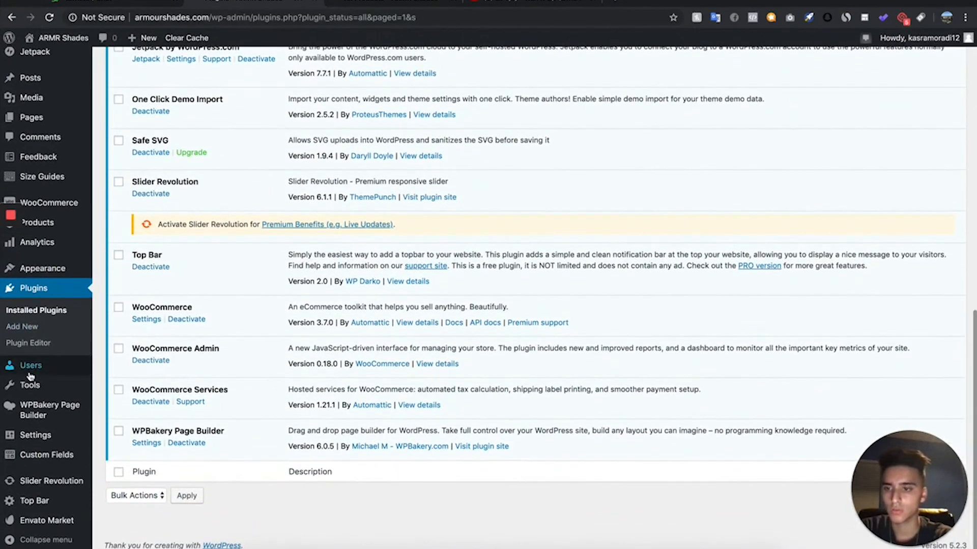
{"action": "left_click", "coordinate": [45, 502]}
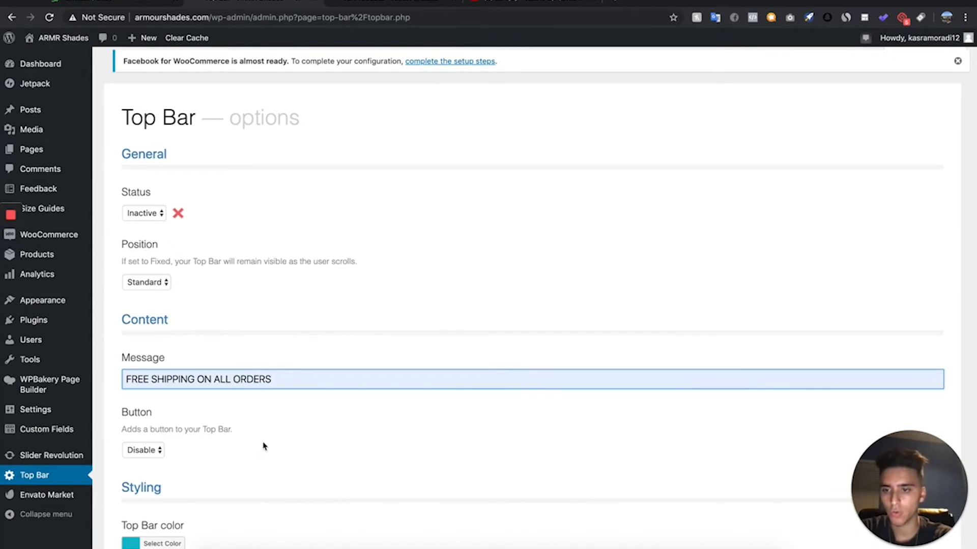
{"action": "scroll", "coordinate": [262, 450], "scroll_direction": "down", "scroll_amount": 2}
{"action": "left_click", "coordinate": [174, 496]}
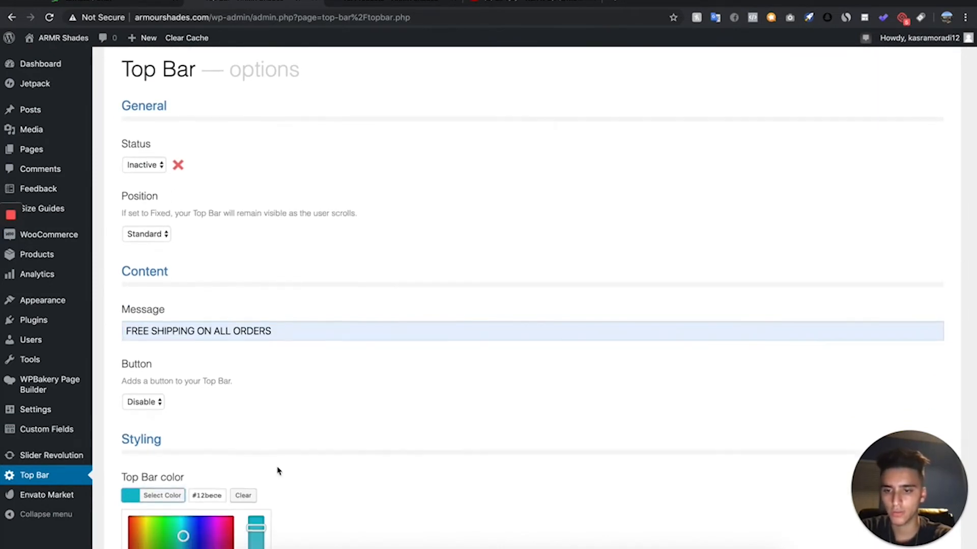
{"action": "scroll", "coordinate": [278, 471], "scroll_direction": "down", "scroll_amount": 3}
{"action": "left_click", "coordinate": [134, 484]}
{"action": "left_click", "coordinate": [142, 516]}
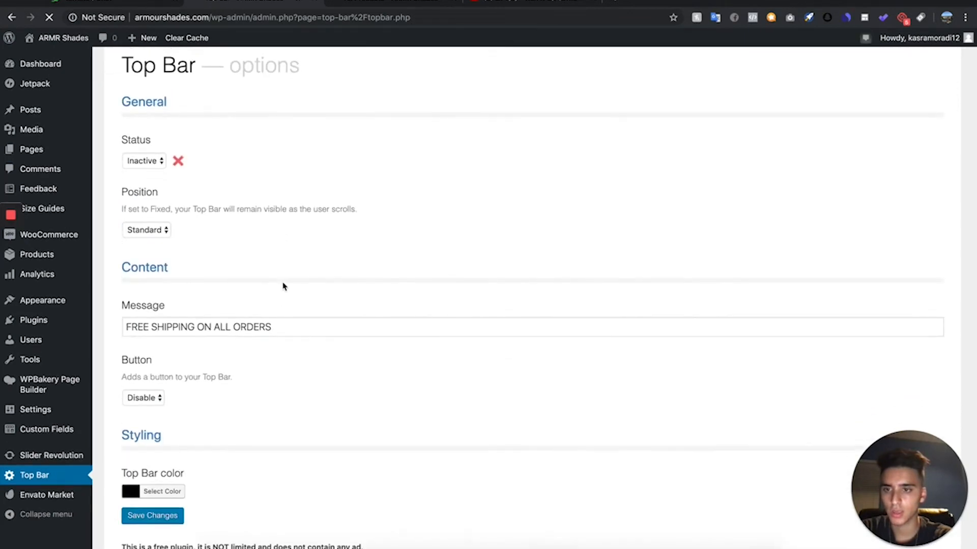
- Set the Top Bar status to Active and save the changes
{"action": "left_click", "coordinate": [141, 213]}
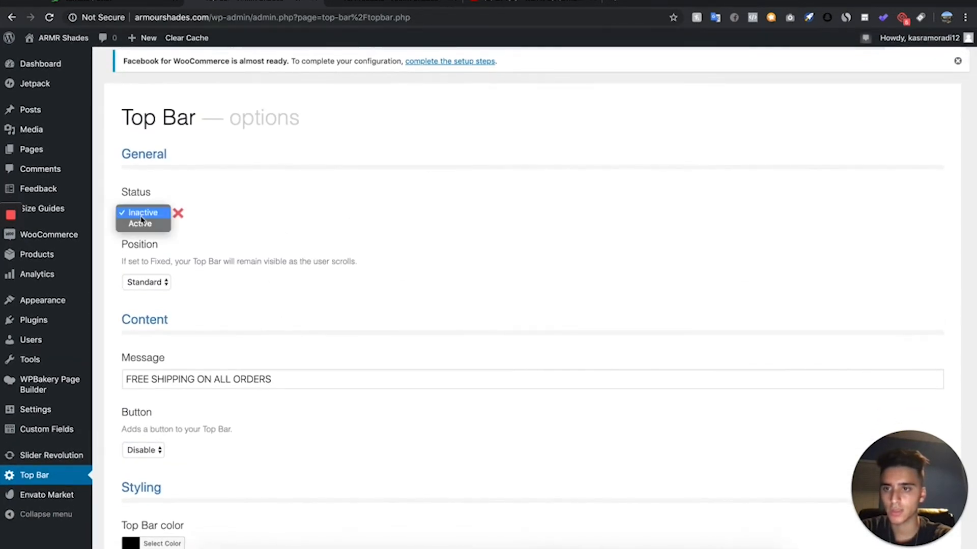
{"action": "left_click", "coordinate": [141, 224]}
{"action": "scroll", "coordinate": [192, 344], "scroll_direction": "down", "scroll_amount": 2}
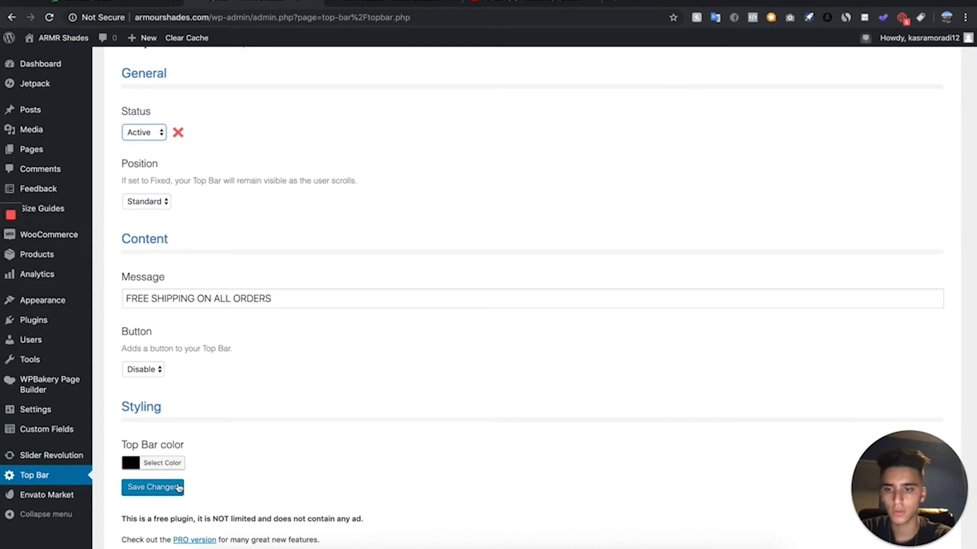
{"action": "left_click", "coordinate": [178, 487]}
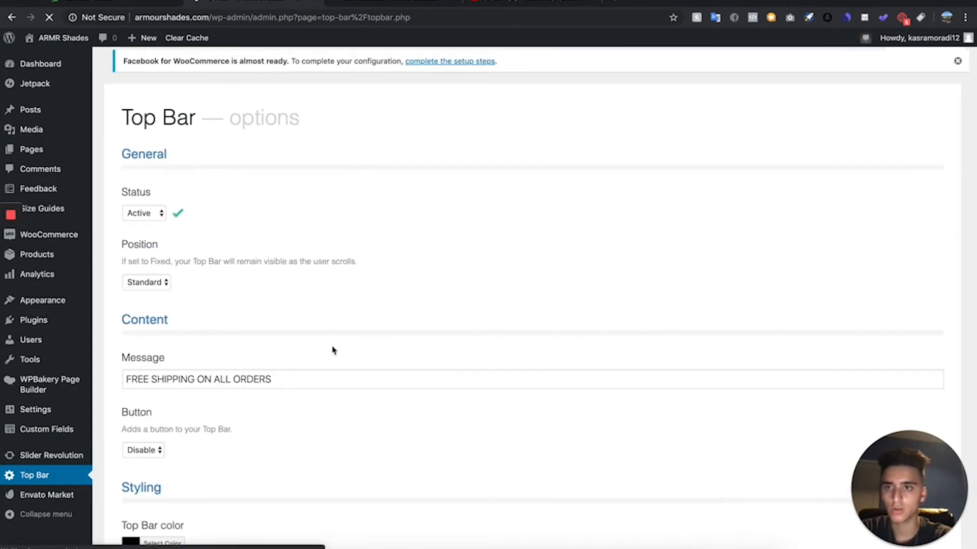
- Reload the live store and check the top bar on its pages, including the home page
{"action": "left_click", "coordinate": [374, 4]}
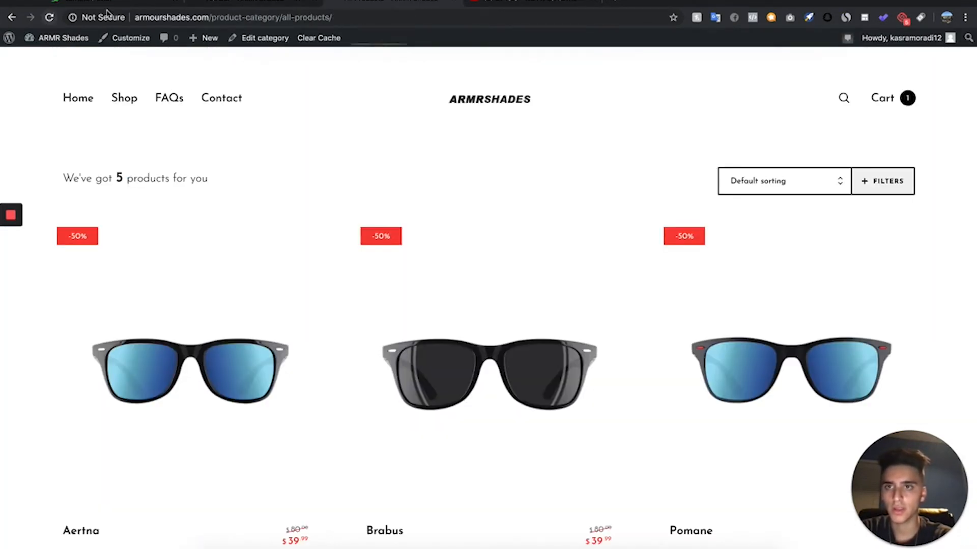
{"action": "left_click", "coordinate": [49, 17]}
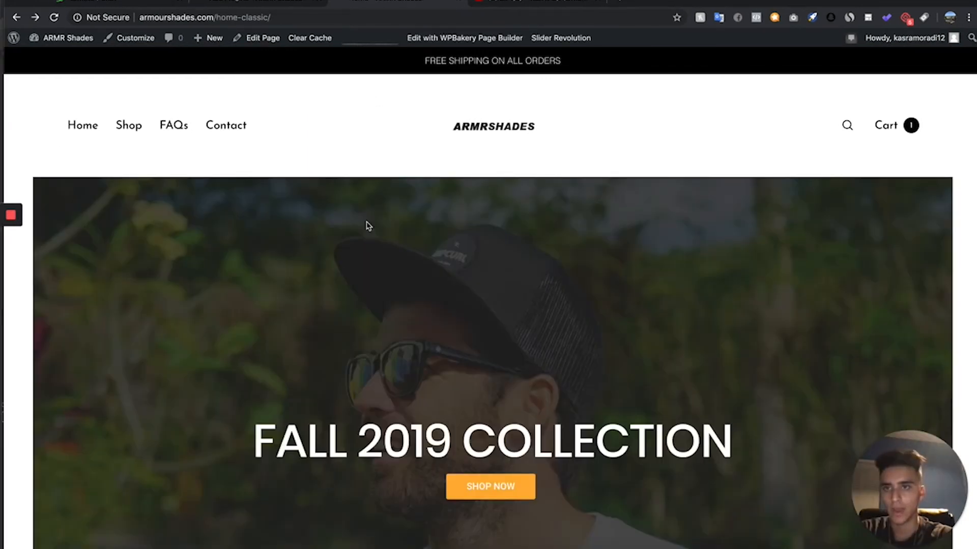
{"action": "scroll", "coordinate": [214, 341], "scroll_direction": "down", "scroll_amount": 1}
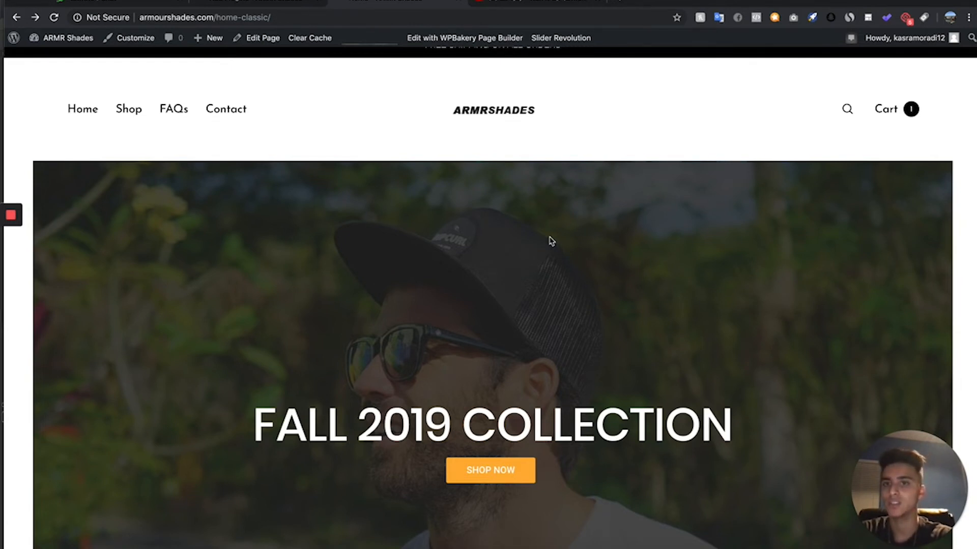
{"action": "scroll", "coordinate": [439, 334], "scroll_direction": "up", "scroll_amount": 1}
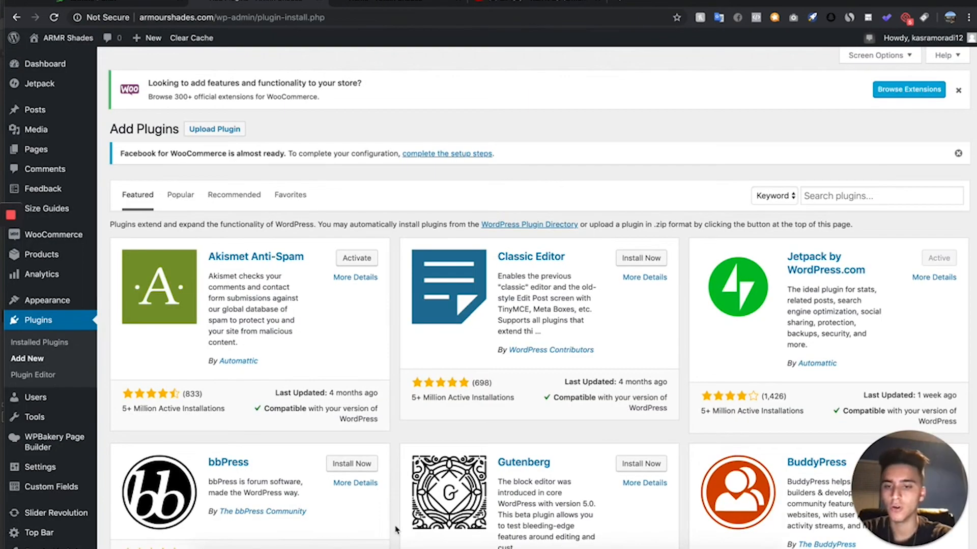
- Search the plugin directory for sales pop
{"action": "scroll", "coordinate": [410, 364], "scroll_direction": "down", "scroll_amount": 2}
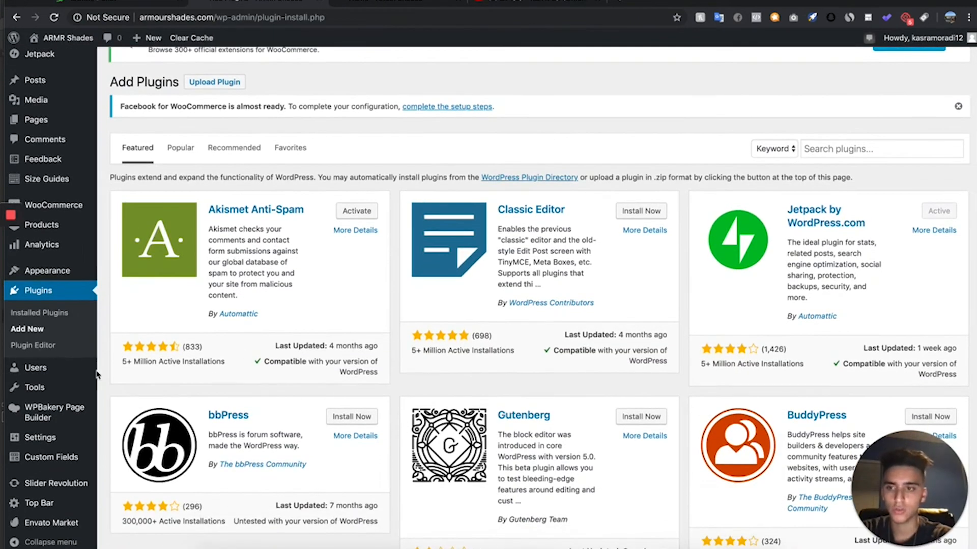
{"action": "left_click", "coordinate": [859, 149]}
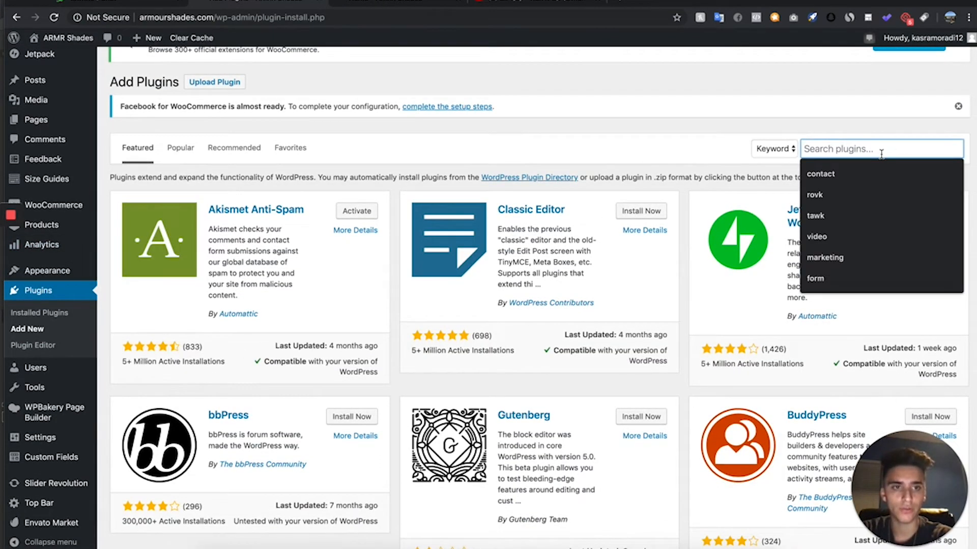
{"action": "type", "text": "sales pop"}
{"action": "key", "text": "Return"}
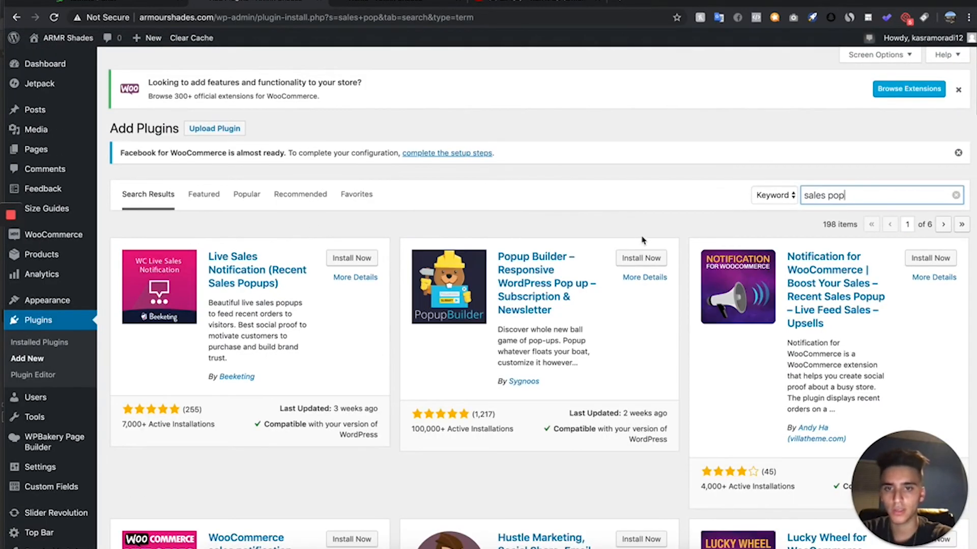
- Install and activate the Live Sales Notification (Recent Sales Popups) plugin and connect the store to Beeketing
{"action": "left_click", "coordinate": [368, 259]}
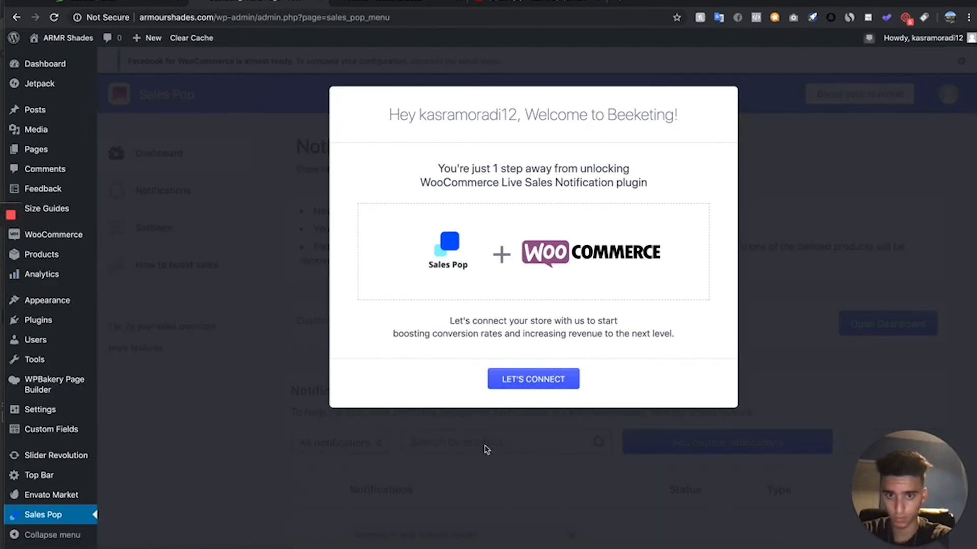
{"action": "left_click", "coordinate": [530, 380]}
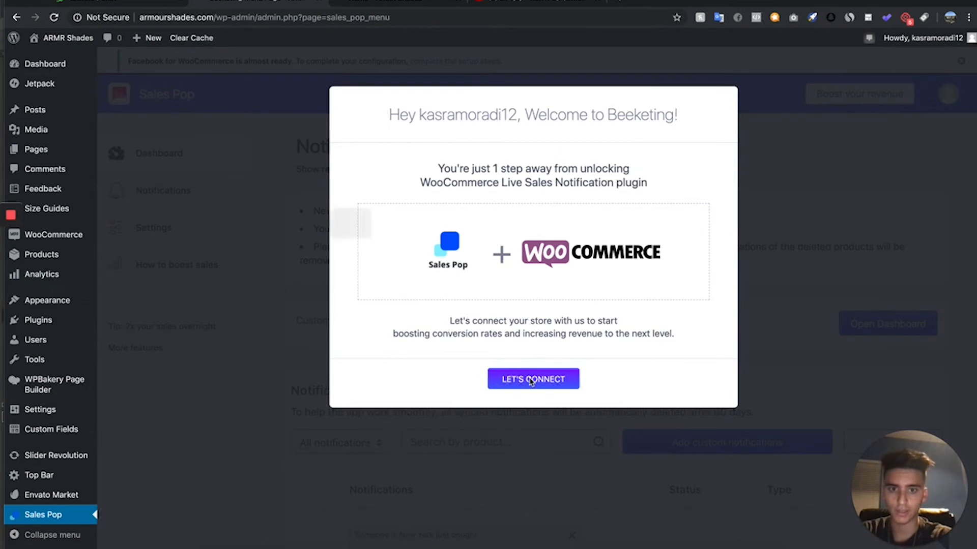
{"action": "left_click", "coordinate": [297, 253]}
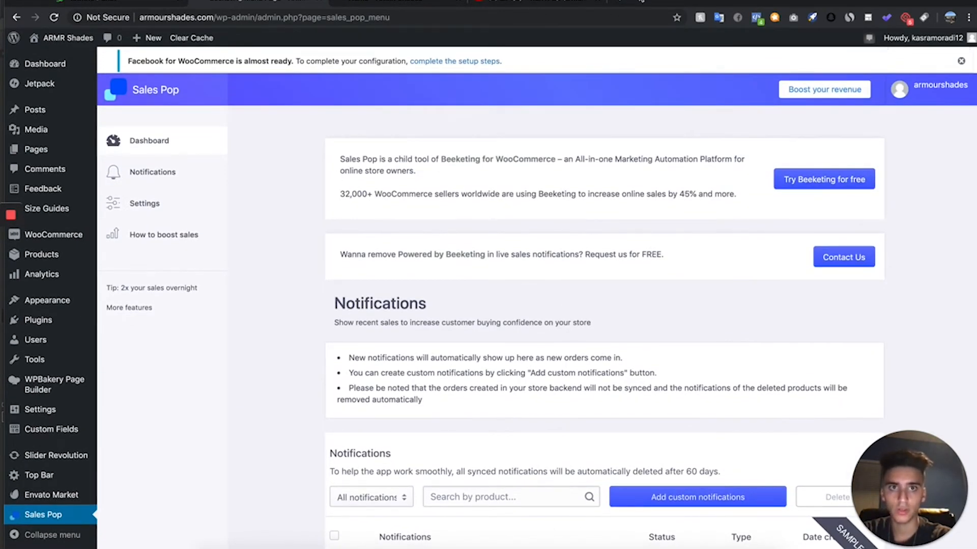
- Start a custom notification in Sales Pop and choose the Sunglasses collection as its product source
{"action": "scroll", "coordinate": [396, 234], "scroll_direction": "down", "scroll_amount": 1}
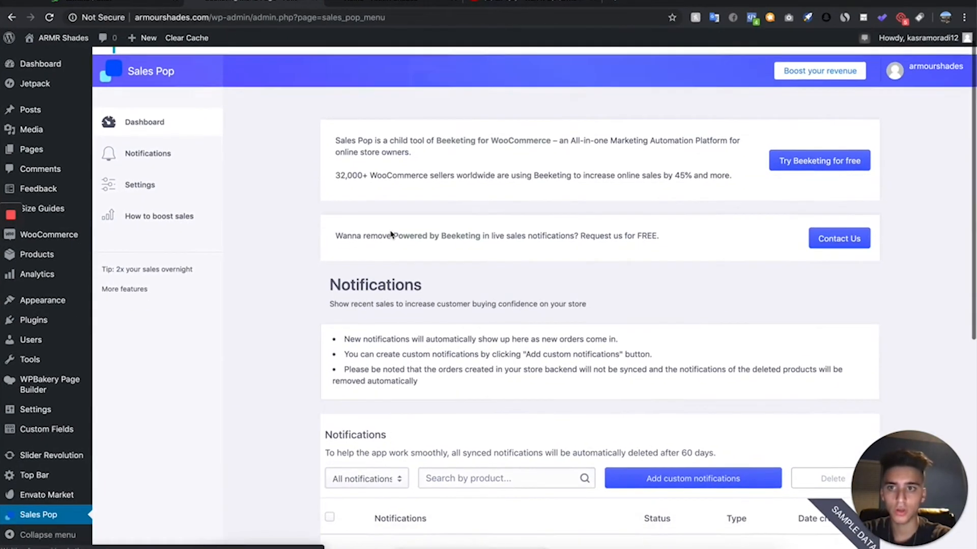
{"action": "left_click", "coordinate": [153, 150]}
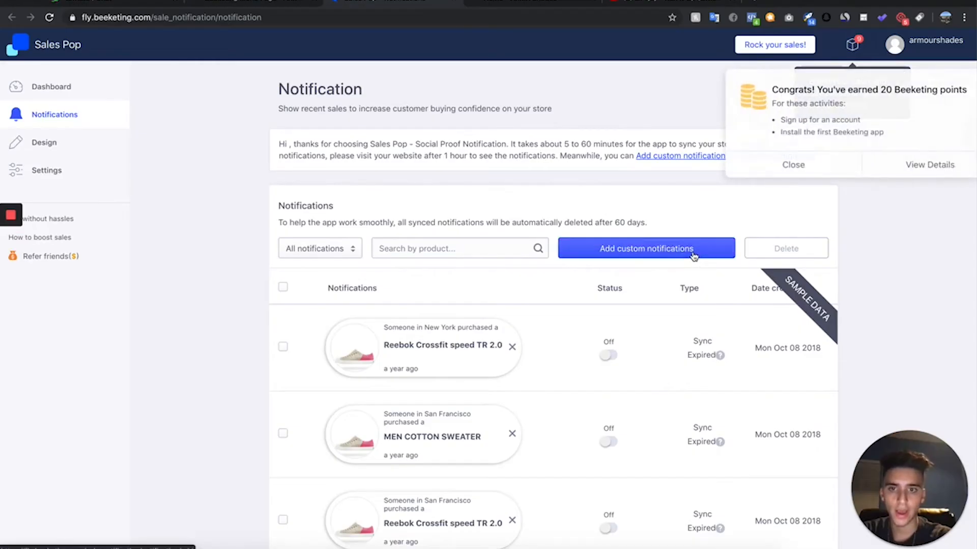
{"action": "left_click", "coordinate": [693, 254]}
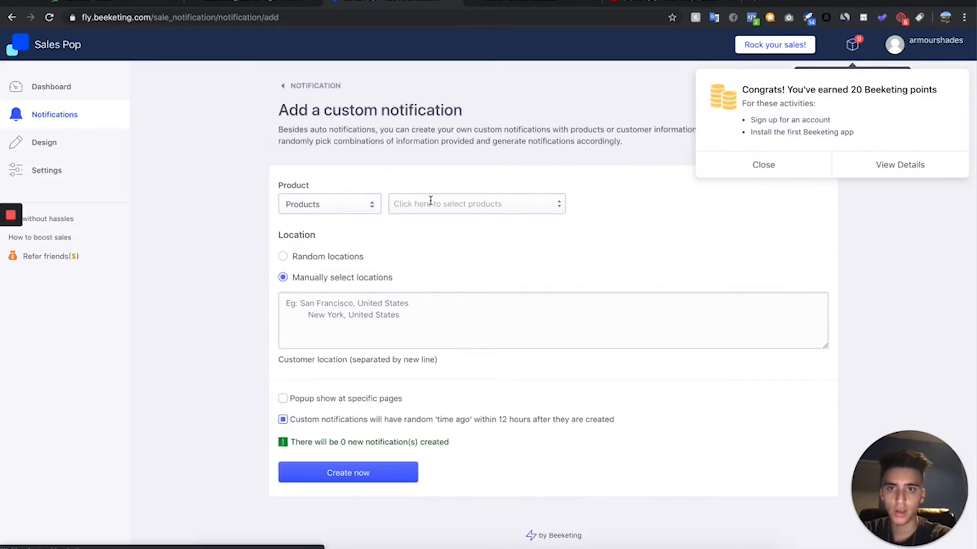
{"action": "scroll", "coordinate": [429, 200], "scroll_direction": "down", "scroll_amount": 1}
{"action": "left_click", "coordinate": [329, 189]}
{"action": "left_click", "coordinate": [337, 190]}
{"action": "left_click", "coordinate": [428, 191]}
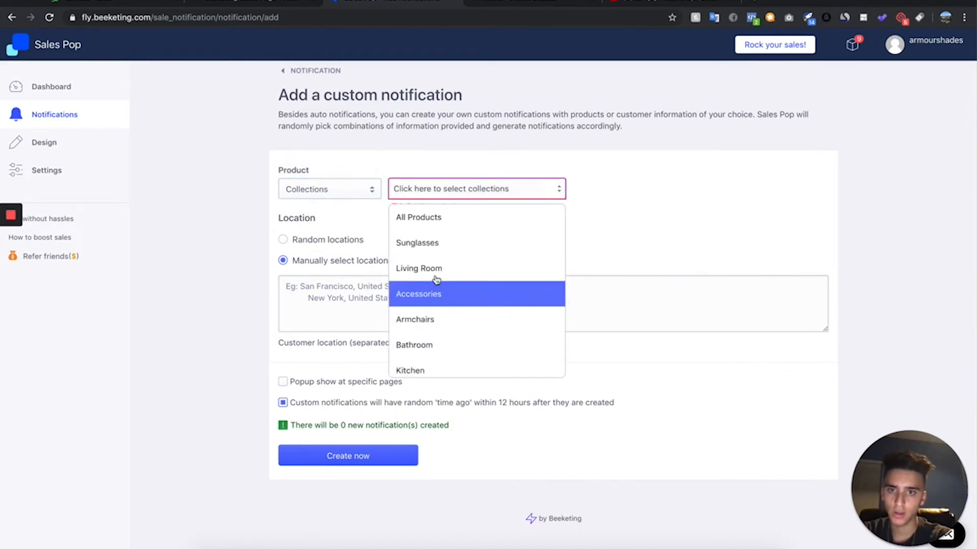
{"action": "left_click", "coordinate": [487, 252]}
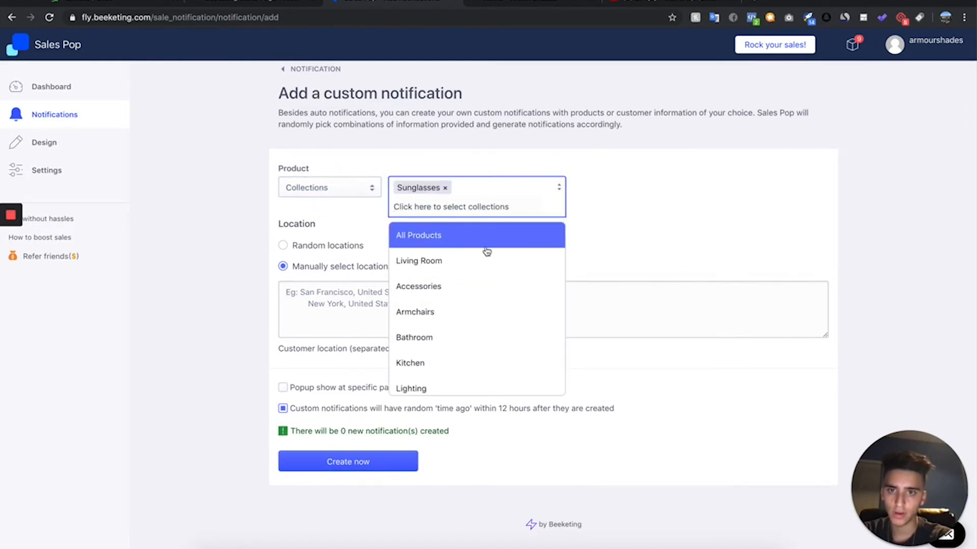
{"action": "left_click", "coordinate": [630, 218]}
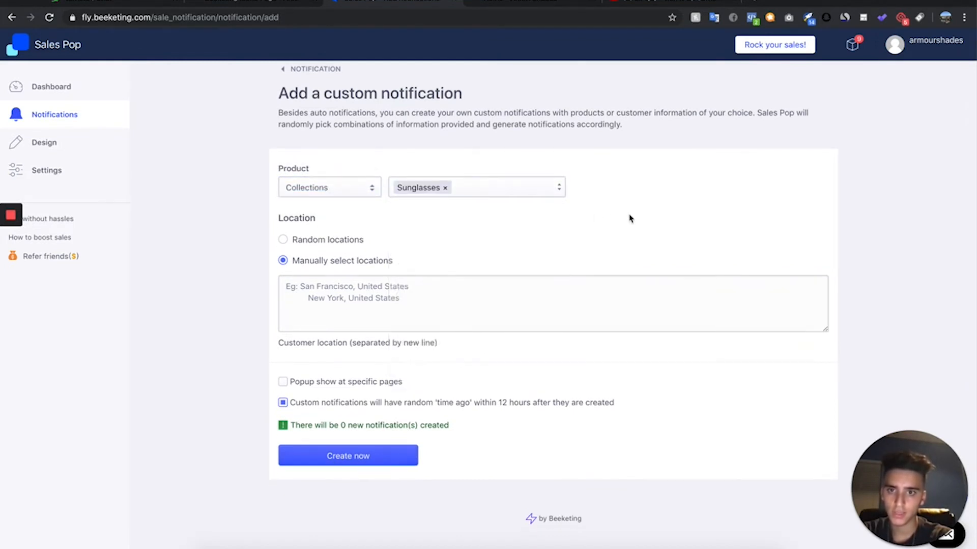
- Set the custom notification to use random locations, with United States as the country
{"action": "left_click", "coordinate": [345, 245]}
{"action": "left_click", "coordinate": [340, 297]}
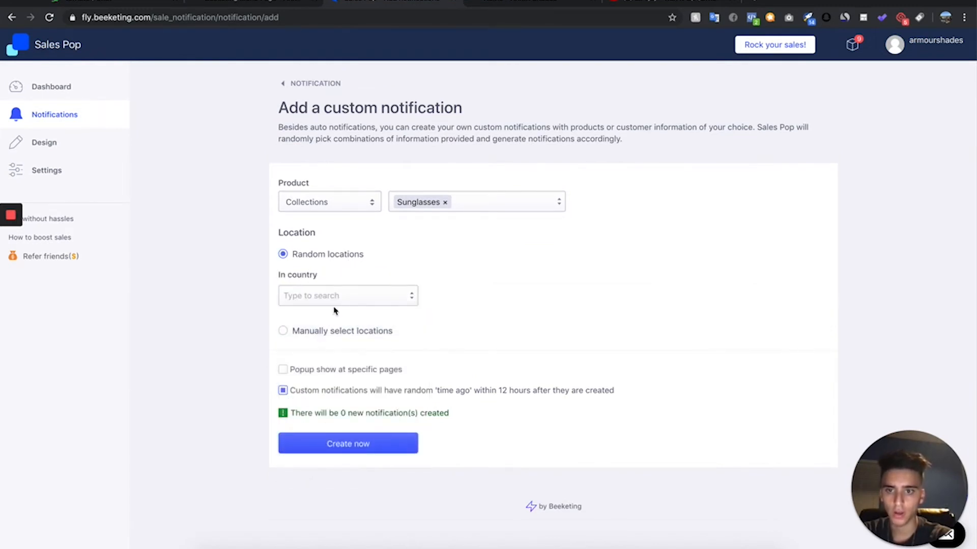
{"action": "left_click", "coordinate": [320, 307]}
{"action": "type", "text": "United"}
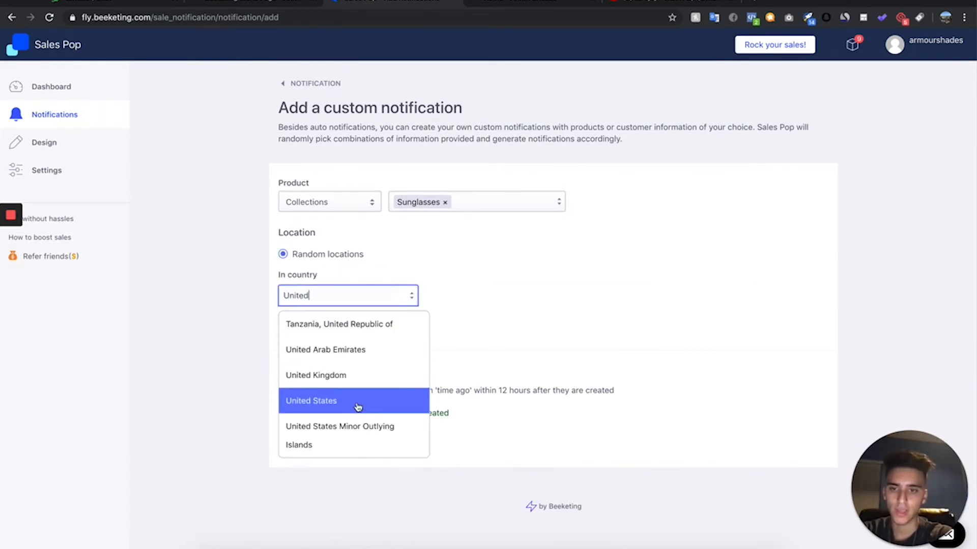
{"action": "left_click", "coordinate": [355, 404]}
{"action": "left_click", "coordinate": [468, 327]}
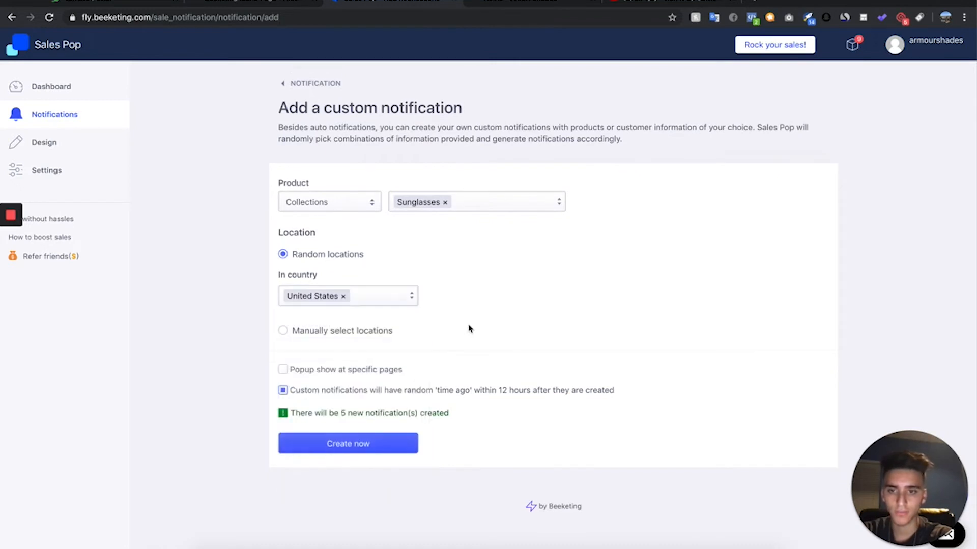
{"action": "left_click", "coordinate": [343, 298]}
{"action": "left_click", "coordinate": [351, 303]}
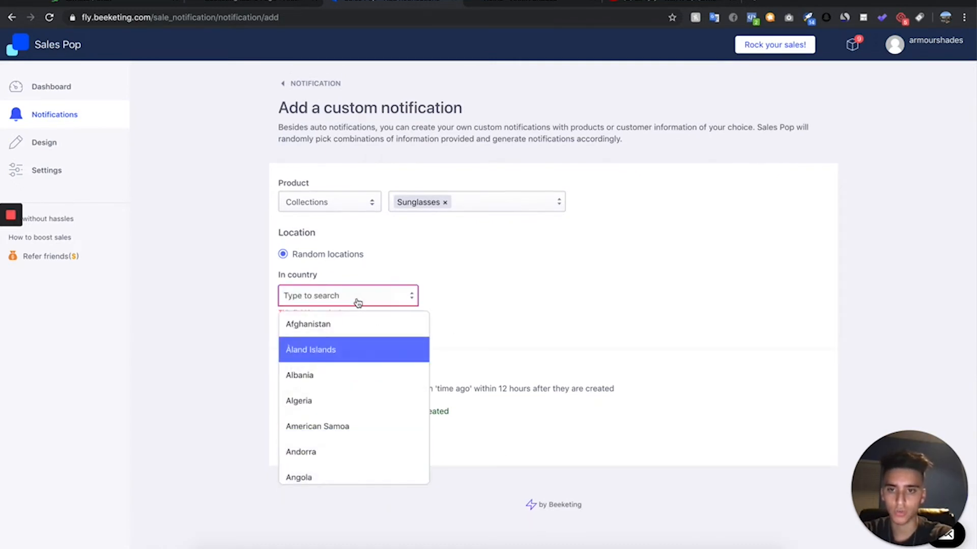
{"action": "type", "text": "United"}
{"action": "left_click", "coordinate": [356, 401]}
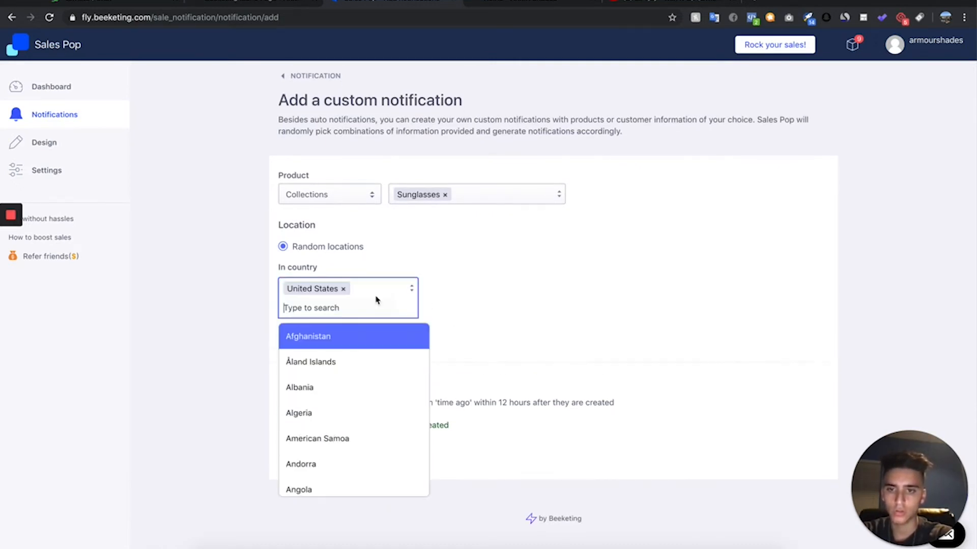
- Add United Kingdom and Canada to the countries used for the notification's random locations
{"action": "type", "text": "United"}
{"action": "left_click", "coordinate": [369, 390]}
{"action": "type", "text": "Canada"}
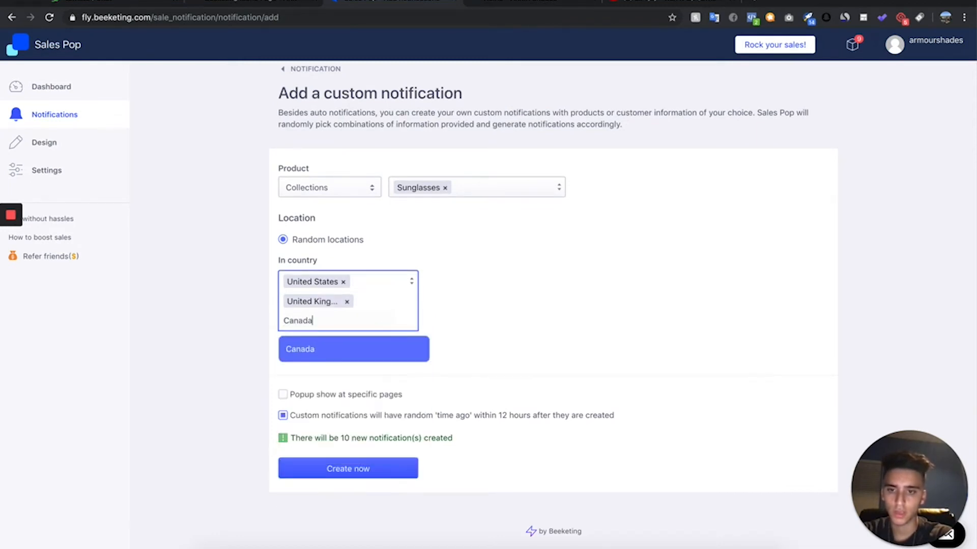
{"action": "left_click", "coordinate": [380, 359]}
{"action": "left_click", "coordinate": [556, 386]}
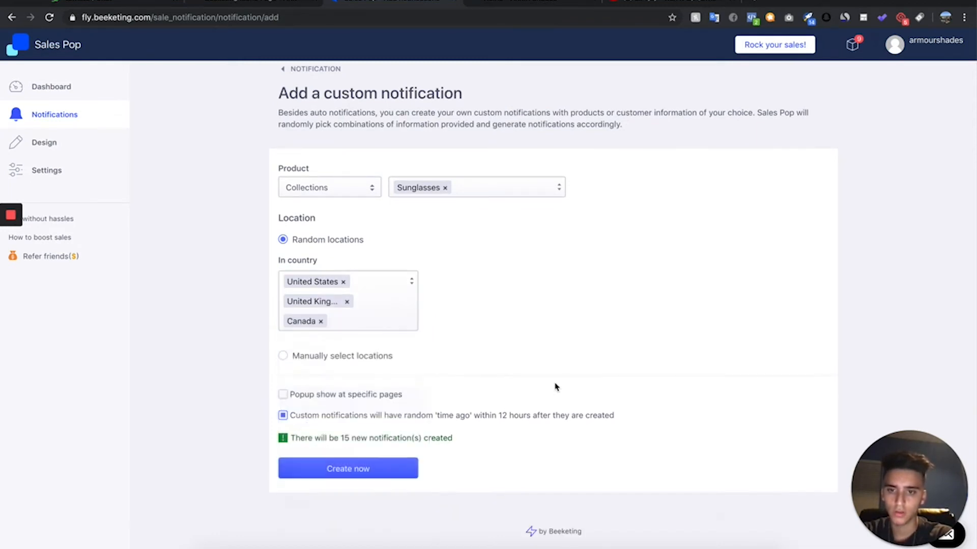
- Turn off the random 'time ago' option, create the custom notifications and review them in the notification list
{"action": "left_click", "coordinate": [362, 418]}
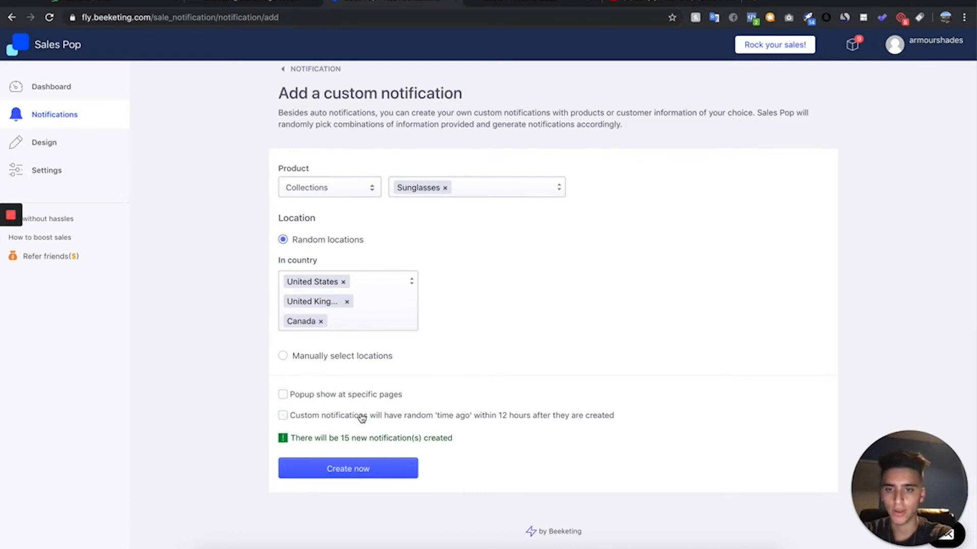
{"action": "left_click", "coordinate": [361, 469]}
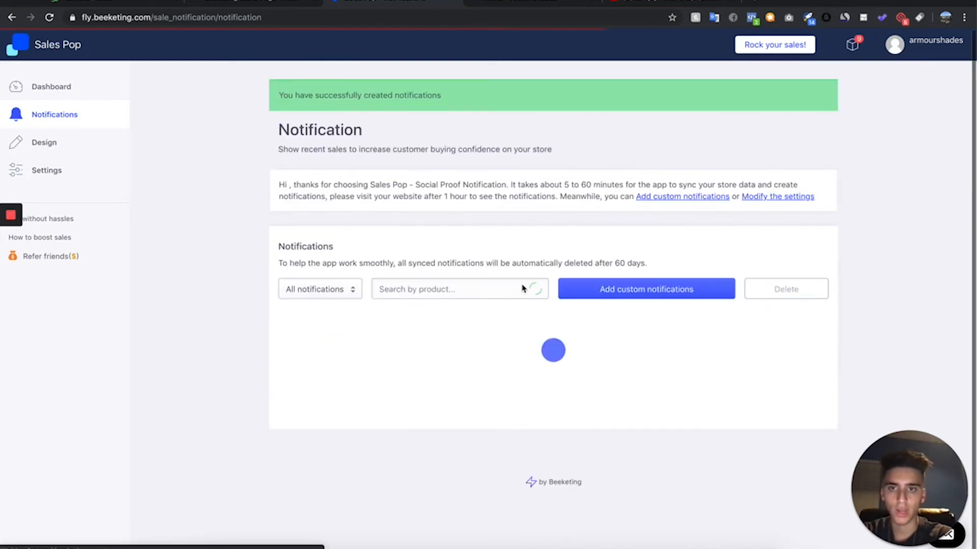
{"action": "scroll", "coordinate": [610, 361], "scroll_direction": "down", "scroll_amount": 1}
{"action": "scroll", "coordinate": [611, 361], "scroll_direction": "down", "scroll_amount": 1}
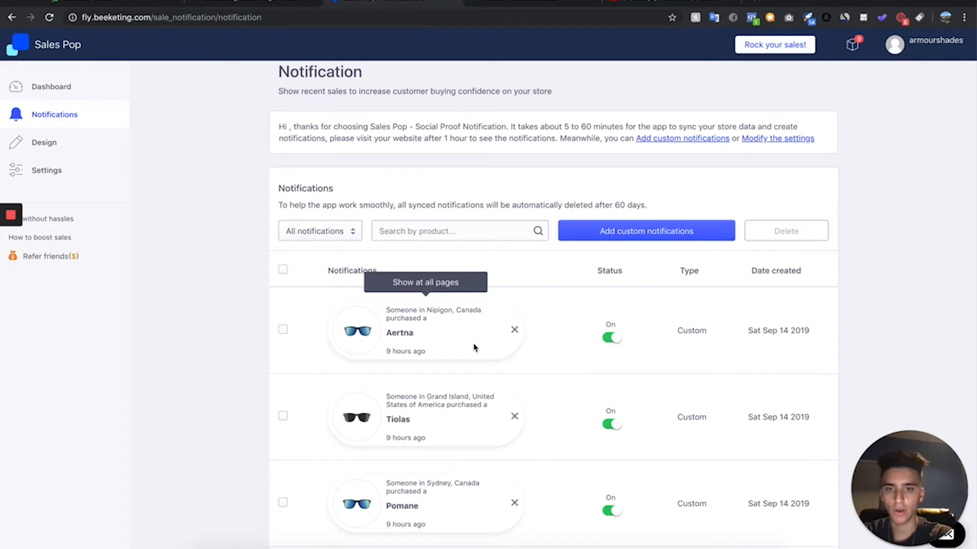
{"action": "scroll", "coordinate": [474, 357], "scroll_direction": "down", "scroll_amount": 1}
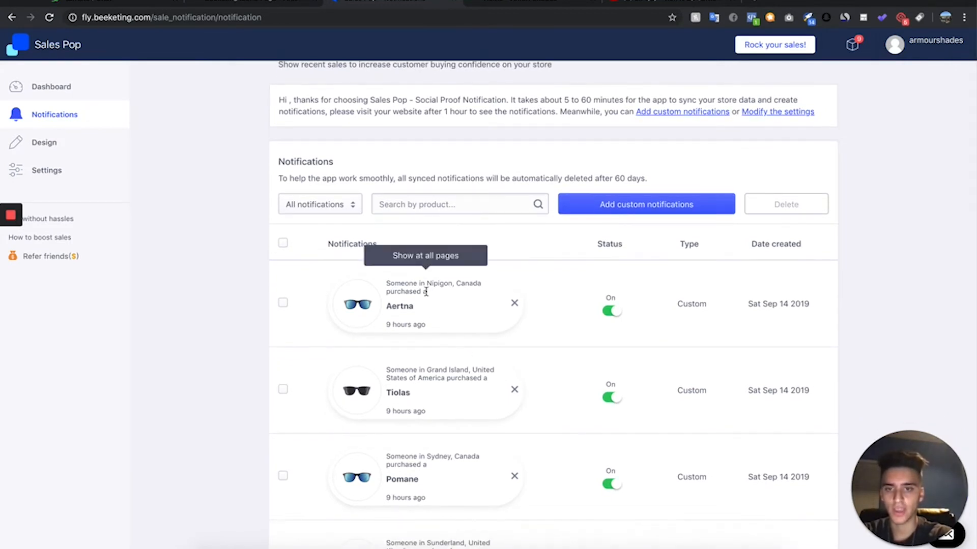
{"action": "scroll", "coordinate": [603, 363], "scroll_direction": "down", "scroll_amount": 1}
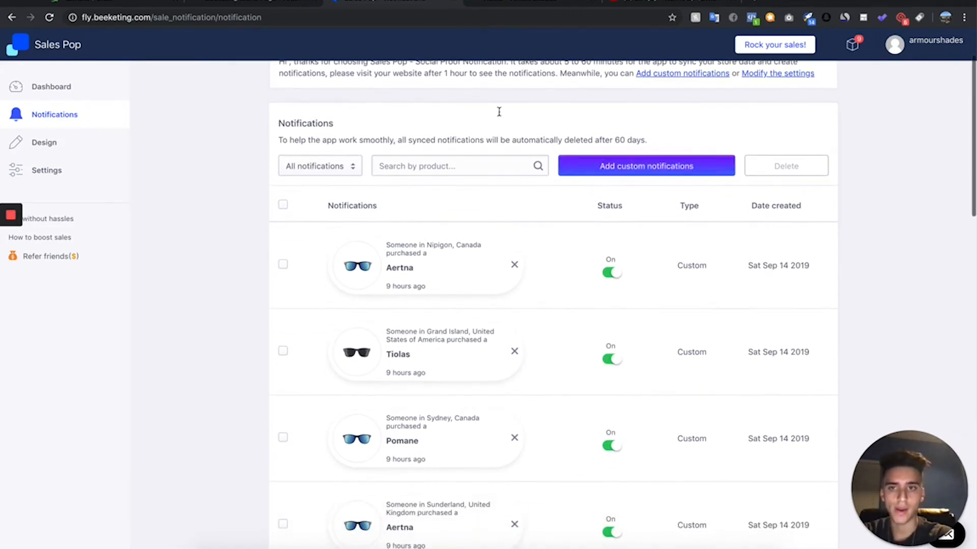
- In Sales Pop's general display settings, set the notification display time to 3 seconds and save
{"action": "left_click", "coordinate": [67, 171]}
{"action": "scroll", "coordinate": [396, 203], "scroll_direction": "down", "scroll_amount": 1}
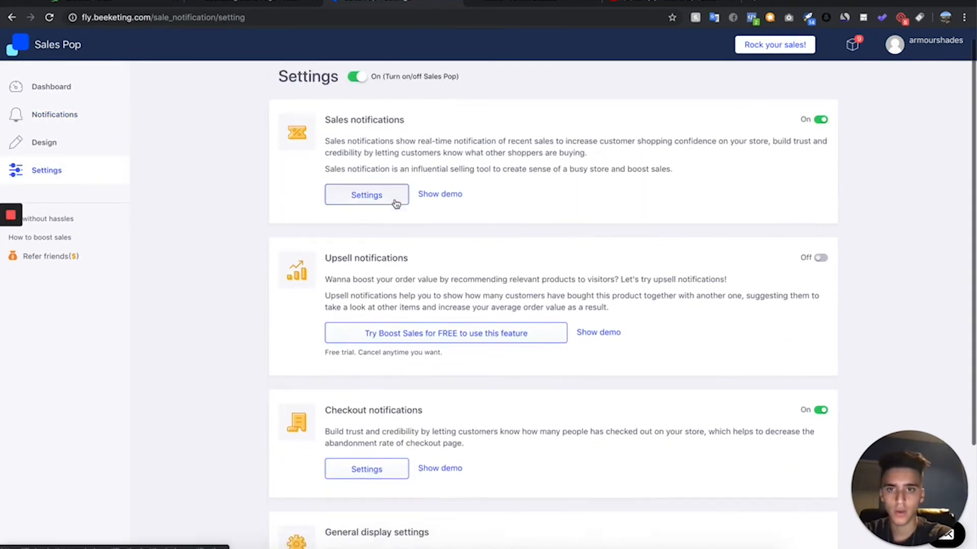
{"action": "scroll", "coordinate": [396, 203], "scroll_direction": "down", "scroll_amount": 5}
{"action": "left_click", "coordinate": [366, 438]}
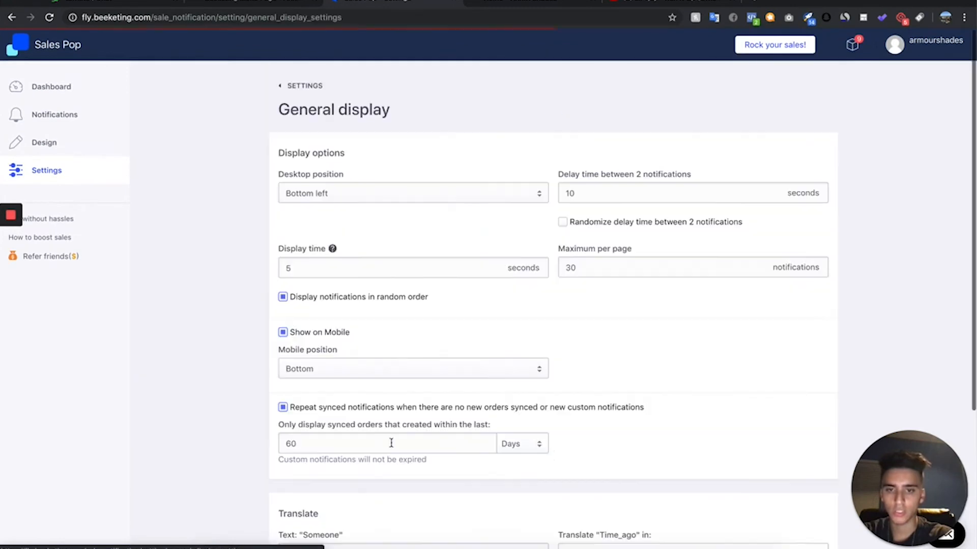
{"action": "scroll", "coordinate": [390, 342], "scroll_direction": "down", "scroll_amount": 2}
{"action": "scroll", "coordinate": [390, 342], "scroll_direction": "up", "scroll_amount": 2}
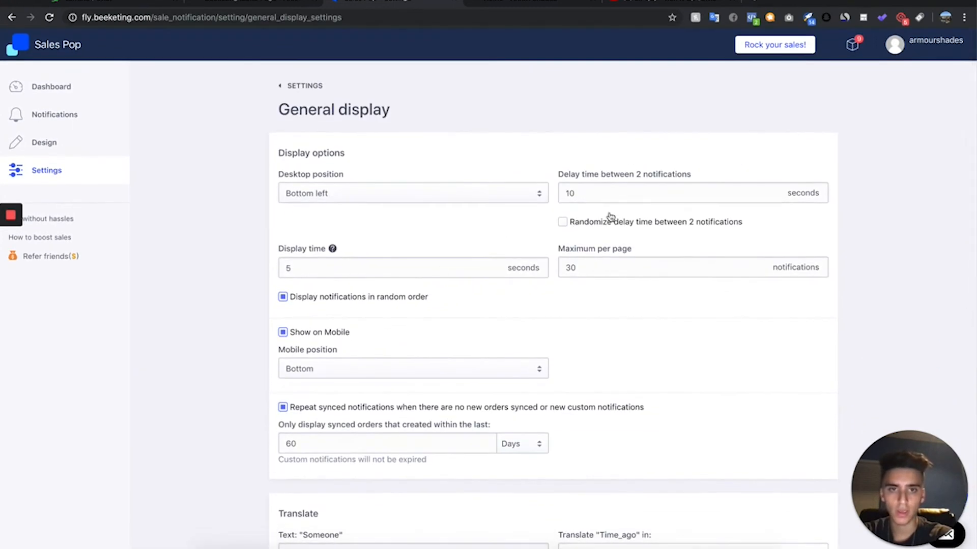
{"action": "scroll", "coordinate": [378, 342], "scroll_direction": "down", "scroll_amount": 4}
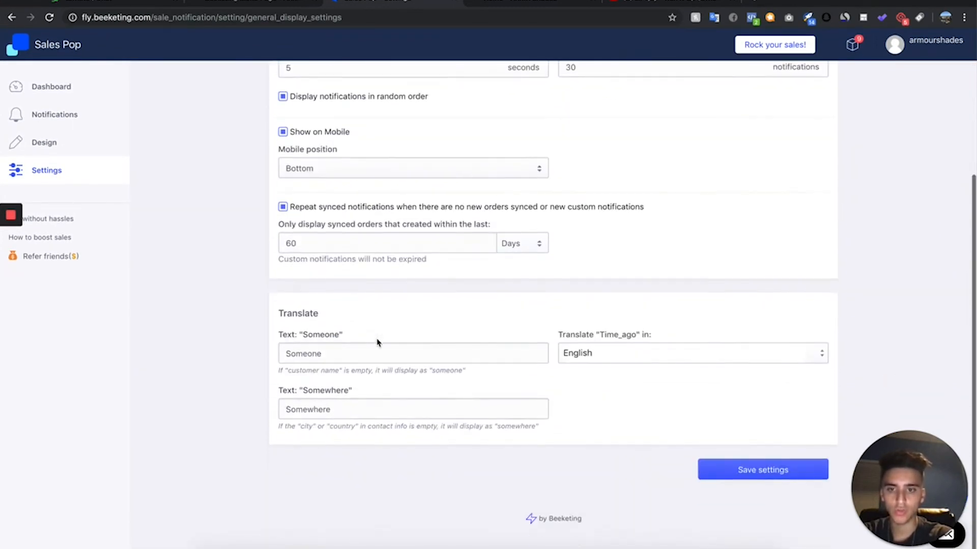
{"action": "scroll", "coordinate": [419, 344], "scroll_direction": "up", "scroll_amount": 3}
{"action": "scroll", "coordinate": [419, 345], "scroll_direction": "up", "scroll_amount": 2}
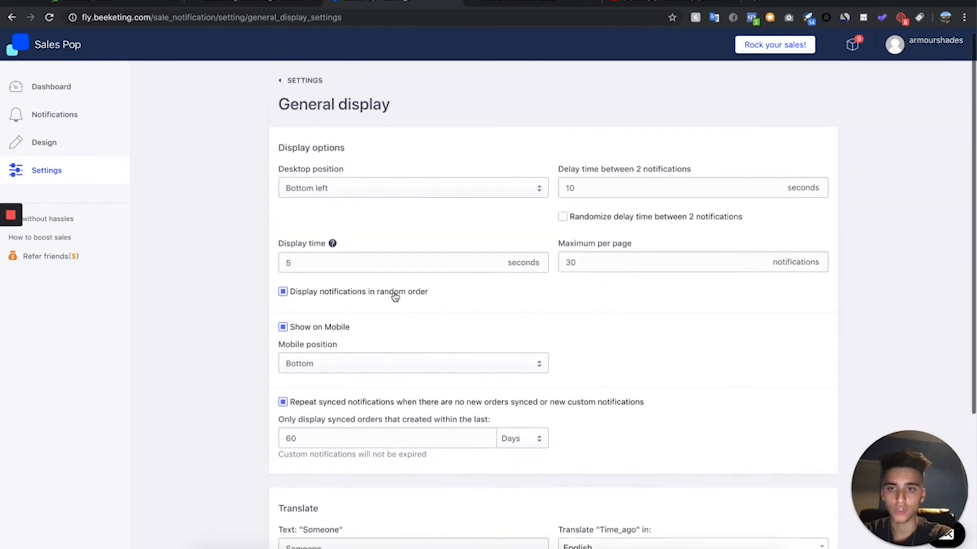
{"action": "left_click_drag", "start_coordinate": [327, 264], "coordinate": [163, 259]}
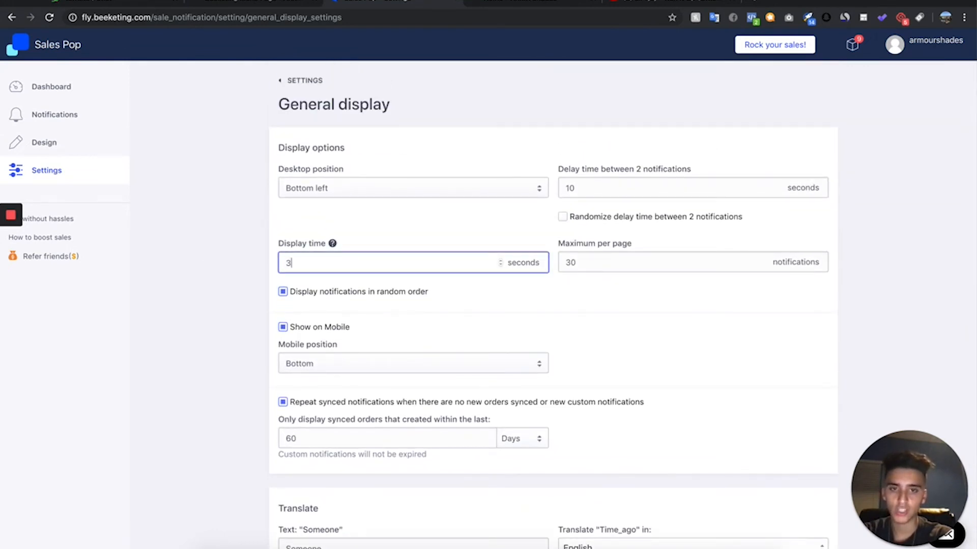
{"action": "scroll", "coordinate": [663, 166], "scroll_direction": "down", "scroll_amount": 5}
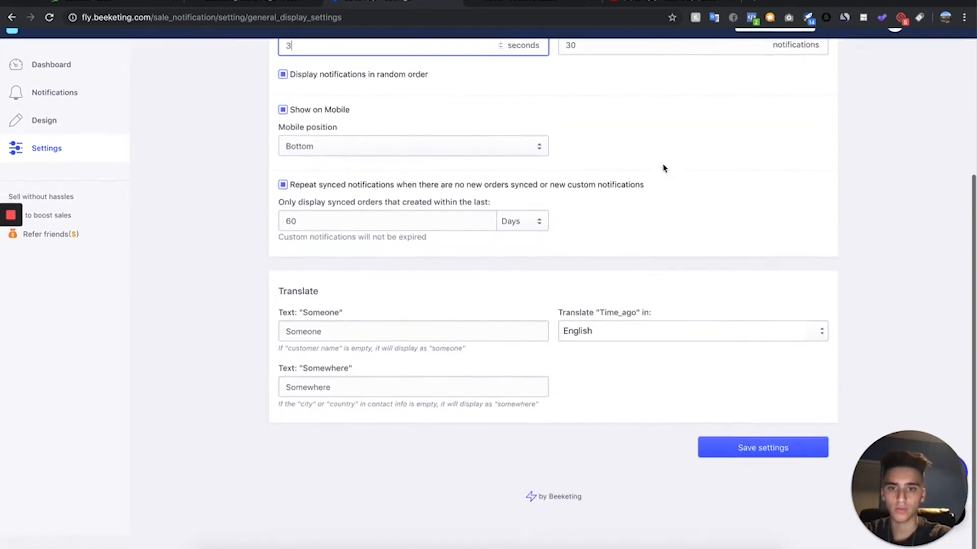
{"action": "left_click", "coordinate": [793, 475]}
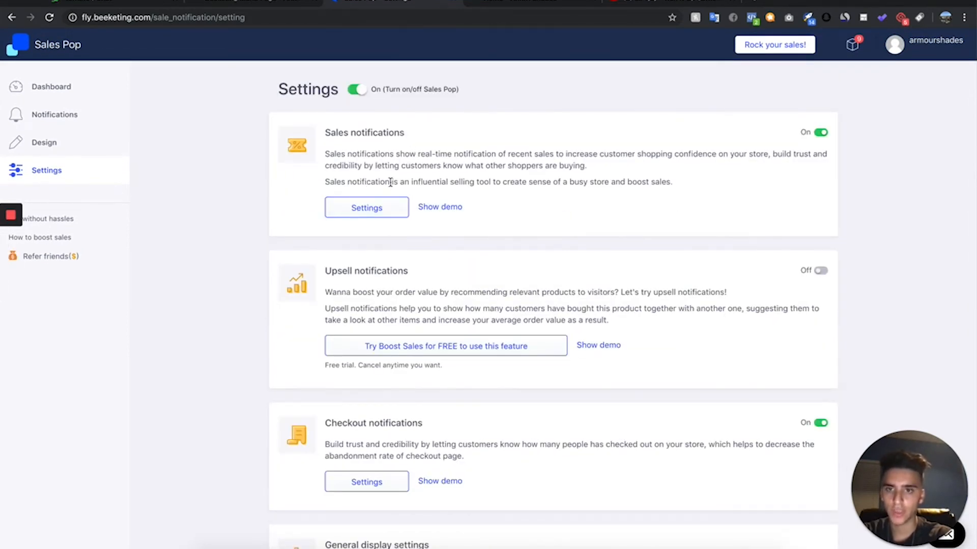
- Clear the Time text from the sales notification message and save the settings
{"action": "left_click", "coordinate": [380, 208]}
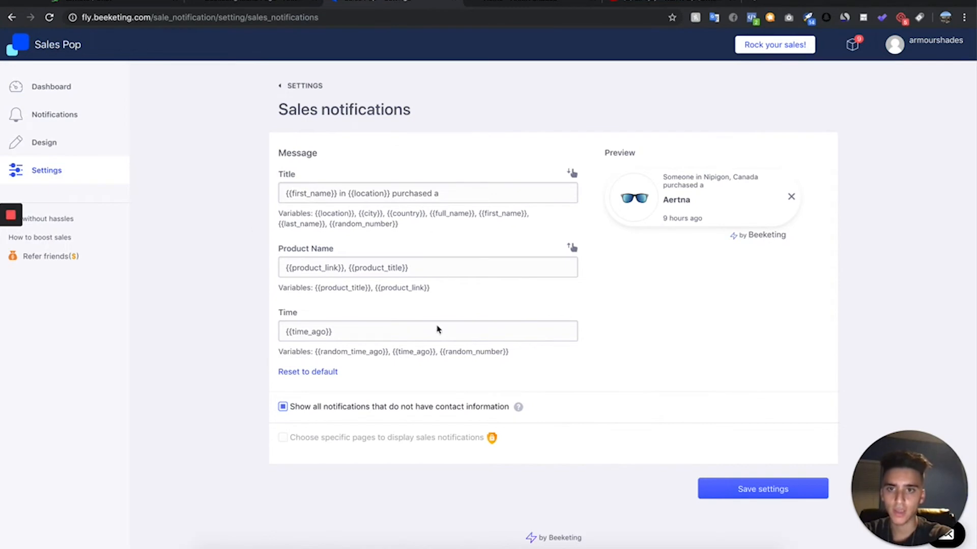
{"action": "triple_click", "coordinate": [348, 331]}
{"action": "type", "text": "{"}
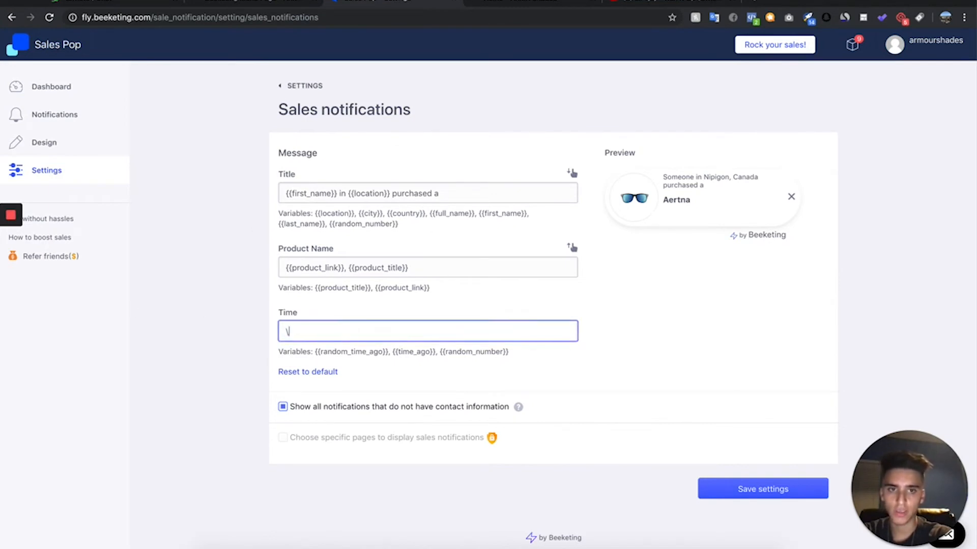
{"action": "key", "text": "ctrl+z"}
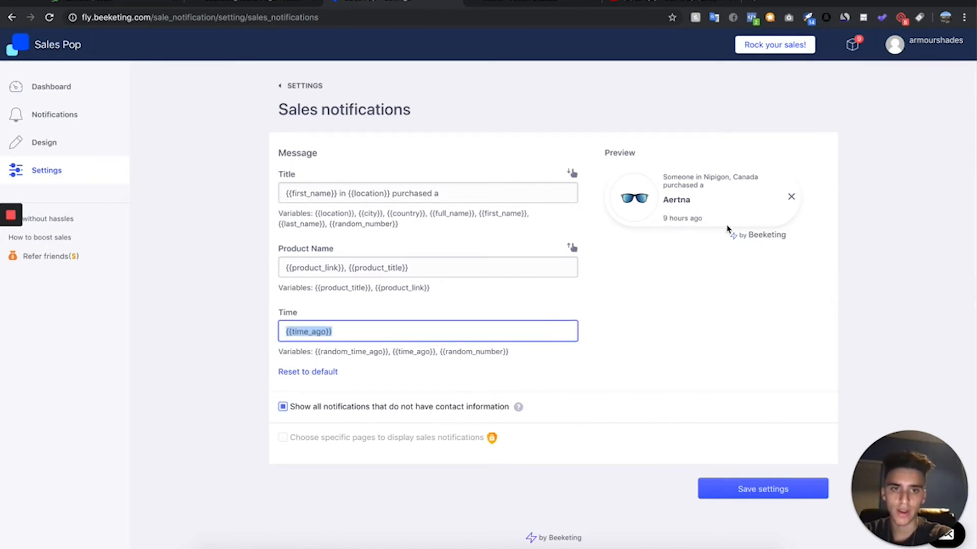
{"action": "key", "text": "BackSpace"}
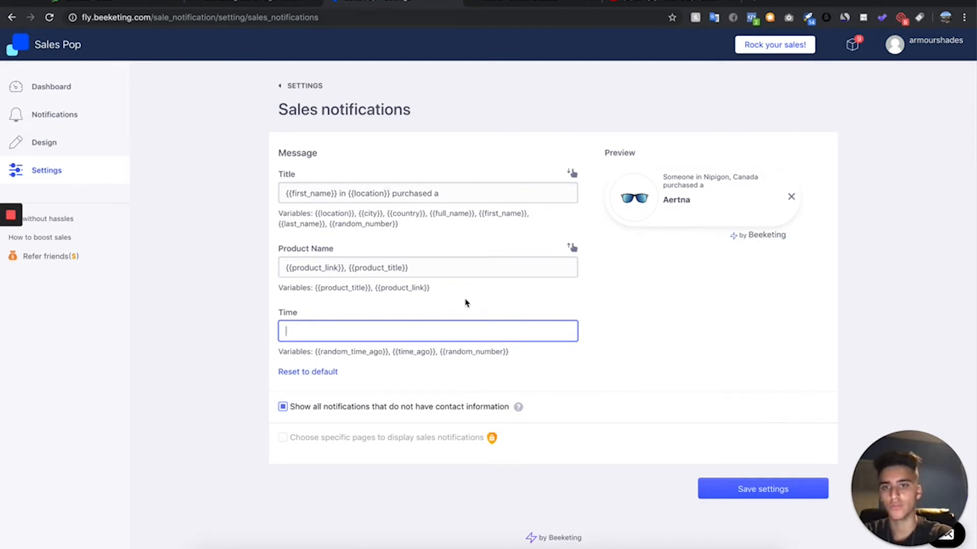
{"action": "key", "text": "ctrl+z"}
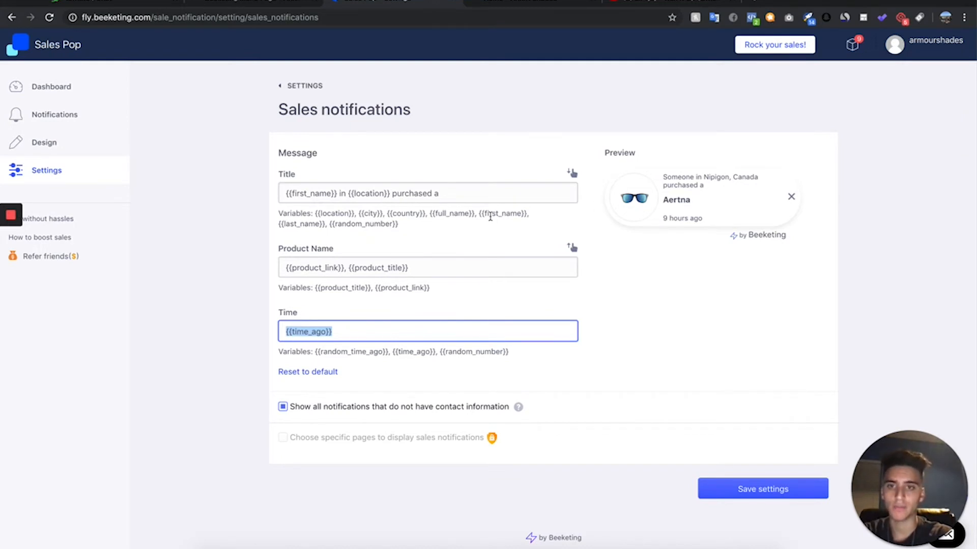
{"action": "key", "text": "BackSpace"}
{"action": "left_click", "coordinate": [733, 489]}
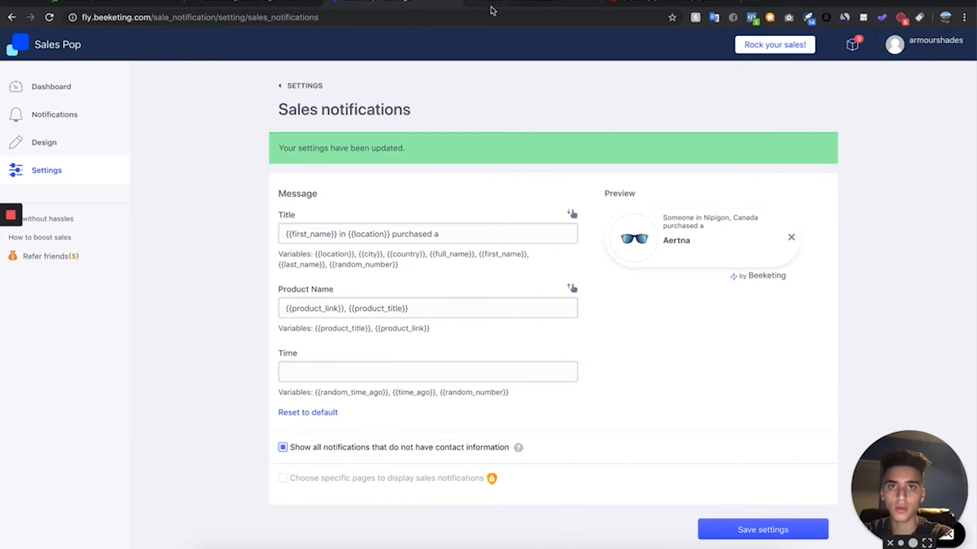
- Reload the live store's home page and check it for the sales popups
{"action": "left_click", "coordinate": [492, 10]}
{"action": "left_click", "coordinate": [49, 17]}
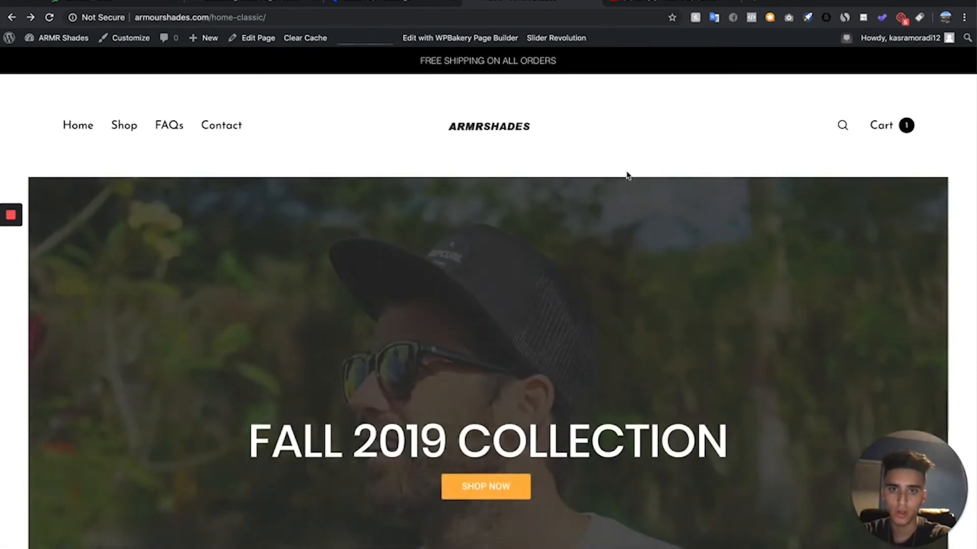
{"action": "scroll", "coordinate": [627, 175], "scroll_direction": "down", "scroll_amount": 2}
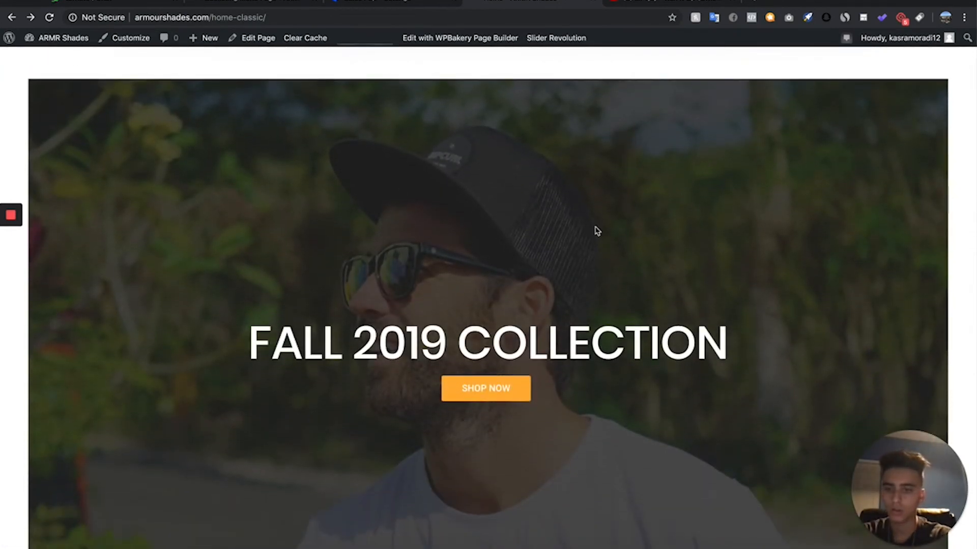
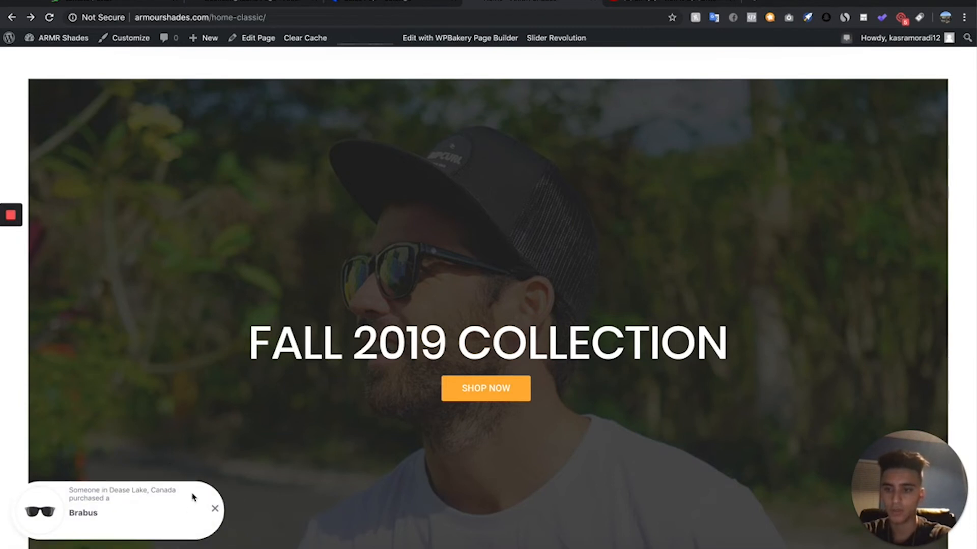
- Examine the sales popups and the free-shipping bar on the live home page
{"action": "scroll", "coordinate": [167, 489], "scroll_direction": "down", "scroll_amount": 1}
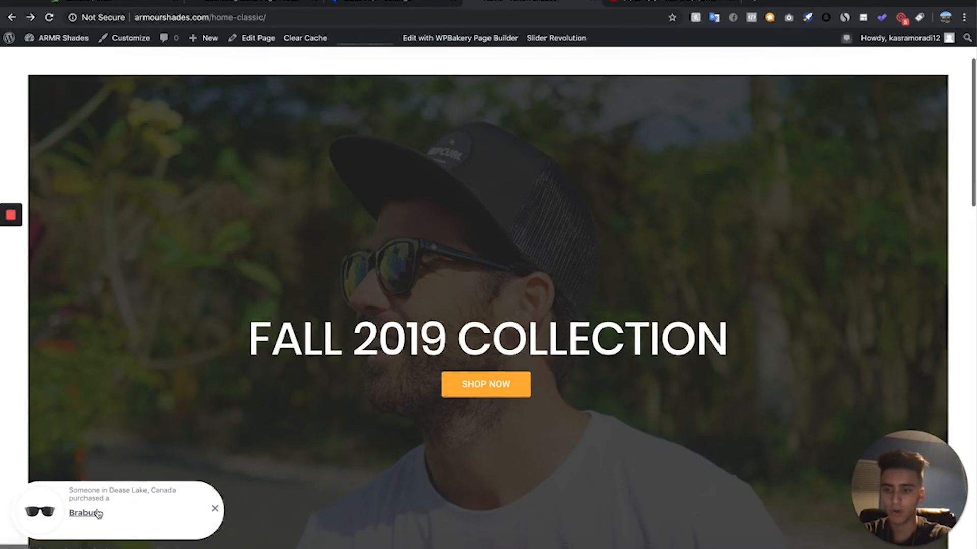
{"action": "scroll", "coordinate": [279, 373], "scroll_direction": "down", "scroll_amount": 2}
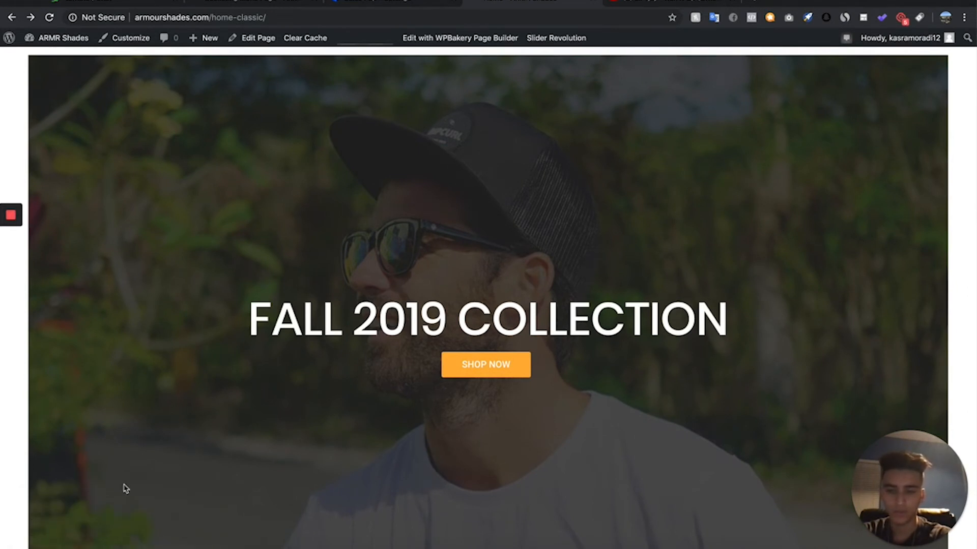
{"action": "scroll", "coordinate": [124, 487], "scroll_direction": "down", "scroll_amount": 1}
{"action": "scroll", "coordinate": [125, 487], "scroll_direction": "up", "scroll_amount": 4}
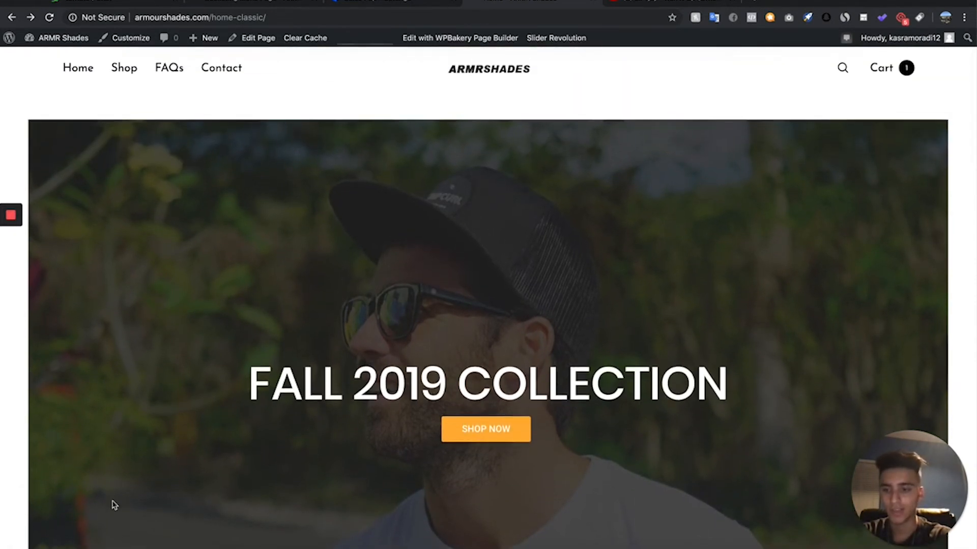
{"action": "scroll", "coordinate": [115, 505], "scroll_direction": "up", "scroll_amount": 2}
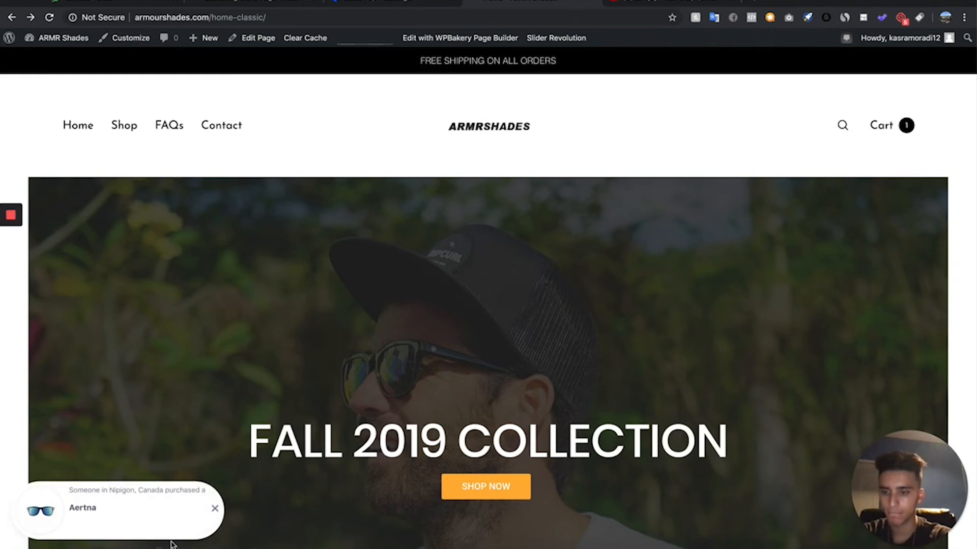
{"action": "scroll", "coordinate": [408, 419], "scroll_direction": "down", "scroll_amount": 2}
{"action": "scroll", "coordinate": [408, 420], "scroll_direction": "up", "scroll_amount": 3}
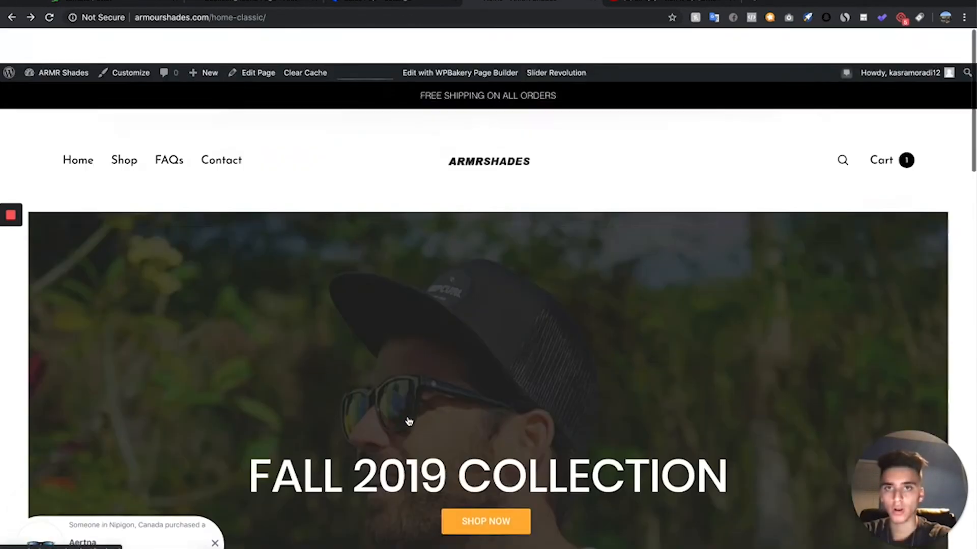
- Save the sales notification settings in Sales Pop again and close that page
{"action": "left_click", "coordinate": [386, 3]}
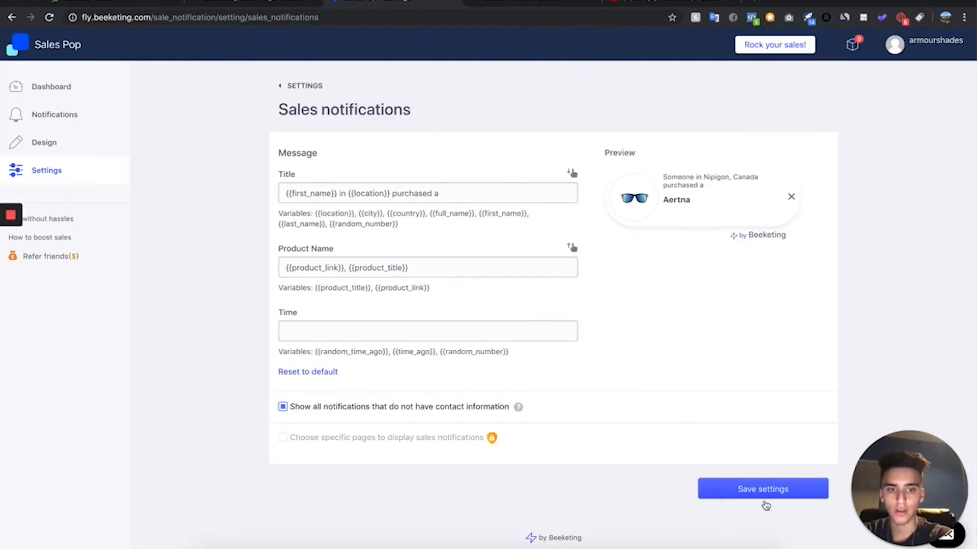
{"action": "left_click", "coordinate": [780, 486]}
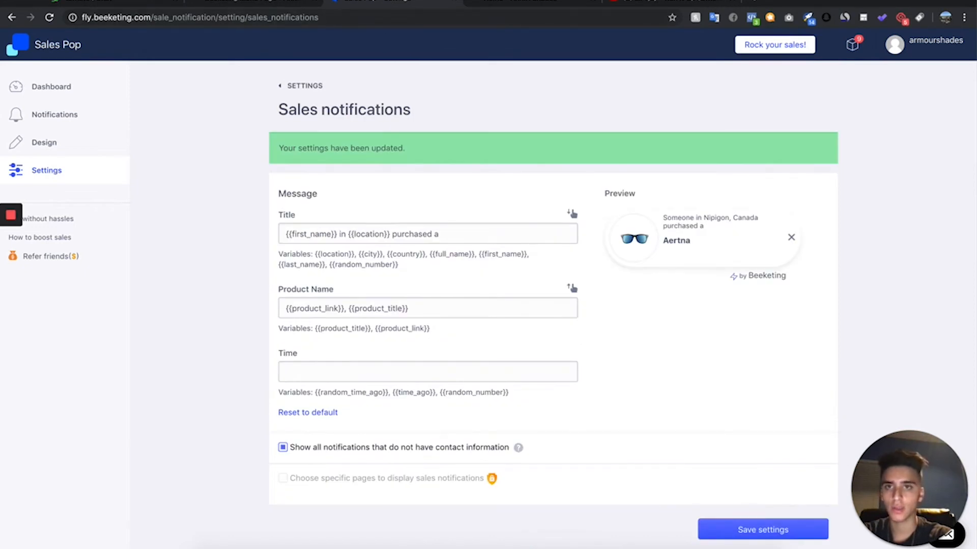
{"action": "left_click", "coordinate": [457, 2]}
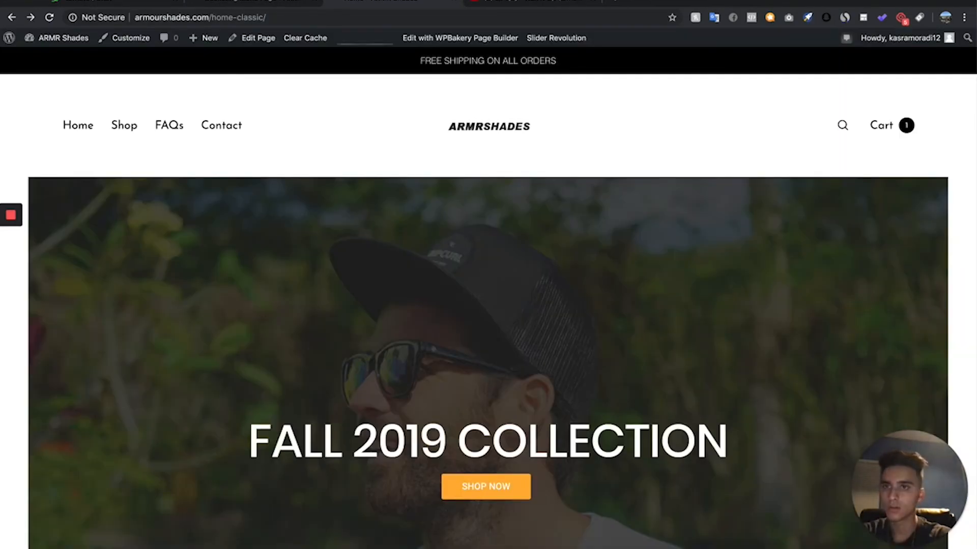
- In the store's WordPress admin, go to adding a new plugin and search the plugin directory for "reviews"
{"action": "left_click", "coordinate": [259, 3]}
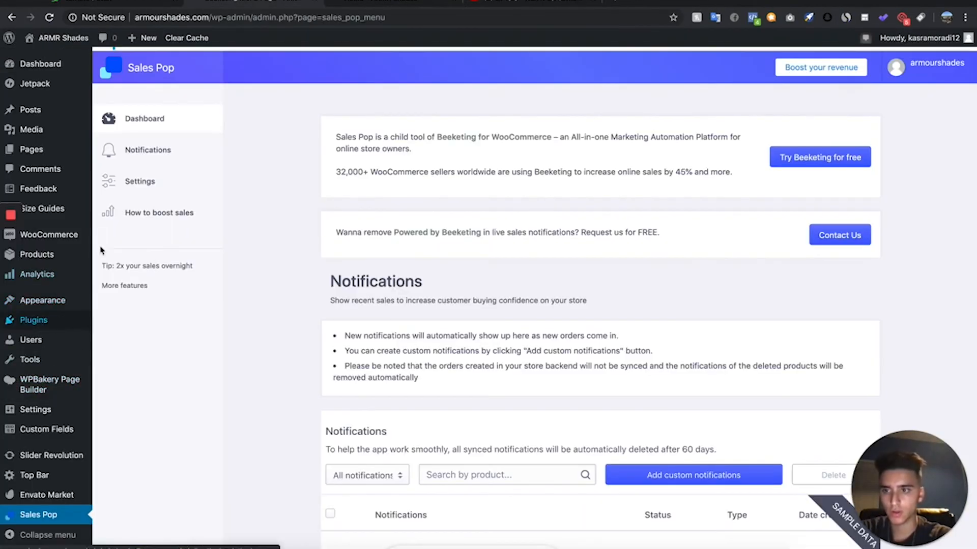
{"action": "left_click", "coordinate": [68, 324]}
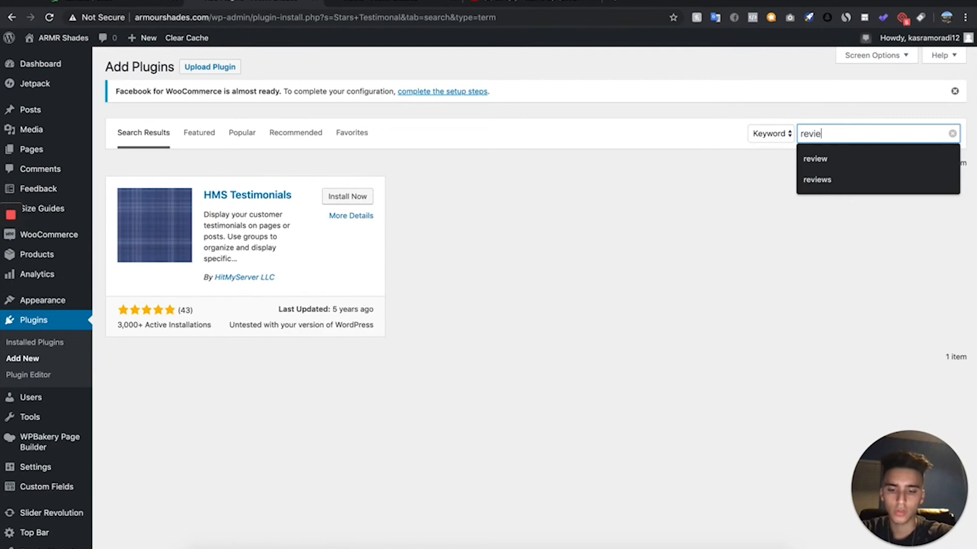
{"action": "type", "text": "ws"}
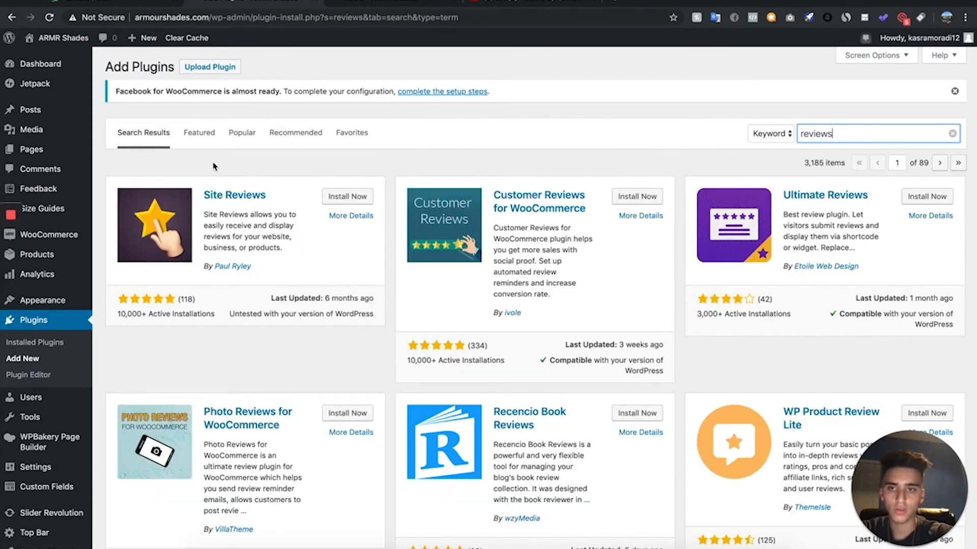
- Install and activate the plugin "Free Responsive Testimonials, Social Proof, and Customer Reviews – Stars Testimonials"
{"action": "scroll", "coordinate": [395, 290], "scroll_direction": "down", "scroll_amount": 6}
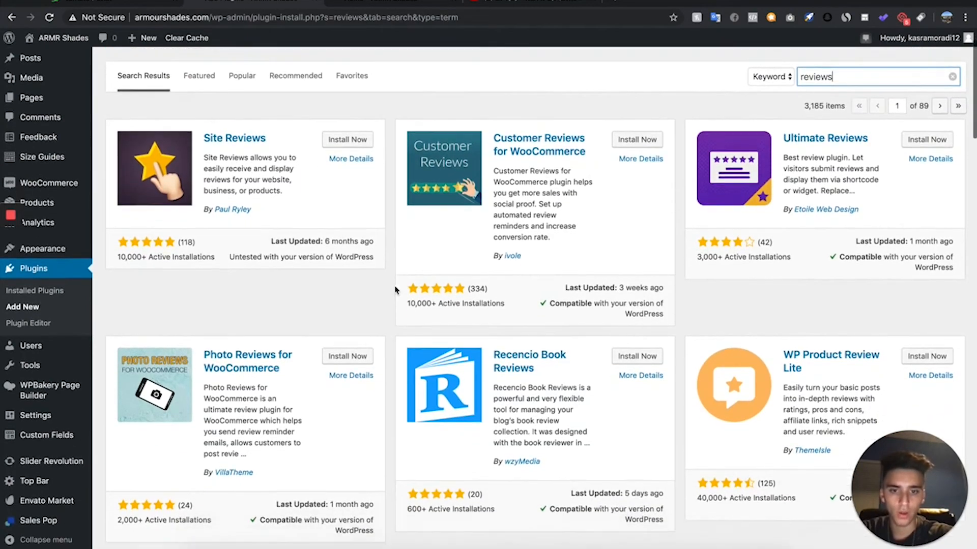
{"action": "scroll", "coordinate": [395, 289], "scroll_direction": "down", "scroll_amount": 5}
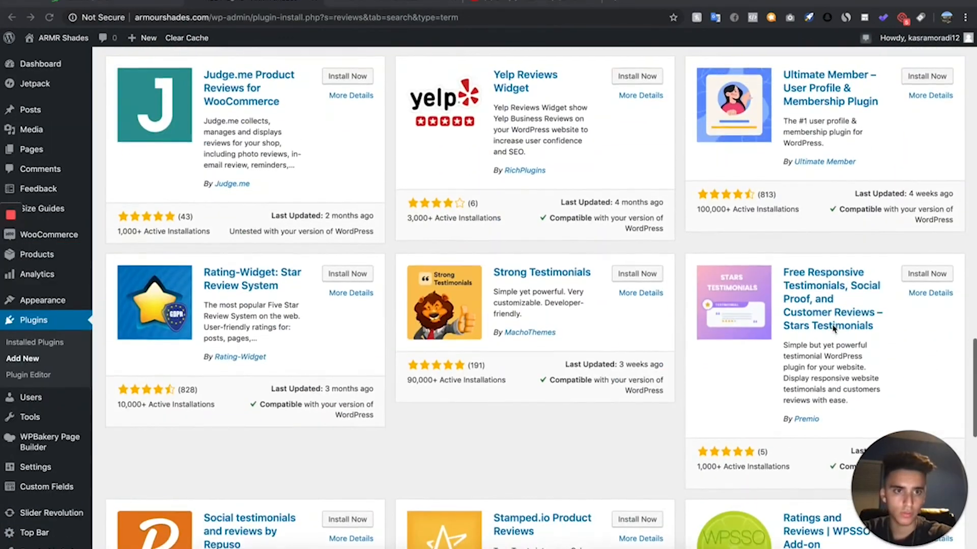
{"action": "scroll", "coordinate": [834, 330], "scroll_direction": "down", "scroll_amount": 1}
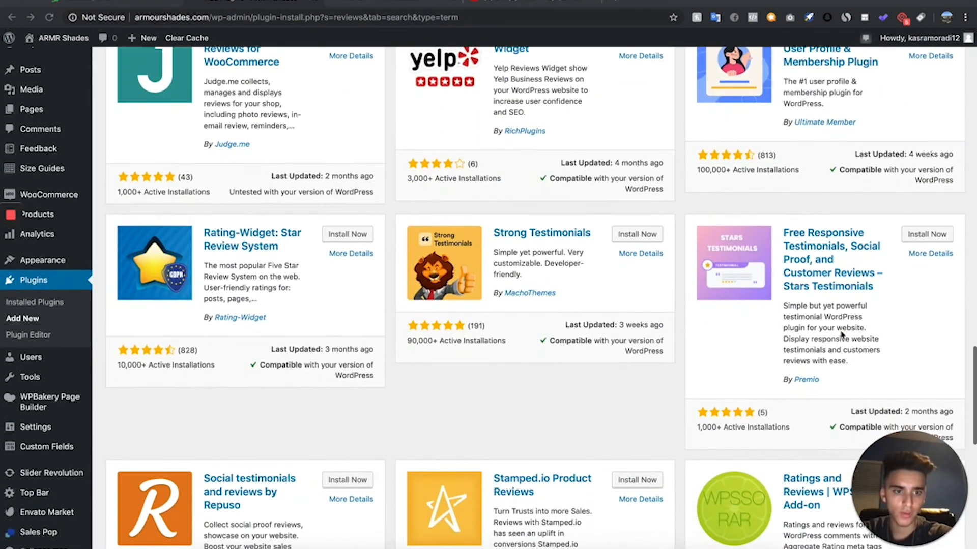
{"action": "left_click", "coordinate": [926, 235]}
{"action": "scroll", "coordinate": [492, 316], "scroll_direction": "down", "scroll_amount": 2}
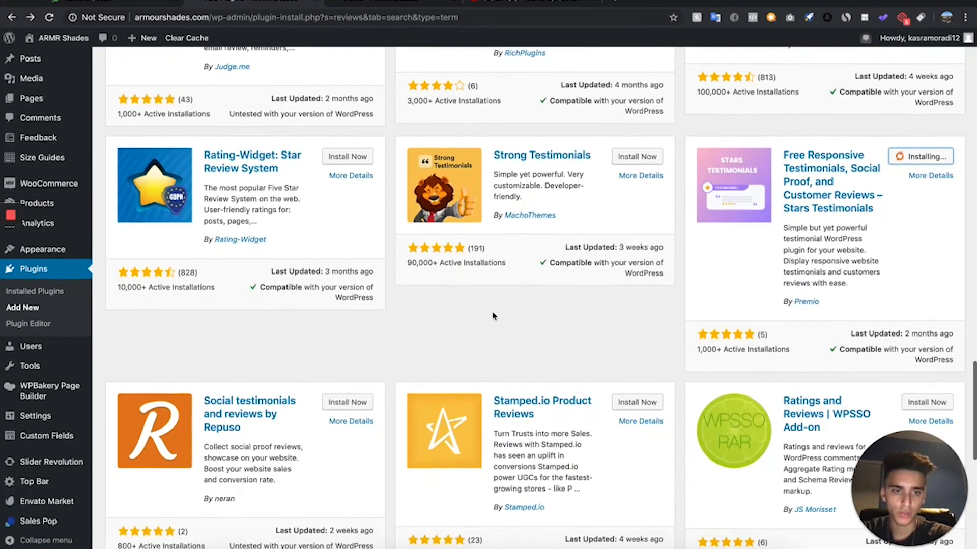
{"action": "scroll", "coordinate": [496, 311], "scroll_direction": "up", "scroll_amount": 3}
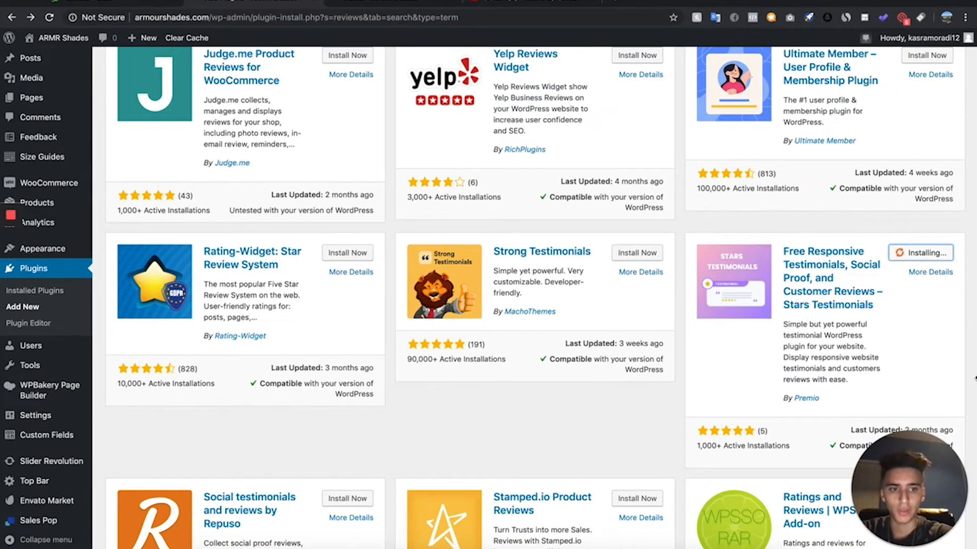
{"action": "left_click", "coordinate": [926, 254]}
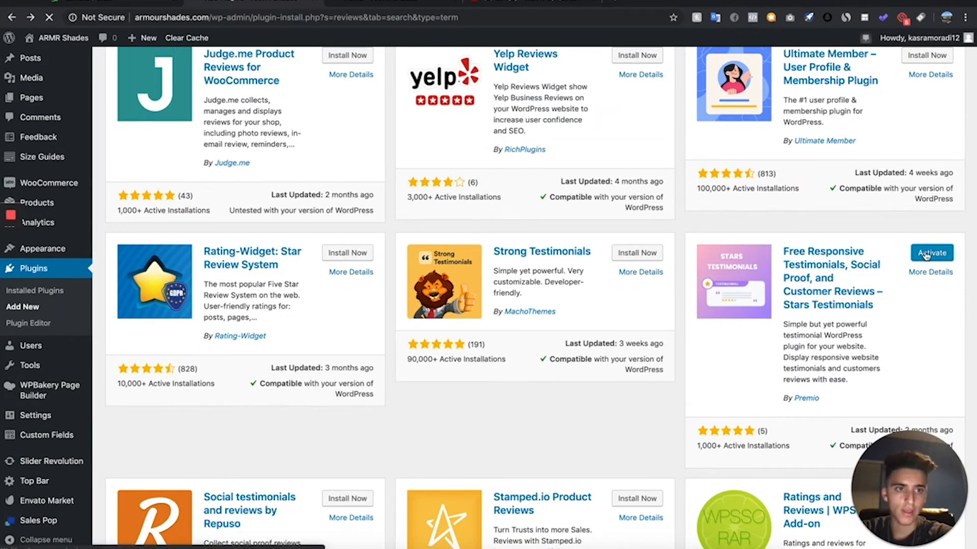
{"action": "scroll", "coordinate": [597, 138], "scroll_direction": "down", "scroll_amount": 4}
{"action": "scroll", "coordinate": [597, 138], "scroll_direction": "up", "scroll_amount": 5}
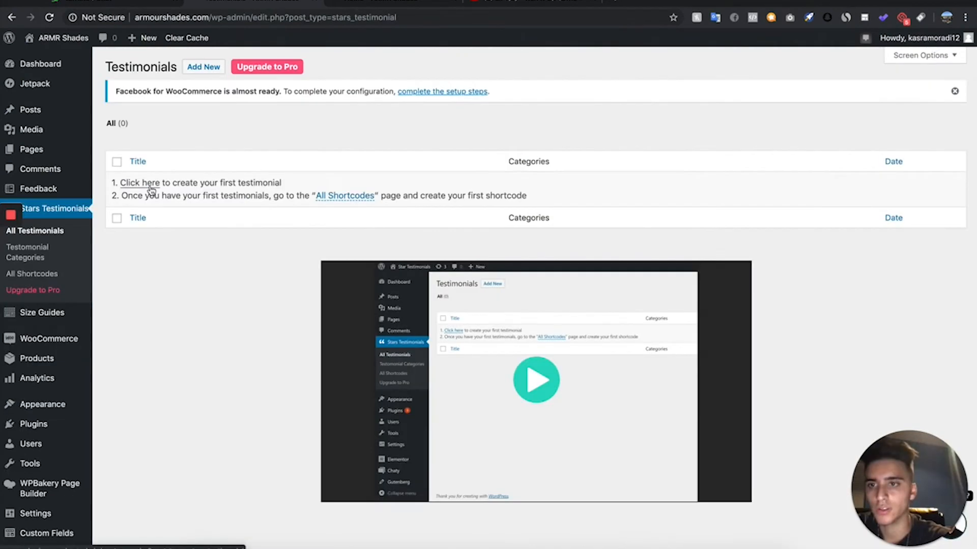
- Create the first testimonial in Stars Testimonials and enter the client's name
{"action": "left_click", "coordinate": [151, 187]}
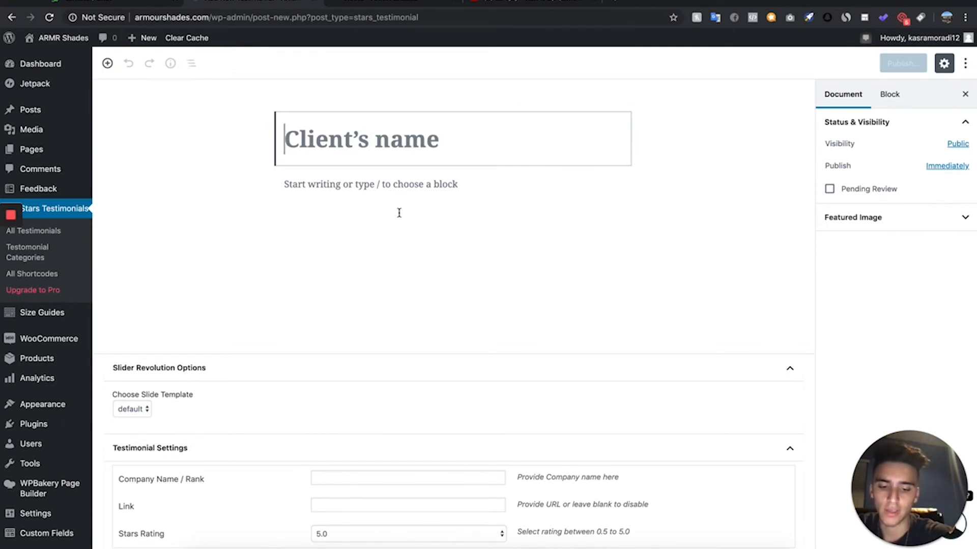
{"action": "type", "text": "Jack, R."}
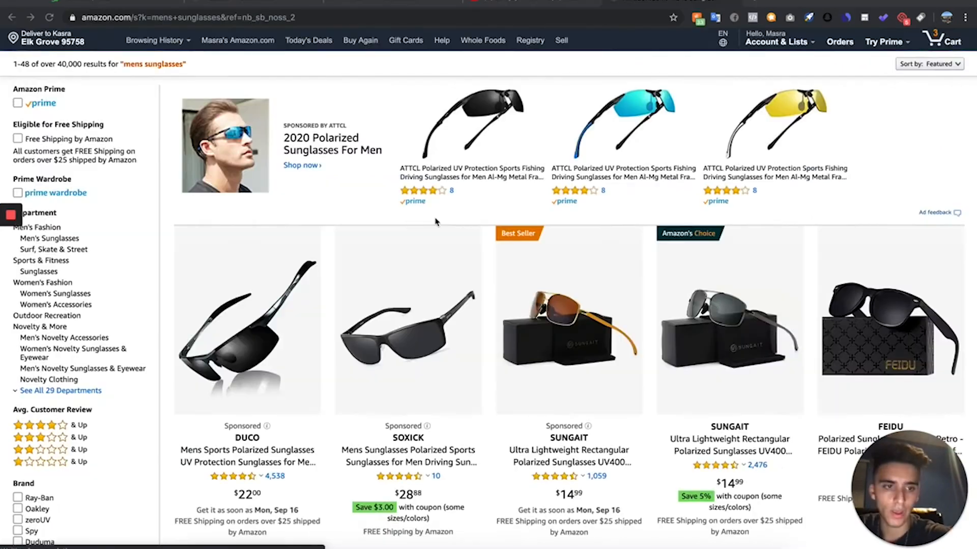
- In Amazon's mens sunglasses results, open the PolarSpex Polarized 80's Retro Classic sunglasses and go down to their customer reviews
{"action": "scroll", "coordinate": [435, 221], "scroll_direction": "down", "scroll_amount": 8}
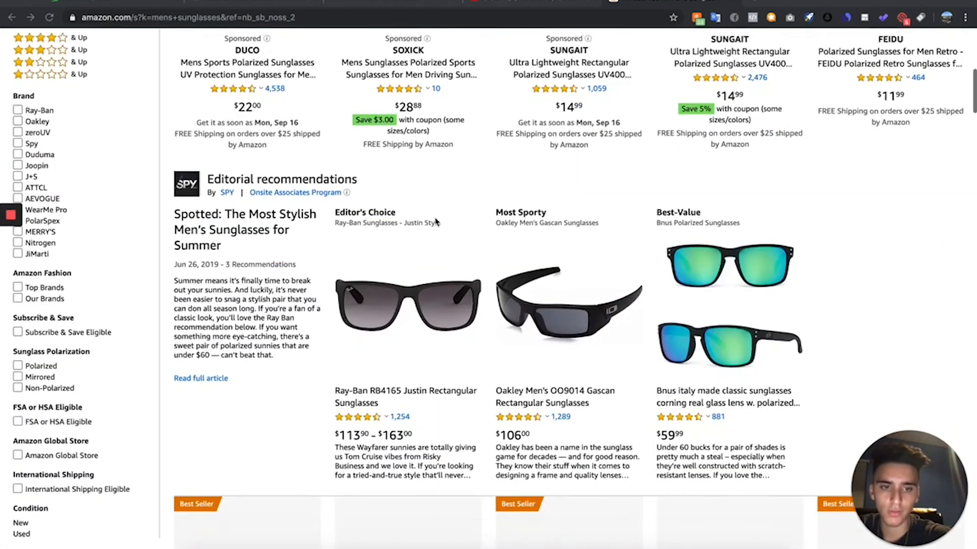
{"action": "scroll", "coordinate": [435, 221], "scroll_direction": "down", "scroll_amount": 7}
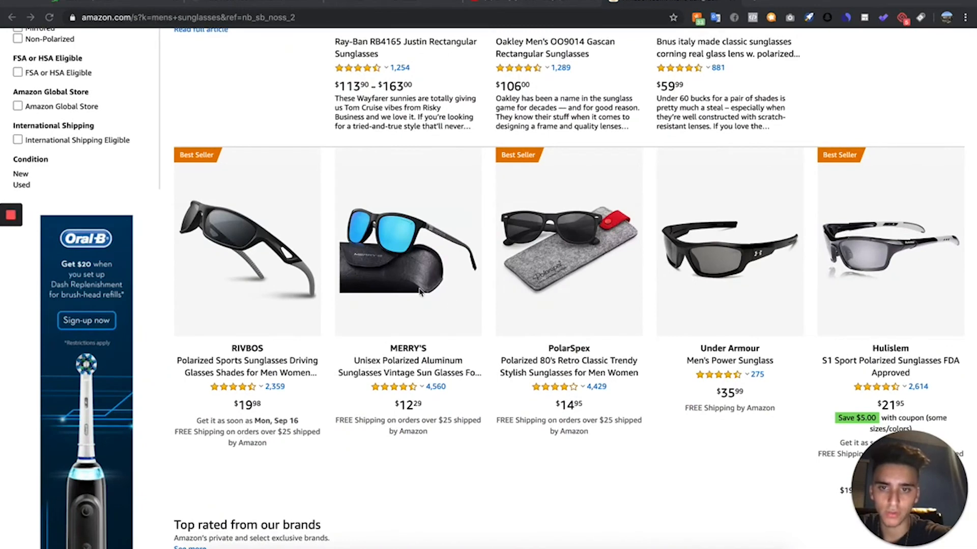
{"action": "left_click", "coordinate": [431, 260]}
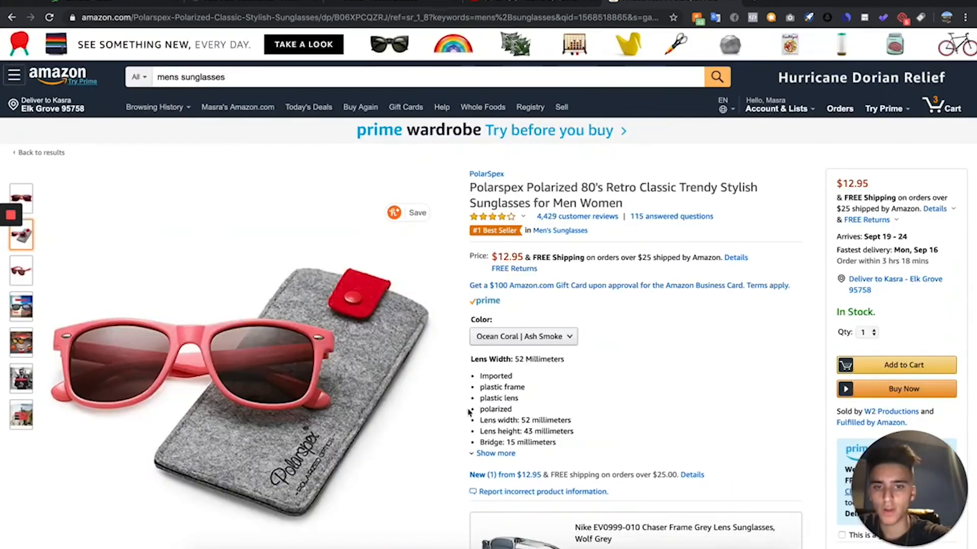
{"action": "scroll", "coordinate": [469, 447], "scroll_direction": "down", "scroll_amount": 20}
{"action": "scroll", "coordinate": [471, 447], "scroll_direction": "down", "scroll_amount": 20}
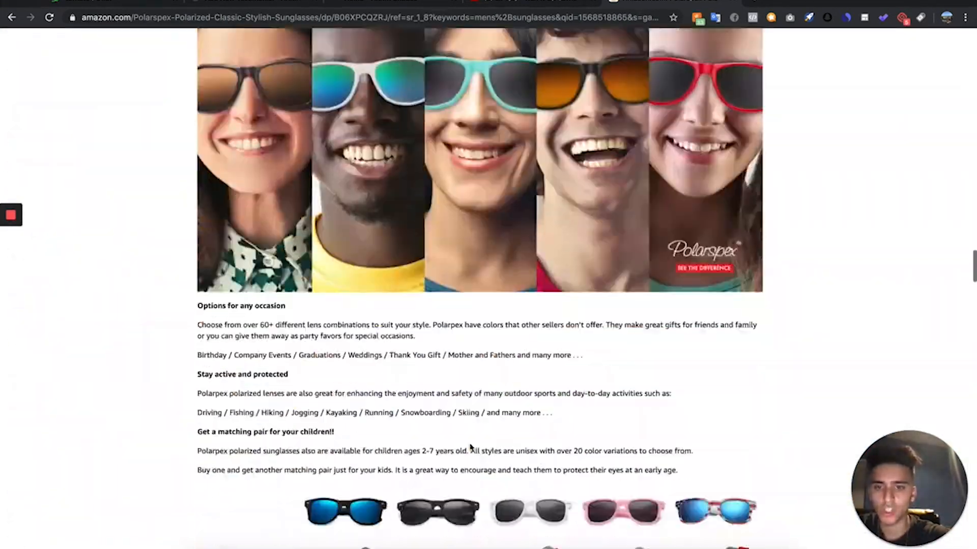
{"action": "scroll", "coordinate": [471, 448], "scroll_direction": "down", "scroll_amount": 3}
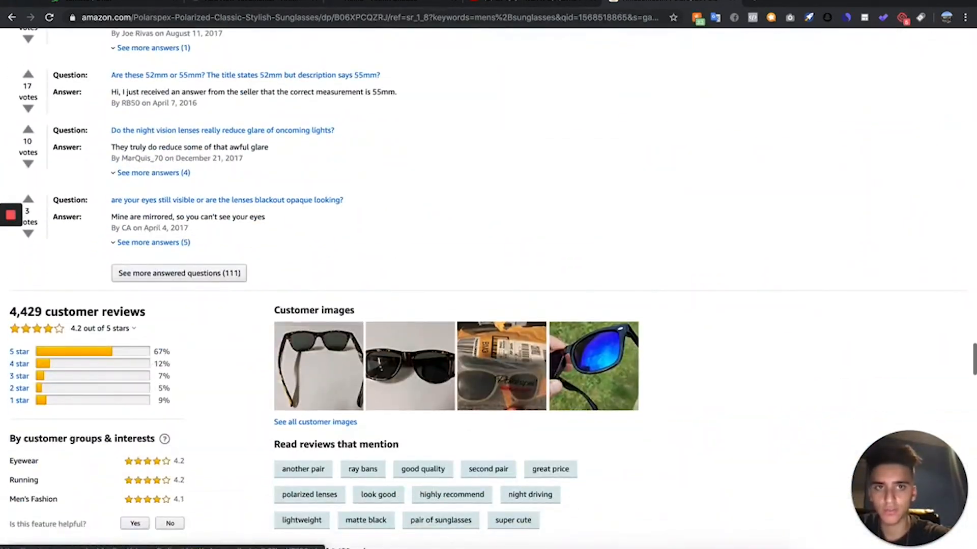
- On the AliExpress sunglasses page, filter the customer reviews to those with photos and download the last picture from the "Shades arrived in about 2wks!" review
{"action": "left_click", "coordinate": [758, 6]}
{"action": "scroll", "coordinate": [534, 234], "scroll_direction": "down", "scroll_amount": 10}
{"action": "scroll", "coordinate": [399, 323], "scroll_direction": "down", "scroll_amount": 1}
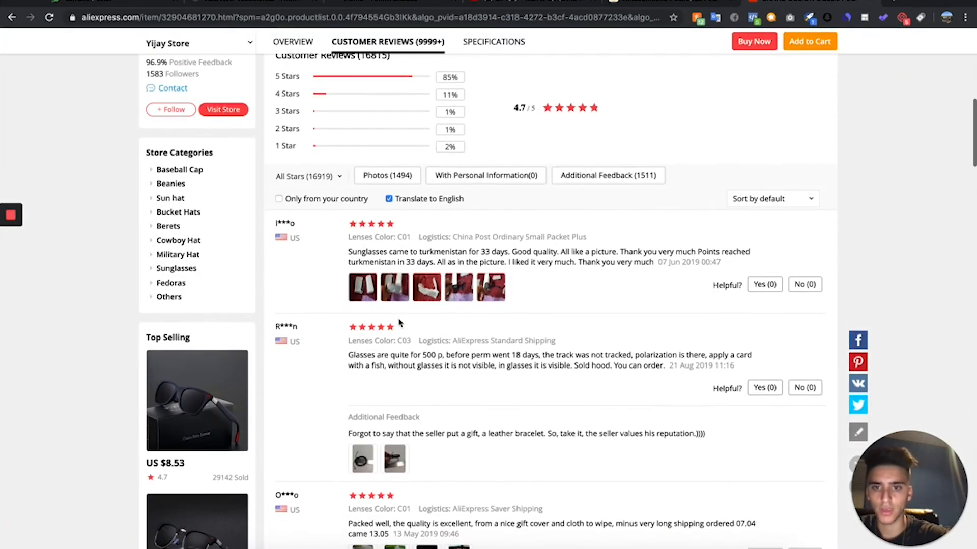
{"action": "left_click", "coordinate": [405, 176]}
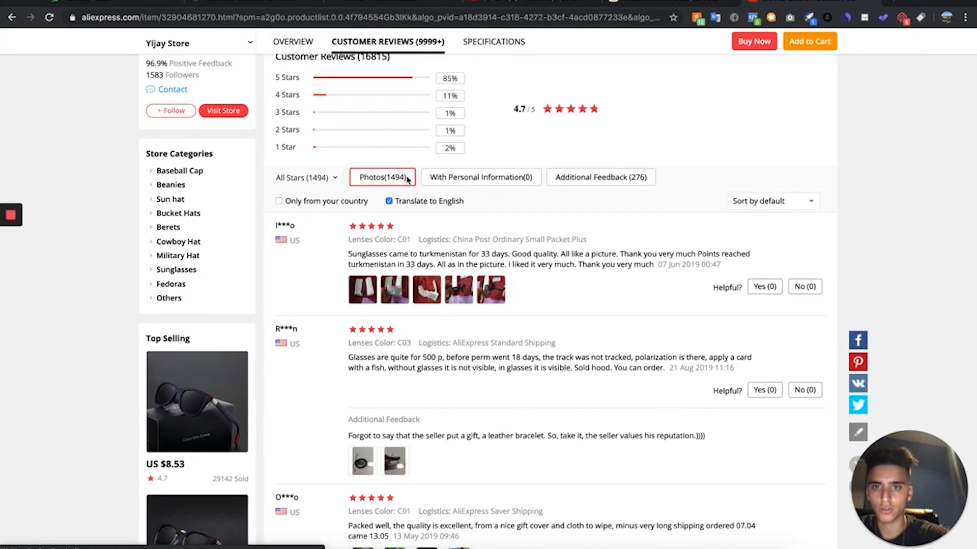
{"action": "scroll", "coordinate": [421, 452], "scroll_direction": "down", "scroll_amount": 3}
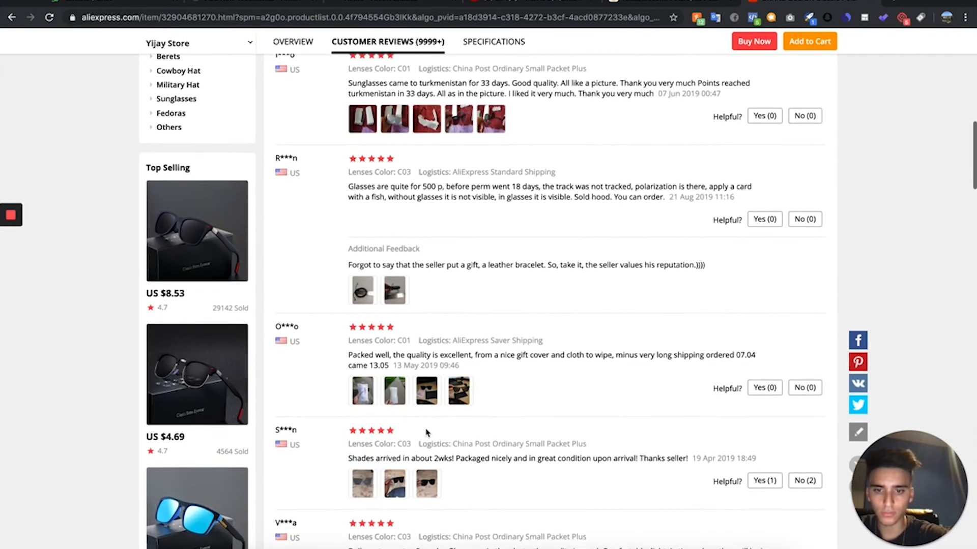
{"action": "left_click", "coordinate": [431, 496]}
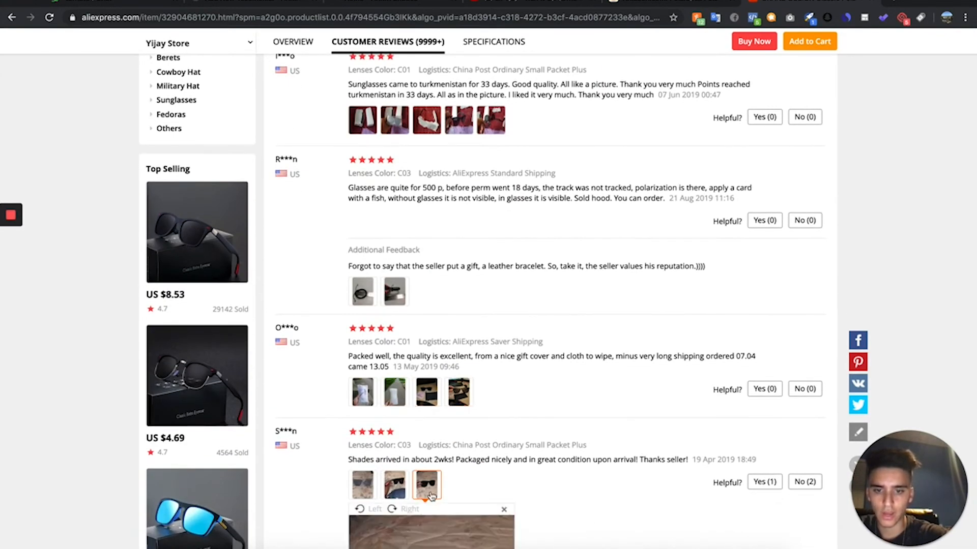
{"action": "scroll", "coordinate": [431, 496], "scroll_direction": "down", "scroll_amount": 5}
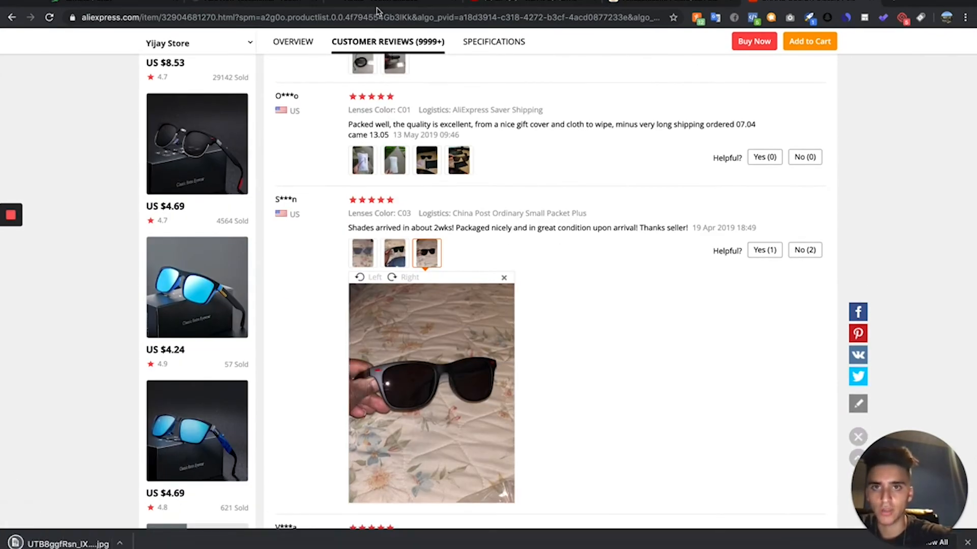
- Place the cursor in the testimonial's body, and on Amazon show only the five-star reviews of the PolarSpex sunglasses to read through
{"action": "left_click", "coordinate": [225, 4]}
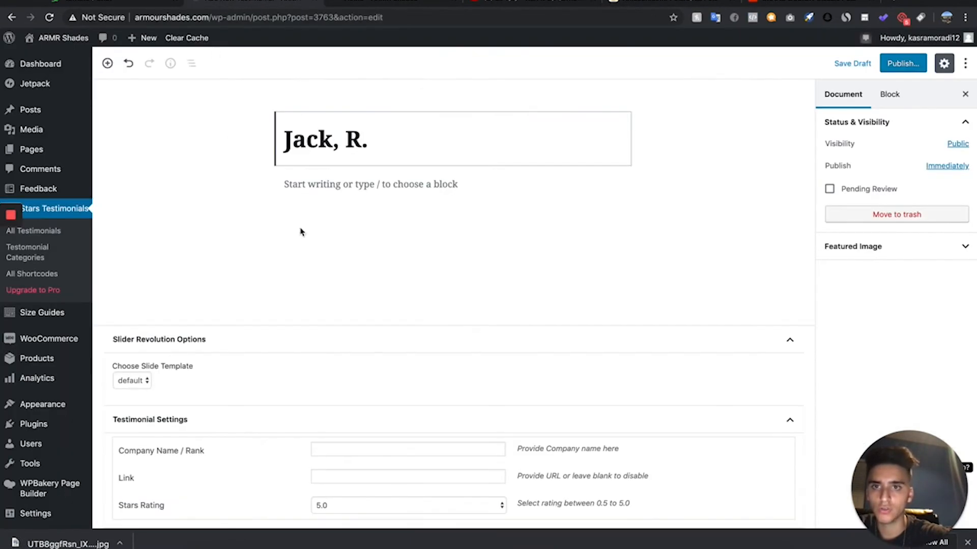
{"action": "left_click", "coordinate": [420, 183]}
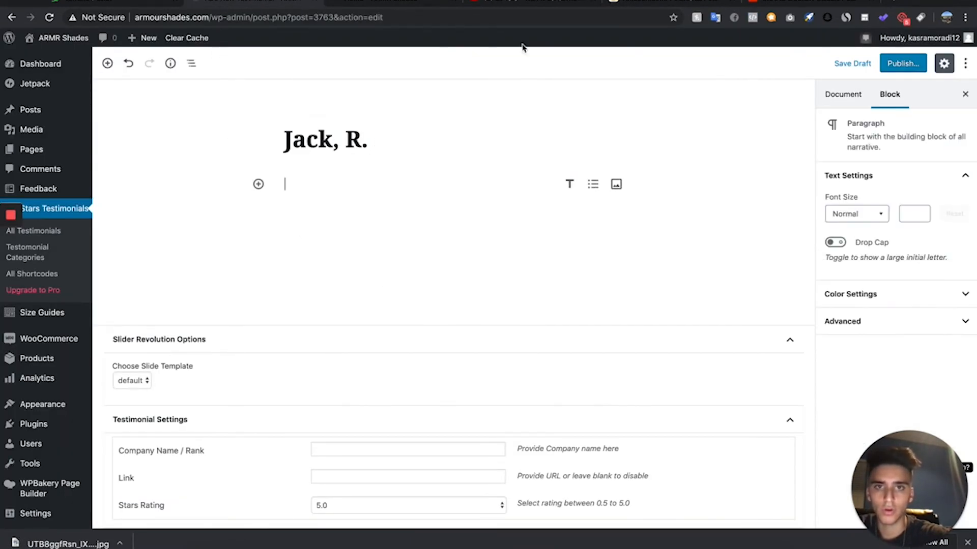
{"action": "left_click", "coordinate": [693, 9]}
{"action": "scroll", "coordinate": [410, 258], "scroll_direction": "down", "scroll_amount": 8}
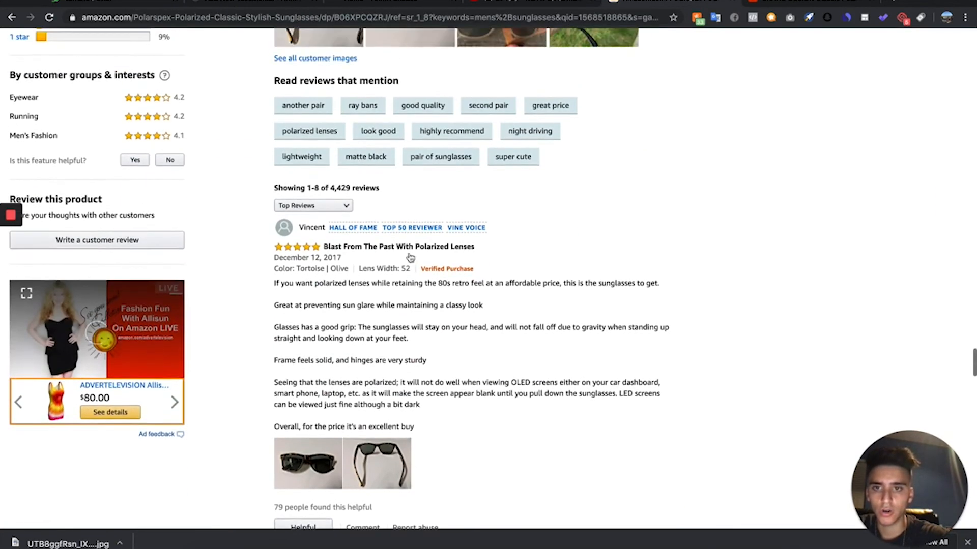
{"action": "scroll", "coordinate": [402, 256], "scroll_direction": "up", "scroll_amount": 3}
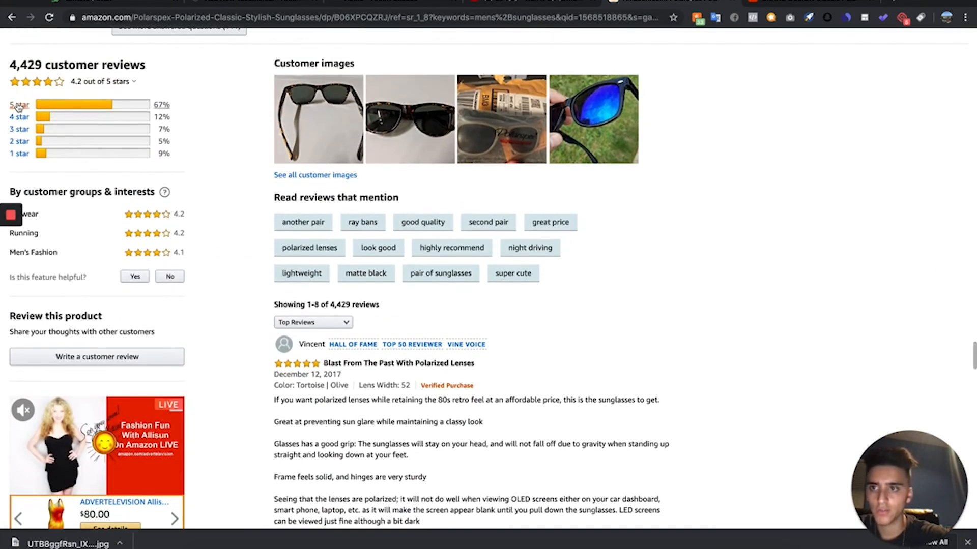
{"action": "left_click", "coordinate": [19, 106]}
{"action": "scroll", "coordinate": [473, 290], "scroll_direction": "down", "scroll_amount": 1}
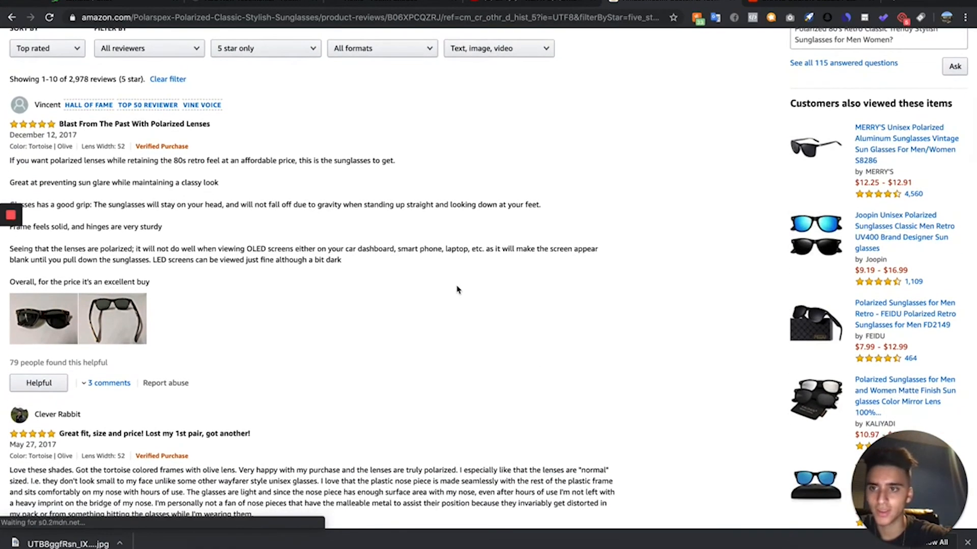
- Copy the first three paragraphs of Amazon's "Blast From The Past With Polarized Lenses" review into the body of the WordPress testimonial
{"action": "scroll", "coordinate": [12, 133], "scroll_direction": "down", "scroll_amount": 1}
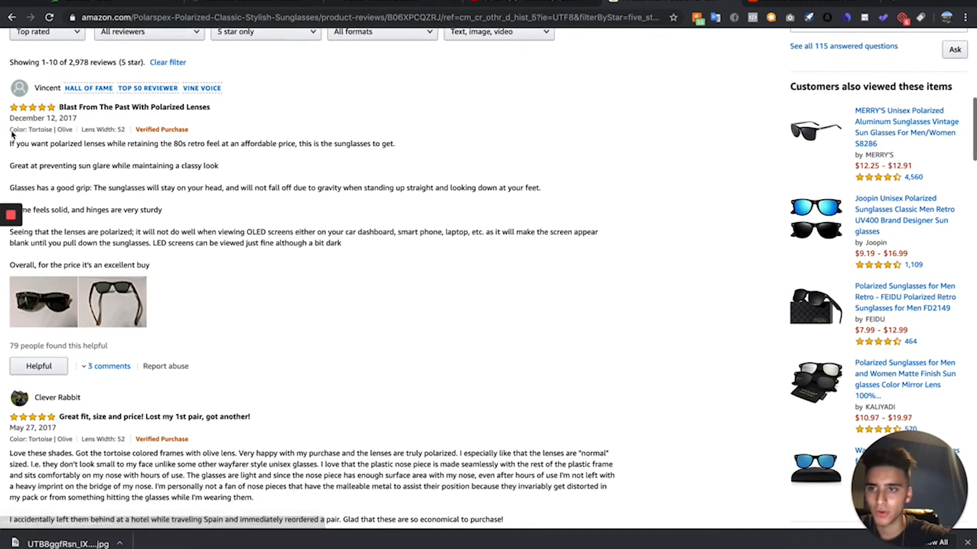
{"action": "left_click_drag", "start_coordinate": [12, 146], "coordinate": [435, 218]}
{"action": "left_click_drag", "start_coordinate": [557, 212], "coordinate": [563, 204]}
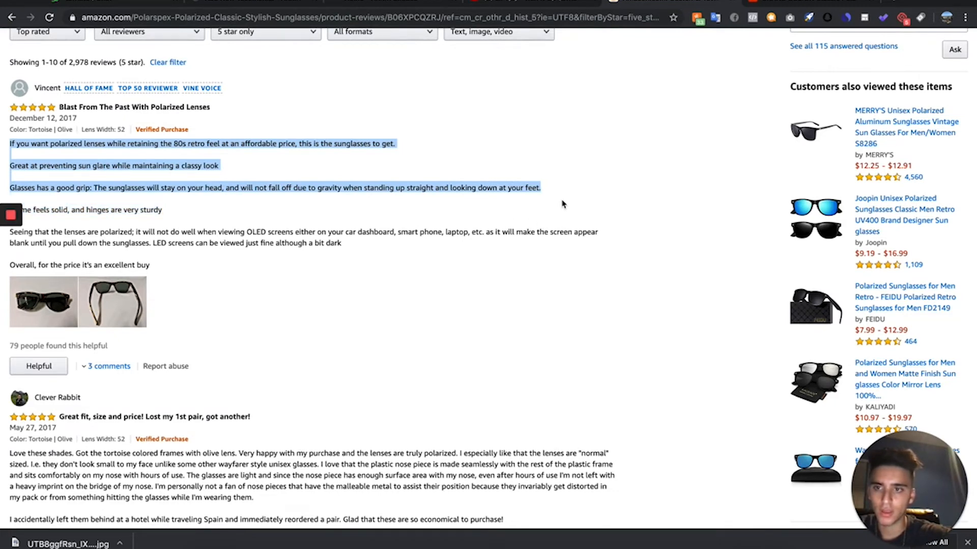
{"action": "left_click", "coordinate": [257, 2]}
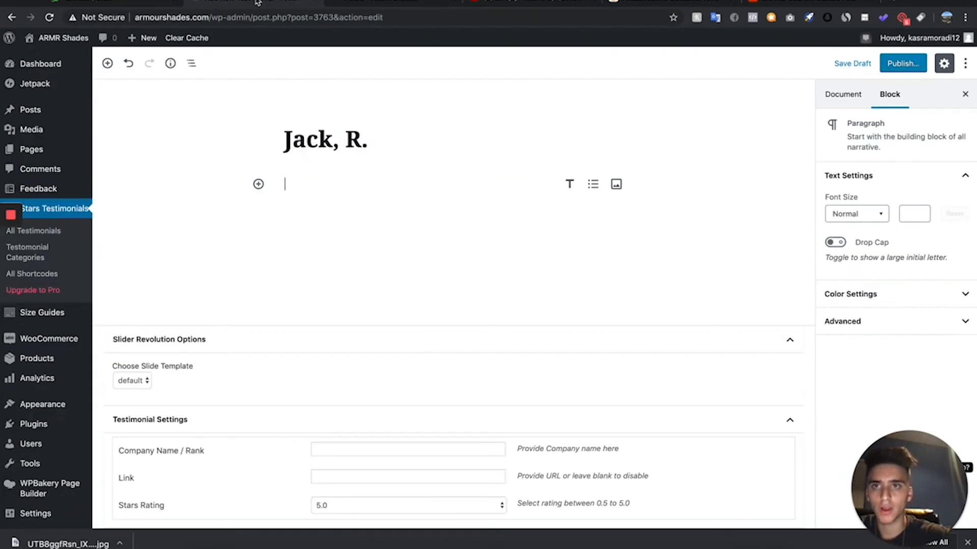
{"action": "left_click", "coordinate": [346, 190]}
{"action": "key", "text": "super+v"}
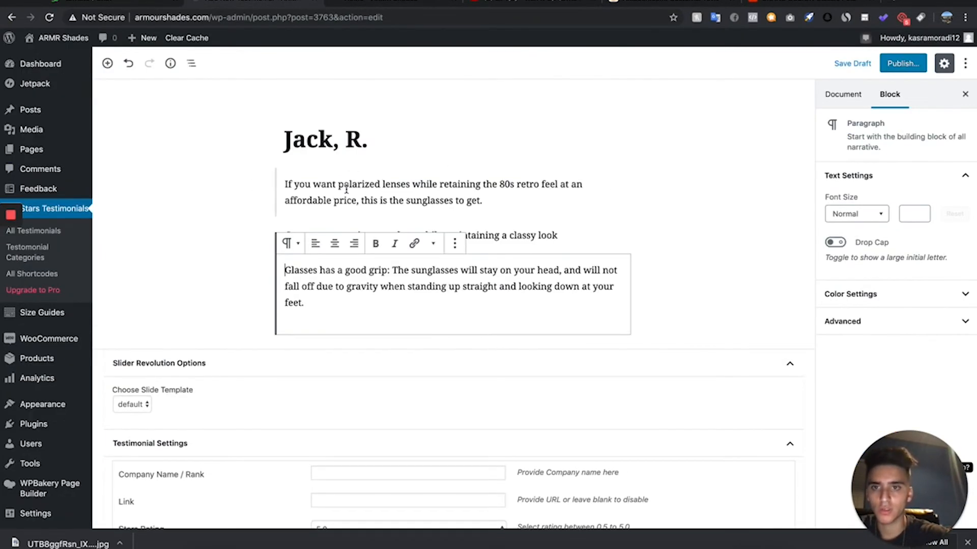
- Delete the testimonial's "Glasses has a good grip" paragraph and add "- love it!" to the end of the sun glare line
{"action": "left_click", "coordinate": [590, 230]}
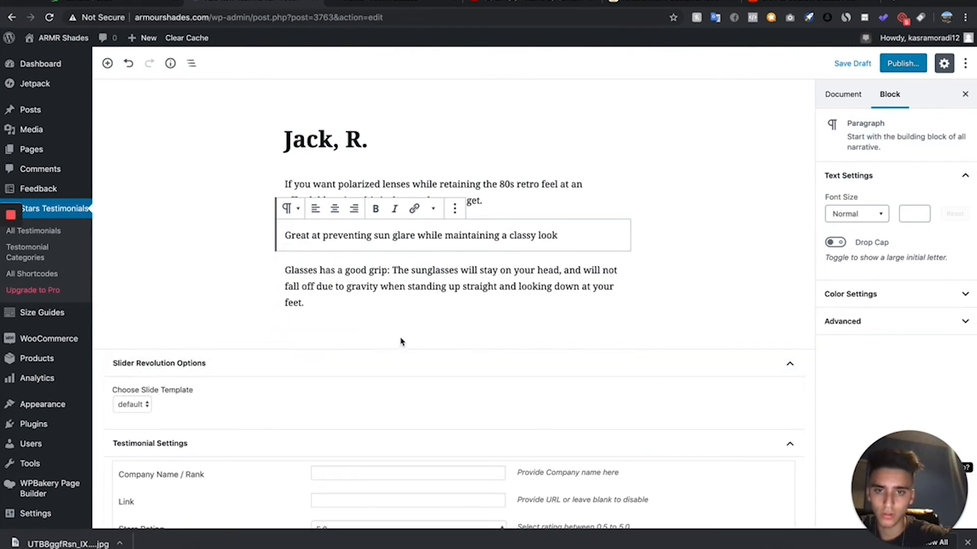
{"action": "left_click_drag", "start_coordinate": [419, 304], "coordinate": [282, 266]}
{"action": "left_click", "coordinate": [345, 300]}
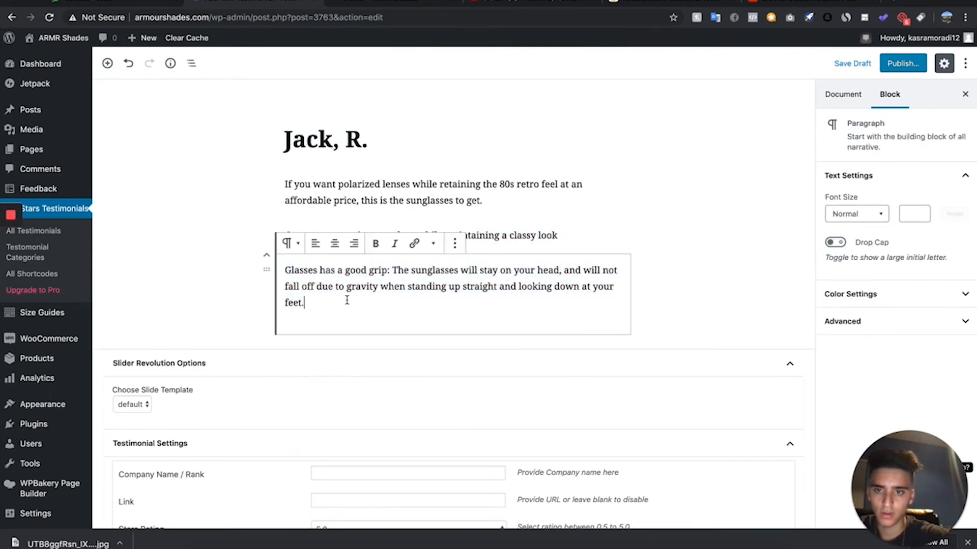
{"action": "left_click_drag", "start_coordinate": [345, 301], "coordinate": [270, 274]}
{"action": "key", "text": "BackSpace"}
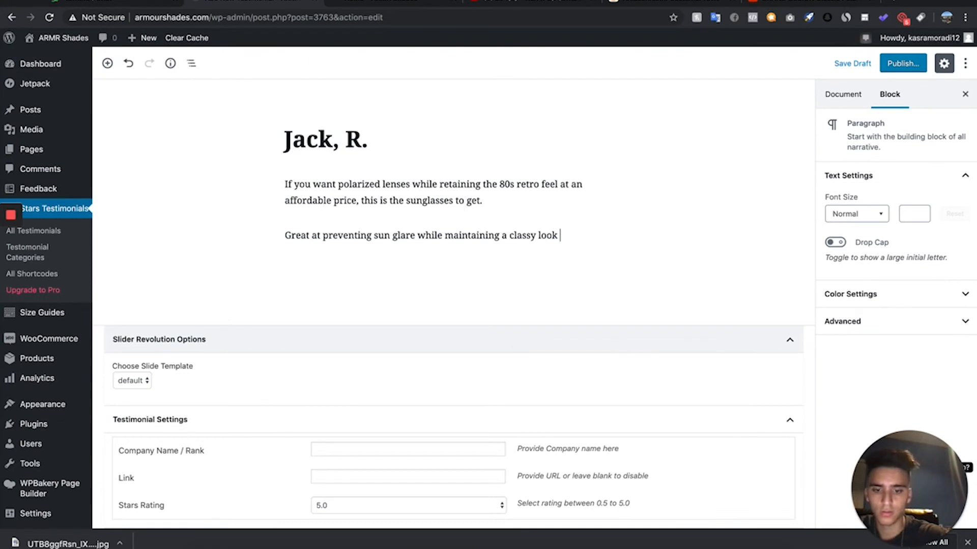
{"action": "type", "text": "- love it!"}
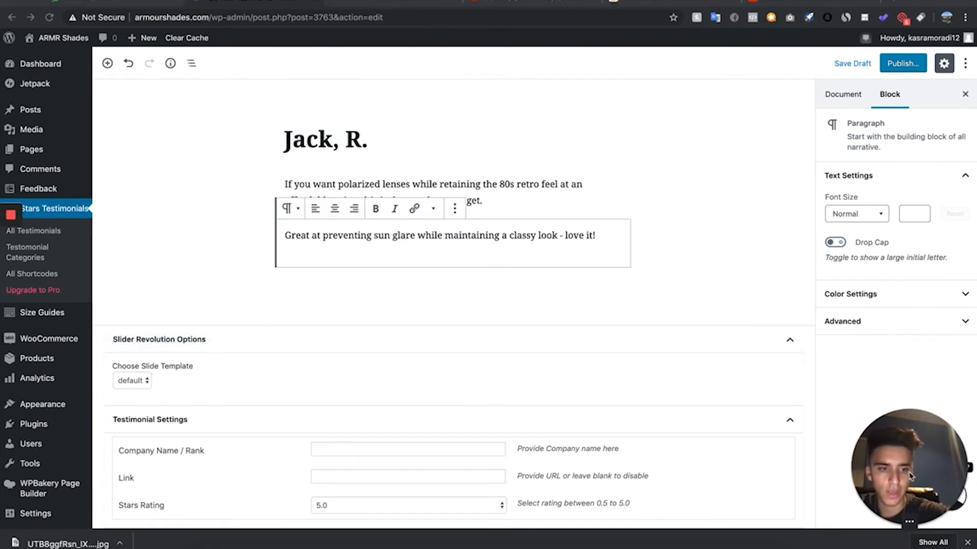
{"action": "left_click", "coordinate": [967, 543]}
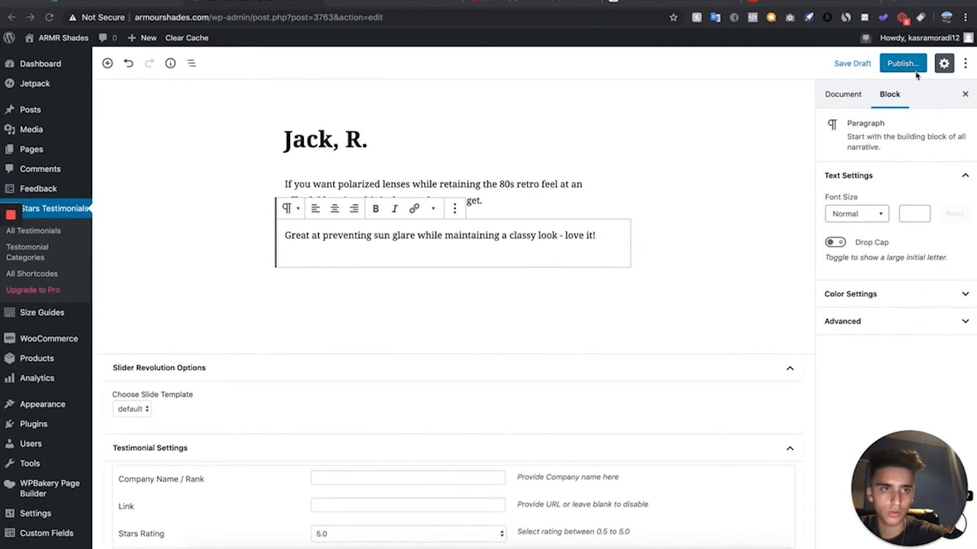
- Upload the downloaded sunglasses photo UTB8ggfRsn_IXKJkSalUq6yBzVXa6.jpg and set it as the testimonial's featured image
{"action": "left_click", "coordinate": [841, 96]}
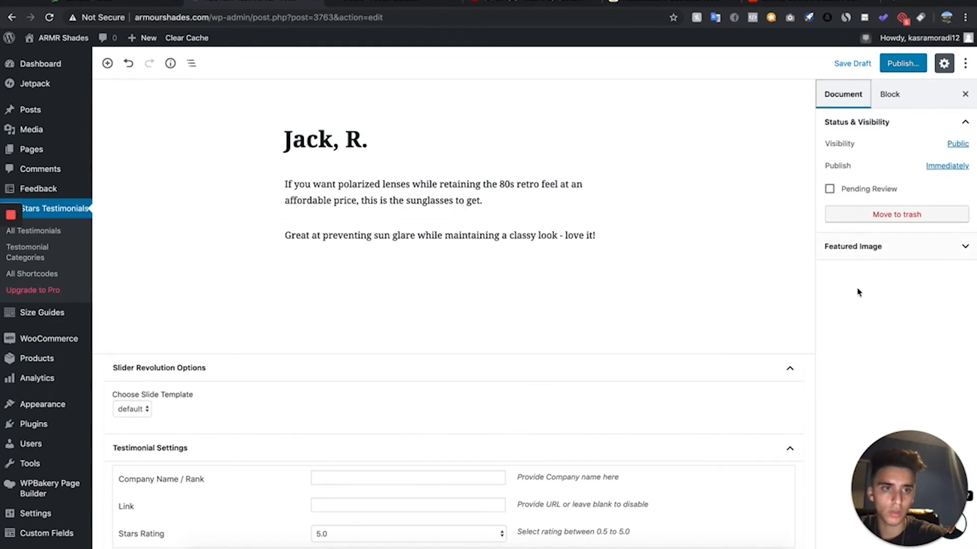
{"action": "left_click", "coordinate": [881, 251]}
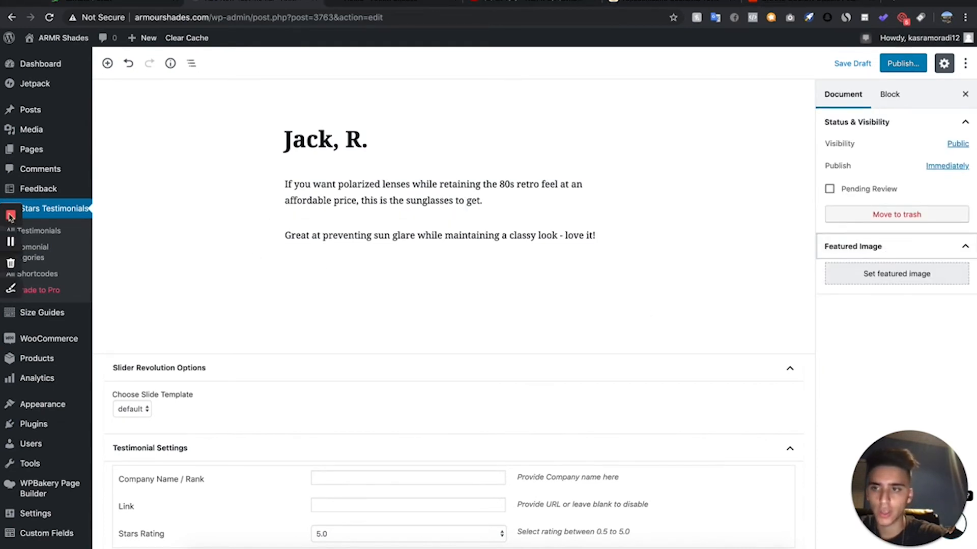
{"action": "left_click", "coordinate": [885, 275]}
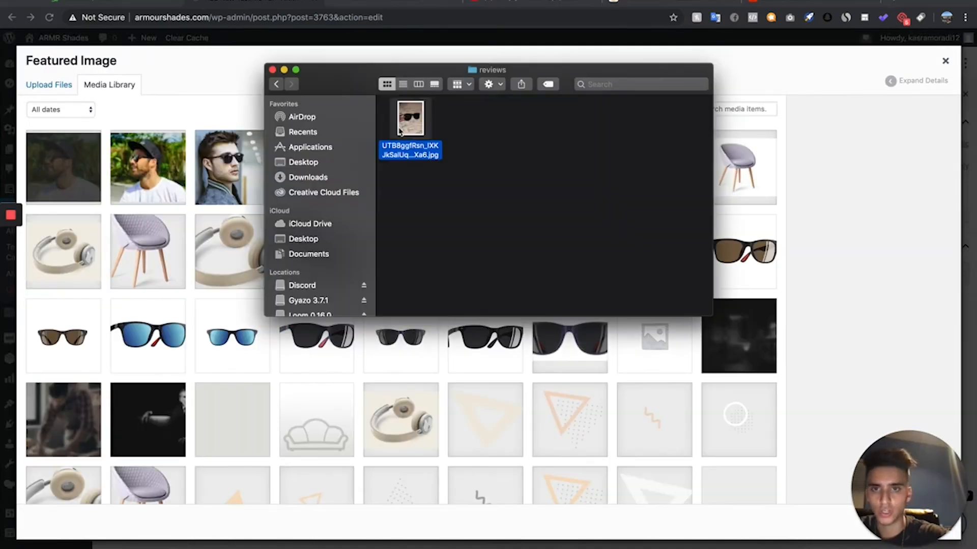
{"action": "left_click_drag", "start_coordinate": [410, 122], "coordinate": [525, 134]}
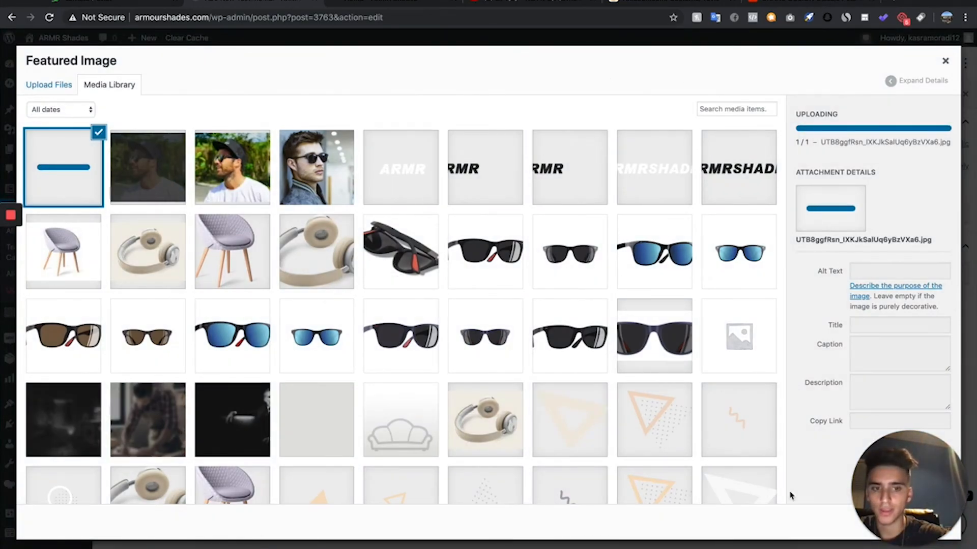
{"action": "left_click_drag", "start_coordinate": [957, 487], "coordinate": [956, 451]}
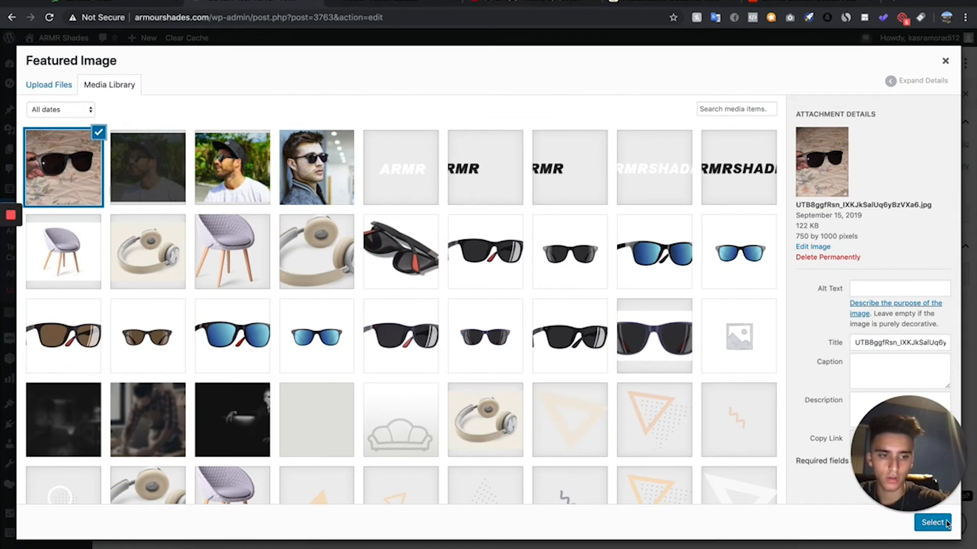
{"action": "left_click_drag", "start_coordinate": [927, 440], "coordinate": [926, 368]}
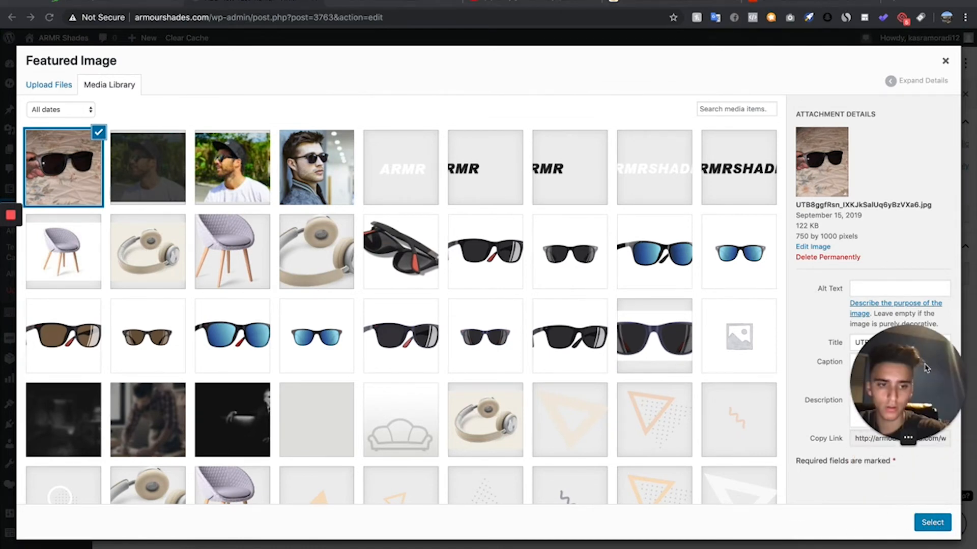
{"action": "left_click", "coordinate": [932, 522]}
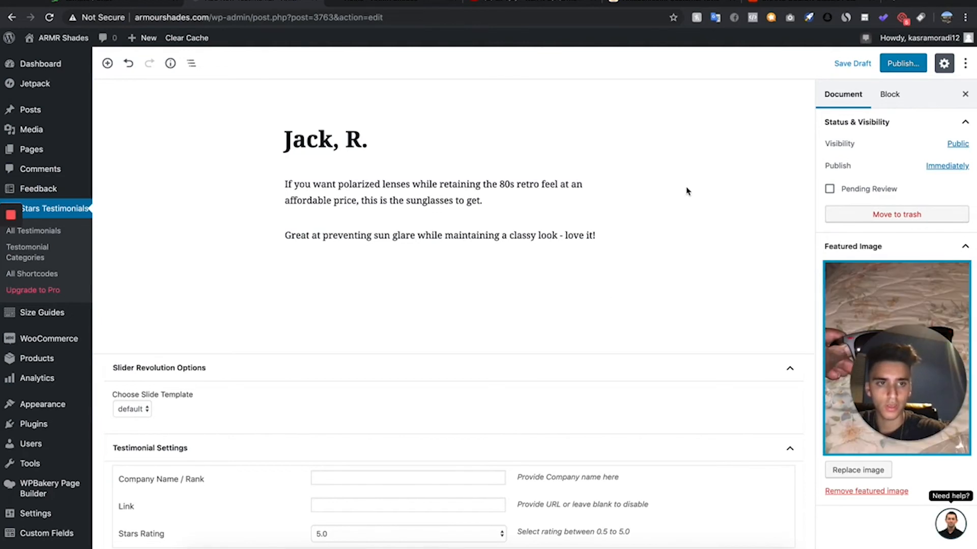
- Publish the testimonial
{"action": "scroll", "coordinate": [854, 277], "scroll_direction": "down", "scroll_amount": 2}
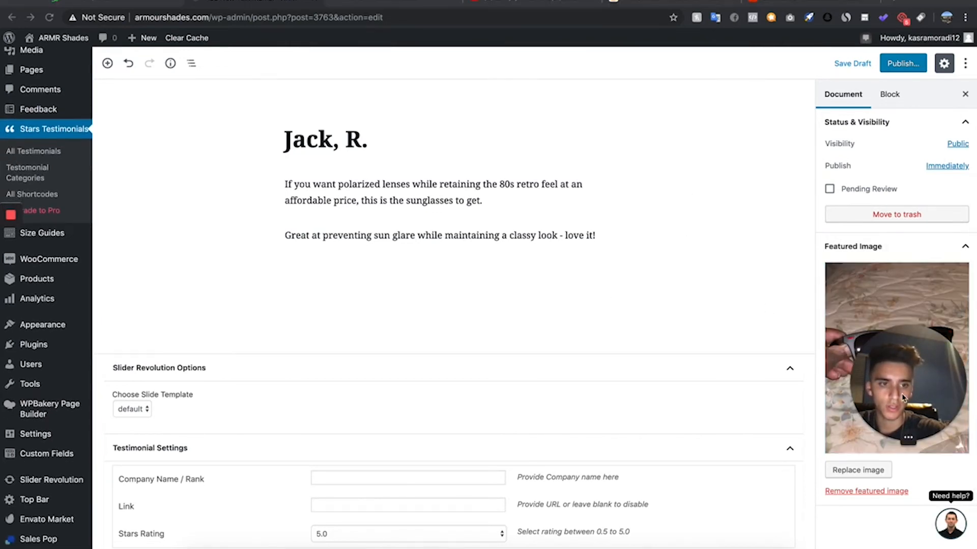
{"action": "left_click_drag", "start_coordinate": [902, 397], "coordinate": [26, 319]}
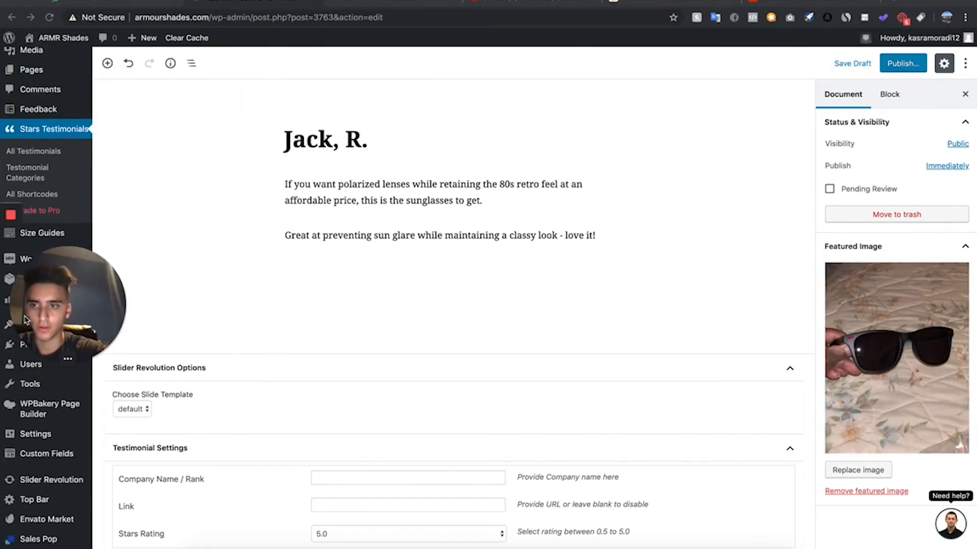
{"action": "scroll", "coordinate": [883, 234], "scroll_direction": "up", "scroll_amount": 2}
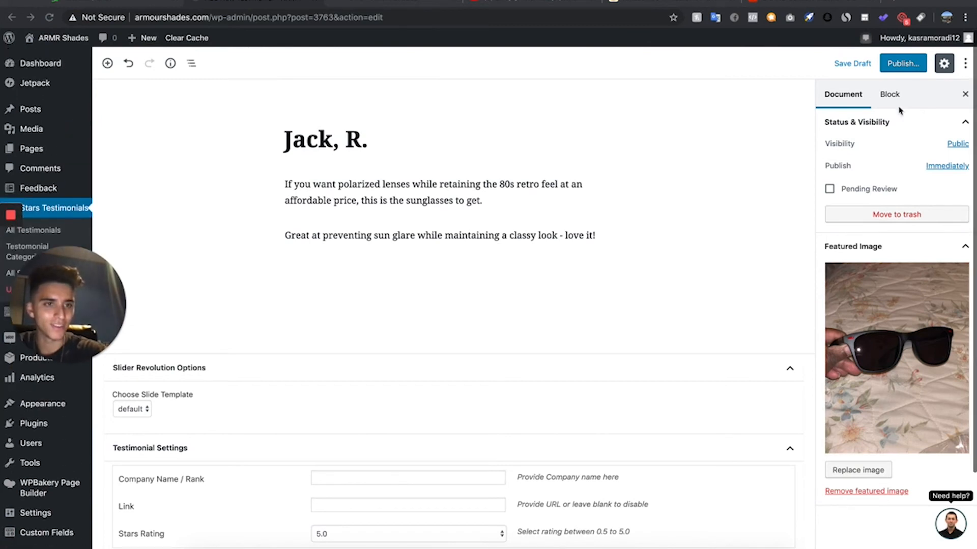
{"action": "left_click", "coordinate": [900, 69]}
{"action": "left_click", "coordinate": [910, 64]}
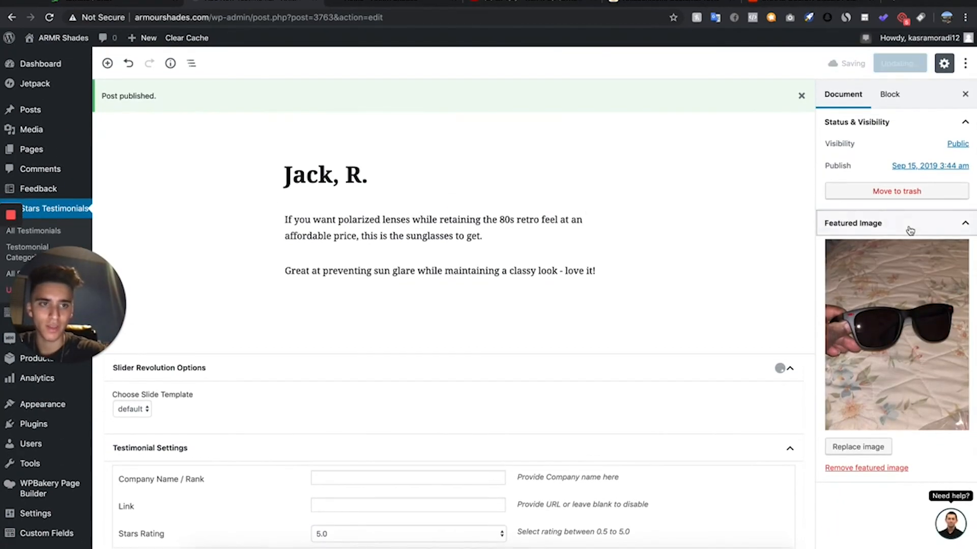
{"action": "left_click", "coordinate": [910, 230]}
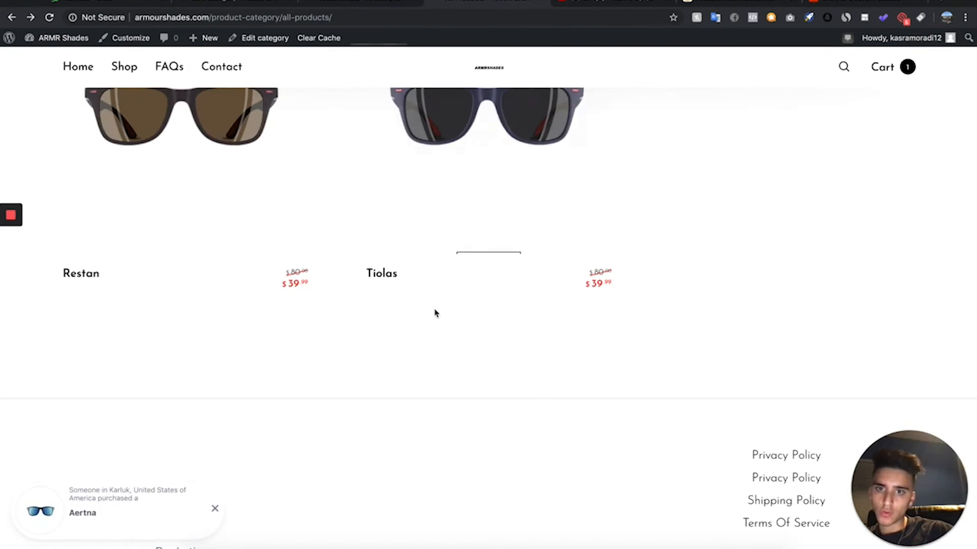
- Open the testimonial categories and compare them with the sunglasses models on the store's all-products page
{"action": "scroll", "coordinate": [434, 312], "scroll_direction": "up", "scroll_amount": 2}
{"action": "left_click", "coordinate": [374, 3]}
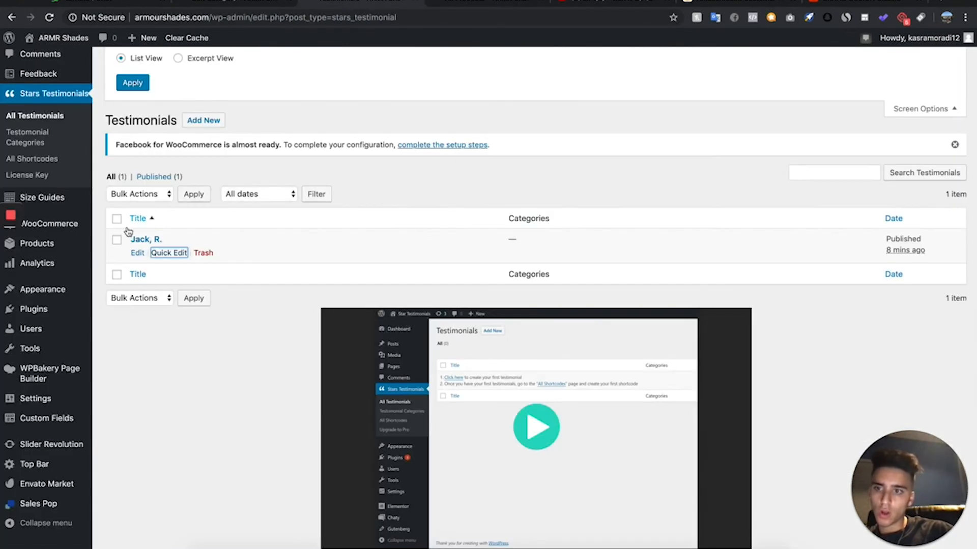
{"action": "left_click", "coordinate": [53, 133]}
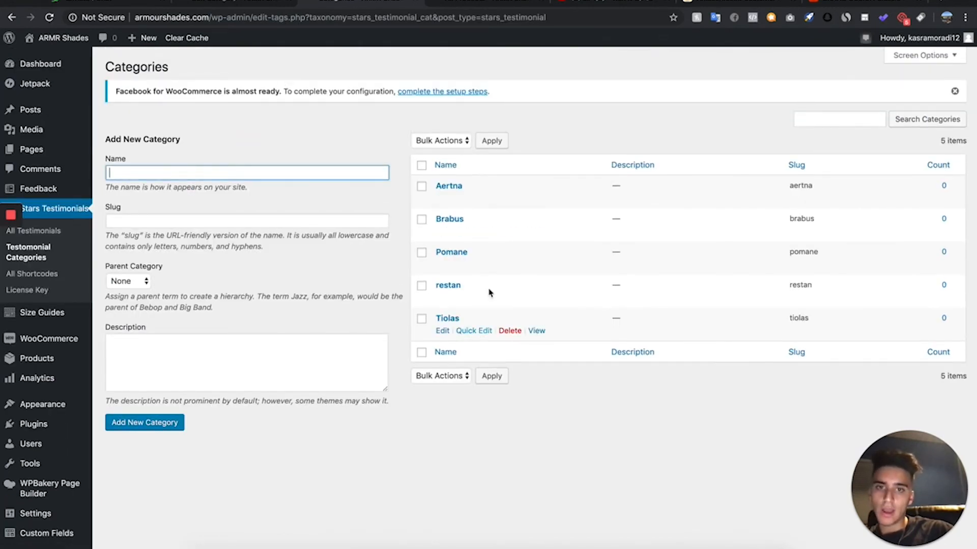
{"action": "left_click", "coordinate": [445, 4]}
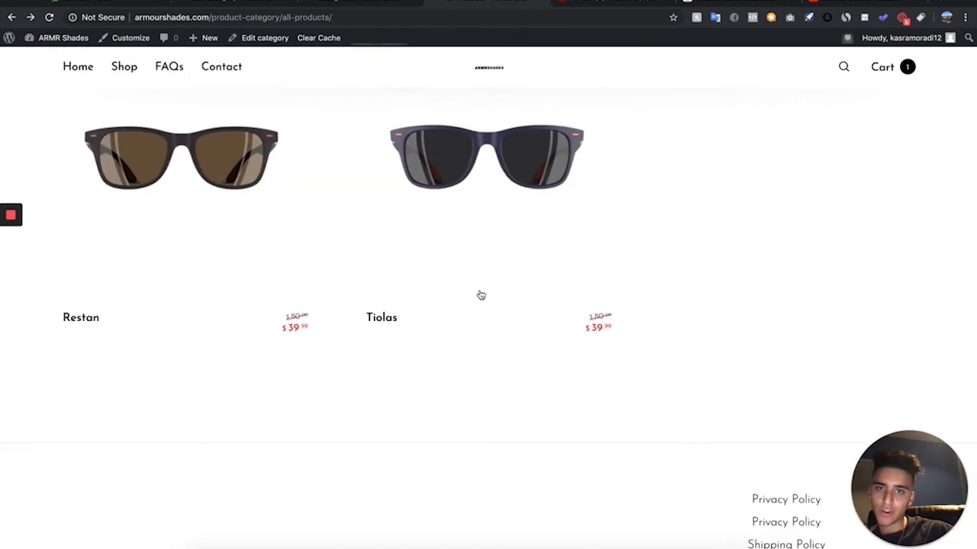
{"action": "scroll", "coordinate": [442, 261], "scroll_direction": "up", "scroll_amount": 6}
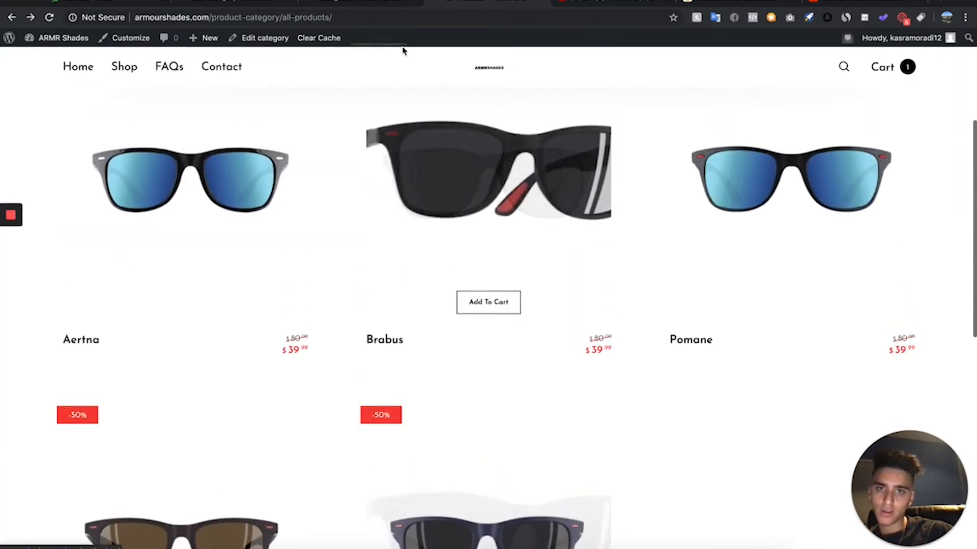
{"action": "left_click", "coordinate": [340, 3]}
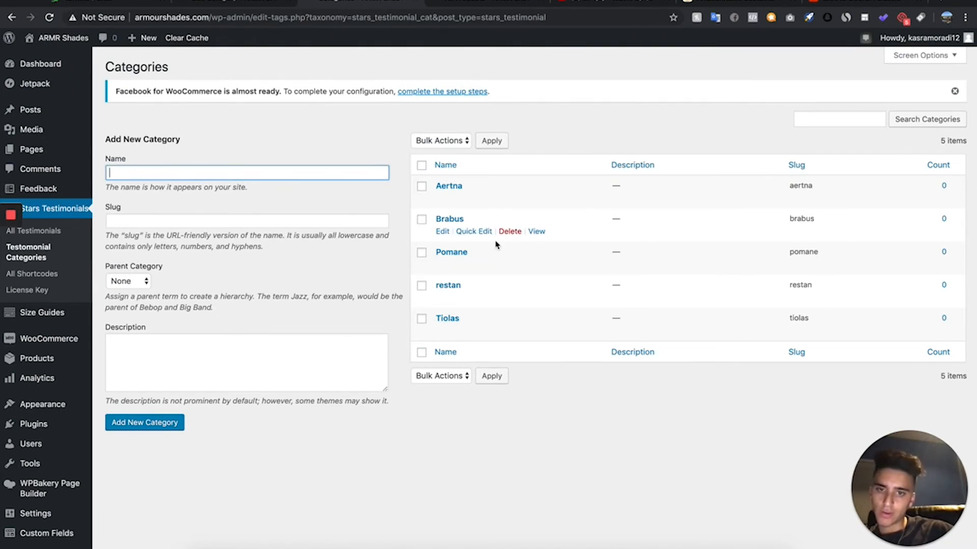
- In the list of all testimonials, quick-edit the published testimonial to assign it to the Brabus category and save it
{"action": "scroll", "coordinate": [491, 219], "scroll_direction": "down", "scroll_amount": 1}
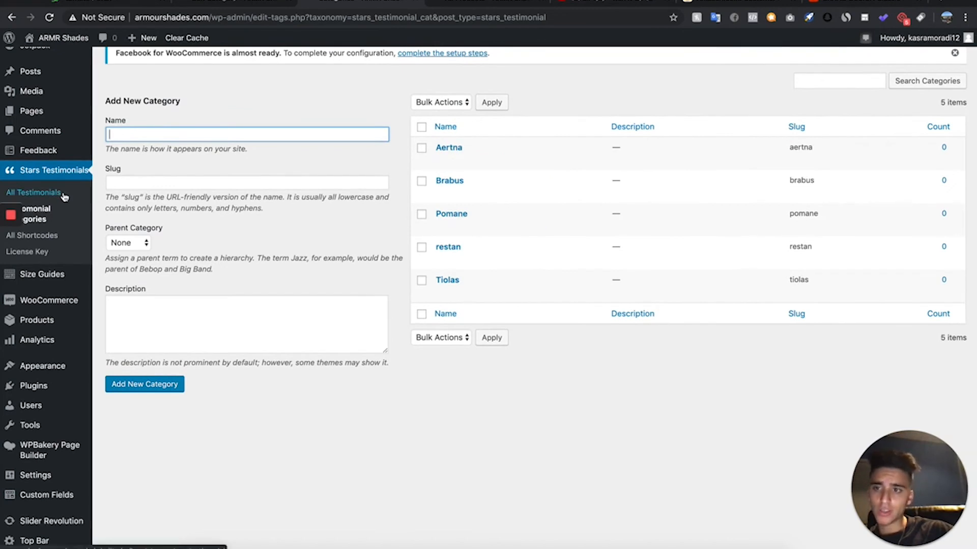
{"action": "left_click", "coordinate": [33, 192]}
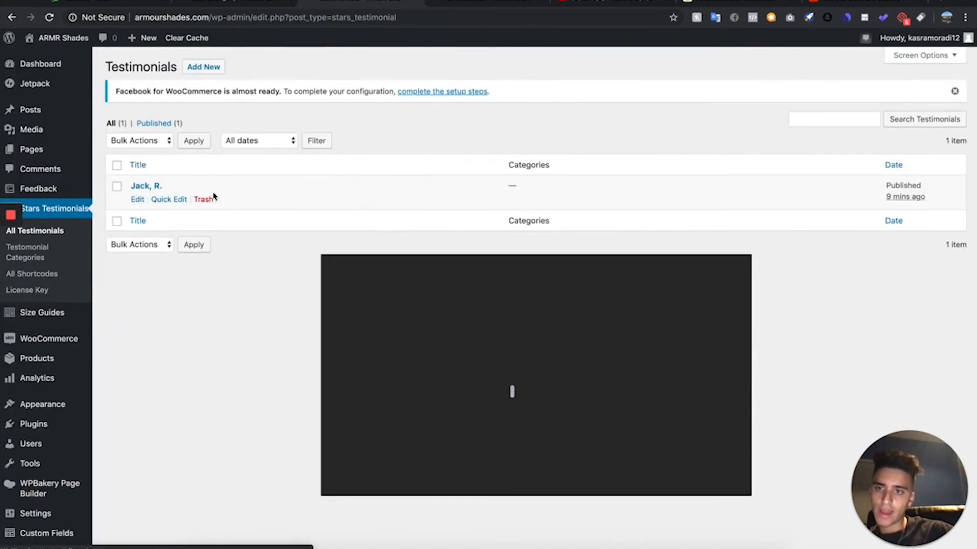
{"action": "left_click", "coordinate": [168, 197]}
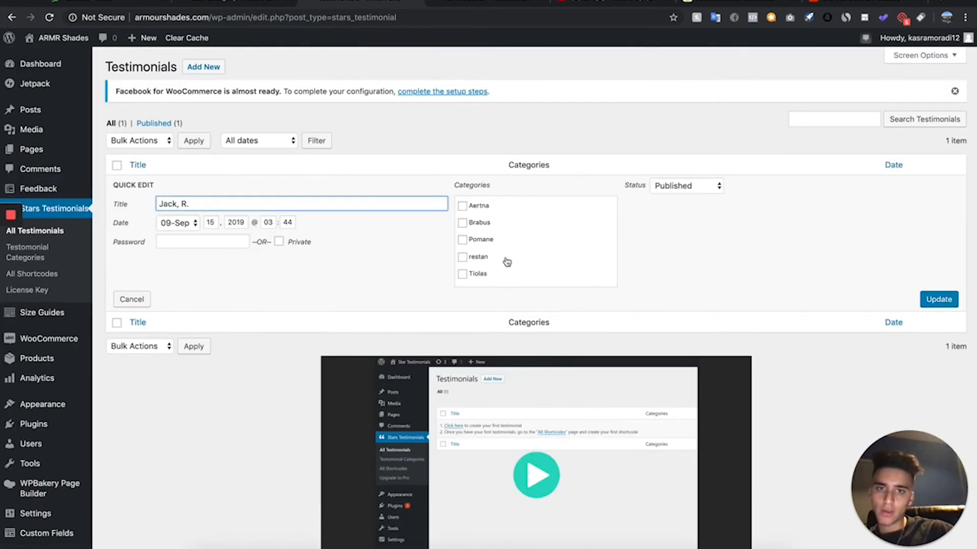
{"action": "left_click", "coordinate": [478, 6]}
{"action": "scroll", "coordinate": [408, 316], "scroll_direction": "down", "scroll_amount": 3}
{"action": "scroll", "coordinate": [421, 158], "scroll_direction": "up", "scroll_amount": 2}
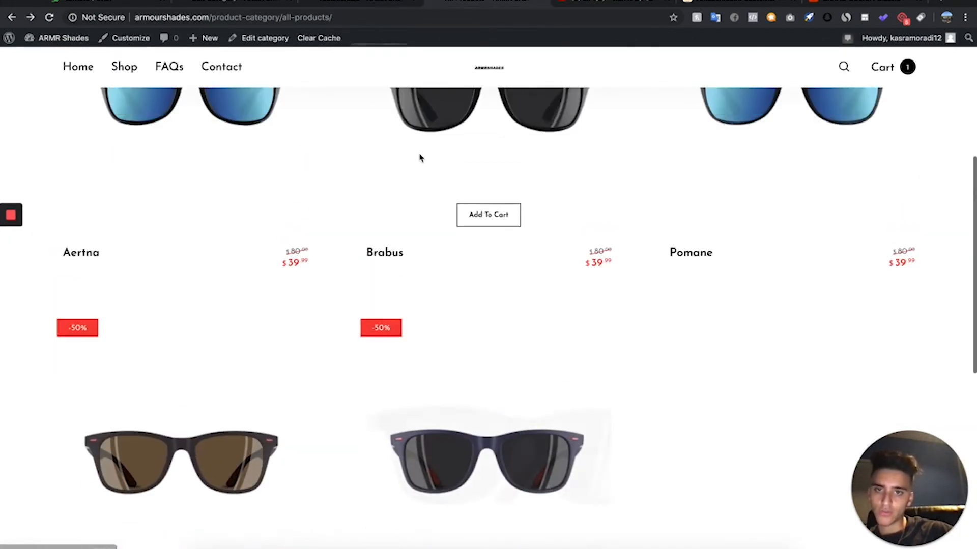
{"action": "left_click", "coordinate": [345, 6]}
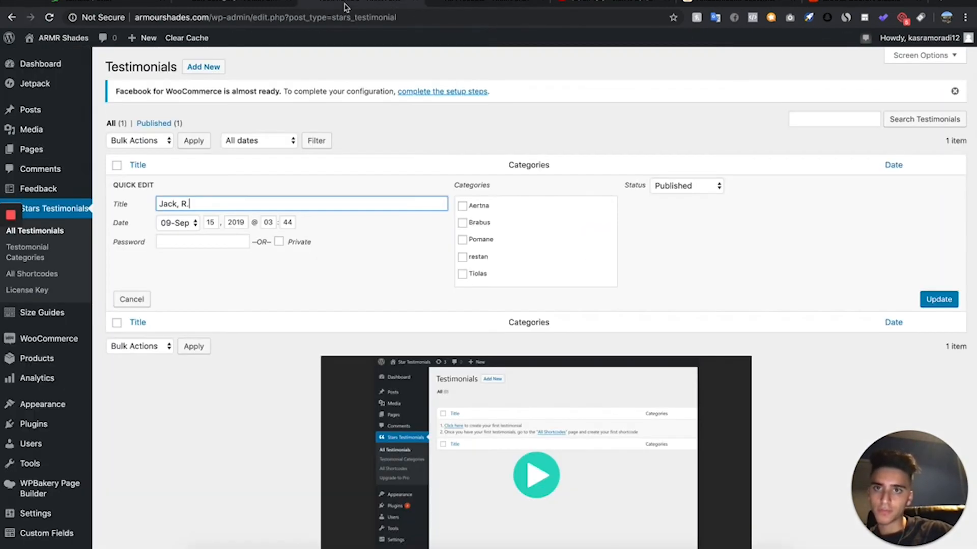
{"action": "left_click", "coordinate": [462, 223]}
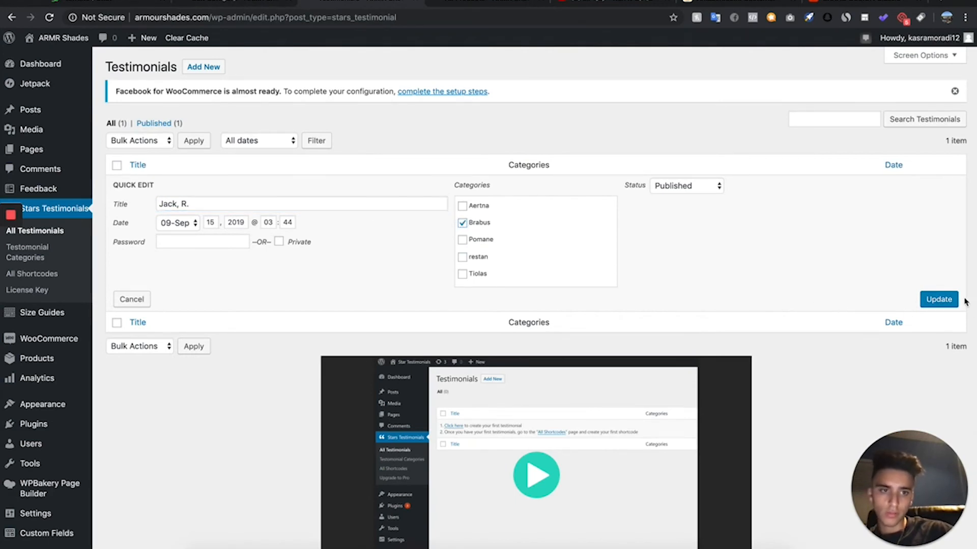
{"action": "left_click", "coordinate": [942, 301]}
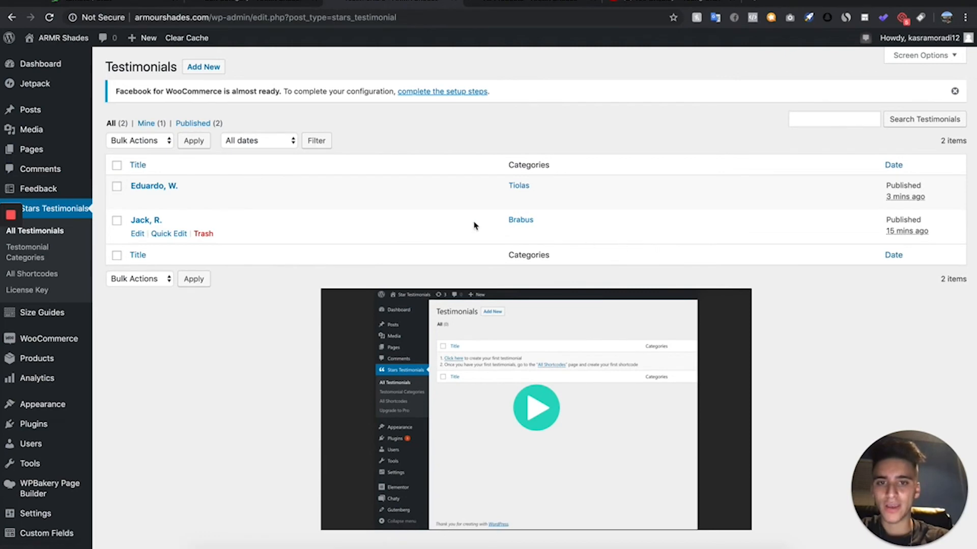
{"action": "scroll", "coordinate": [300, 228], "scroll_direction": "down", "scroll_amount": 1}
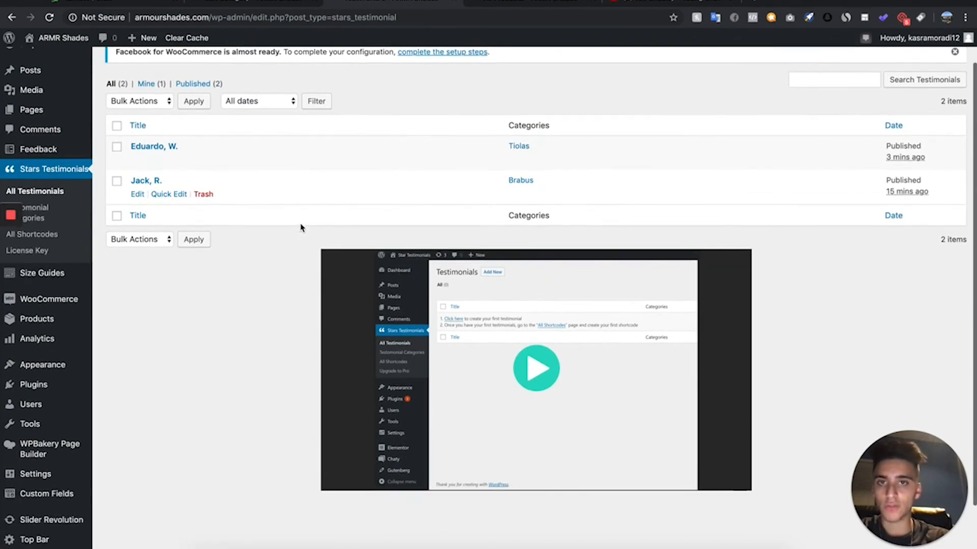
{"action": "scroll", "coordinate": [300, 228], "scroll_direction": "up", "scroll_amount": 2}
{"action": "scroll", "coordinate": [300, 228], "scroll_direction": "up", "scroll_amount": 1}
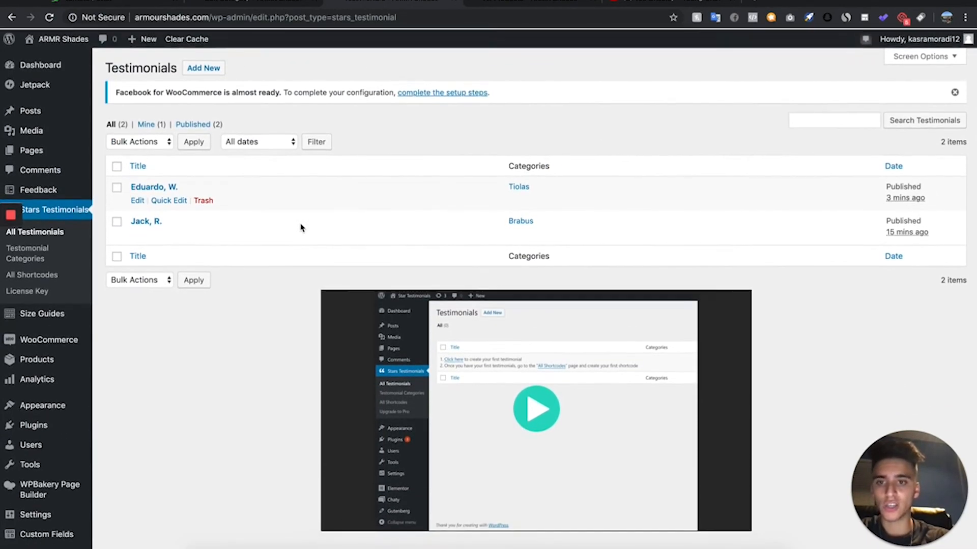
{"action": "scroll", "coordinate": [300, 228], "scroll_direction": "up", "scroll_amount": 1}
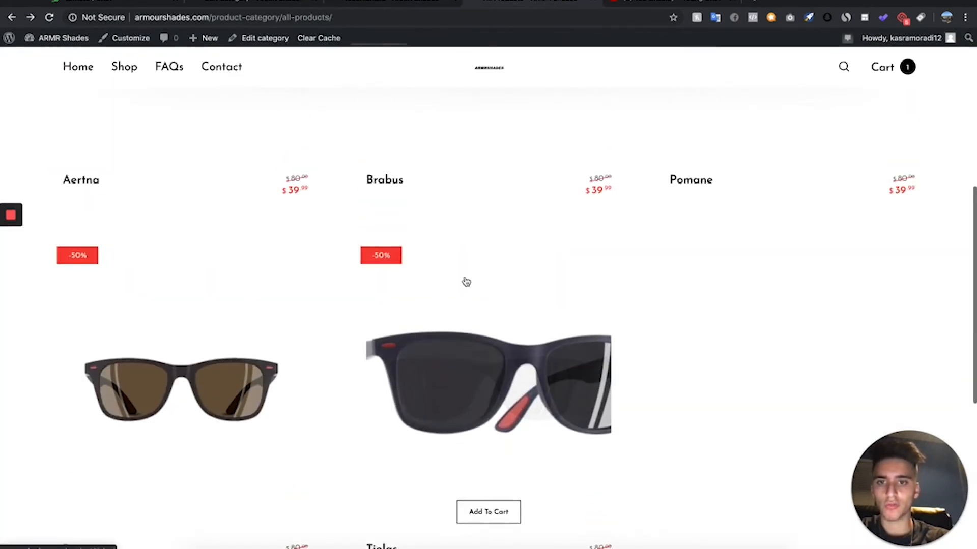
{"action": "scroll", "coordinate": [464, 281], "scroll_direction": "up", "scroll_amount": 5}
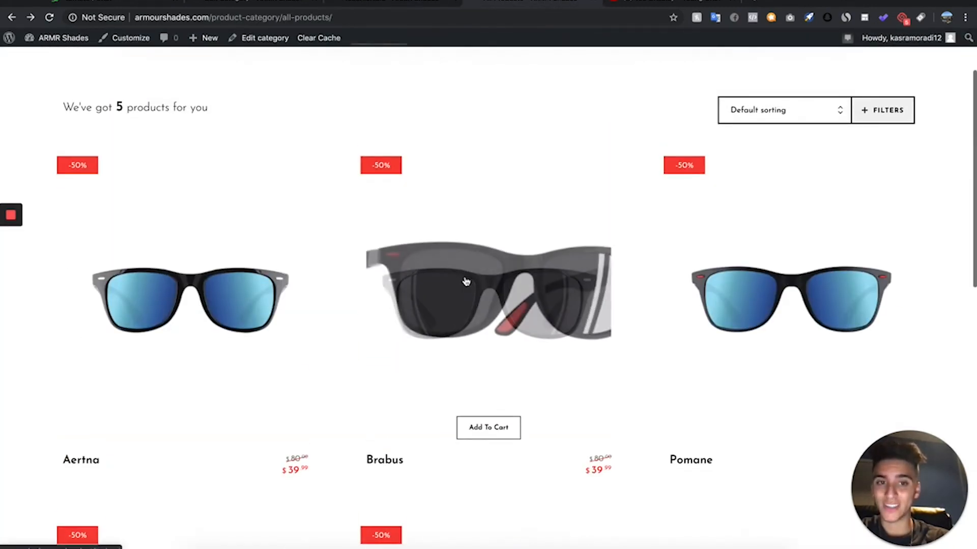
{"action": "left_click", "coordinate": [394, 3]}
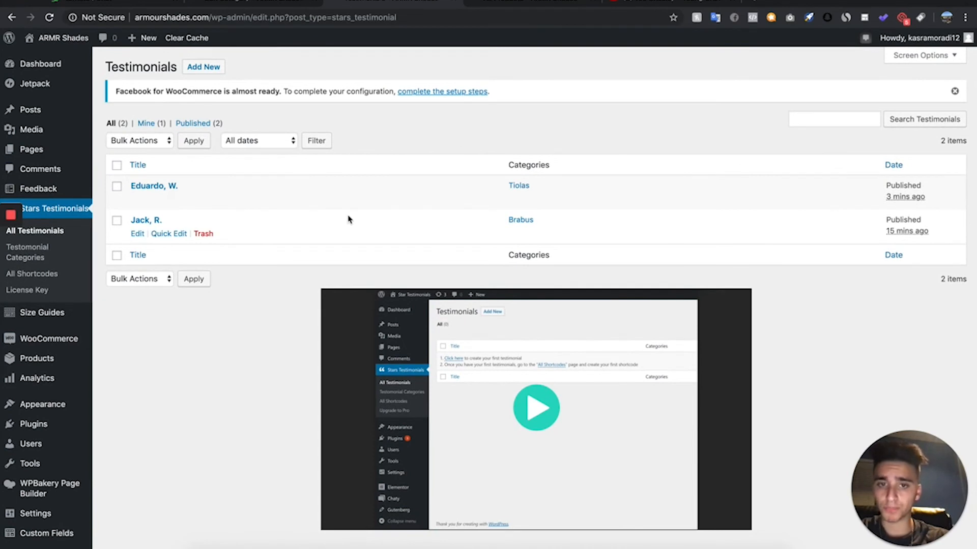
- Start the first testimonial shortcode in Stars Testimonials, using the Grid layout and style #1
{"action": "left_click", "coordinate": [60, 276]}
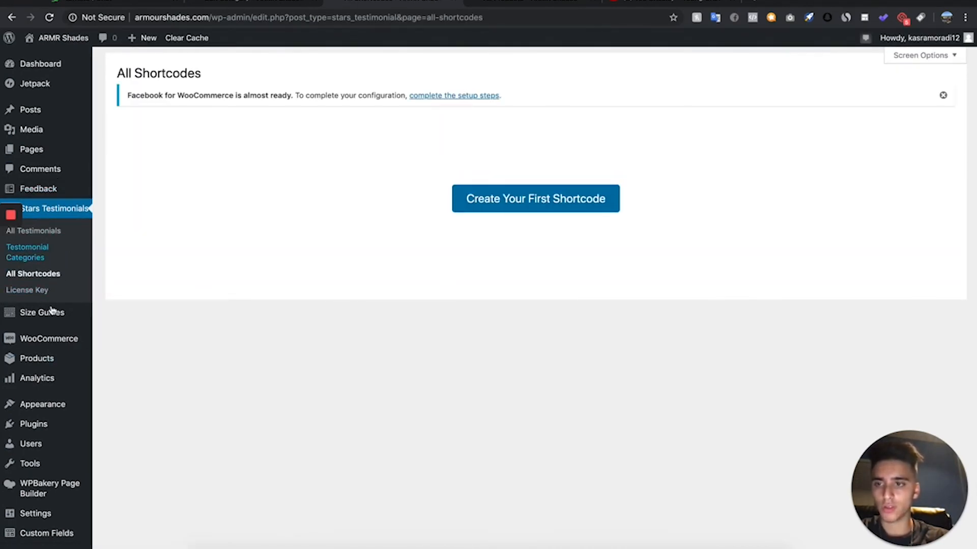
{"action": "left_click", "coordinate": [524, 193]}
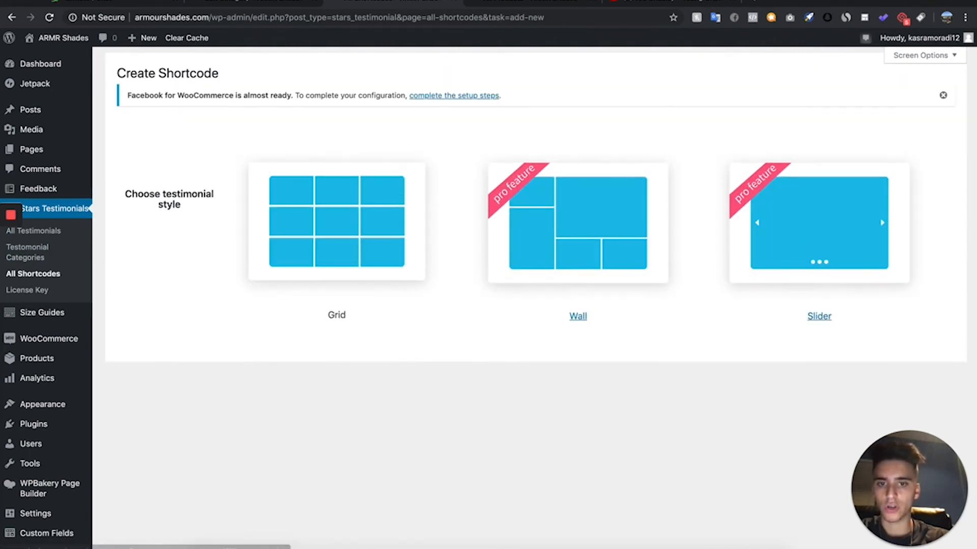
{"action": "left_click", "coordinate": [335, 198]}
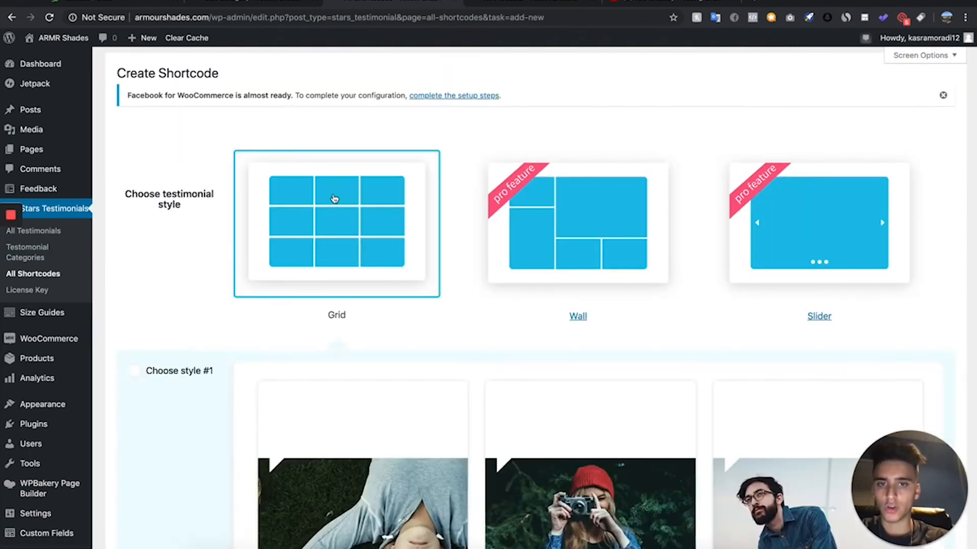
{"action": "scroll", "coordinate": [335, 201], "scroll_direction": "down", "scroll_amount": 6}
{"action": "scroll", "coordinate": [346, 207], "scroll_direction": "up", "scroll_amount": 6}
{"action": "scroll", "coordinate": [356, 188], "scroll_direction": "down", "scroll_amount": 4}
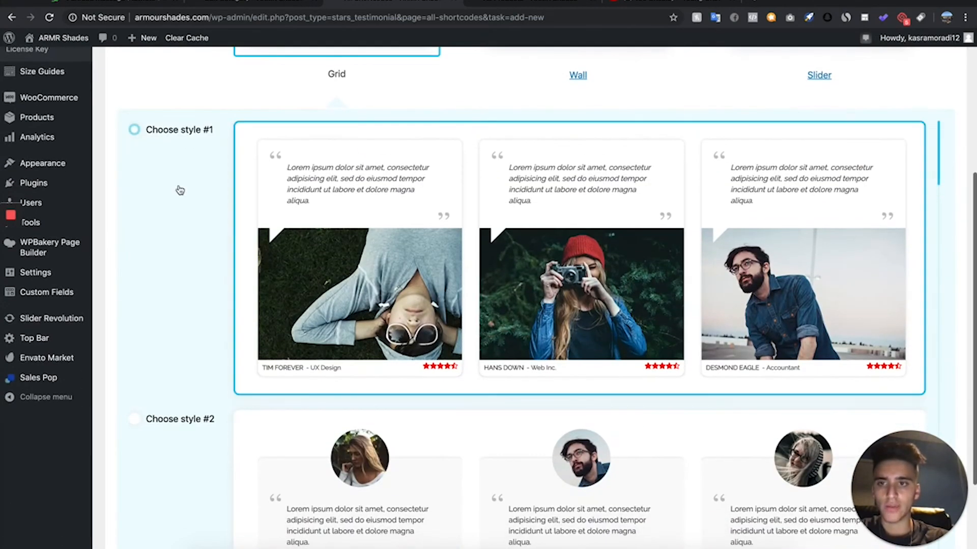
{"action": "left_click", "coordinate": [179, 190]}
{"action": "left_click", "coordinate": [194, 159]}
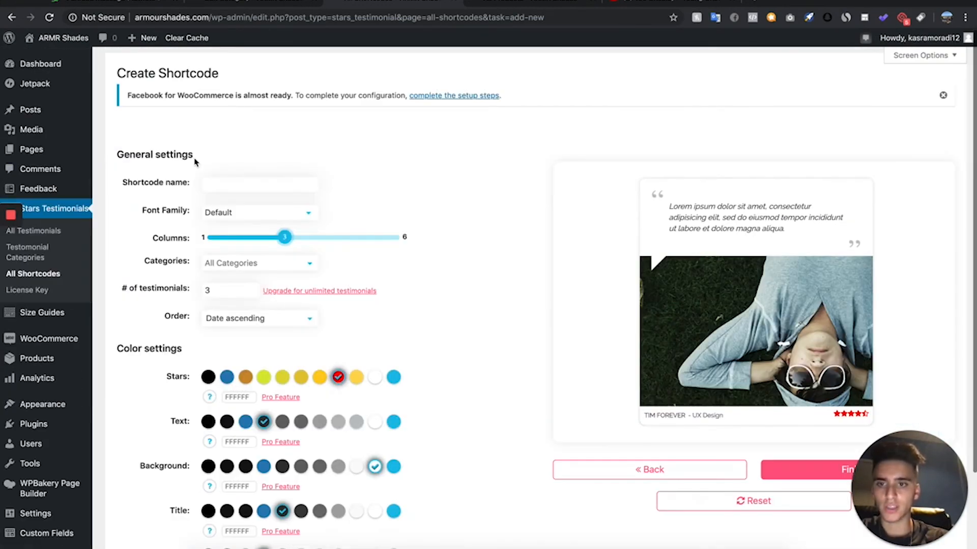
- Name the shortcode Brabus, limit it to the Brabus category and finish creating it
{"action": "left_click", "coordinate": [538, 2]}
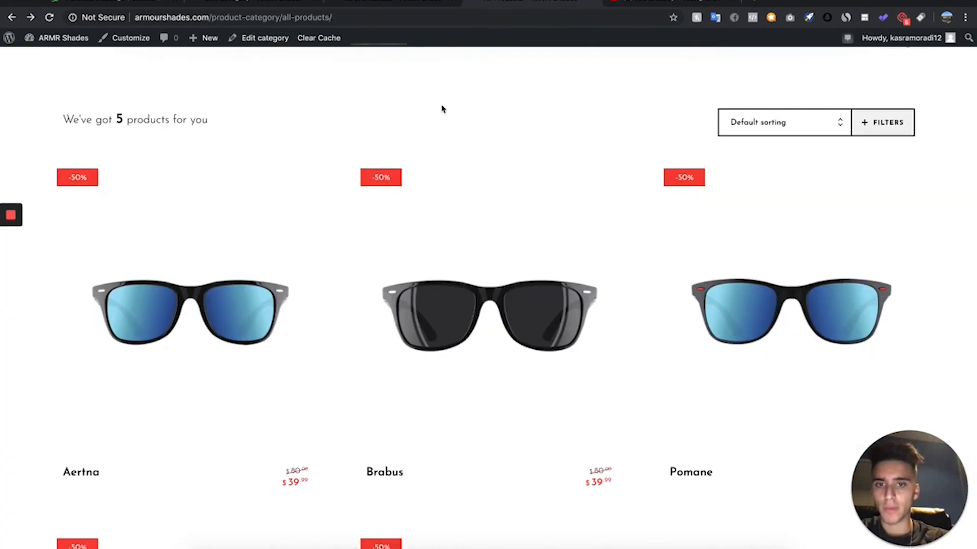
{"action": "left_click", "coordinate": [372, 2]}
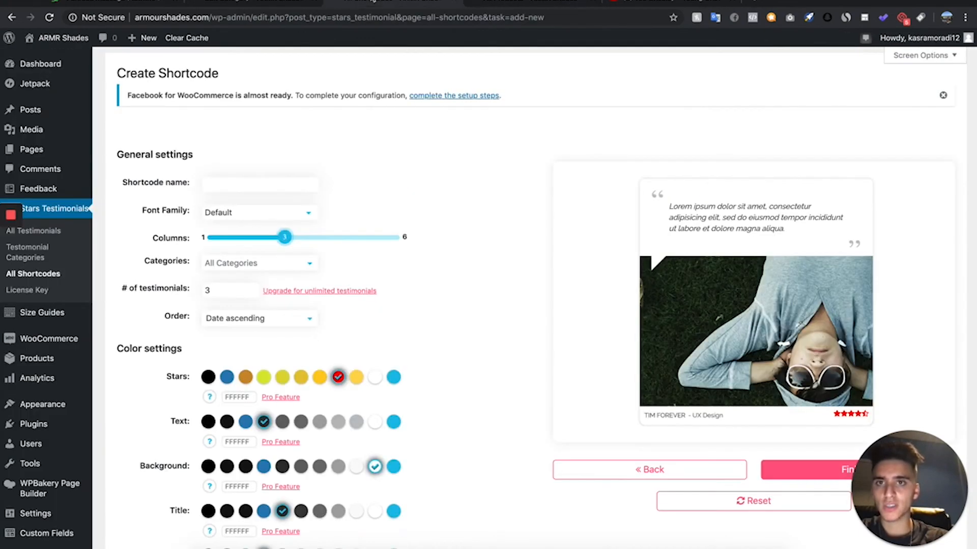
{"action": "left_click", "coordinate": [227, 186]}
{"action": "type", "text": "Brabus"}
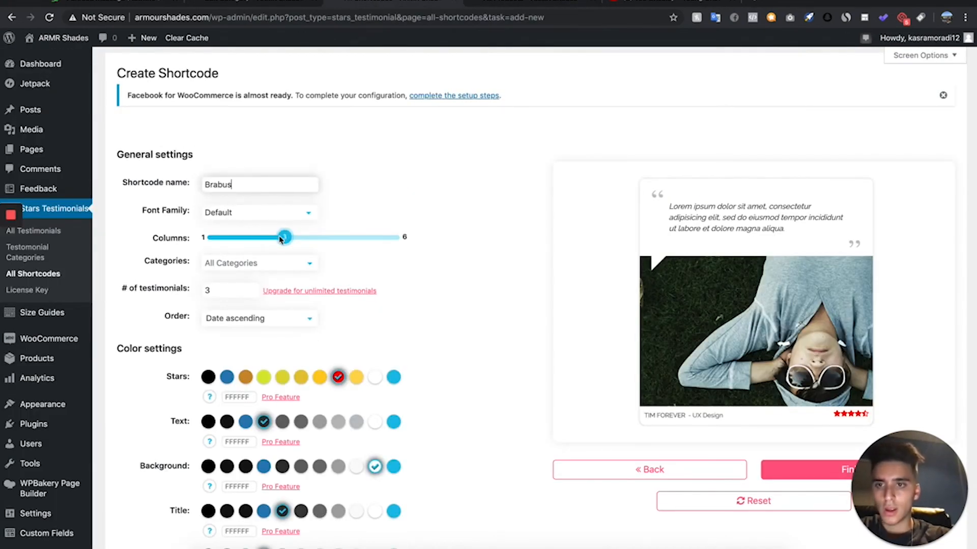
{"action": "scroll", "coordinate": [281, 239], "scroll_direction": "down", "scroll_amount": 3}
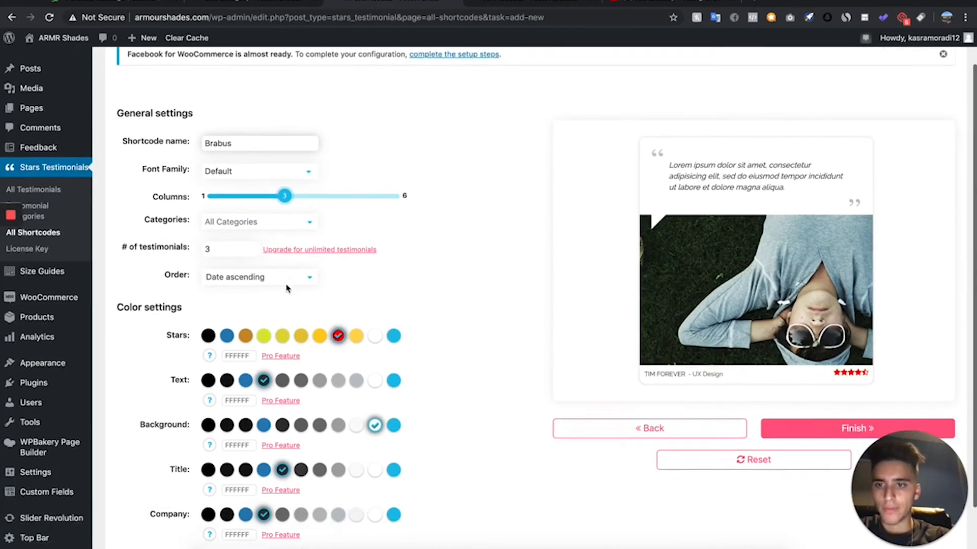
{"action": "left_click", "coordinate": [274, 167]}
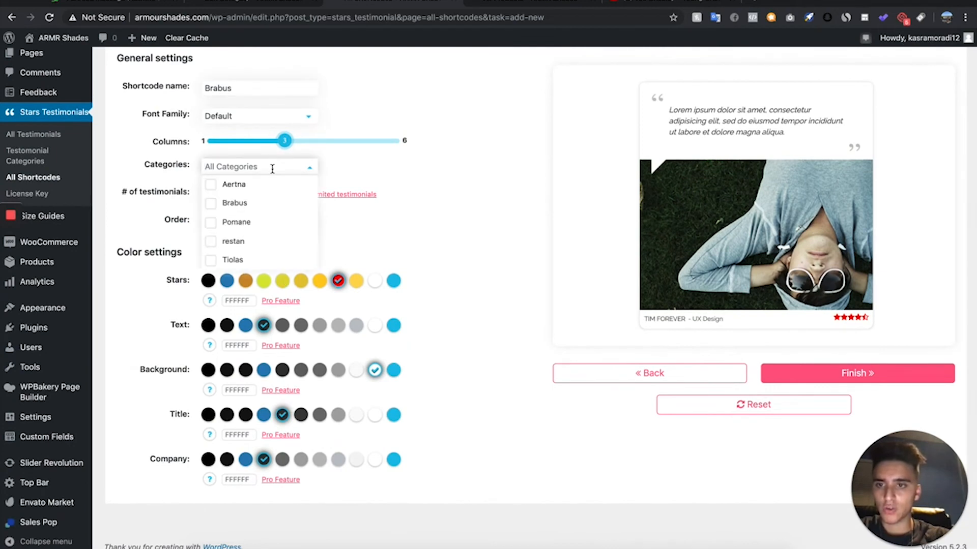
{"action": "left_click", "coordinate": [242, 205]}
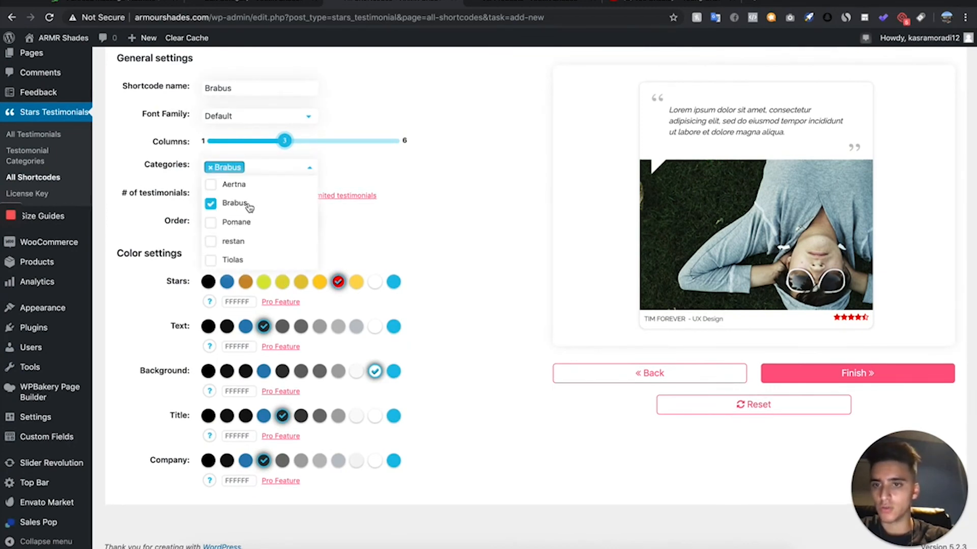
{"action": "left_click", "coordinate": [496, 279]}
{"action": "left_click", "coordinate": [903, 373]}
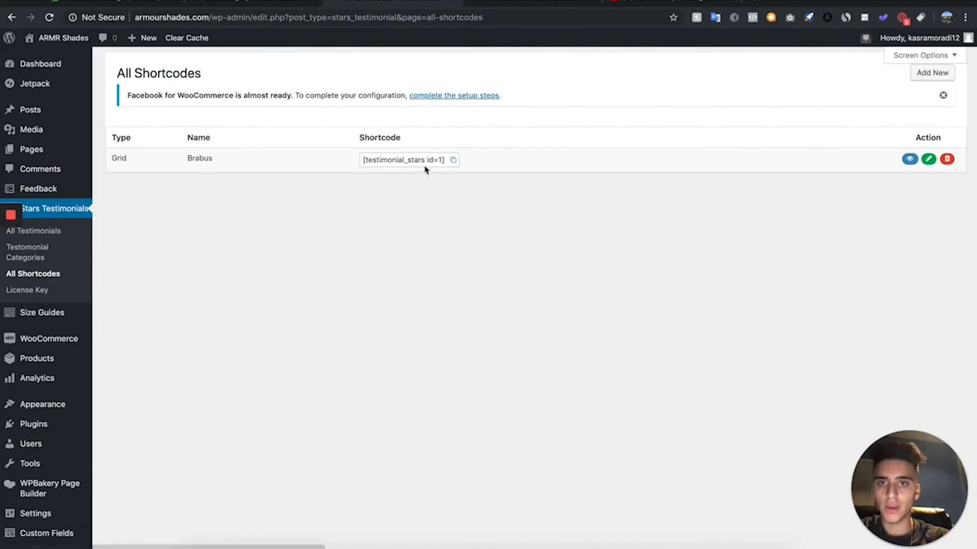
- Copy the Brabus testimonial shortcode and paste it on its own line below the description text of the Brabus product
{"action": "left_click", "coordinate": [427, 163]}
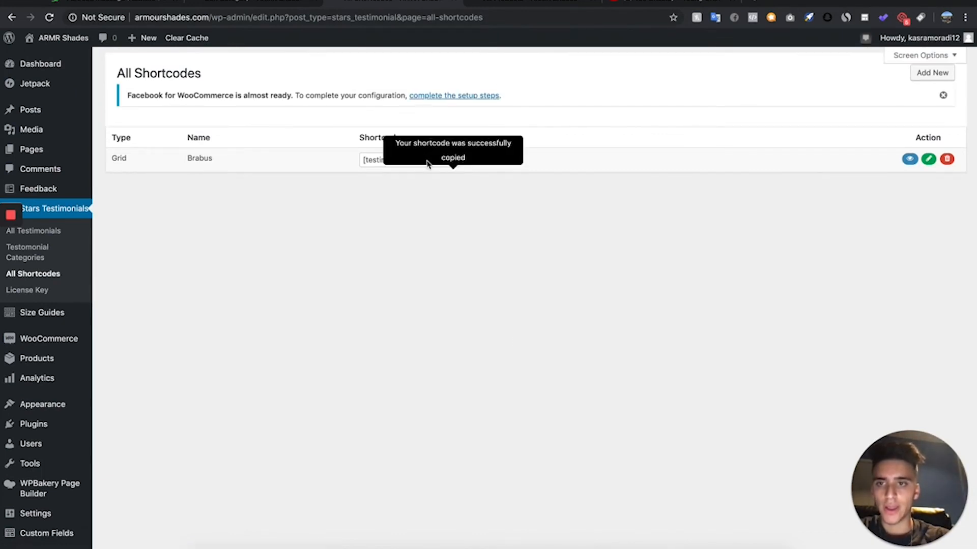
{"action": "left_click", "coordinate": [453, 161]}
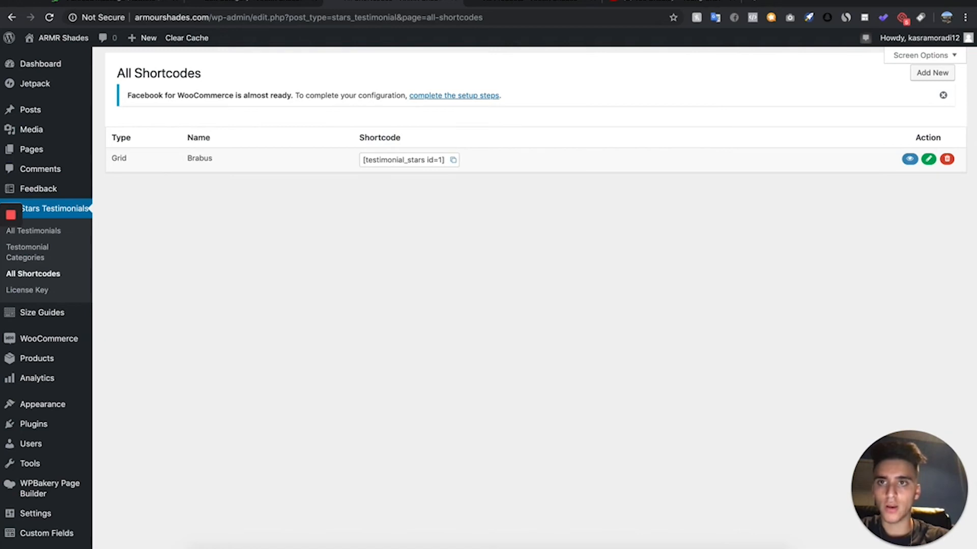
{"action": "left_click", "coordinate": [218, 1]}
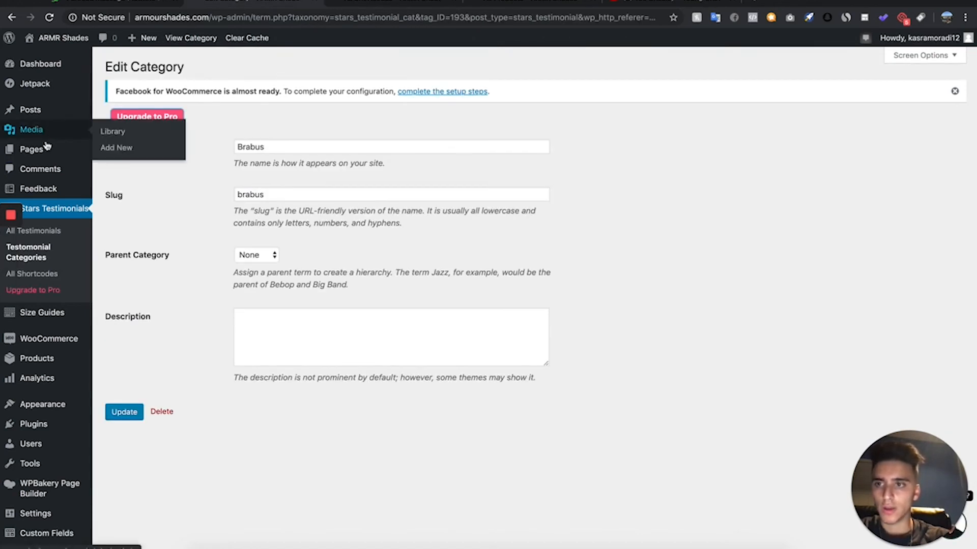
{"action": "scroll", "coordinate": [40, 356], "scroll_direction": "down", "scroll_amount": 1}
{"action": "scroll", "coordinate": [40, 356], "scroll_direction": "up", "scroll_amount": 1}
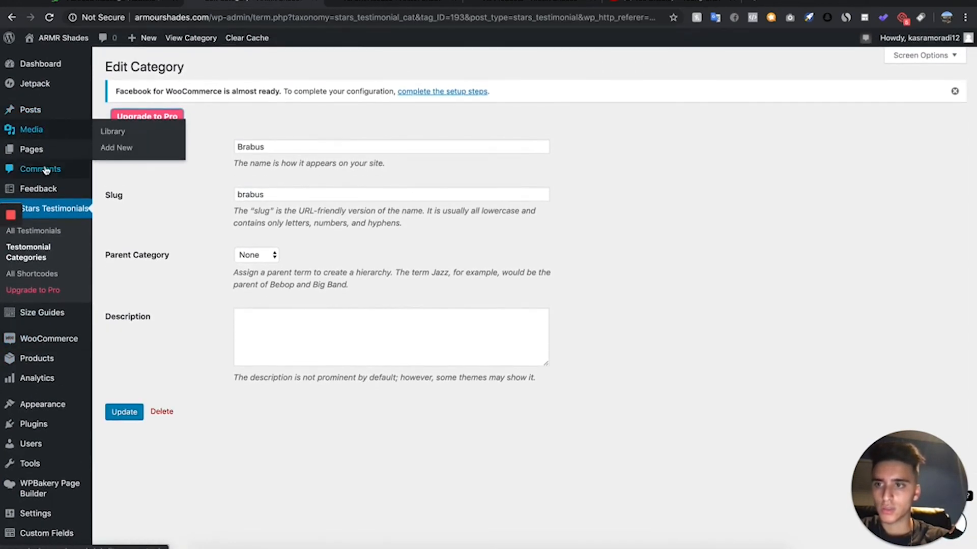
{"action": "scroll", "coordinate": [17, 290], "scroll_direction": "down", "scroll_amount": 1}
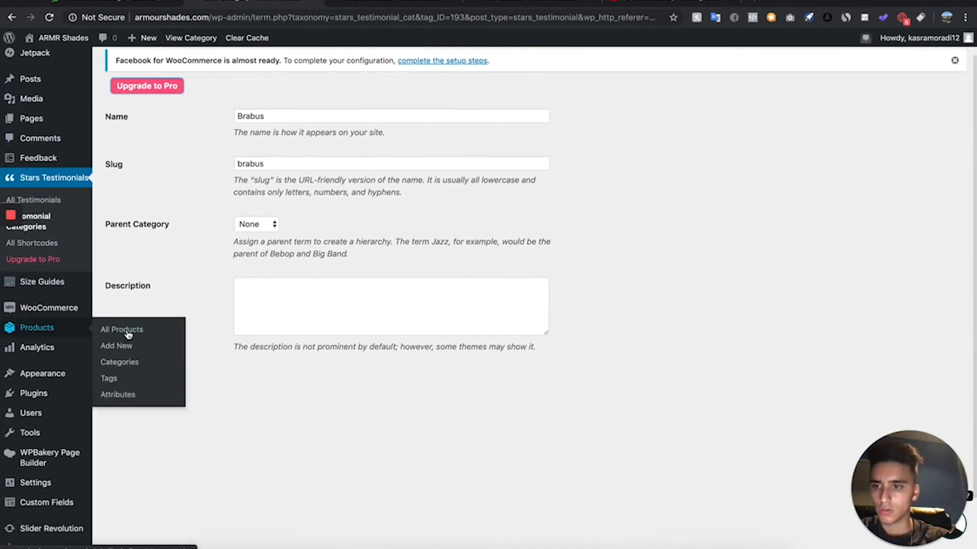
{"action": "left_click", "coordinate": [125, 330]}
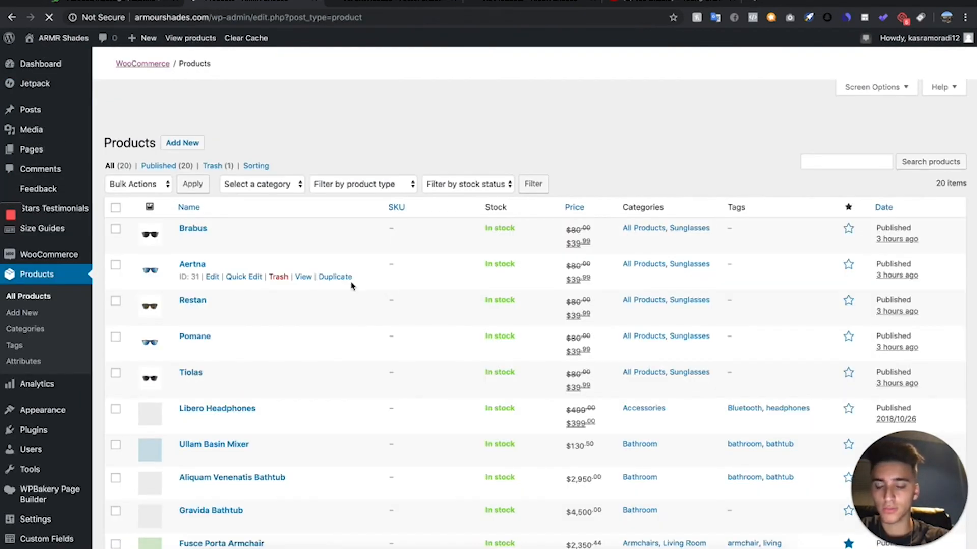
{"action": "left_click", "coordinate": [212, 240]}
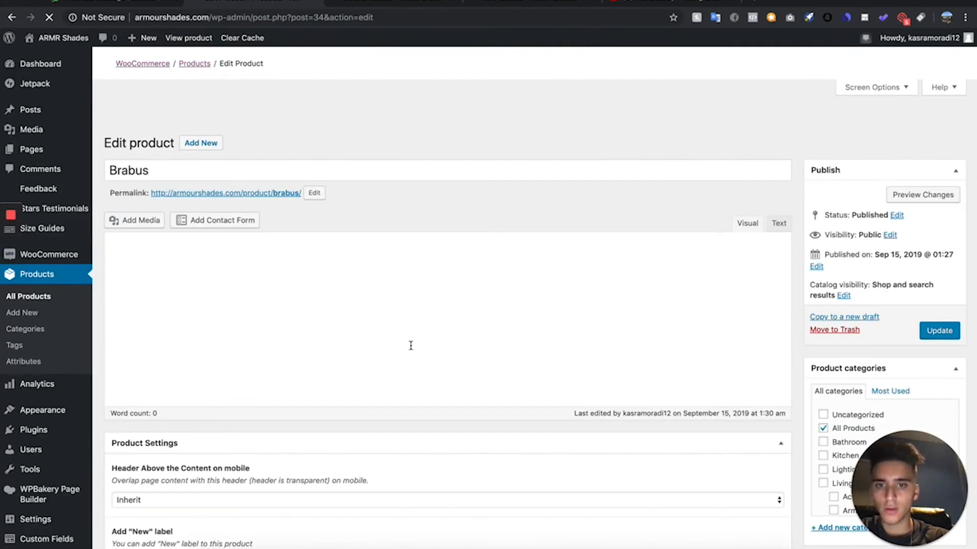
{"action": "scroll", "coordinate": [411, 345], "scroll_direction": "down", "scroll_amount": 1}
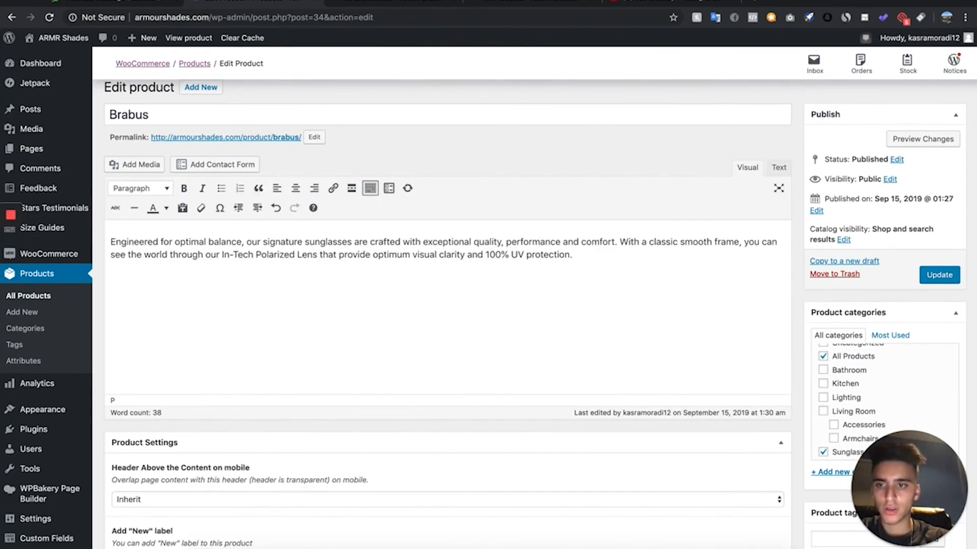
{"action": "key", "text": "super+v"}
- Preview the Brabus product page and examine how the testimonial is displayed beneath the description, with the browser view zoomed out
{"action": "left_click", "coordinate": [923, 139]}
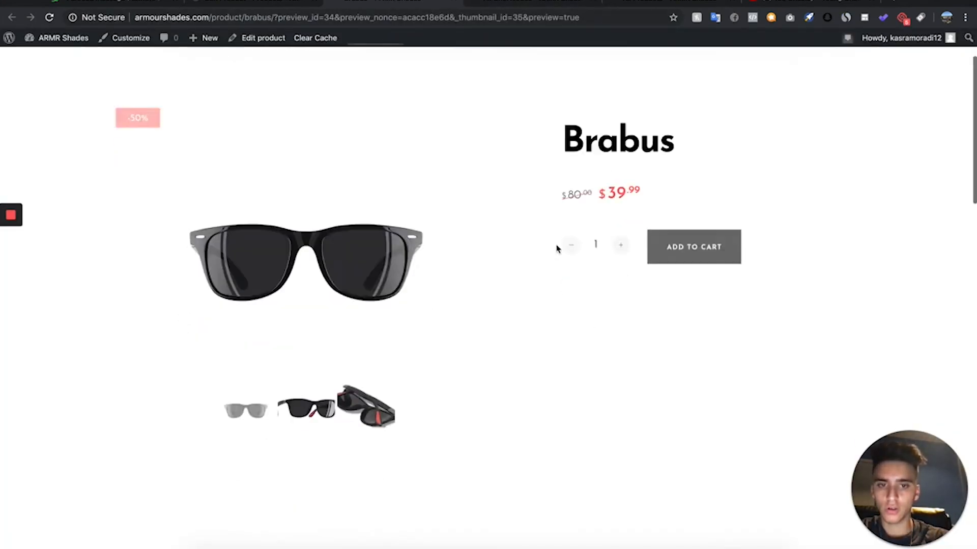
{"action": "scroll", "coordinate": [556, 249], "scroll_direction": "down", "scroll_amount": 10}
{"action": "scroll", "coordinate": [557, 248], "scroll_direction": "down", "scroll_amount": 2}
{"action": "scroll", "coordinate": [556, 247], "scroll_direction": "up", "scroll_amount": 2}
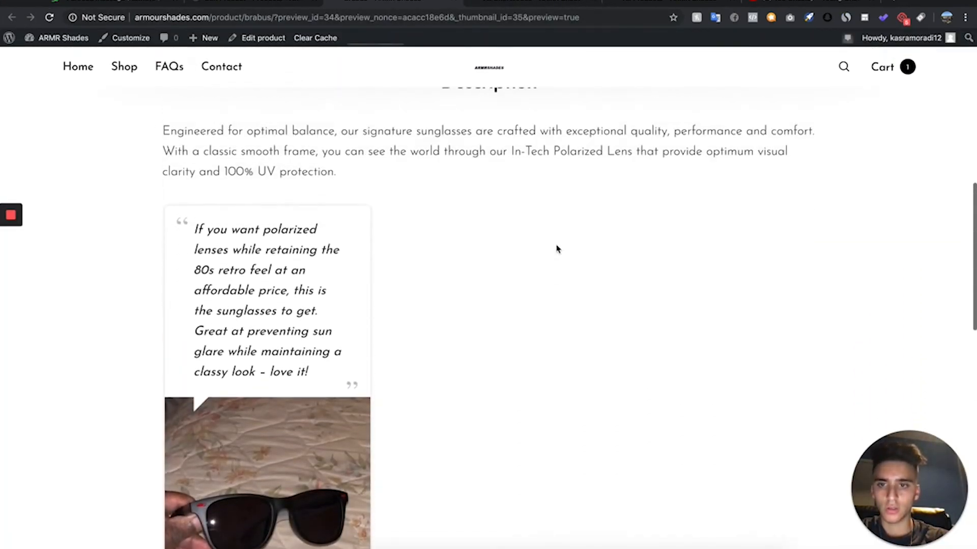
{"action": "scroll", "coordinate": [556, 248], "scroll_direction": "down", "scroll_amount": 3}
{"action": "key", "text": "super+minus"}
{"action": "scroll", "coordinate": [441, 382], "scroll_direction": "up", "scroll_amount": 2}
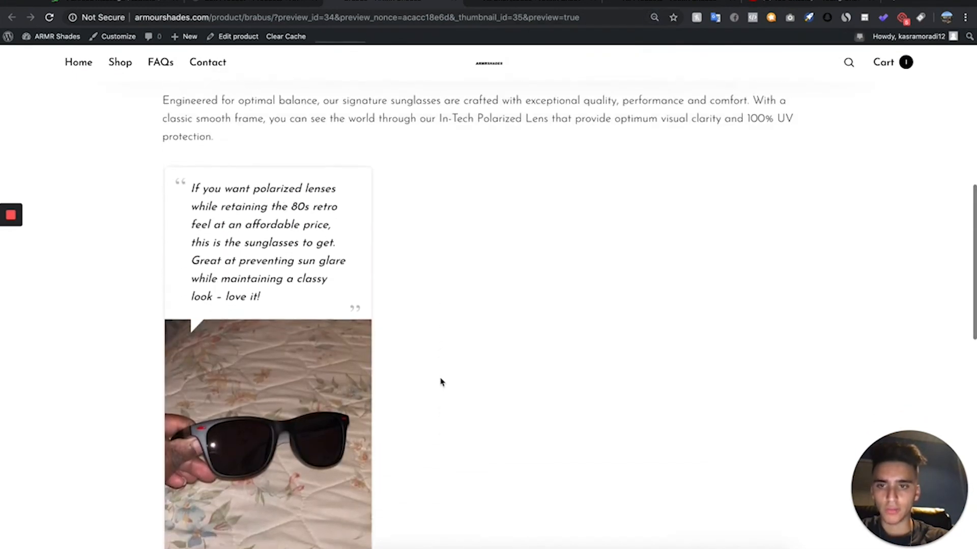
- Back in the Brabus product editor, add a blank line and the text "Customer Reviews" above the testimonial shortcode
{"action": "left_click", "coordinate": [269, 1]}
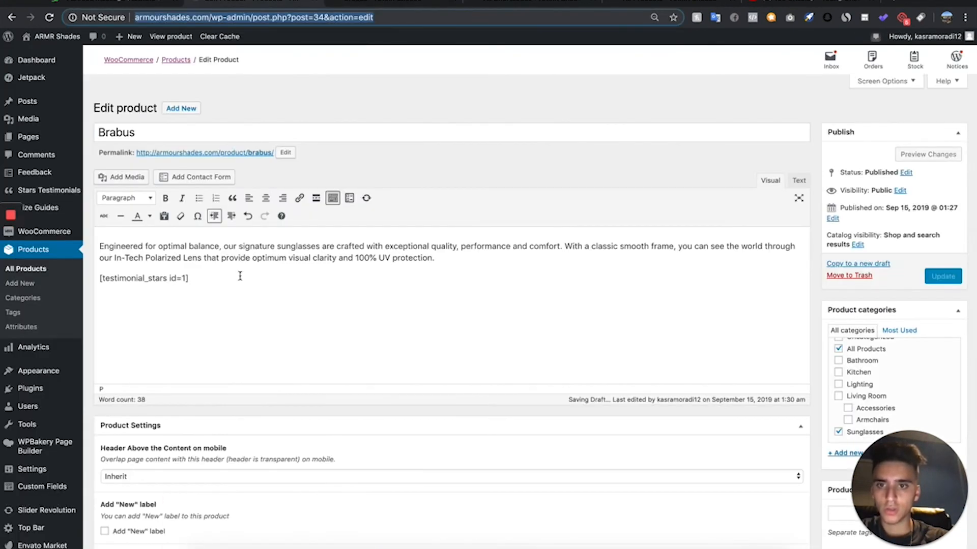
{"action": "left_click", "coordinate": [99, 279]}
{"action": "key", "text": "Return"}
{"action": "key", "text": "Return"}
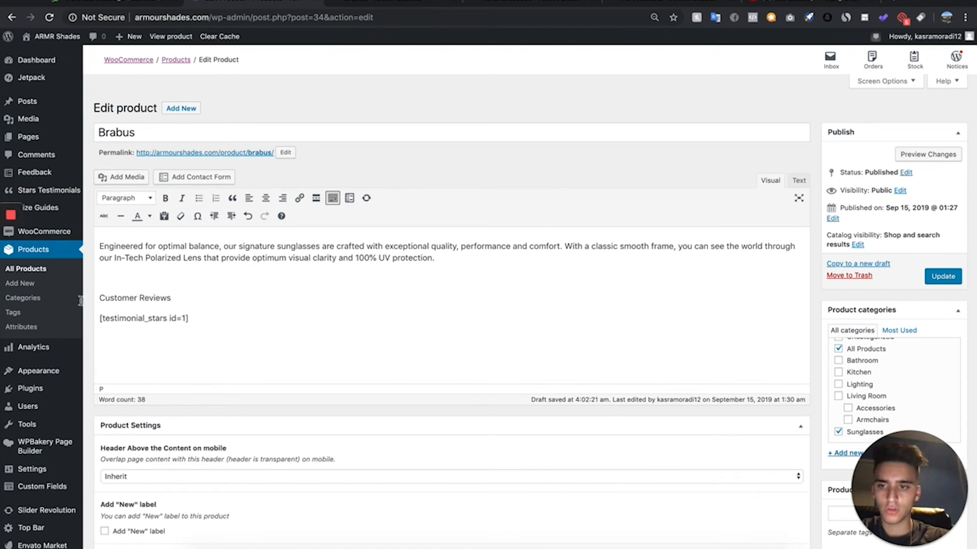
- Make the "Customer Reviews" line bold, format it as Heading 3 and preview the product page
{"action": "left_click_drag", "start_coordinate": [81, 301], "coordinate": [32, 300]}
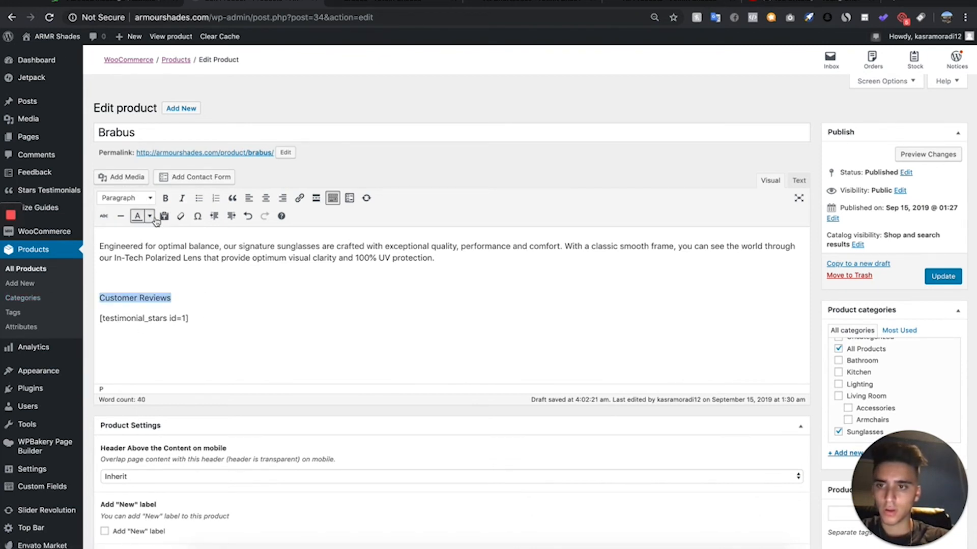
{"action": "left_click", "coordinate": [164, 200]}
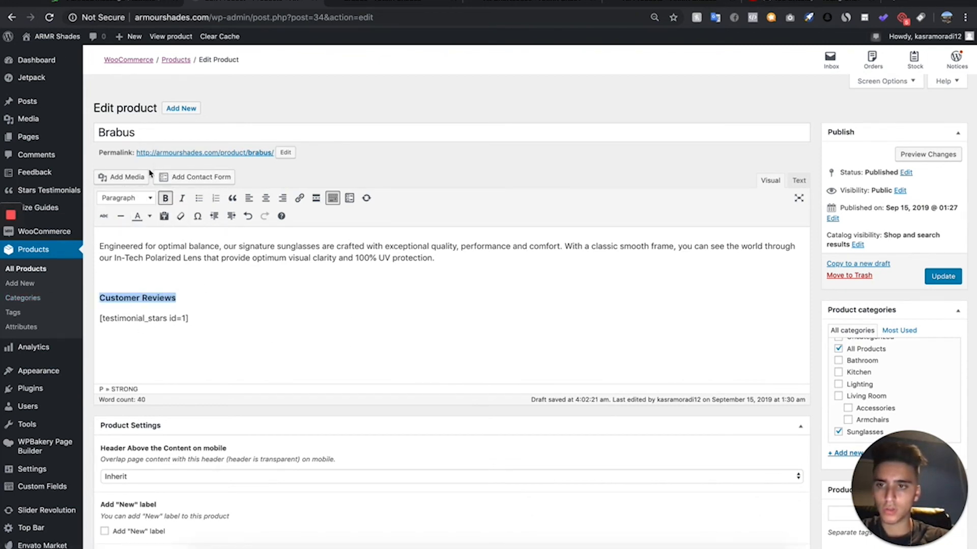
{"action": "left_click", "coordinate": [132, 197]}
{"action": "left_click", "coordinate": [168, 279]}
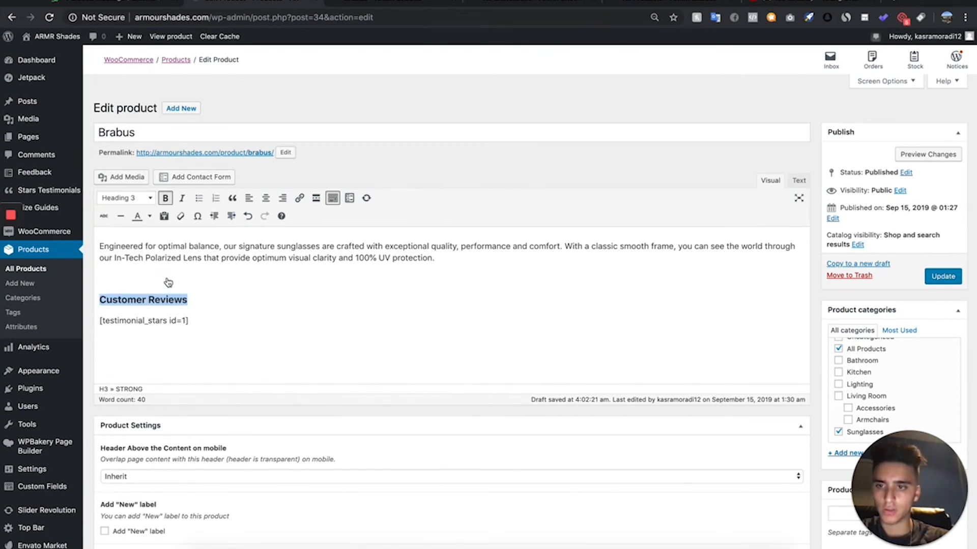
{"action": "left_click", "coordinate": [938, 155]}
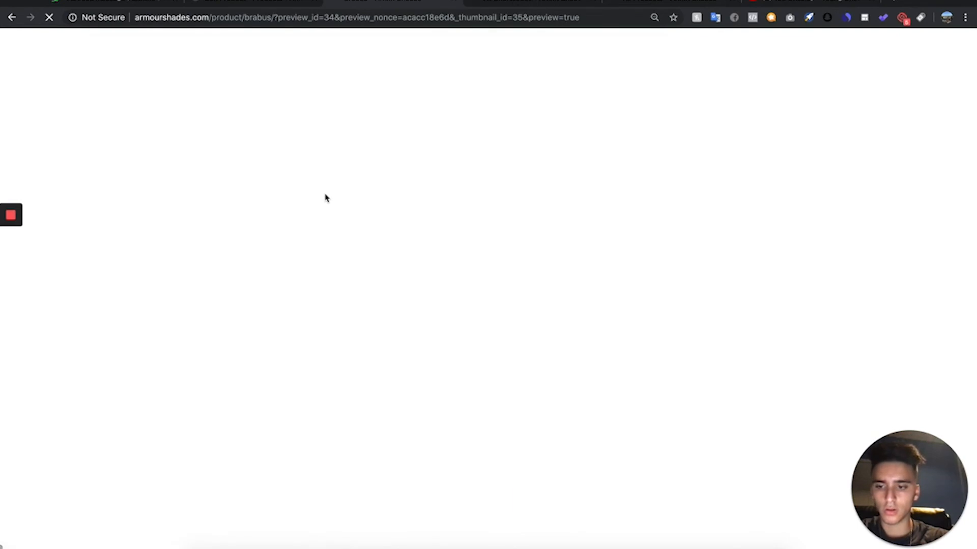
{"action": "scroll", "coordinate": [325, 198], "scroll_direction": "down", "scroll_amount": 6}
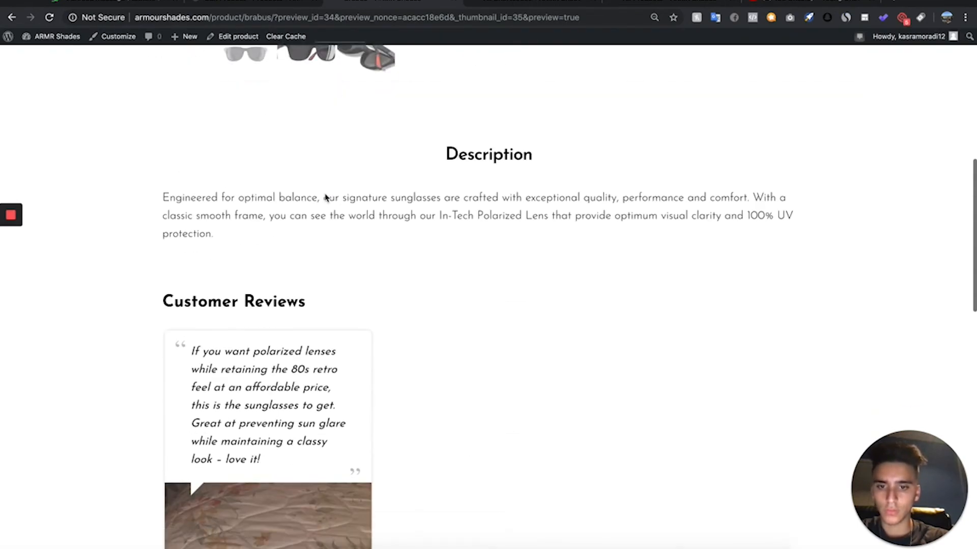
{"action": "scroll", "coordinate": [325, 198], "scroll_direction": "down", "scroll_amount": 2}
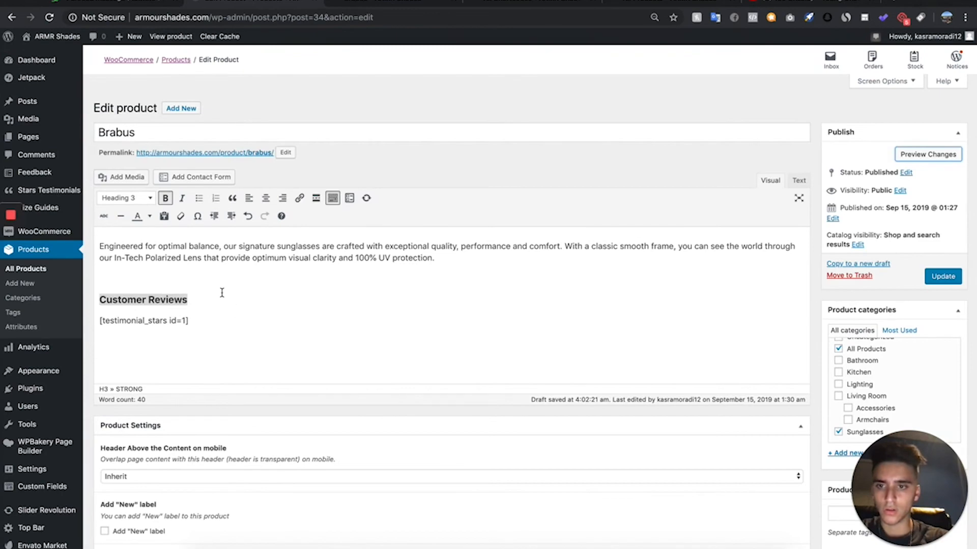
- Center the "Customer Reviews" heading in the Brabus description and preview the product page again
{"action": "left_click", "coordinate": [266, 198]}
{"action": "left_click", "coordinate": [943, 156]}
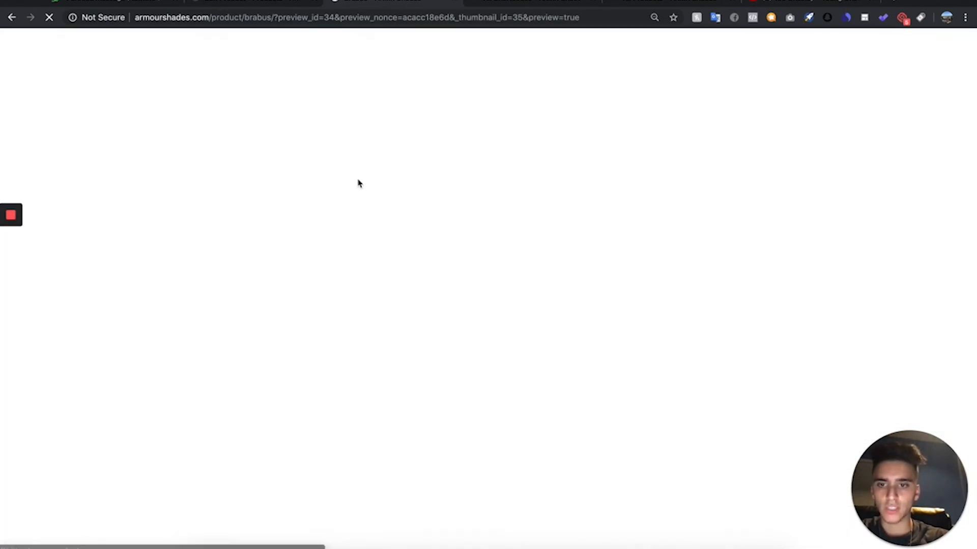
{"action": "scroll", "coordinate": [358, 183], "scroll_direction": "down", "scroll_amount": 7}
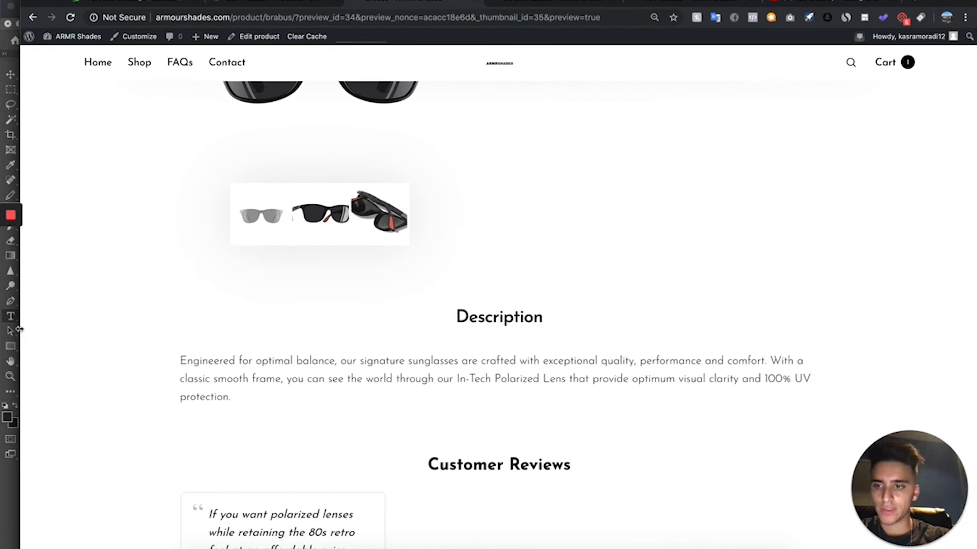
- Examine the description and Customer Reviews section on the Brabus product preview page
{"action": "left_click_drag", "start_coordinate": [19, 329], "coordinate": [1, 330]}
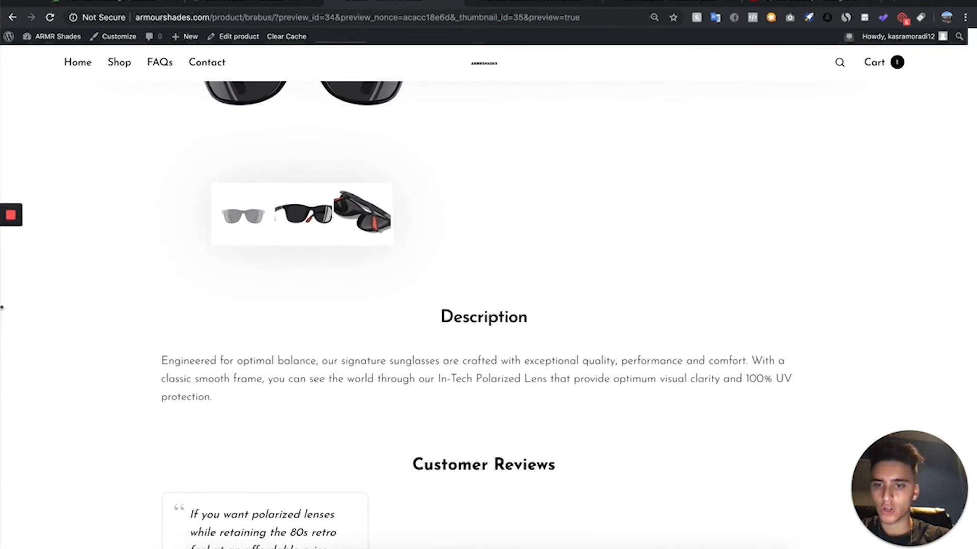
{"action": "scroll", "coordinate": [374, 324], "scroll_direction": "down", "scroll_amount": 7}
{"action": "scroll", "coordinate": [356, 273], "scroll_direction": "up", "scroll_amount": 2}
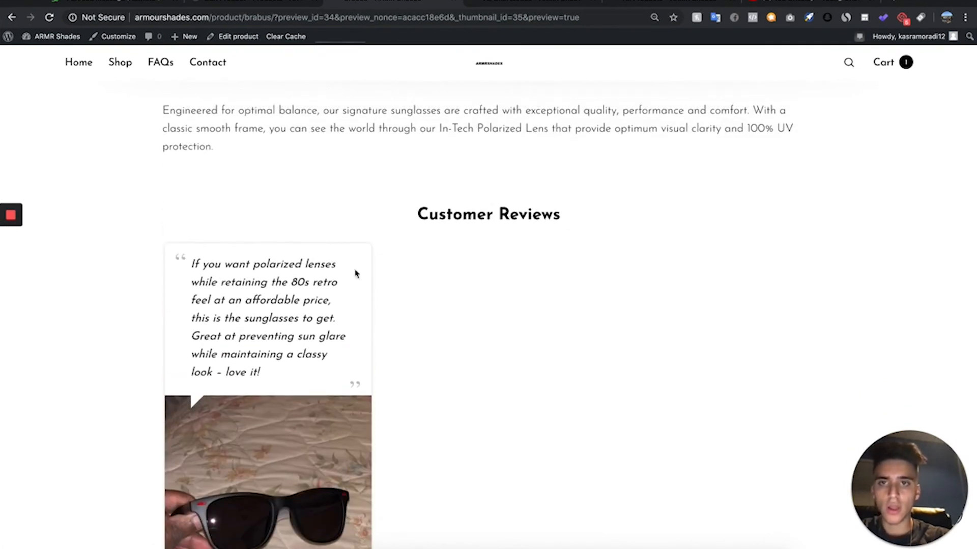
{"action": "scroll", "coordinate": [269, 168], "scroll_direction": "up", "scroll_amount": 10}
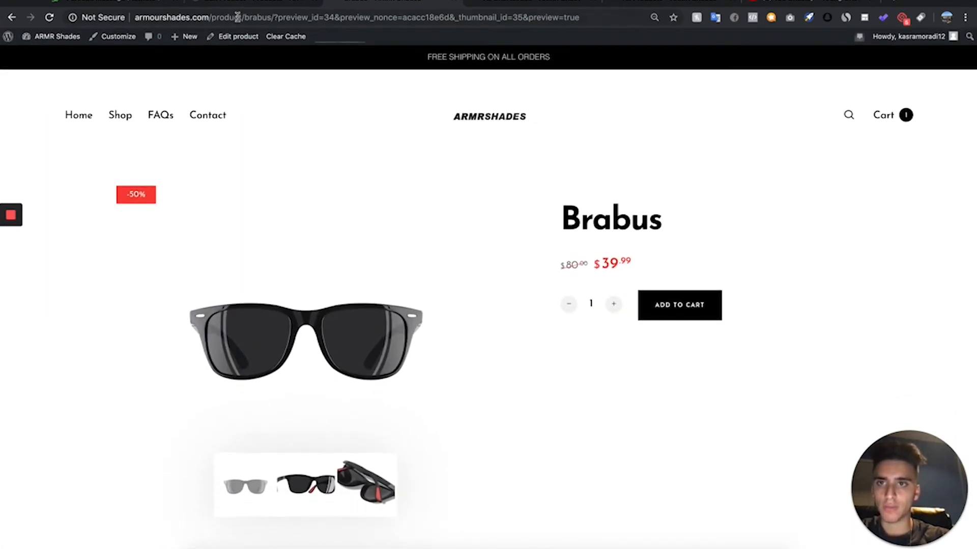
- Create another Stars Testimonials shortcode using the Grid layout and style #1
{"action": "left_click", "coordinate": [244, 5]}
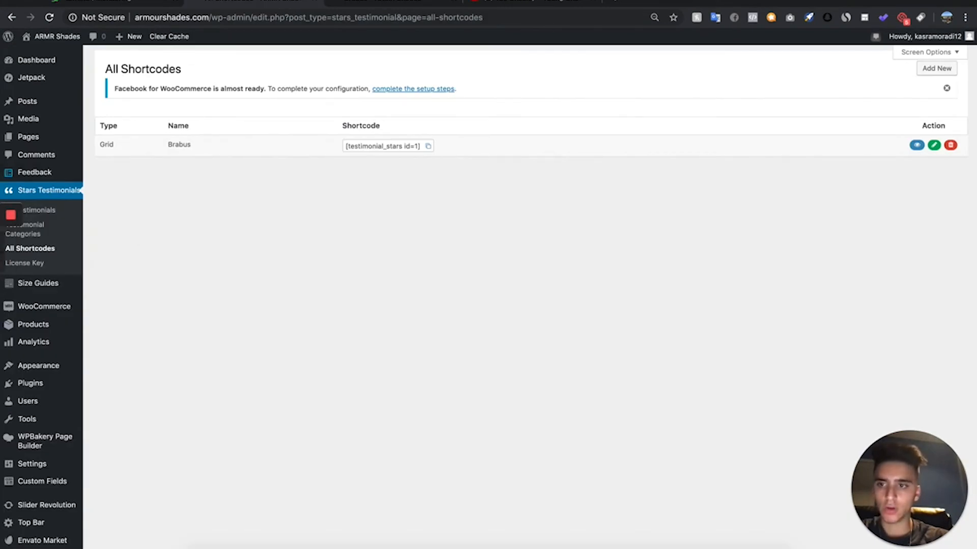
{"action": "left_click", "coordinate": [934, 67]}
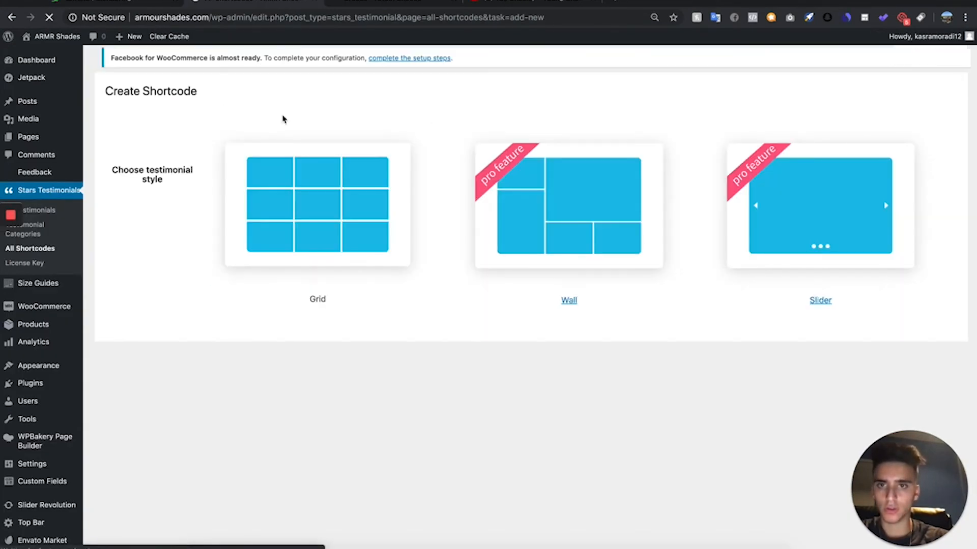
{"action": "left_click", "coordinate": [329, 249]}
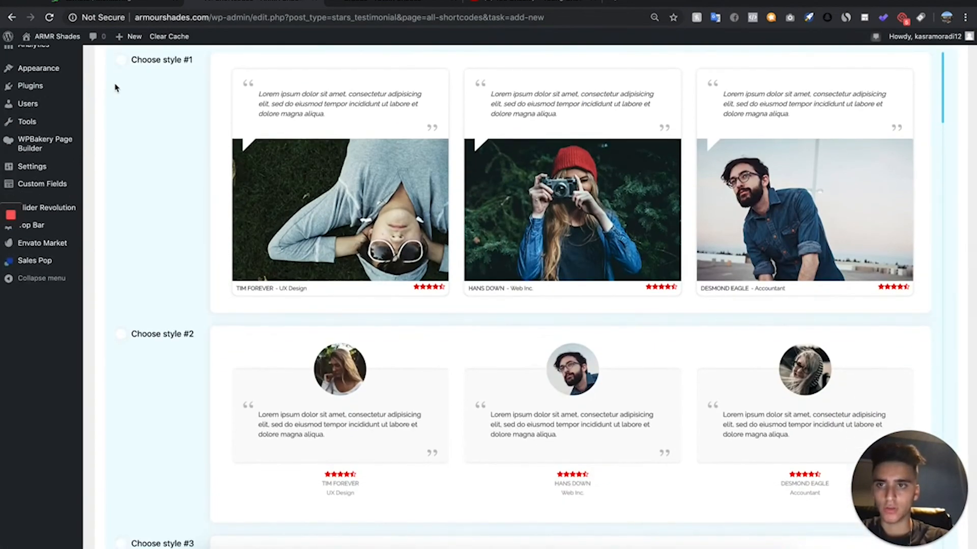
{"action": "mouse_move", "coordinate": [137, 74]}
{"action": "left_click", "coordinate": [183, 80]}
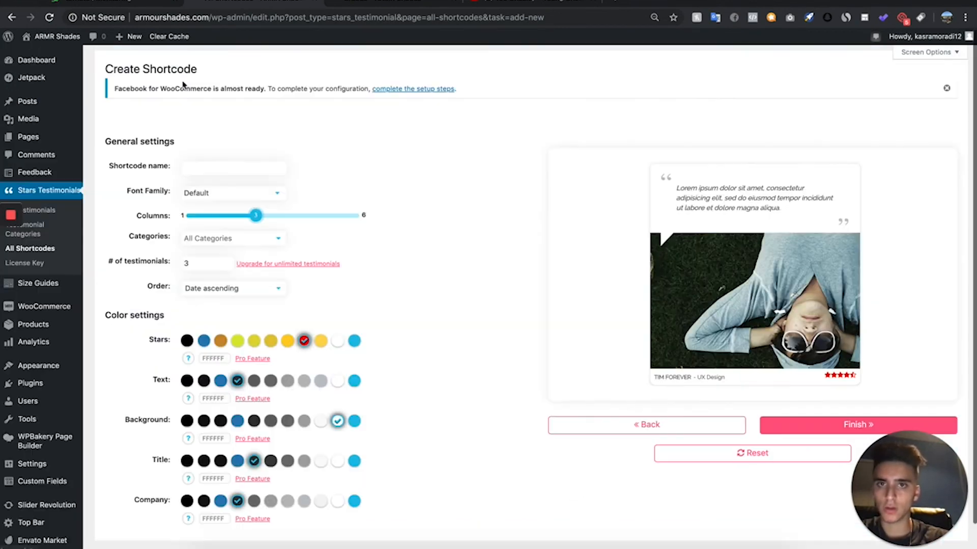
- Restrict the new shortcode to the Tiolas category, name it "Tiolas" and finish creating it
{"action": "scroll", "coordinate": [216, 238], "scroll_direction": "down", "scroll_amount": 1}
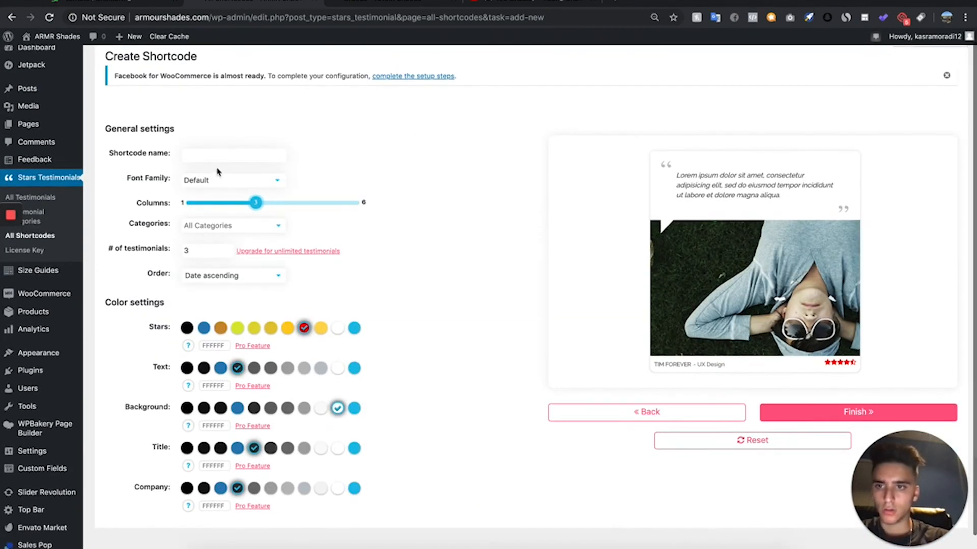
{"action": "left_click", "coordinate": [210, 286]}
{"action": "left_click", "coordinate": [226, 227]}
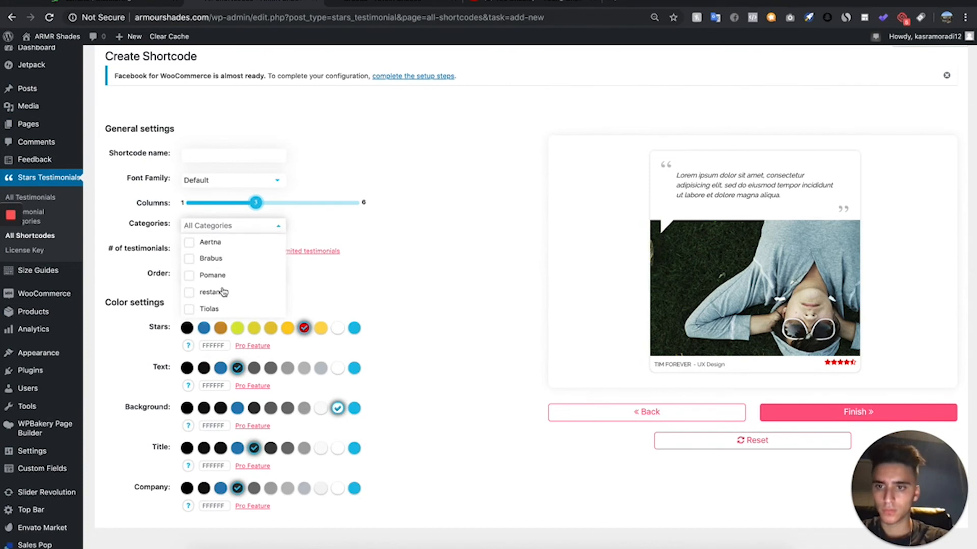
{"action": "left_click", "coordinate": [214, 309]}
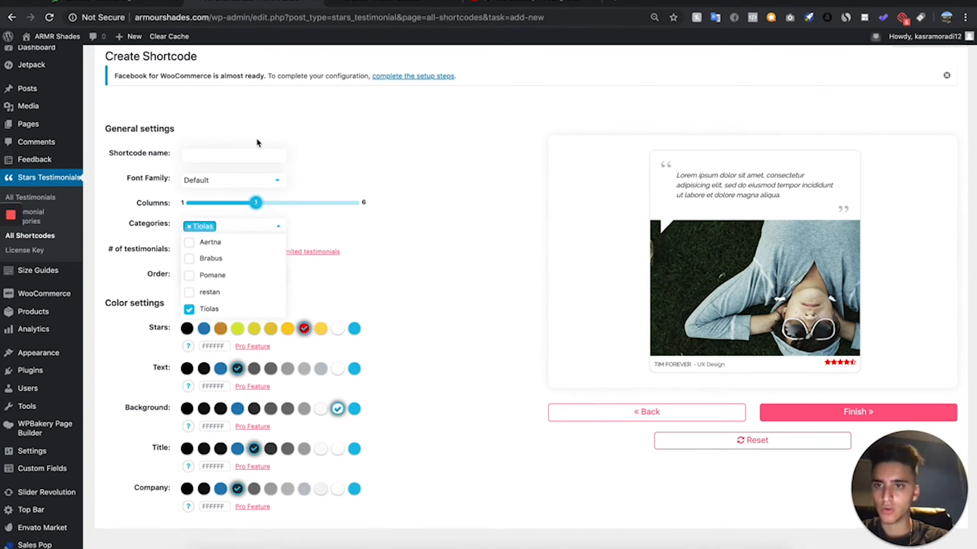
{"action": "left_click", "coordinate": [248, 153]}
{"action": "type", "text": "Tiolas"}
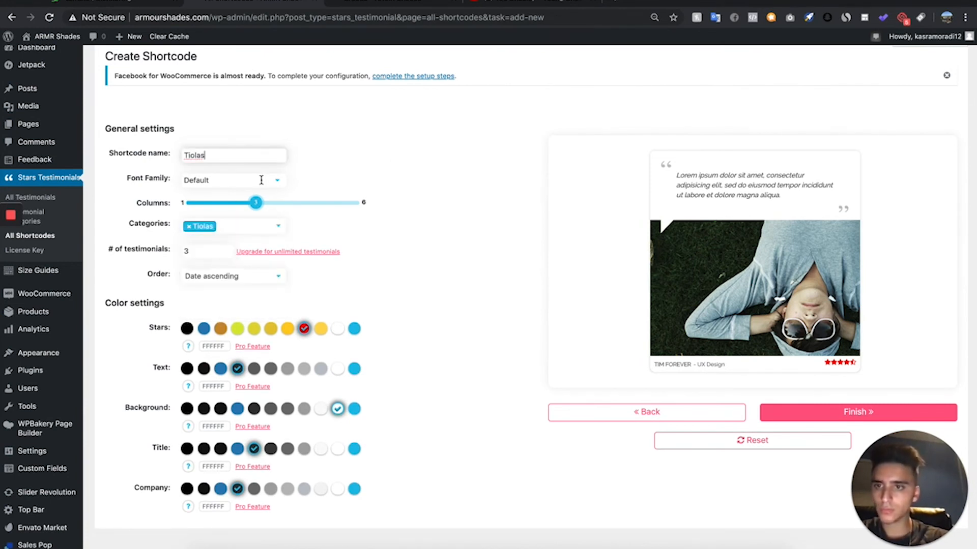
{"action": "left_click", "coordinate": [791, 408]}
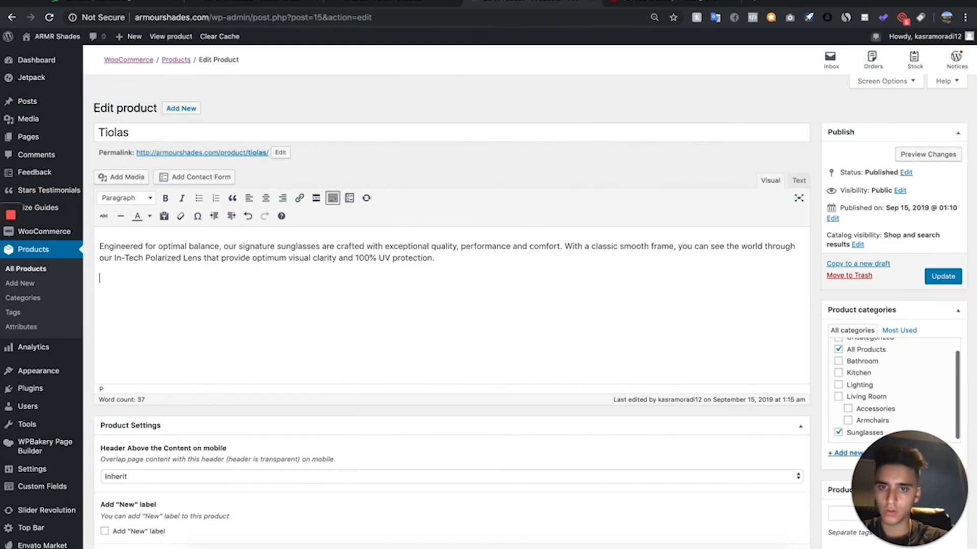
- Add the centered "Customer Reviews" heading and the shortcode [testimonial_stars id=2] below the Tiolas product description and update the product
{"action": "key", "text": "ctrl+z"}
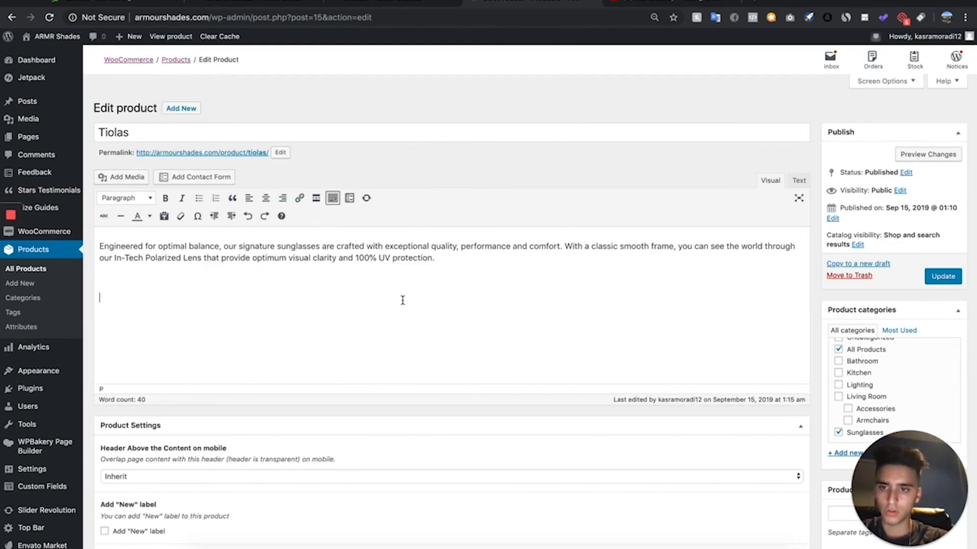
{"action": "type", "text": "Customer Reviews [testimonial_stars id=1]"}
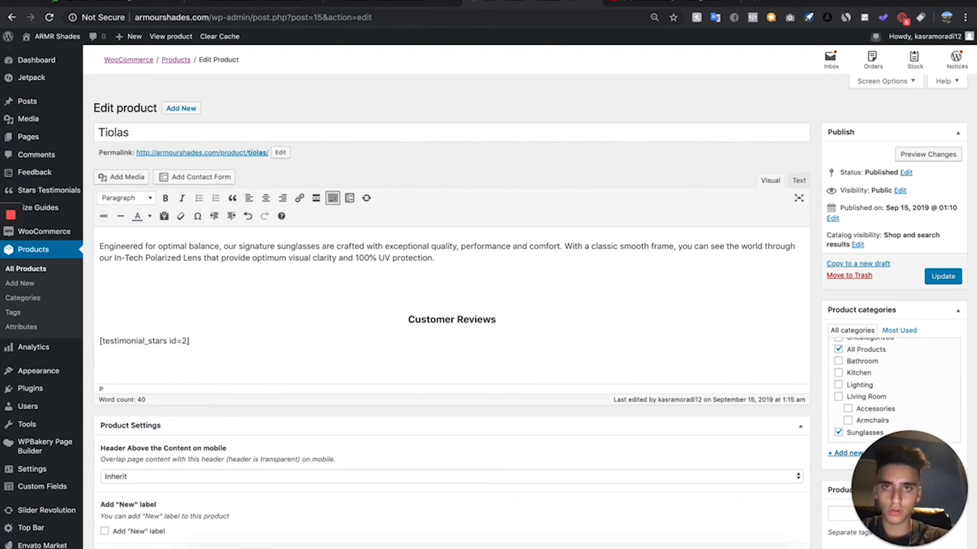
{"action": "left_click", "coordinate": [941, 277]}
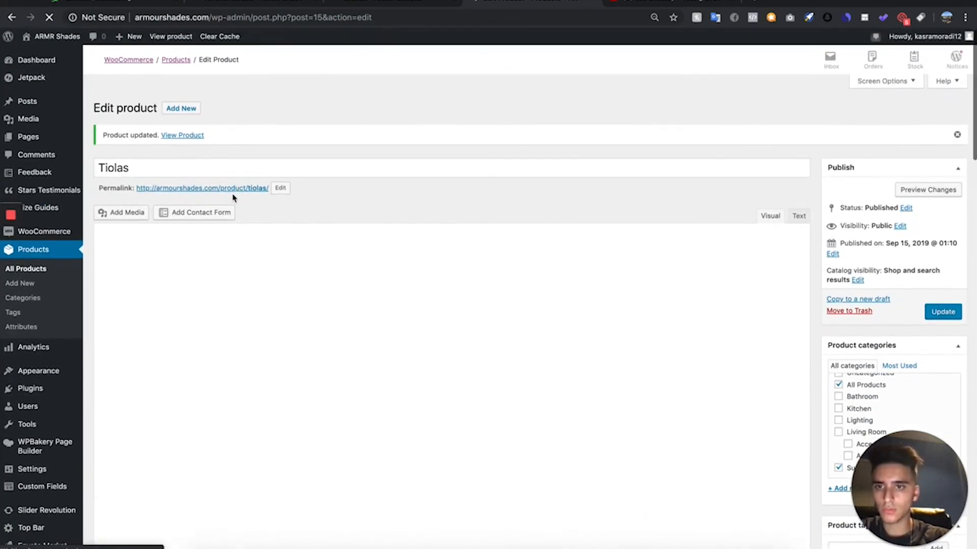
- Open the live Tiolas product page in a new tab and examine its customer review section
{"action": "right_click", "coordinate": [233, 189]}
{"action": "left_click", "coordinate": [245, 195]}
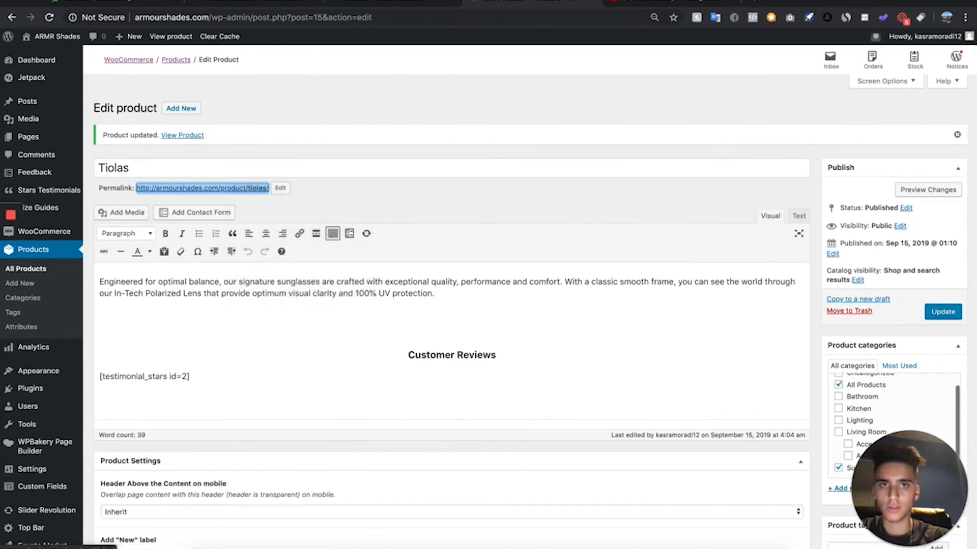
{"action": "left_click", "coordinate": [665, 1]}
{"action": "left_click", "coordinate": [454, 2]}
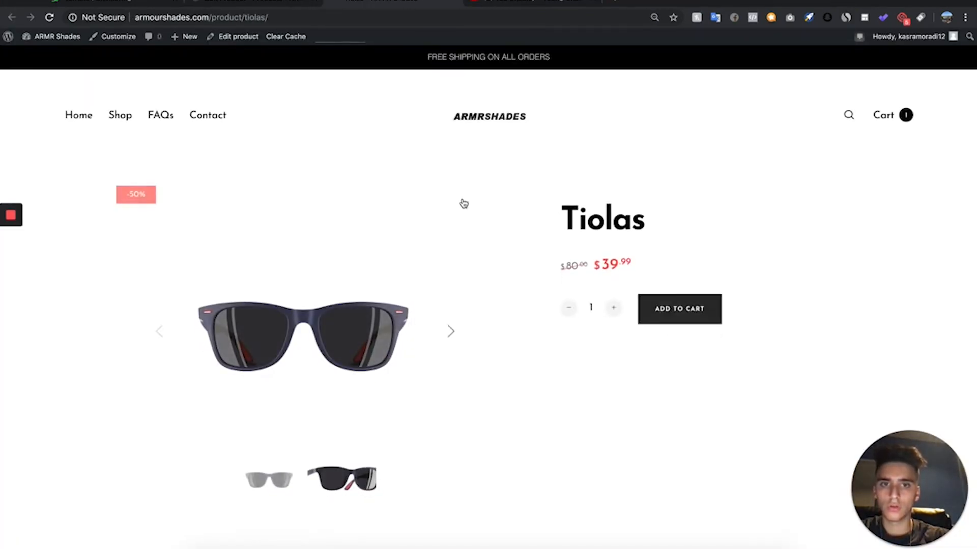
{"action": "scroll", "coordinate": [463, 203], "scroll_direction": "down", "scroll_amount": 10}
{"action": "scroll", "coordinate": [463, 204], "scroll_direction": "down", "scroll_amount": 8}
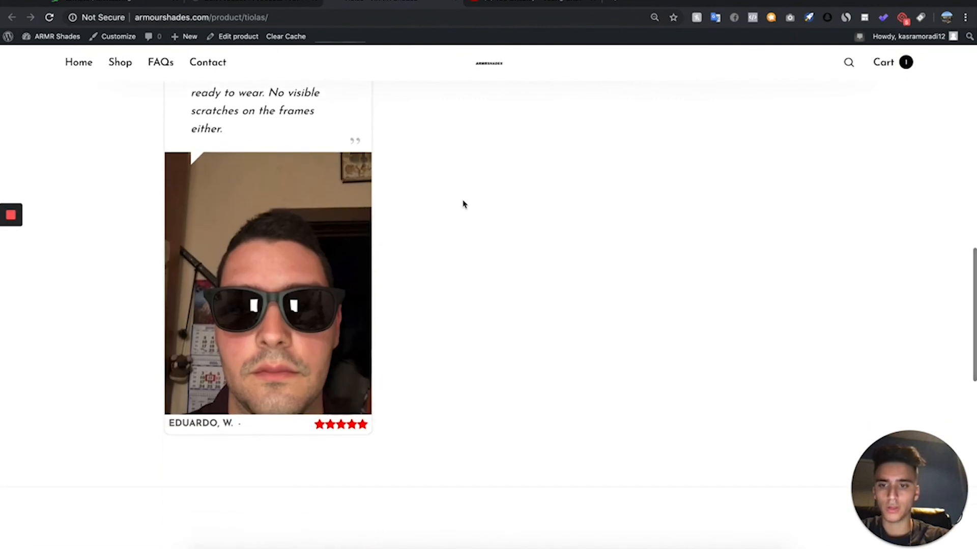
{"action": "scroll", "coordinate": [463, 203], "scroll_direction": "up", "scroll_amount": 15}
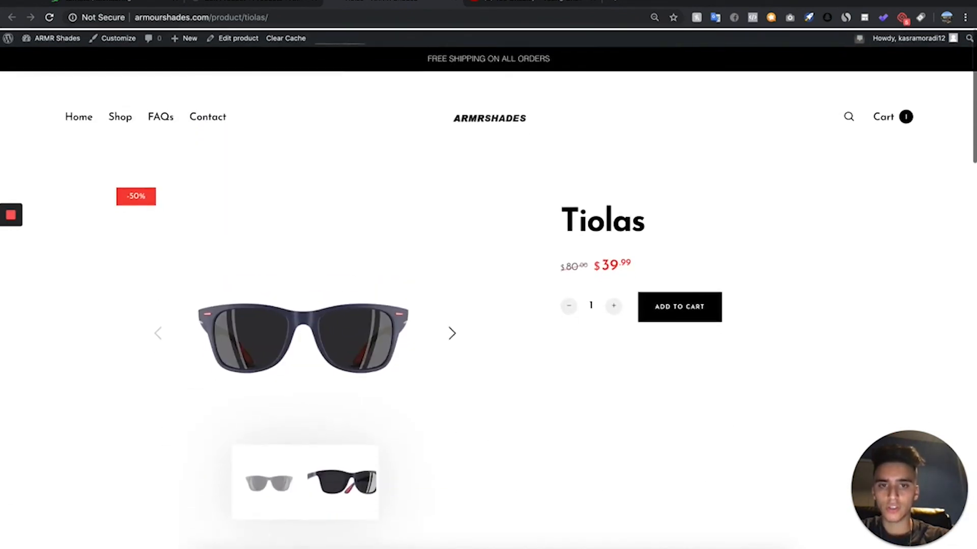
{"action": "scroll", "coordinate": [351, 70], "scroll_direction": "down", "scroll_amount": 2}
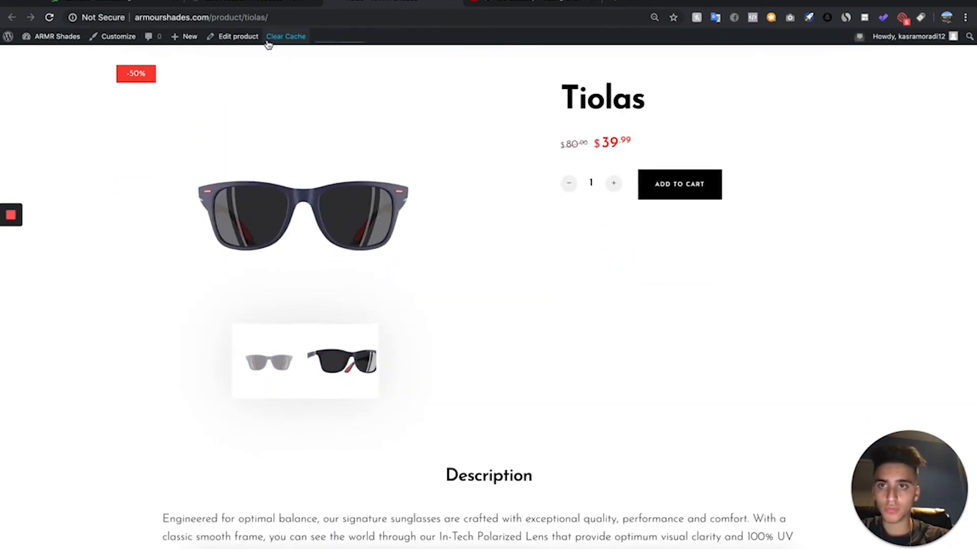
- Check the static homepage choice in Reading Settings, keeping Home selected, and compare it with the storefront
{"action": "left_click", "coordinate": [498, 6]}
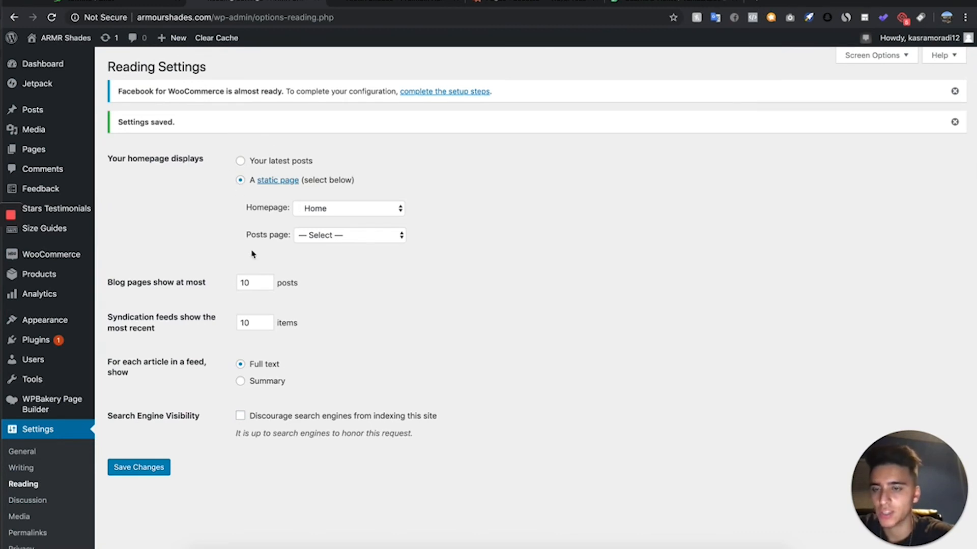
{"action": "left_click", "coordinate": [366, 207]}
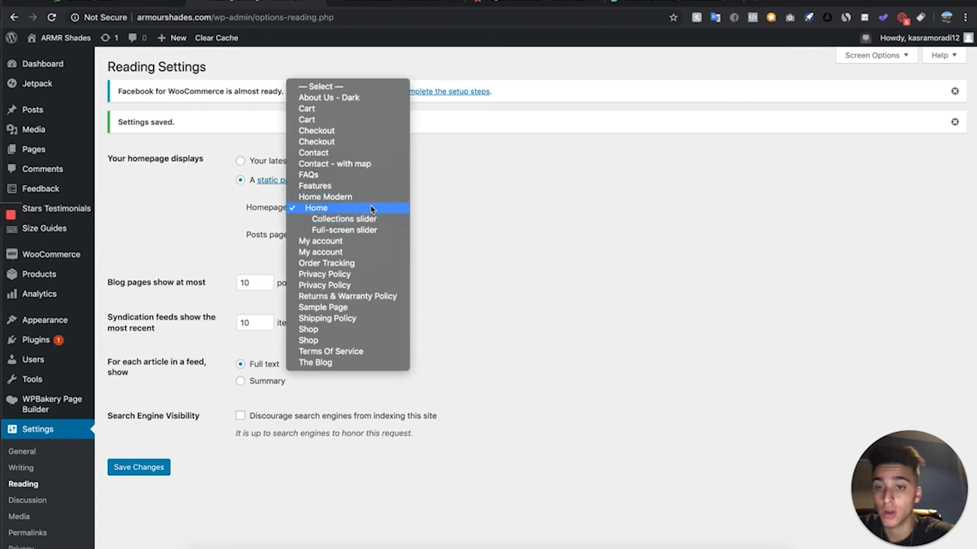
{"action": "left_click", "coordinate": [369, 209]}
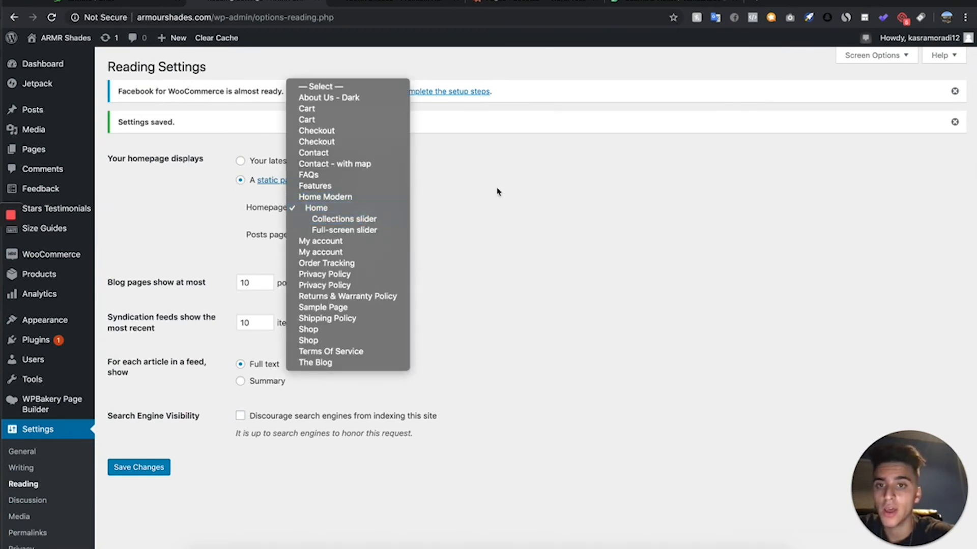
{"action": "left_click", "coordinate": [409, 2]}
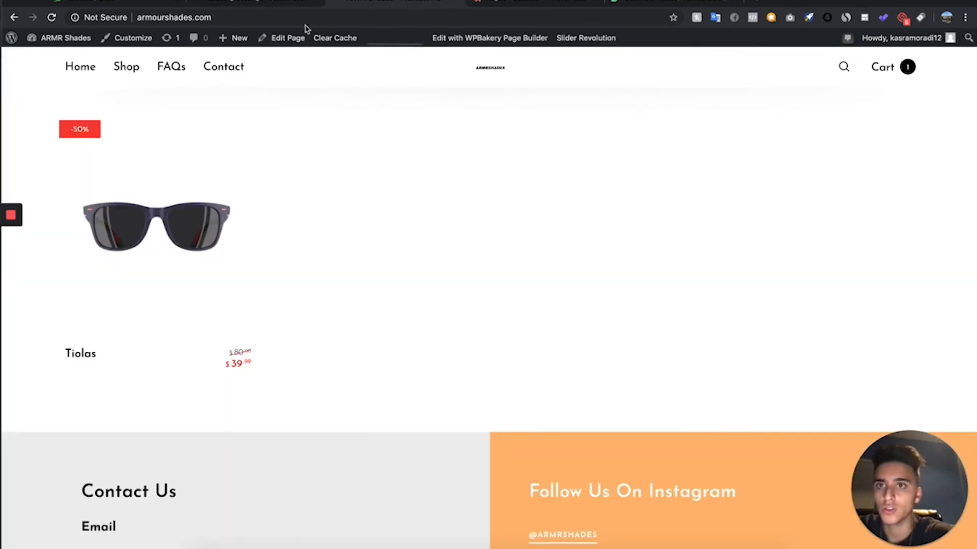
{"action": "left_click", "coordinate": [296, 2]}
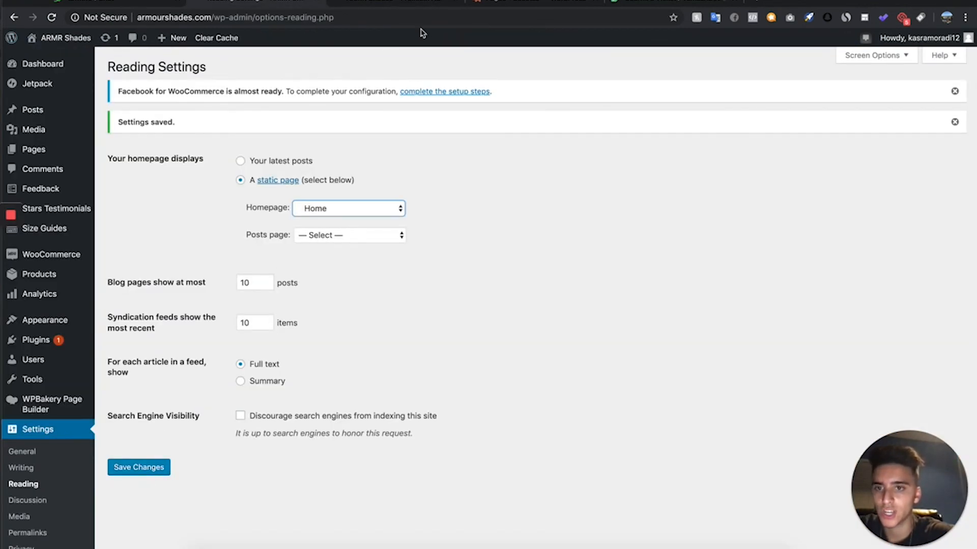
- Reload the storefront homepage through the ARMRSHADES logo and examine it from the banner down to the contact section
{"action": "left_click", "coordinate": [425, 2]}
{"action": "scroll", "coordinate": [268, 229], "scroll_direction": "up", "scroll_amount": 10}
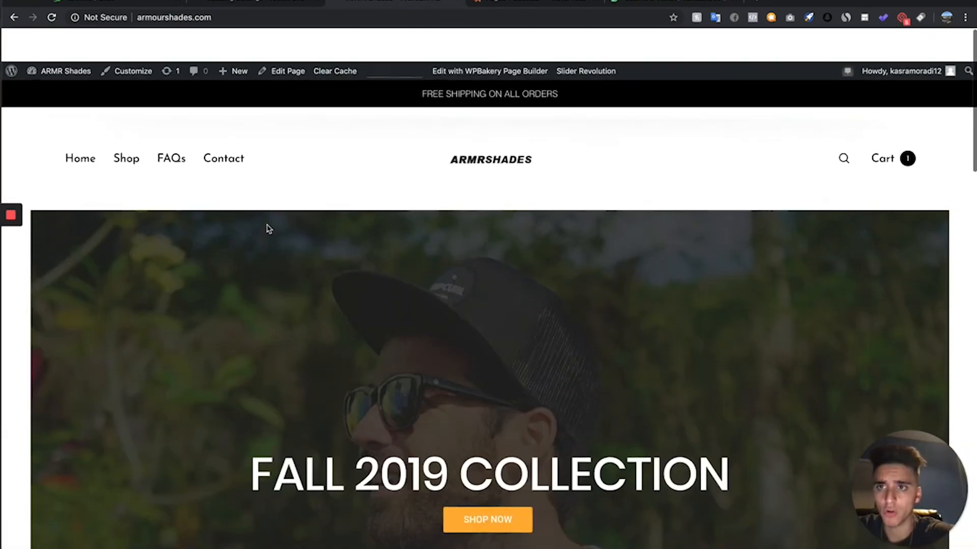
{"action": "left_click", "coordinate": [507, 133]}
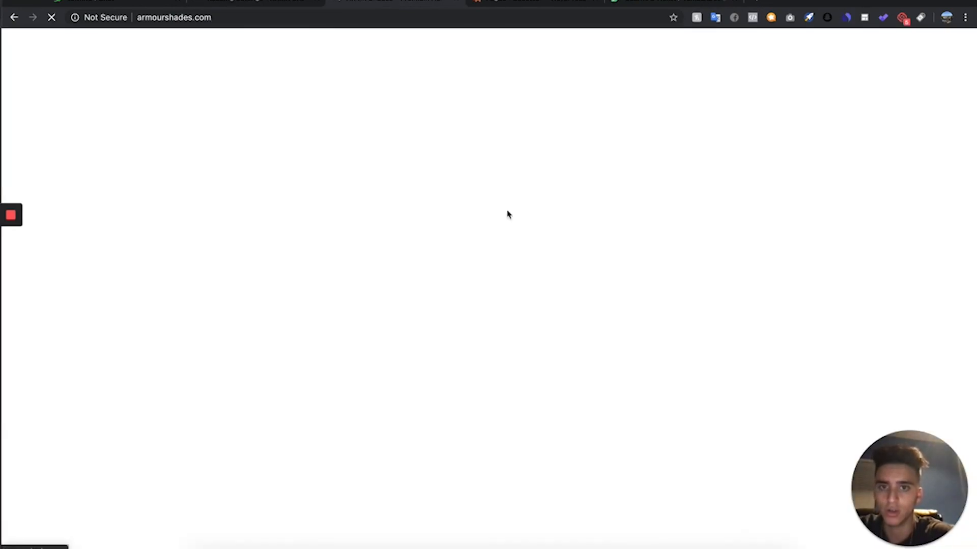
{"action": "scroll", "coordinate": [534, 241], "scroll_direction": "down", "scroll_amount": 2}
{"action": "scroll", "coordinate": [536, 242], "scroll_direction": "down", "scroll_amount": 20}
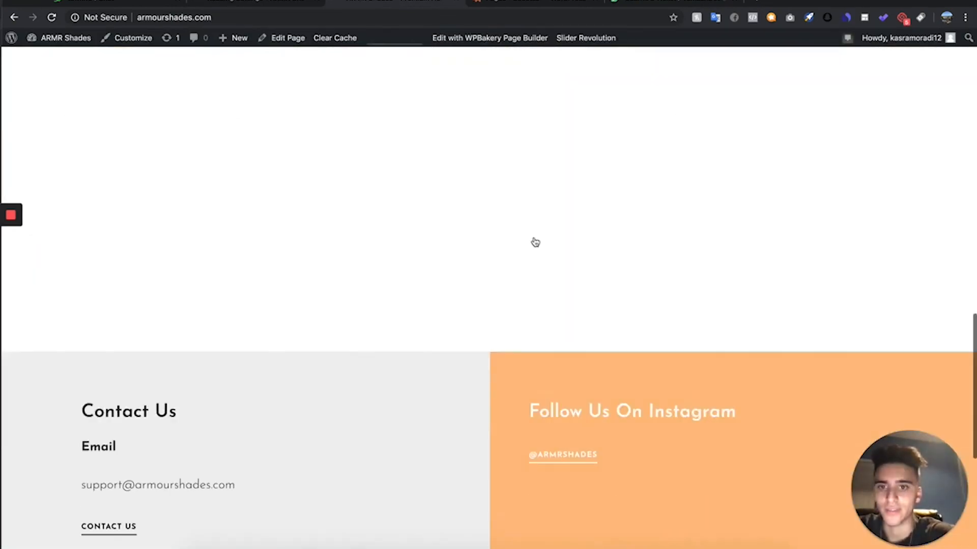
{"action": "scroll", "coordinate": [536, 242], "scroll_direction": "up", "scroll_amount": 15}
{"action": "scroll", "coordinate": [535, 241], "scroll_direction": "up", "scroll_amount": 8}
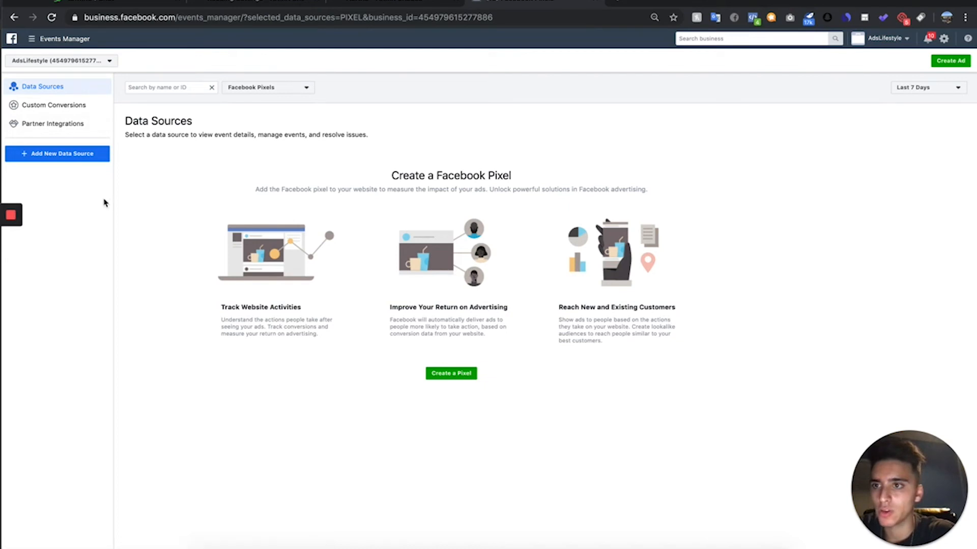
- Add a new Facebook Pixel data source in Events Manager and name it Armour Shades Pixel
{"action": "left_click", "coordinate": [32, 38]}
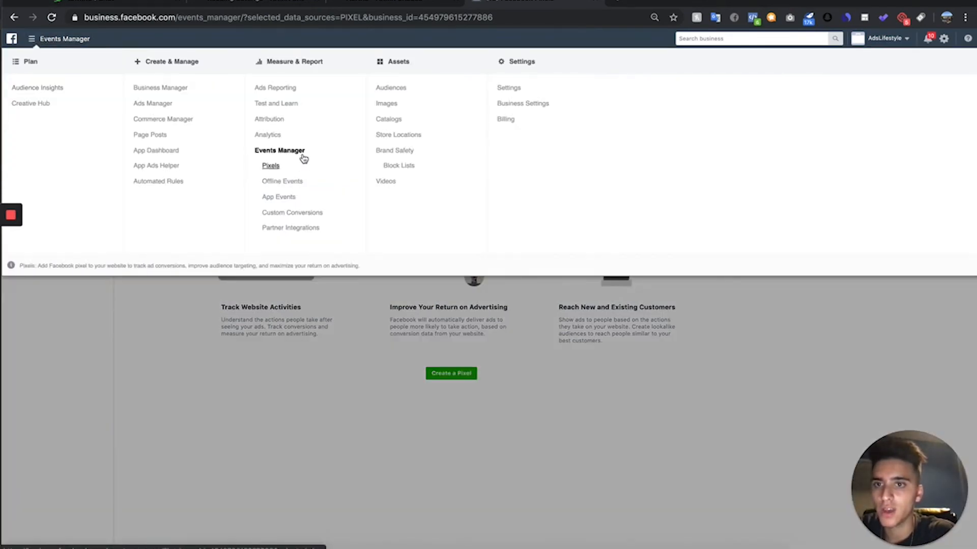
{"action": "left_click", "coordinate": [208, 441]}
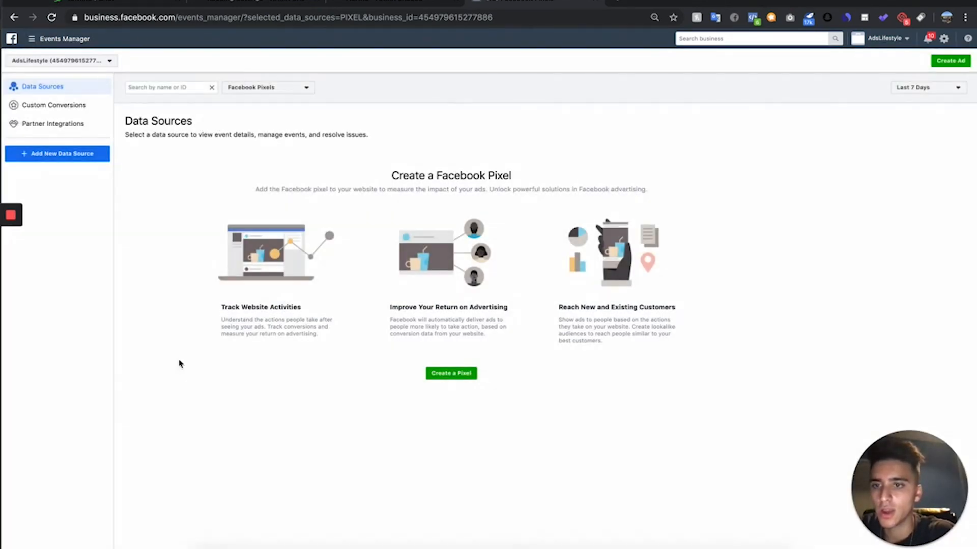
{"action": "left_click", "coordinate": [76, 154]}
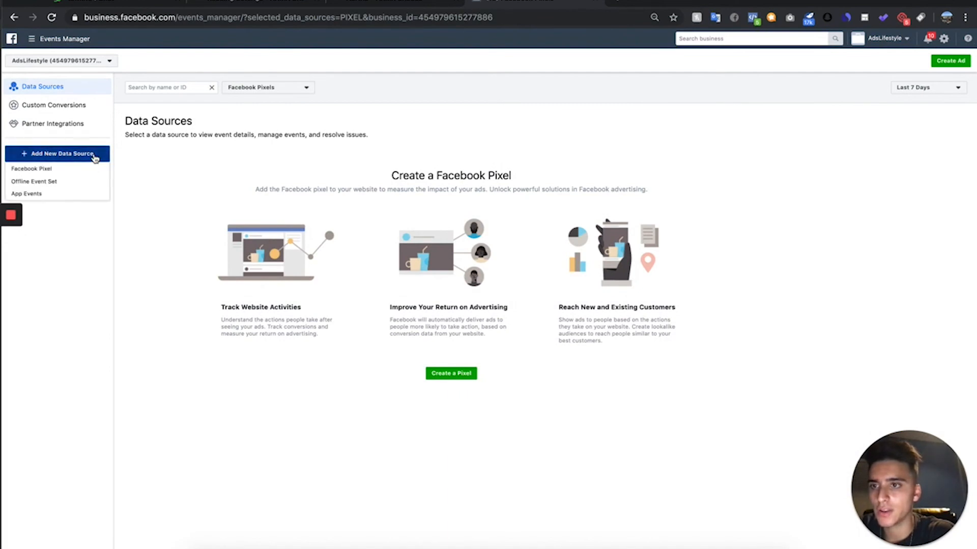
{"action": "left_click", "coordinate": [74, 169]}
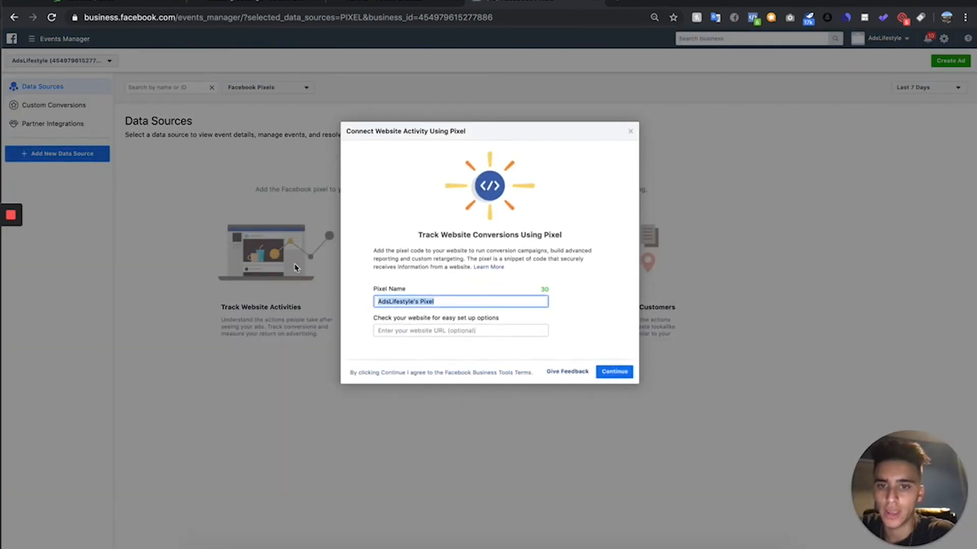
{"action": "key", "text": "BackSpace"}
{"action": "type", "text": "Armour Shades Pix"}
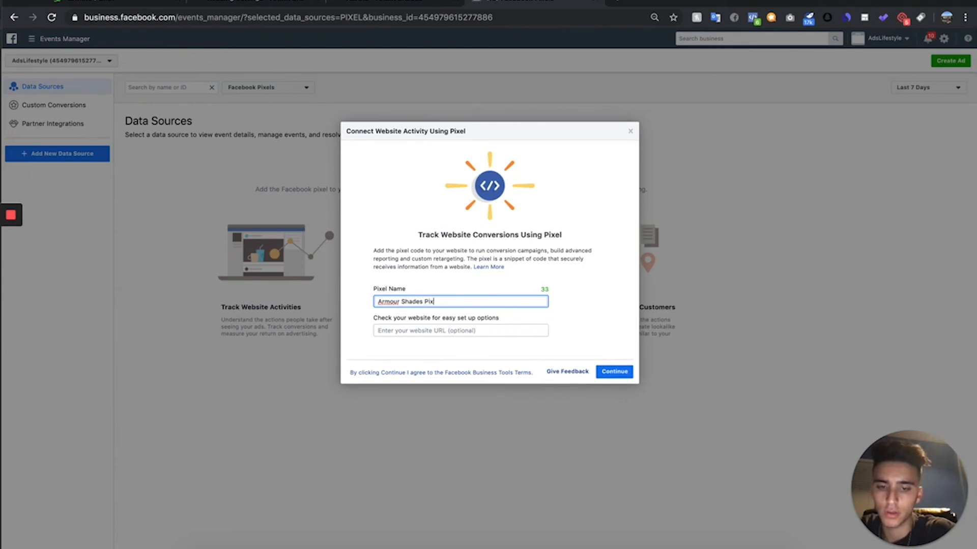
{"action": "left_click", "coordinate": [443, 331]}
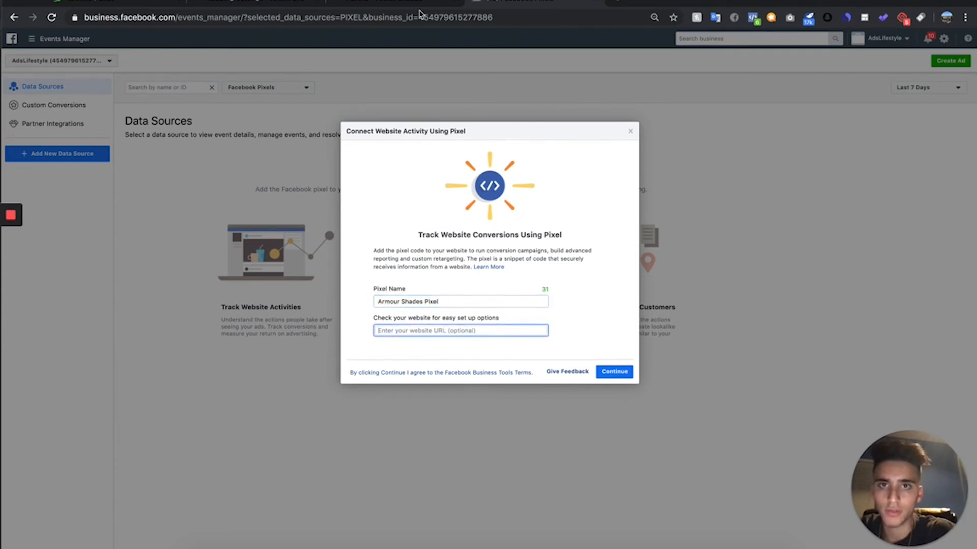
{"action": "left_click", "coordinate": [393, 6]}
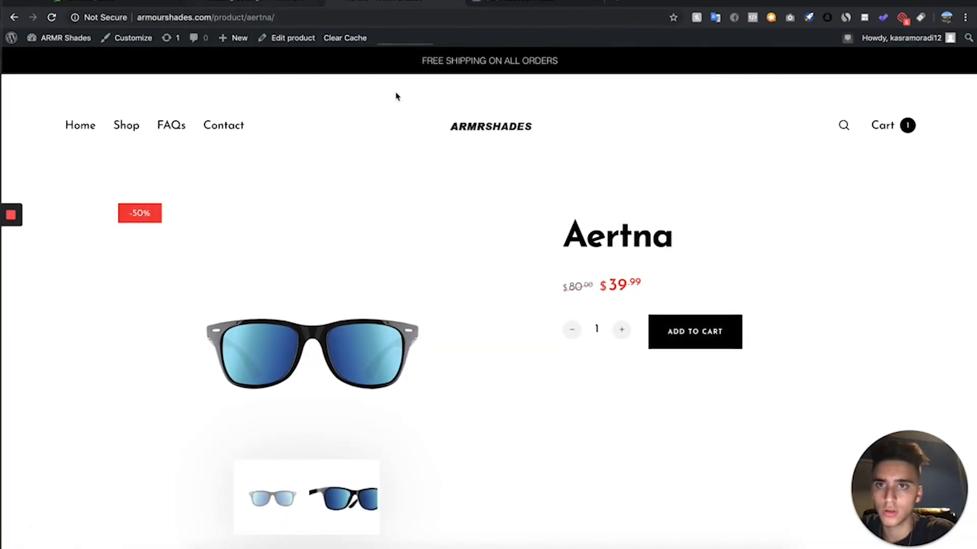
{"action": "left_click", "coordinate": [305, 18]}
{"action": "type", "text": "armourshades.com"}
{"action": "key", "text": "Return"}
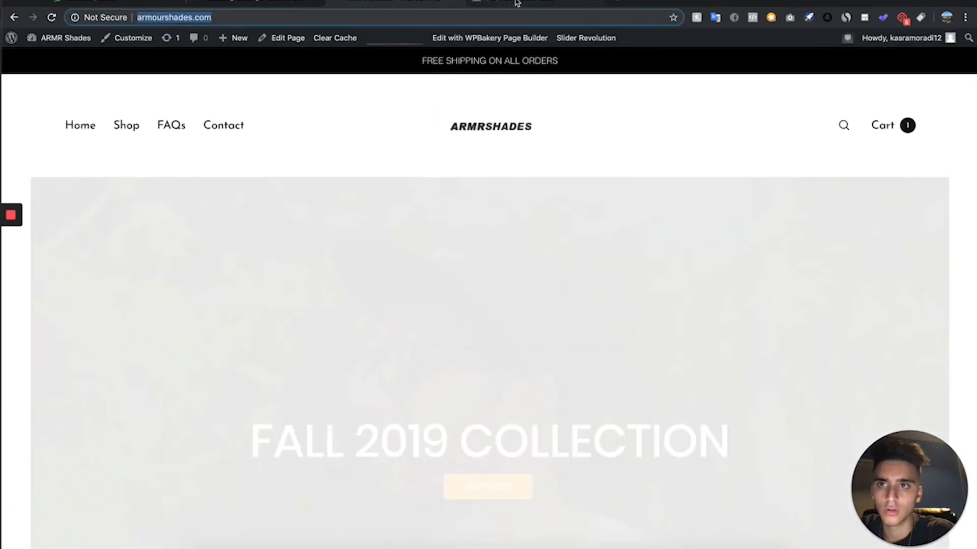
{"action": "left_click", "coordinate": [517, 4]}
{"action": "type", "text": "http://armourshades.com/"}
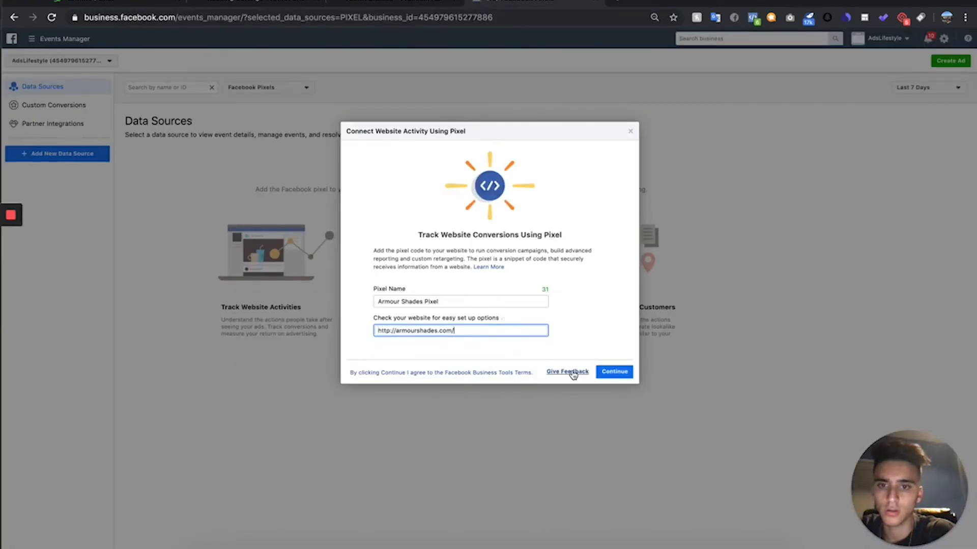
{"action": "left_click", "coordinate": [624, 377]}
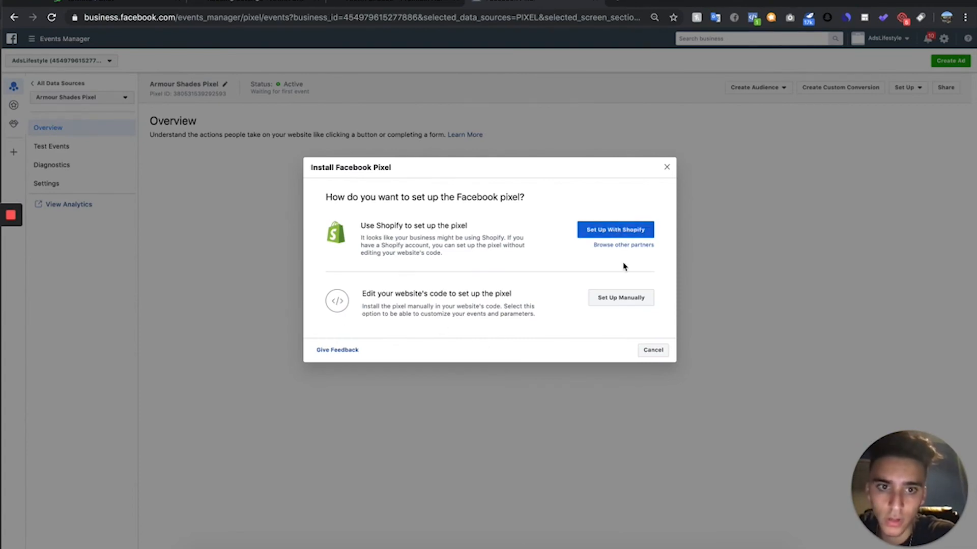
- Choose WordPress as the partner integration, keep Advanced Matching on, and download the Facebook Pixel plugin zip
{"action": "left_click", "coordinate": [638, 245]}
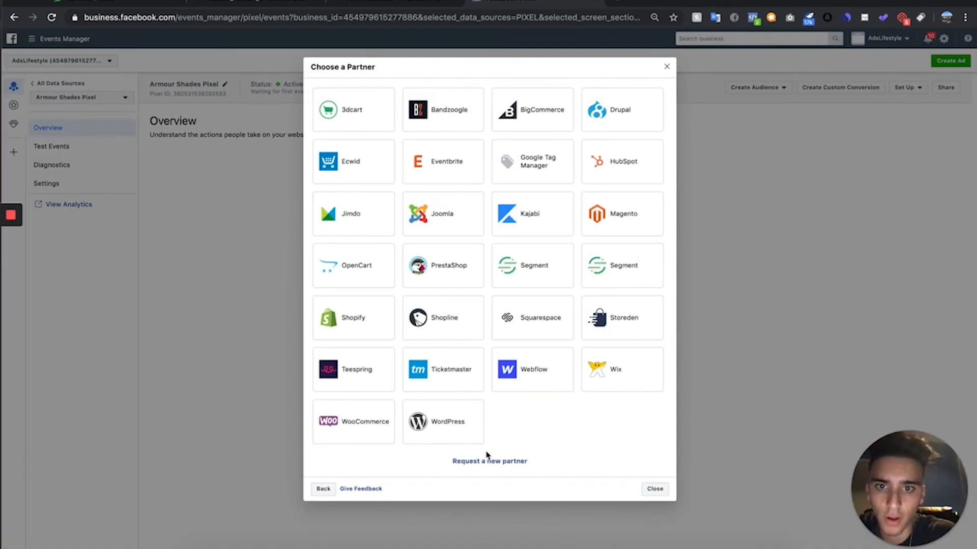
{"action": "left_click", "coordinate": [446, 423]}
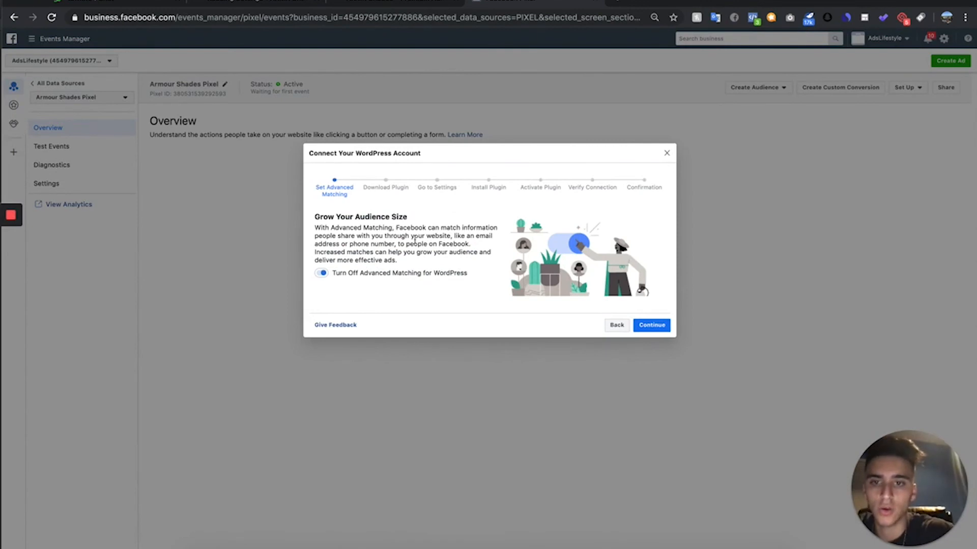
{"action": "left_click", "coordinate": [651, 325]}
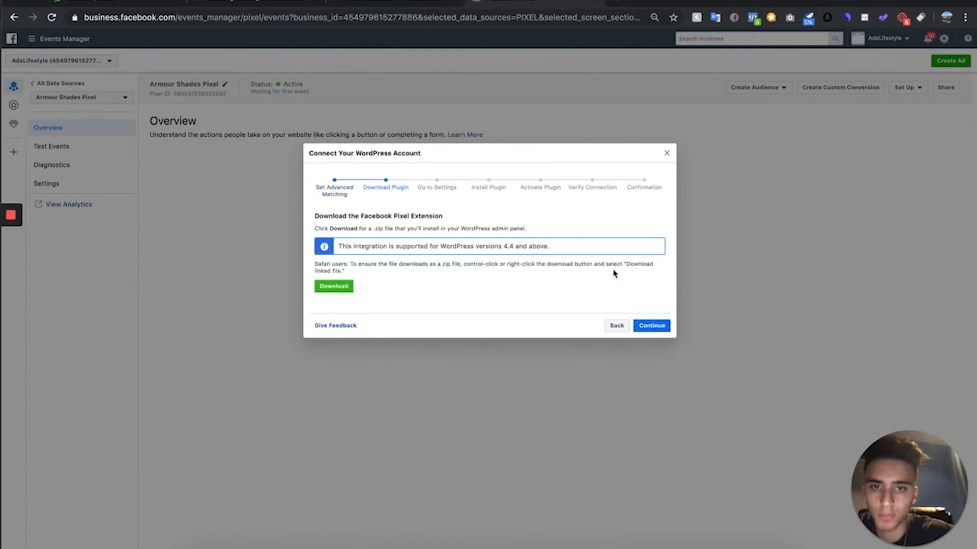
{"action": "left_click", "coordinate": [338, 285]}
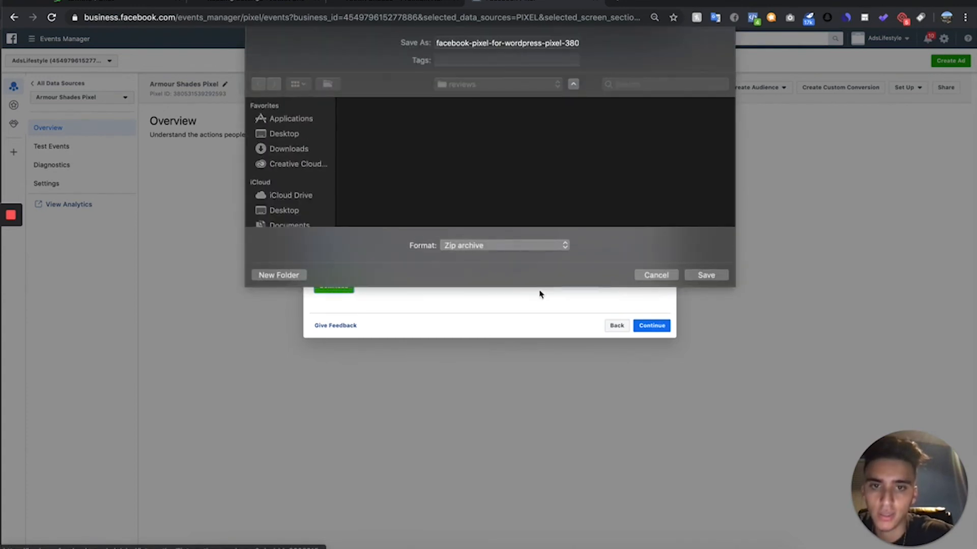
{"action": "left_click", "coordinate": [704, 275]}
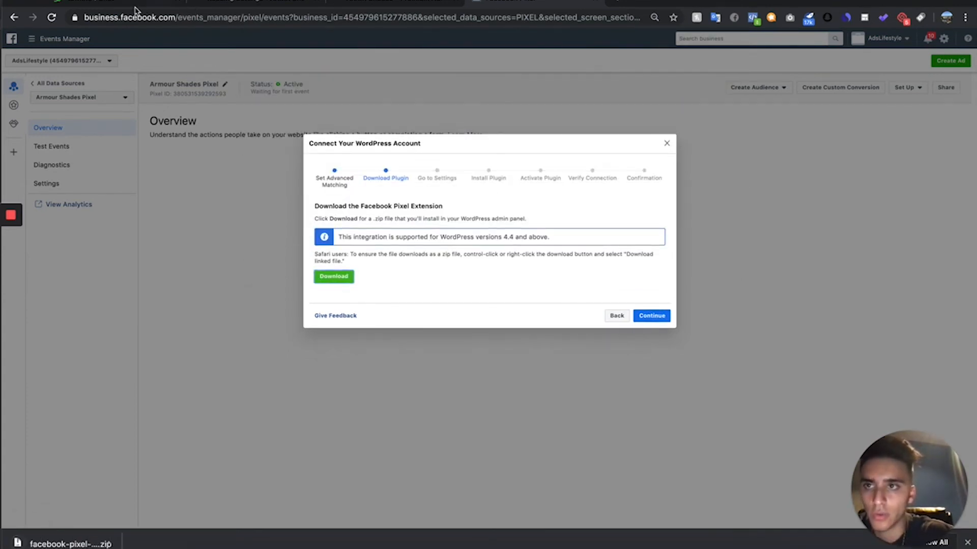
- Upload the downloaded Facebook Pixel zip as a new plugin in the WordPress admin, install it and activate it
{"action": "left_click", "coordinate": [279, 11]}
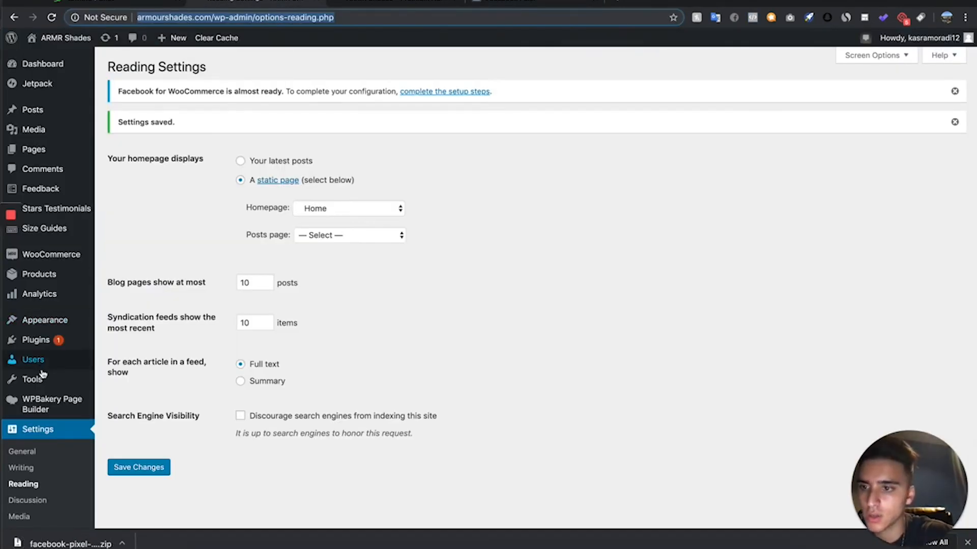
{"action": "mouse_move", "coordinate": [36, 340]}
{"action": "left_click", "coordinate": [122, 359]}
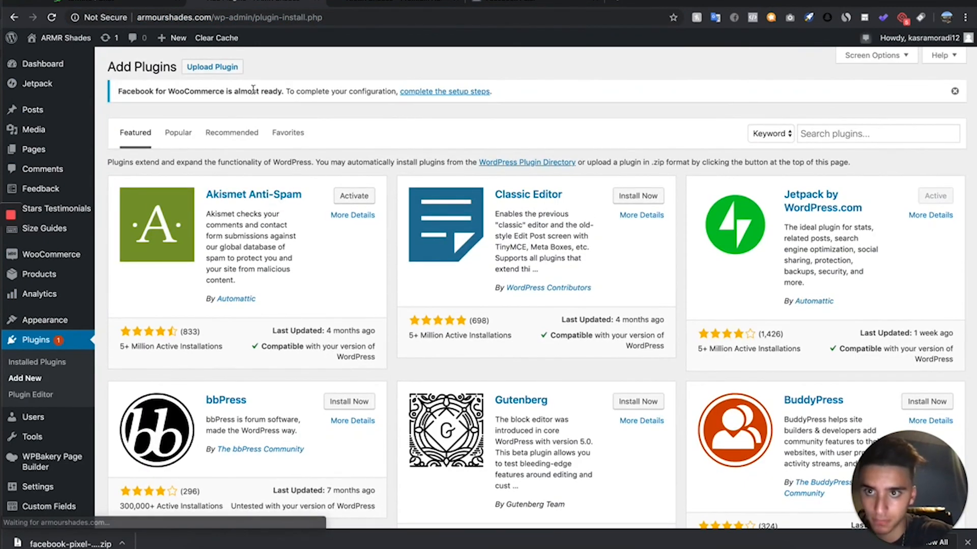
{"action": "left_click", "coordinate": [212, 66]}
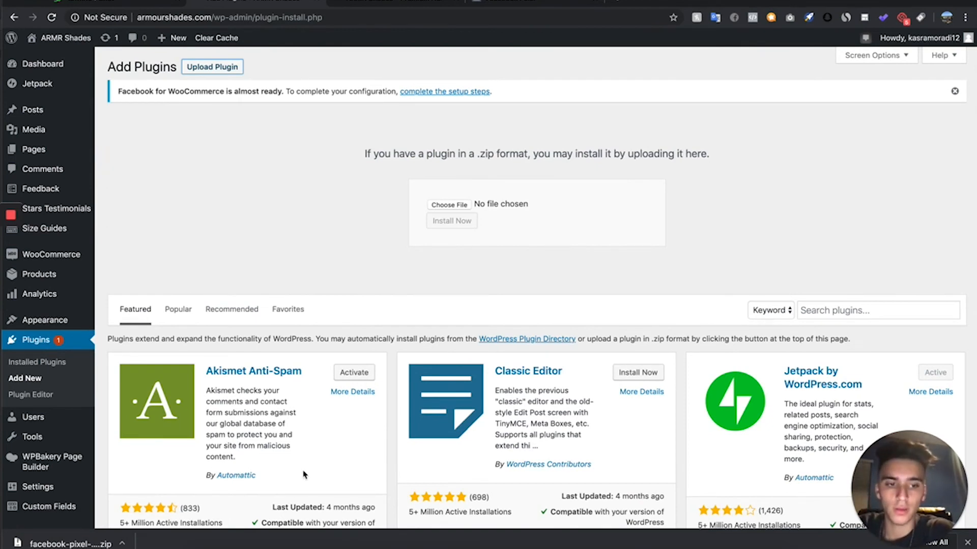
{"action": "left_click_drag", "start_coordinate": [80, 538], "coordinate": [458, 212]}
{"action": "left_click", "coordinate": [452, 220]}
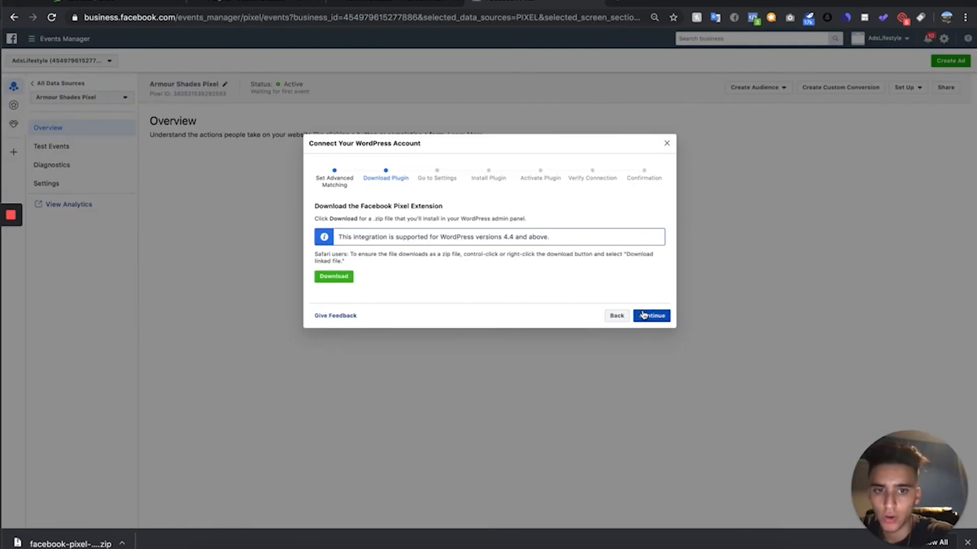
- Advance Facebook's WordPress connection setup to Verify Connection and send test traffic to the armourshades.com homepage
{"action": "left_click", "coordinate": [643, 316]}
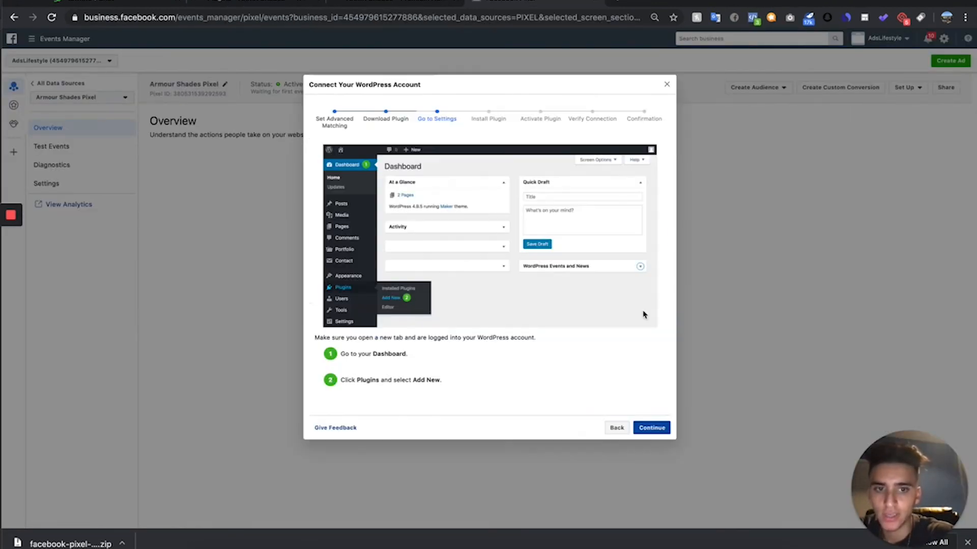
{"action": "left_click", "coordinate": [660, 427]}
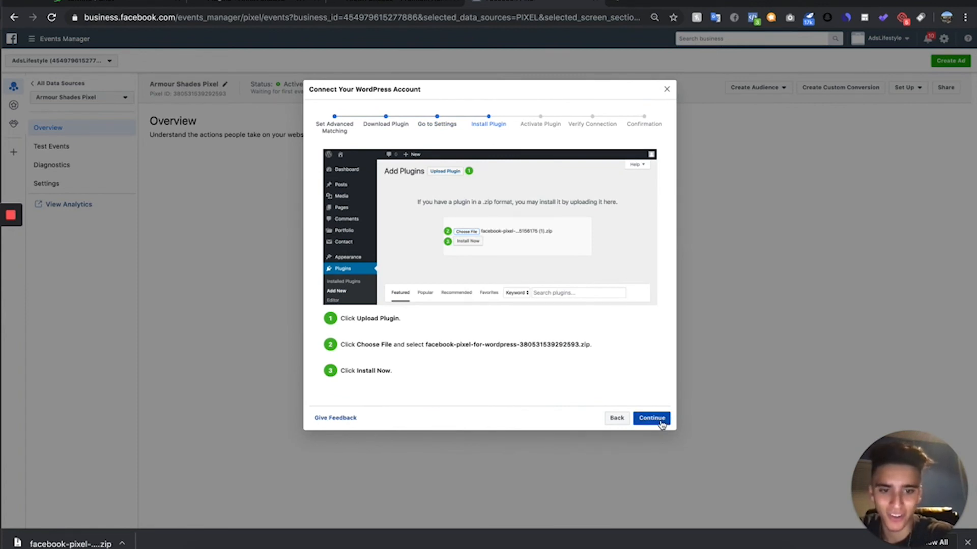
{"action": "left_click", "coordinate": [661, 424]}
{"action": "left_click", "coordinate": [652, 387]}
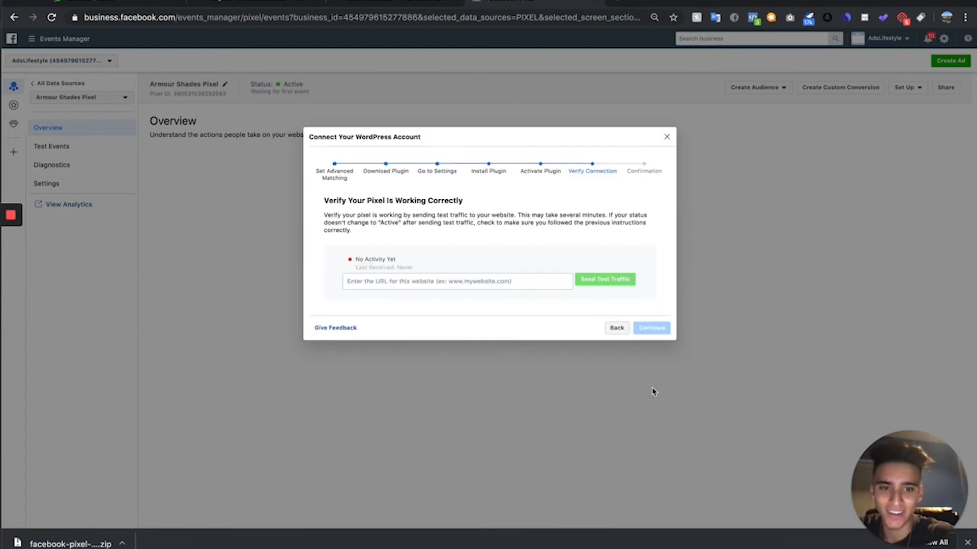
{"action": "left_click", "coordinate": [511, 281]}
{"action": "type", "text": "http://armourshades.com/"}
{"action": "left_click", "coordinate": [607, 283]}
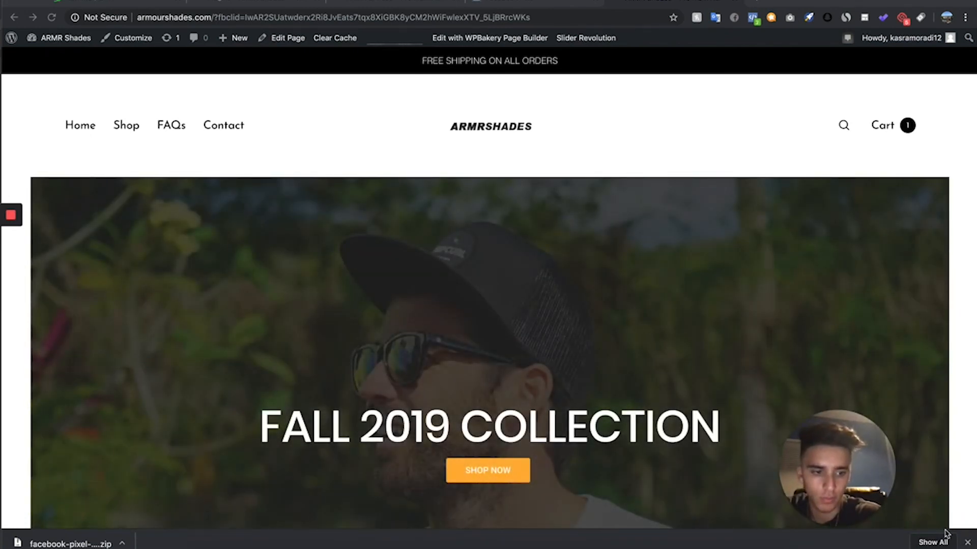
- Close the downloads bar and inspect the storefront's pixel with Facebook Pixel Helper
{"action": "left_click", "coordinate": [967, 543]}
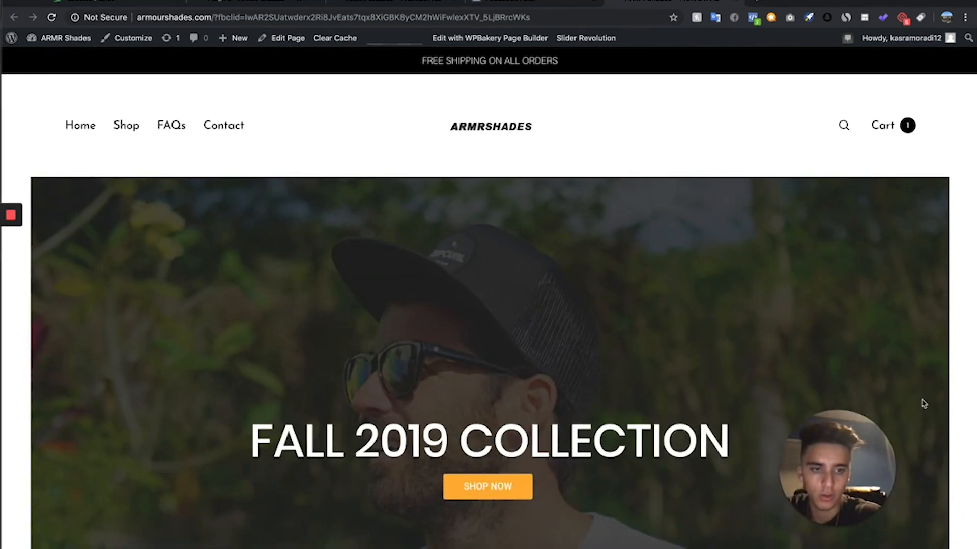
{"action": "left_click", "coordinate": [753, 19]}
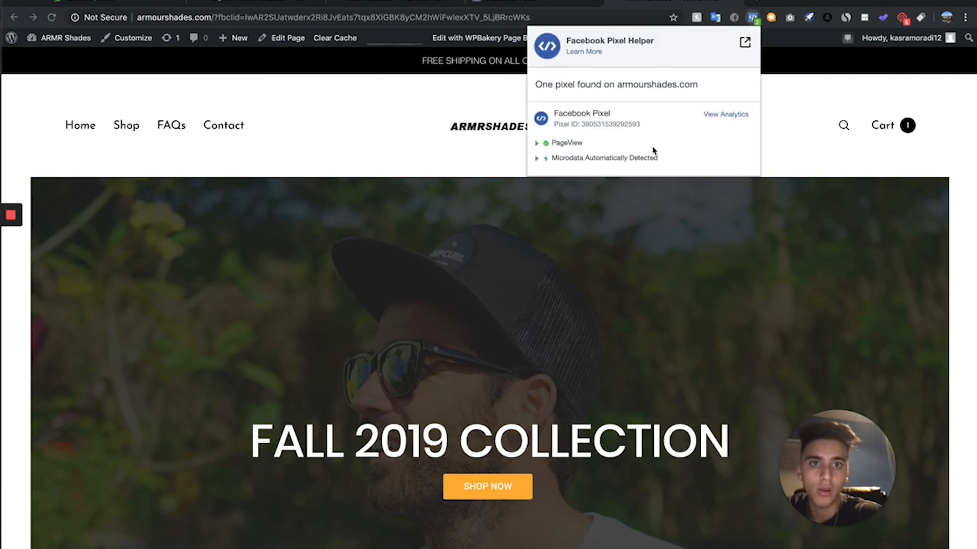
{"action": "left_click", "coordinate": [747, 19]}
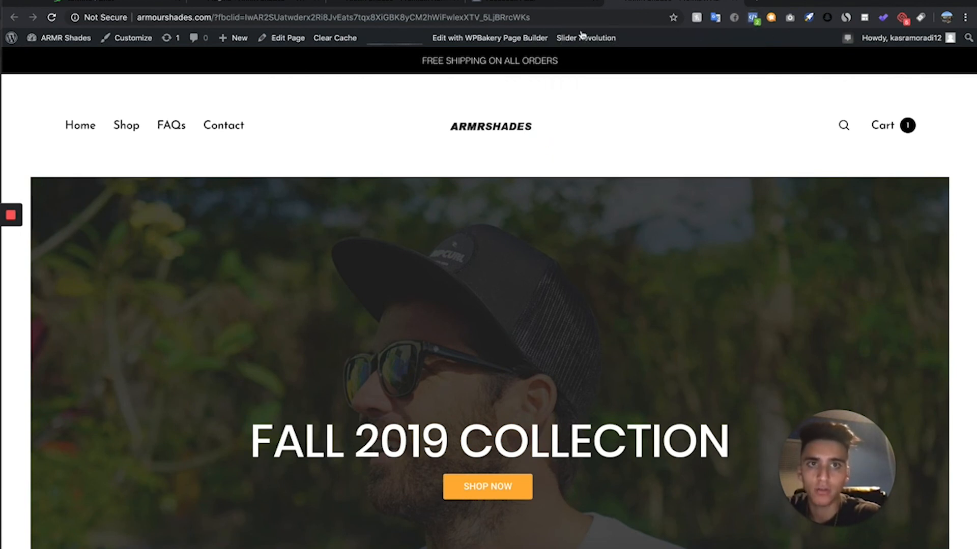
- Return to Events Manager and complete the WordPress connection setup for the Armour Shades Pixel
{"action": "left_click", "coordinate": [496, 1]}
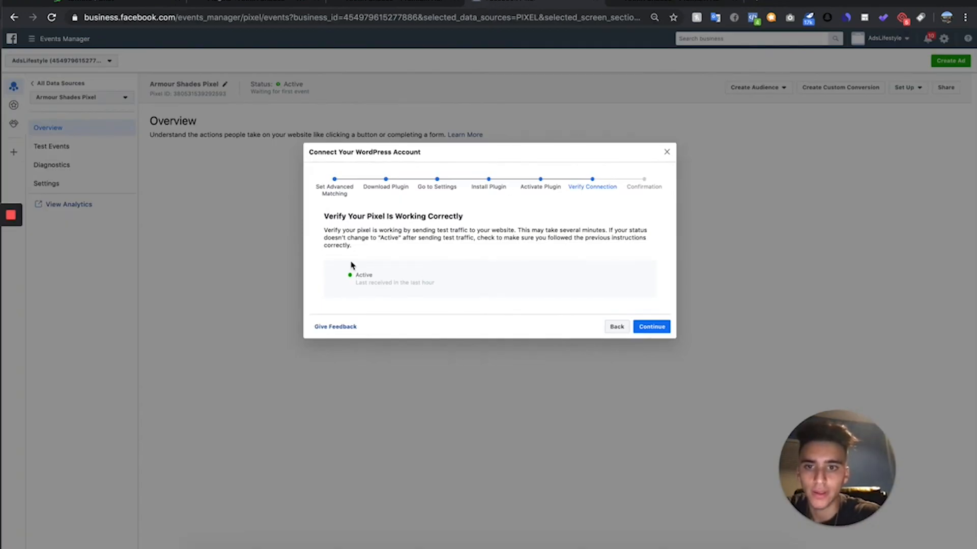
{"action": "left_click", "coordinate": [645, 330]}
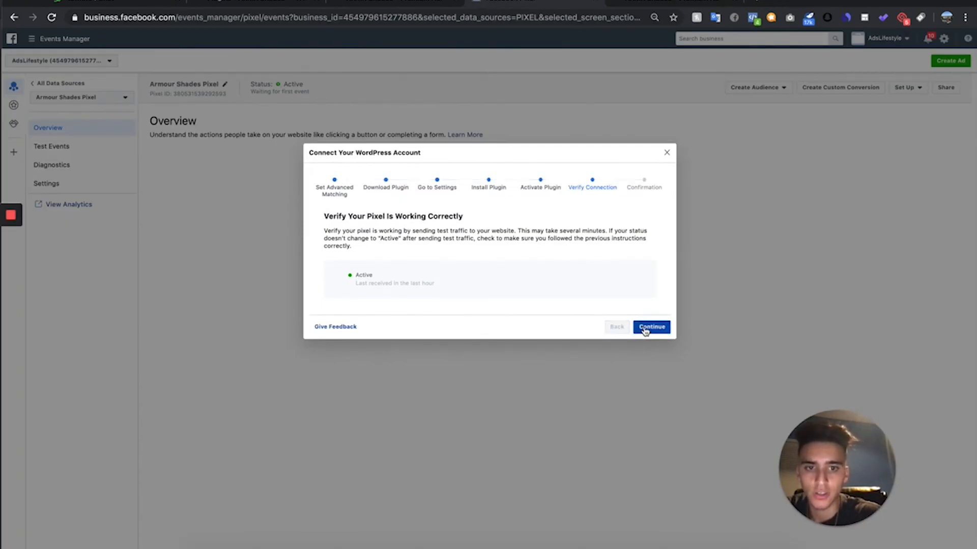
{"action": "left_click", "coordinate": [655, 375]}
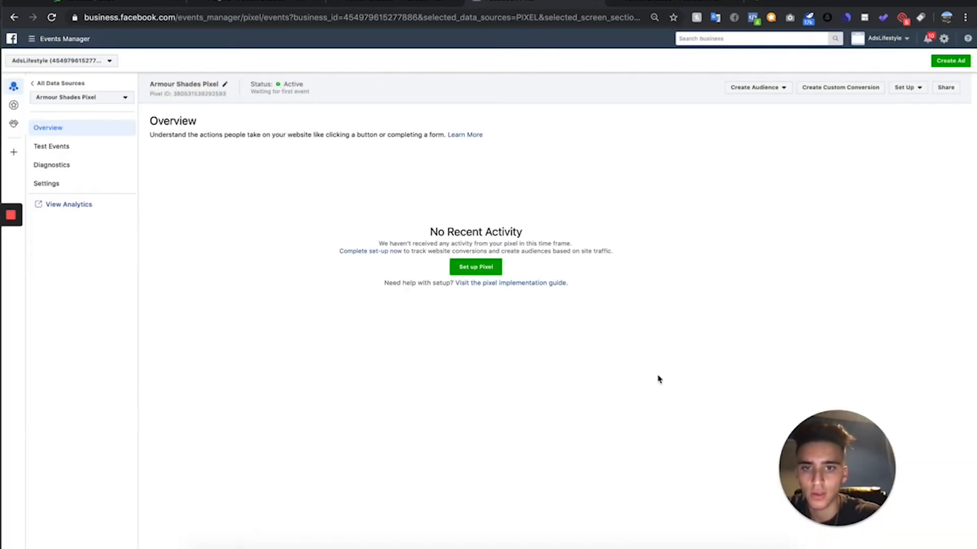
- Switch to the WordPress admin and open the Stripe payment settings in WooCommerce
{"action": "left_click", "coordinate": [301, 3]}
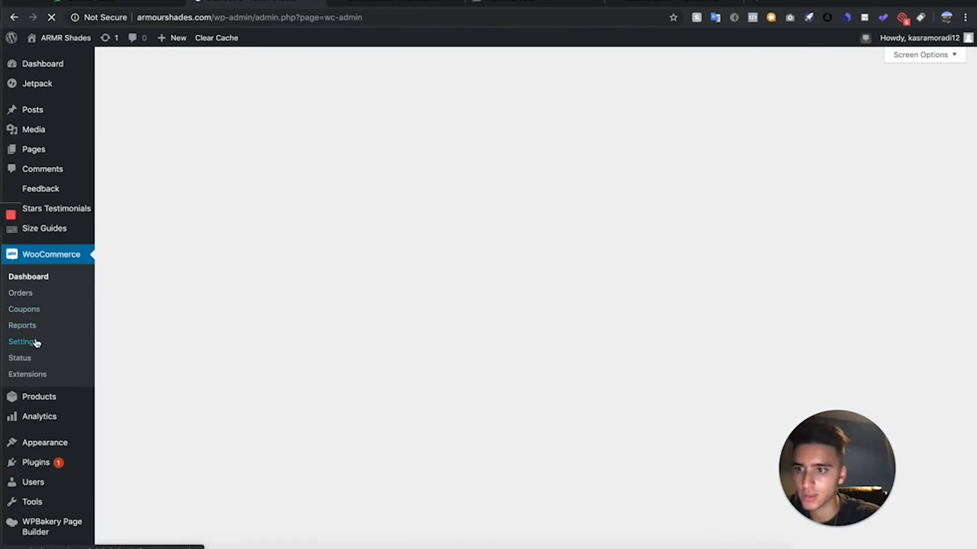
{"action": "left_click", "coordinate": [36, 341]}
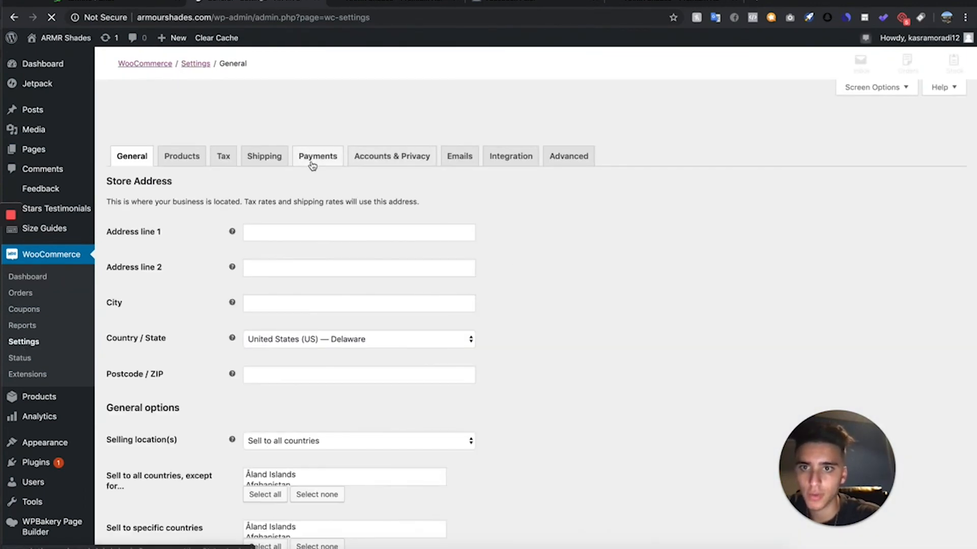
{"action": "left_click", "coordinate": [312, 166]}
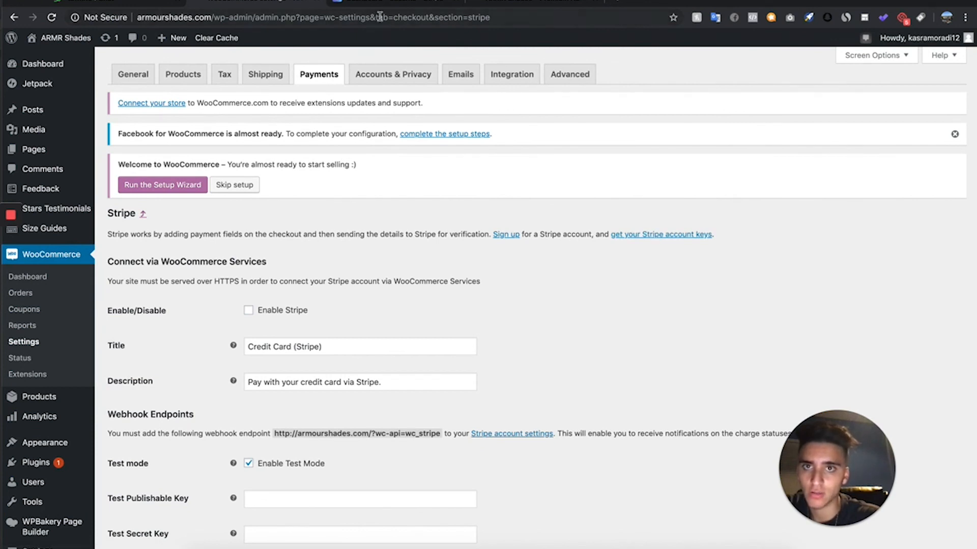
- Enable Stripe with test mode off, enter the live publishable and secret keys from the Stripe dashboard, and save the settings
{"action": "left_click", "coordinate": [397, 1]}
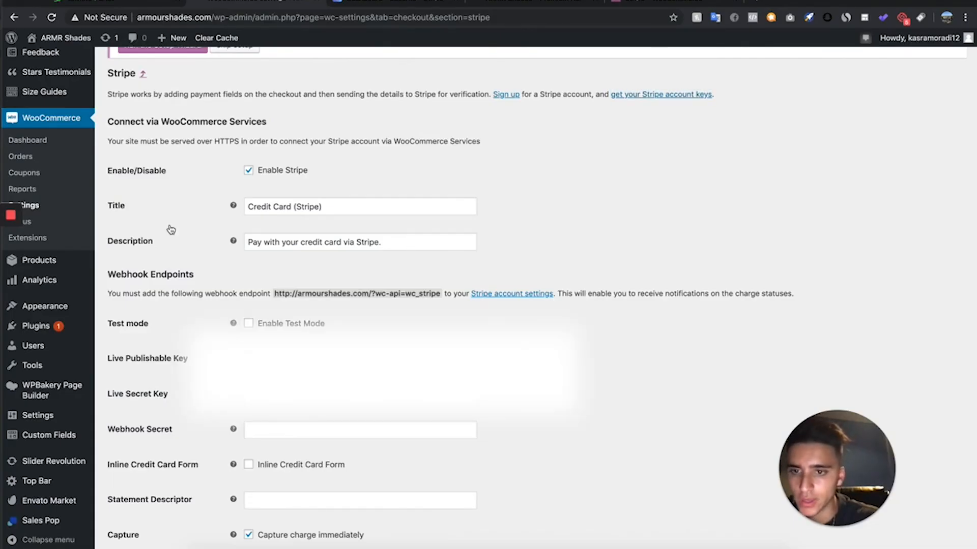
{"action": "left_click", "coordinate": [436, 6]}
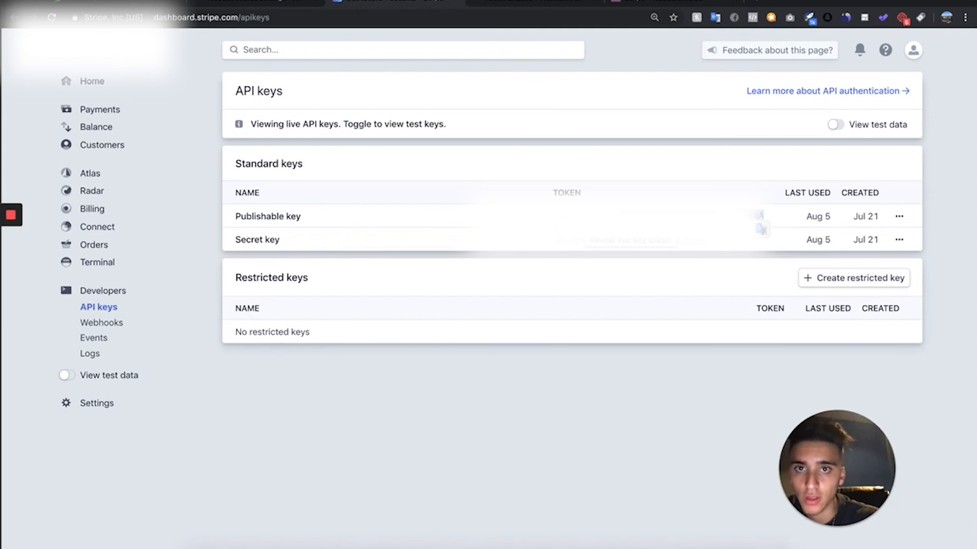
{"action": "left_click", "coordinate": [665, 243]}
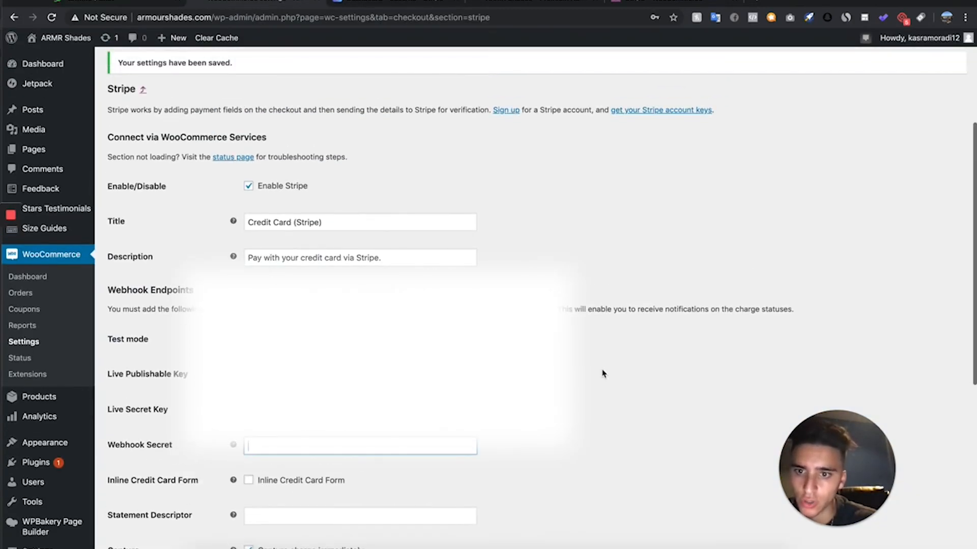
- Open the Stripe account settings linked from the webhook notice and switch to the Stripe dashboard's Webhooks page
{"action": "right_click", "coordinate": [520, 308]}
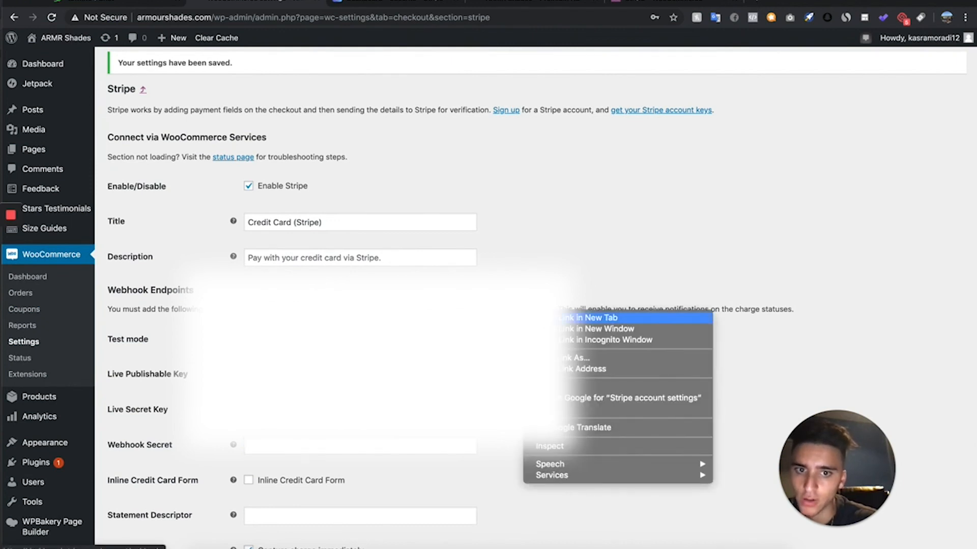
{"action": "left_click", "coordinate": [560, 315]}
{"action": "left_click", "coordinate": [455, 2]}
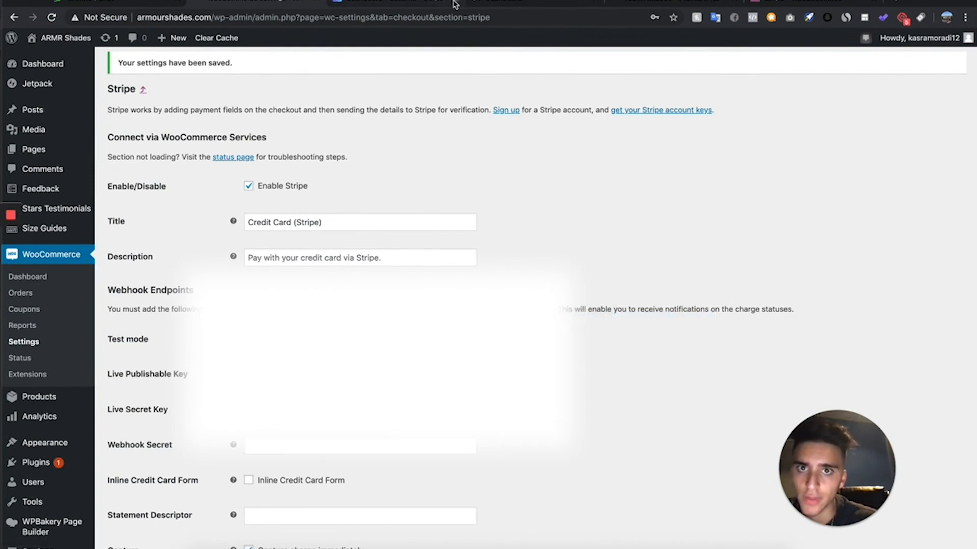
{"action": "left_click", "coordinate": [401, 12]}
{"action": "left_click", "coordinate": [403, 2]}
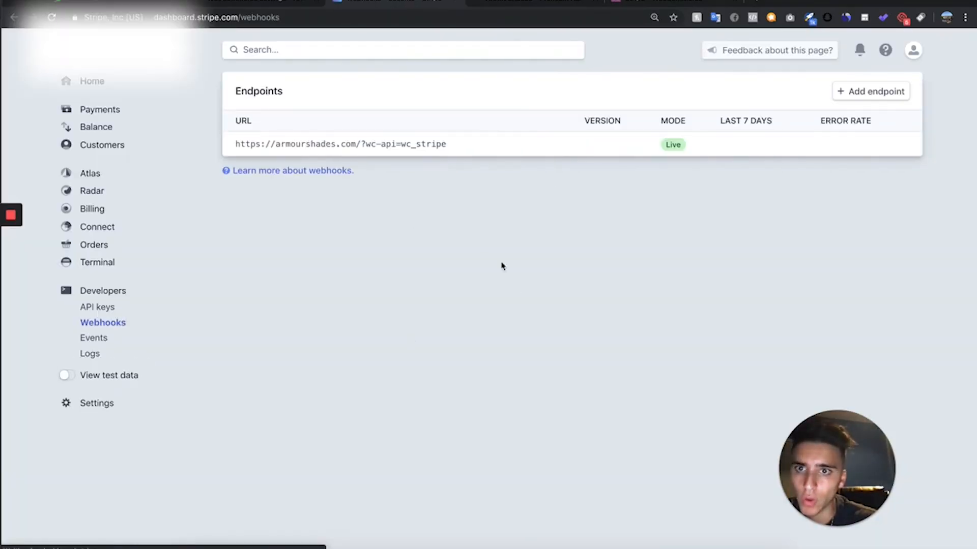
{"action": "left_click", "coordinate": [867, 91]}
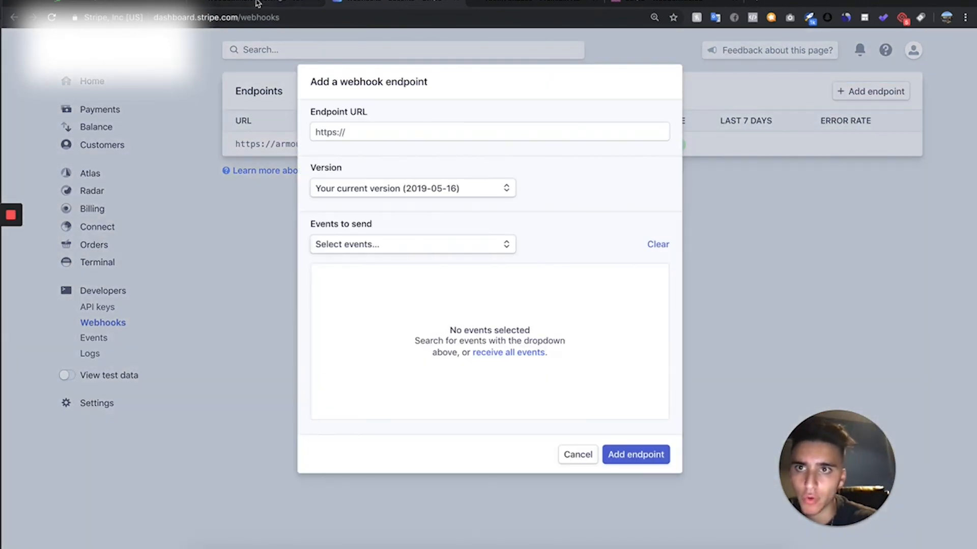
{"action": "left_click", "coordinate": [257, 3]}
{"action": "left_click", "coordinate": [367, 315]}
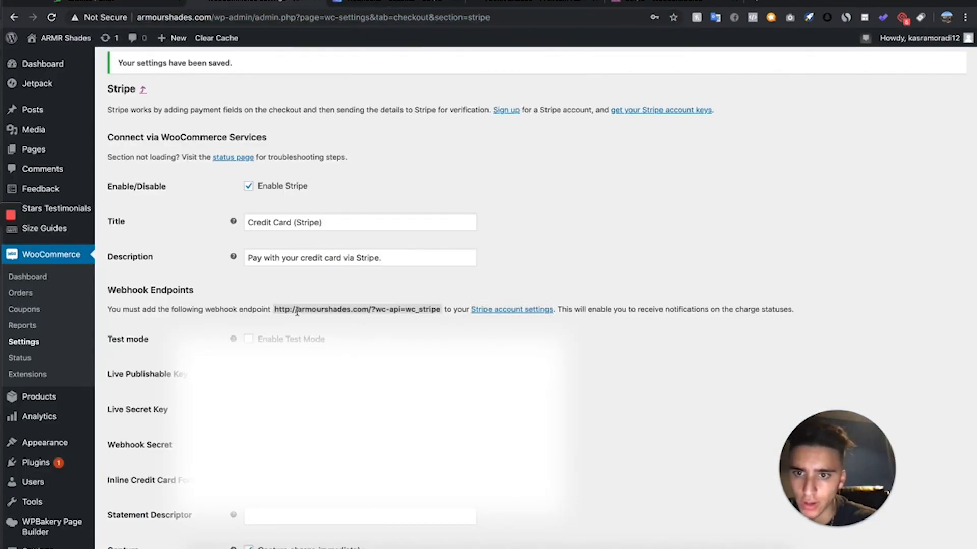
{"action": "left_click_drag", "start_coordinate": [297, 311], "coordinate": [437, 310]}
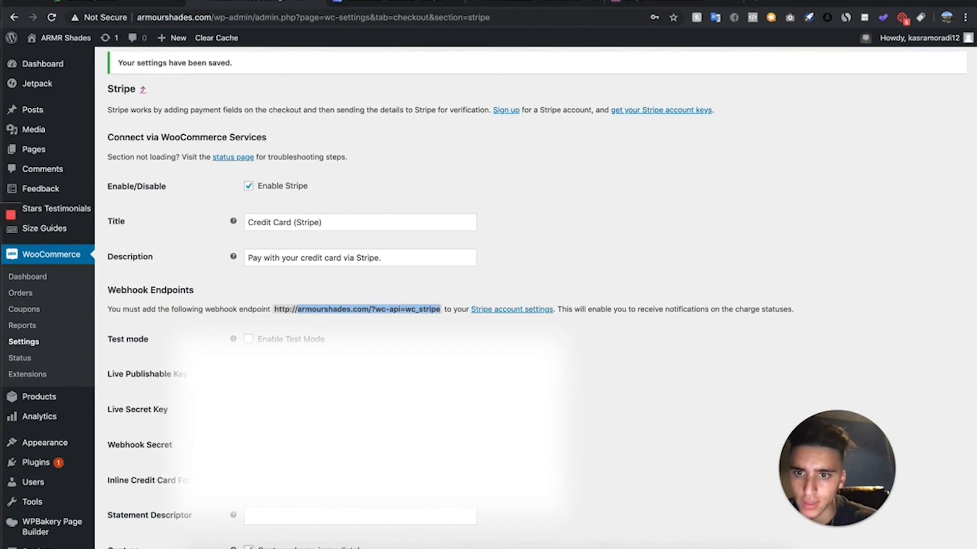
{"action": "left_click", "coordinate": [422, 3]}
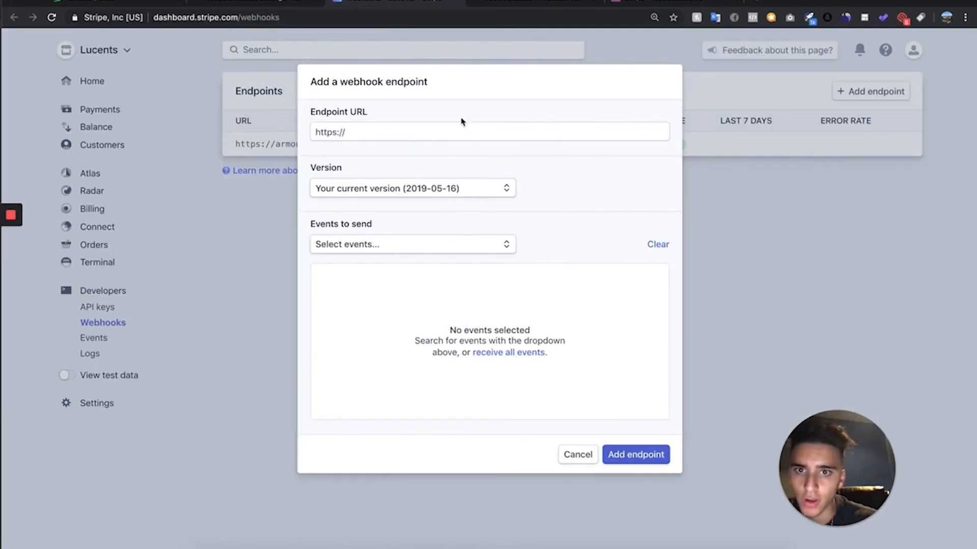
{"action": "left_click", "coordinate": [453, 134]}
{"action": "type", "text": "https://armourshades.com/?wc-api=wc_stripe"}
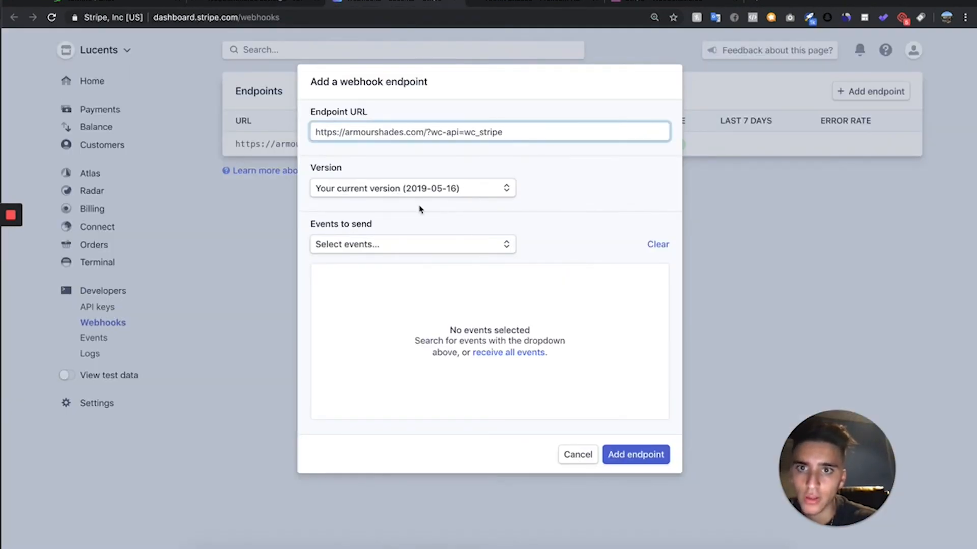
{"action": "left_click", "coordinate": [532, 353]}
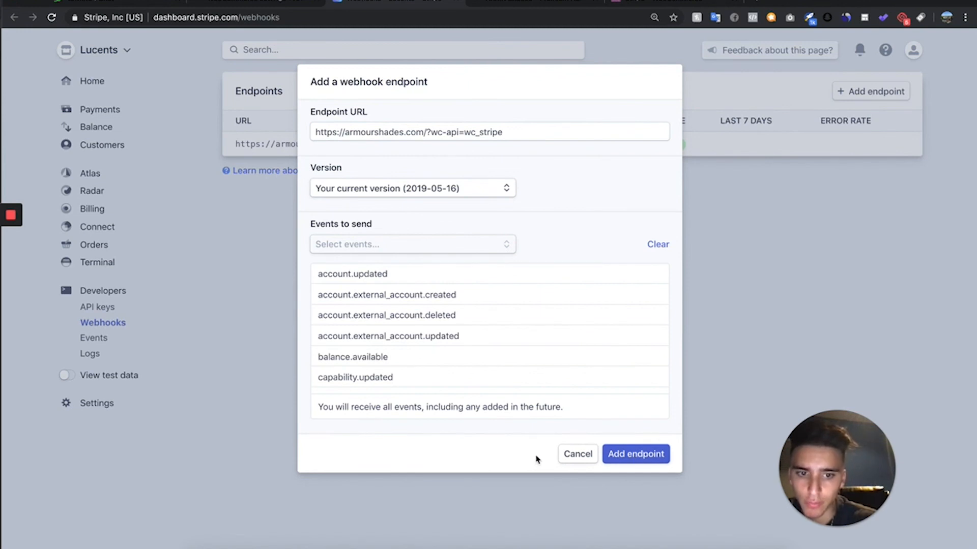
{"action": "left_click", "coordinate": [568, 456]}
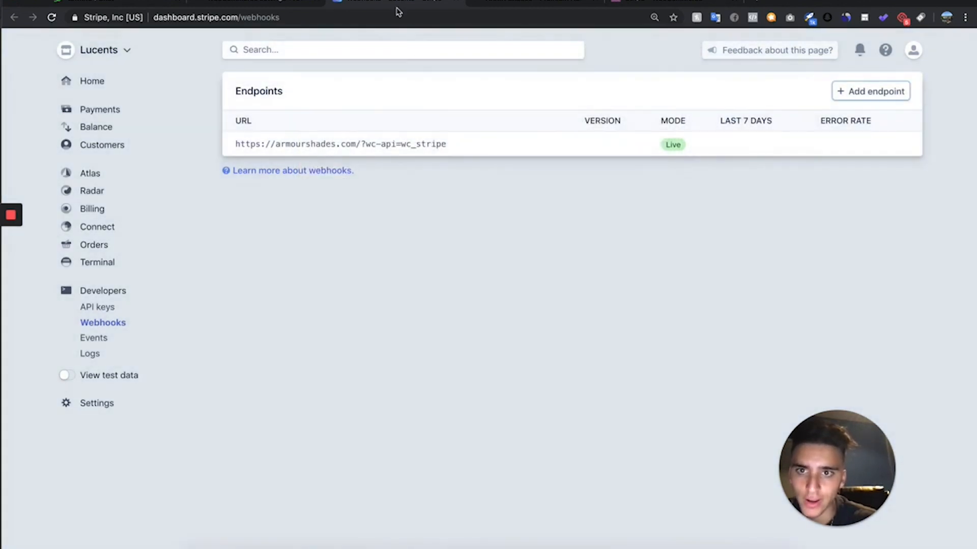
- Reveal the existing webhook endpoint's signing secret in Stripe and copy it into the Webhook Secret field of the WooCommerce Stripe settings
{"action": "left_click", "coordinate": [432, 147]}
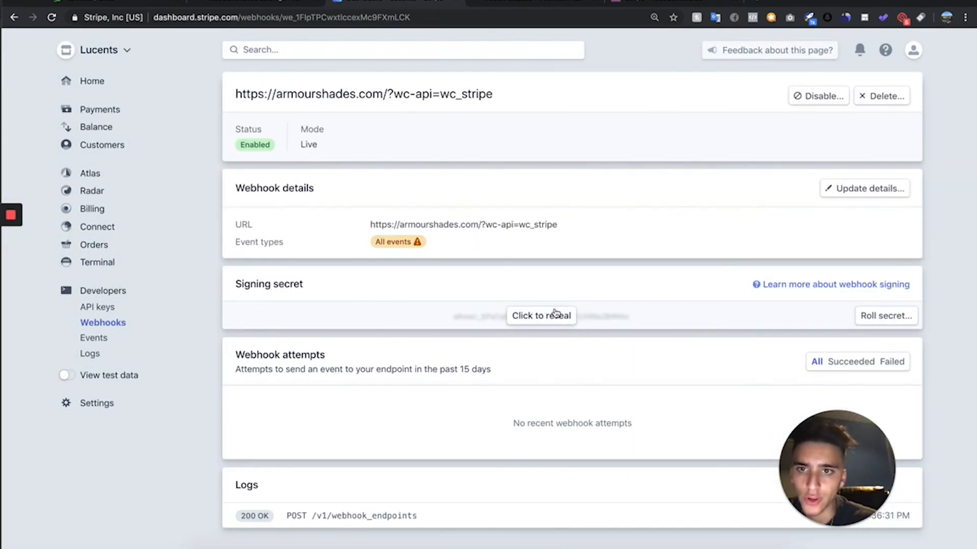
{"action": "left_click", "coordinate": [555, 313]}
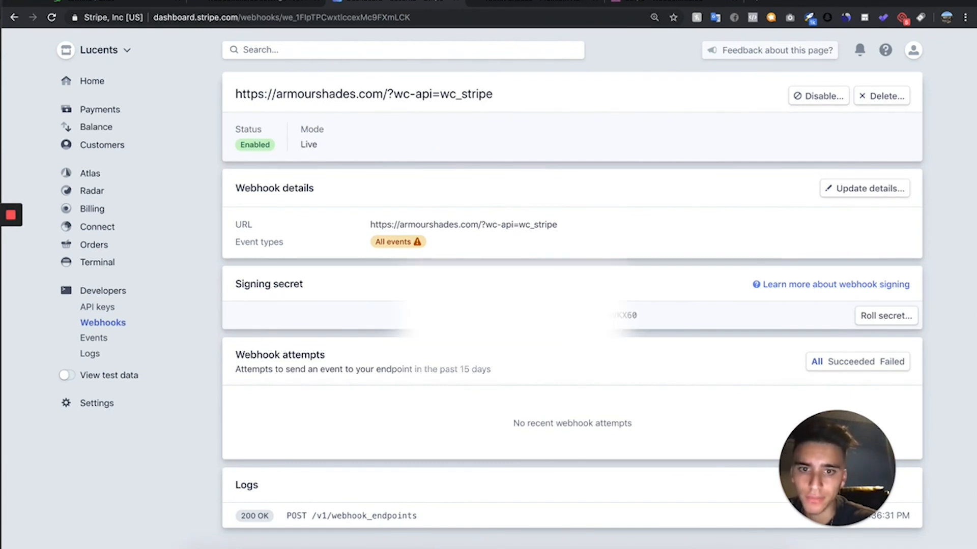
{"action": "left_click_drag", "start_coordinate": [446, 316], "coordinate": [703, 319]}
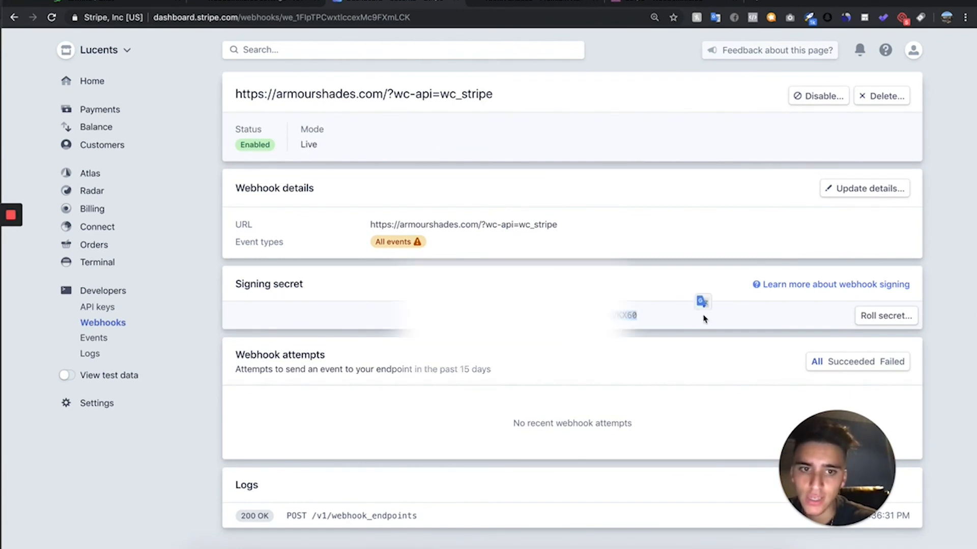
{"action": "left_click", "coordinate": [238, 2]}
{"action": "left_click", "coordinate": [327, 445]}
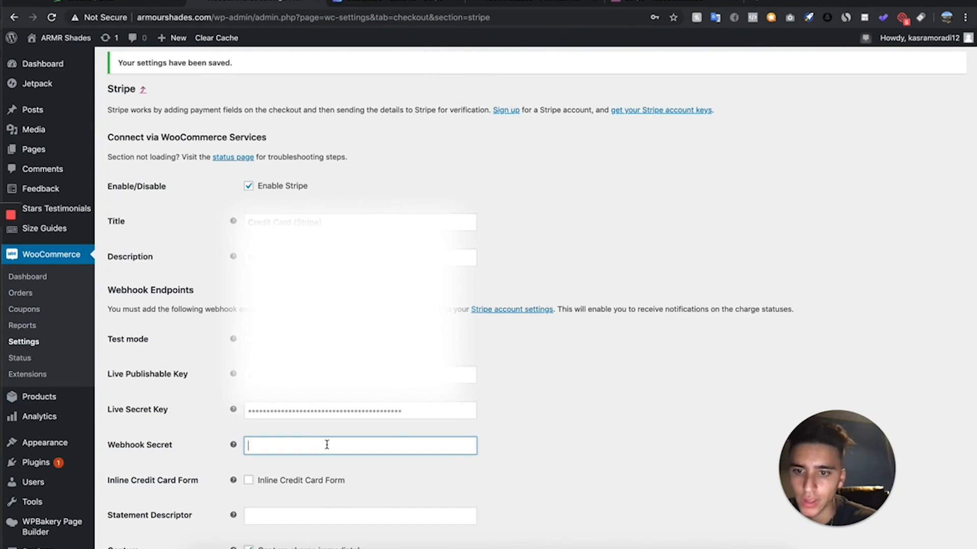
{"action": "key", "text": "super+v"}
- Change the Stripe payment method's title to "Credit Card"
{"action": "scroll", "coordinate": [359, 434], "scroll_direction": "down", "scroll_amount": 3}
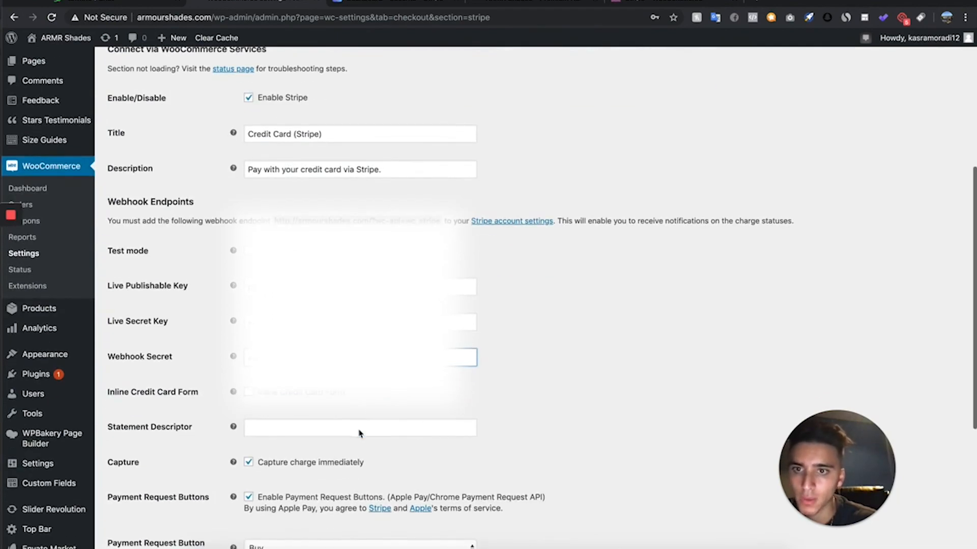
{"action": "scroll", "coordinate": [359, 433], "scroll_direction": "up", "scroll_amount": 3}
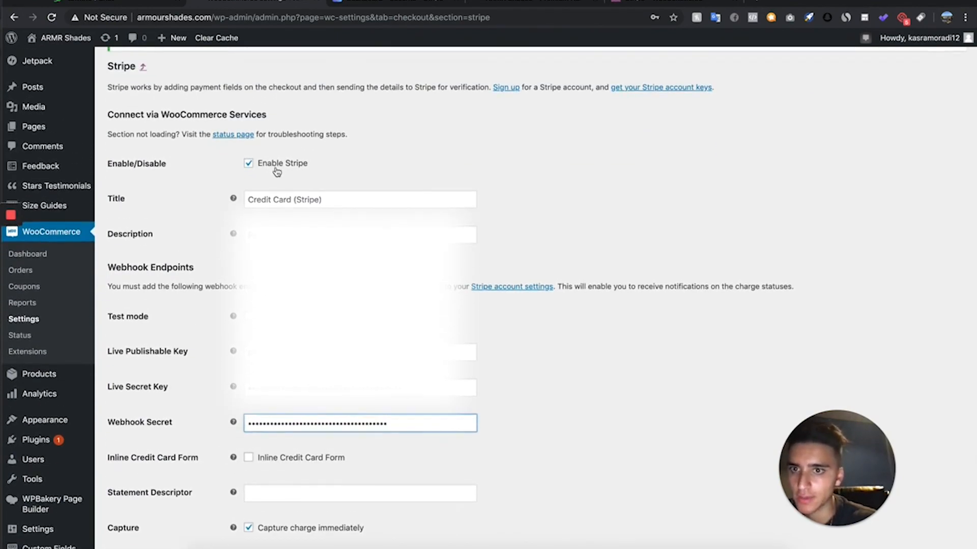
{"action": "scroll", "coordinate": [278, 169], "scroll_direction": "down", "scroll_amount": 4}
{"action": "left_click_drag", "start_coordinate": [327, 86], "coordinate": [297, 82]}
{"action": "key", "text": "BackSpace"}
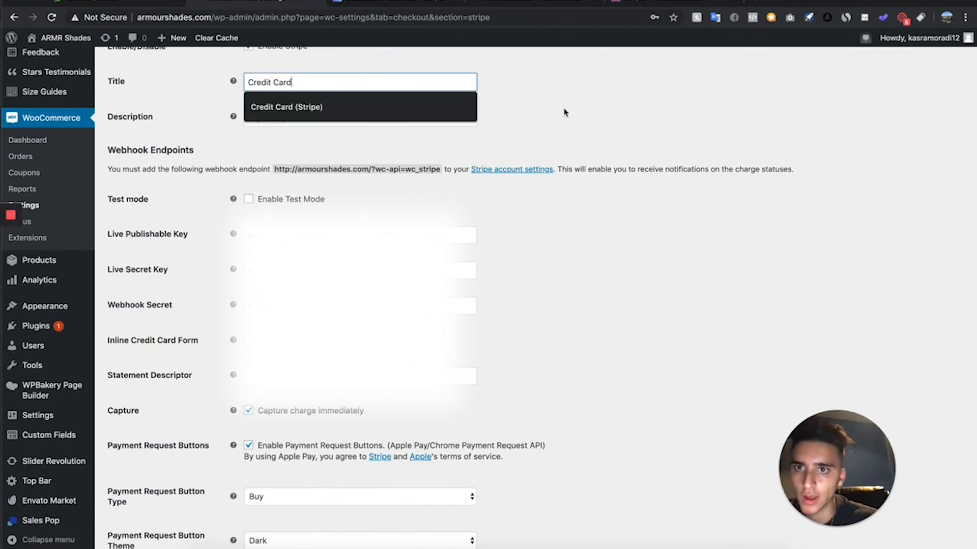
{"action": "left_click", "coordinate": [564, 112]}
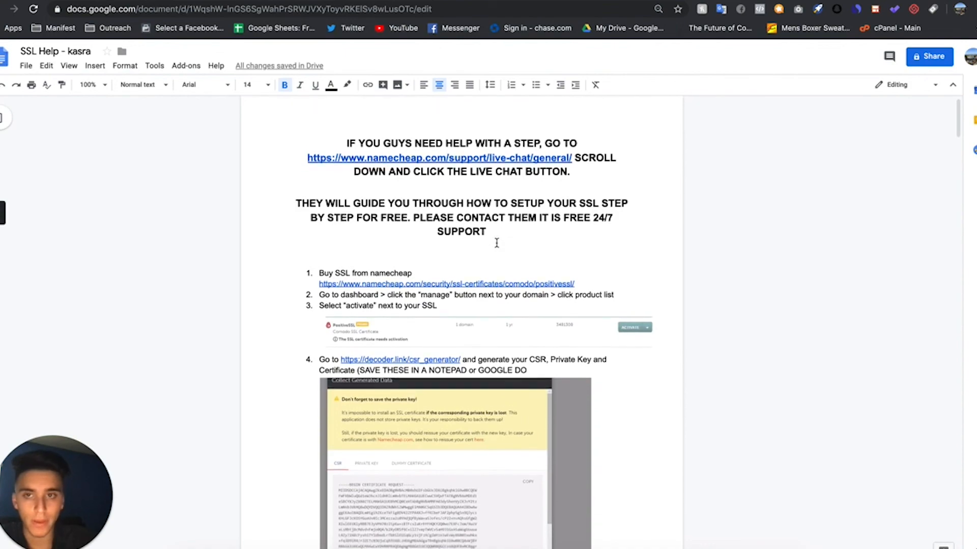
- Switch to the SSL Help document and review its live chat note and numbered instructions for installing the Namecheap SSL certificate
{"action": "scroll", "coordinate": [496, 243], "scroll_direction": "down", "scroll_amount": 1}
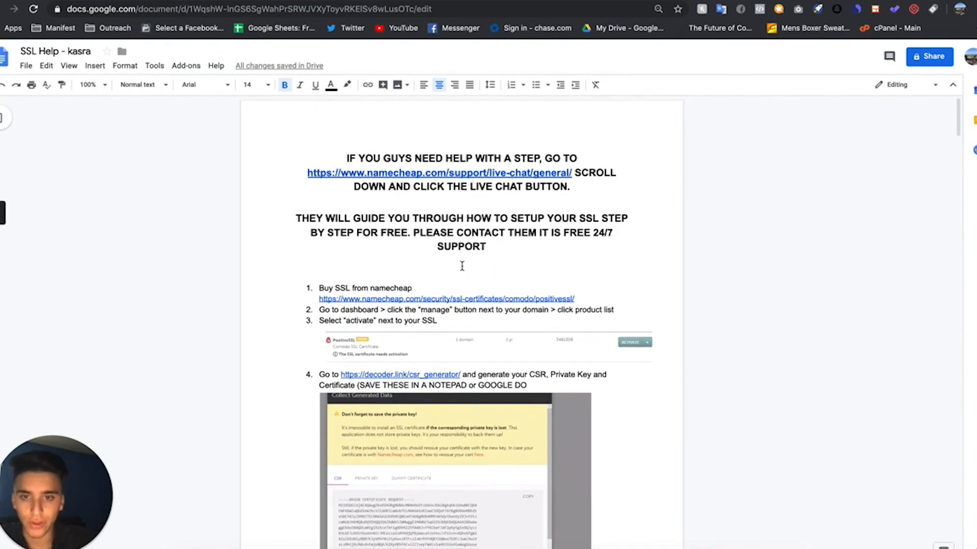
{"action": "scroll", "coordinate": [440, 279], "scroll_direction": "down", "scroll_amount": 20}
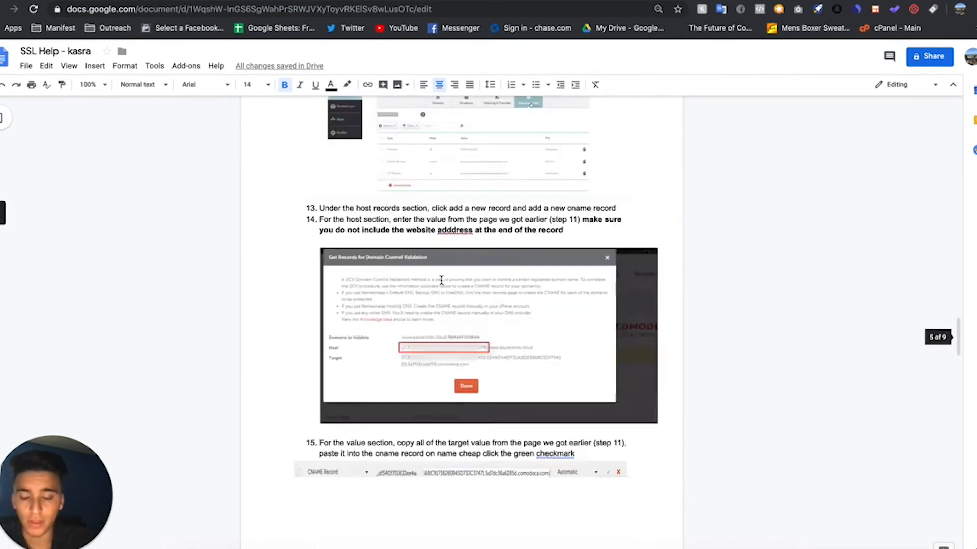
{"action": "scroll", "coordinate": [441, 279], "scroll_direction": "down", "scroll_amount": 20}
{"action": "scroll", "coordinate": [440, 279], "scroll_direction": "up", "scroll_amount": 15}
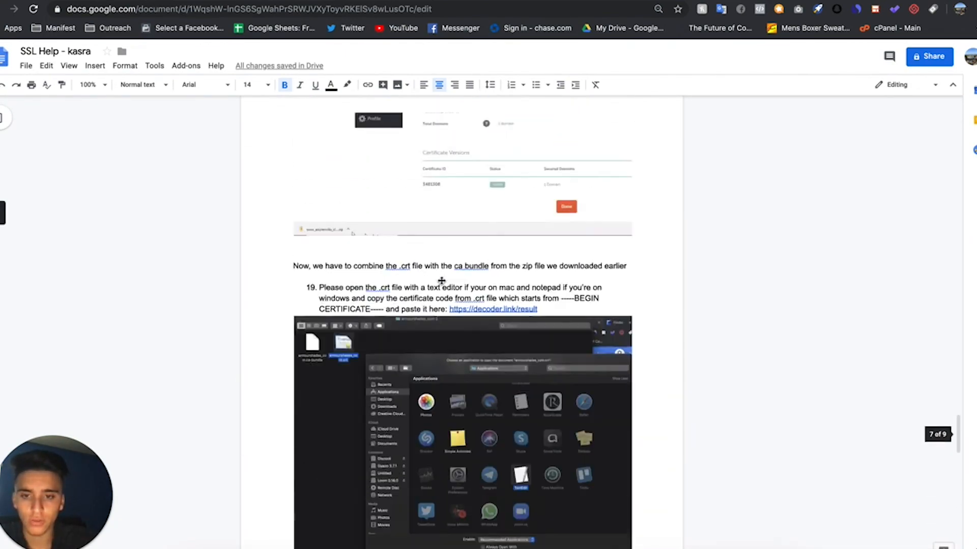
{"action": "scroll", "coordinate": [441, 280], "scroll_direction": "up", "scroll_amount": 20}
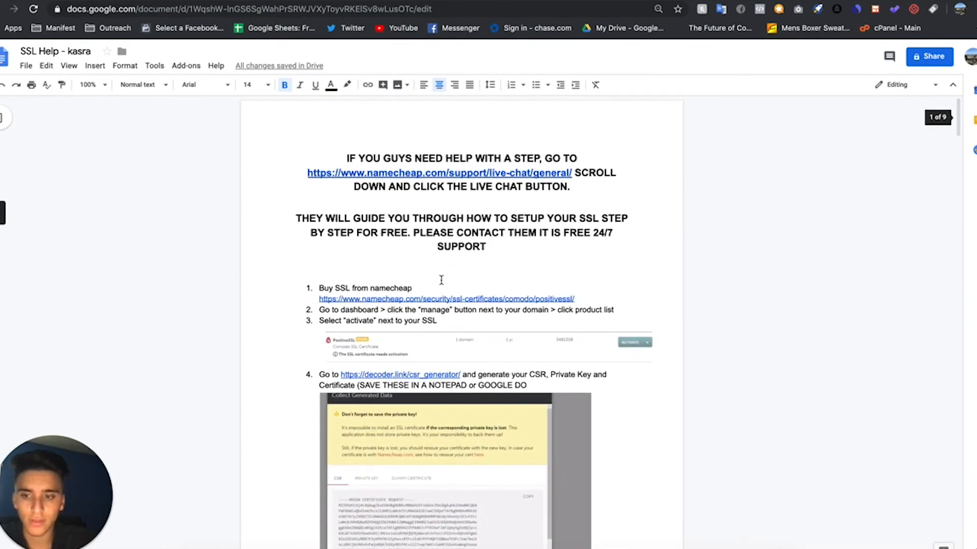
{"action": "left_click_drag", "start_coordinate": [492, 243], "coordinate": [345, 142]}
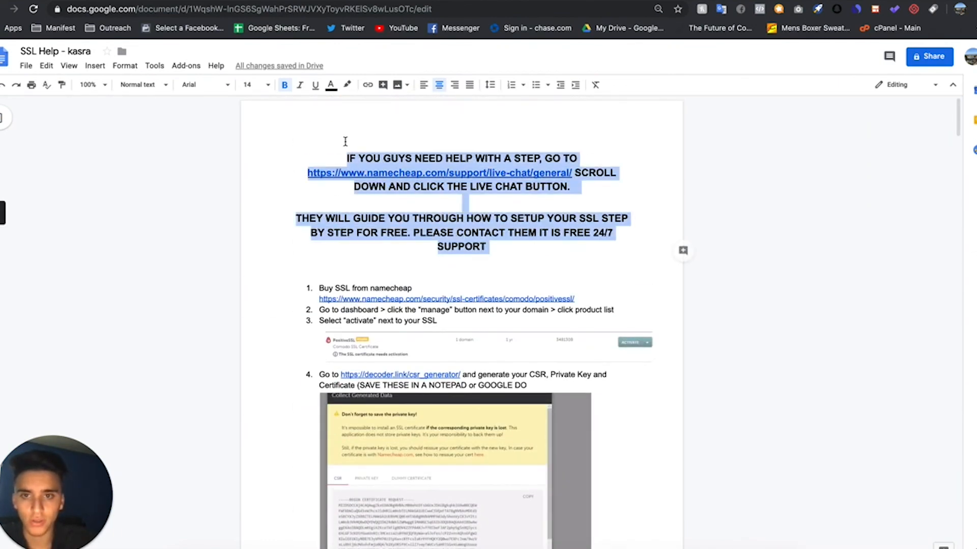
{"action": "left_click", "coordinate": [499, 178]}
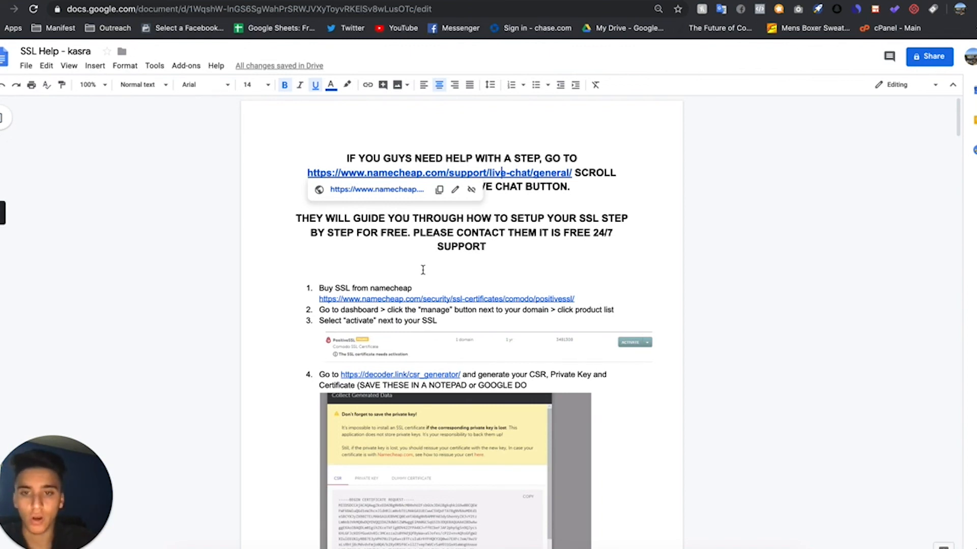
{"action": "scroll", "coordinate": [423, 270], "scroll_direction": "down", "scroll_amount": 15}
{"action": "scroll", "coordinate": [423, 270], "scroll_direction": "down", "scroll_amount": 20}
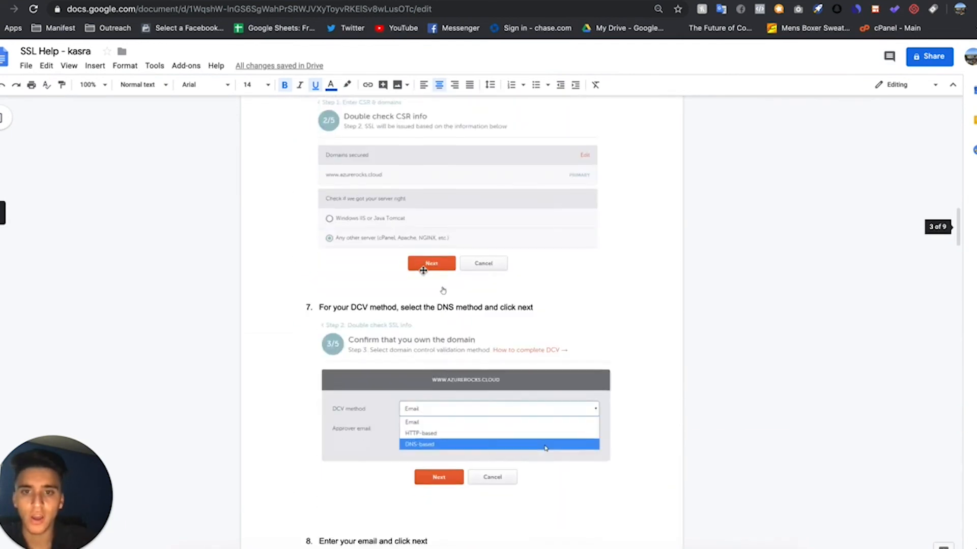
{"action": "scroll", "coordinate": [423, 270], "scroll_direction": "down", "scroll_amount": 10}
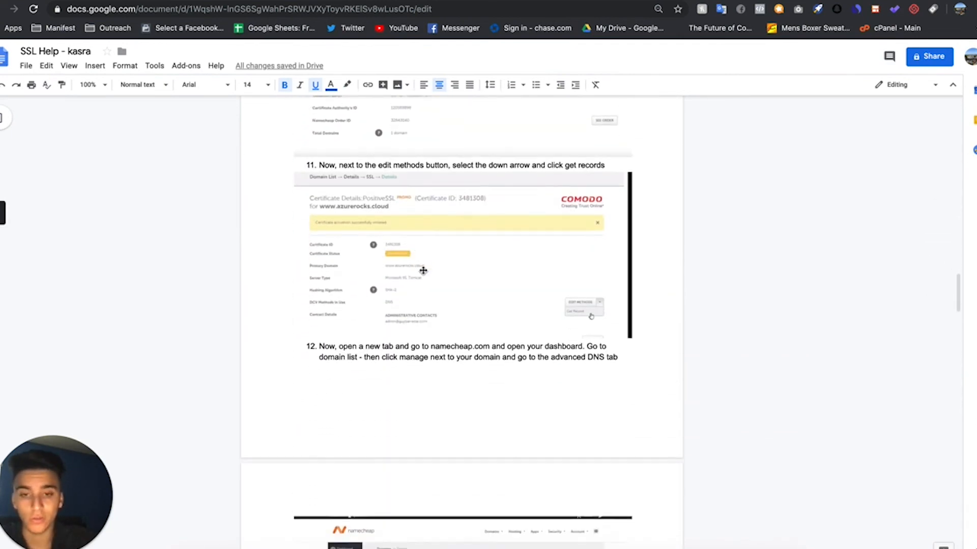
{"action": "scroll", "coordinate": [423, 428], "scroll_direction": "down", "scroll_amount": 7}
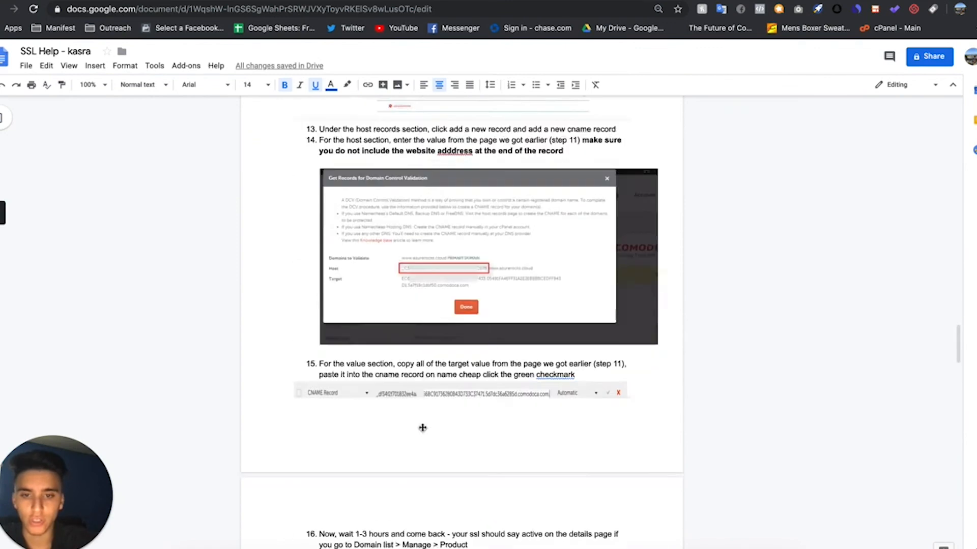
{"action": "scroll", "coordinate": [423, 427], "scroll_direction": "up", "scroll_amount": 20}
{"action": "scroll", "coordinate": [423, 427], "scroll_direction": "up", "scroll_amount": 20}
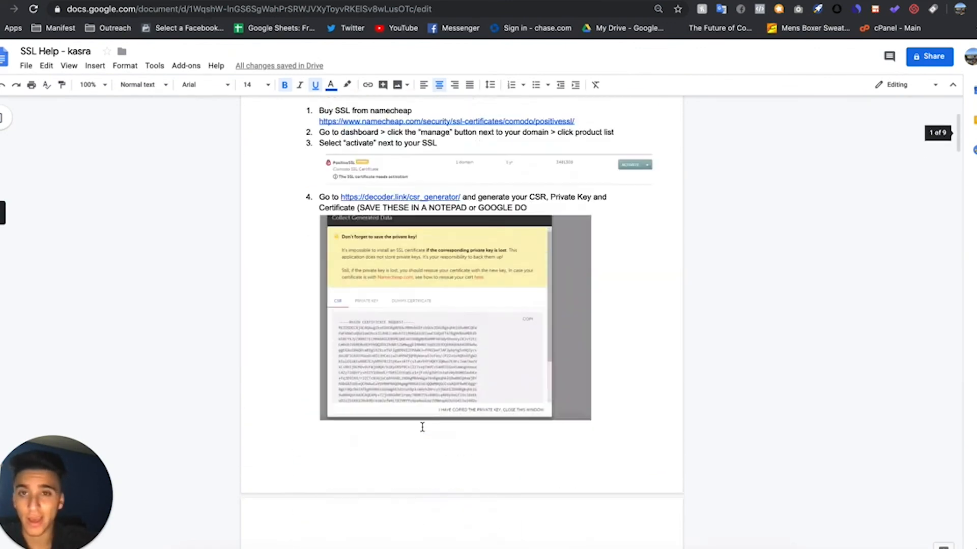
{"action": "scroll", "coordinate": [530, 314], "scroll_direction": "down", "scroll_amount": 20}
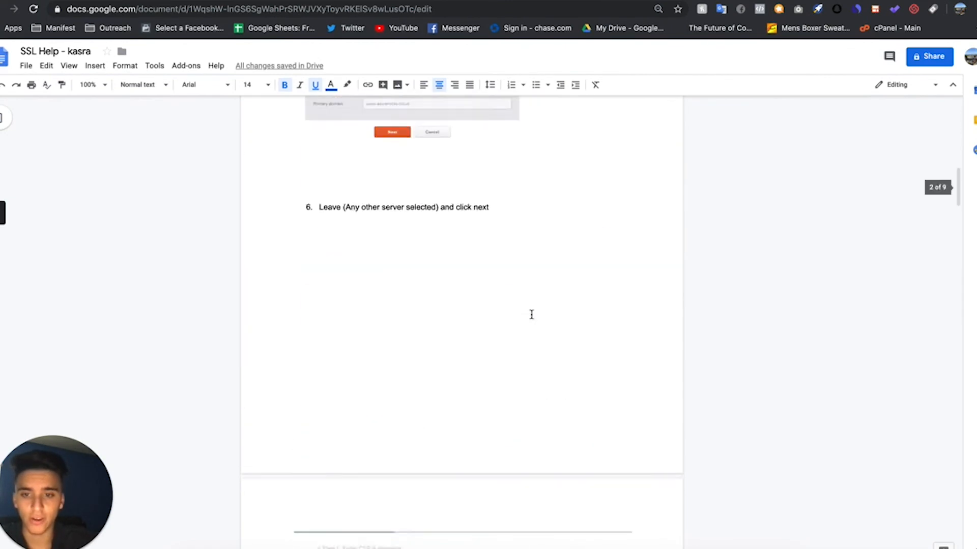
{"action": "scroll", "coordinate": [530, 314], "scroll_direction": "up", "scroll_amount": 20}
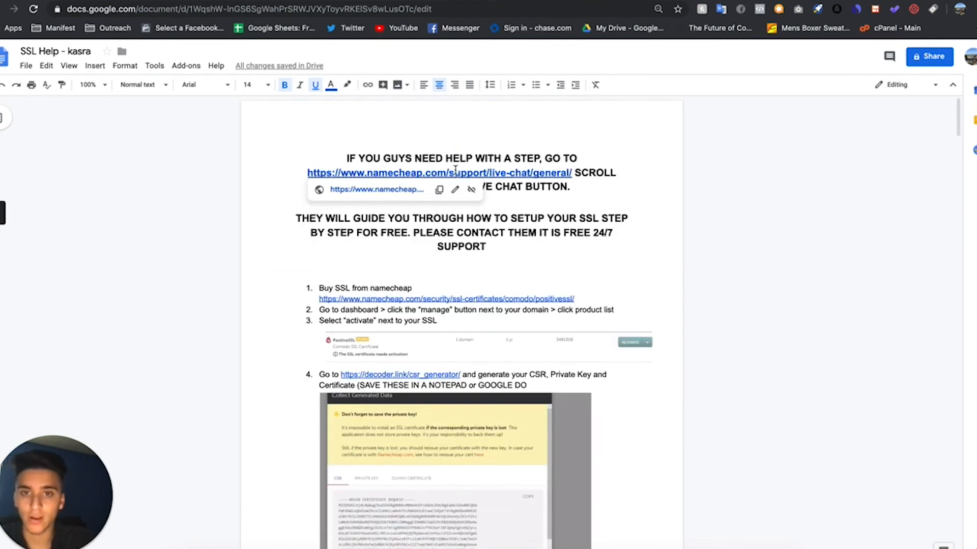
- Follow the document's link to Namecheap's general live chat page, open Live Chat Support and choose the SSL Support department
{"action": "left_click", "coordinate": [403, 190]}
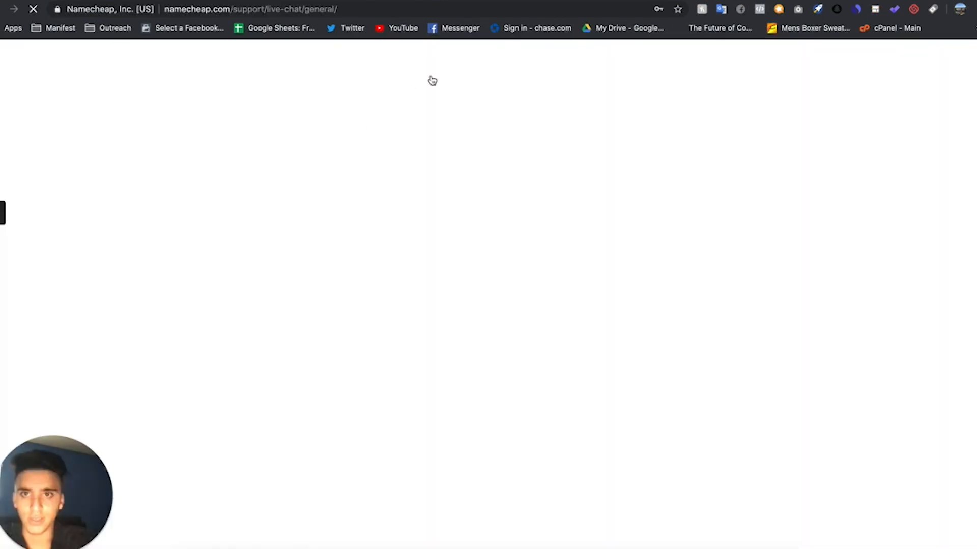
{"action": "scroll", "coordinate": [402, 205], "scroll_direction": "down", "scroll_amount": 10}
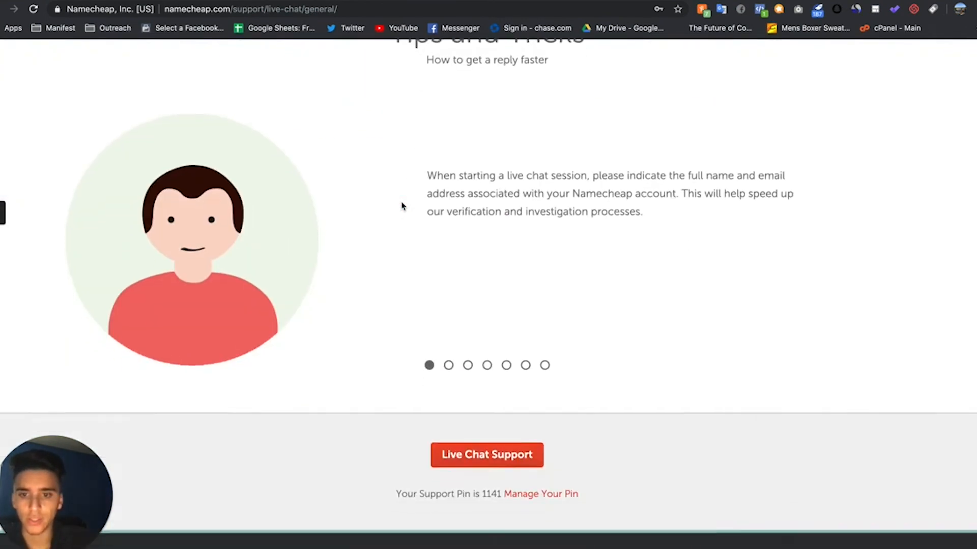
{"action": "scroll", "coordinate": [402, 205], "scroll_direction": "down", "scroll_amount": 6}
{"action": "scroll", "coordinate": [423, 296], "scroll_direction": "up", "scroll_amount": 3}
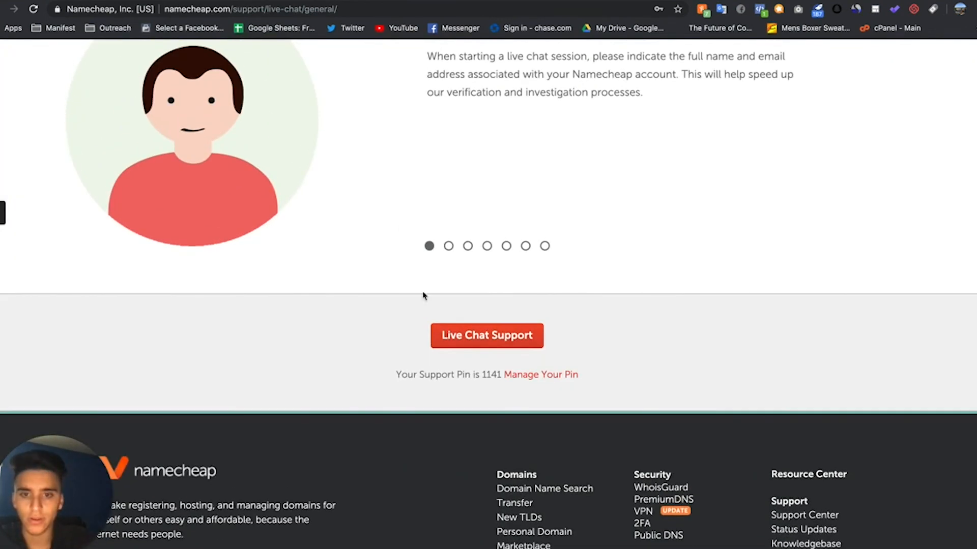
{"action": "left_click", "coordinate": [481, 338]}
{"action": "left_click", "coordinate": [165, 158]}
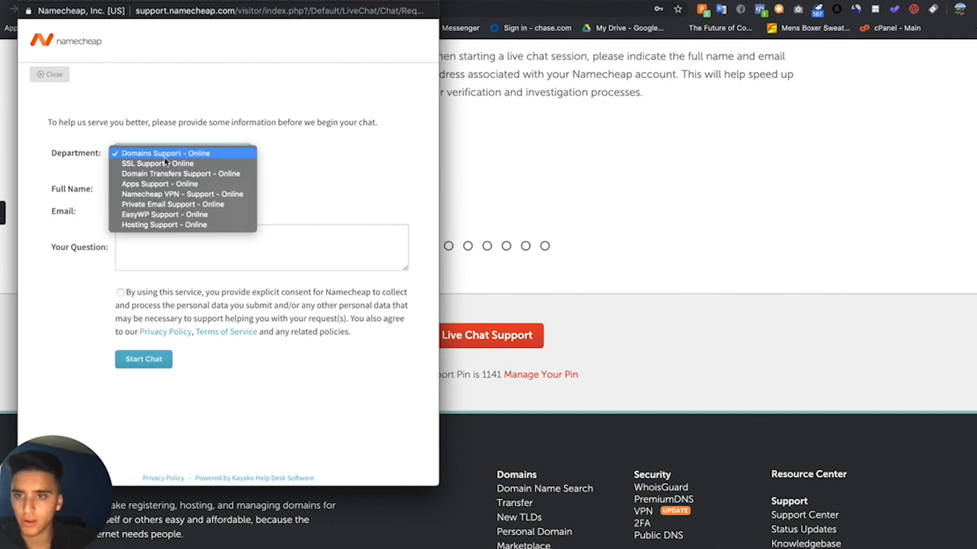
{"action": "left_click", "coordinate": [165, 162]}
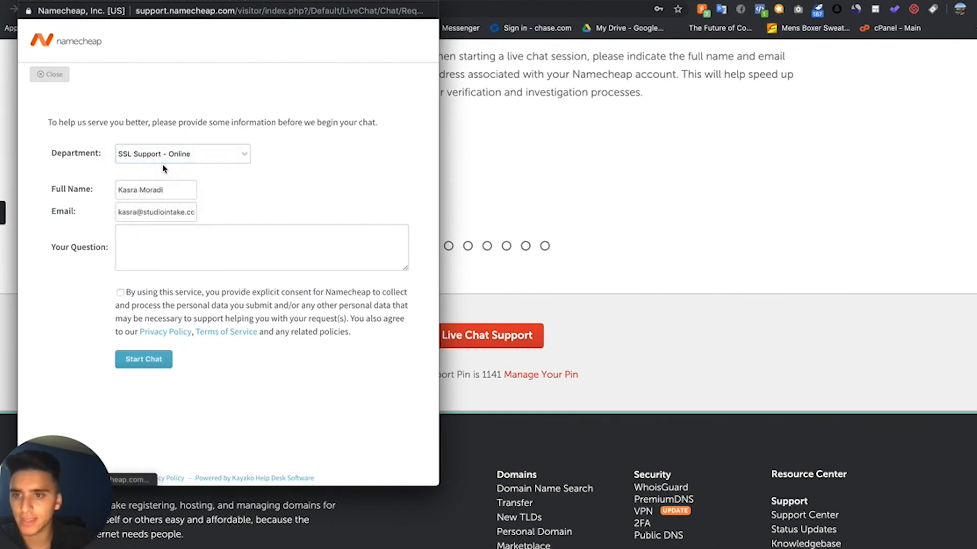
- Check the Full Name field of the Namecheap live chat form and close the form without starting a chat
{"action": "left_click", "coordinate": [148, 191]}
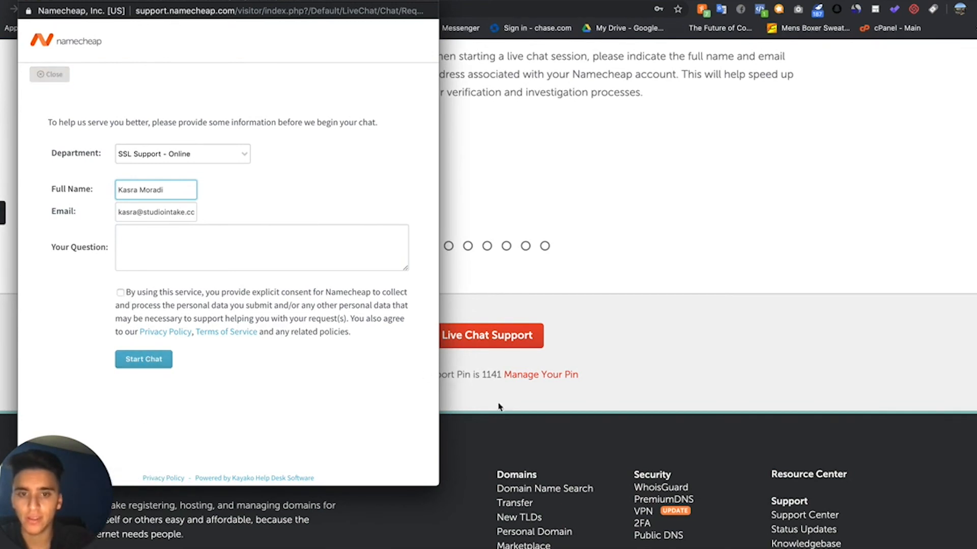
{"action": "left_click", "coordinate": [24, 3]}
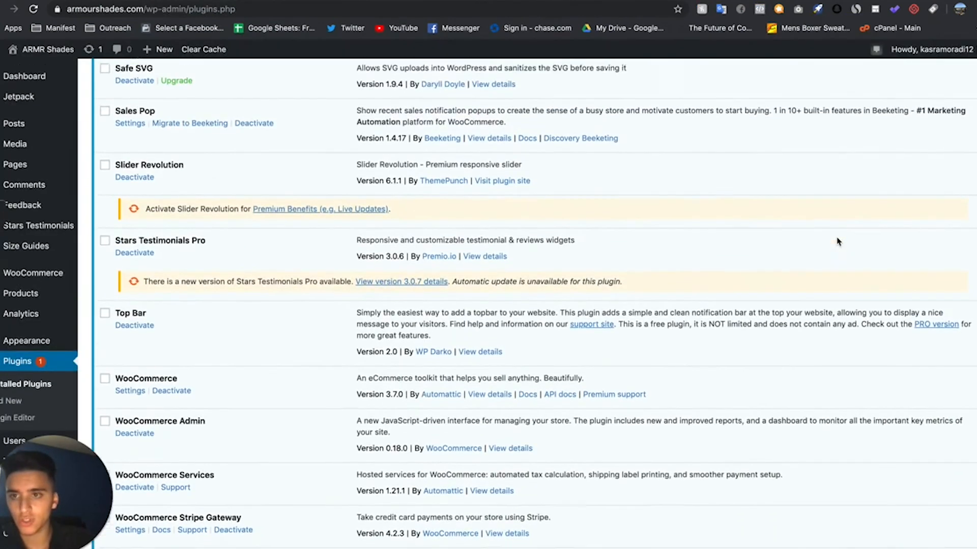
- Go to the WordPress plugins of the store and search the plugin directory for "Really simple ssl"
{"action": "scroll", "coordinate": [794, 242], "scroll_direction": "up", "scroll_amount": 5}
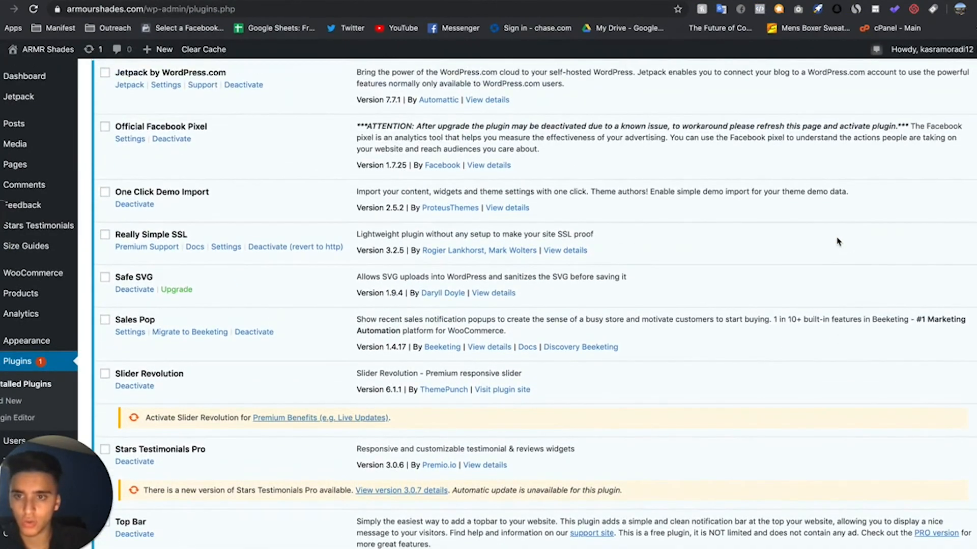
{"action": "scroll", "coordinate": [183, 295], "scroll_direction": "up", "scroll_amount": 2}
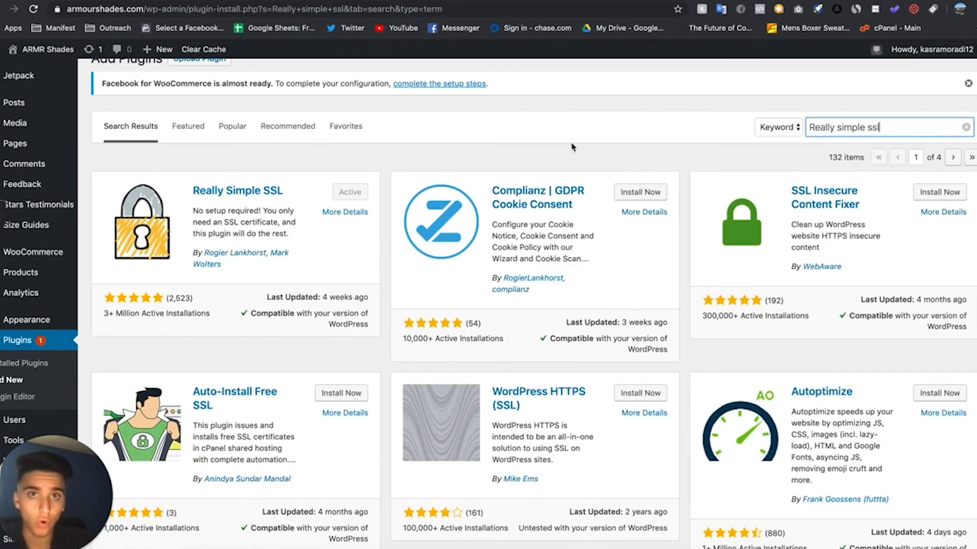
- Switch to the SSL Help document and review its certificate instructions and the Namecheap live chat link at its beginning
{"action": "left_click", "coordinate": [213, 1]}
{"action": "scroll", "coordinate": [358, 239], "scroll_direction": "down", "scroll_amount": 20}
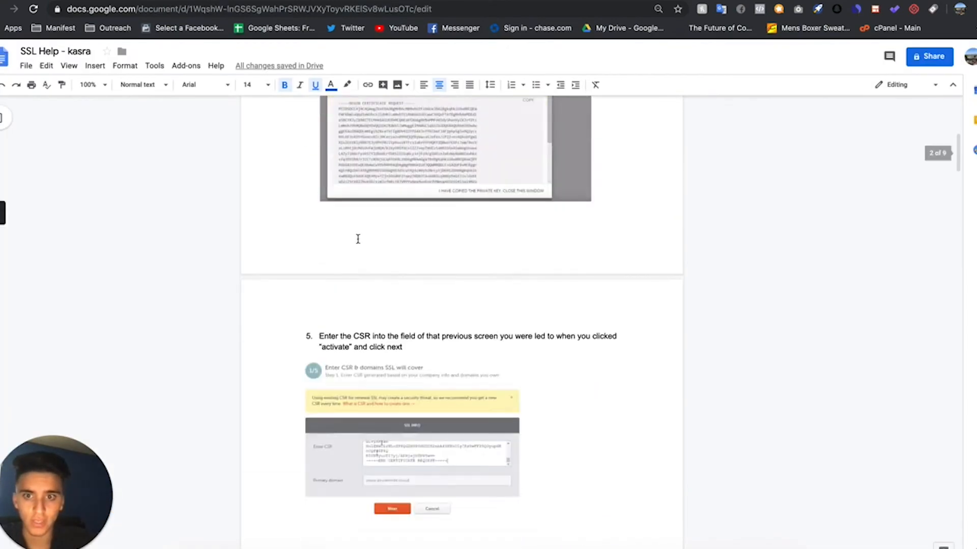
{"action": "scroll", "coordinate": [358, 243], "scroll_direction": "down", "scroll_amount": 15}
{"action": "scroll", "coordinate": [359, 243], "scroll_direction": "up", "scroll_amount": 20}
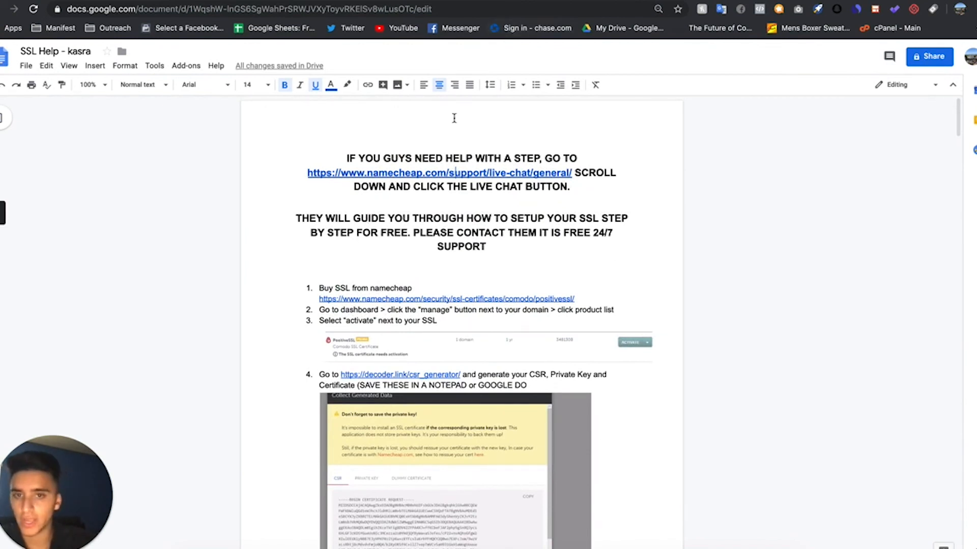
{"action": "left_click", "coordinate": [467, 172]}
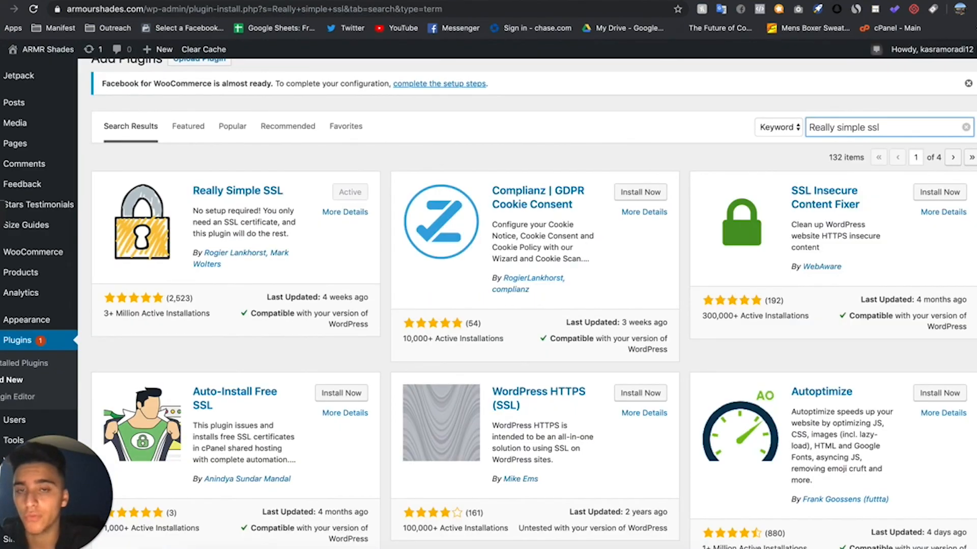
- Return to the WordPress plugin search and look over the results for Really Simple SSL
{"action": "scroll", "coordinate": [493, 234], "scroll_direction": "down", "scroll_amount": 3}
{"action": "scroll", "coordinate": [493, 234], "scroll_direction": "up", "scroll_amount": 4}
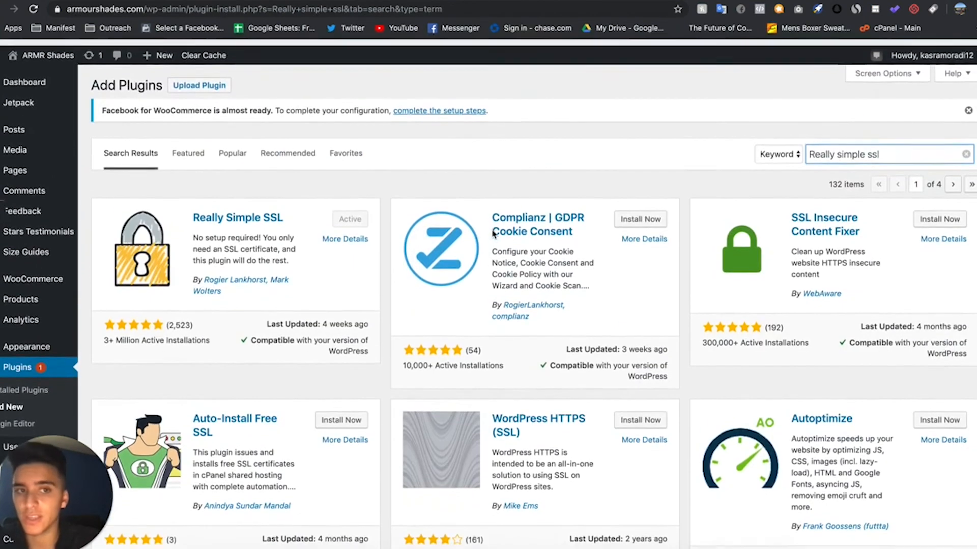
{"action": "scroll", "coordinate": [493, 234], "scroll_direction": "down", "scroll_amount": 1}
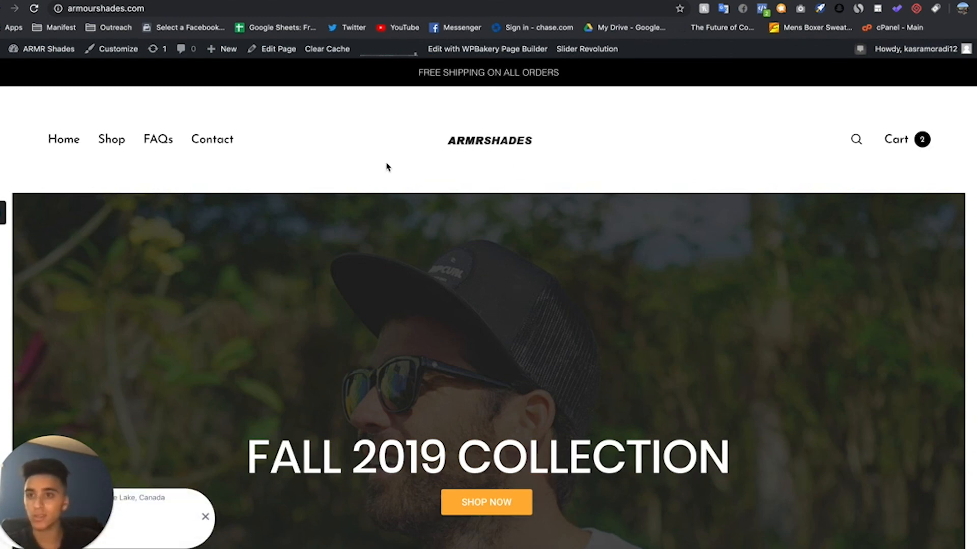
- On the storefront's home page, add the Tiolas sunglasses to the cart and proceed to checkout
{"action": "scroll", "coordinate": [414, 190], "scroll_direction": "down", "scroll_amount": 10}
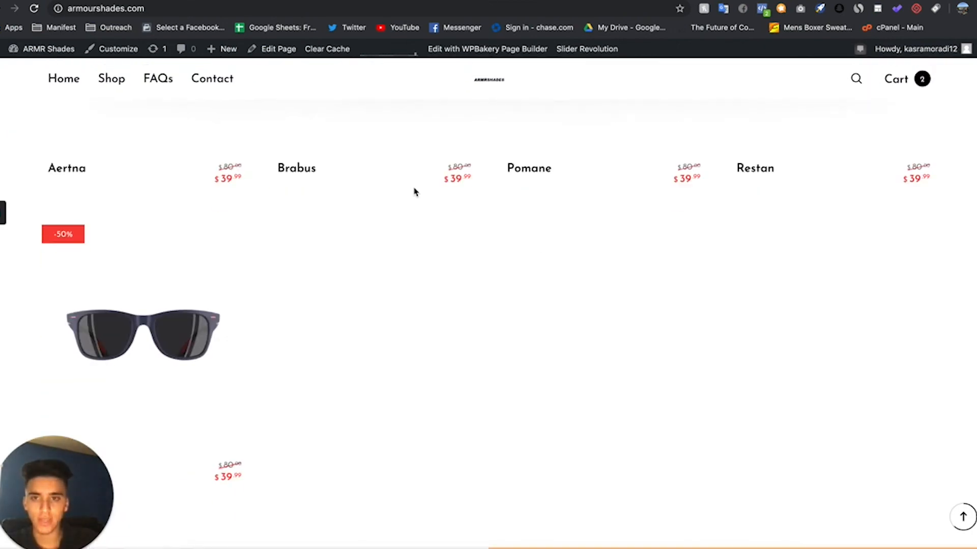
{"action": "scroll", "coordinate": [414, 191], "scroll_direction": "up", "scroll_amount": 6}
{"action": "scroll", "coordinate": [179, 366], "scroll_direction": "down", "scroll_amount": 2}
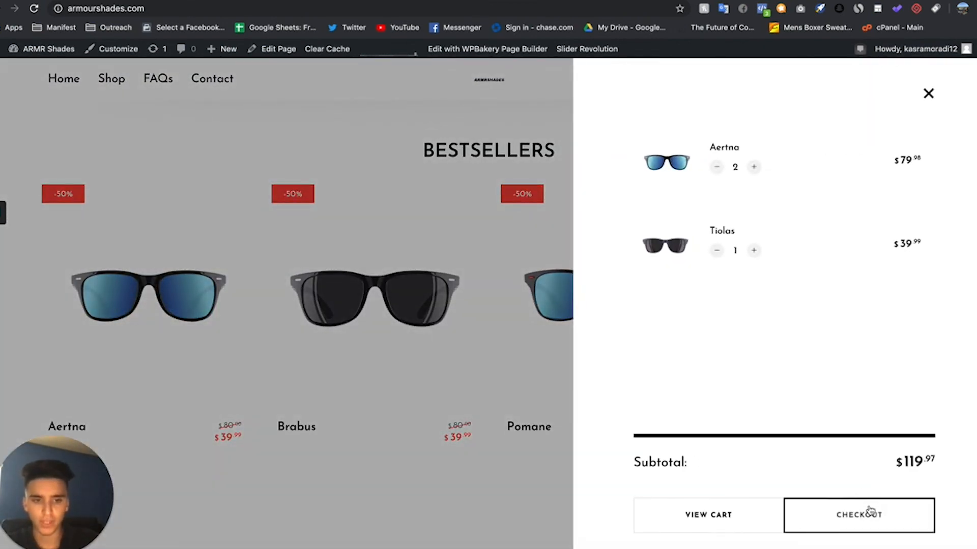
{"action": "left_click", "coordinate": [870, 511]}
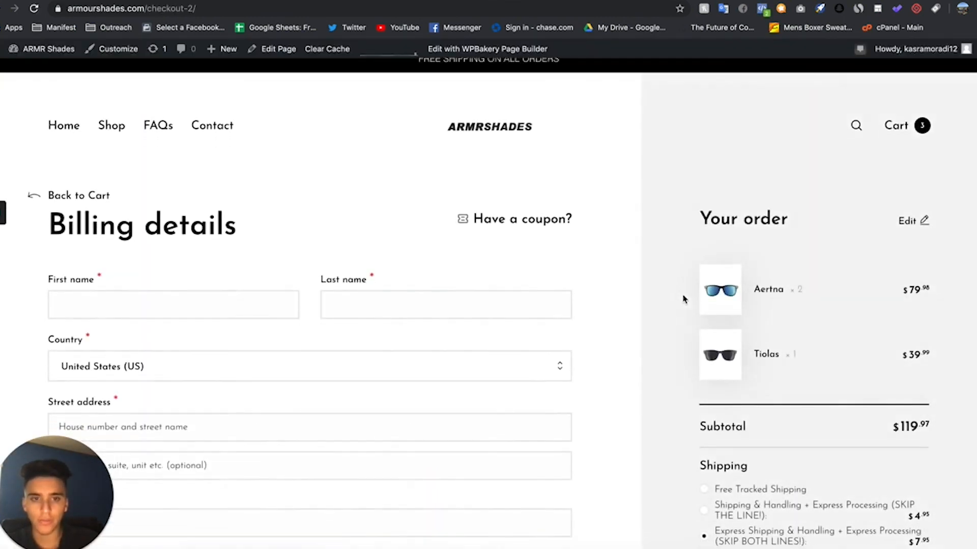
- Select the $4.95 Shipping & Handling + Express Processing option at checkout and review the Credit Card payment section
{"action": "scroll", "coordinate": [745, 338], "scroll_direction": "down", "scroll_amount": 3}
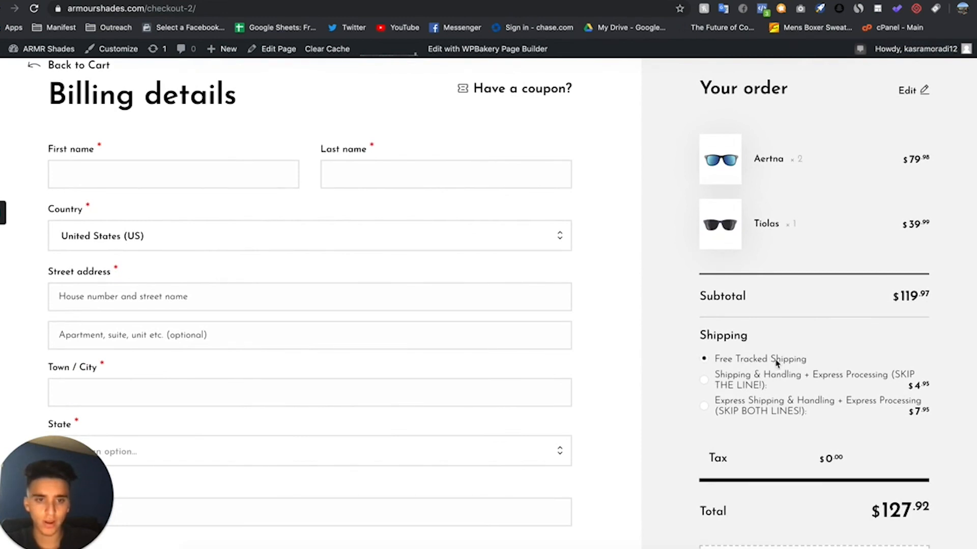
{"action": "left_click", "coordinate": [758, 380]}
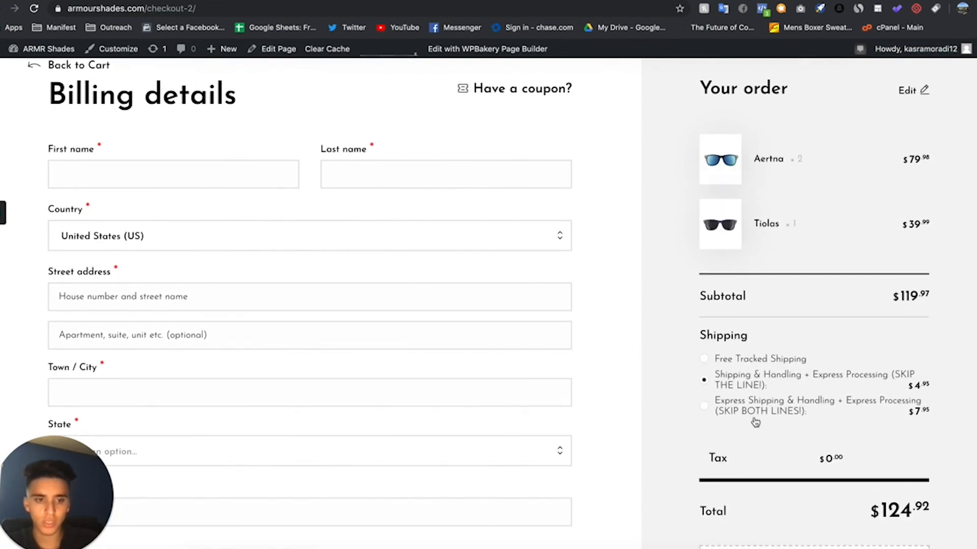
{"action": "scroll", "coordinate": [755, 421], "scroll_direction": "down", "scroll_amount": 6}
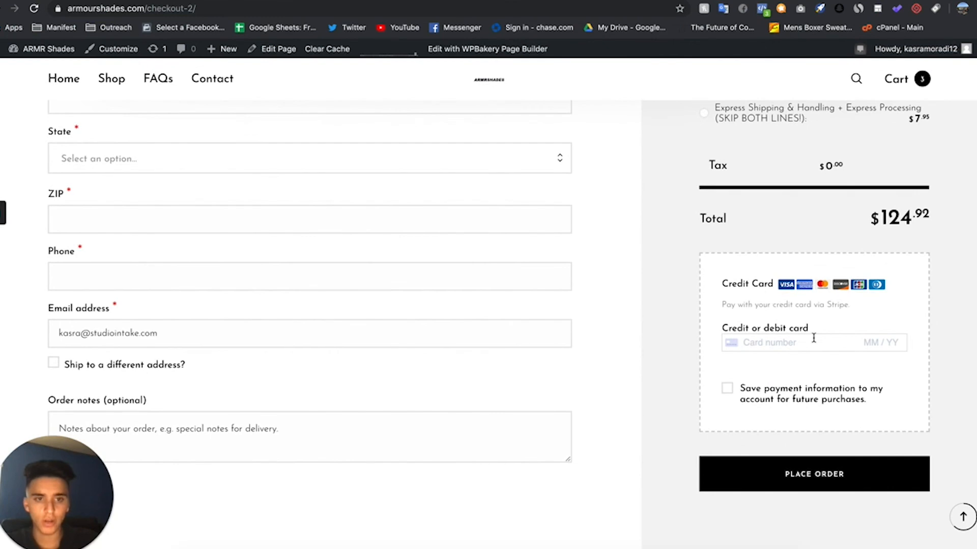
{"action": "scroll", "coordinate": [813, 341], "scroll_direction": "up", "scroll_amount": 2}
{"action": "scroll", "coordinate": [804, 371], "scroll_direction": "down", "scroll_amount": 6}
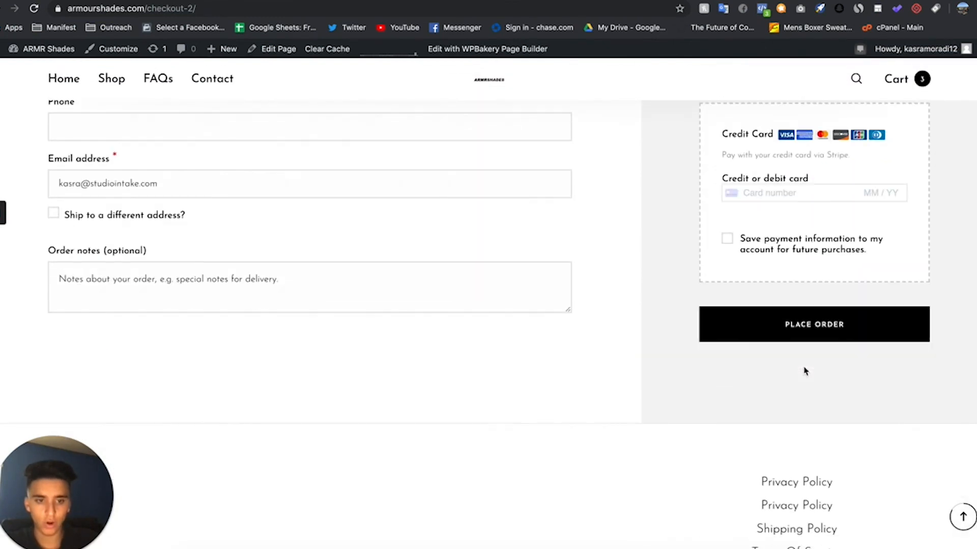
{"action": "scroll", "coordinate": [794, 344], "scroll_direction": "down", "scroll_amount": 2}
{"action": "scroll", "coordinate": [795, 345], "scroll_direction": "up", "scroll_amount": 20}
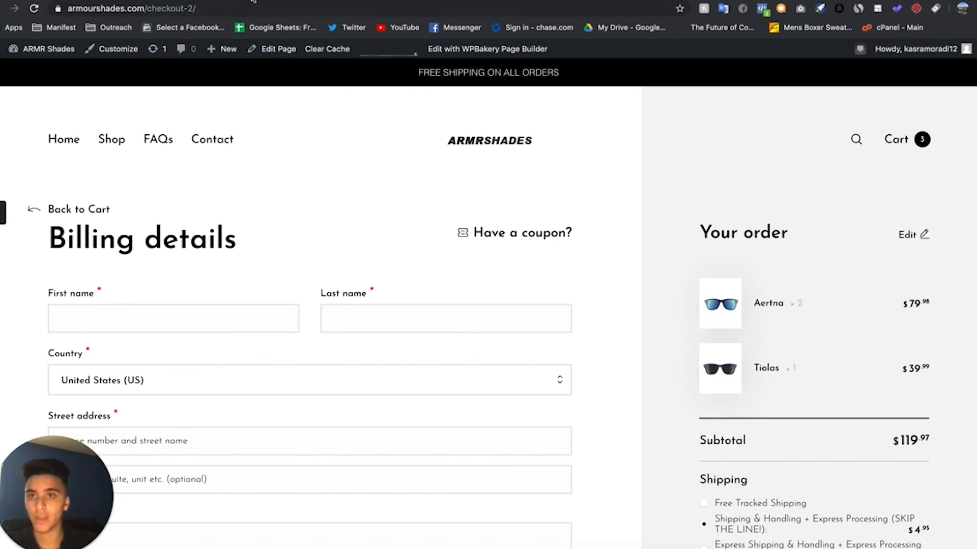
- Revisit the SSL Help document and the checkout page, and switch to the WooCommerce Emails settings
{"action": "left_click", "coordinate": [253, 2]}
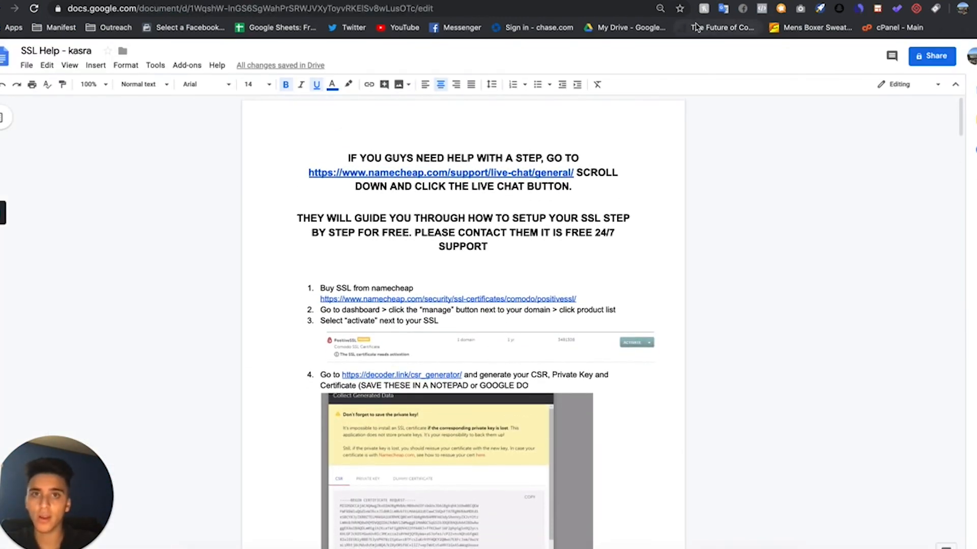
{"action": "left_click", "coordinate": [695, 1]}
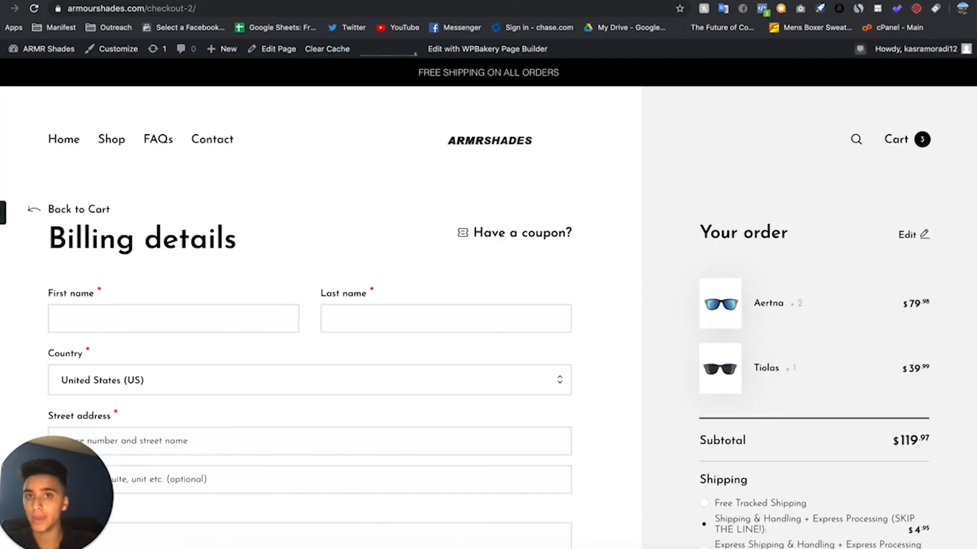
{"action": "left_click", "coordinate": [563, 1]}
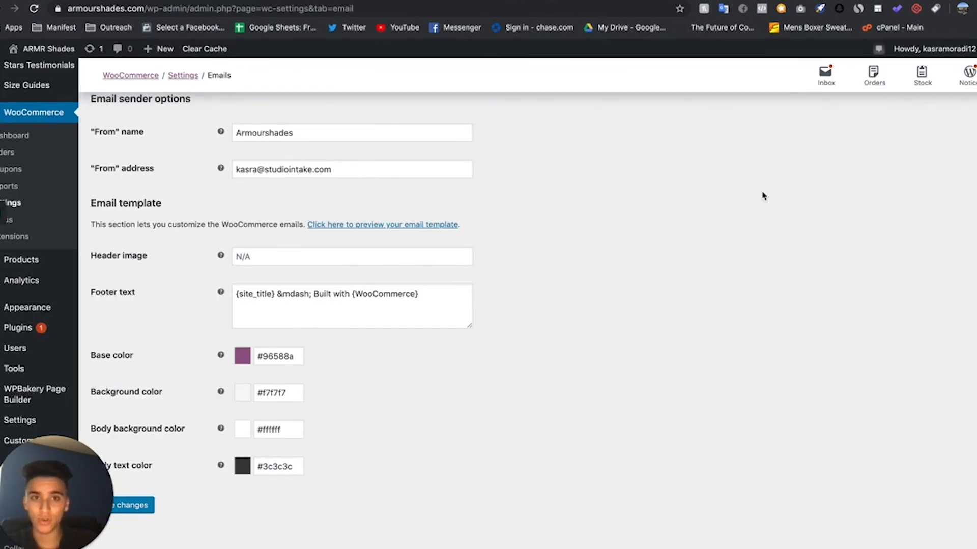